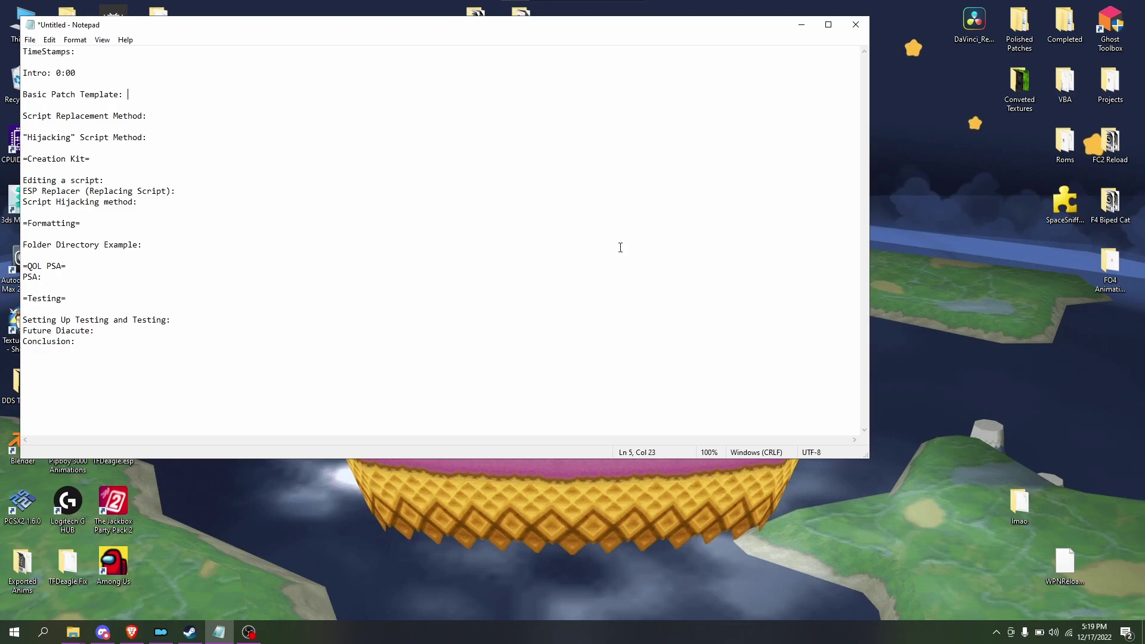
- Review the timestamp outline in the notes, from Basic Patch Template through the script methods to Folder Directory Example
key("Down")
left_click_drag(28, 94, 181, 104)
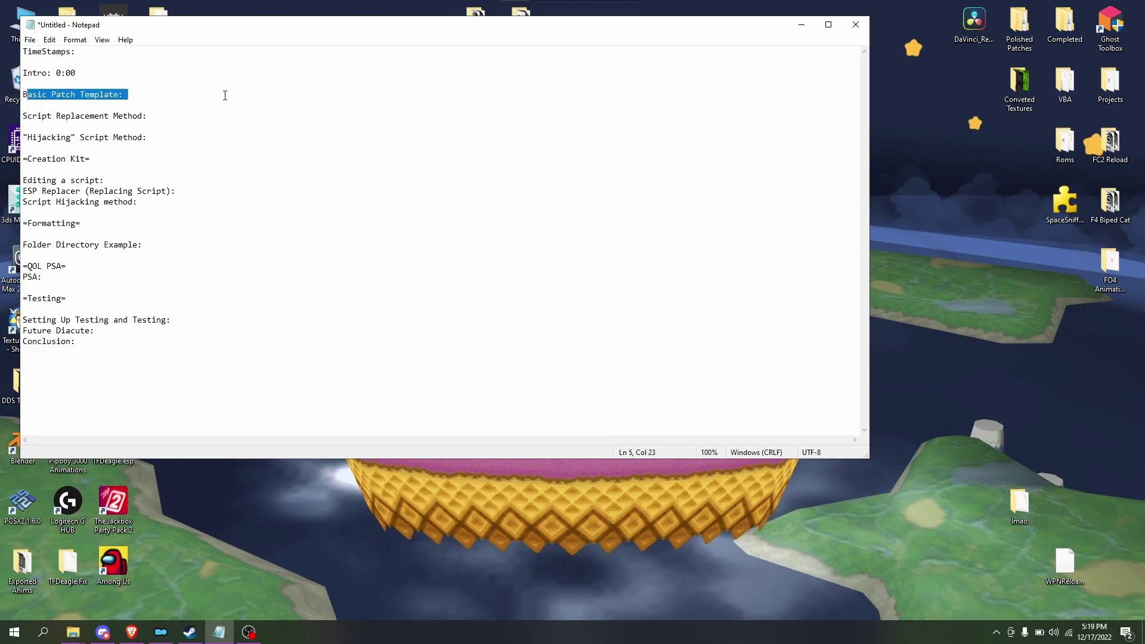
left_click(22, 126)
left_click(83, 142)
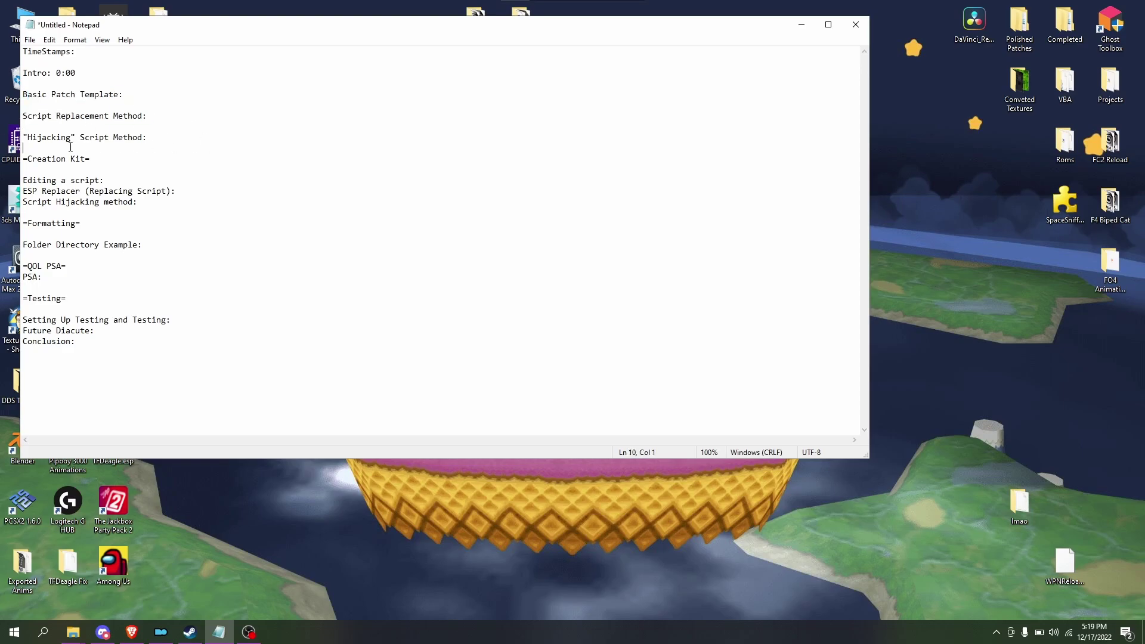
left_click_drag(23, 138, 149, 148)
left_click(207, 157)
left_click(210, 197)
left_click(206, 188)
left_click(184, 177)
double_click(260, 241)
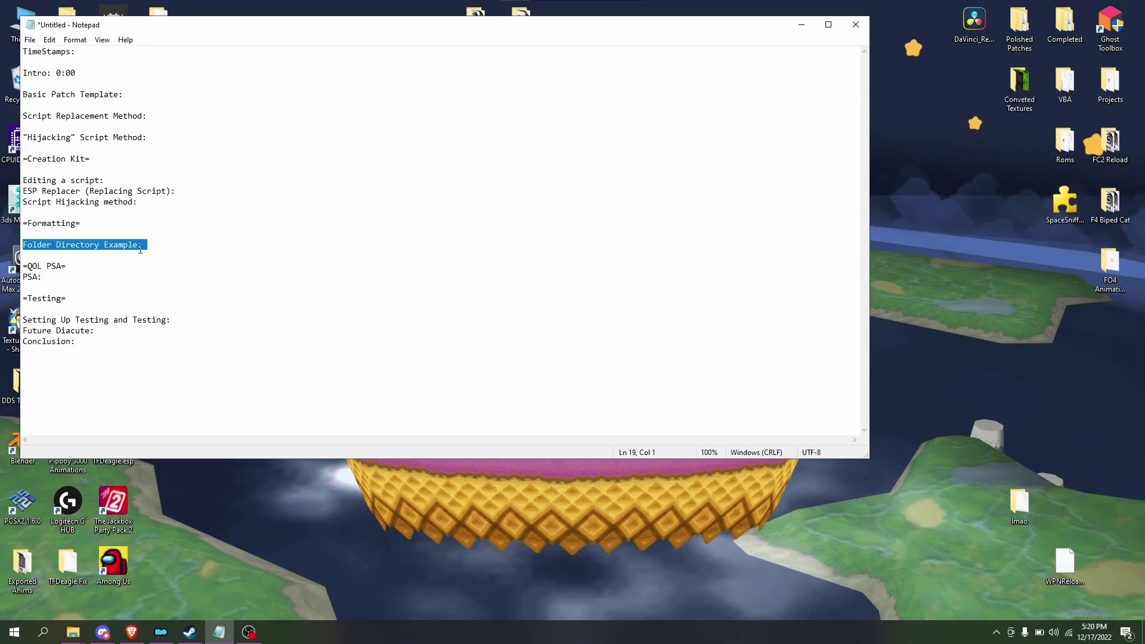
left_click(210, 248)
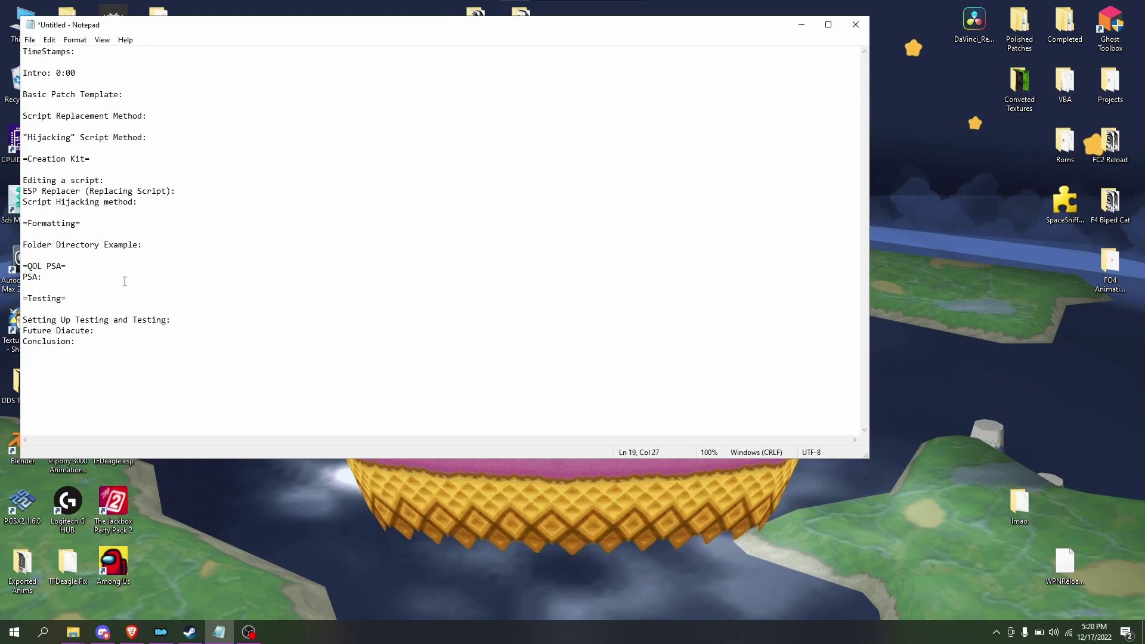
- Put the notes away, switch to Mod Organizer at full size, and choose Creation Kit as the program to run
left_click(801, 25)
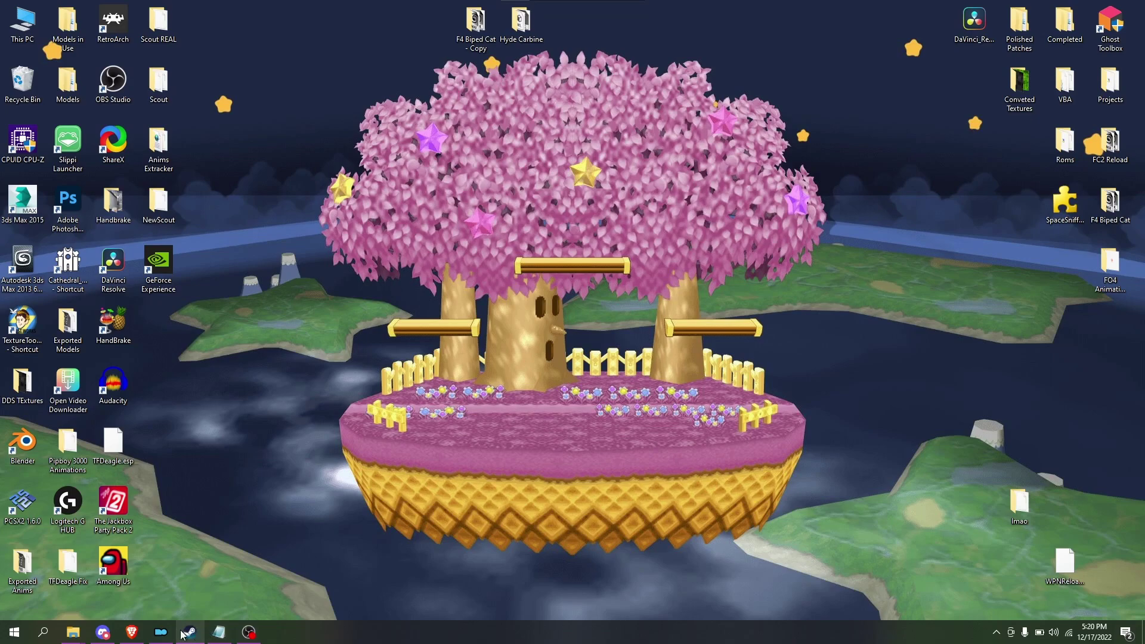
left_click(160, 632)
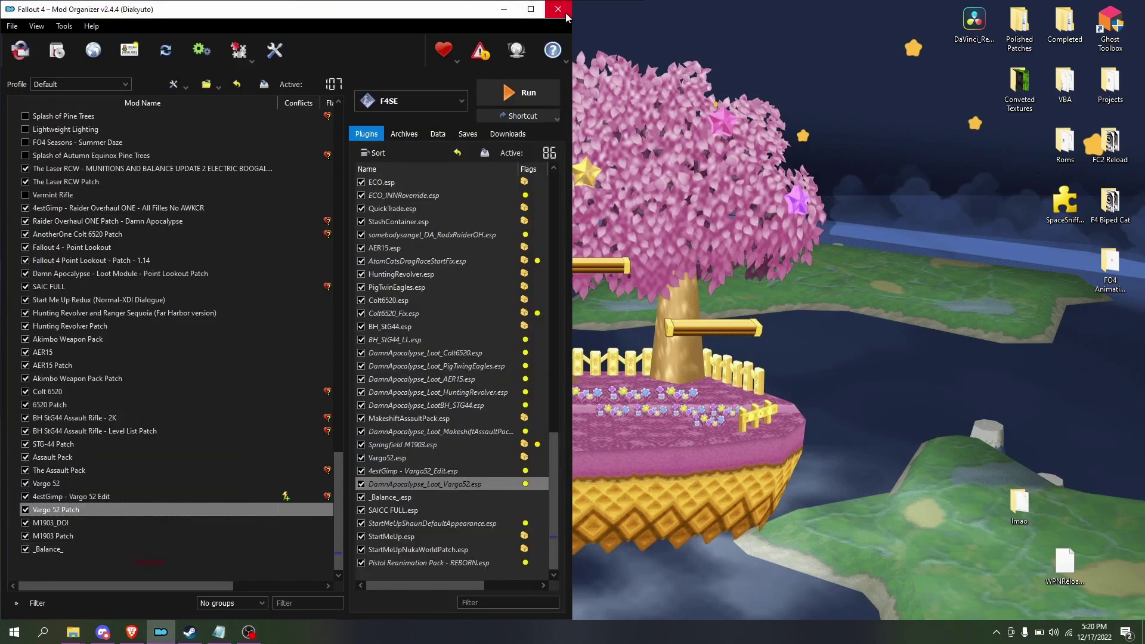
left_click(530, 9)
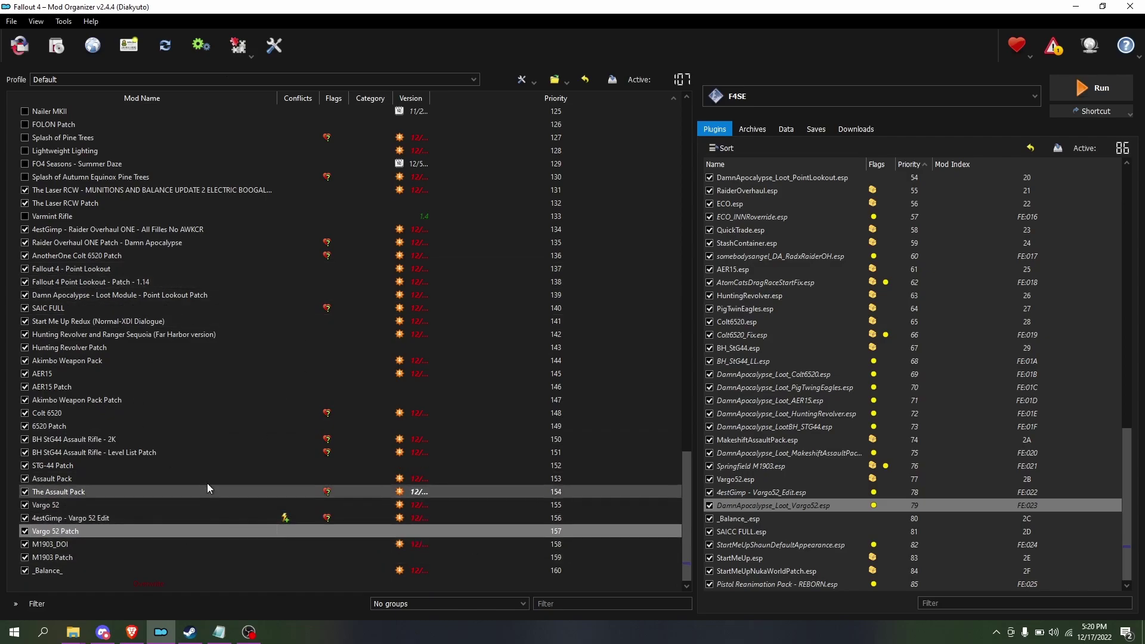
left_click(761, 95)
left_click(822, 186)
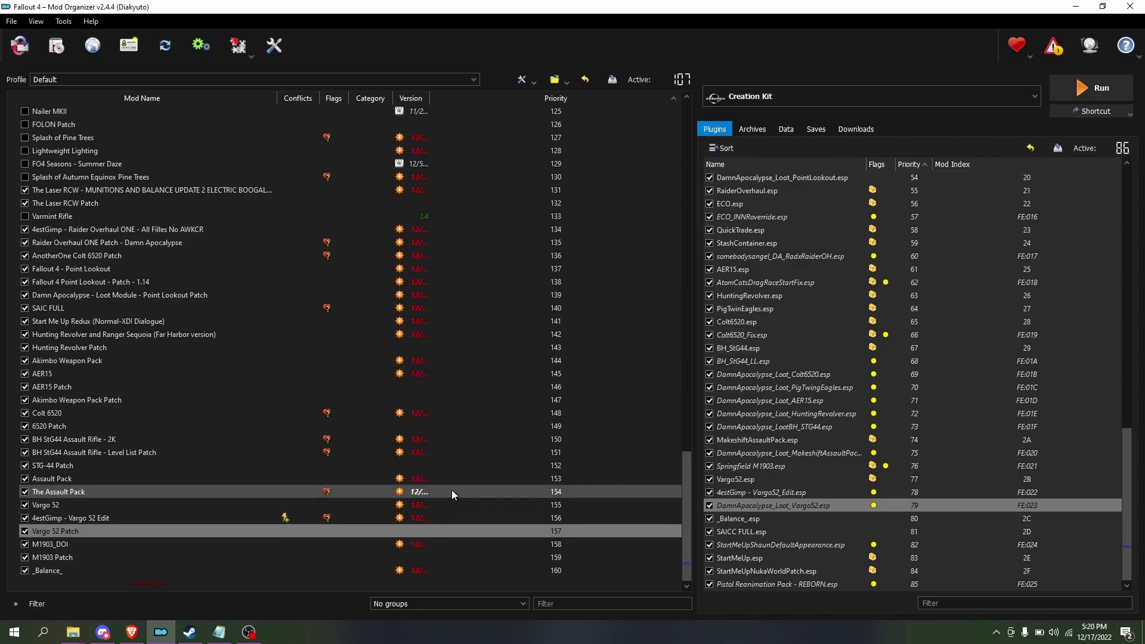
- Inspect the AER15 plugin, and the Vargo 52 mod together with its 4estGimp edit
left_click(783, 272)
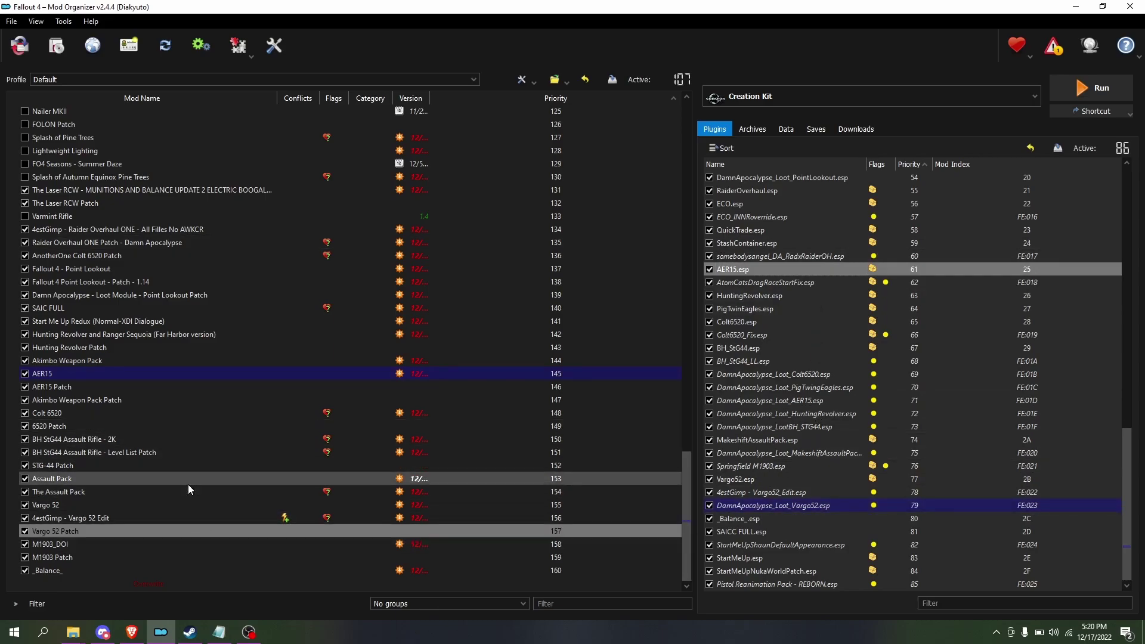
left_click(220, 506)
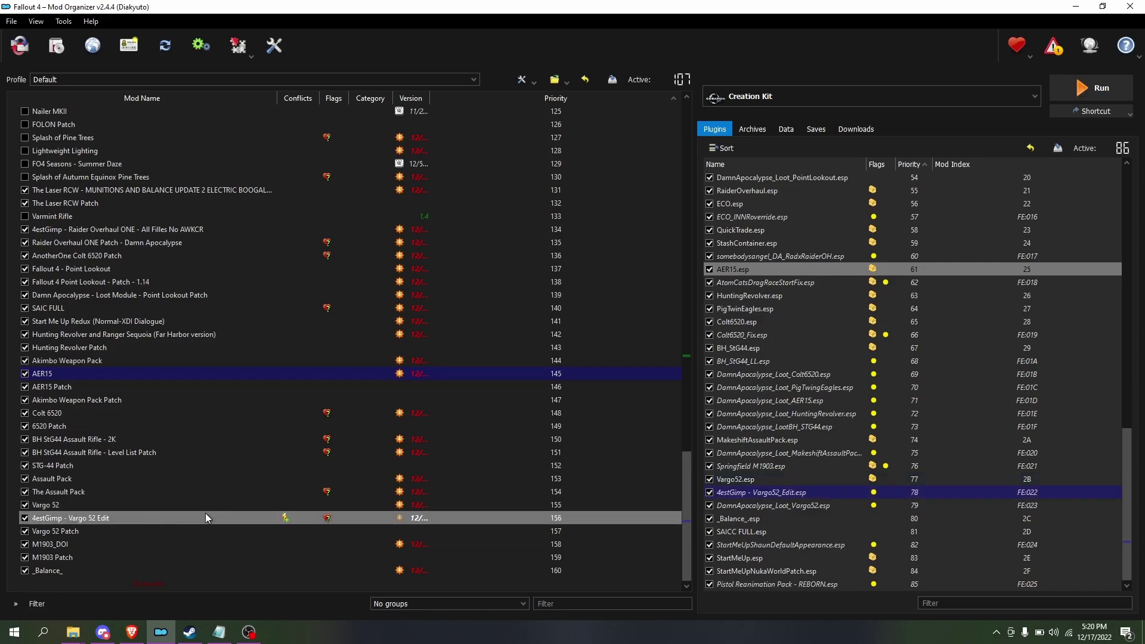
left_click(136, 516, "shift")
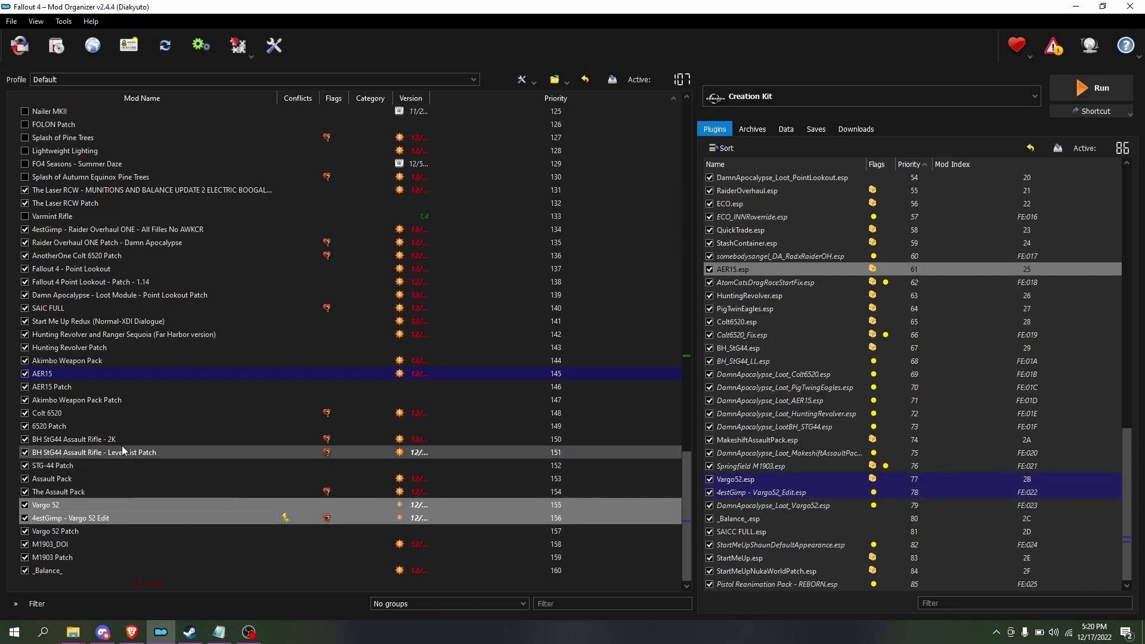
- Move Colt 6520 below STG-44 Patch, and place AnotherOne Colt 6520 Patch and 6520 Patch directly above Vargo 52 in the mod order
left_click(129, 417)
left_click(130, 424, "shift")
mouse_move(122, 424)
left_mouse_down()
mouse_move(263, 514)
mouse_move(222, 495)
mouse_move(227, 467)
left_mouse_up()
left_click(88, 259)
mouse_move(89, 258)
left_mouse_down()
mouse_move(267, 331)
mouse_move(143, 481)
mouse_move(153, 460)
mouse_move(169, 495)
left_mouse_up()
left_click(94, 465, "shift")
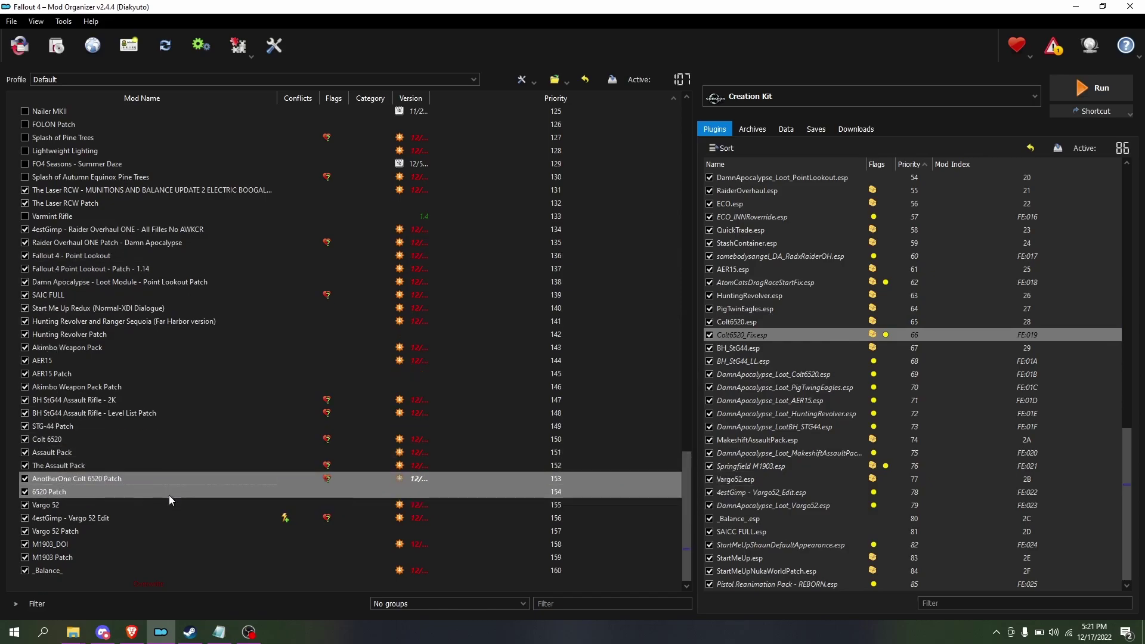
- Check the M1903_DOI mod and its M1903 Patch in the mod list
left_click(77, 543)
left_click(96, 556, "shift")
left_click(120, 546)
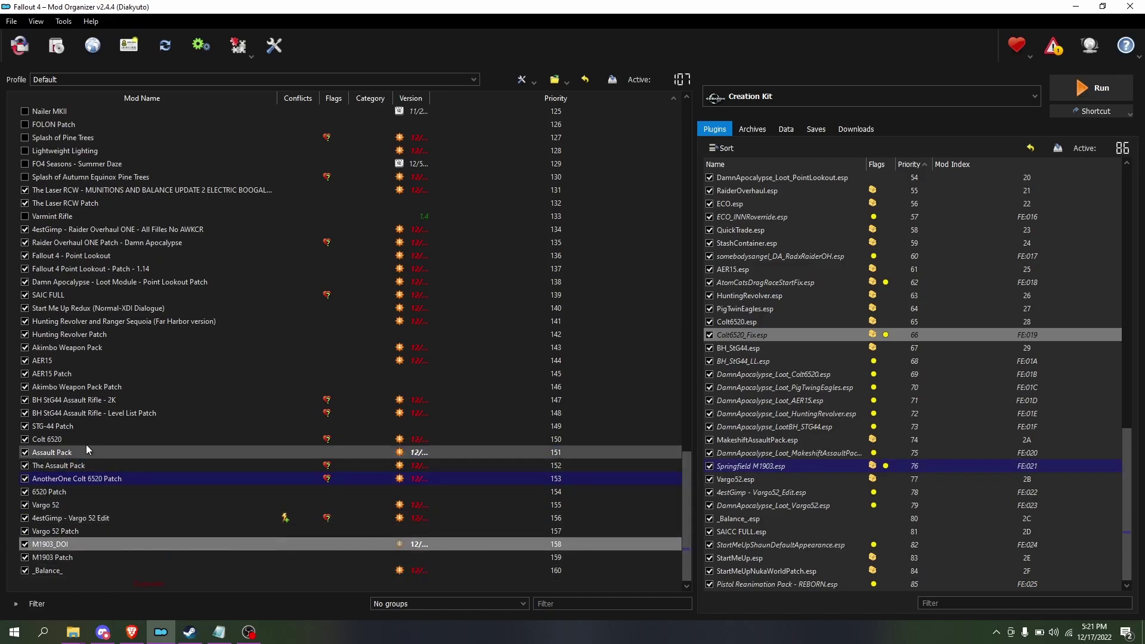
- Choose FO4Edit (1) as the program to run and launch it with the active plugins
left_click(800, 106)
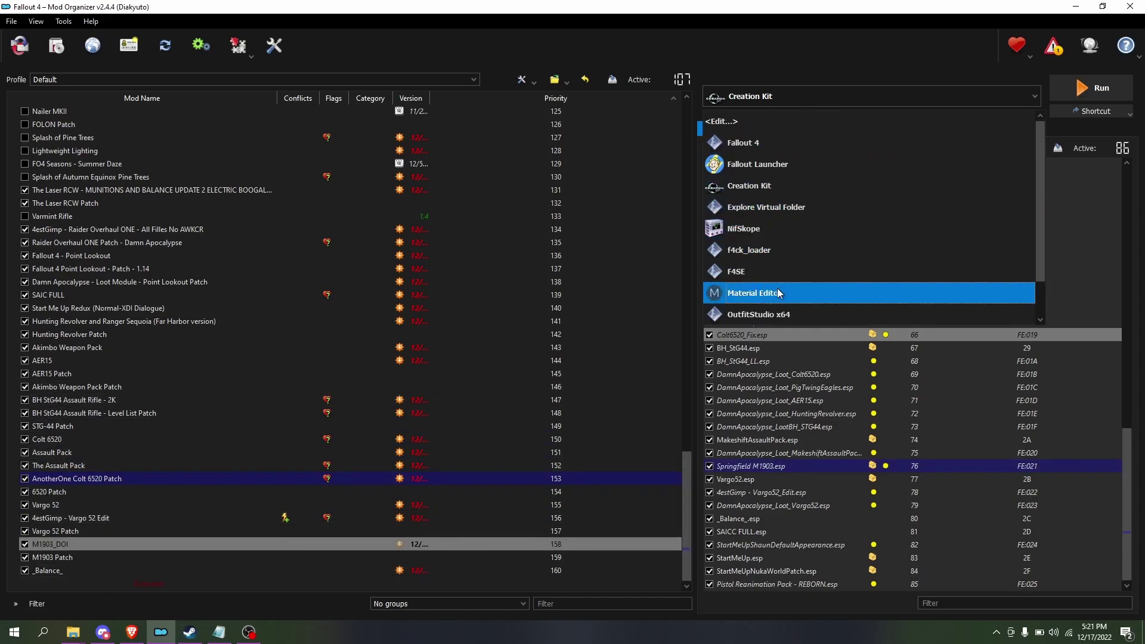
left_click(795, 280)
left_click(1091, 87)
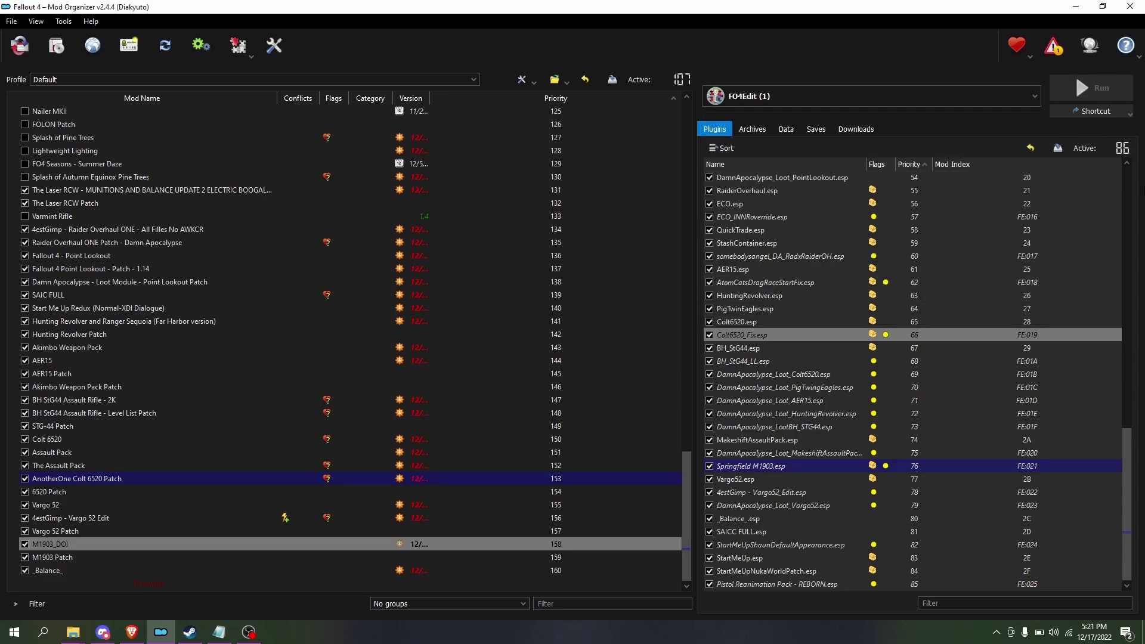
left_click(249, 632)
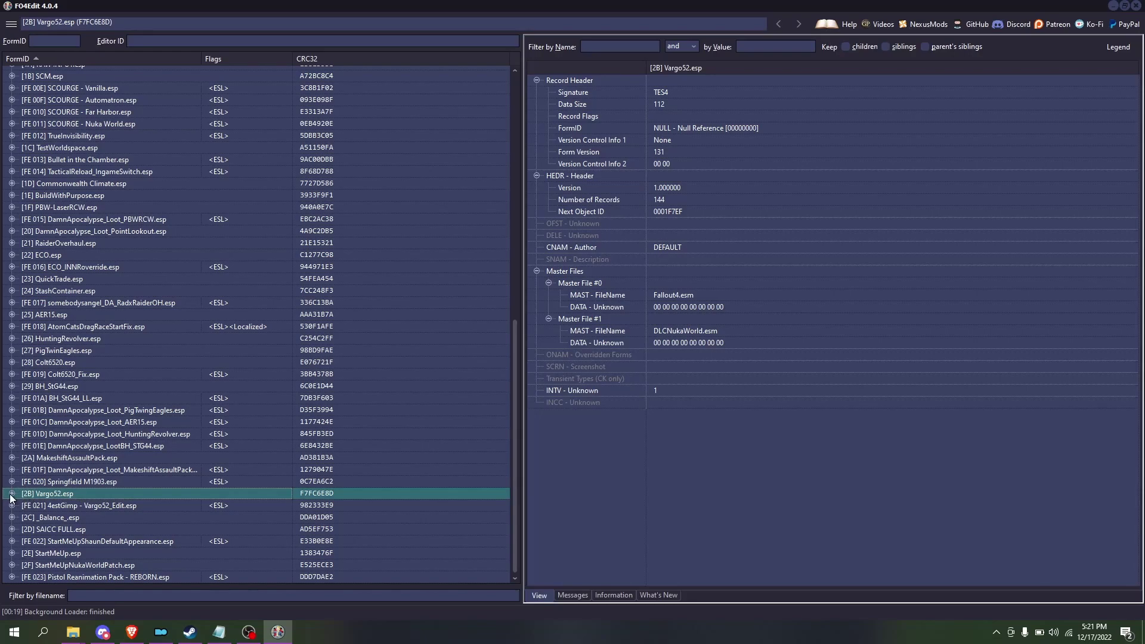
- Filter the plugins by the filename "point" and expand the Leveled Item records of DamnApocalypse_Loot_PointLookout.esp
left_click(21, 508)
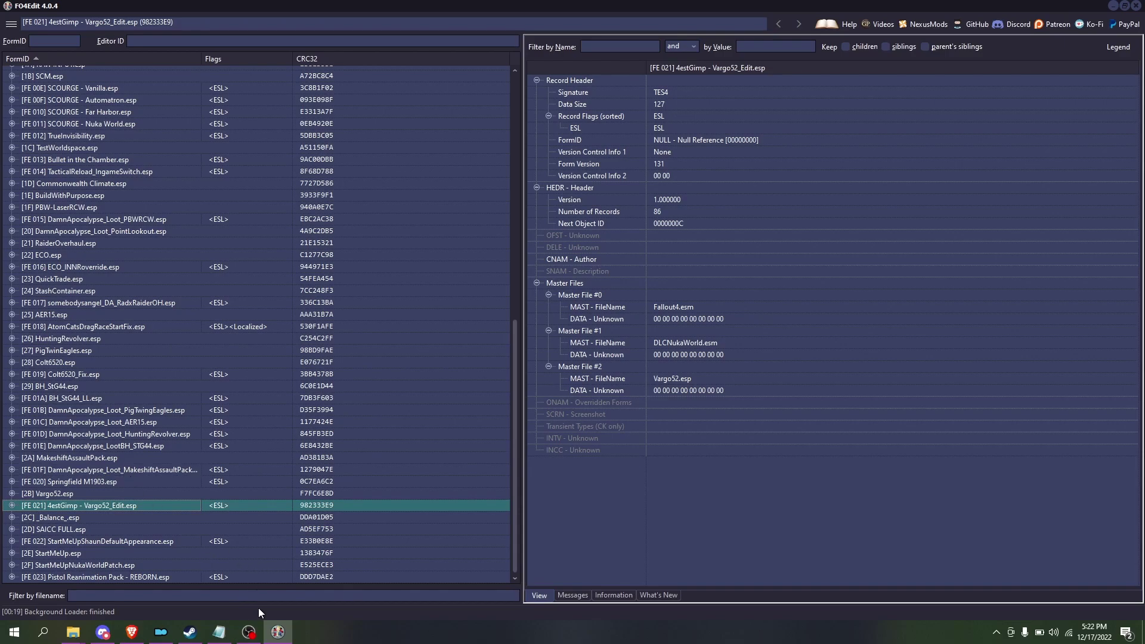
type("point")
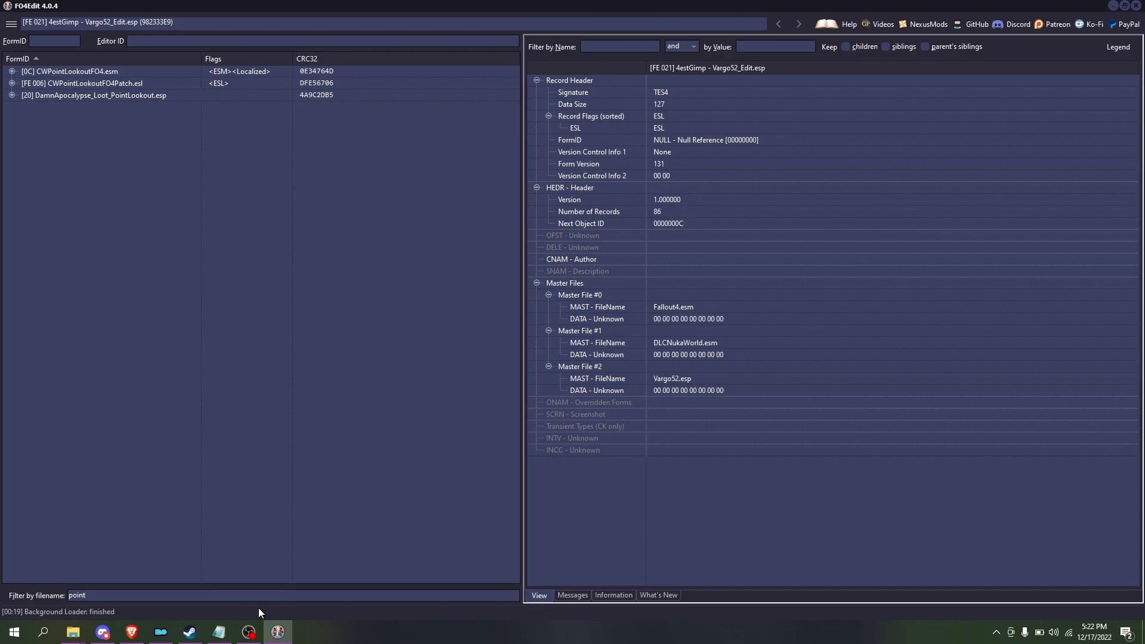
left_click(12, 96)
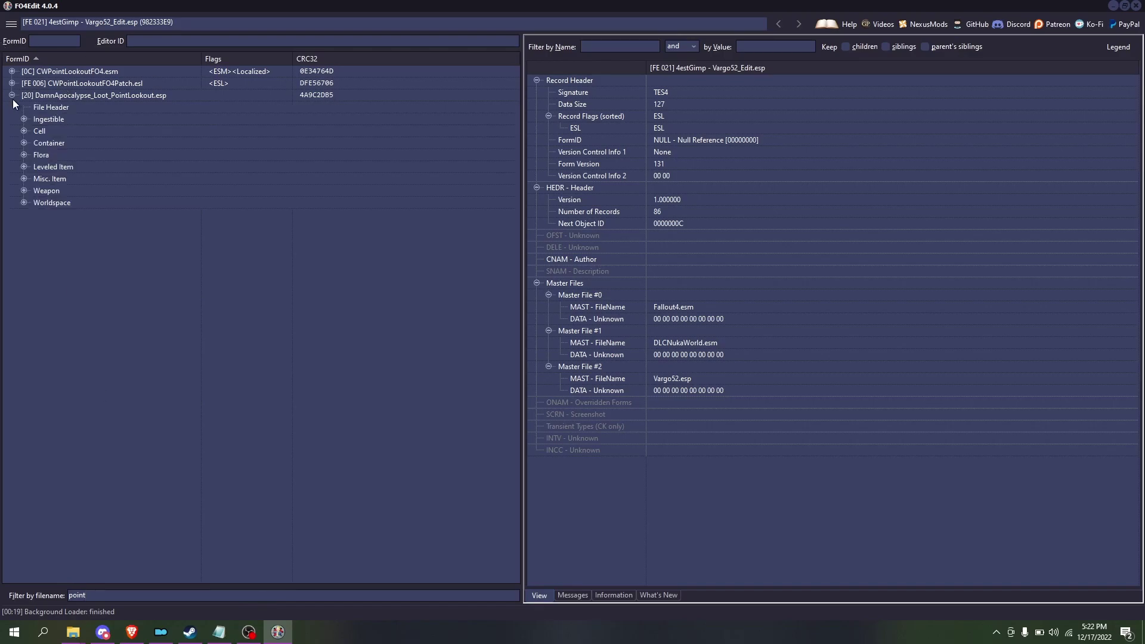
left_click(23, 170)
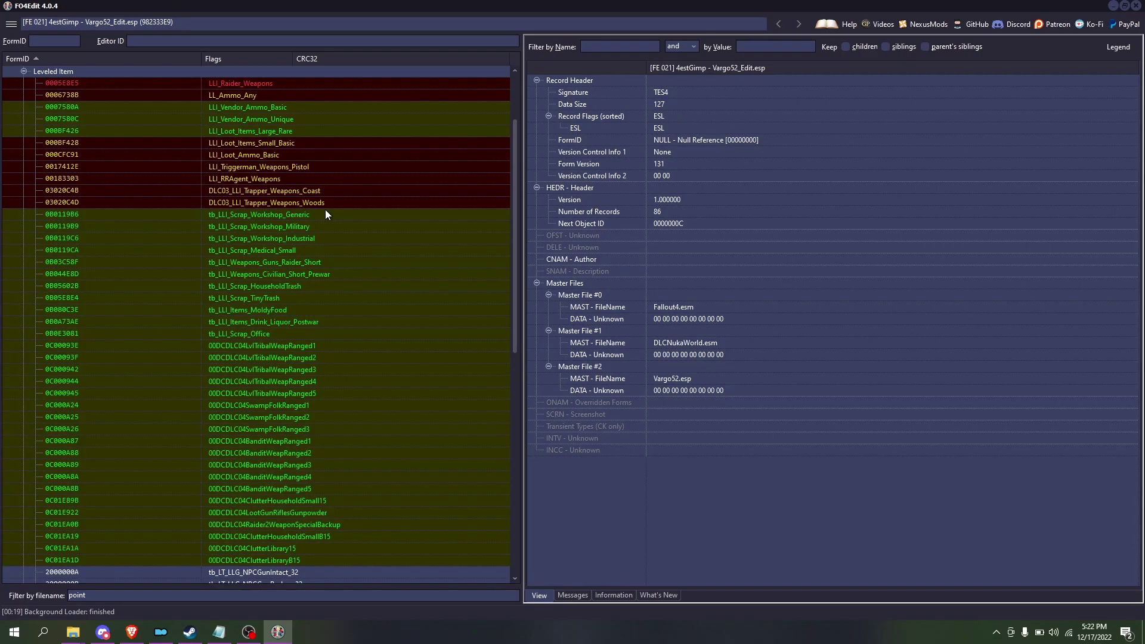
- Examine the plugin's leveled lists, comparing the entries of 00DCDLC04LvlTribalWeapRanged5 with those in CWPointLookoutFO4.esm
scroll(260, 335, "down", 5)
left_click(293, 356)
scroll(293, 357, "up", 7)
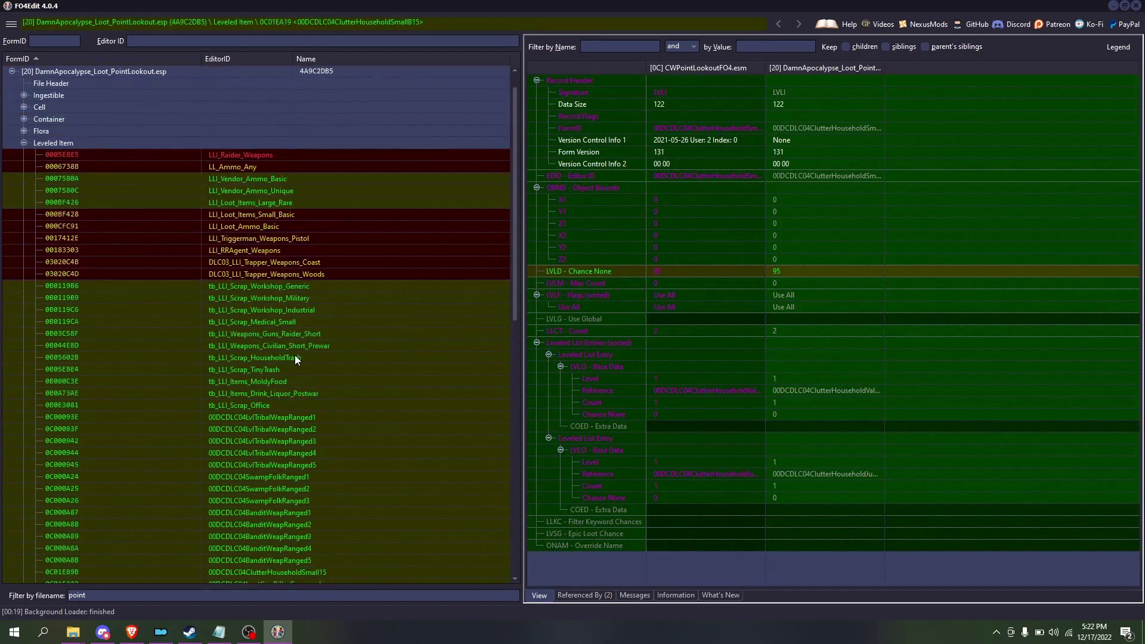
left_click(326, 407)
left_click(393, 464)
scroll(338, 492, "down", 4)
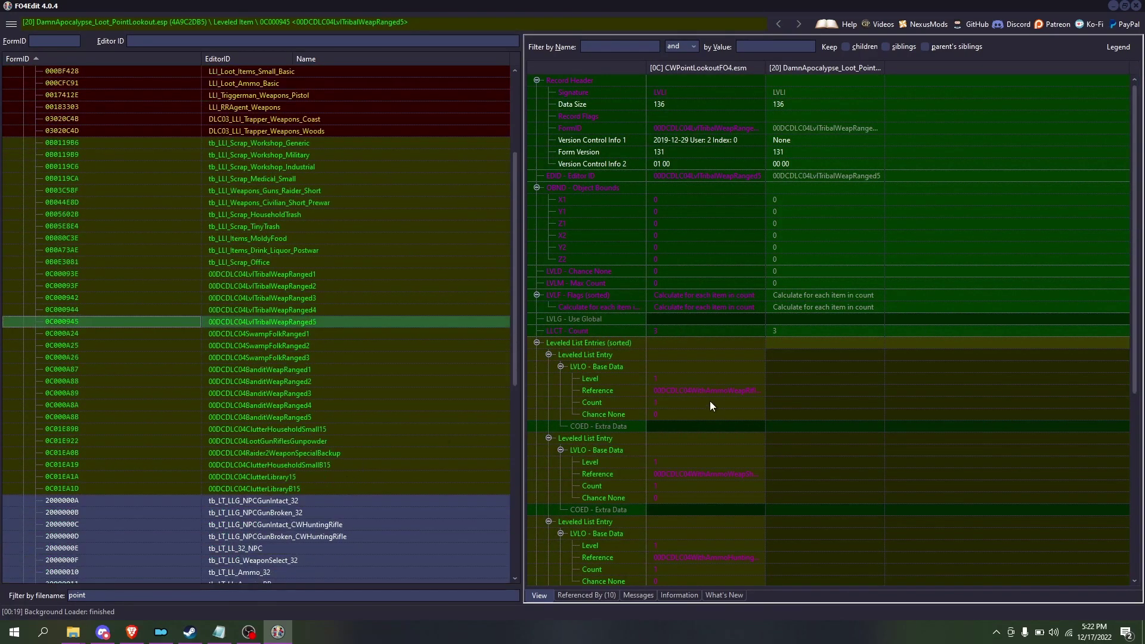
scroll(710, 401, "down", 20)
scroll(721, 400, "up", 5)
scroll(149, 338, "up", 4)
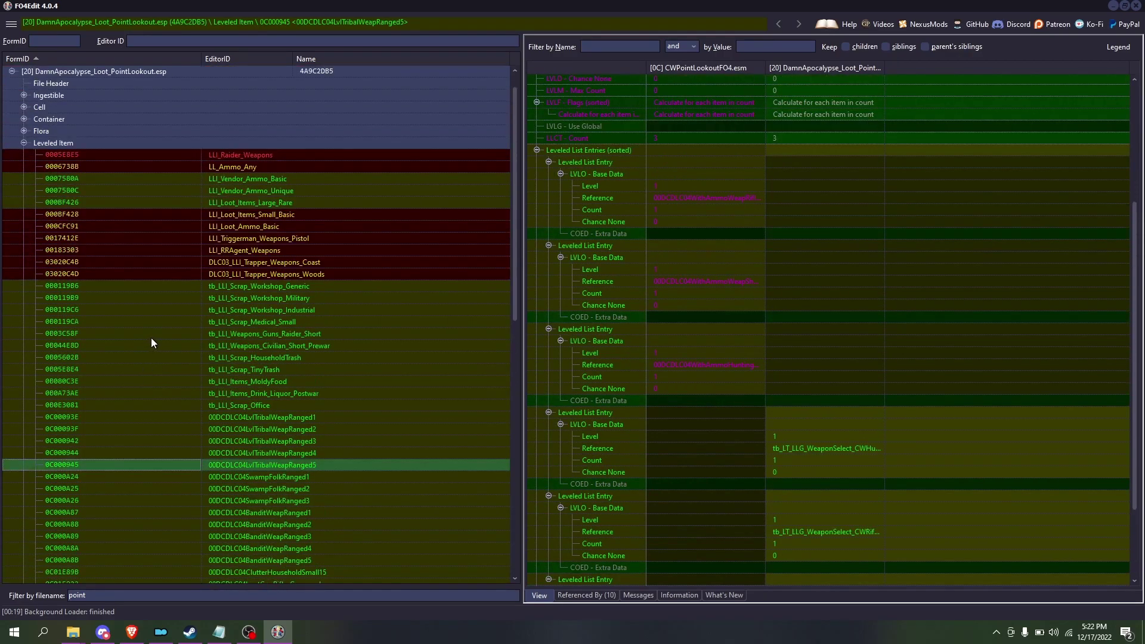
- Compare how the loaded plugins override LLI_Triggerman_Weapons_Pistol, LLI_RRAgent_Weapons and the DLC03 trapper weapon lists
left_click(280, 239)
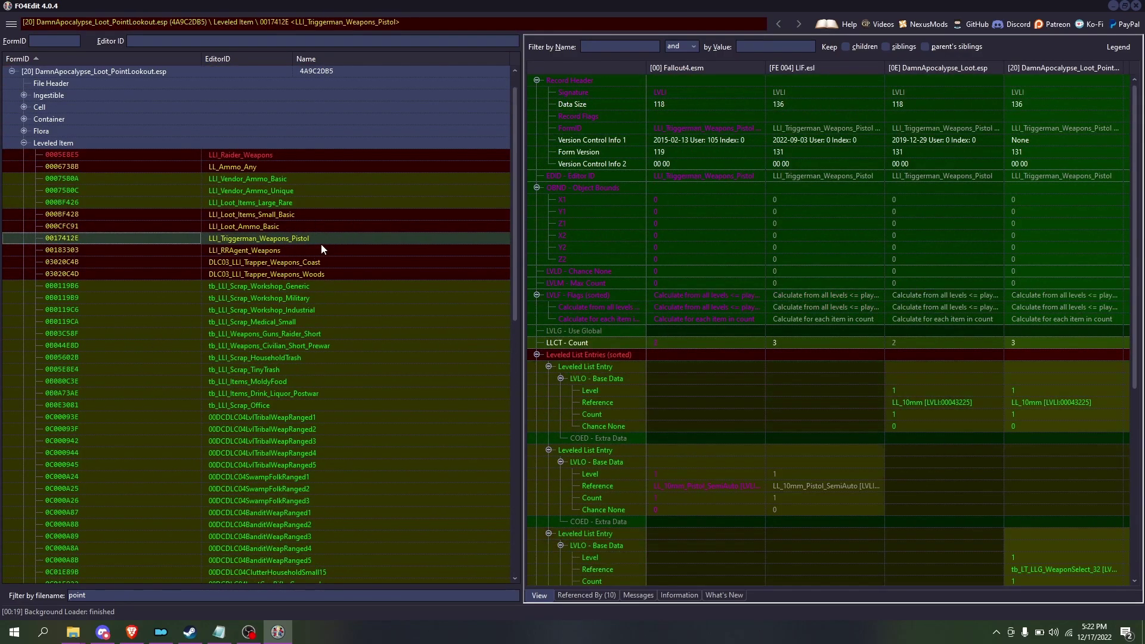
scroll(768, 414, "down", 8)
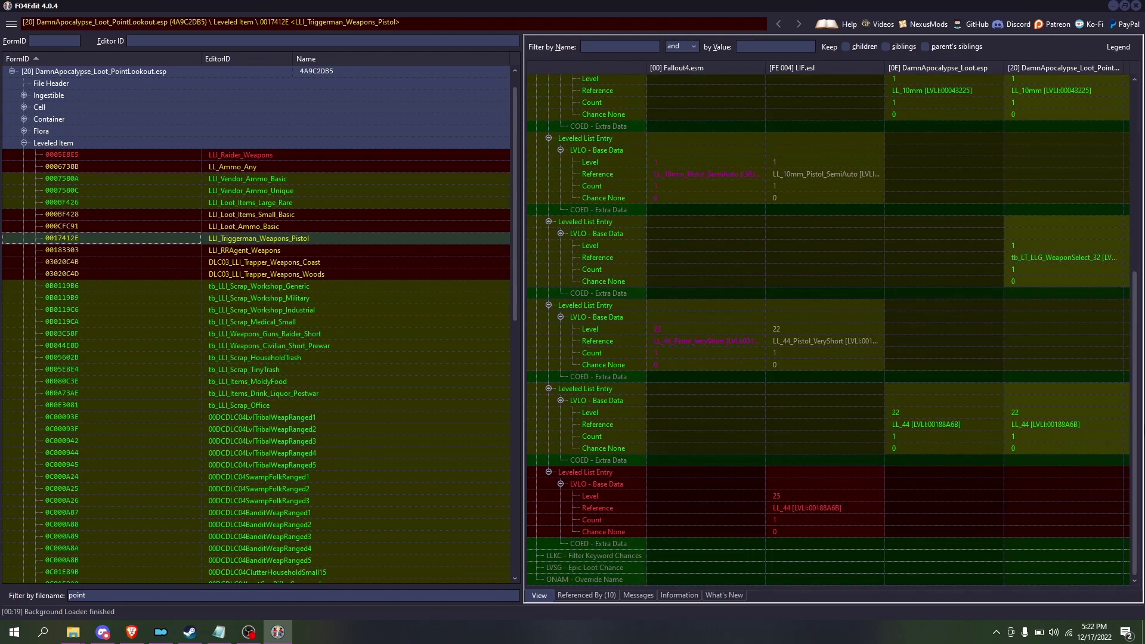
scroll(915, 513, "up", 3)
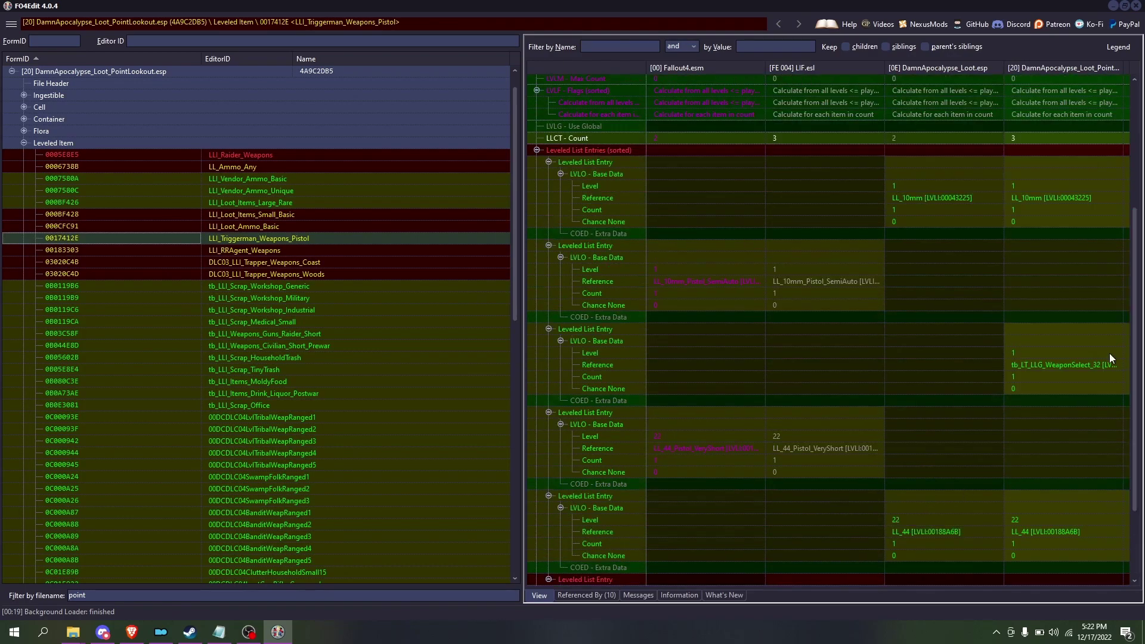
scroll(1078, 351, "up", 5)
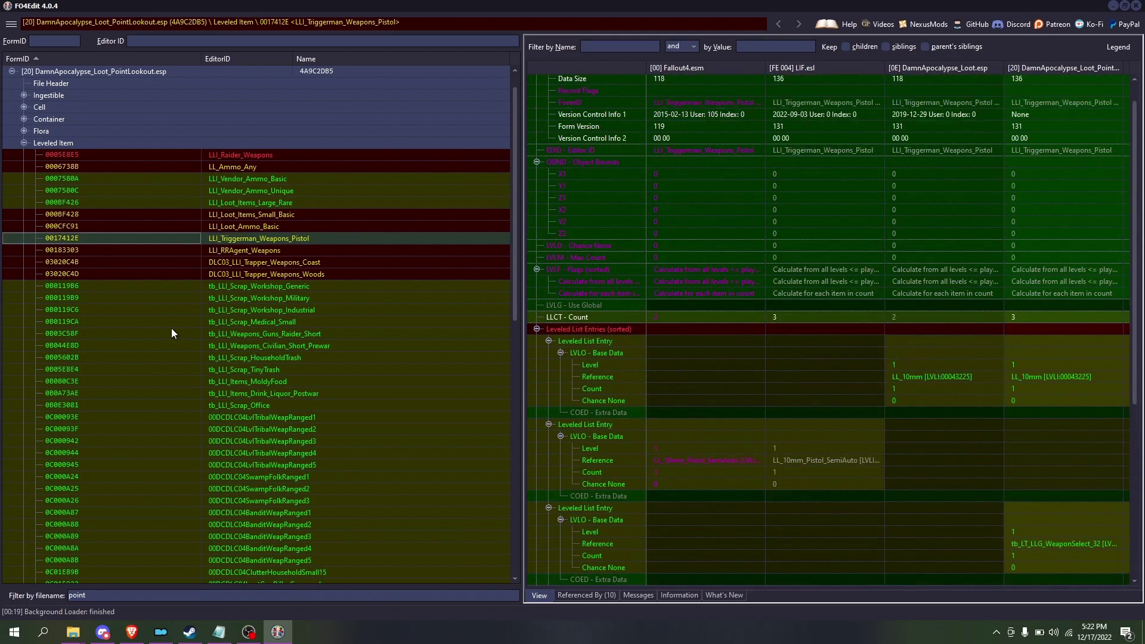
left_click(260, 250)
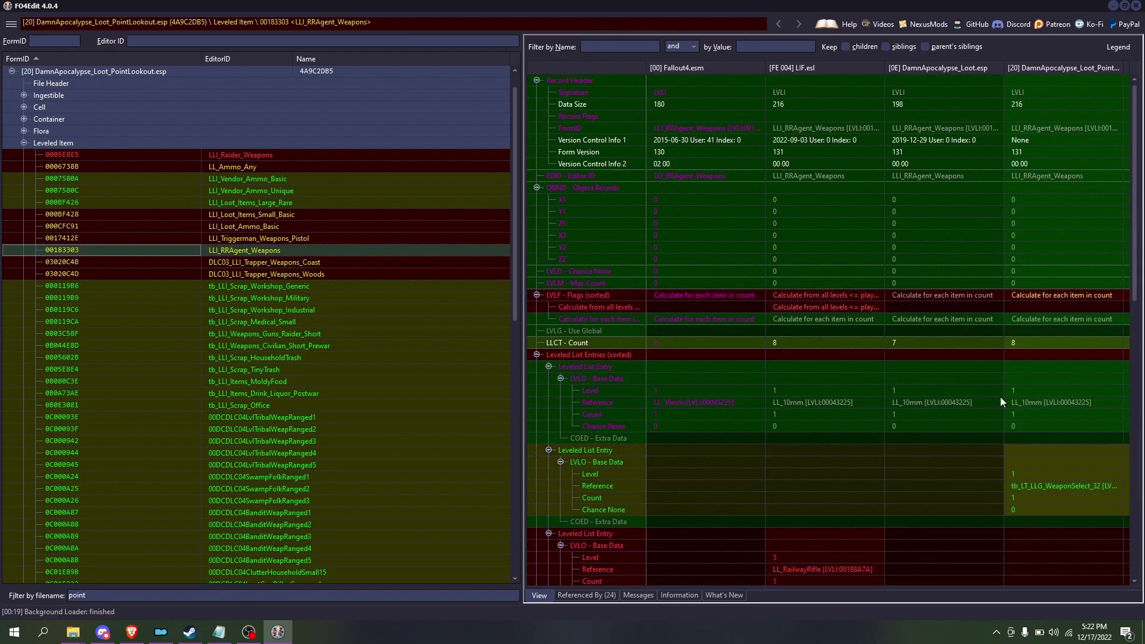
scroll(999, 395, "down", 5)
scroll(1000, 390, "down", 2)
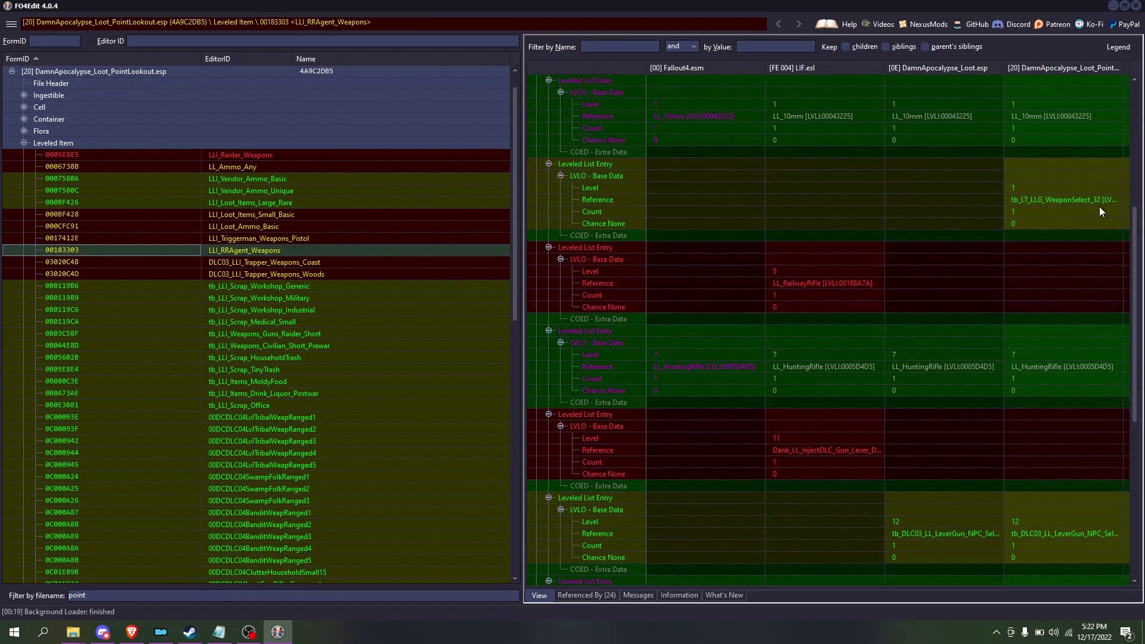
scroll(1024, 533, "down", 4)
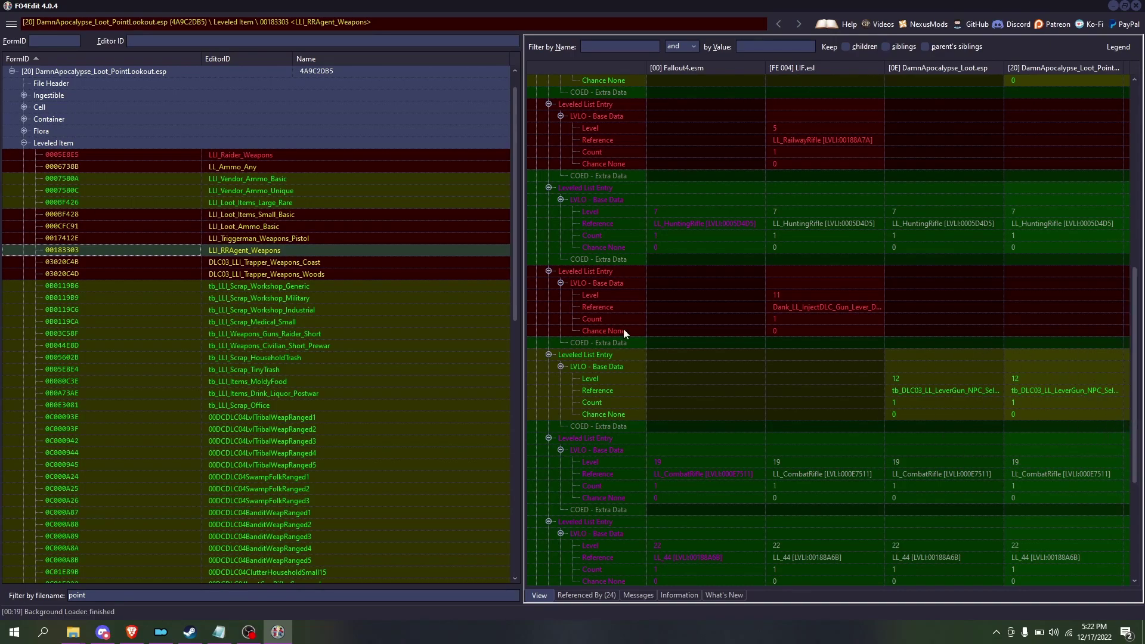
key("Down")
key("Down")
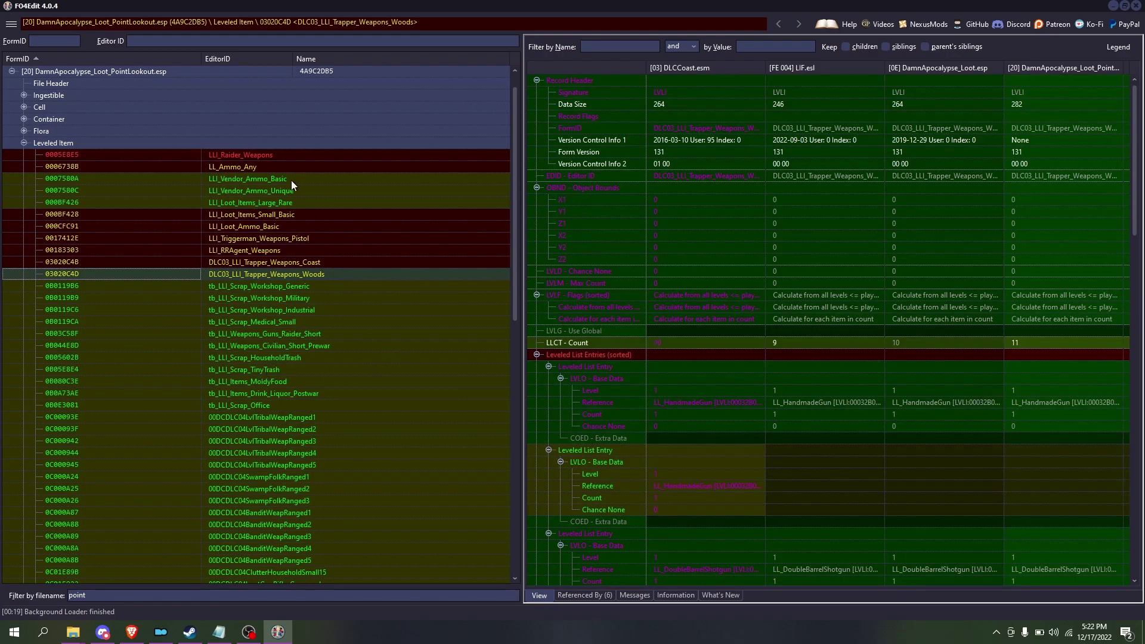
- Examine the conflicting entries of LLI_Raider_Weapons across the plugins, including the LL_CombatShotgun entry in LIF.esl
left_click(249, 143)
left_click(251, 155)
scroll(941, 342, "down", 14)
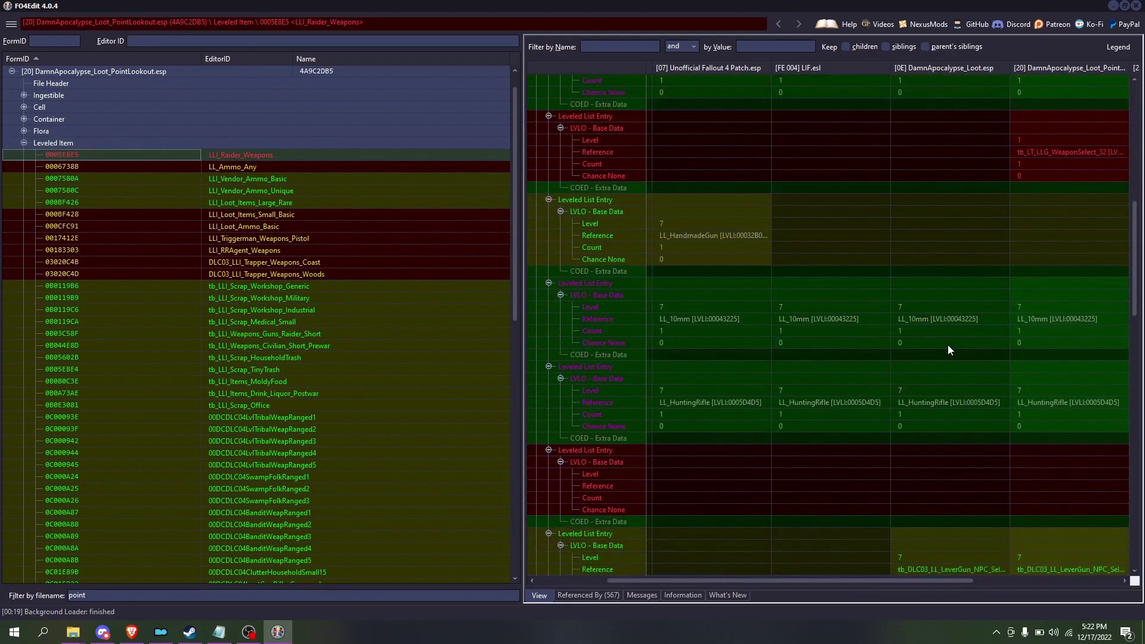
scroll(948, 346, "down", 15)
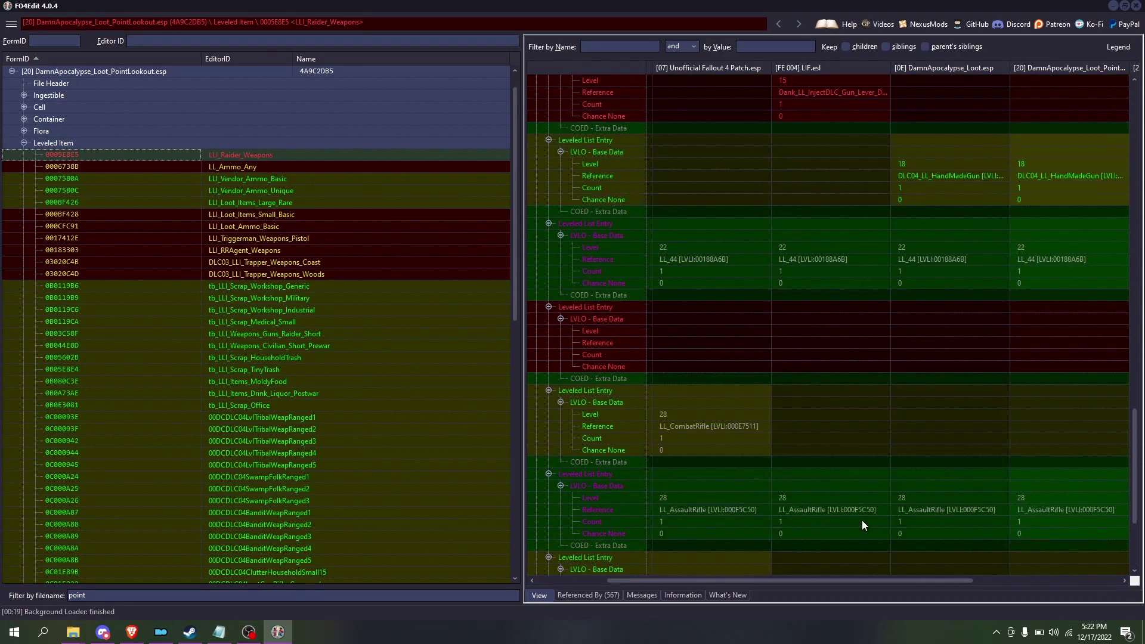
scroll(862, 518, "up", 11)
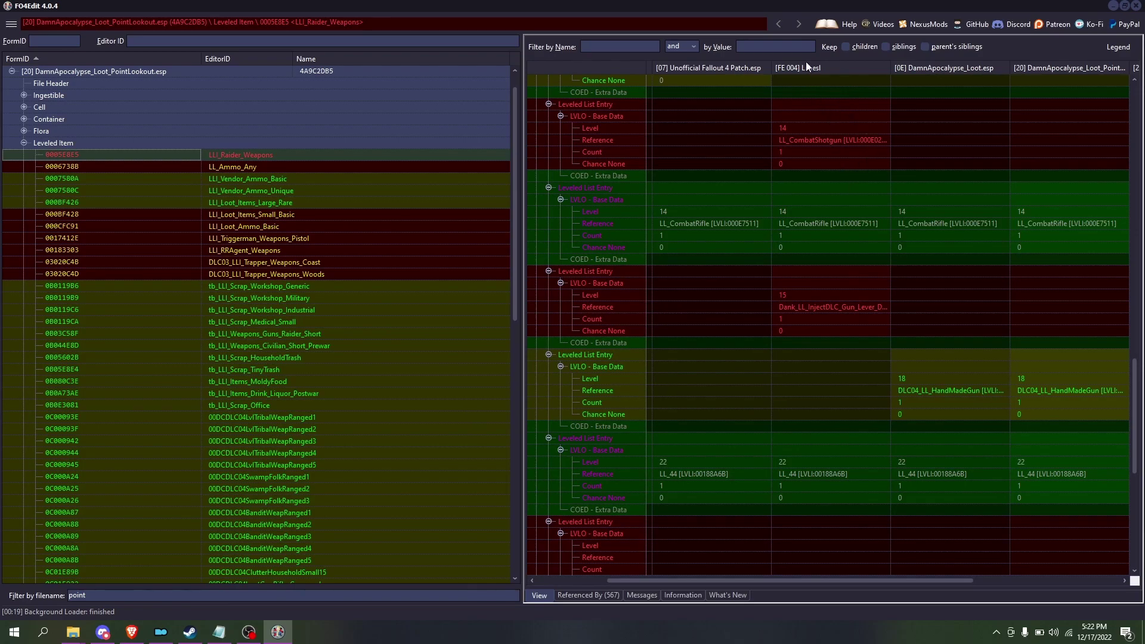
left_click(813, 116)
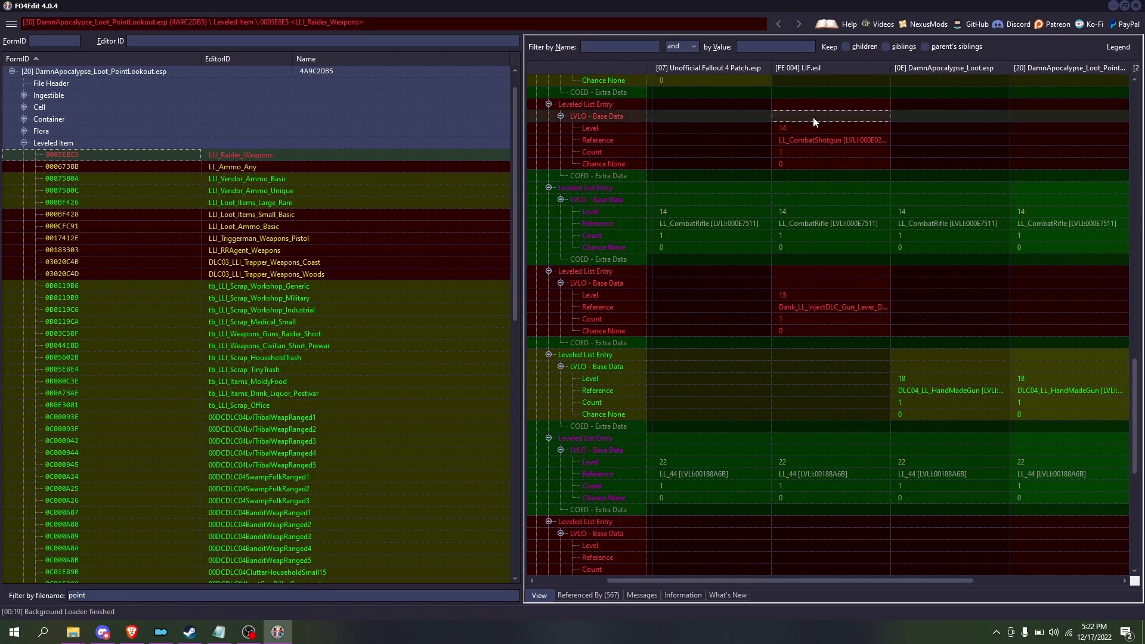
- Examine the remaining entries of LLI_Raider_Weapons and the new tb_LT leveled lists in the Point Lookout patch
scroll(854, 431, "down", 11)
scroll(281, 388, "down", 16)
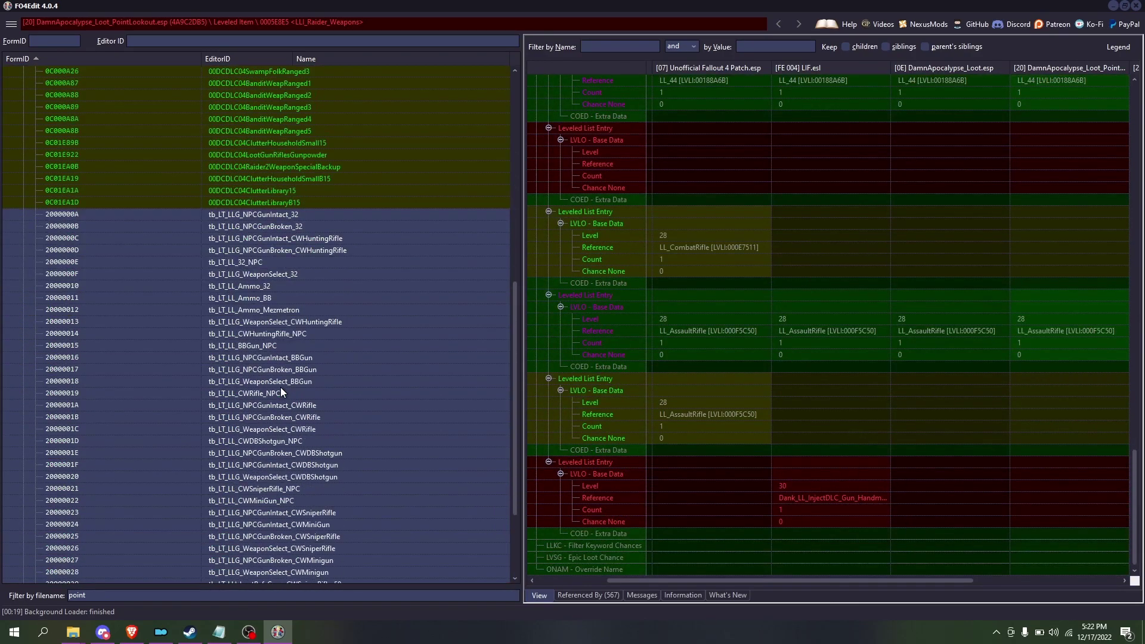
scroll(188, 538, "up", 5)
scroll(187, 539, "up", 8)
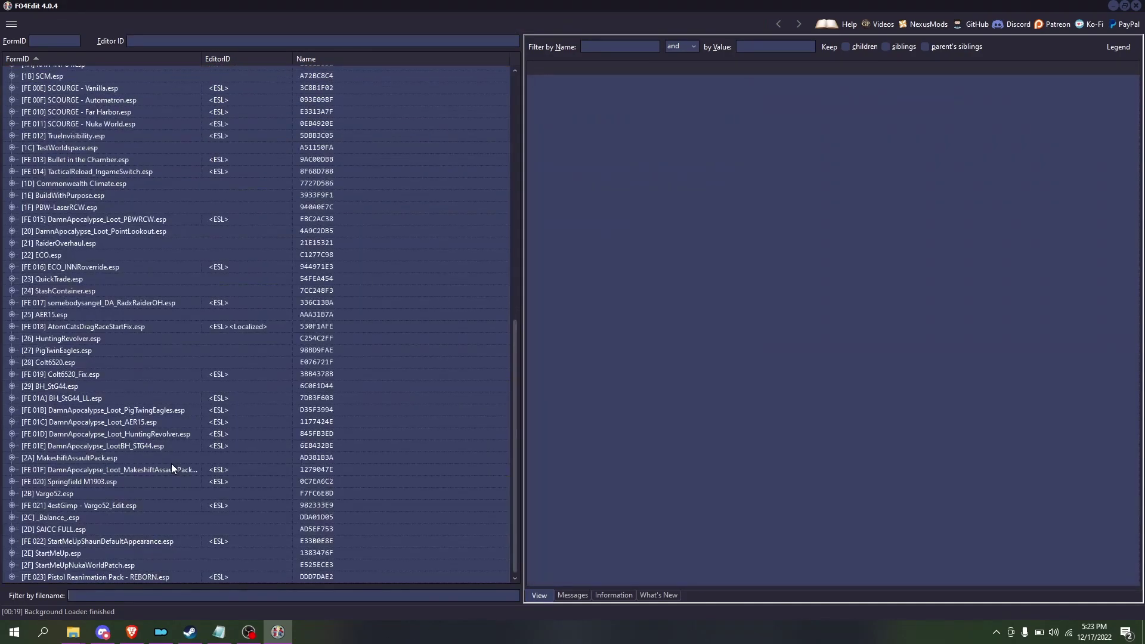
- Show all plugins without the filename filter and expand the Leveled Item records of DamnApocalypse_Loot_PigTwingEagles.esp
scroll(171, 464, "up", 1)
scroll(167, 467, "down", 1)
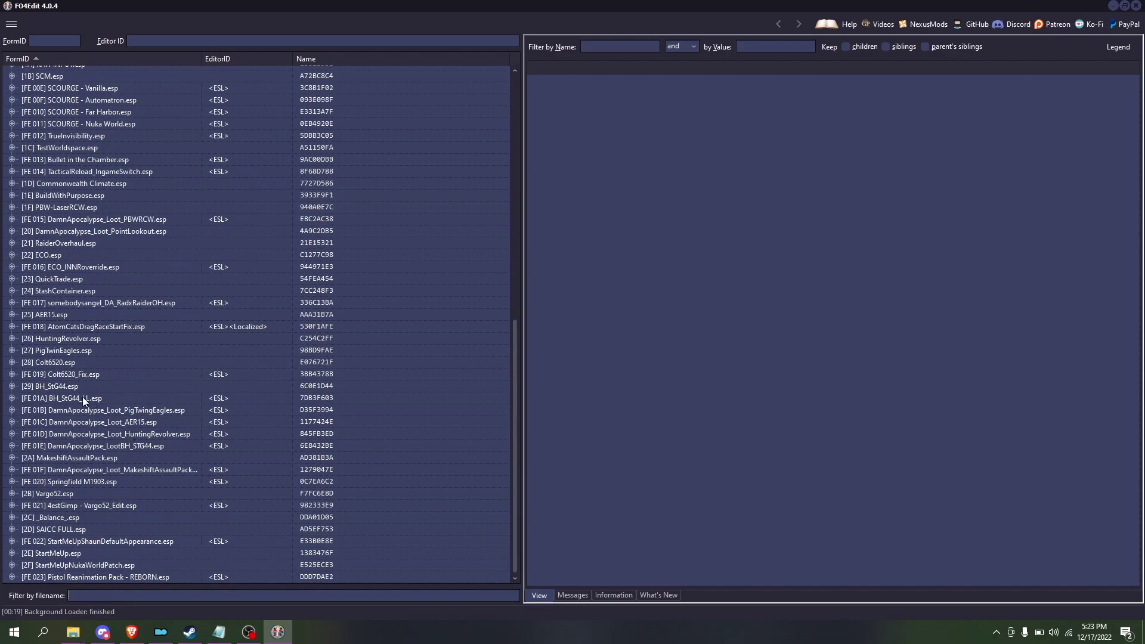
double_click(21, 410)
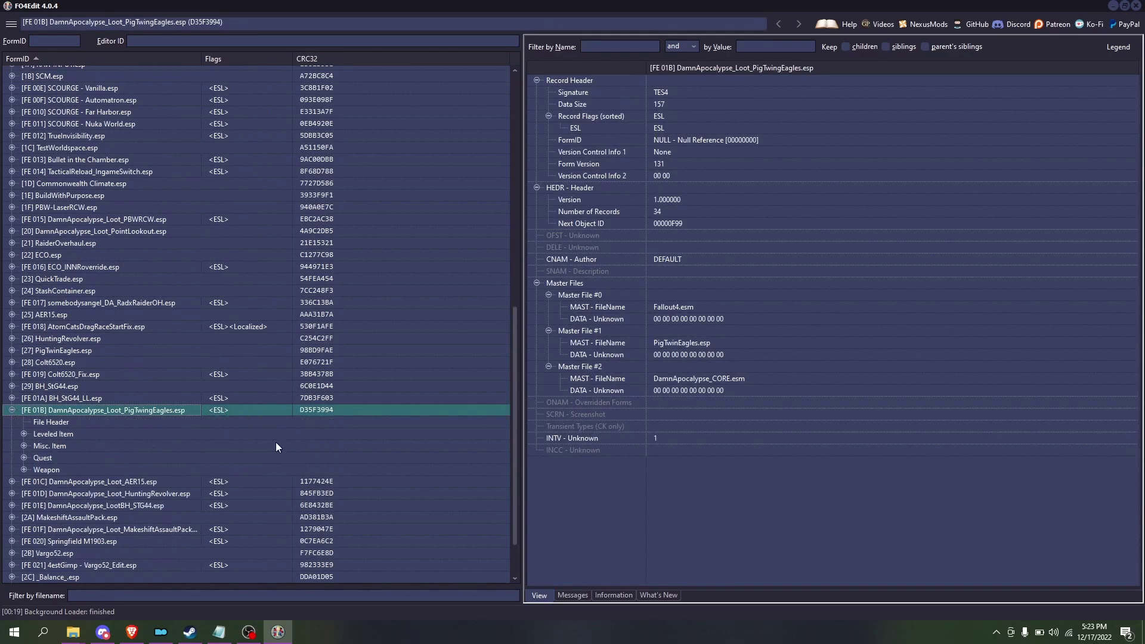
left_click(24, 433)
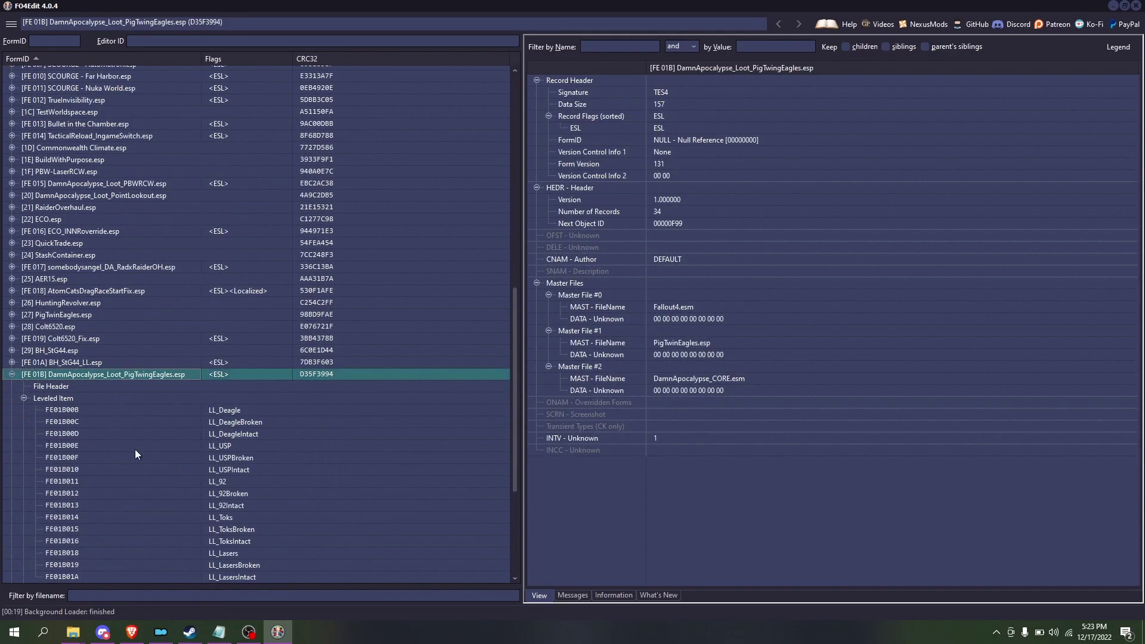
scroll(40, 473, "down", 4)
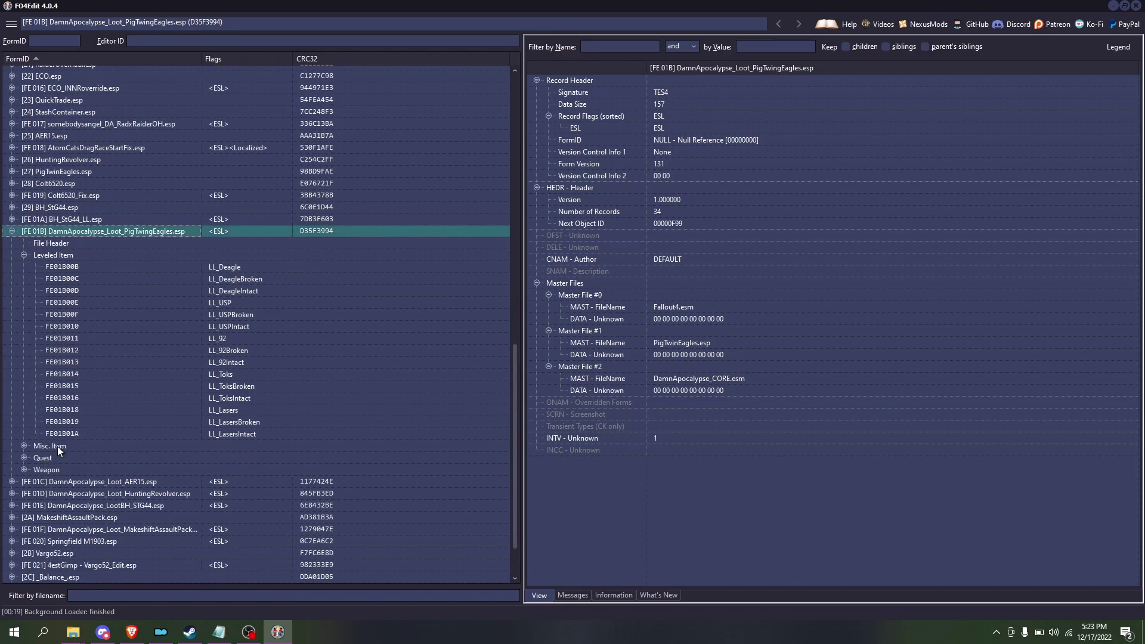
- Expand the patch's Misc. Item records and inspect each scrap item from Scrap_USP through Scrap_2Lasers
left_click(24, 446)
left_click(303, 458)
left_click(303, 469)
left_click(346, 482)
left_click(365, 494)
left_click(347, 504)
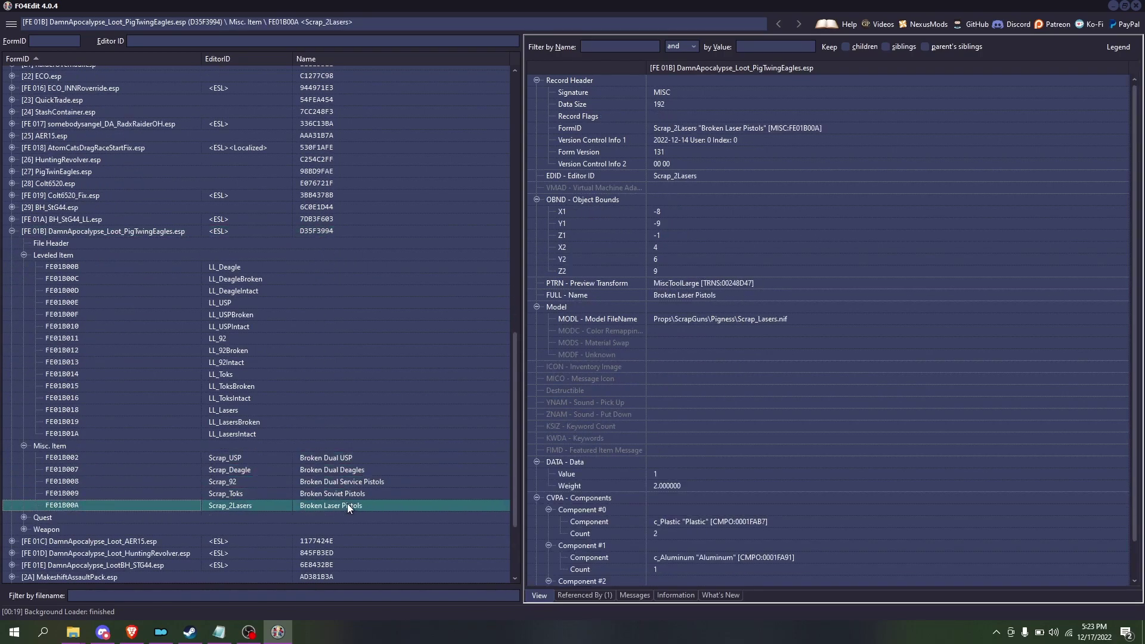
- Expand the patch's Quest records and inspect its intact weapon leveled lists, including LL_ToksIntact and LL_92Intact
left_click(24, 517)
scroll(303, 515, "down", 4)
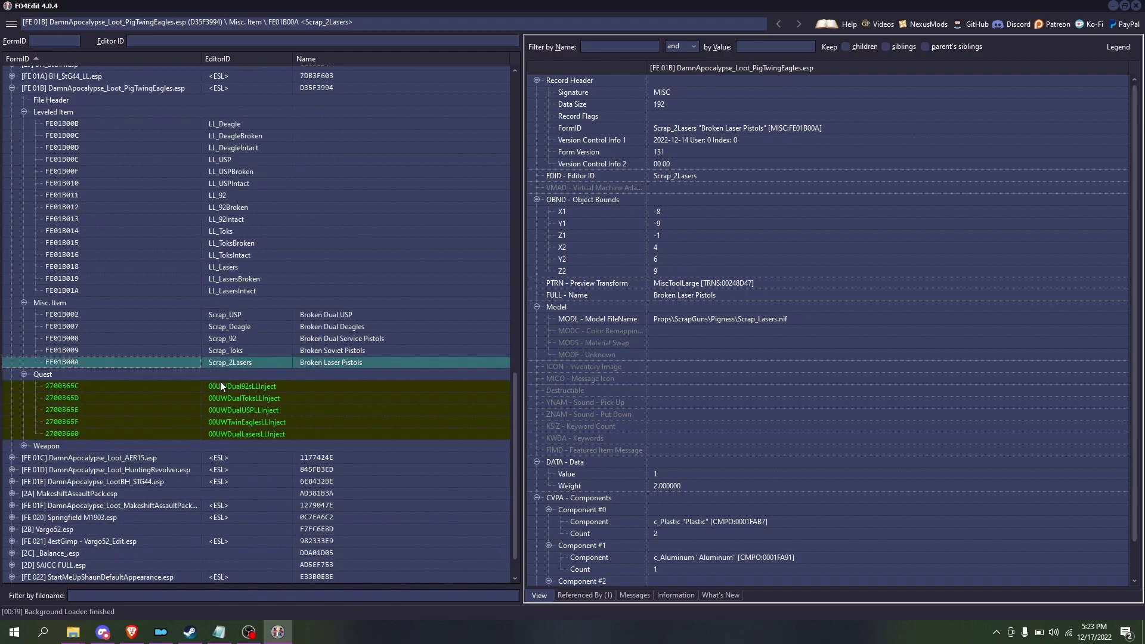
scroll(52, 292, "up", 3)
left_click(215, 315)
left_click(252, 239)
left_click(252, 232)
left_click(453, 361)
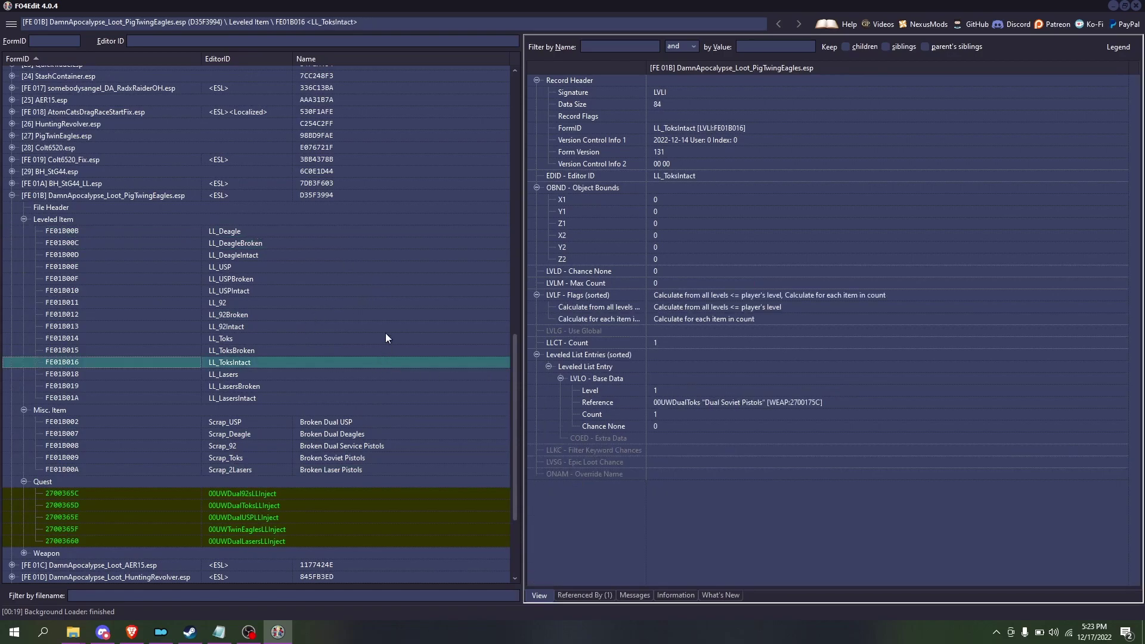
left_click(381, 326)
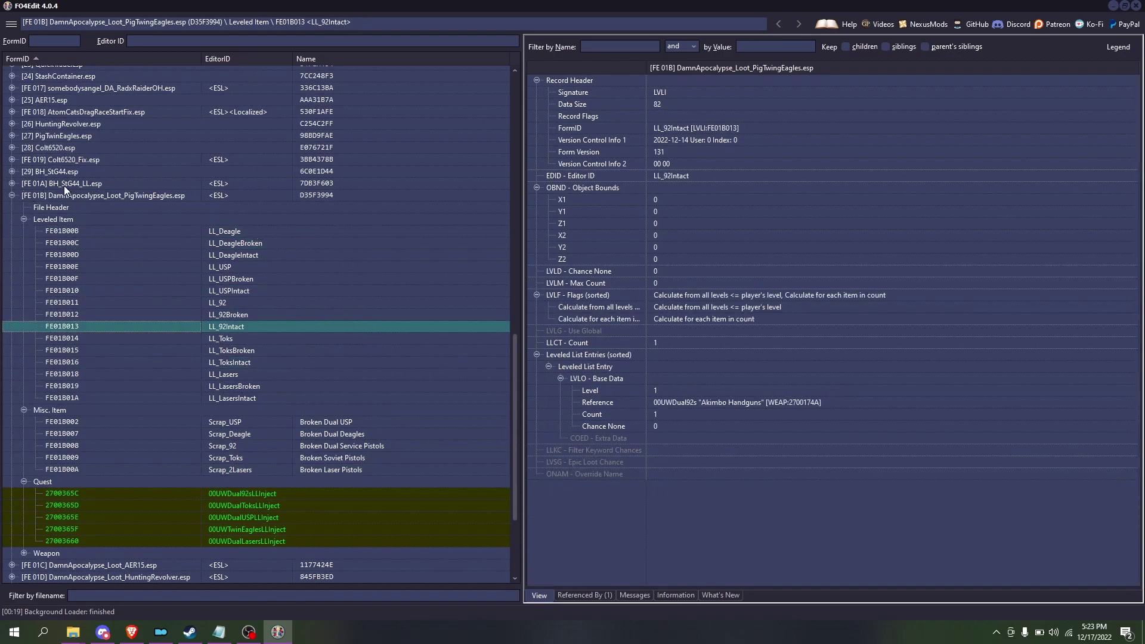
- Expand PigTwinEagles.esp and compare its 00UWDualUSPLLInject script properties with the patch's version, including ListForm and WeaponForm
left_click(12, 136)
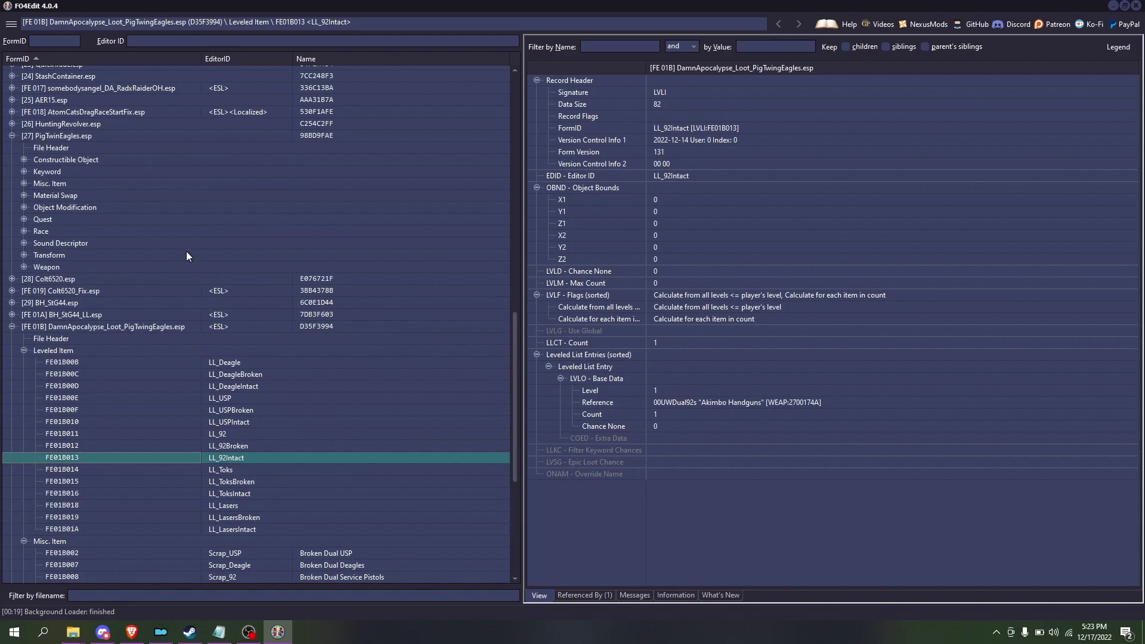
scroll(151, 513, "down", 4)
left_click(192, 503)
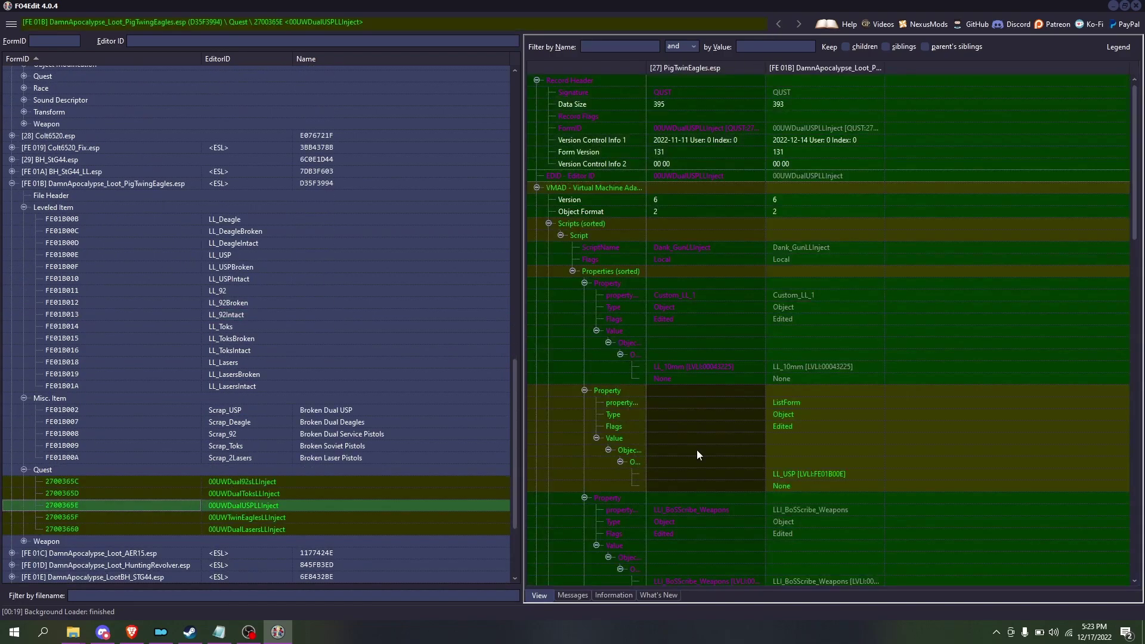
left_click(696, 247)
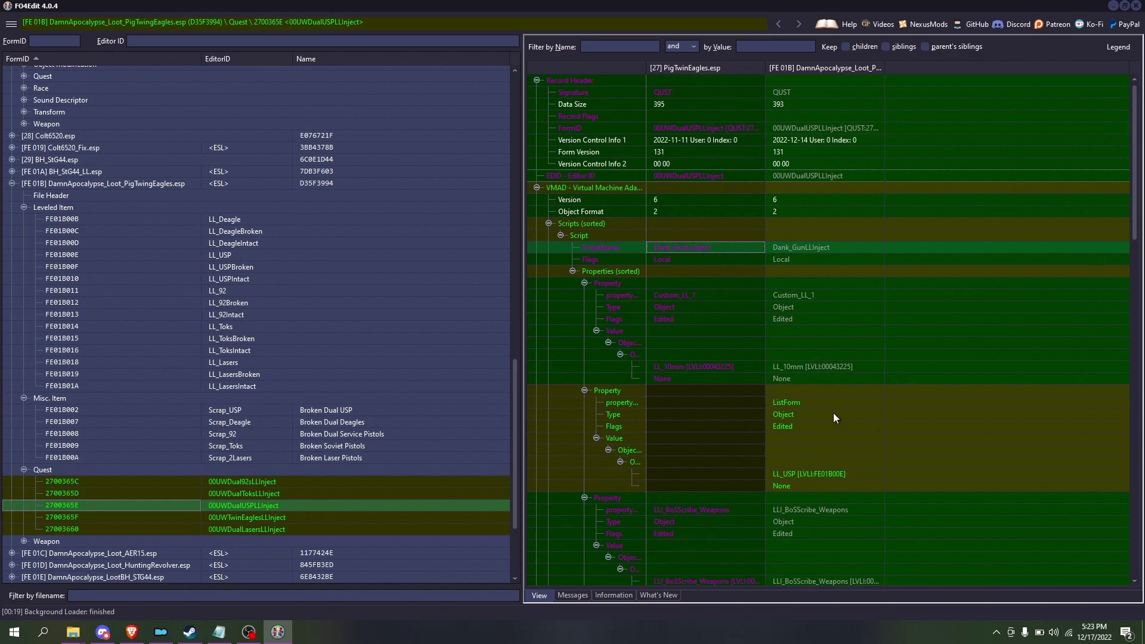
scroll(832, 413, "down", 15)
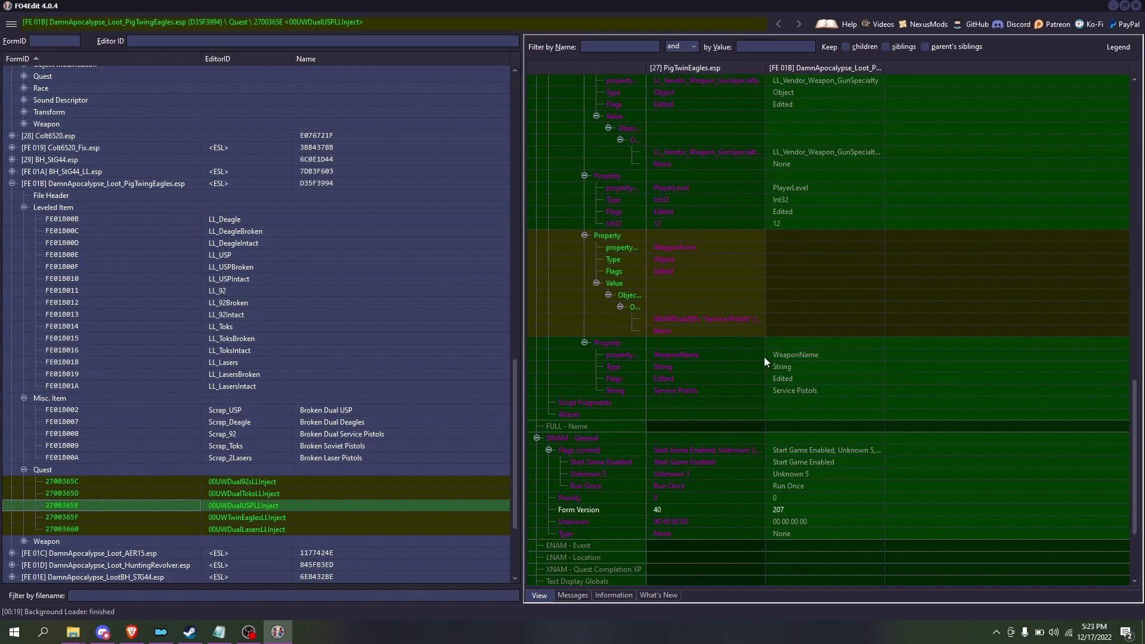
scroll(750, 313, "up", 15)
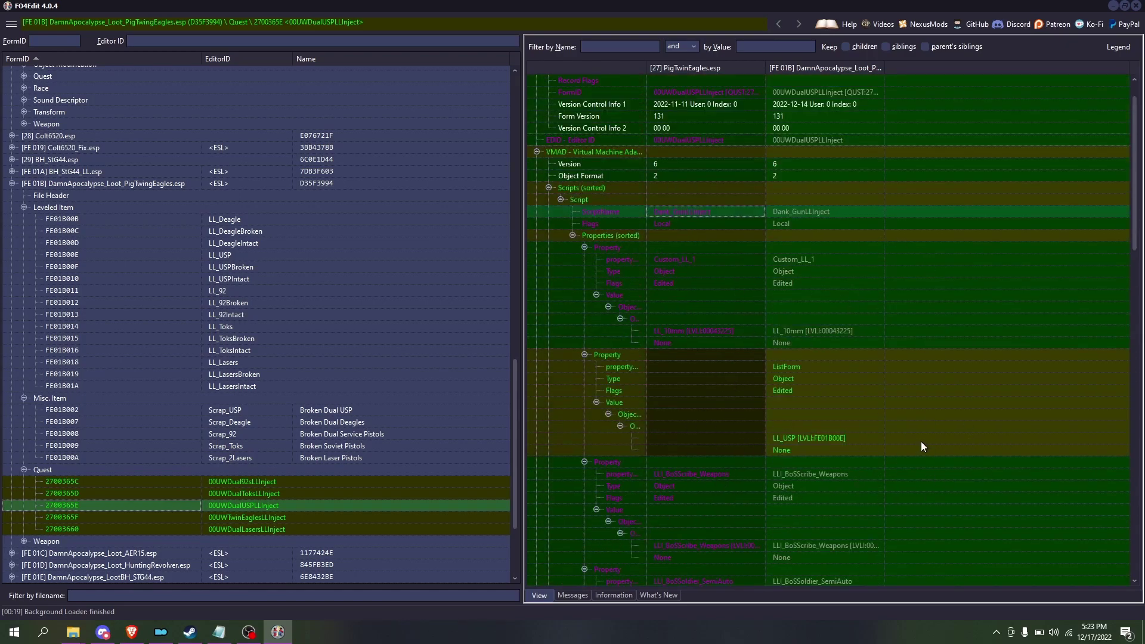
left_click(849, 451)
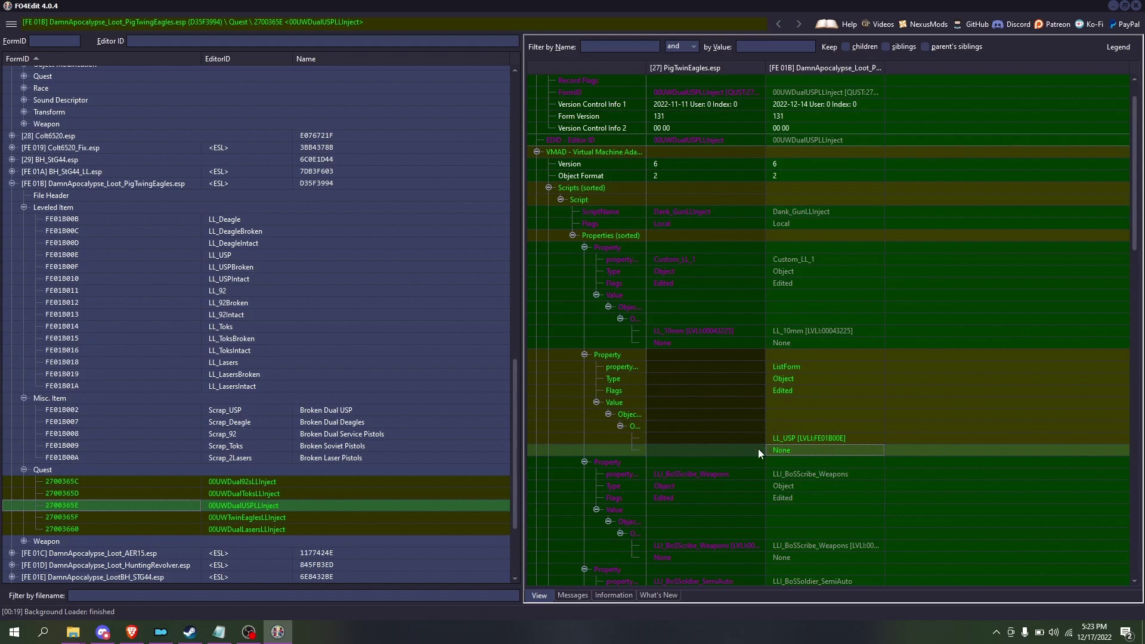
scroll(775, 451, "down", 8)
- Open DamnApocalypse_Loot_AER15.esp and expand its Leveled Item records
scroll(392, 421, "down", 4)
left_click(12, 421)
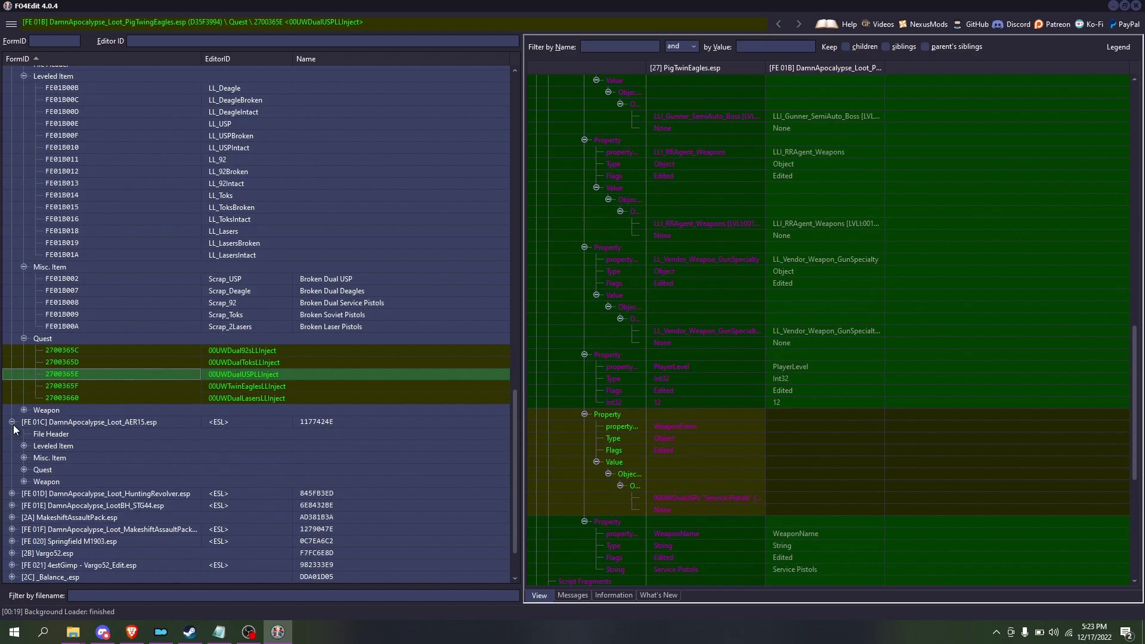
left_click(150, 411)
left_click(147, 420)
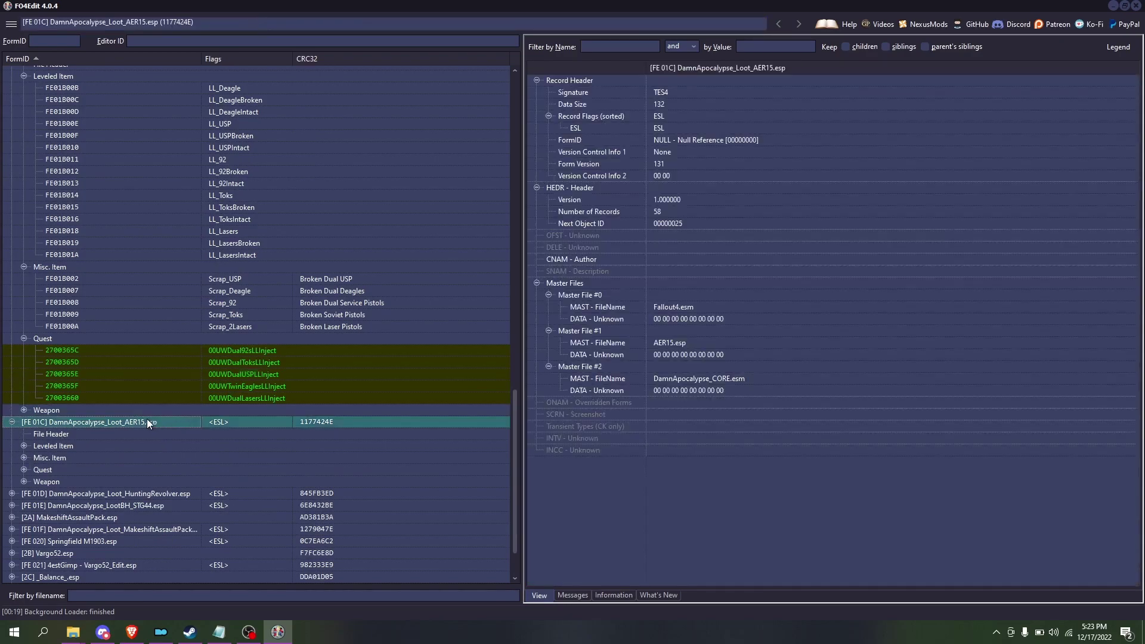
left_click(24, 446)
scroll(301, 434, "up", 7)
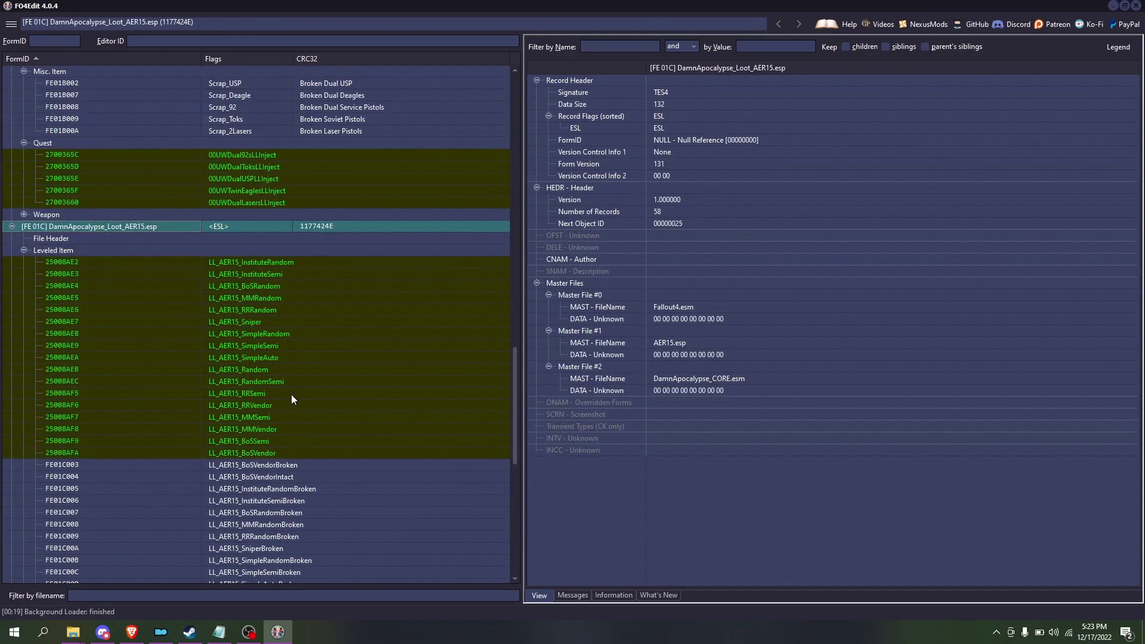
- Inspect the AER15 leveled lists, including the overridden RRRandom, RRSemi and SimpleRandom and the new BoSVendorBroken and BoSVendorIntact
left_click(334, 309)
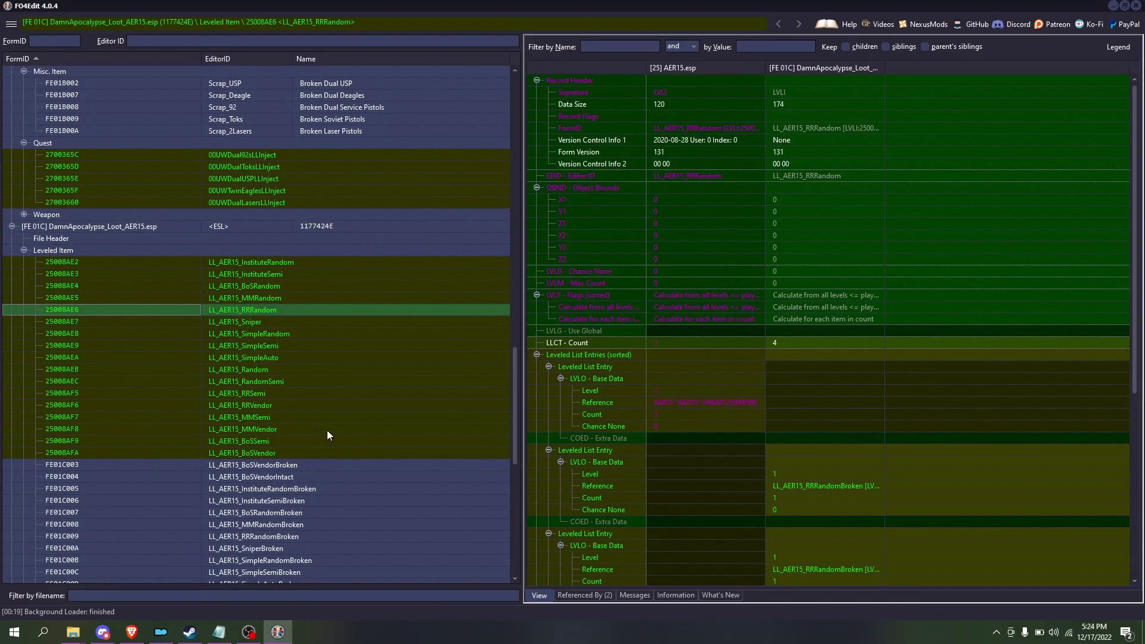
left_click(287, 393)
left_click(281, 334)
scroll(459, 456, "down", 4)
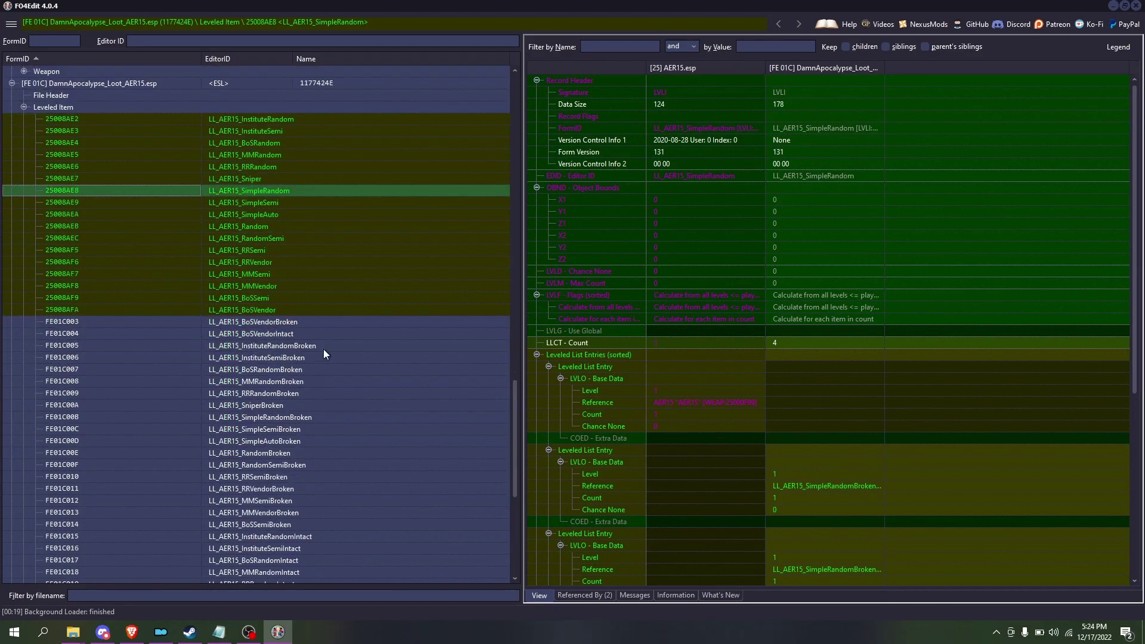
left_click(306, 322)
left_click(325, 334)
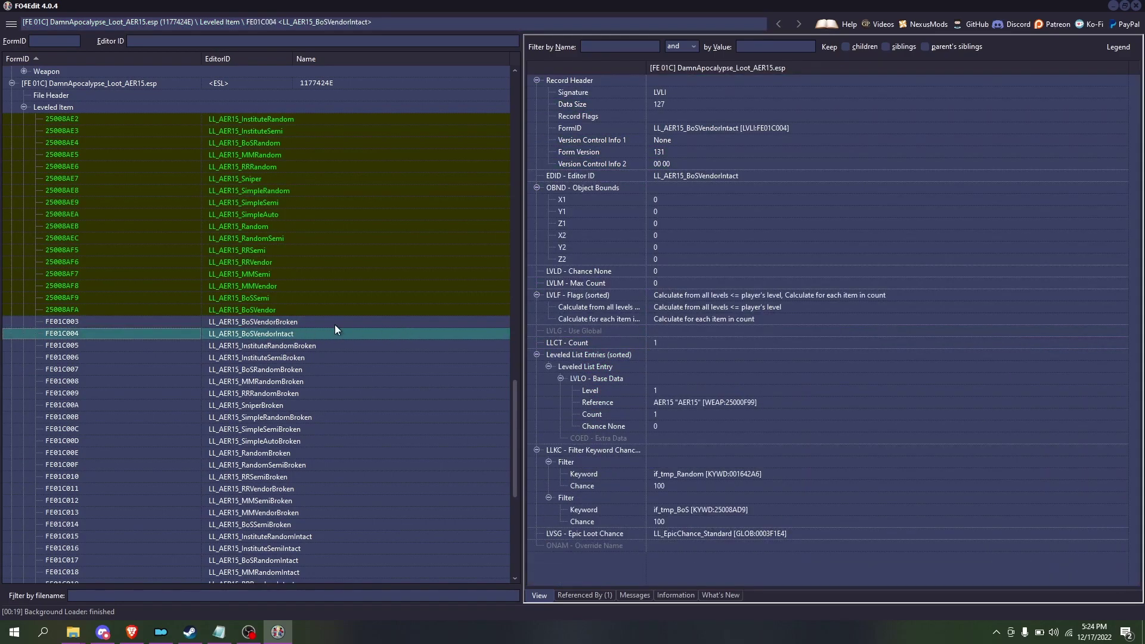
left_click(367, 322)
- Compare the LL_AER15_InstituteRandom entries with those in AER15.esp, widening the patch's column to read the full references
left_click(282, 120)
scroll(826, 372, "down", 5)
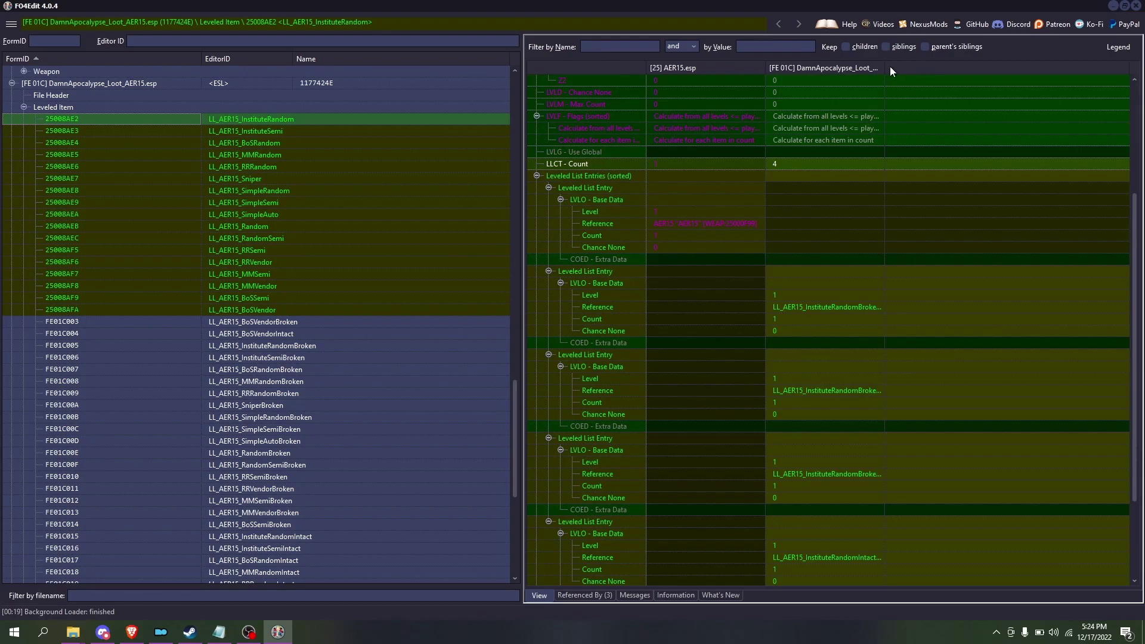
left_click_drag(883, 66, 890, 67)
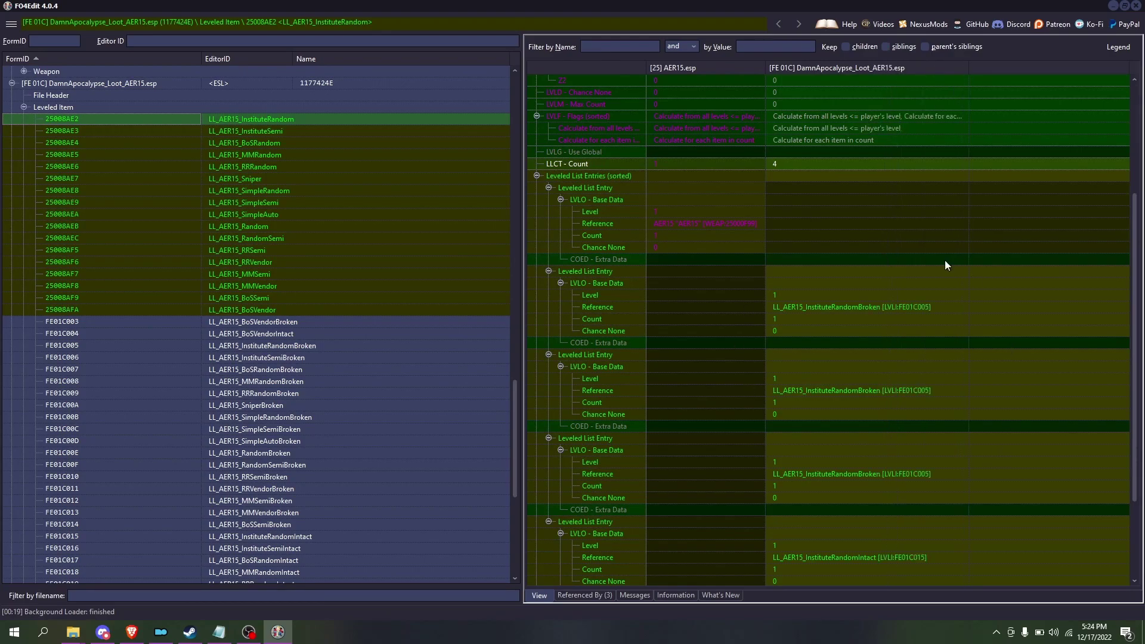
scroll(739, 371, "down", 3)
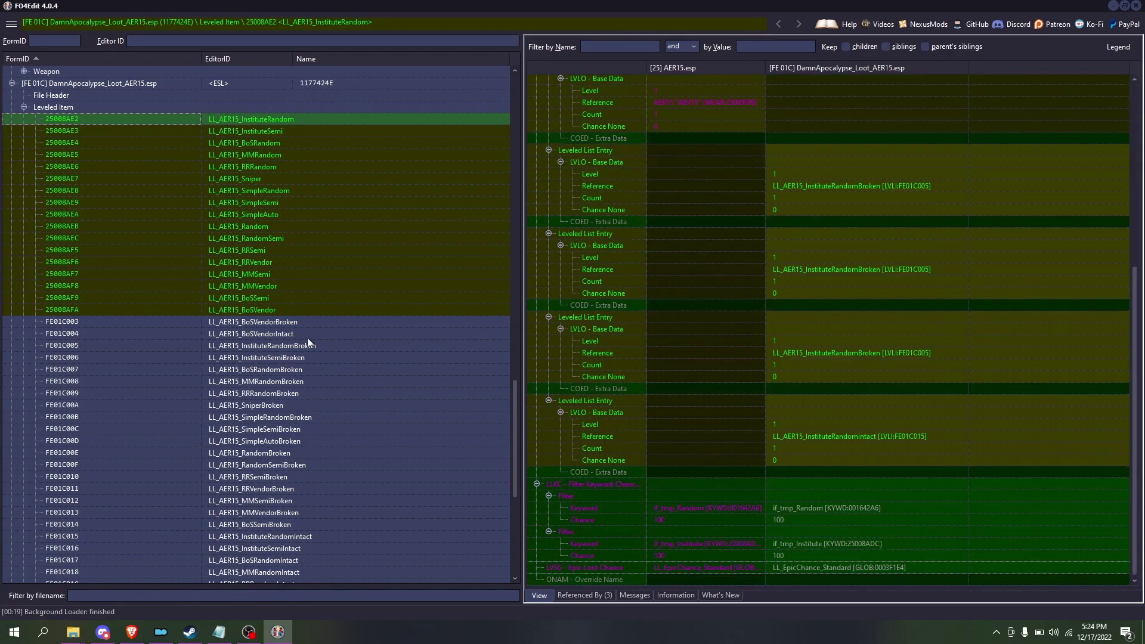
scroll(51, 428, "down", 9)
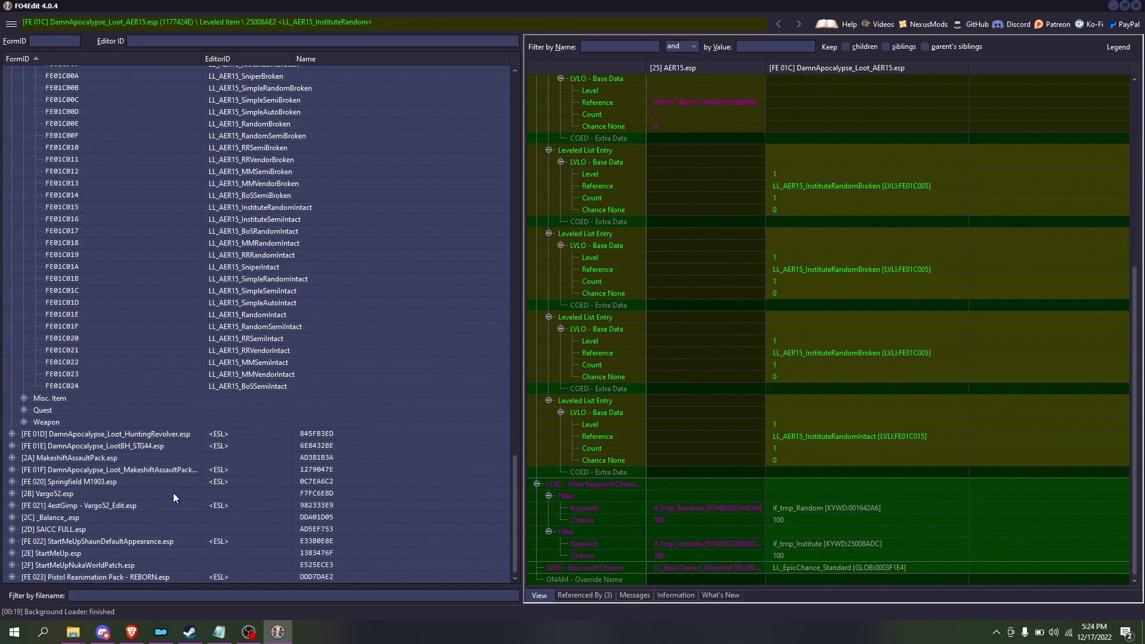
left_click(120, 482)
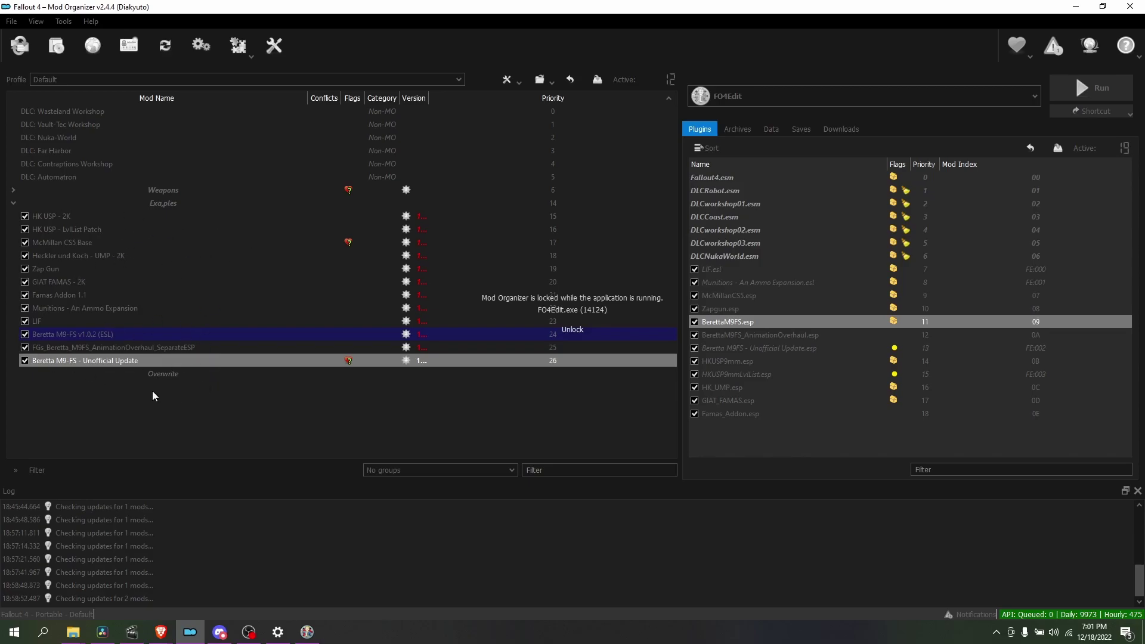
- Switch from Mod Organizer to FO4Edit and expand the Leveled Item records of McMillanCS5.esp
left_click(307, 631)
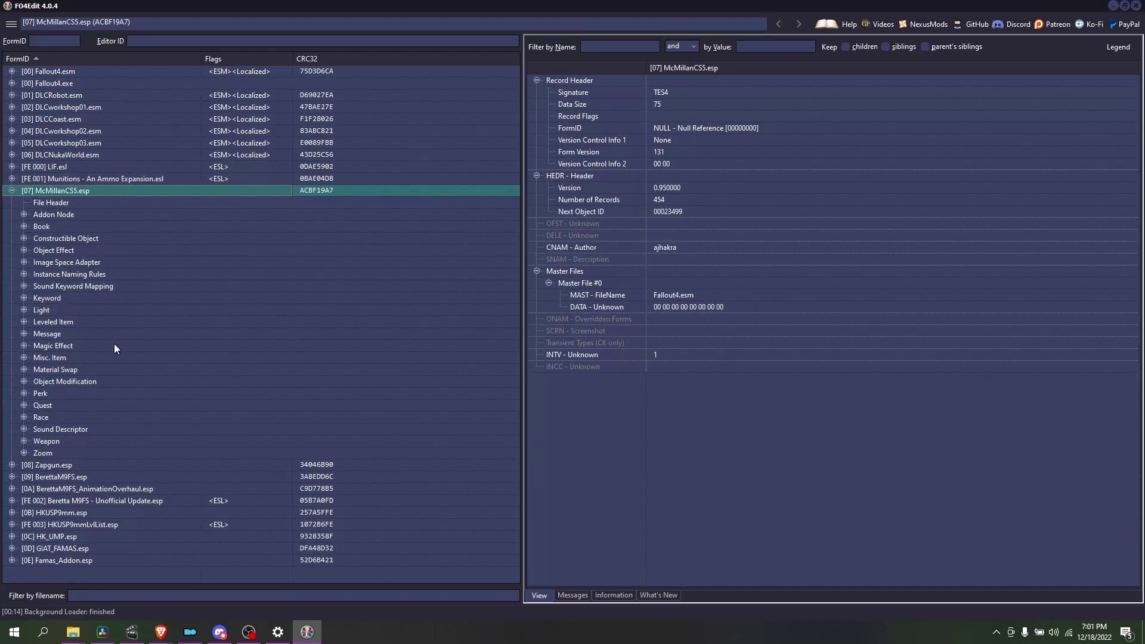
left_click(23, 322)
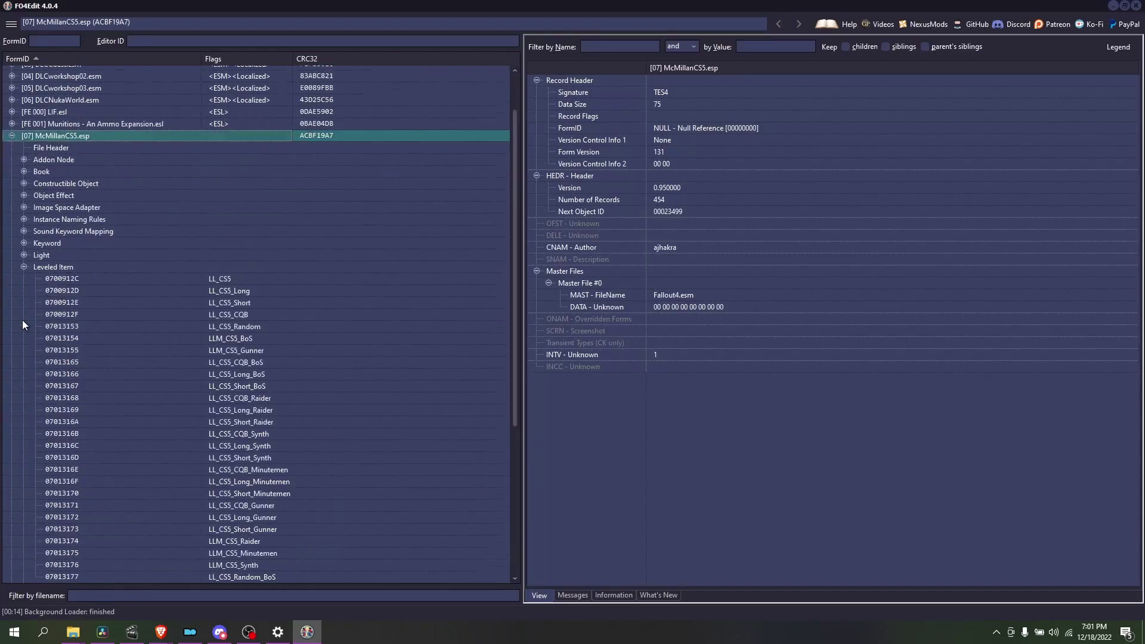
scroll(163, 334, "down", 10)
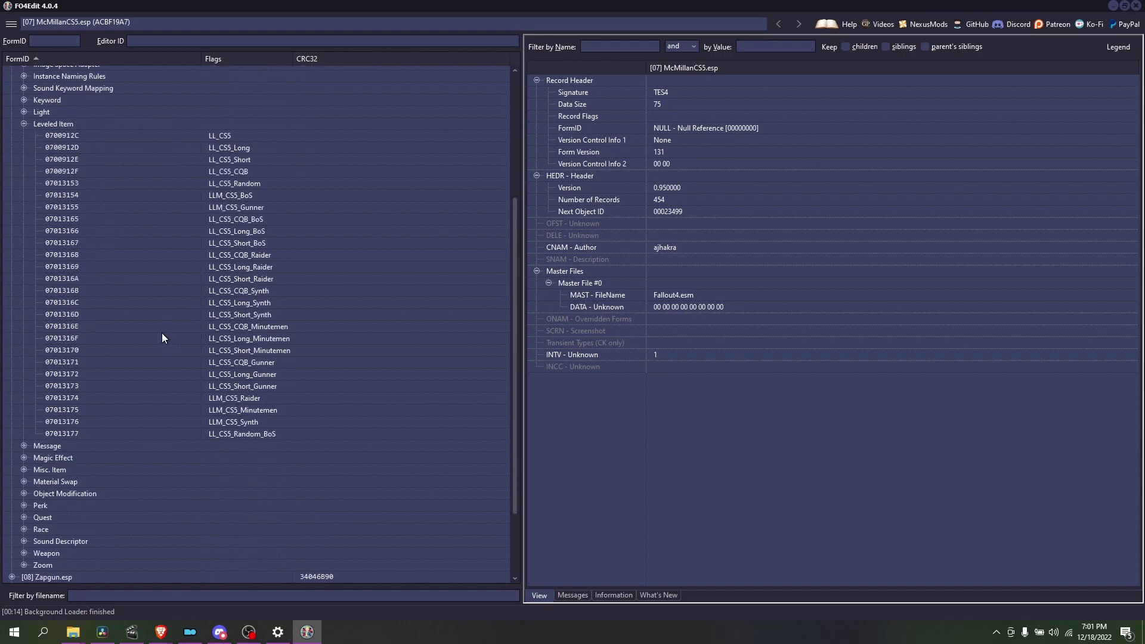
scroll(373, 348, "up", 7)
left_click(73, 172)
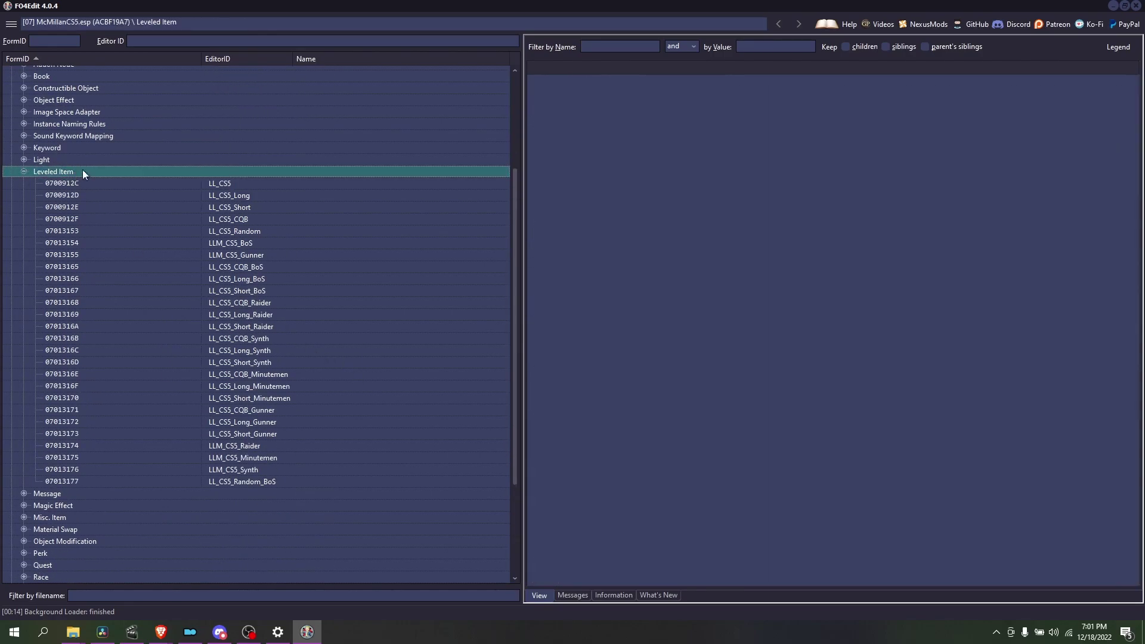
- Examine the McMillan CS5 leveled lists, from the main LL_CS5 list to faction variants such as LL_CS5_Long_BoS and LL_CS5_Short_Gunner
left_click(253, 184)
left_click(297, 193)
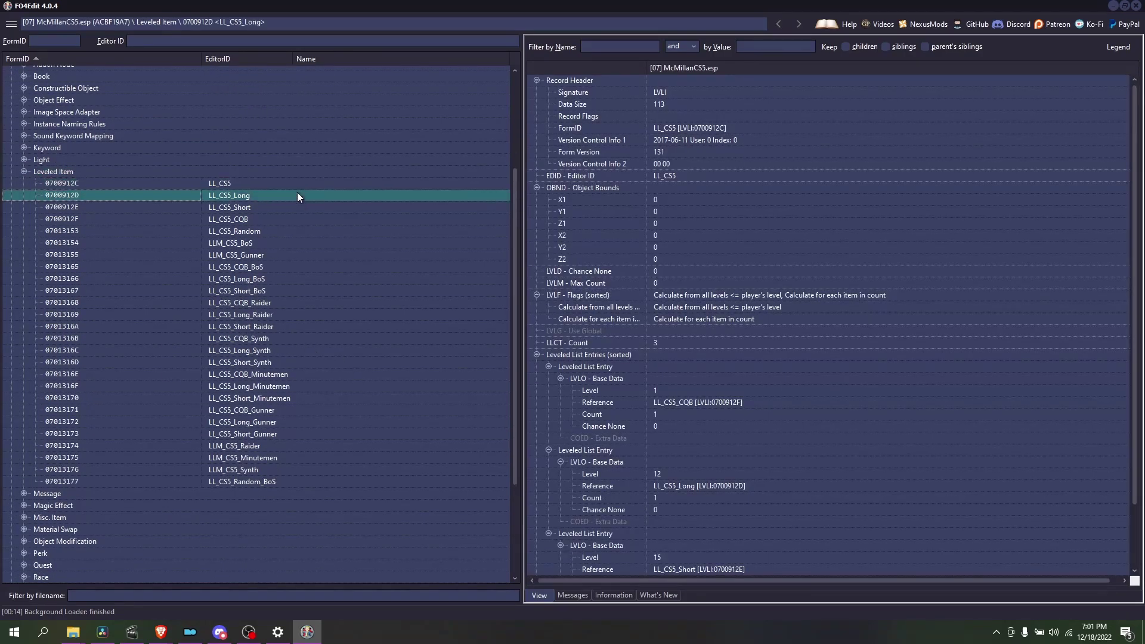
left_click(393, 207)
left_click(435, 233)
left_click(370, 281)
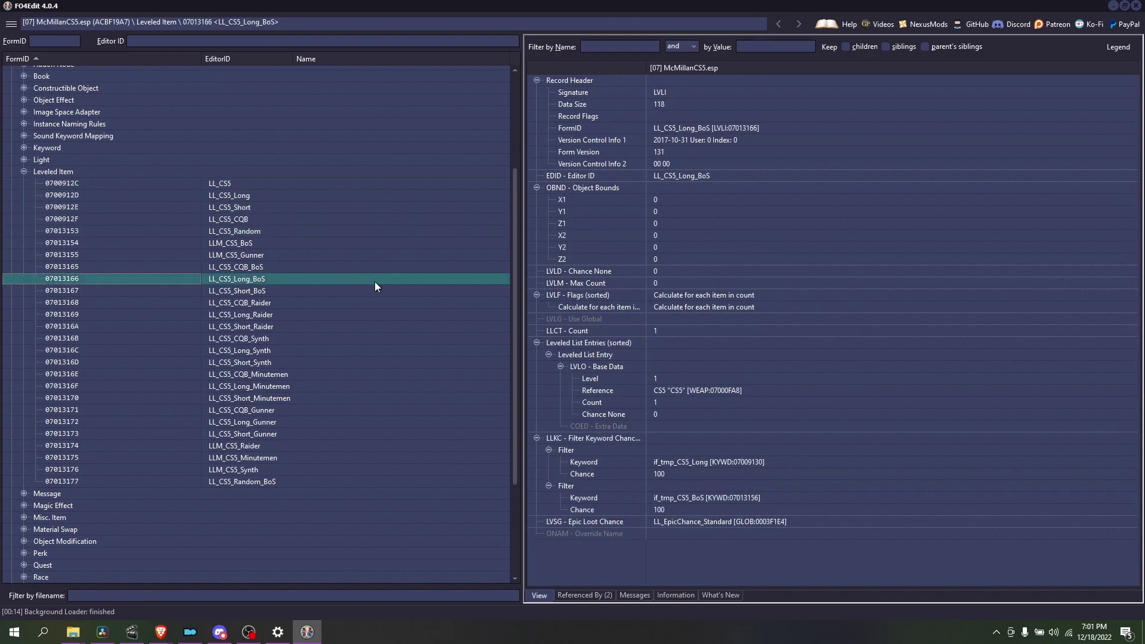
left_click(352, 366)
left_click(355, 429)
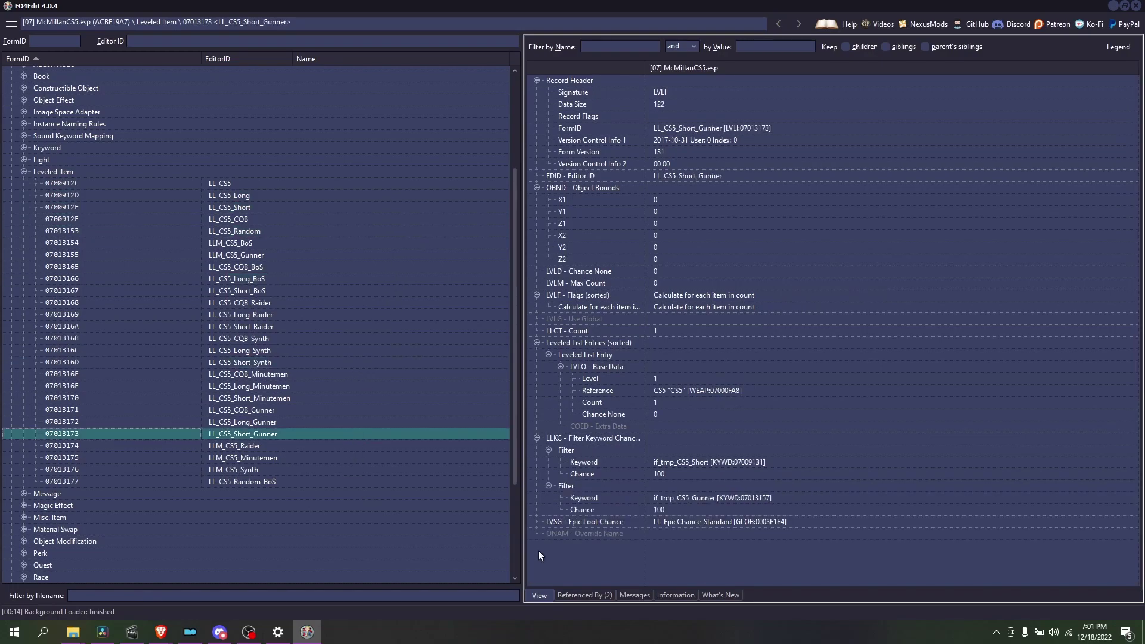
left_click(232, 185)
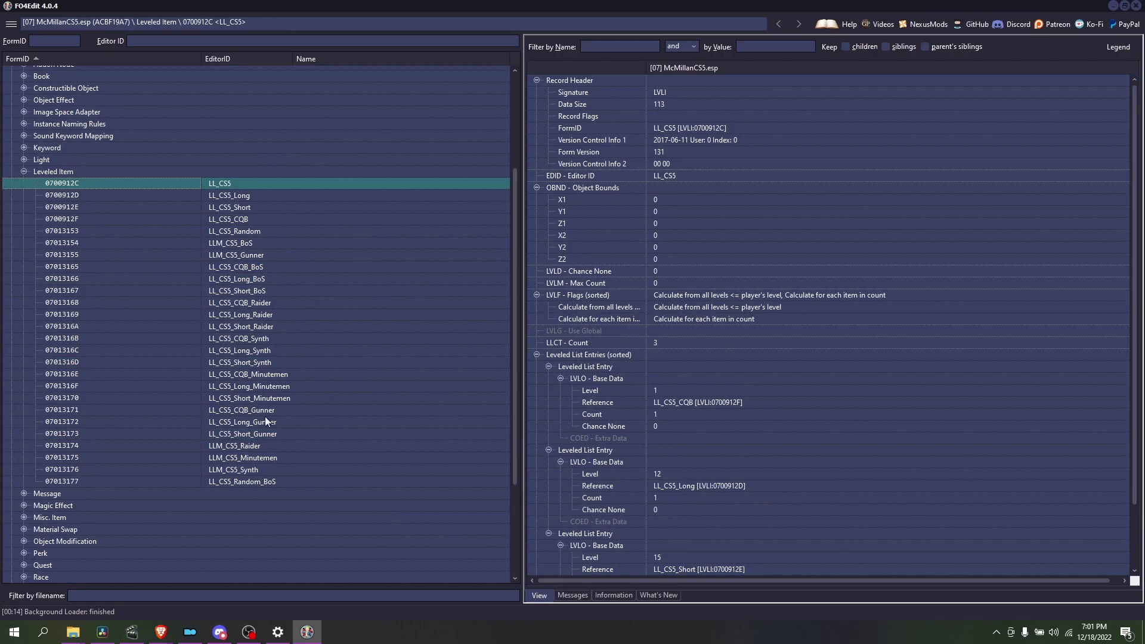
- Check which records reference the LL_CS5_Long leveled list, singling out the CS5Scripts quest
left_click(250, 198)
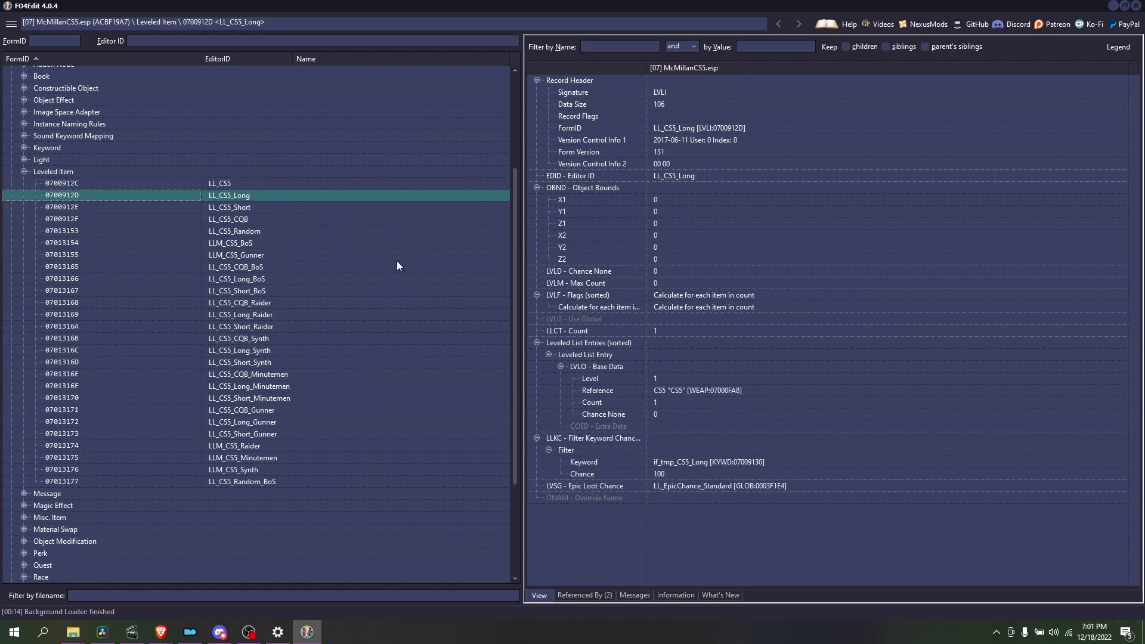
left_click(567, 597)
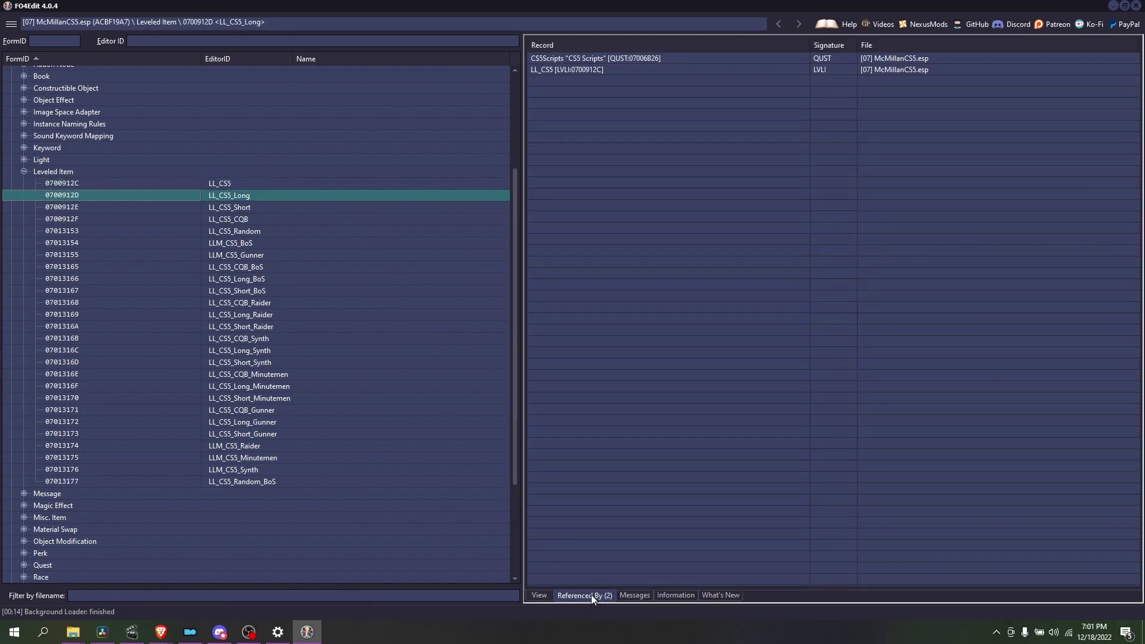
left_click(607, 59)
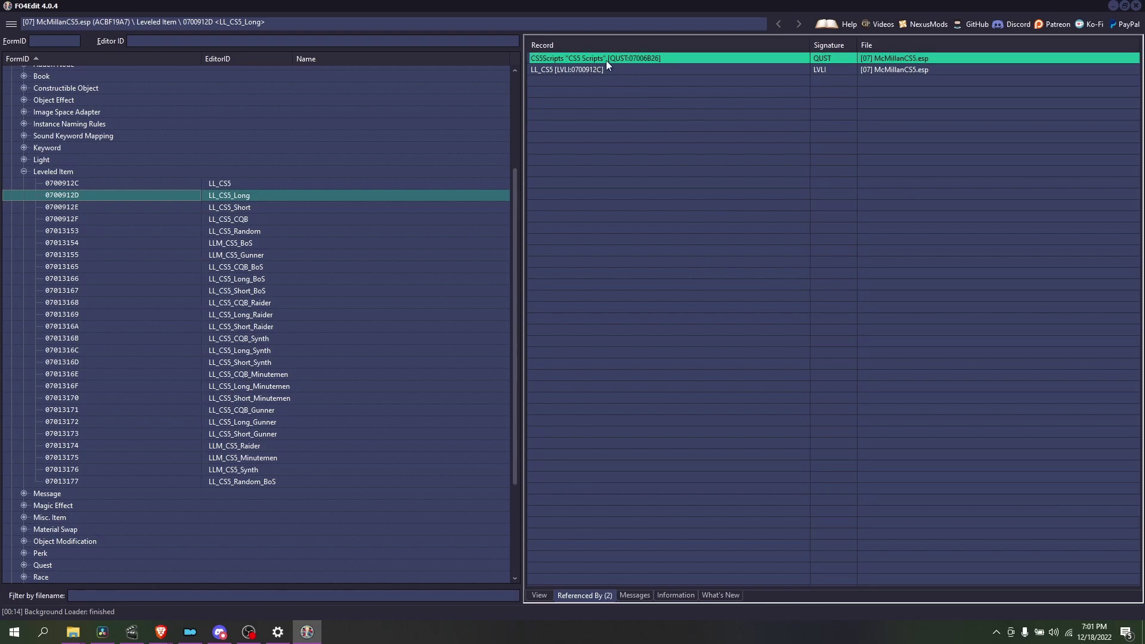
- Examine the leveled list entries of the main LL_CS5 record, including their levels and references
left_click(248, 208)
left_click(263, 244)
left_click(220, 186)
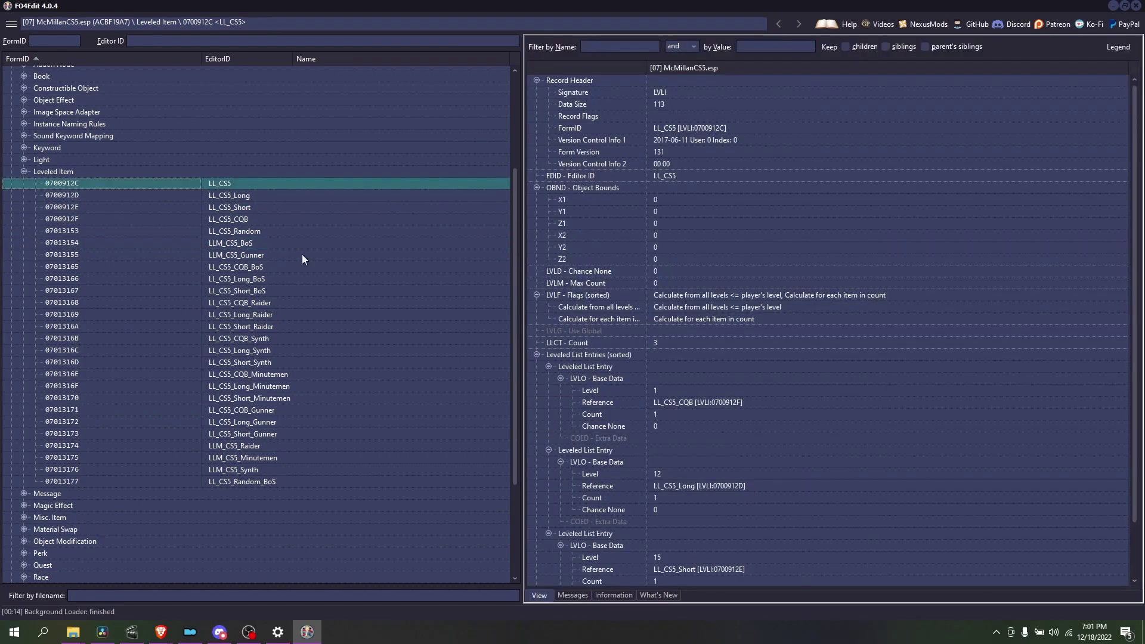
scroll(725, 428, "down", 2)
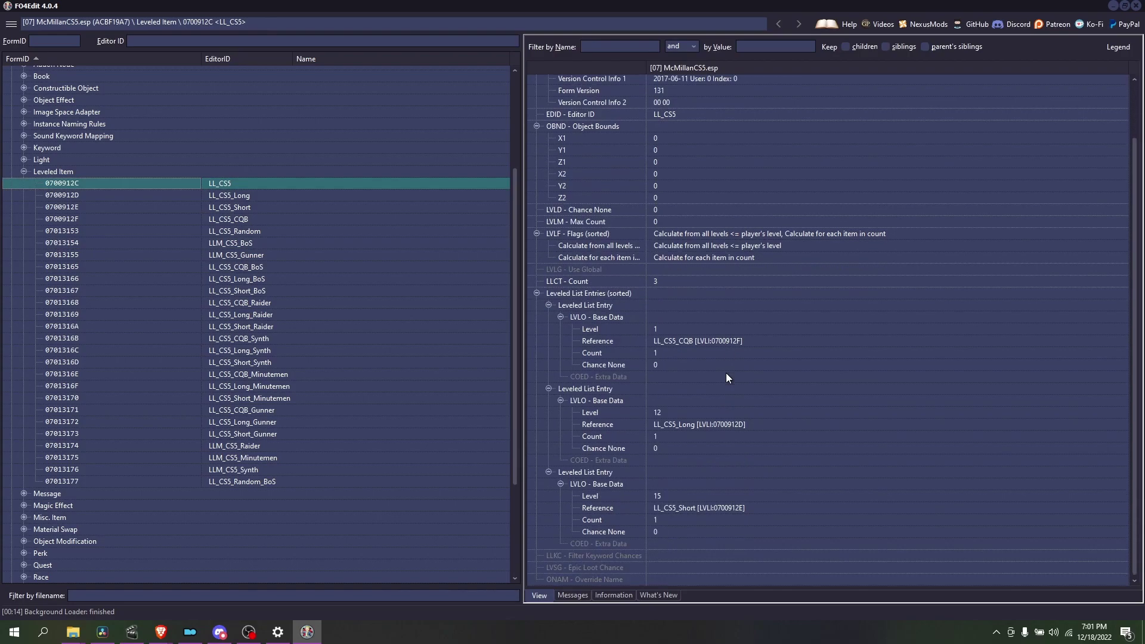
- Browse the McMillan CS5 faction lists, such as LLM_CS5_Raider, LLM_CS5_Synth, LL_CS5_CQB_Minutemen, LL_CS5_Long_Raider and LL_CS5_CQB_BoS
left_click(268, 446)
left_click(277, 469)
left_click(278, 492)
left_click(276, 375)
left_click(366, 316)
left_click(265, 290)
left_click(313, 266)
left_click(339, 241)
left_click(293, 313)
left_click(274, 254)
left_click(273, 265)
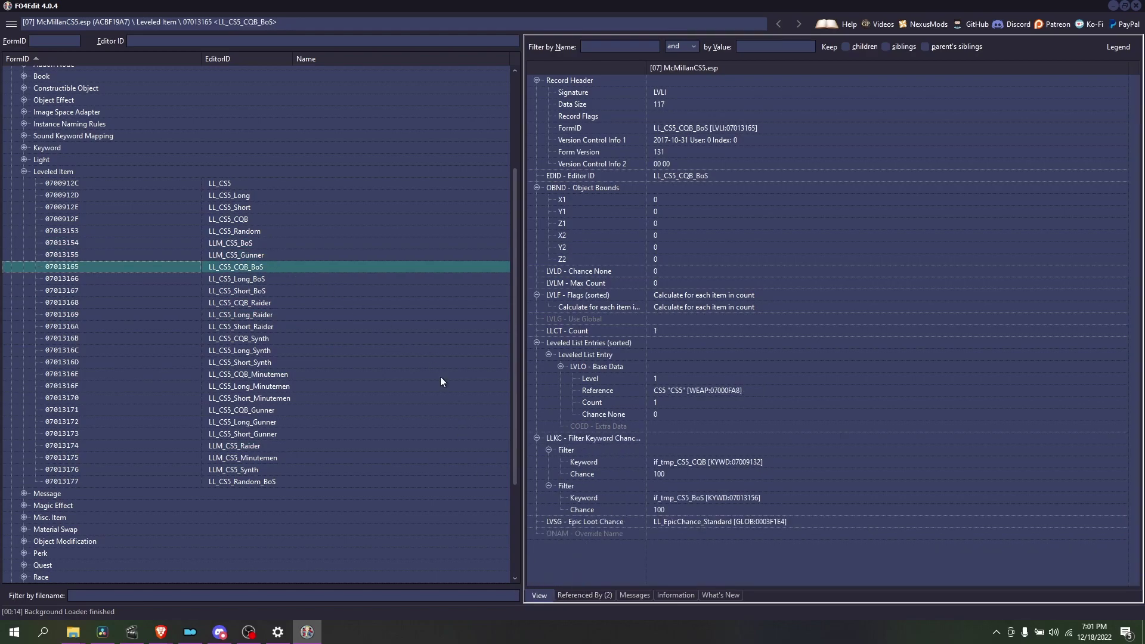
- Compare the base leveled lists LL_CS5, LL_CS5_Long, LL_CS5_Short, LL_CS5_Random and LL_CS5_CQB
left_click(252, 185)
left_click(574, 595)
left_click(544, 594)
left_click(250, 196)
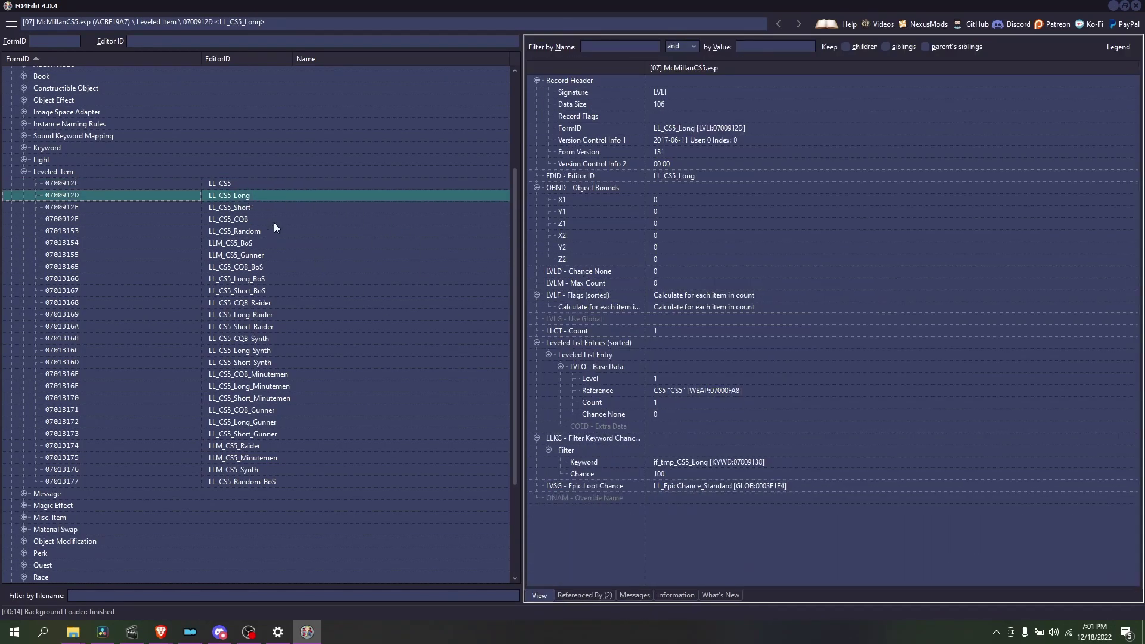
left_click(249, 206)
left_click(230, 231)
left_click(236, 220)
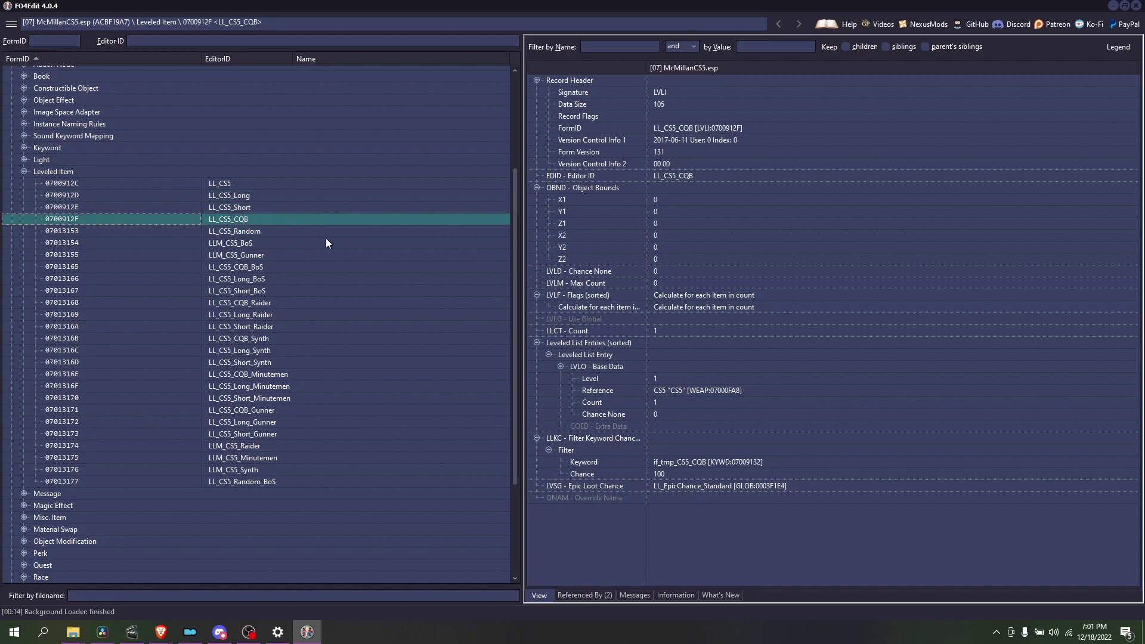
- Inspect the LLM_CS5_BoS list's flags and its references to the CQB, Long and Short BoS lists
left_click(320, 239)
left_click(282, 218)
left_click(229, 242)
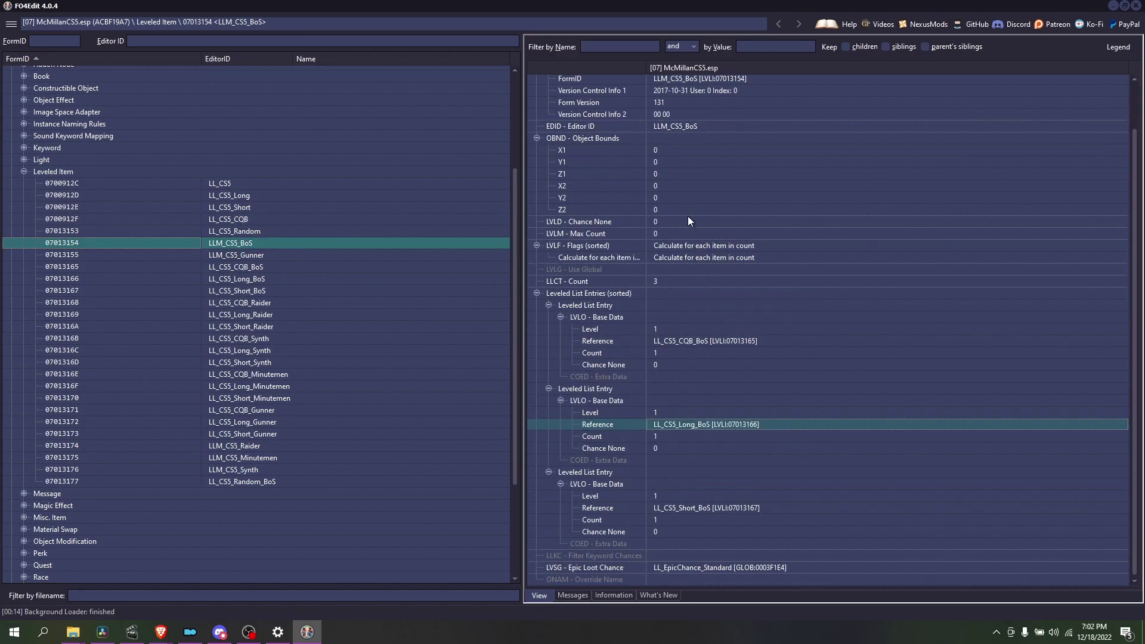
left_click(770, 342)
left_click(720, 428)
left_click(750, 519)
left_click(760, 506)
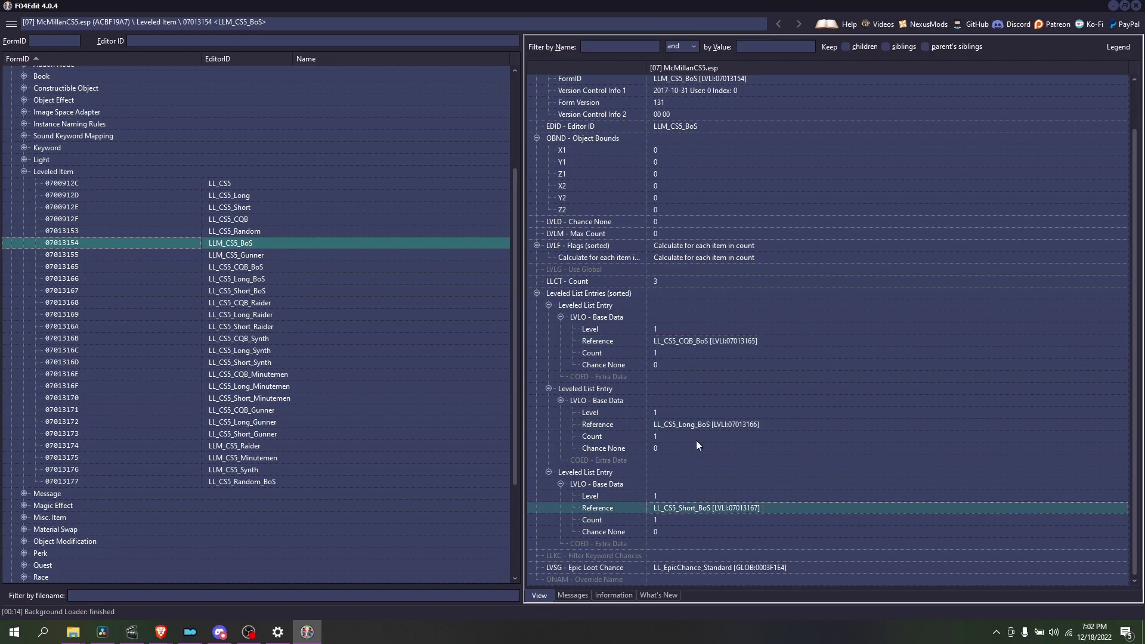
left_click(706, 245)
left_click(769, 341)
left_click(788, 424)
left_click(717, 518)
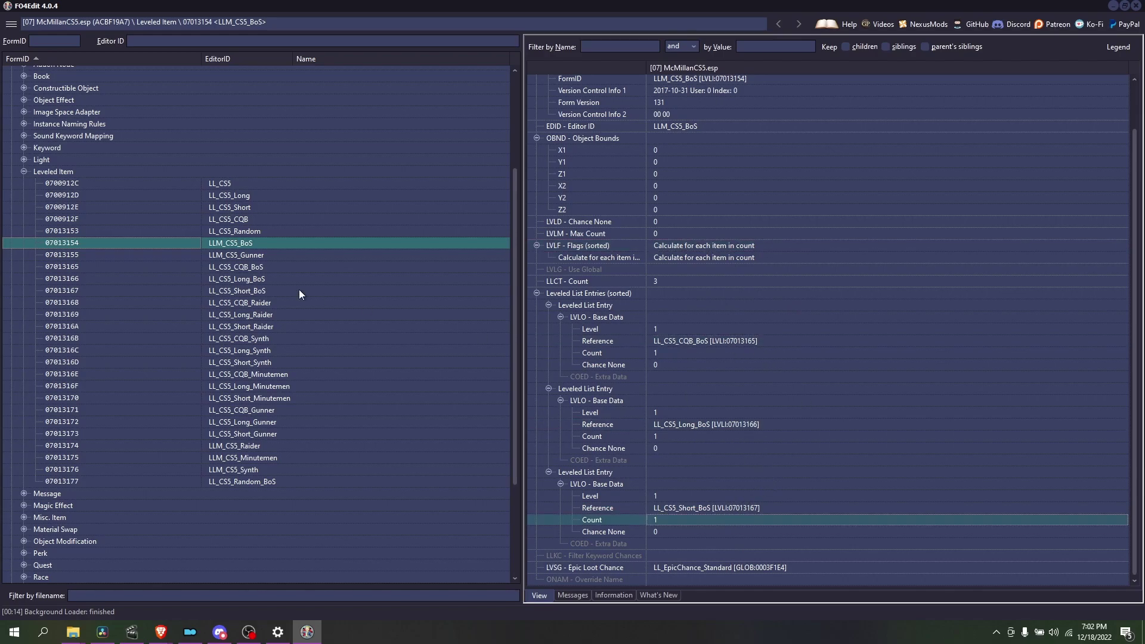
- View LLM_CS5_Gunner and LL_CS5_CQB_BoS, then collapse and reopen McMillanCS5.esp's Leveled Item group to revisit LL_CS5_Long and LL_CS5
left_click(262, 255)
left_click(271, 267)
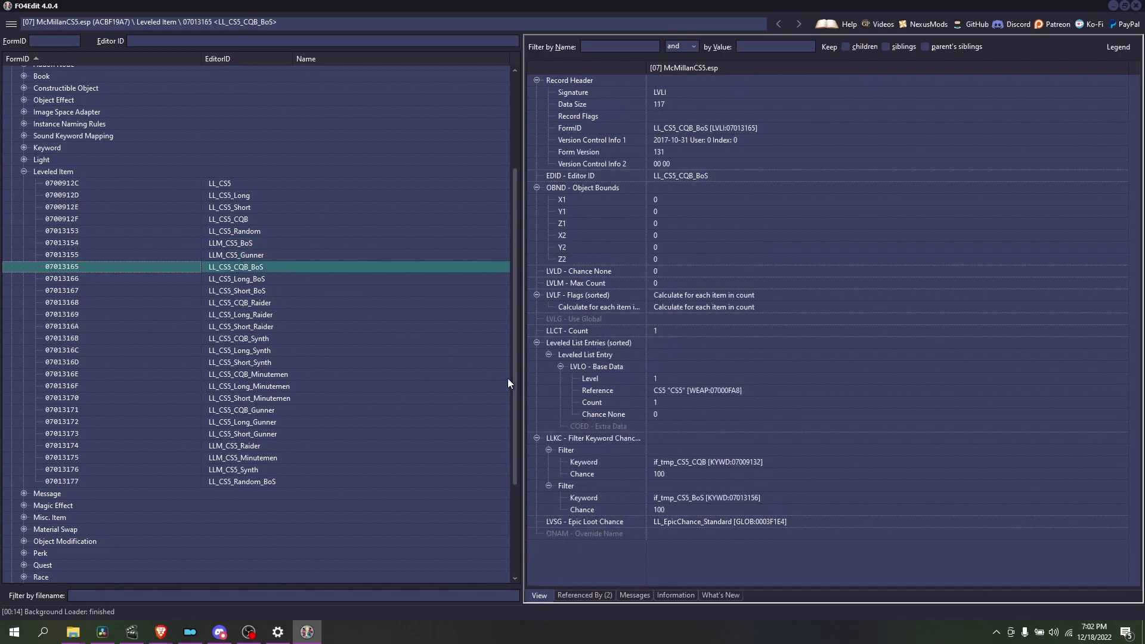
left_click(24, 171)
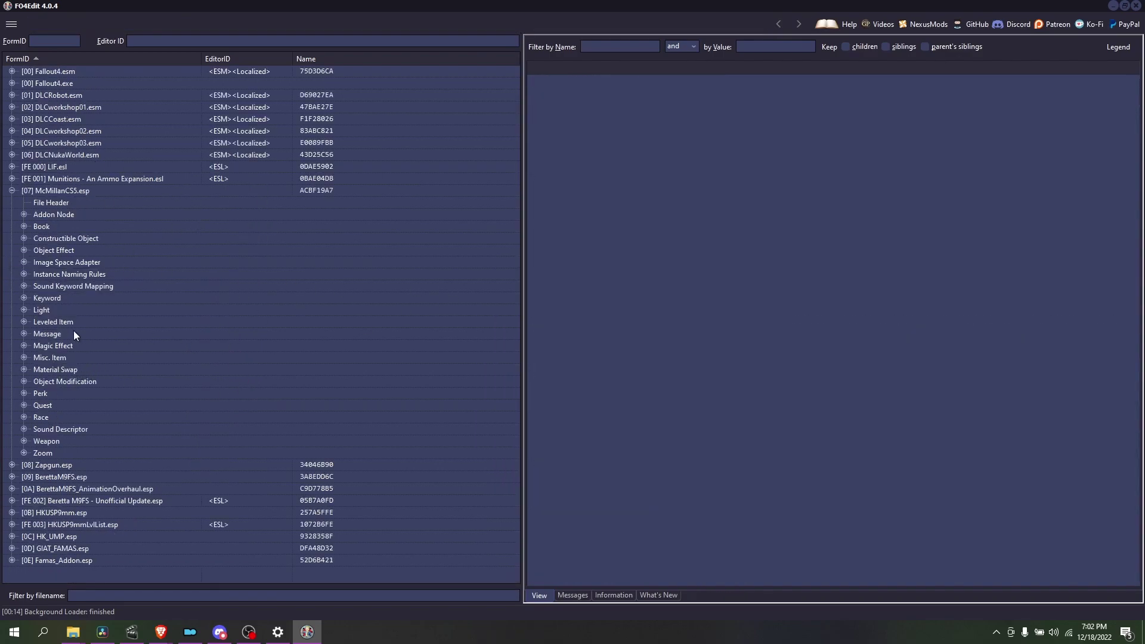
left_click(25, 323)
left_click(242, 295)
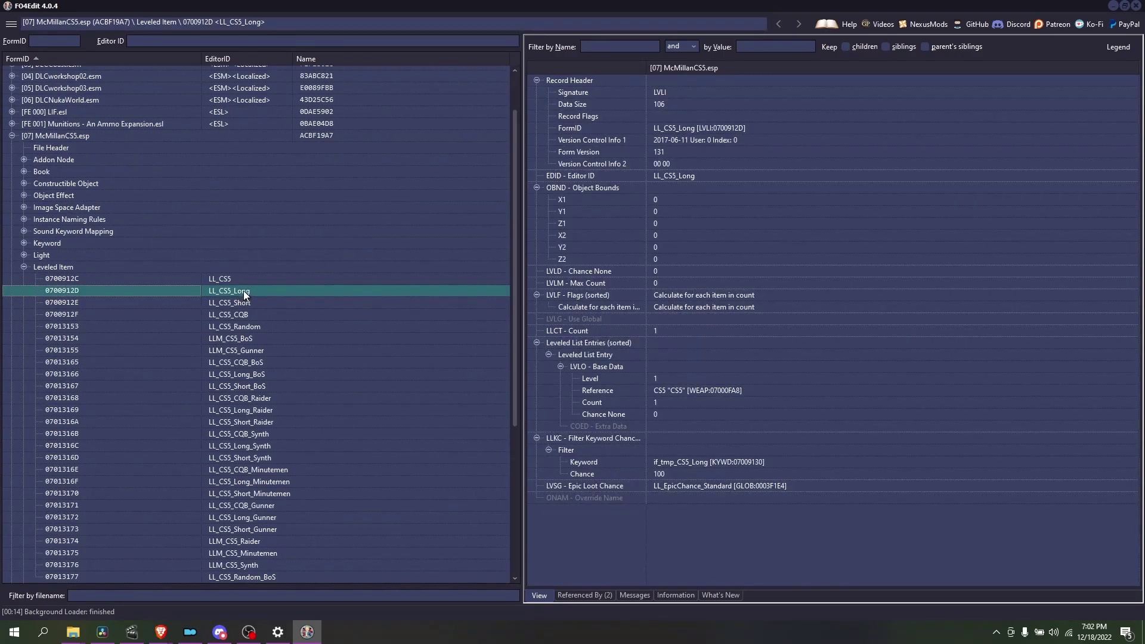
left_click(276, 280)
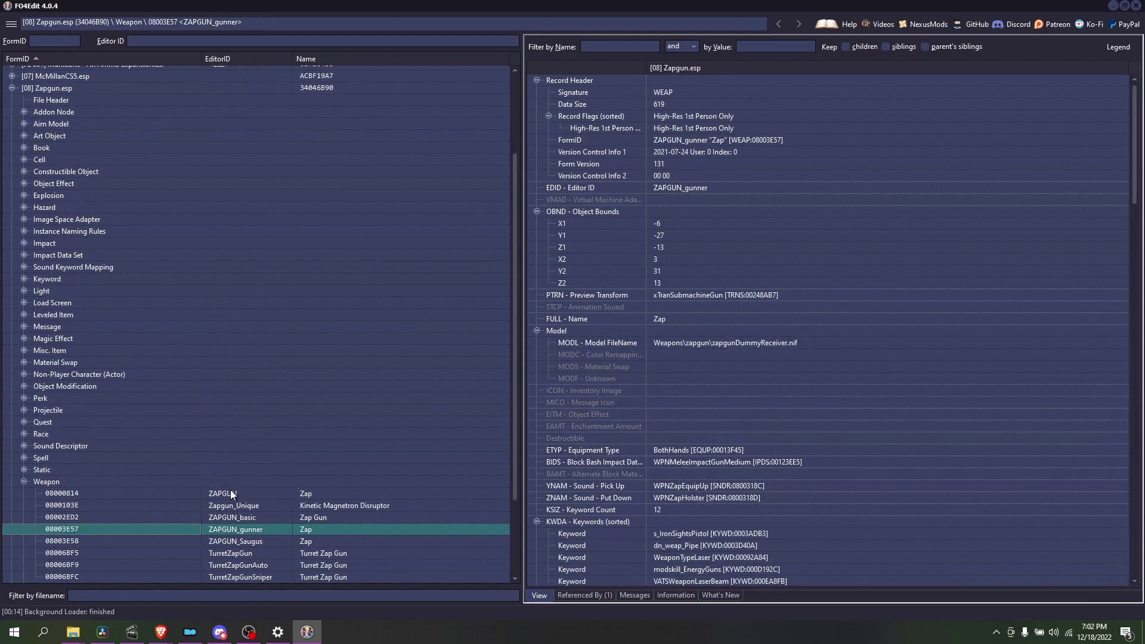
- Collapse and reopen the Zapgun.esp record tree and view its File Header
scroll(230, 489, "up", 5)
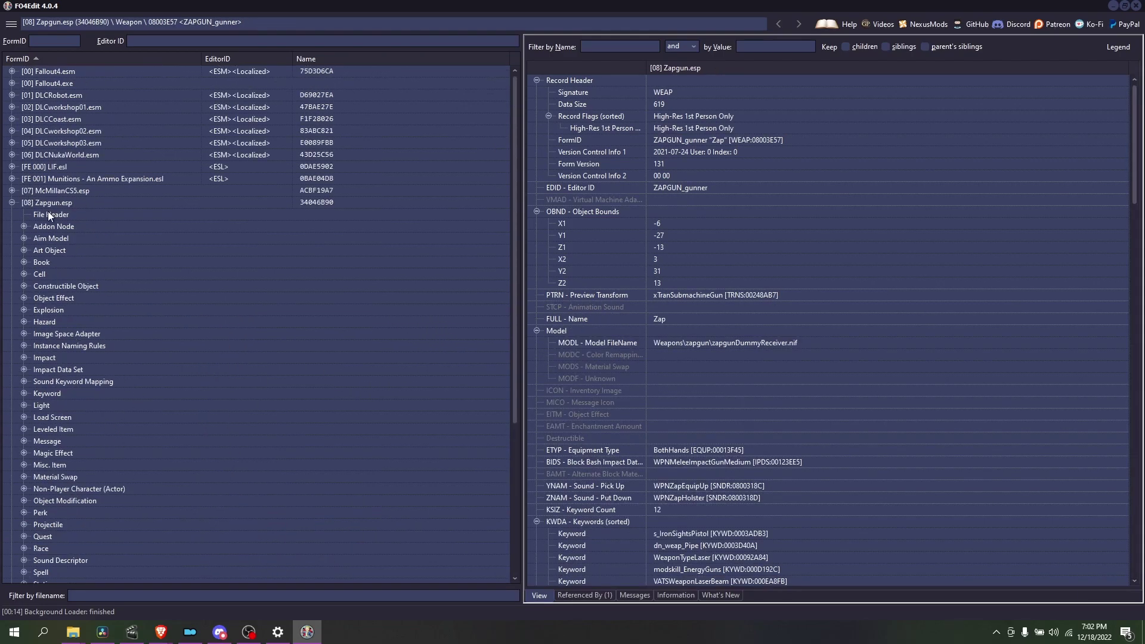
left_click(13, 202)
left_click(13, 203)
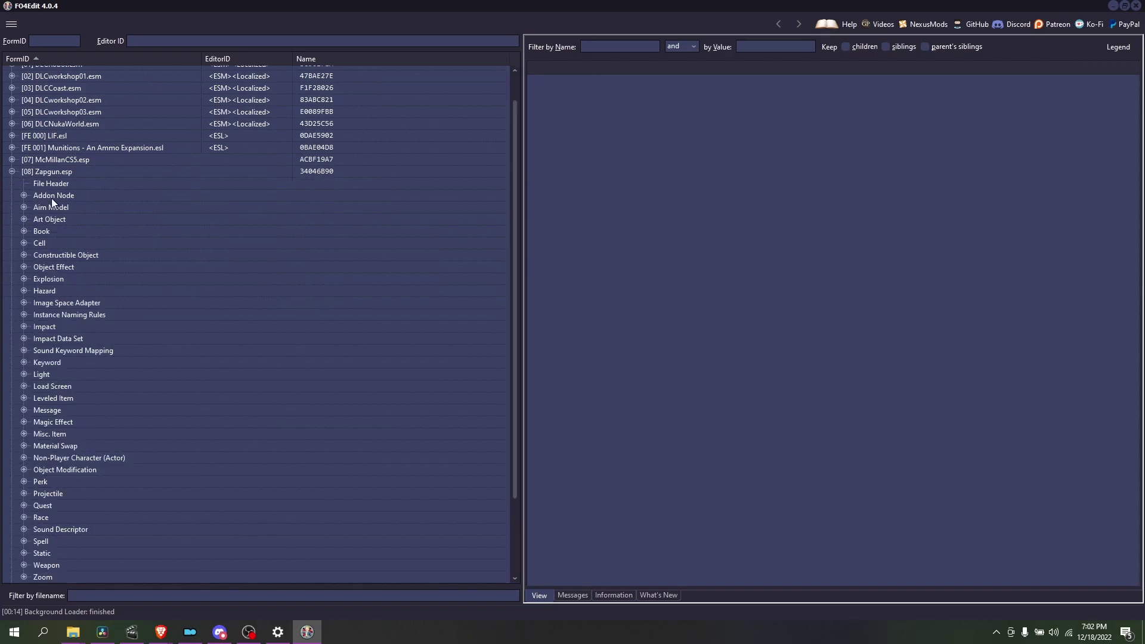
left_click(38, 172)
left_click(59, 186)
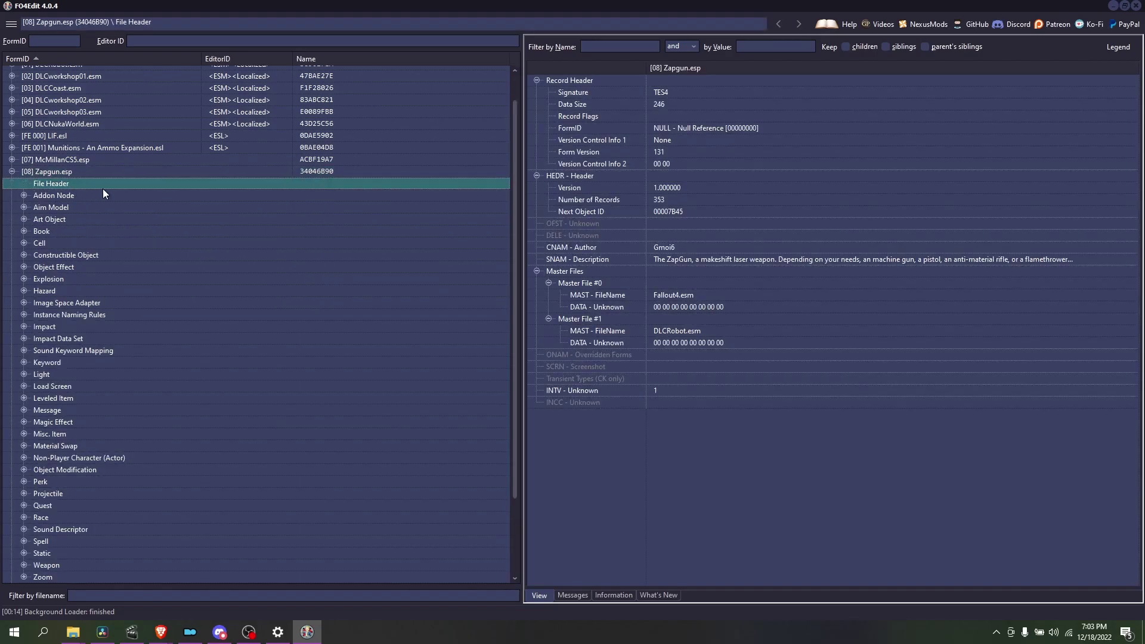
left_click(135, 194)
left_click(214, 208)
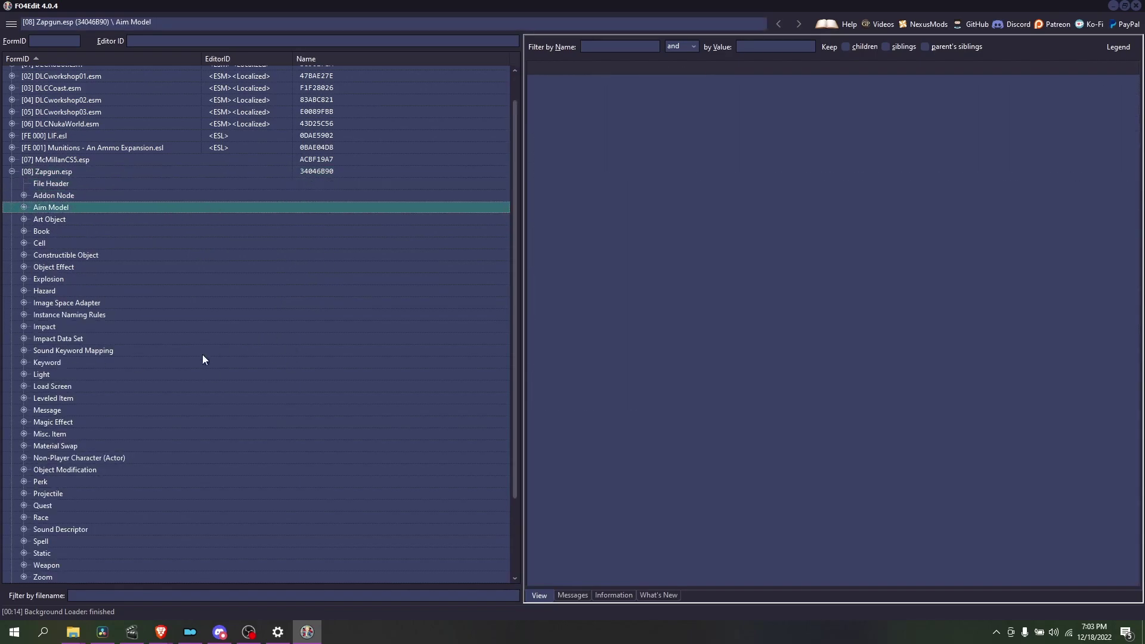
- Expand Zapgun.esp's Leveled Item group and examine its lists, from LL_ZapGun and LL_ZapGun_SubmachineGun to LL_ZapGun_SemiAuto and LL_ZapGun_Basic
scroll(236, 388, "down", 2)
left_click(23, 325)
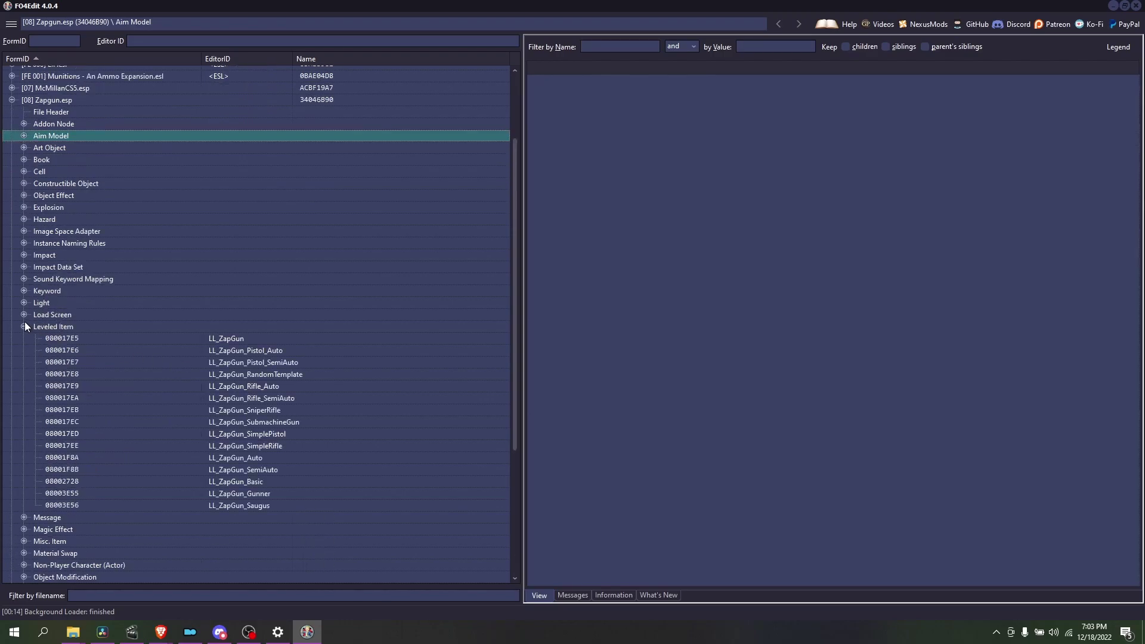
left_click(328, 338)
left_click(324, 362)
left_click(347, 422)
left_click(346, 446)
left_click(286, 516)
left_click(281, 484)
left_click(272, 502)
left_click(319, 436)
left_click(273, 485)
left_click(325, 492)
left_click(252, 470)
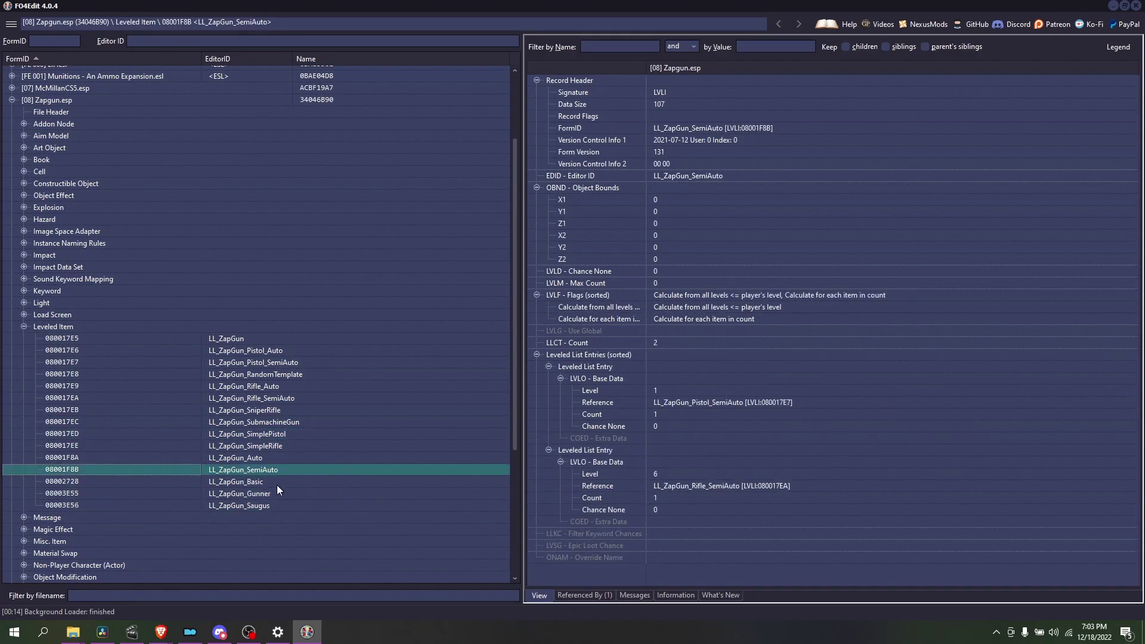
left_click(276, 482)
- Expand the Weapon group of Zapgun.esp and look through ZAPGUN_basic, the turret Zap Gun variants and the main ZAPGUN record
scroll(39, 188, "up", 3)
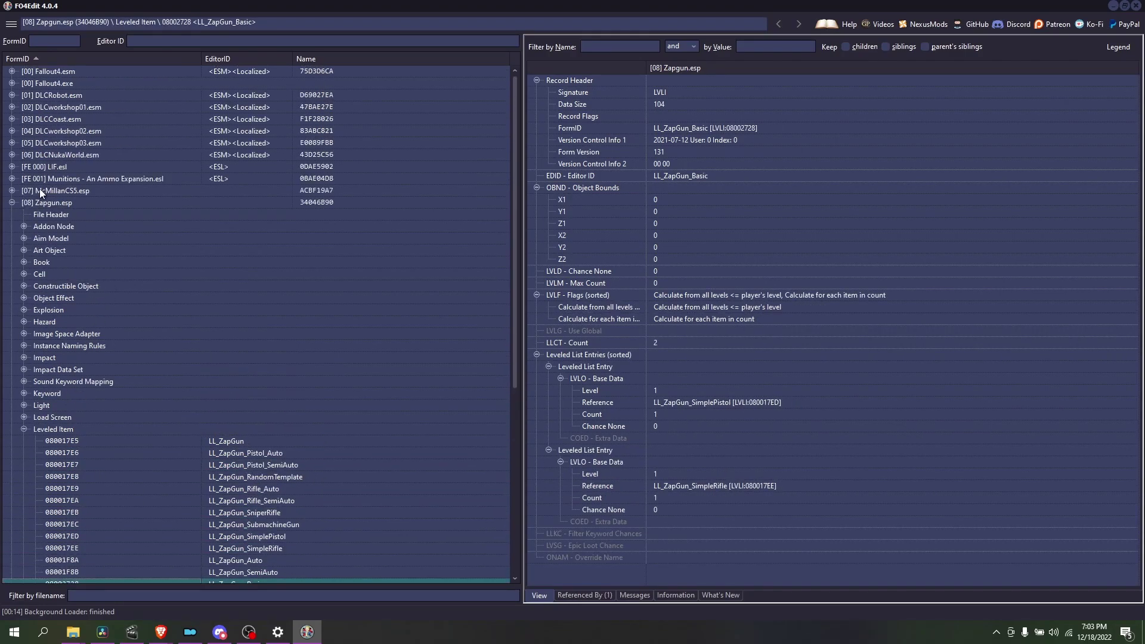
left_click(12, 203)
left_click(12, 202)
scroll(76, 457, "down", 3)
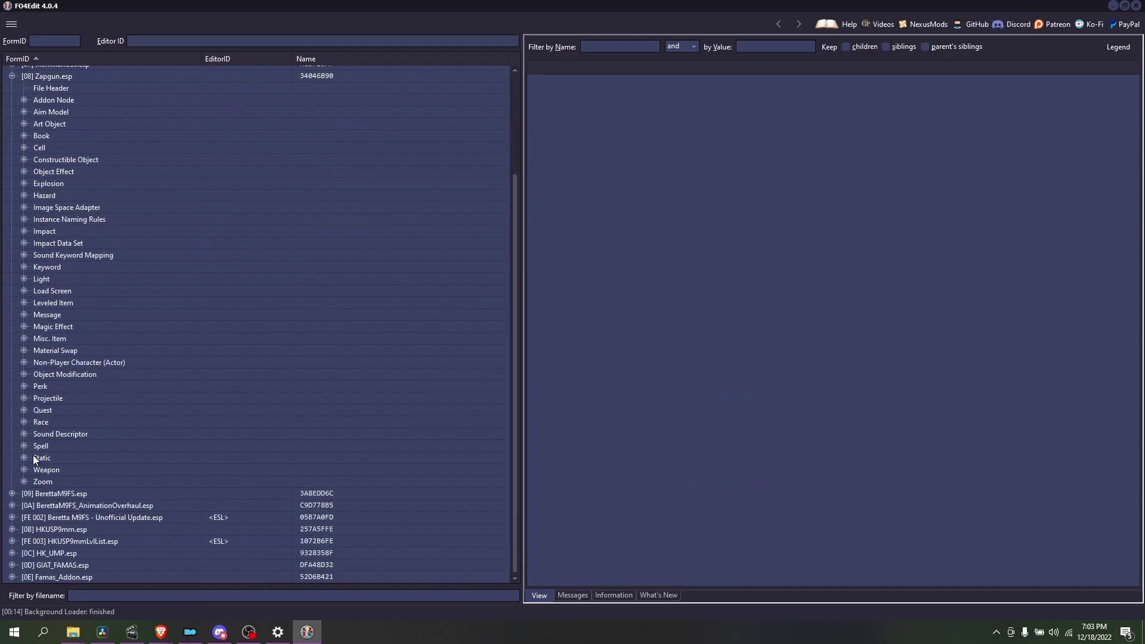
left_click(24, 470)
left_click(323, 507)
left_click(337, 542)
left_click(351, 563)
left_click(380, 551)
left_click(366, 481)
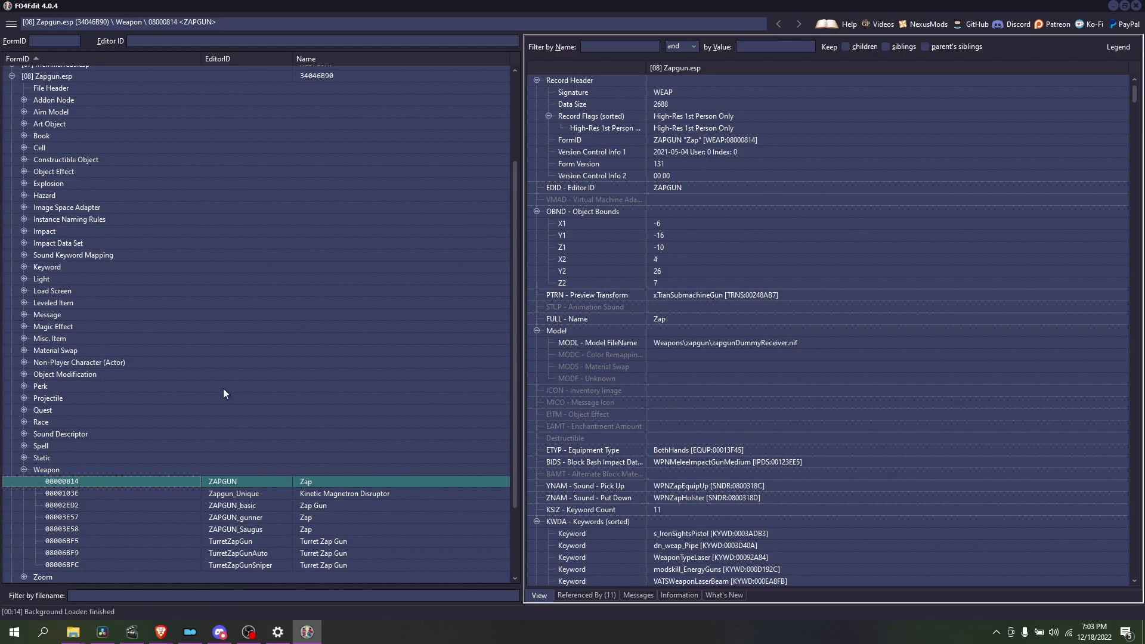
- Compare the Zapgun_Unique, ZAPGUN and ZAPGUN_basic weapon records
left_click(285, 494)
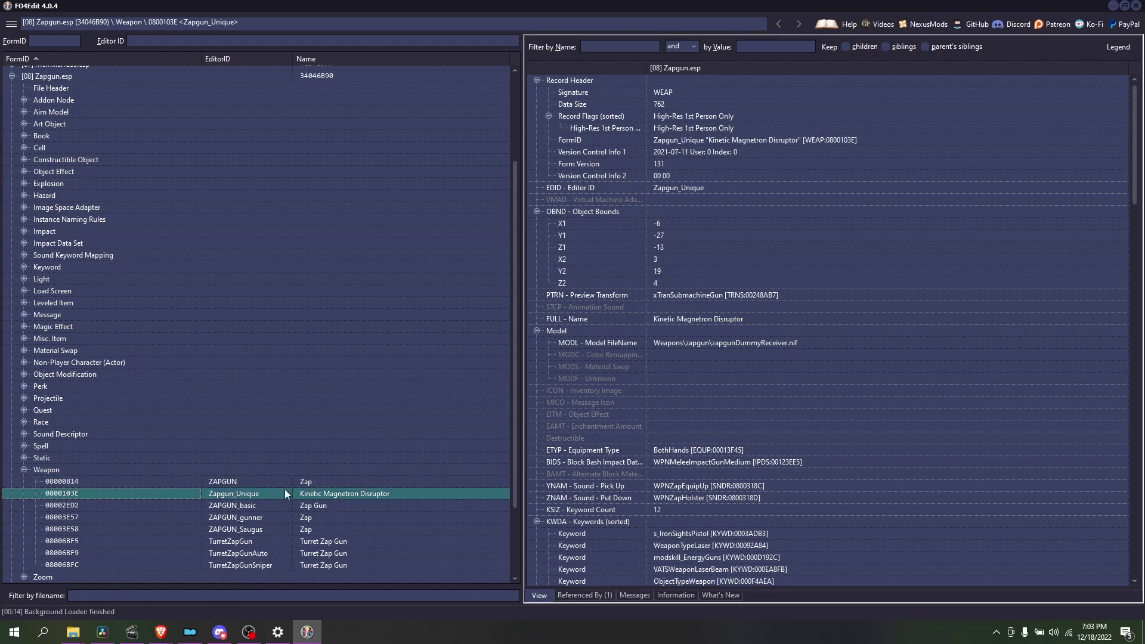
left_click(238, 481)
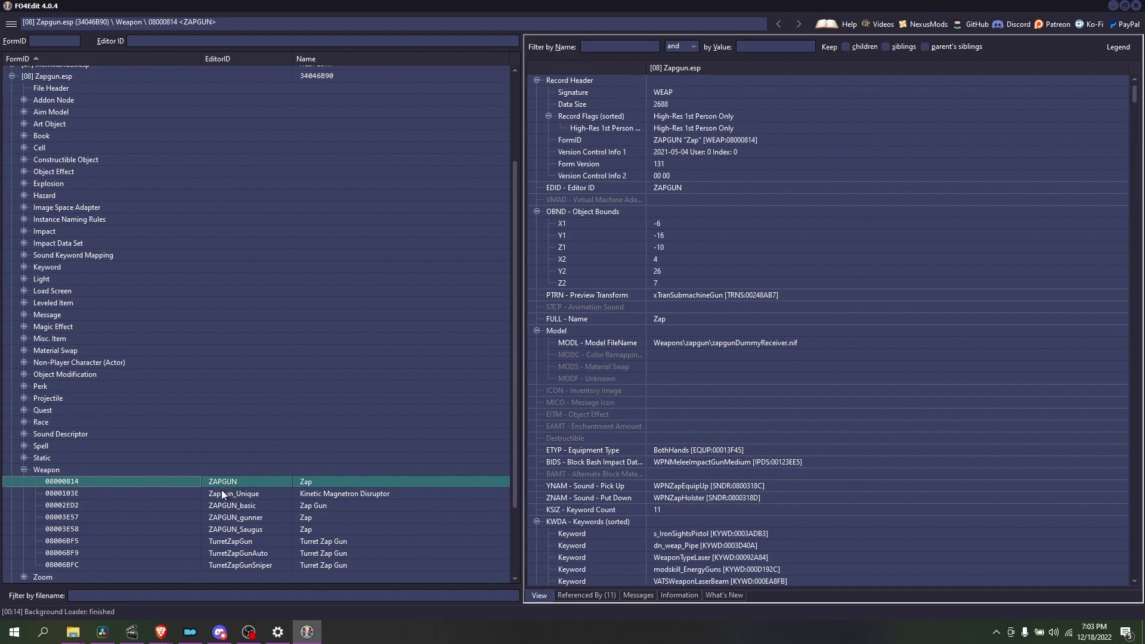
left_click(260, 506)
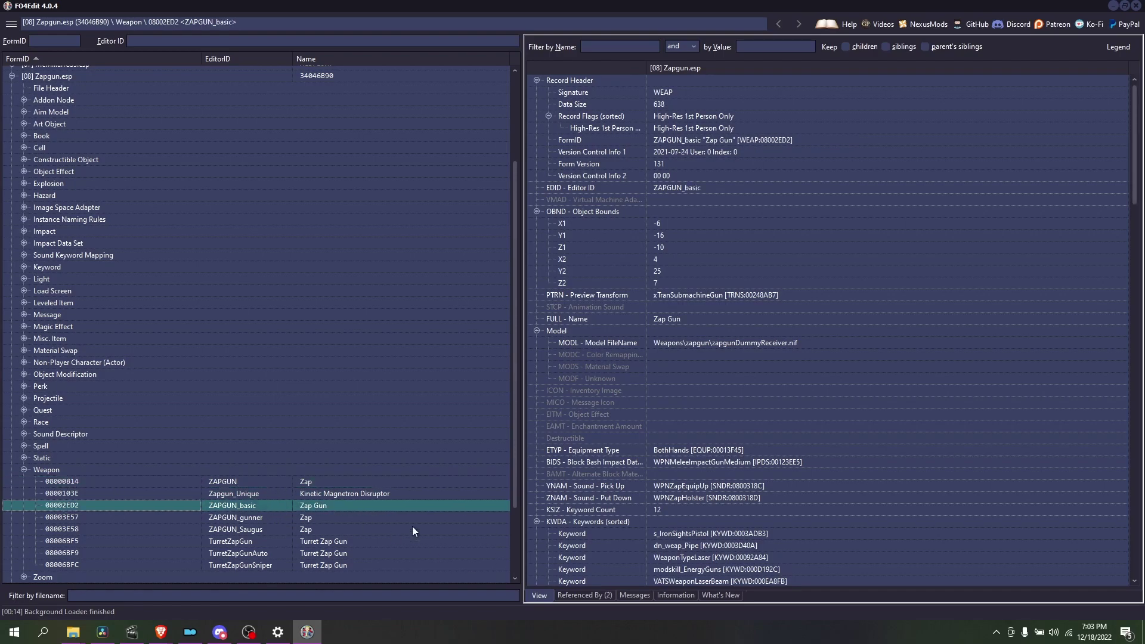
- Check which records reference ZAPGUN_basic, looking at the co_Zapgun recipe and the placed cell reference
left_click(600, 596)
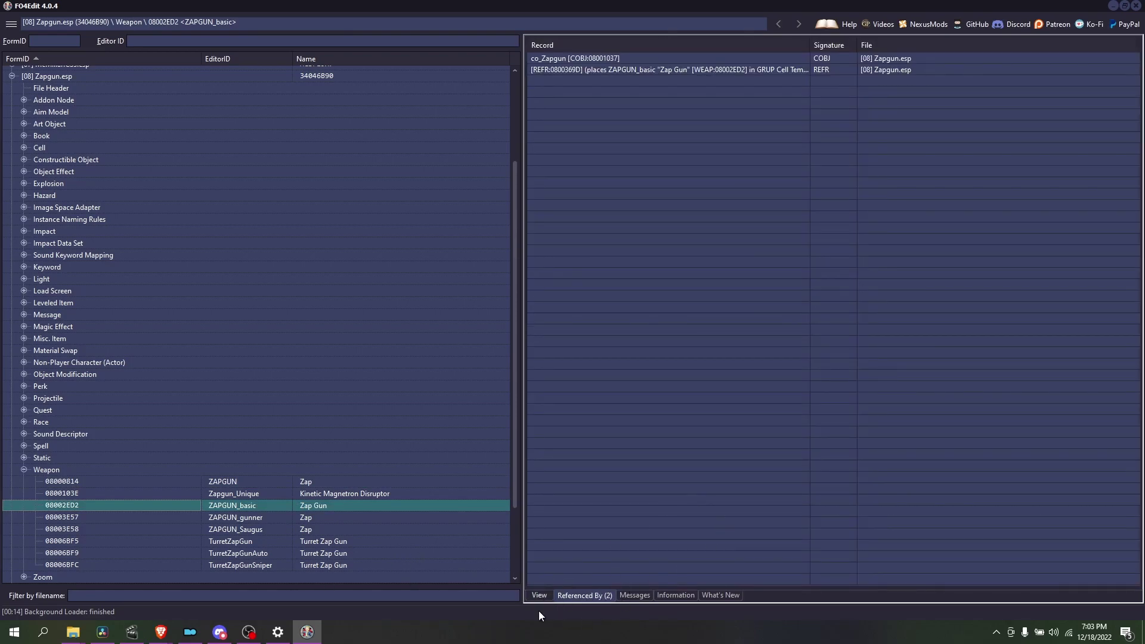
left_click(599, 58)
left_click(703, 74)
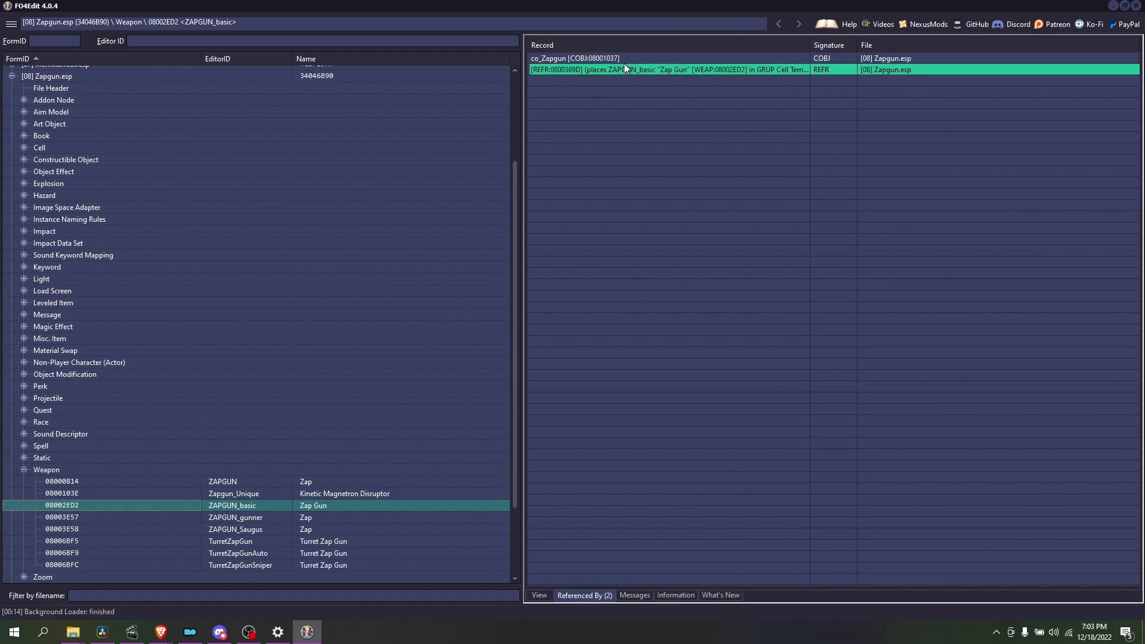
left_click(558, 60)
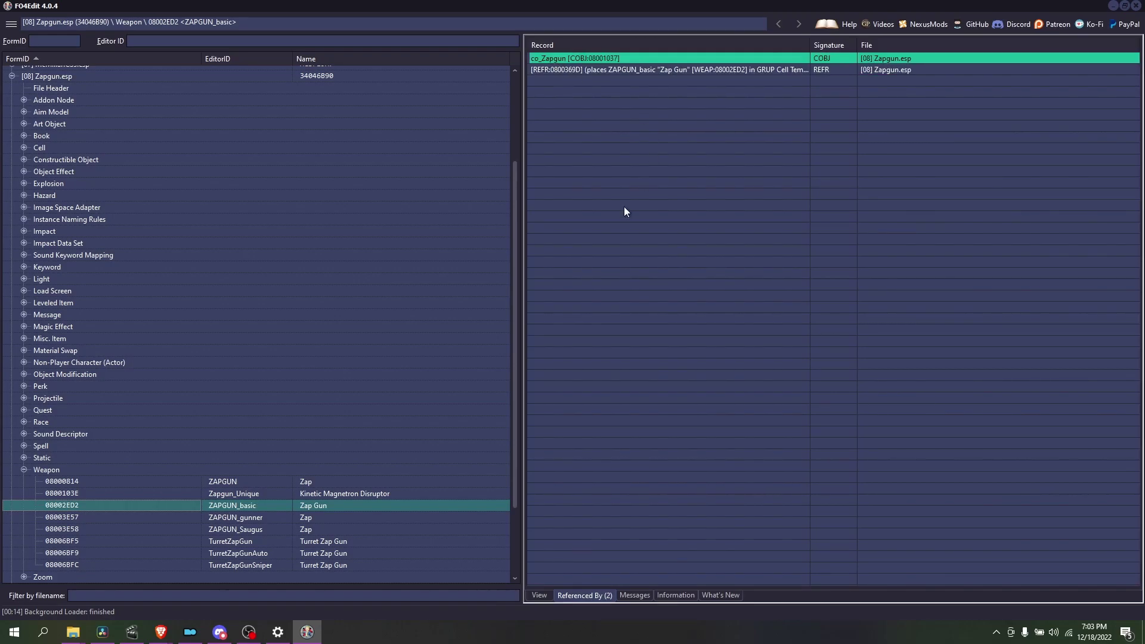
- Expand the Quest group of Zapgun.esp to view its LLInject quests
left_click(23, 414)
left_click(23, 413)
left_click(24, 410)
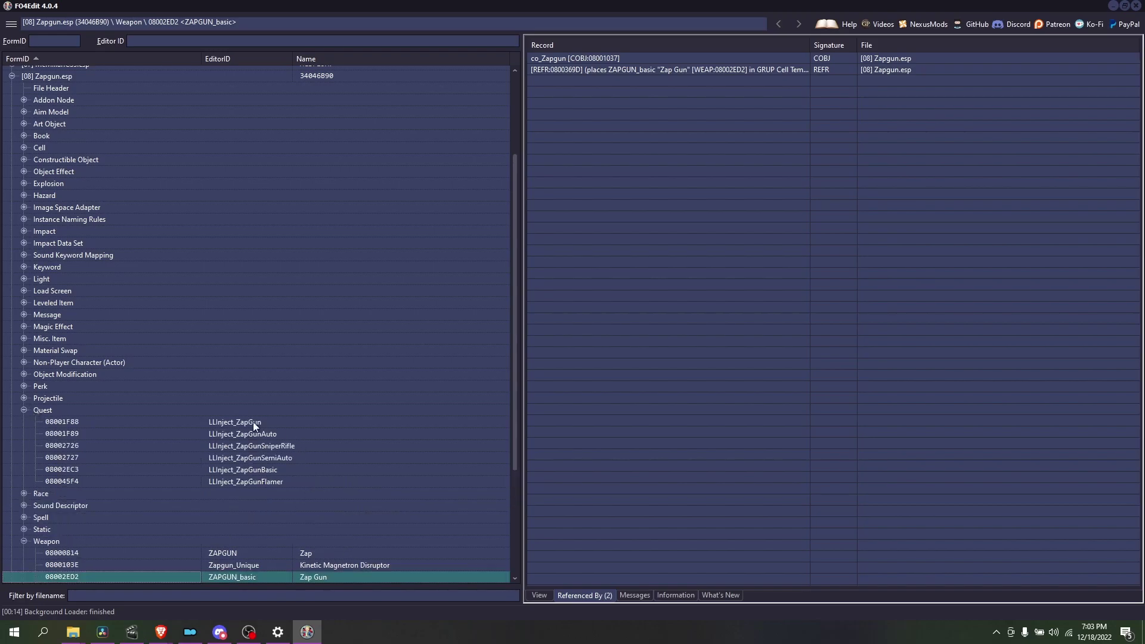
- Revisit the placed reference and the co_Zapgun recipe that use ZAPGUN_basic, and return to the list of Zapgun weapons
left_click(643, 69)
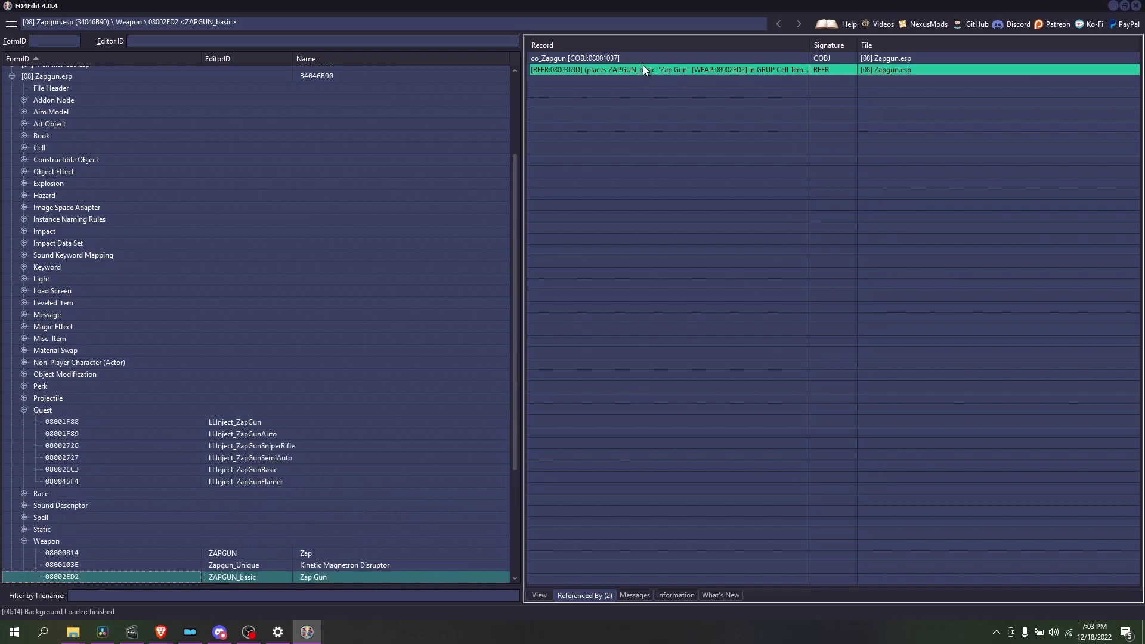
left_click(616, 57)
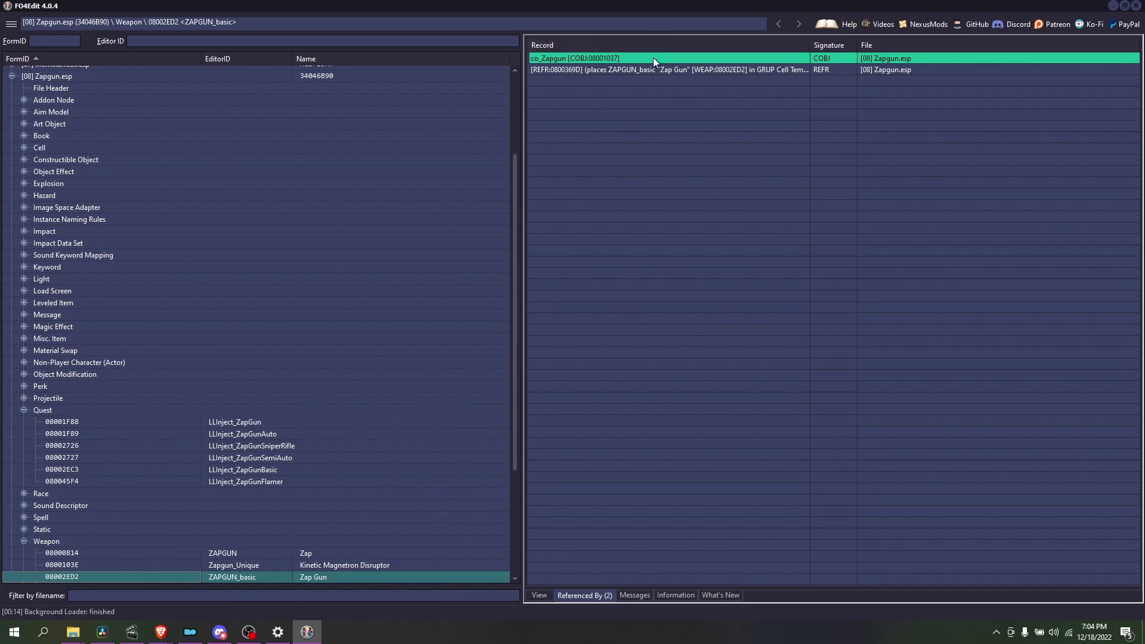
left_click(740, 70)
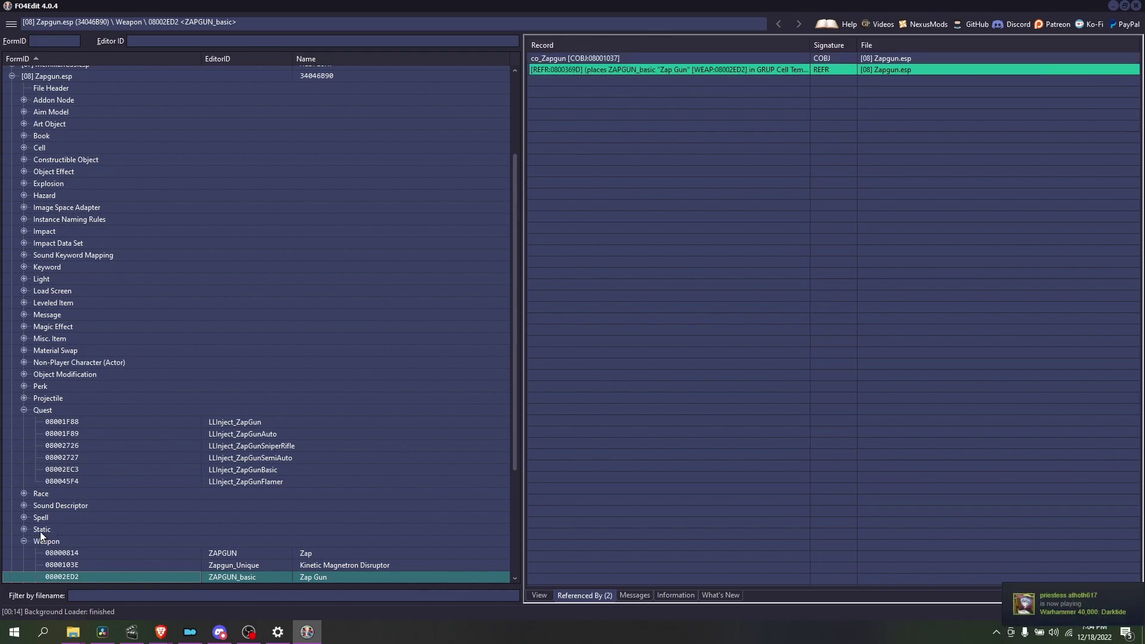
scroll(313, 562, "down", 4)
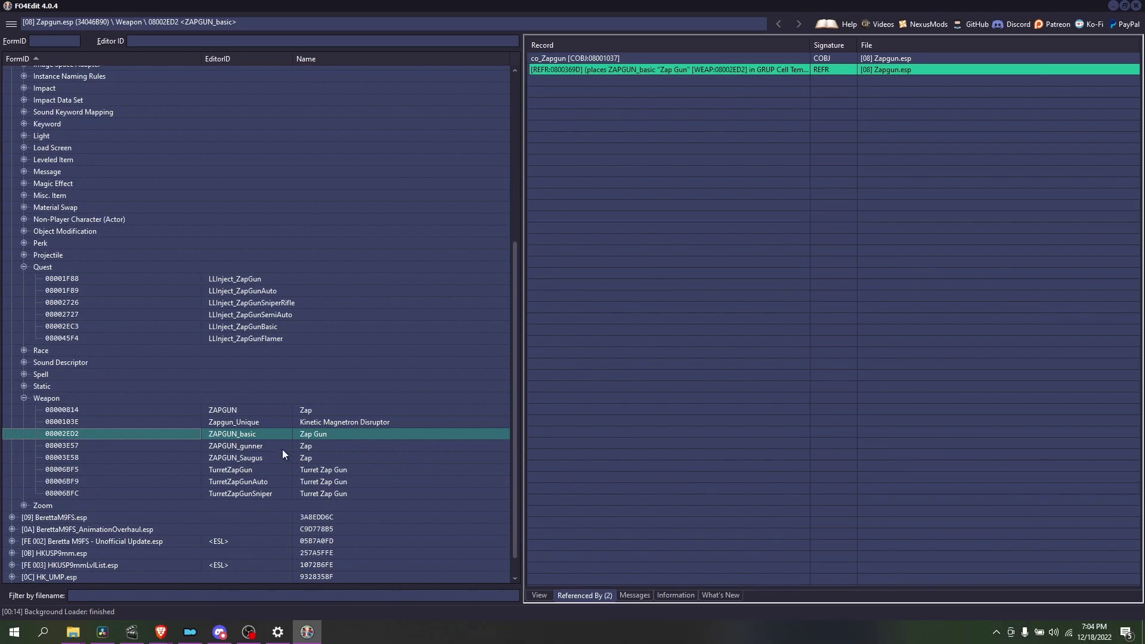
- Check which records reference ZAPGUN_gunner, ZAPGUN_Saugus and the three turret Zap Gun weapons, ending on ZAPGUN
left_click(260, 446)
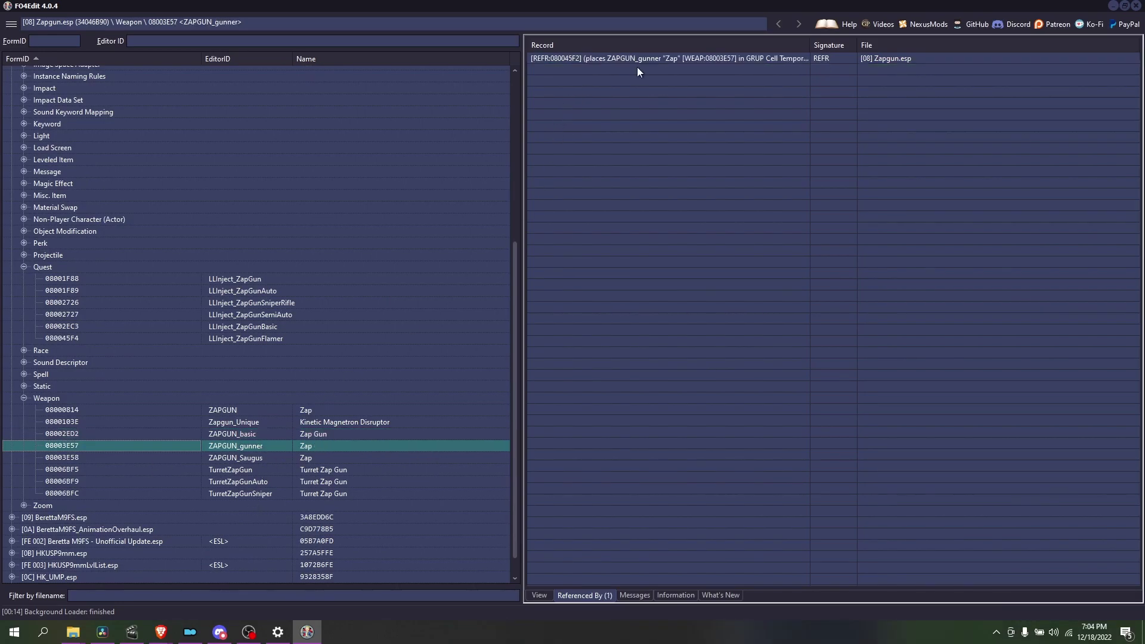
left_click(259, 458)
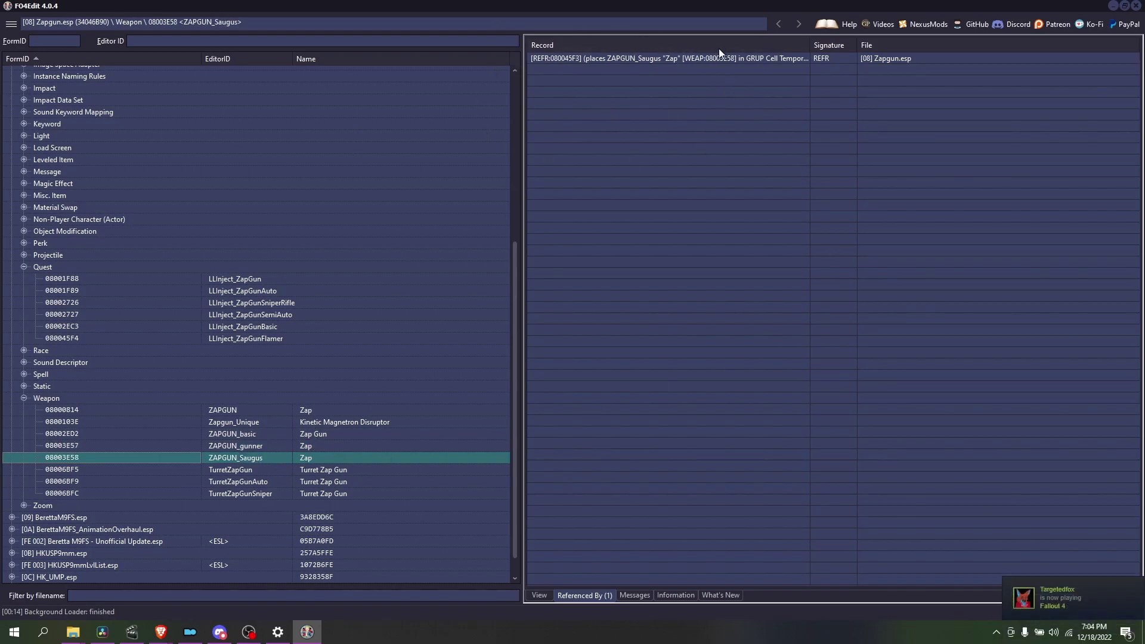
left_click(268, 469)
left_click(270, 481)
left_click(281, 492)
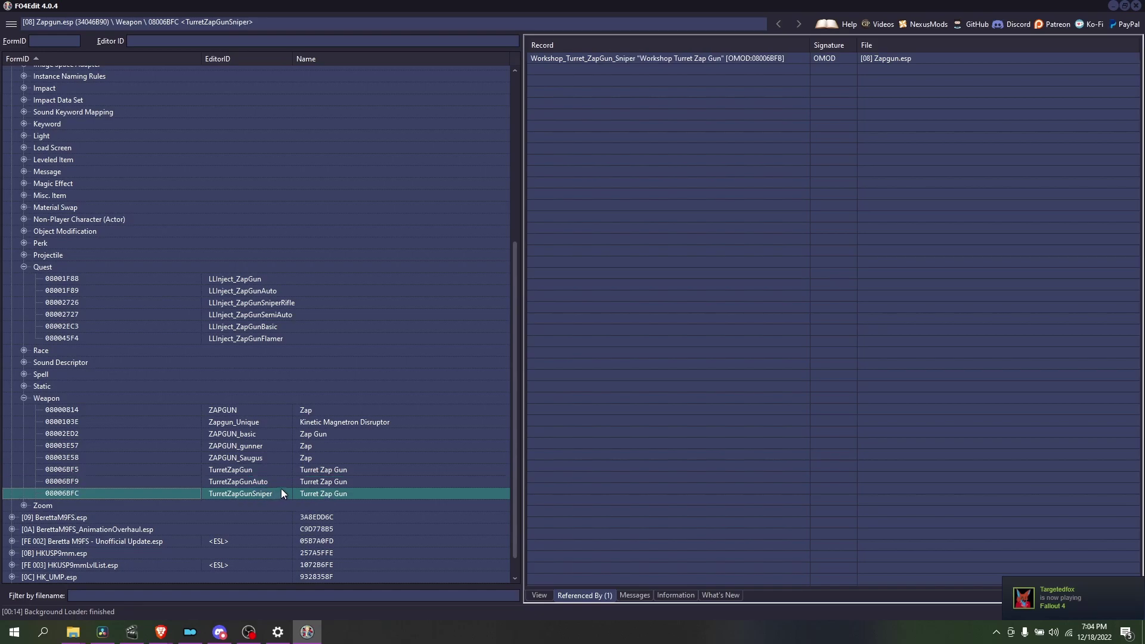
left_click(350, 433)
left_click(349, 411)
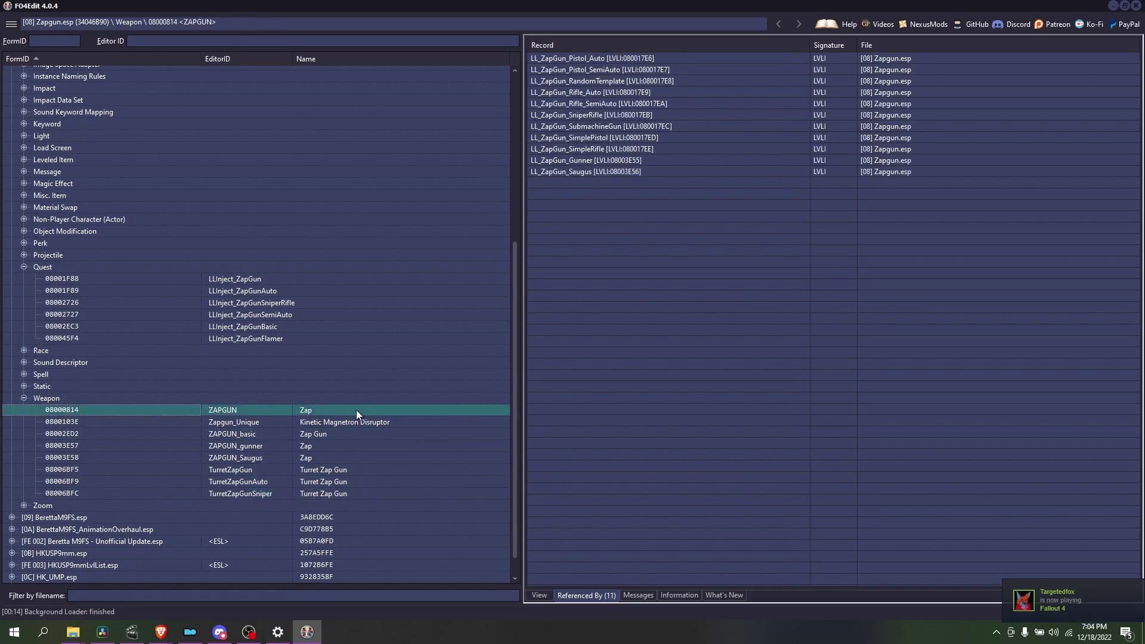
- Open the LL_ZapGun_SniperRifle leveled list that uses ZAPGUN and locate the quest that references it
left_click(567, 68)
left_click(689, 124)
left_click(604, 159)
left_click(645, 114)
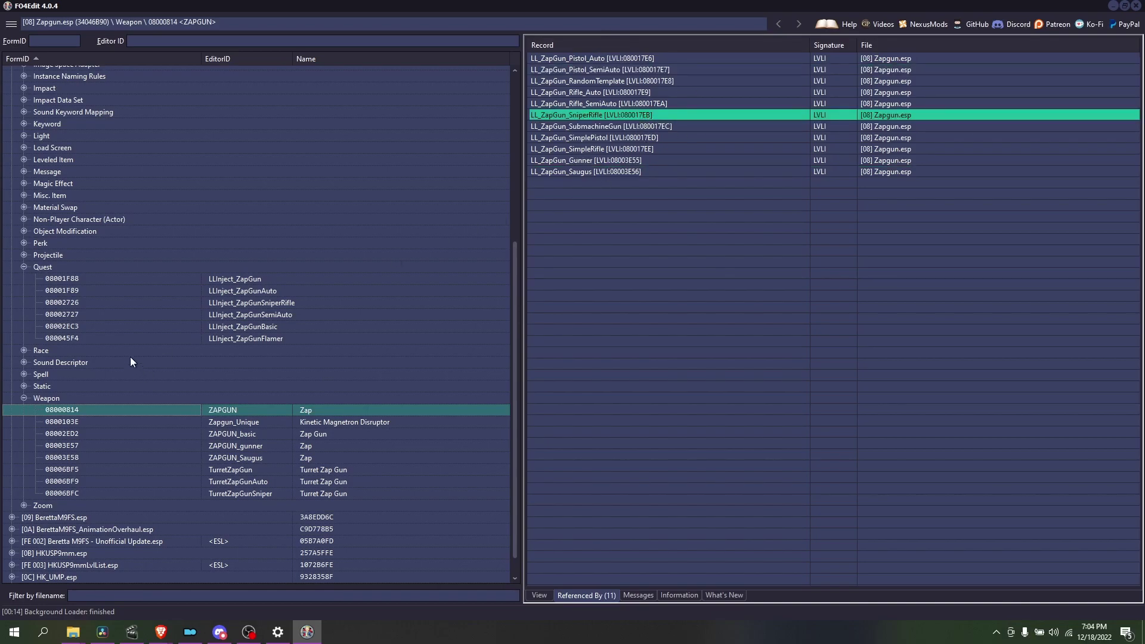
double_click(576, 116)
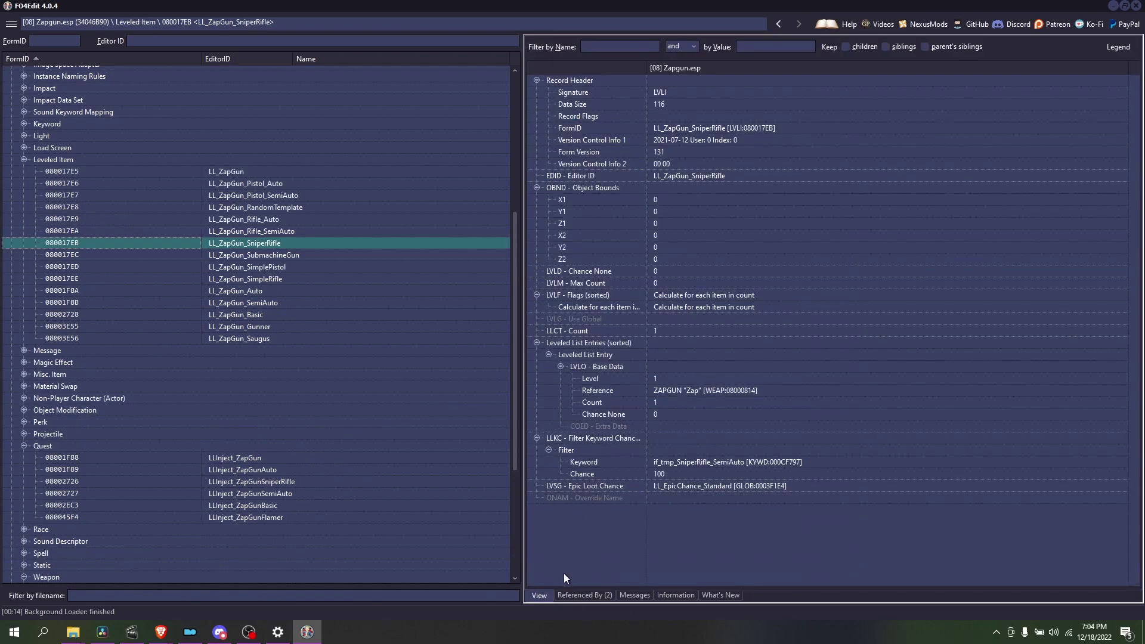
left_click(582, 595)
left_click(581, 69)
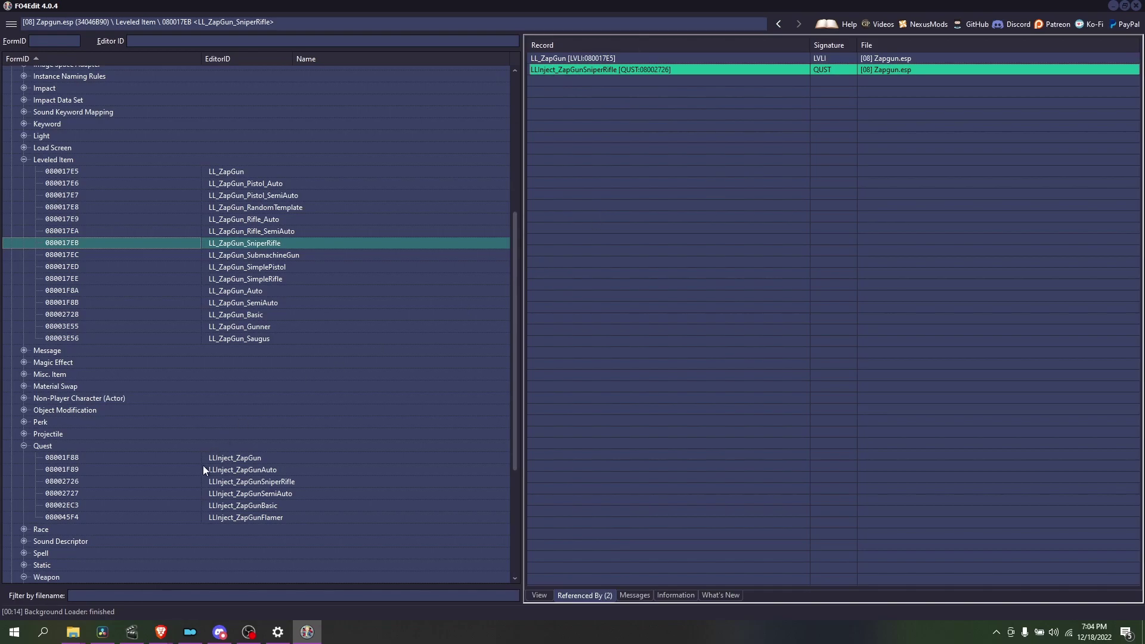
- Collapse Zapgun.esp, view its file header and that of BerettaM9FS.esp, and expand BerettaM9FS.esp
scroll(176, 327, "up", 6)
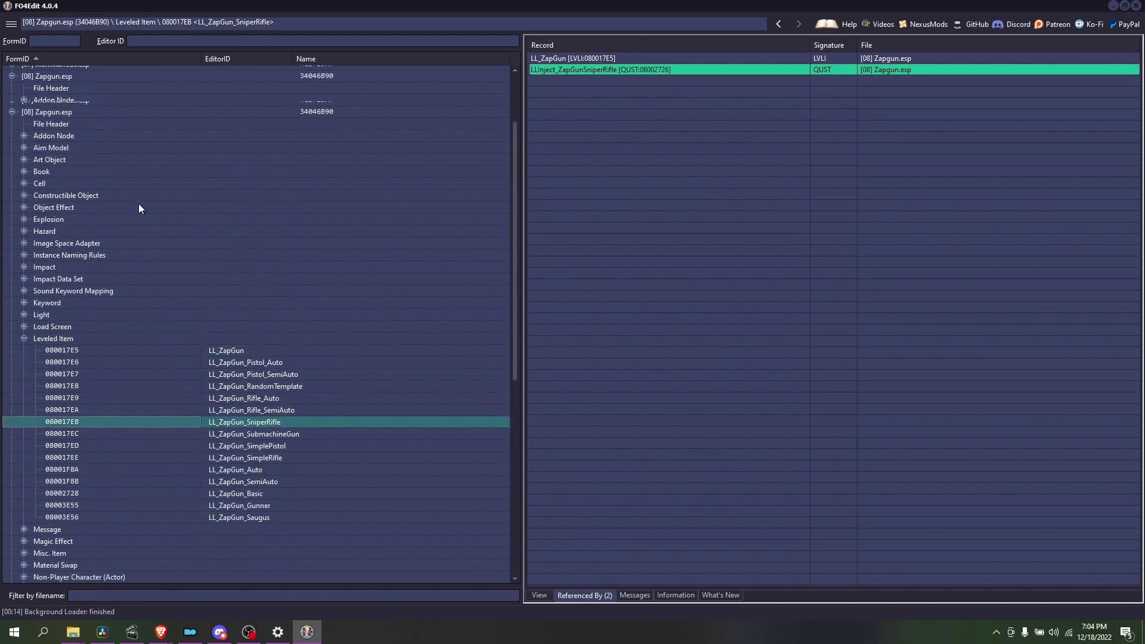
left_click(16, 145)
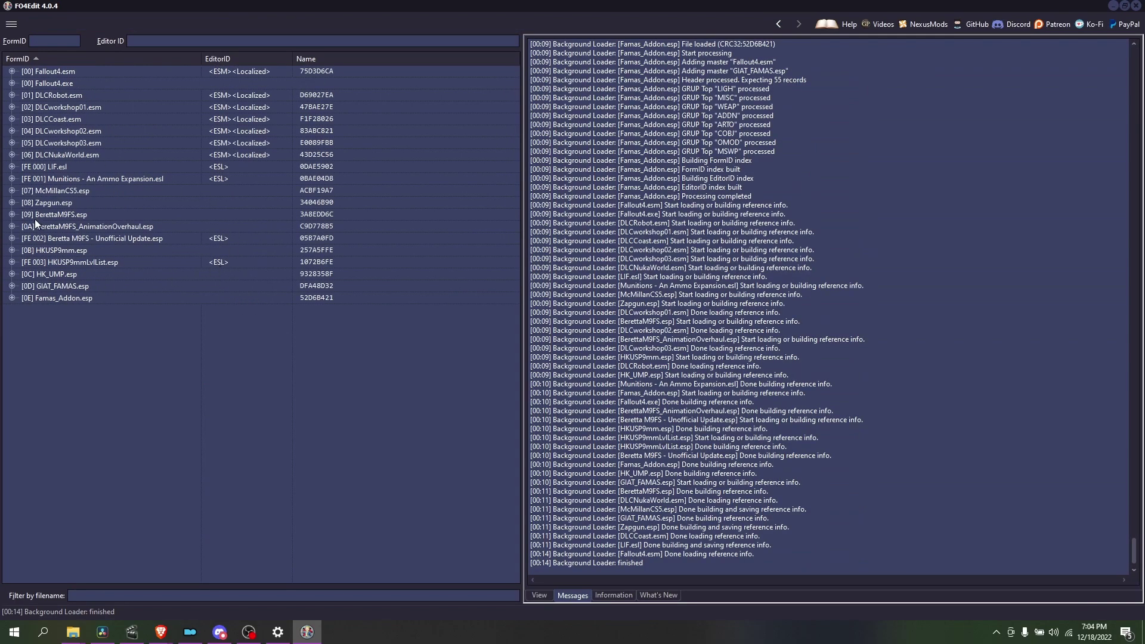
left_click(58, 203)
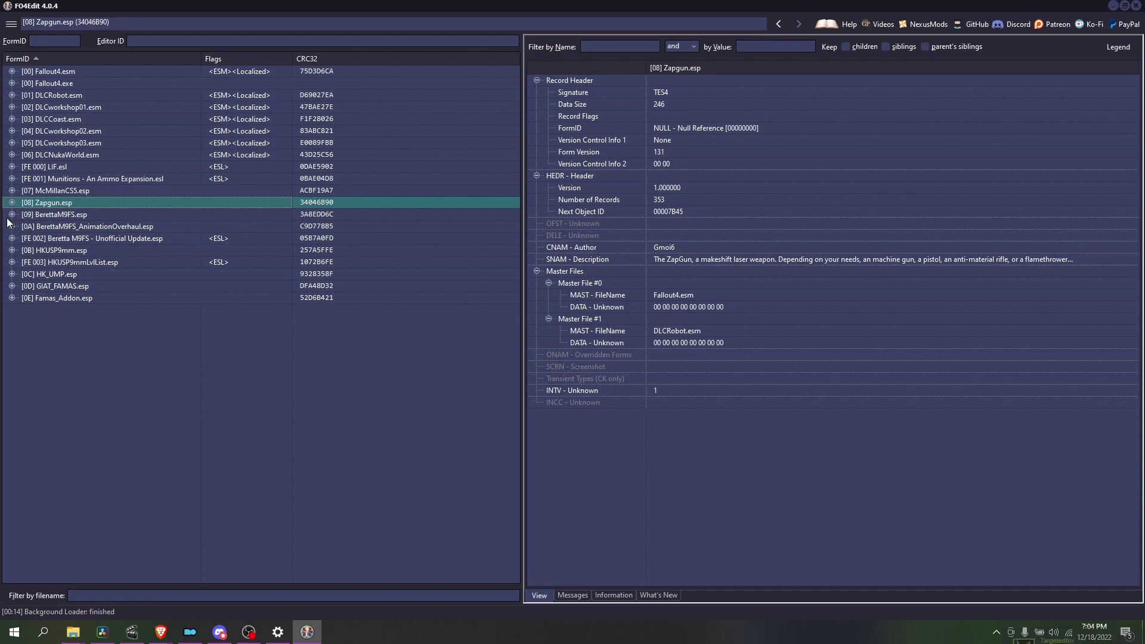
left_click(71, 214)
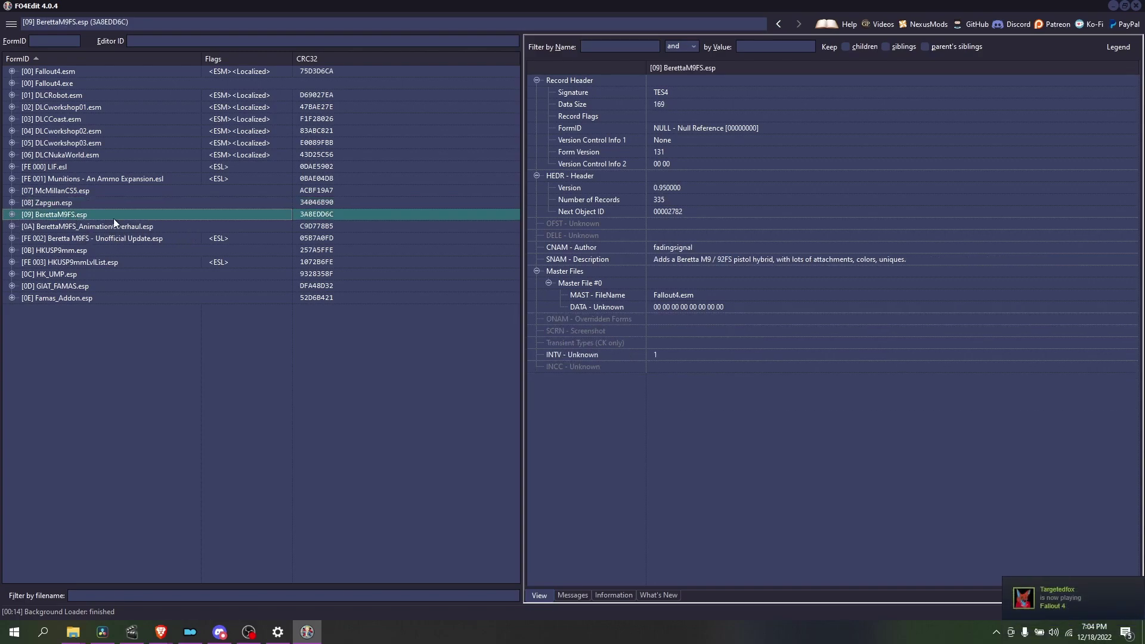
left_click(13, 215)
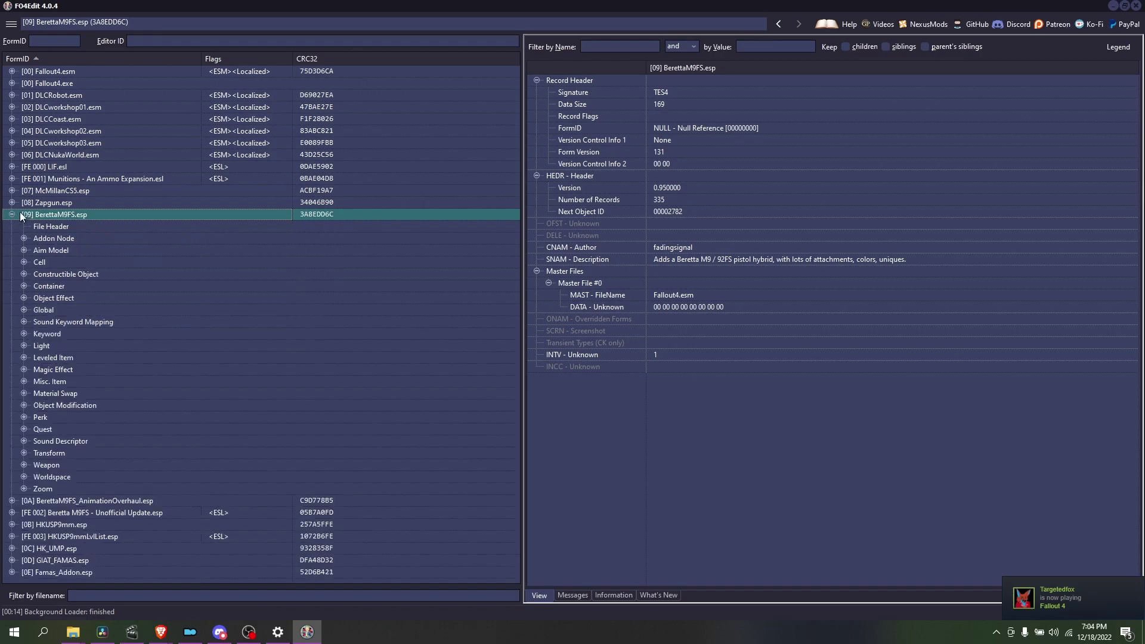
- View the BerettaM9FS_AnimationOverhaul.esp header and expand that plugin and Beretta M9FS - Unofficial Update.esp to see their record groups
left_click(115, 500)
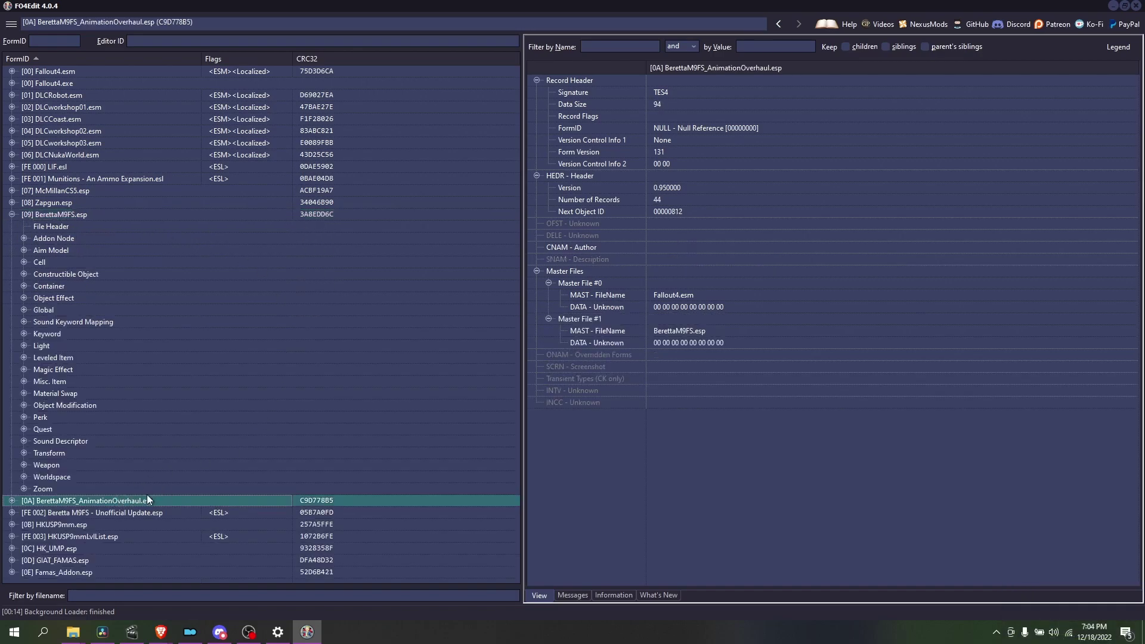
double_click(25, 500)
scroll(115, 462, "down", 2)
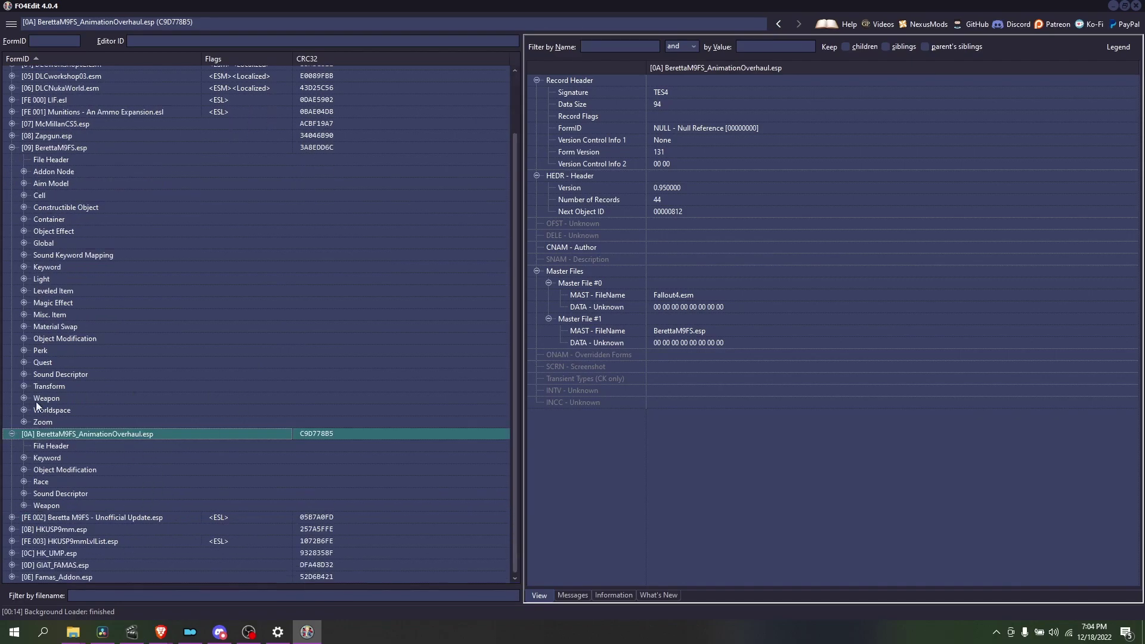
left_click(11, 517)
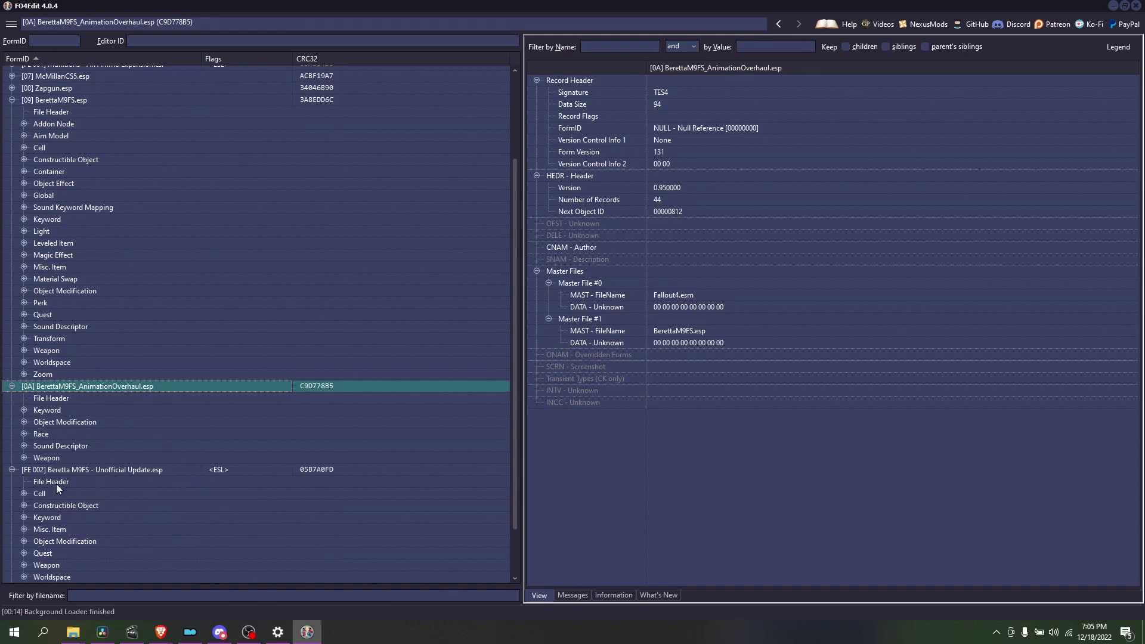
scroll(55, 484, "down", 2)
- Check the Worldspace group of Beretta M9FS - Unofficial Update.esp and expand its Weapon group
left_click(22, 517)
left_click(20, 510)
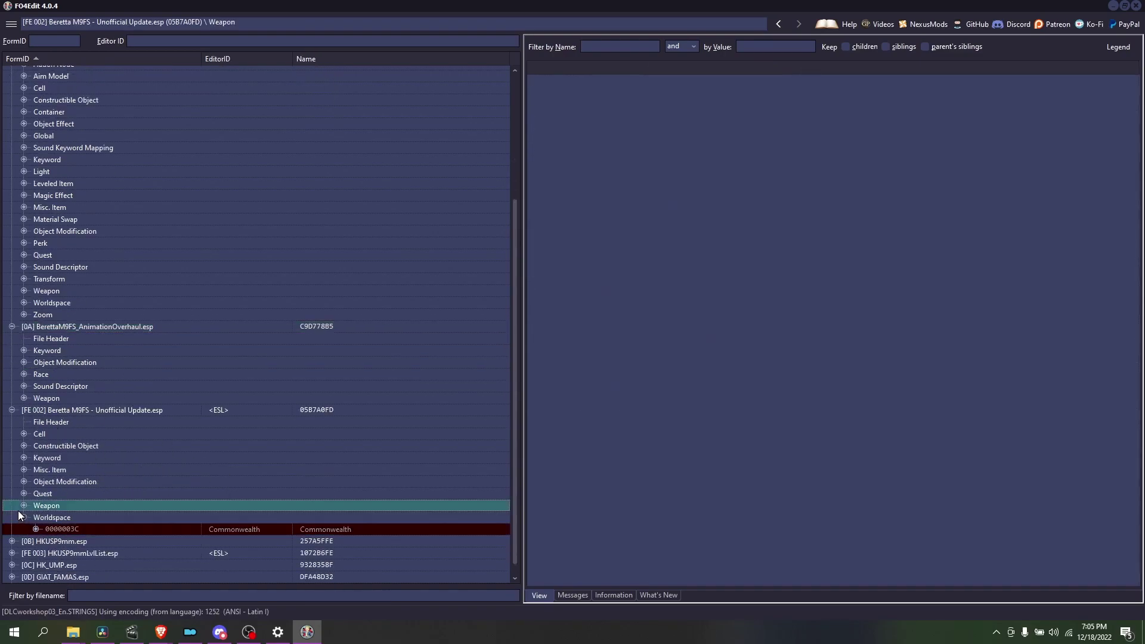
left_click(24, 517)
left_click(24, 506)
left_click(19, 494)
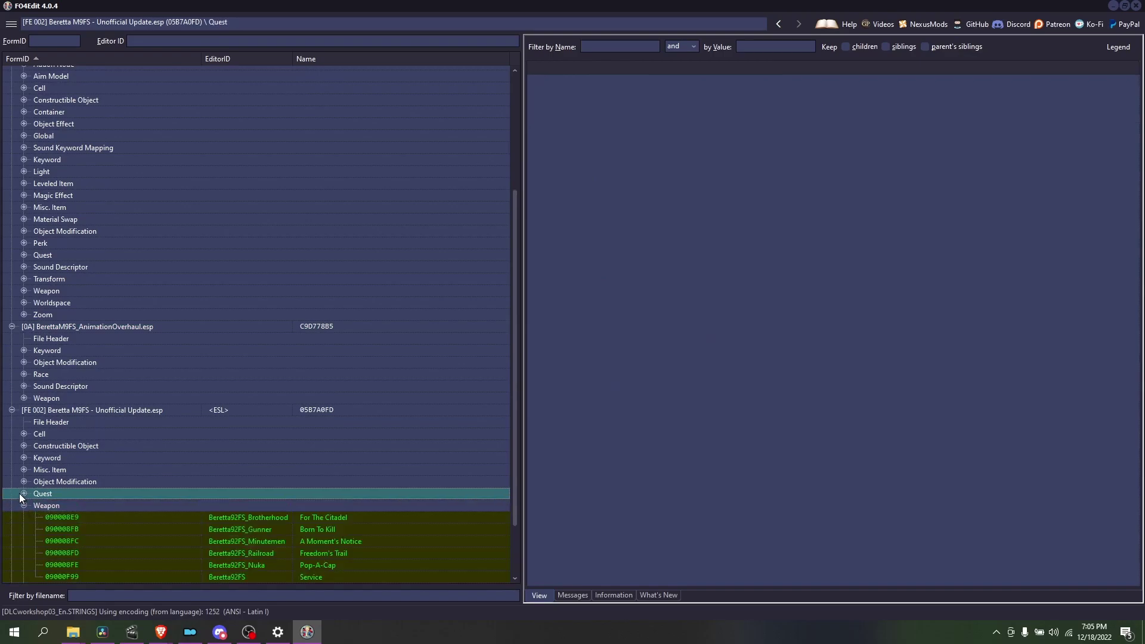
scroll(152, 452, "down", 2)
- Compare the Beretta92FS_Minutemen and Beretta92FS_Railroad weapon records across the Beretta plugins, including their object template entries
left_click(316, 466)
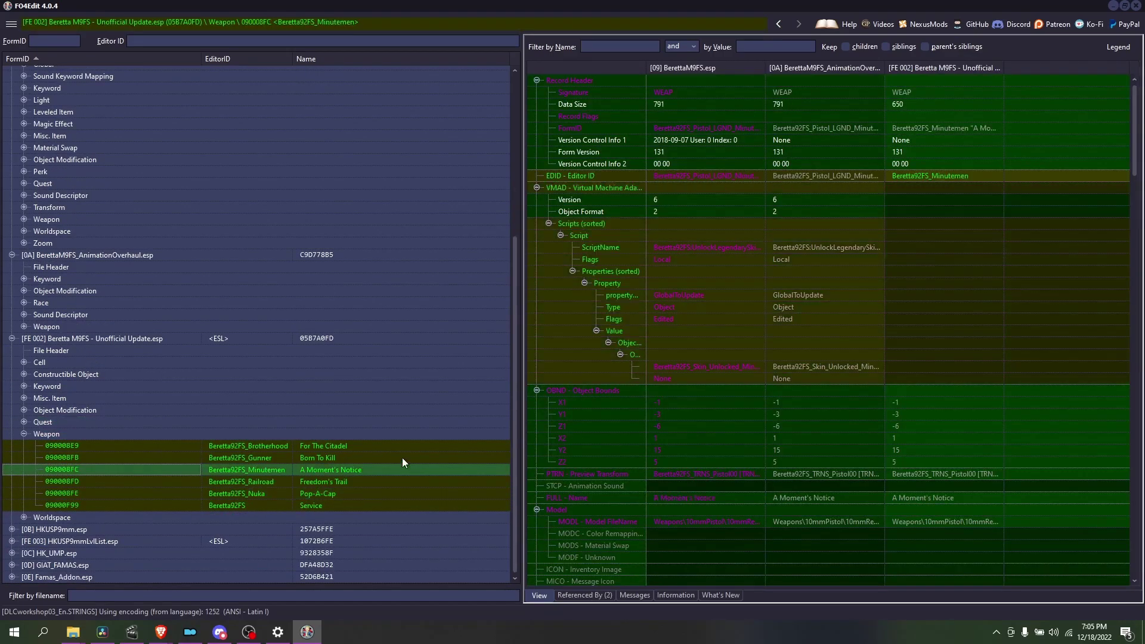
scroll(867, 399, "down", 10)
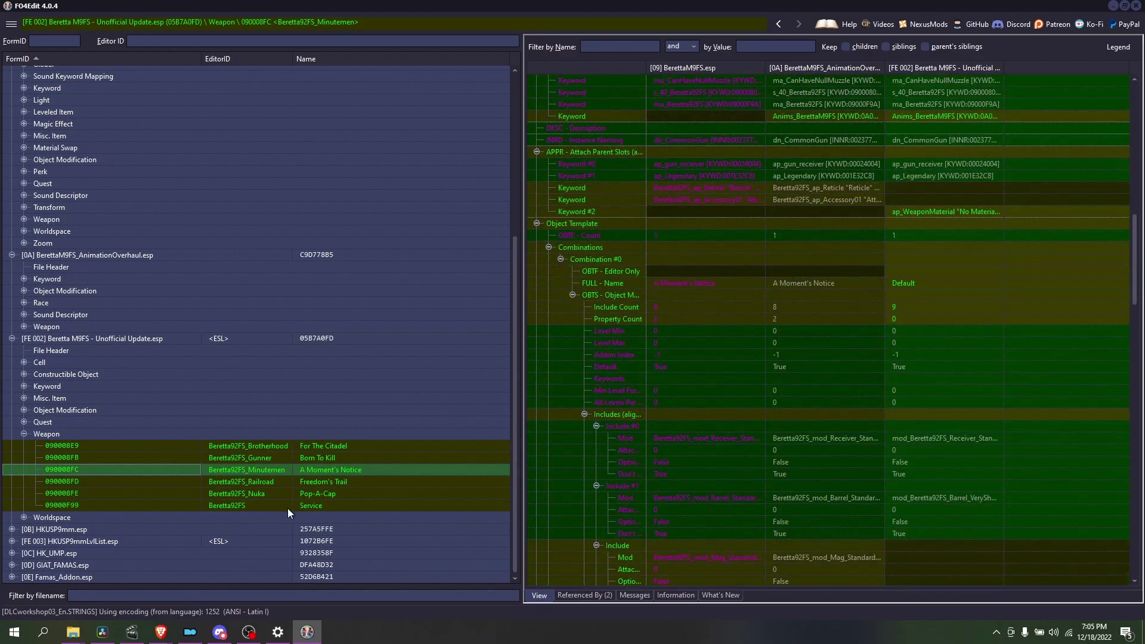
left_click(292, 505)
left_click(304, 482)
scroll(1088, 455, "down", 15)
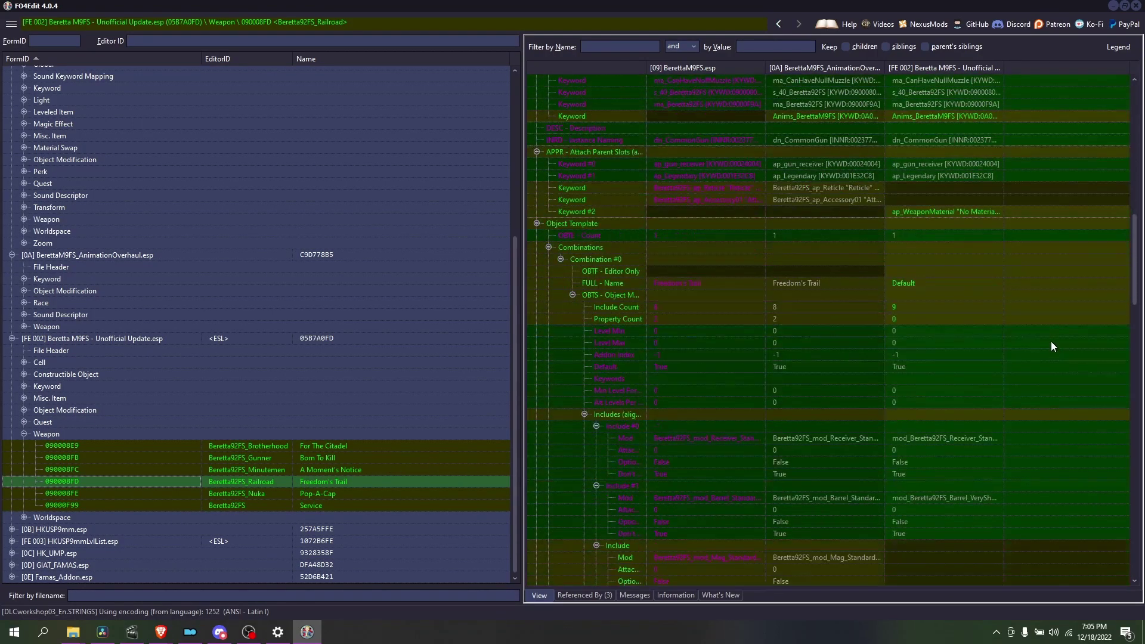
scroll(1048, 335, "down", 14)
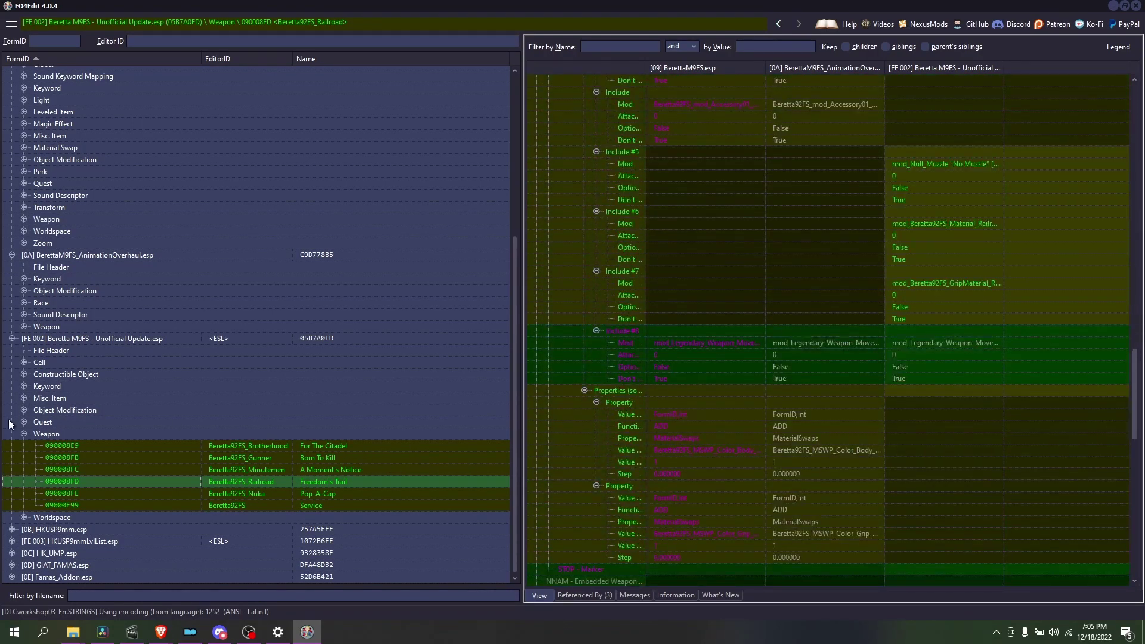
- Expand the Unofficial Update's Quest group and examine the Beretta92FS_WeaponLLInject script properties, flags and stages
left_click(24, 422)
left_click(281, 433)
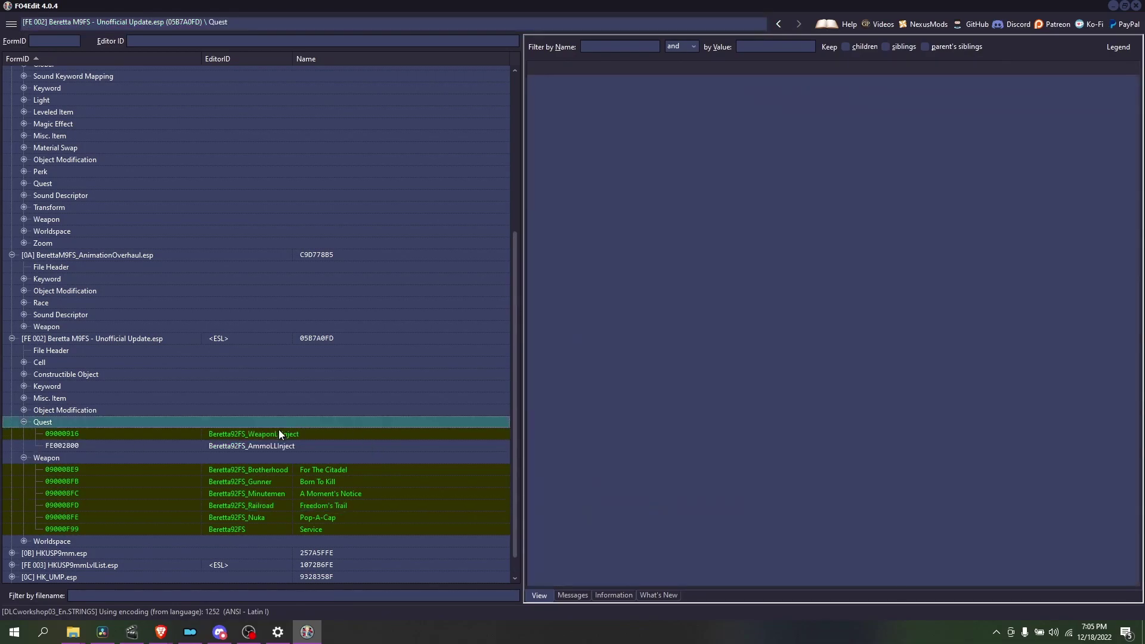
scroll(879, 291, "down", 15)
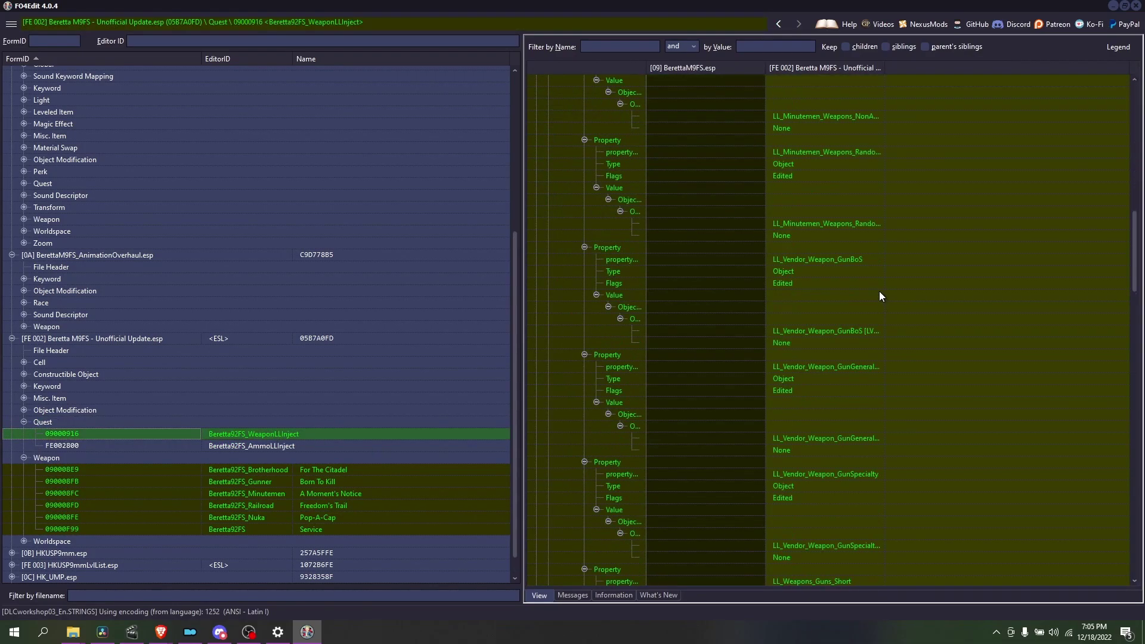
scroll(878, 292, "down", 15)
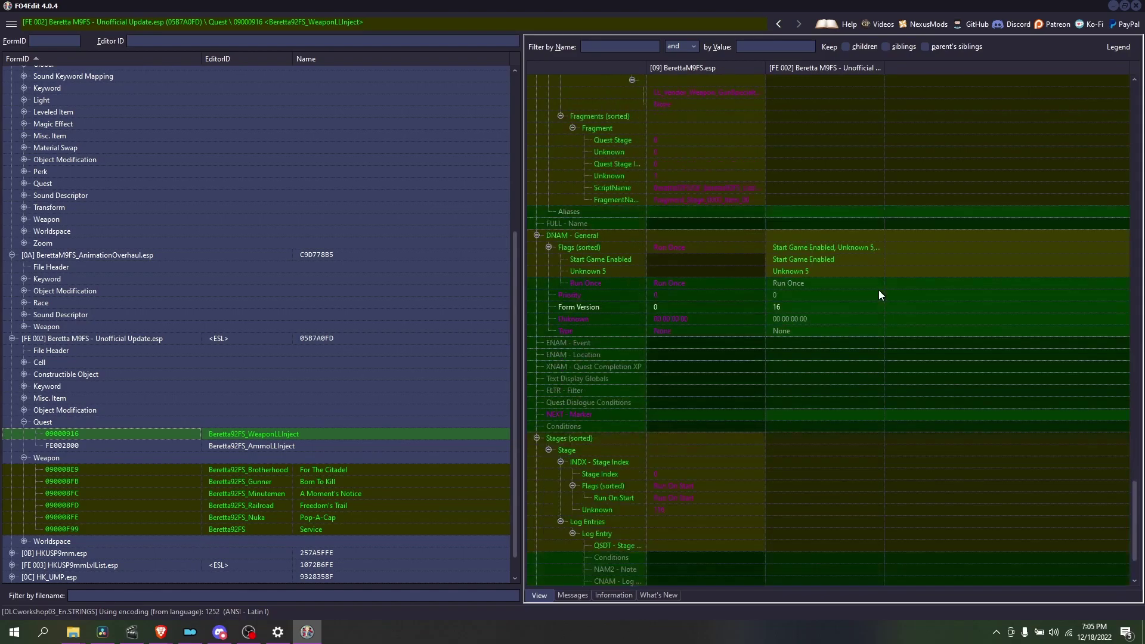
scroll(702, 477, "down", 2)
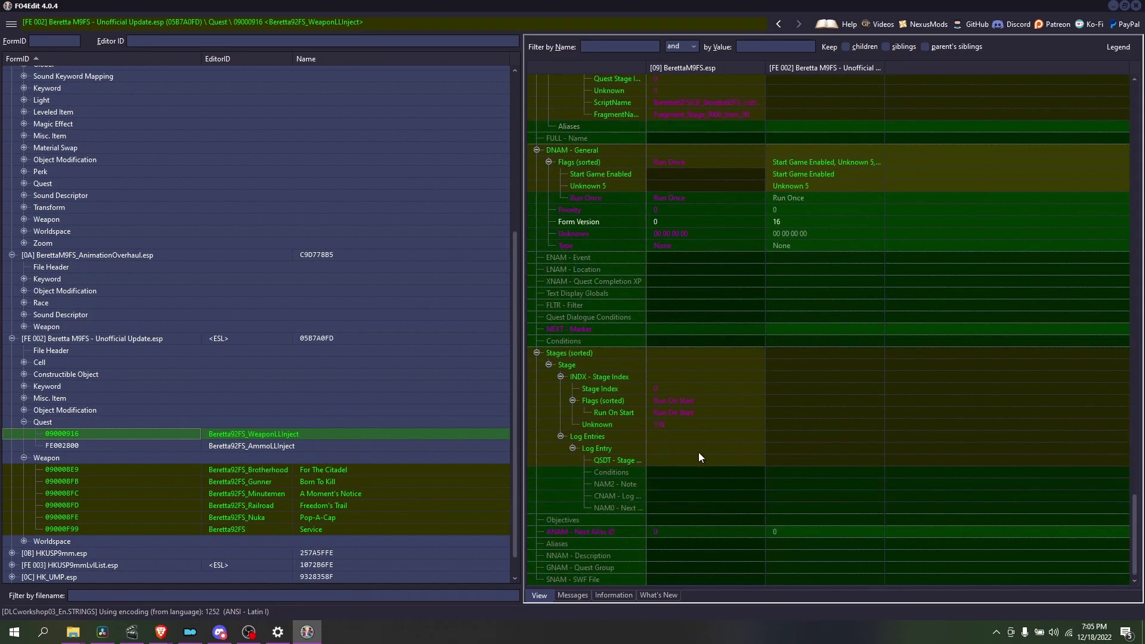
left_click_drag(1134, 507, 1134, 142)
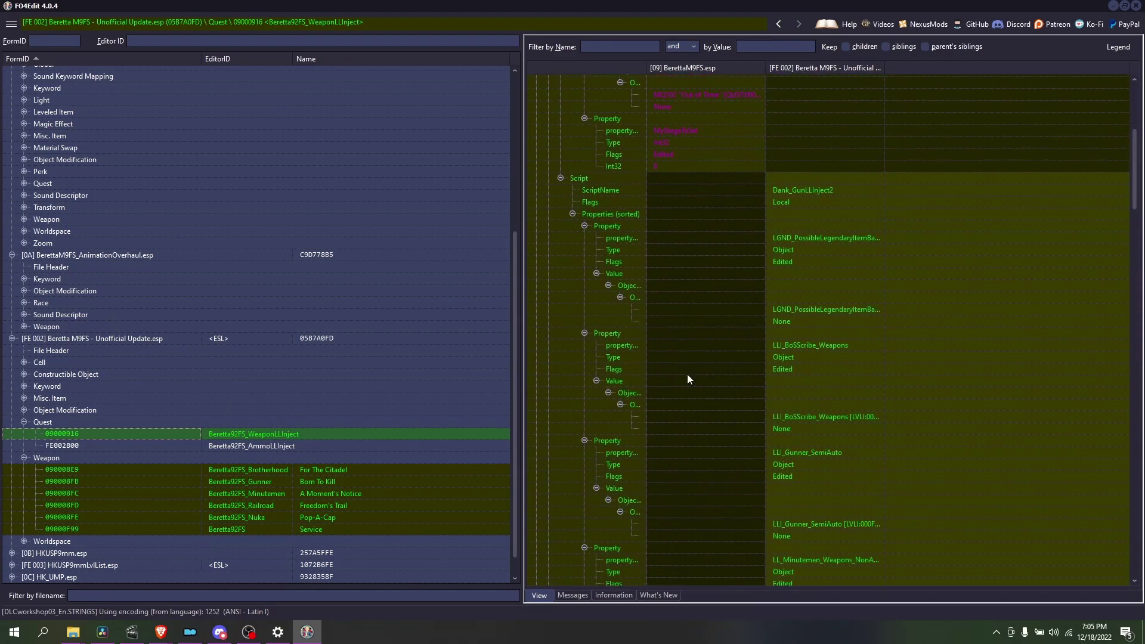
right_click(300, 436)
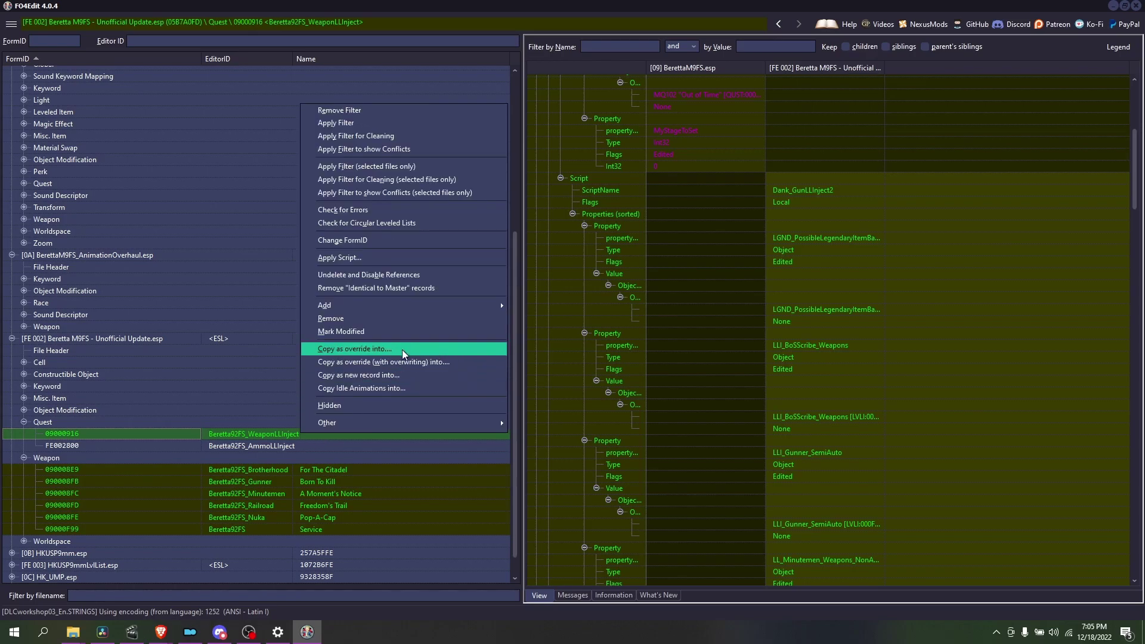
right_click(254, 439)
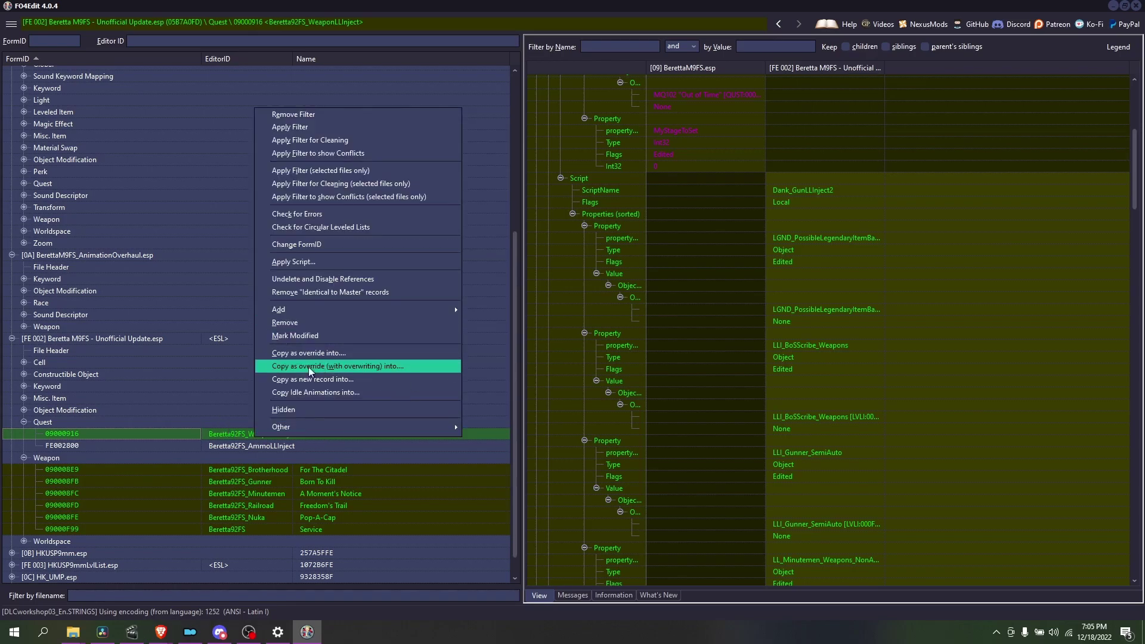
left_click(194, 424)
left_click(356, 432)
scroll(859, 476, "down", 10)
- Copy the Beretta92FS_WeaponLLInject quest as an override into a new ESL-flagged .esp named DamnApocalypse_Loot_Beretta
right_click(292, 443)
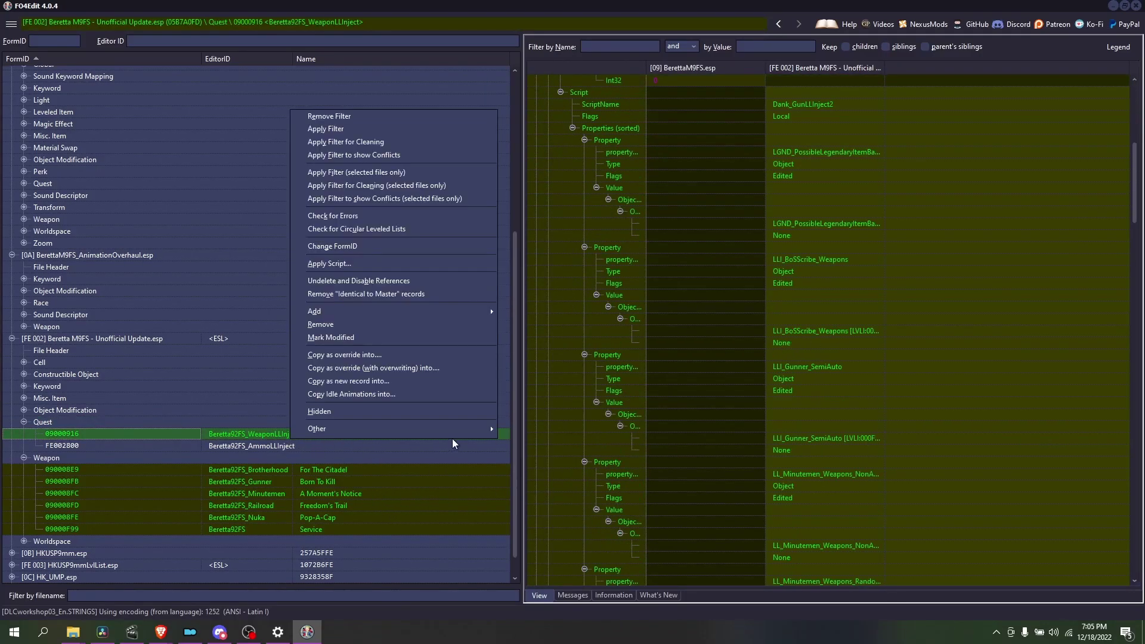
left_click(382, 356)
left_click(650, 385)
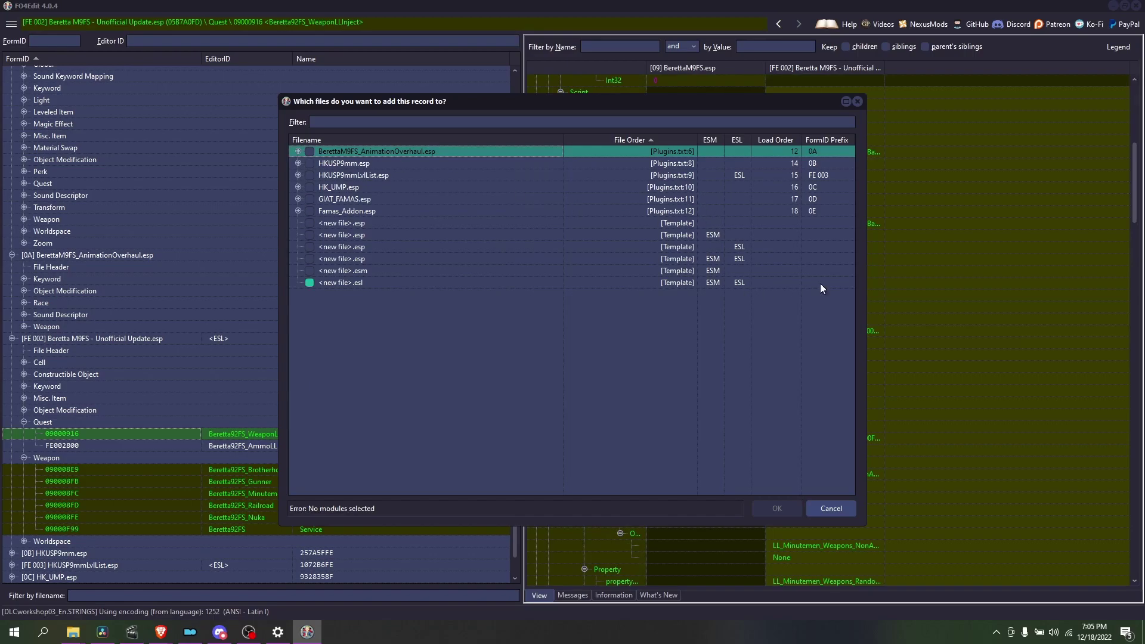
left_click(308, 247)
left_click(308, 247)
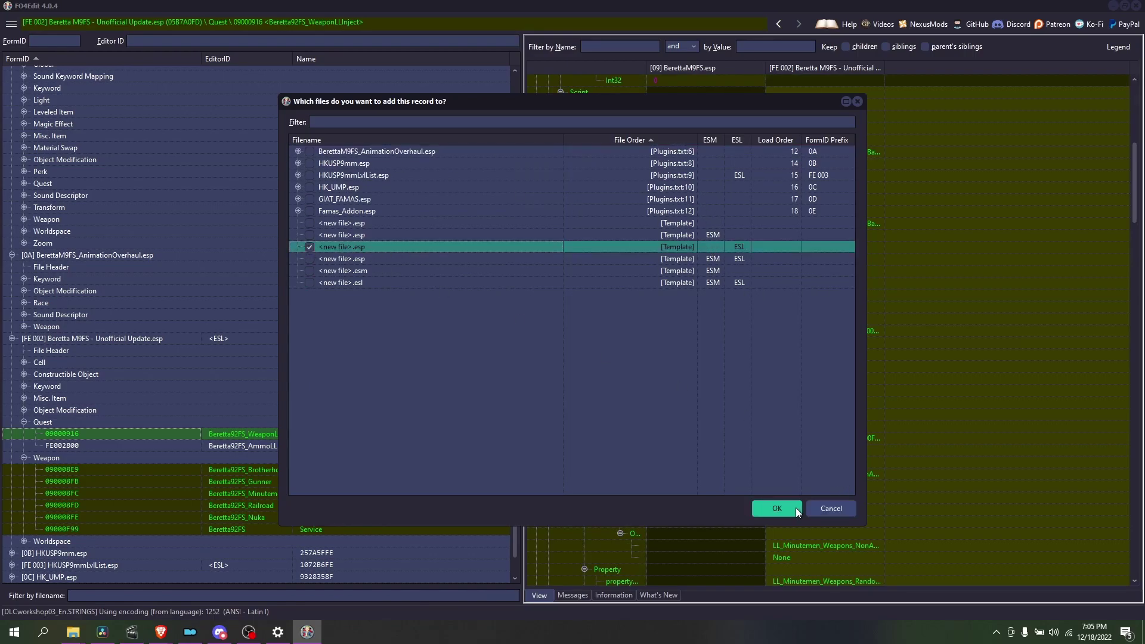
left_click(793, 507)
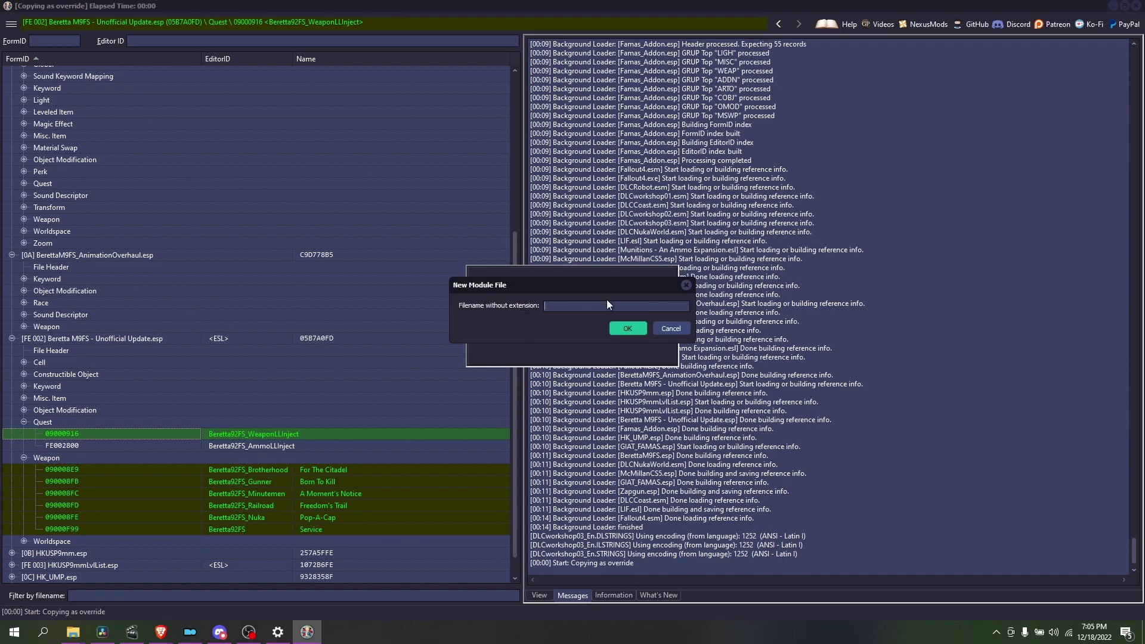
type("Damn")
key("Return")
- Open the Beretta92FS_WeaponLLInject override in DamnApocalypse_Loot_Beretta.esp and examine its Dank_GunLLInject2 script properties
scroll(964, 291, "up", 1)
scroll(963, 287, "down", 16)
scroll(310, 475, "down", 1)
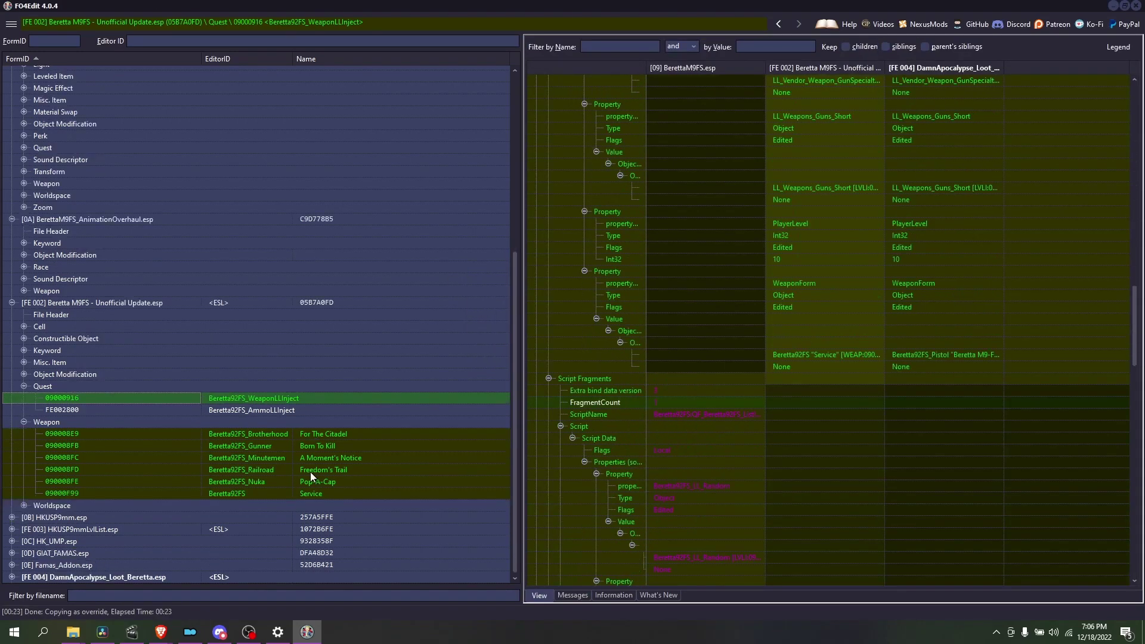
left_click(12, 576)
left_click(23, 577)
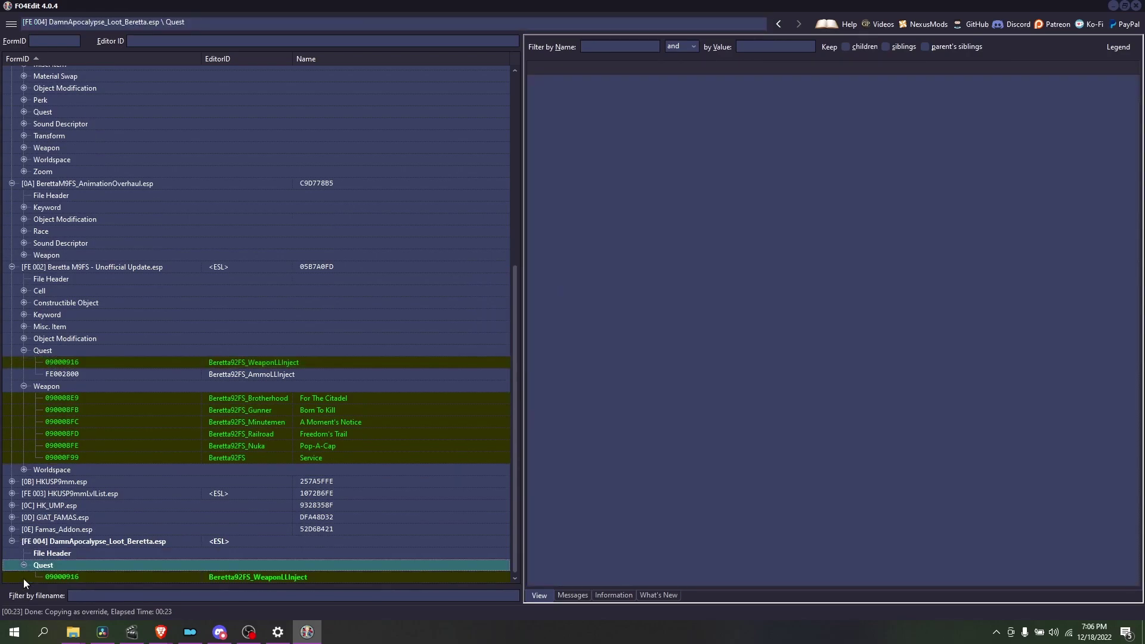
left_click(225, 578)
scroll(952, 389, "down", 7)
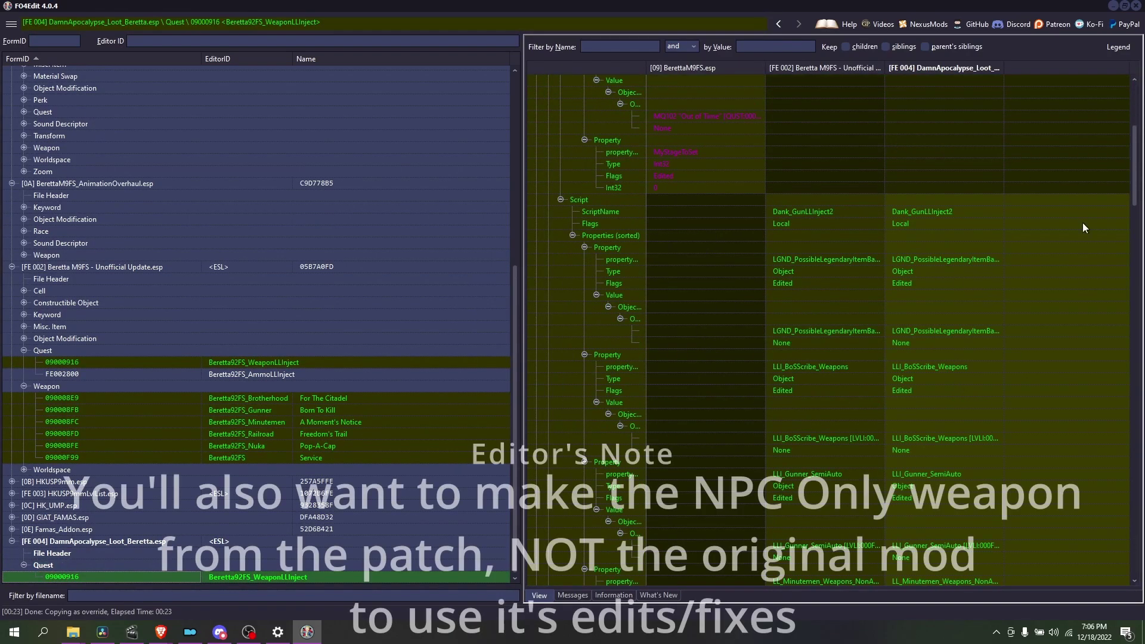
- Review the Beretta92FS_WeaponLLInject quest in Beretta M9FS - Unofficial Update.esp, and collapse that plugin in the tree
mouse_move(944, 198)
left_mouse_down()
mouse_move(989, 509)
mouse_move(986, 259)
mouse_move(953, 198)
left_mouse_up()
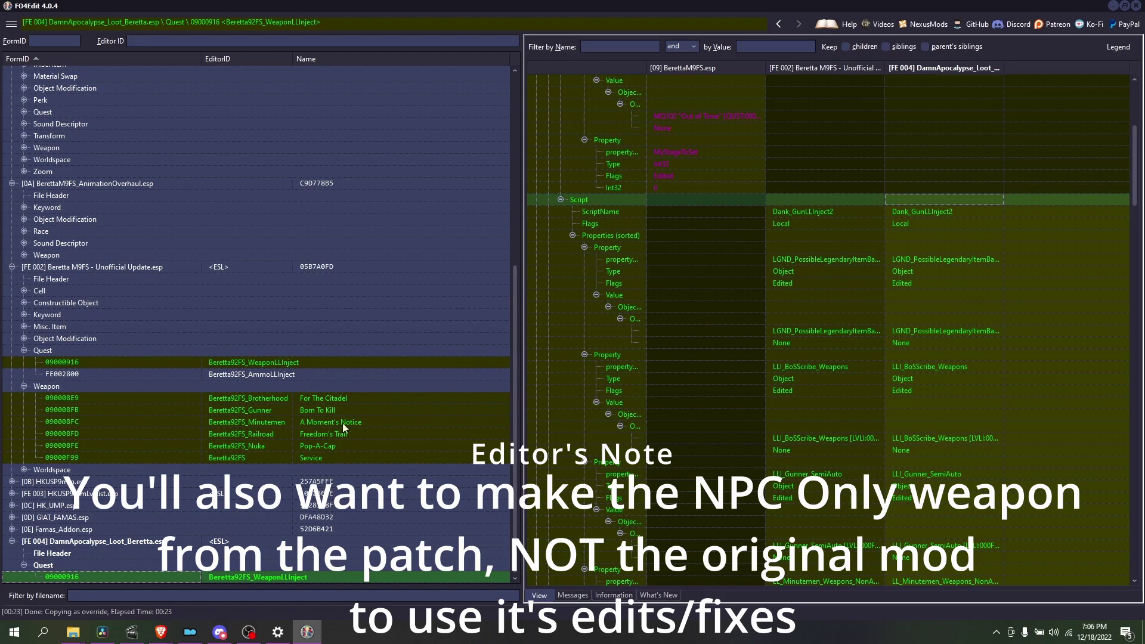
left_click(295, 363)
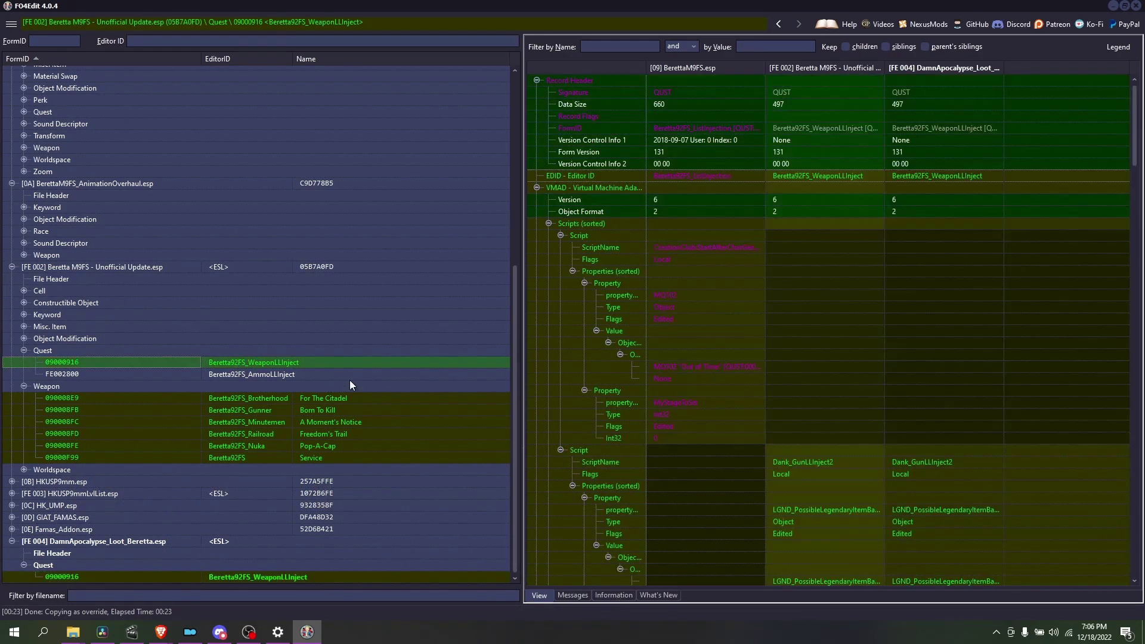
left_click(12, 267)
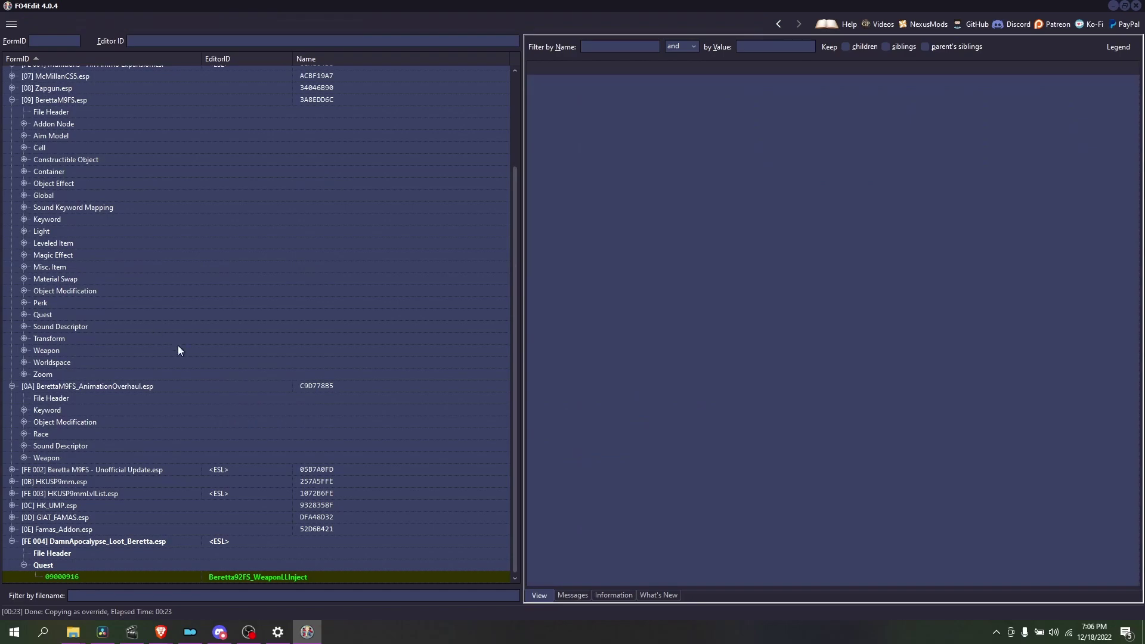
- Inspect the file header and record groups of HKUSP9mm.esp, collapse it, and view the Beretta Unofficial Update header
left_click(14, 481)
left_click(60, 412)
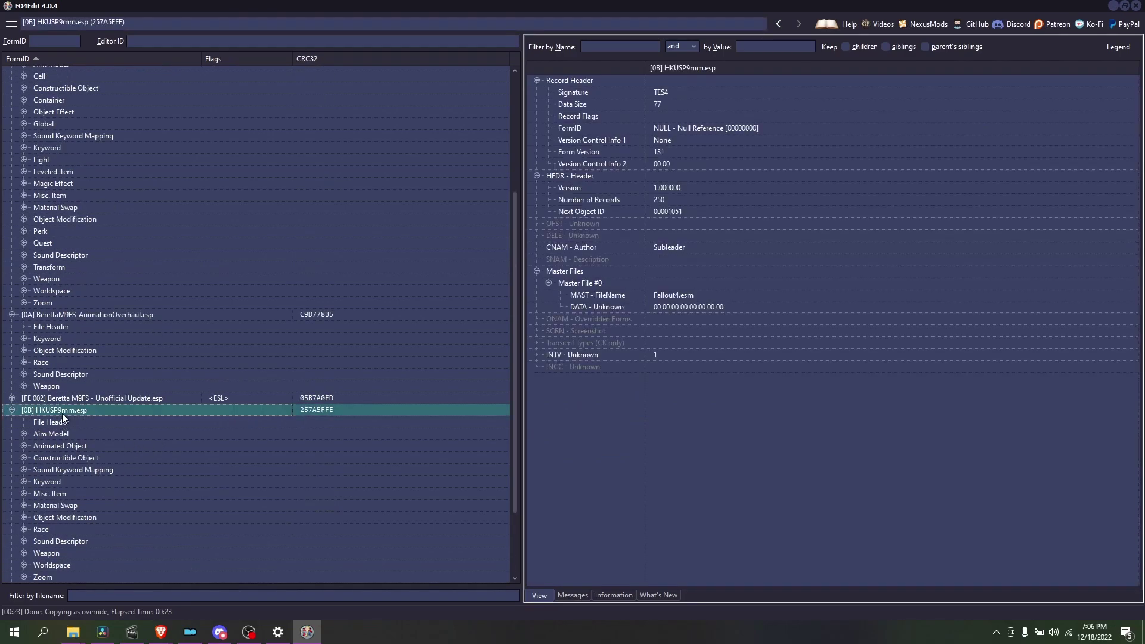
left_click(273, 457)
left_click(90, 518)
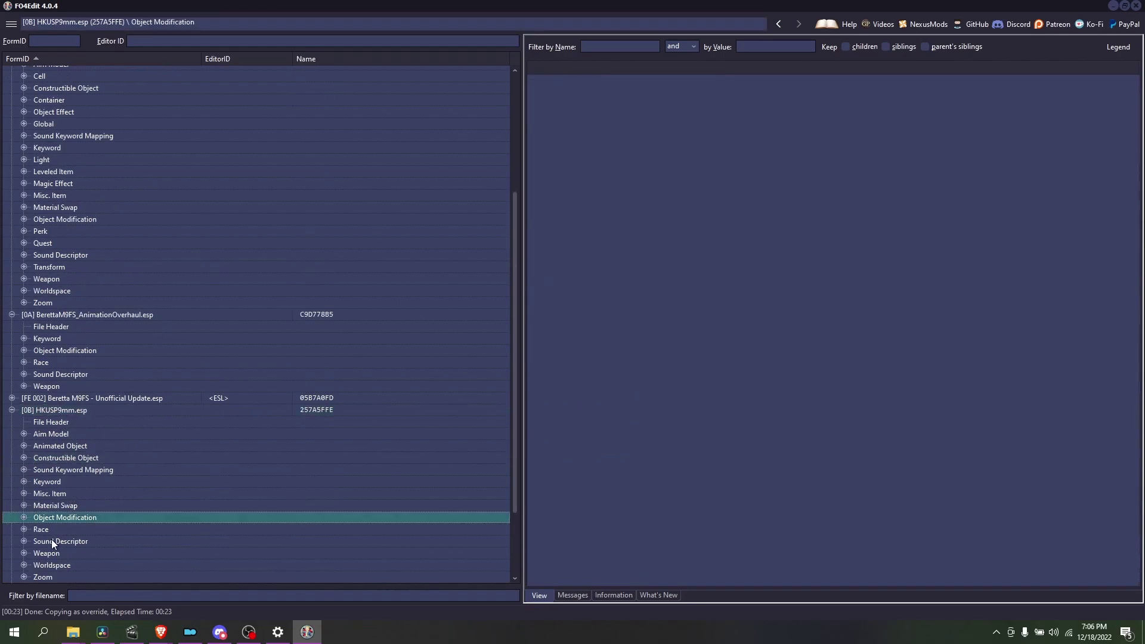
scroll(103, 560, "down", 2)
left_click(51, 506)
left_click(89, 493)
left_click(90, 481)
left_click(89, 469)
left_click(24, 445)
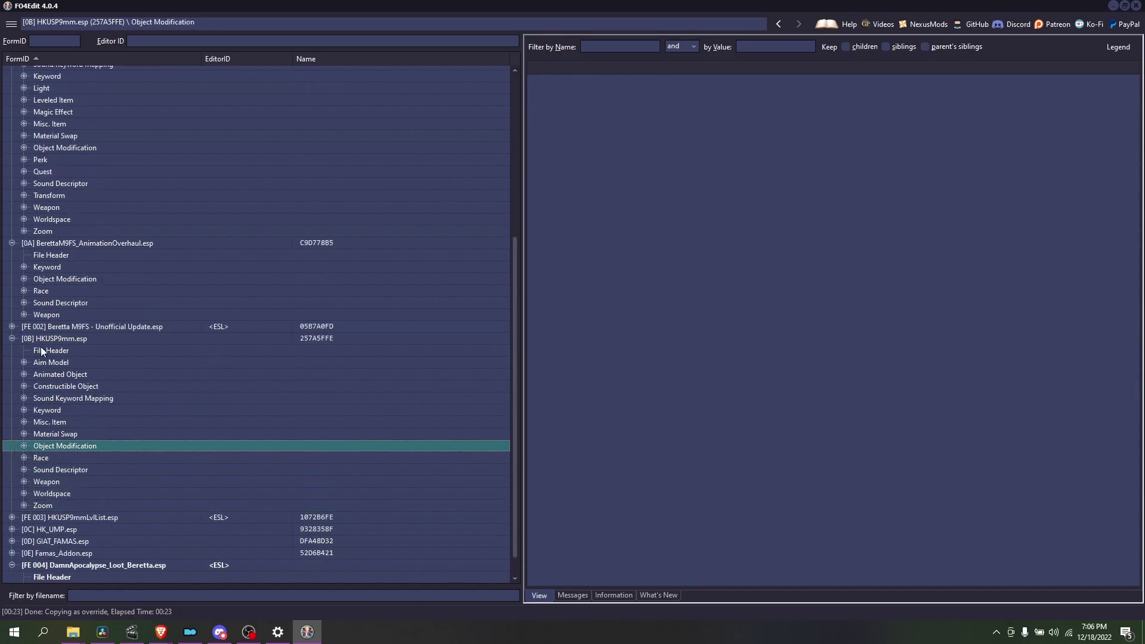
left_click(12, 338)
left_click(122, 470)
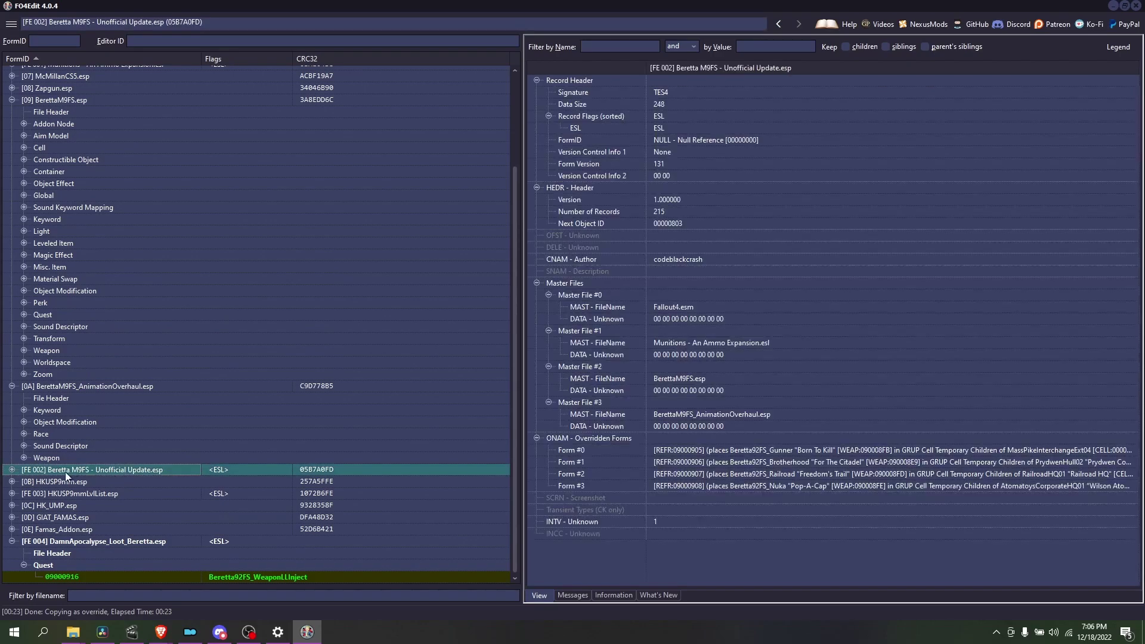
- Expand HKUSP9mmLvlList.esp and its Quest group, and check the plugin's file header and master files
left_click(12, 493)
left_click(137, 507)
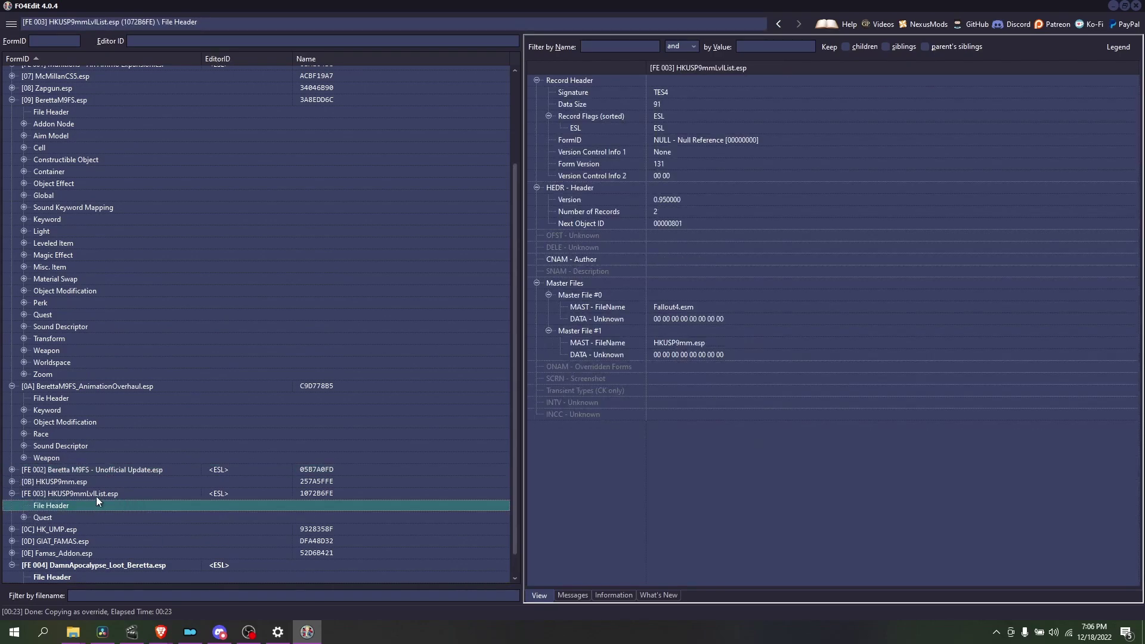
left_click(96, 496)
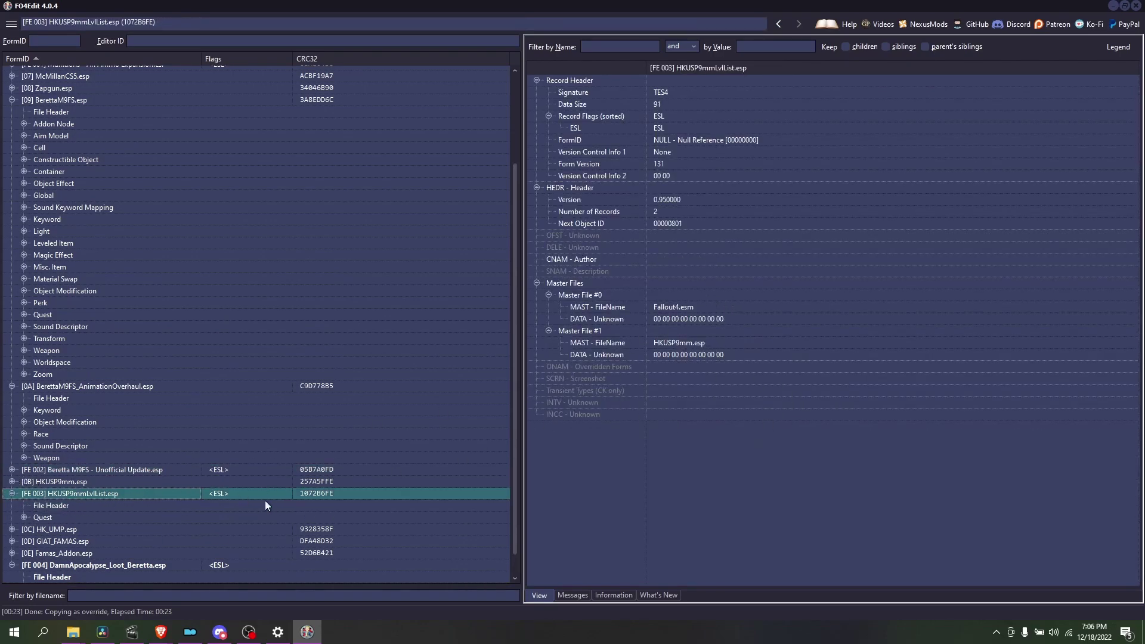
left_click(24, 517)
left_click(278, 520)
left_click(296, 504)
left_click(324, 493)
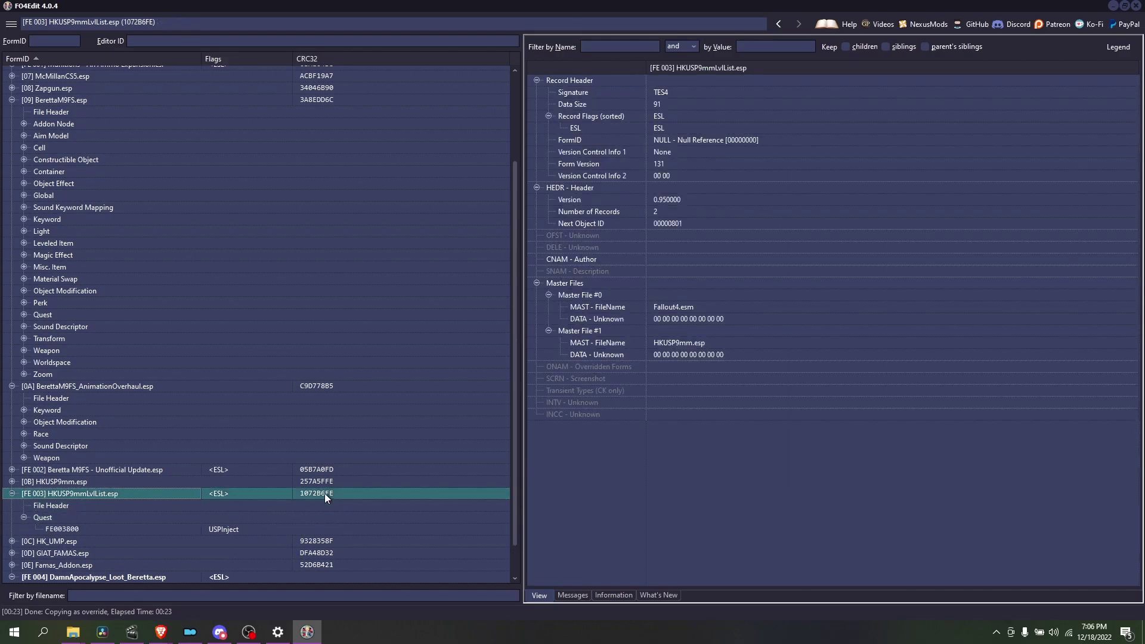
- Examine the Dank_GunLLInject script properties of the USPInject quest, and collapse HKUSP9mmLvlList.esp
left_click(232, 531)
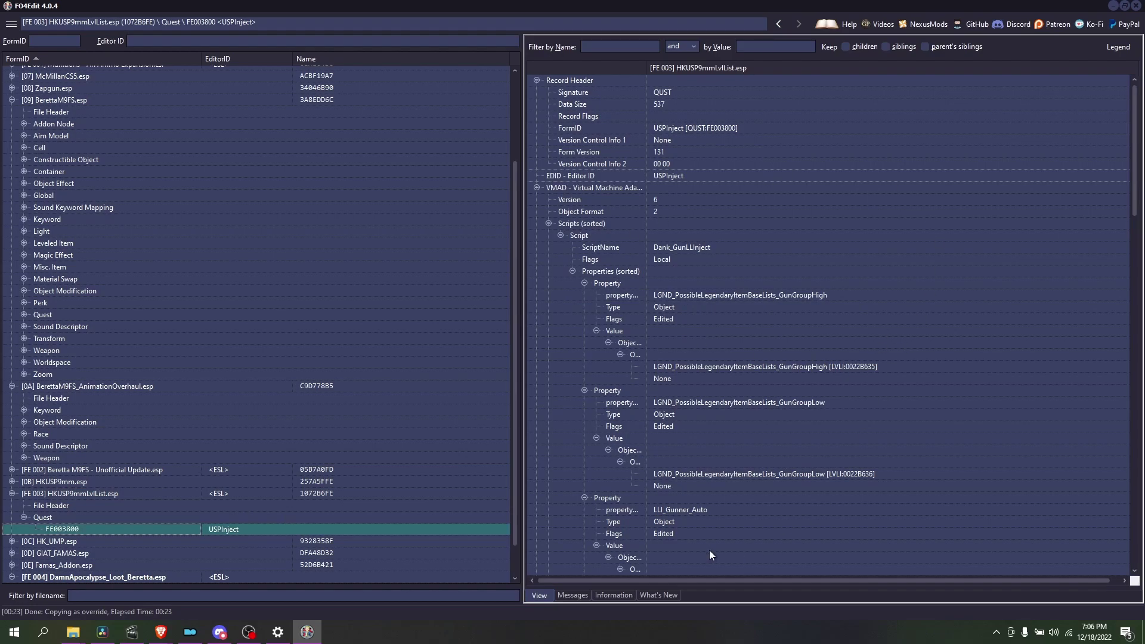
scroll(756, 381, "down", 20)
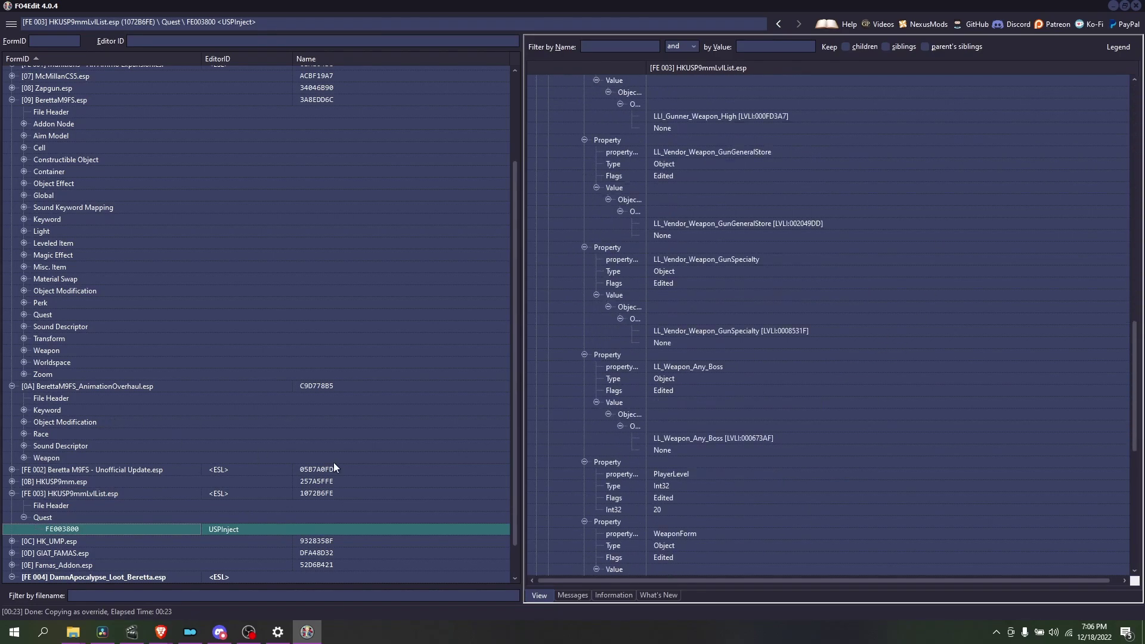
right_click(247, 532)
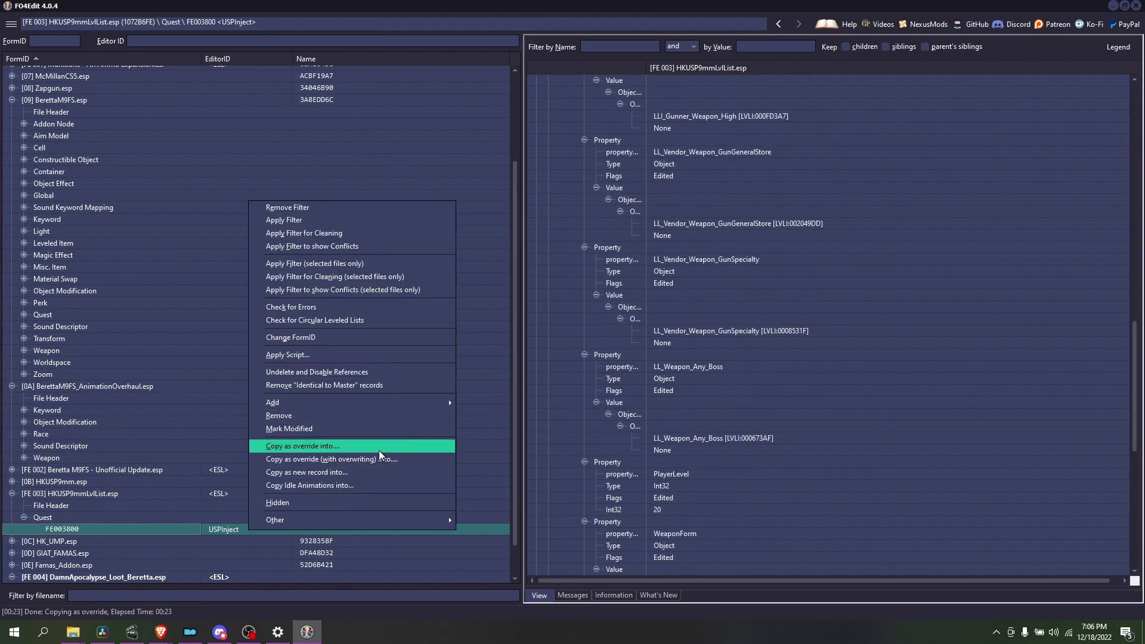
left_click(764, 447)
scroll(763, 329, "up", 15)
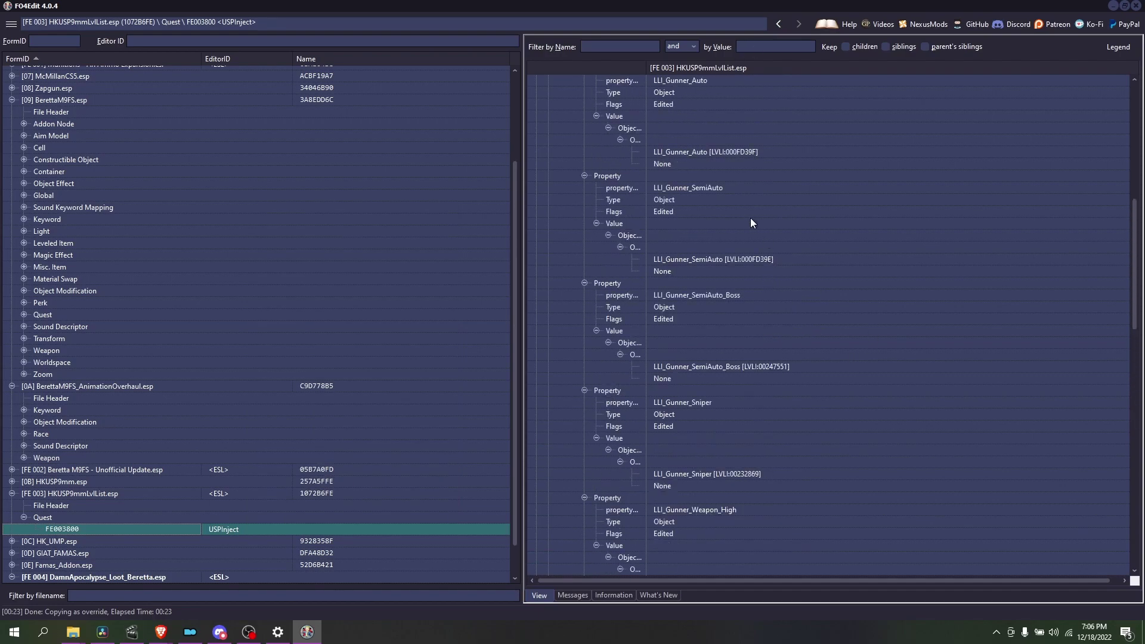
scroll(727, 289, "up", 5)
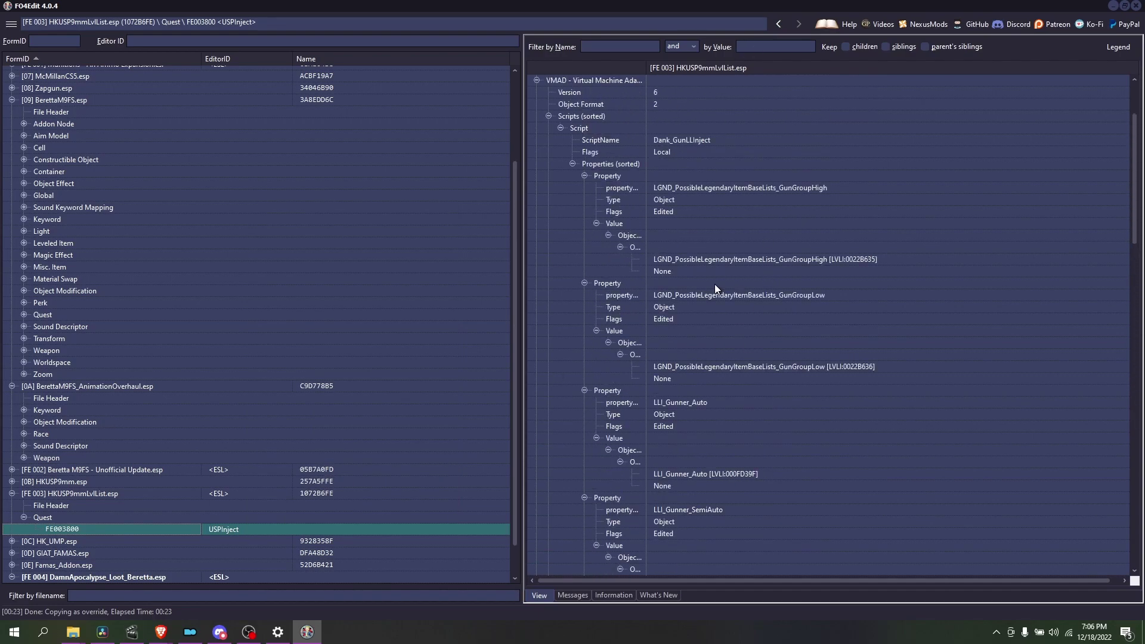
left_click(12, 494)
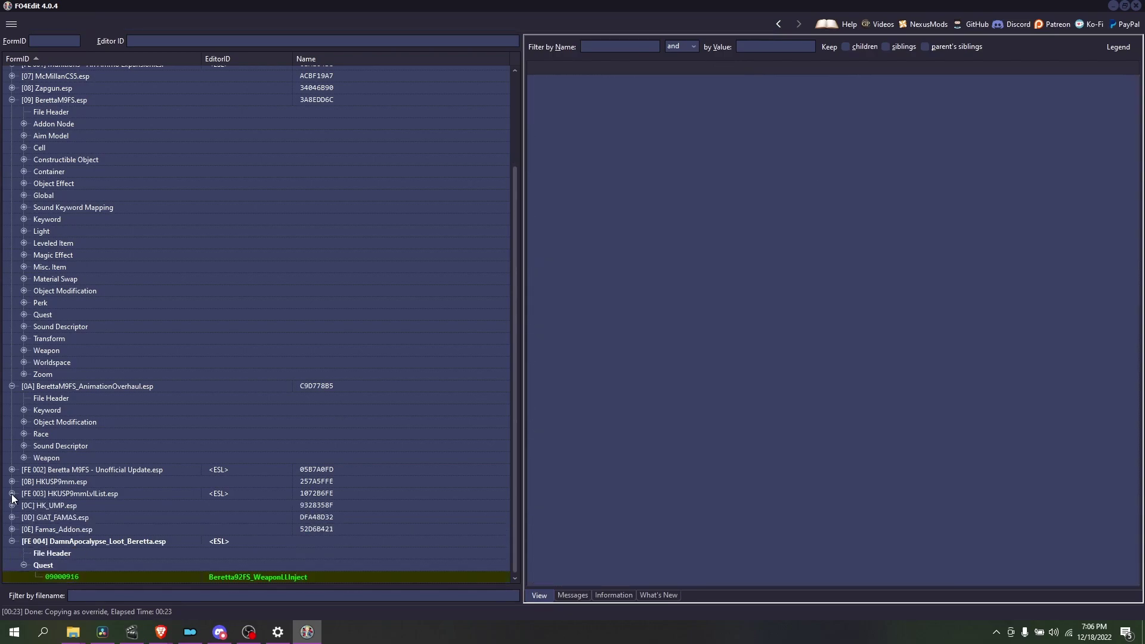
- Expand HK_UMP.esp and its Quest group, and view the HuK_UMP_QuestModSlots and HuK_UMP_QuestStartup records
left_click(48, 510)
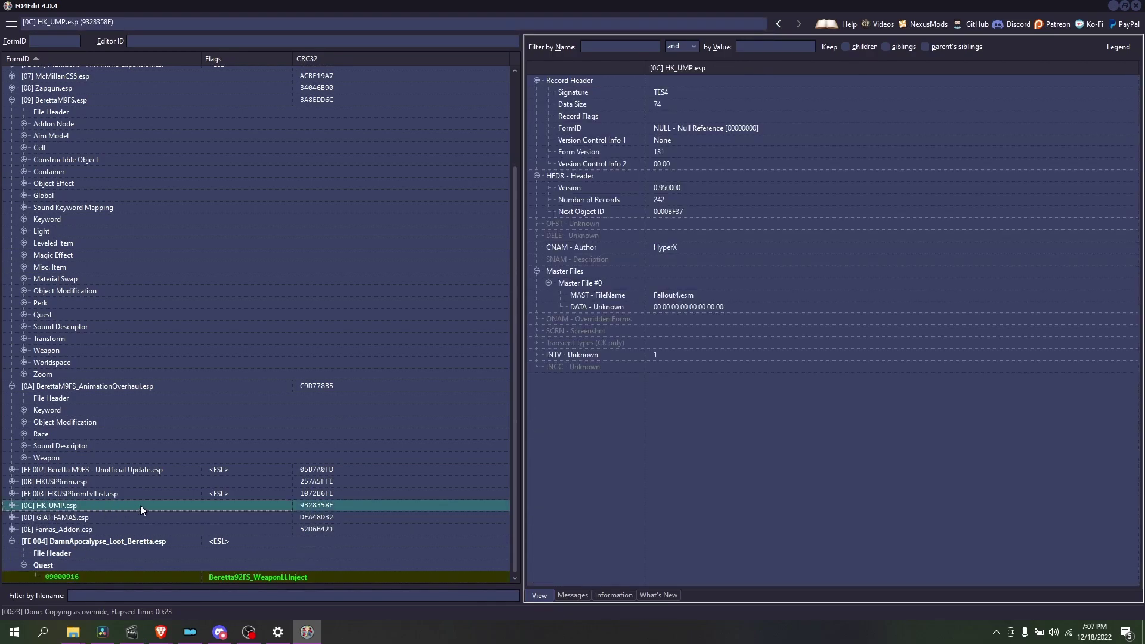
left_click(12, 505)
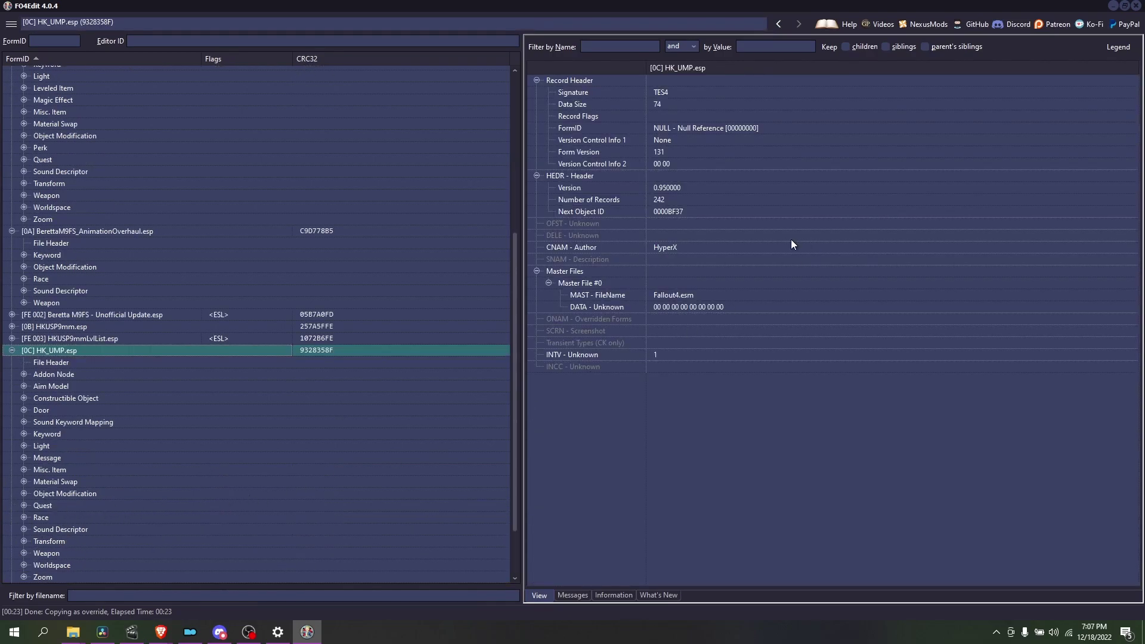
scroll(134, 506, "down", 2)
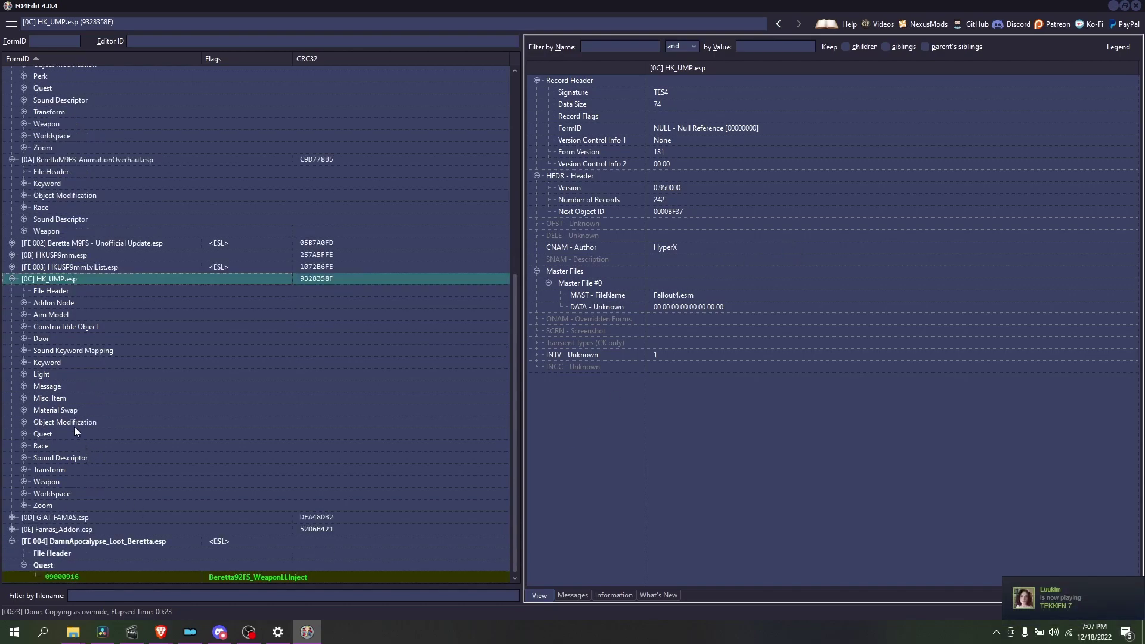
left_click(24, 434)
left_click(148, 445)
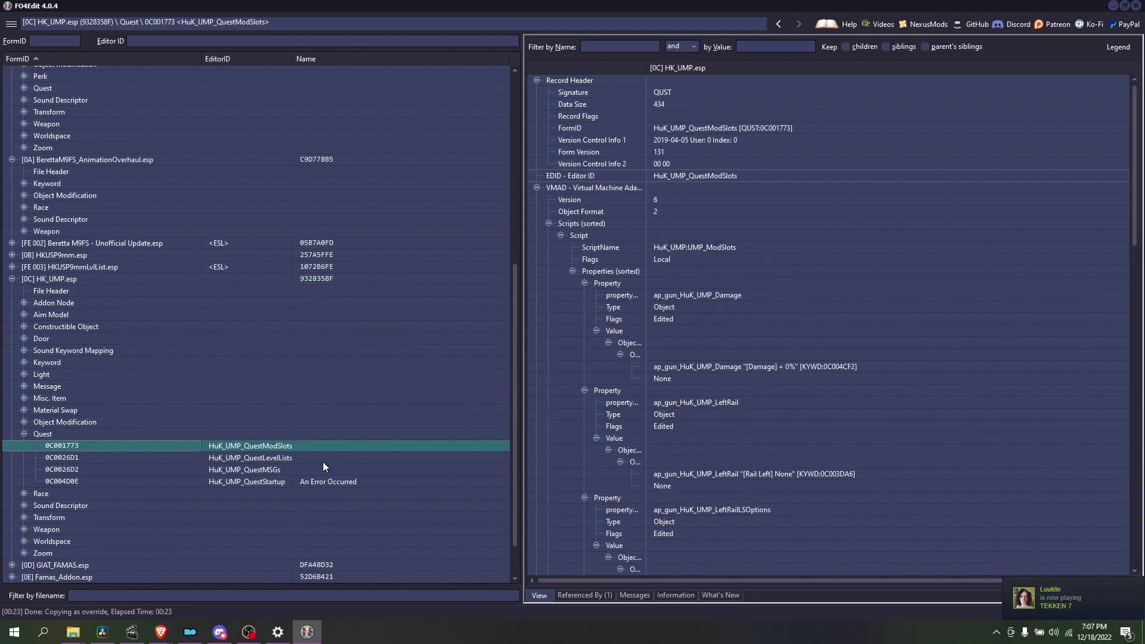
left_click(354, 478)
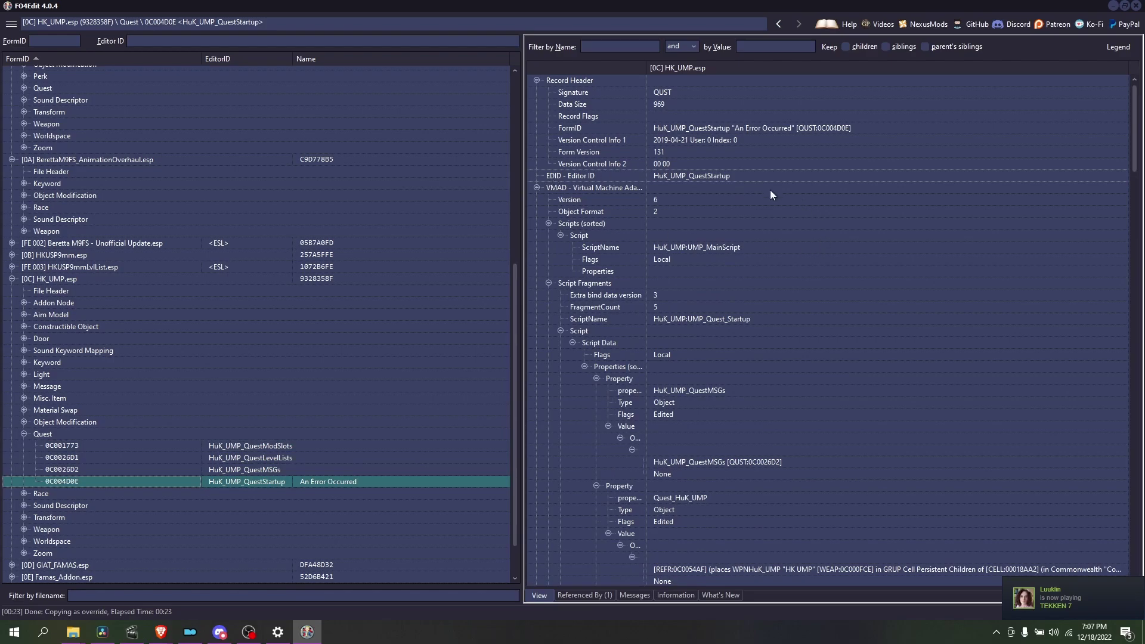
right_click(691, 186)
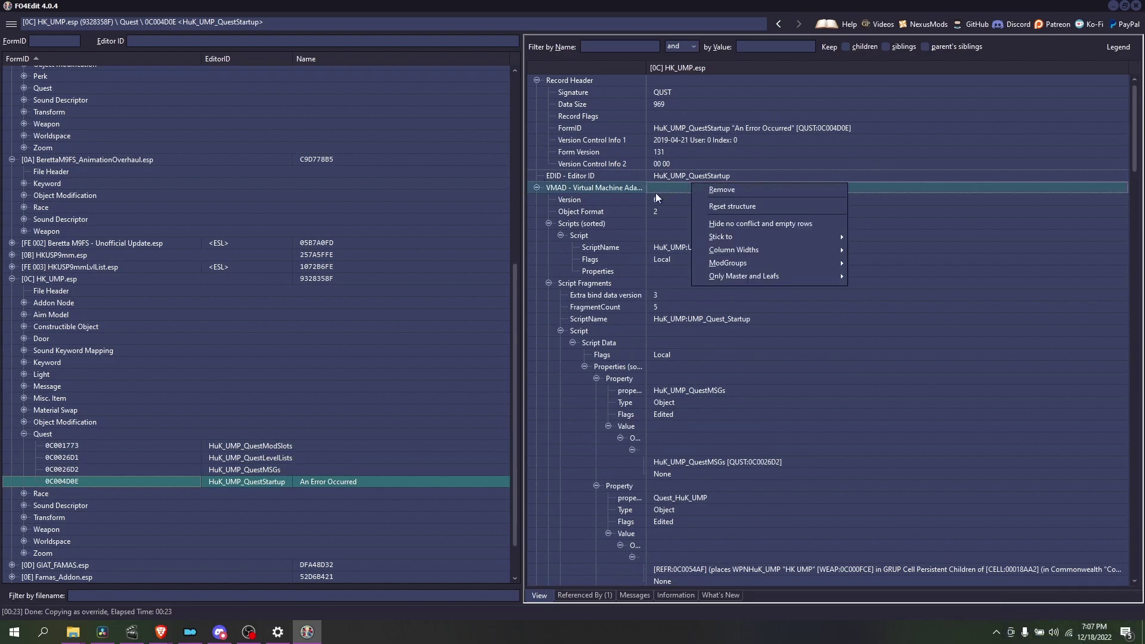
- Compare the HuK_UMP_QuestLevelLists script properties with the HuK_UMP_QuestMSGs and HuK_UMP_QuestModSlots records
left_click(298, 469)
left_click(291, 457)
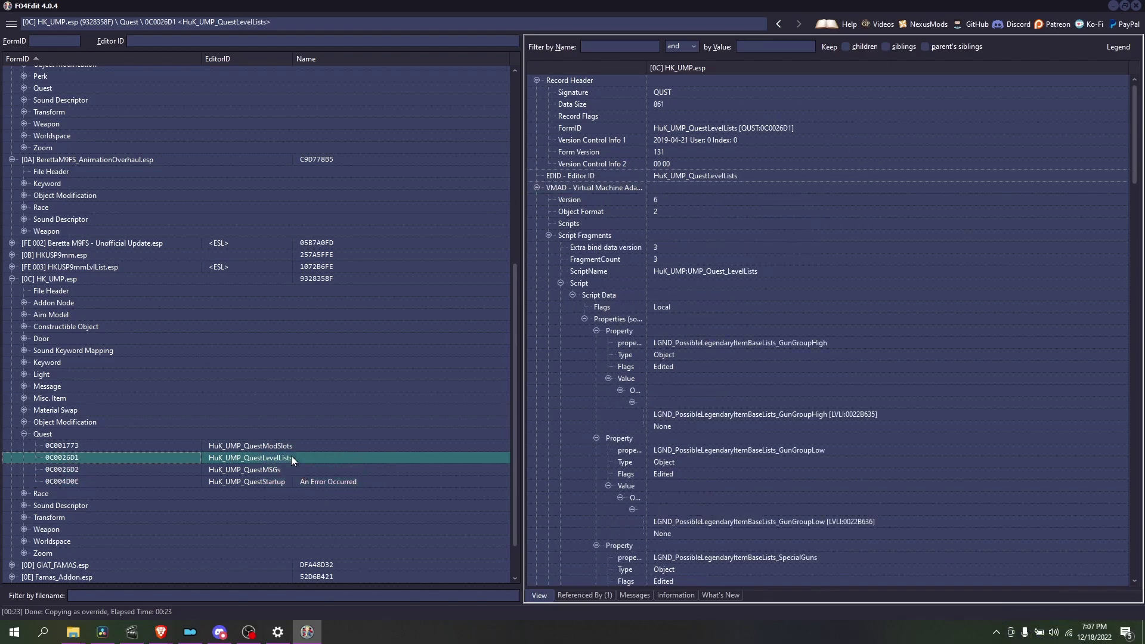
left_click(292, 448)
left_click(220, 457)
left_click(340, 469)
left_click(293, 458)
- Check the HK_UMP.esp header, review its level list, message and startup quests again, and collapse the plugin
left_click(51, 279)
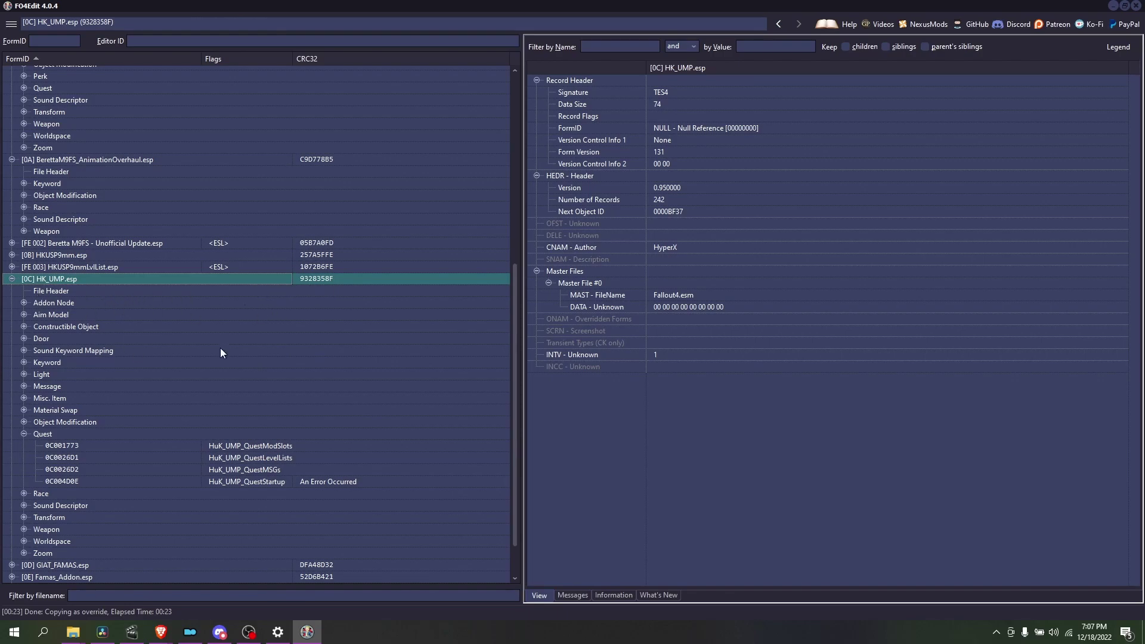
left_click(281, 459)
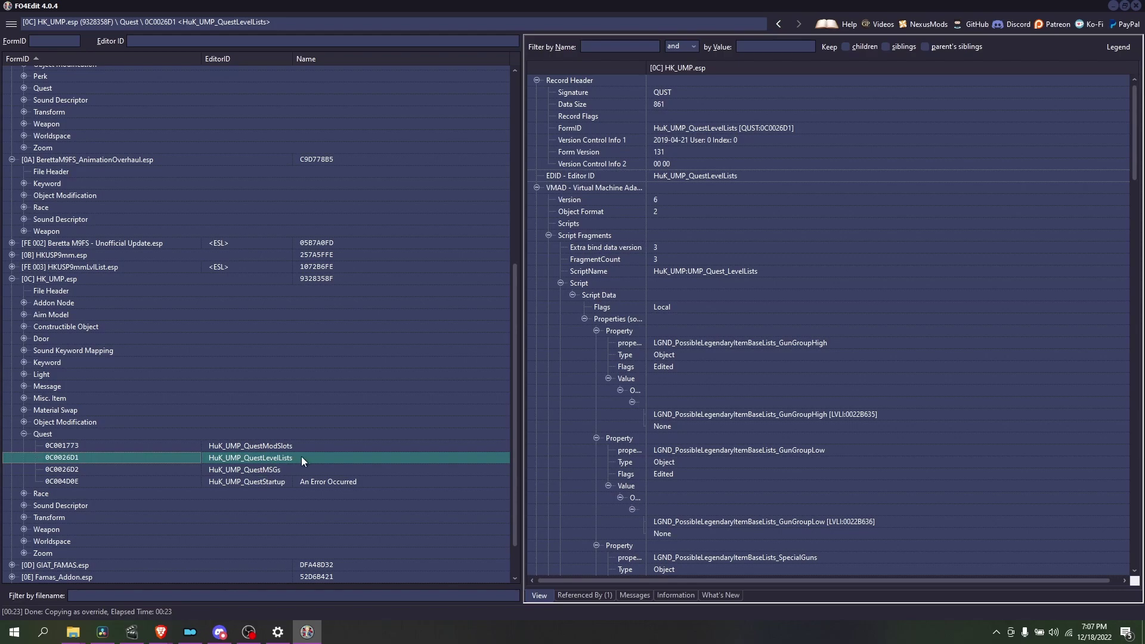
left_click(269, 471)
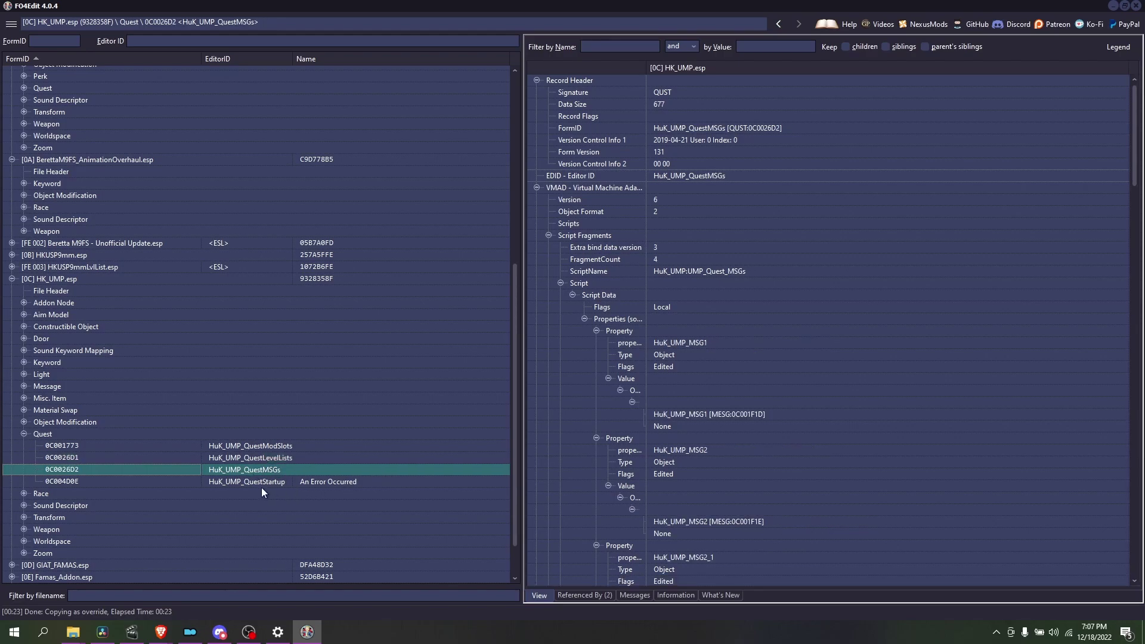
left_click(310, 483)
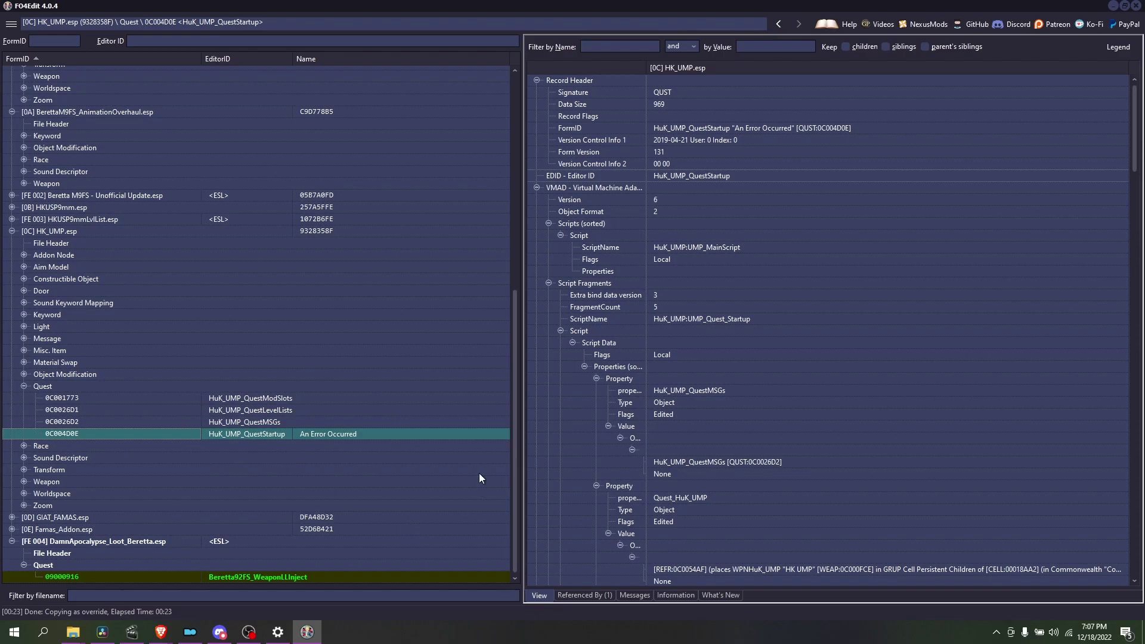
left_click(12, 230)
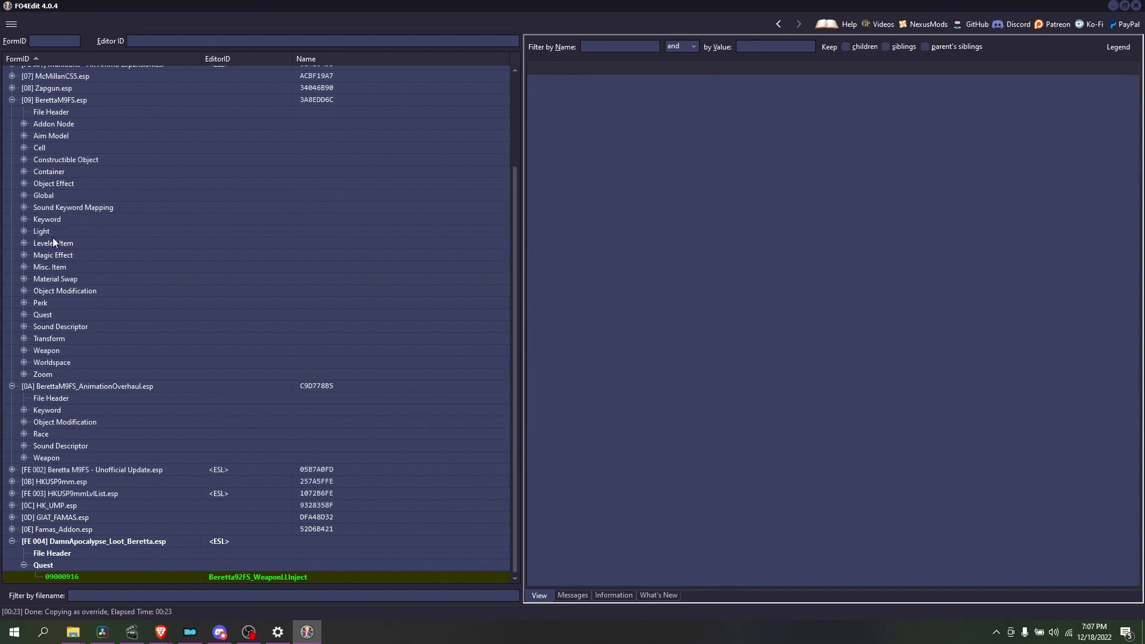
- Expand GIAT_FAMAS.esp and Famas_Addon.esp, and inspect the addon's file header and its MAS Bayonet weapon record
left_click(12, 517)
scroll(70, 512, "down", 3)
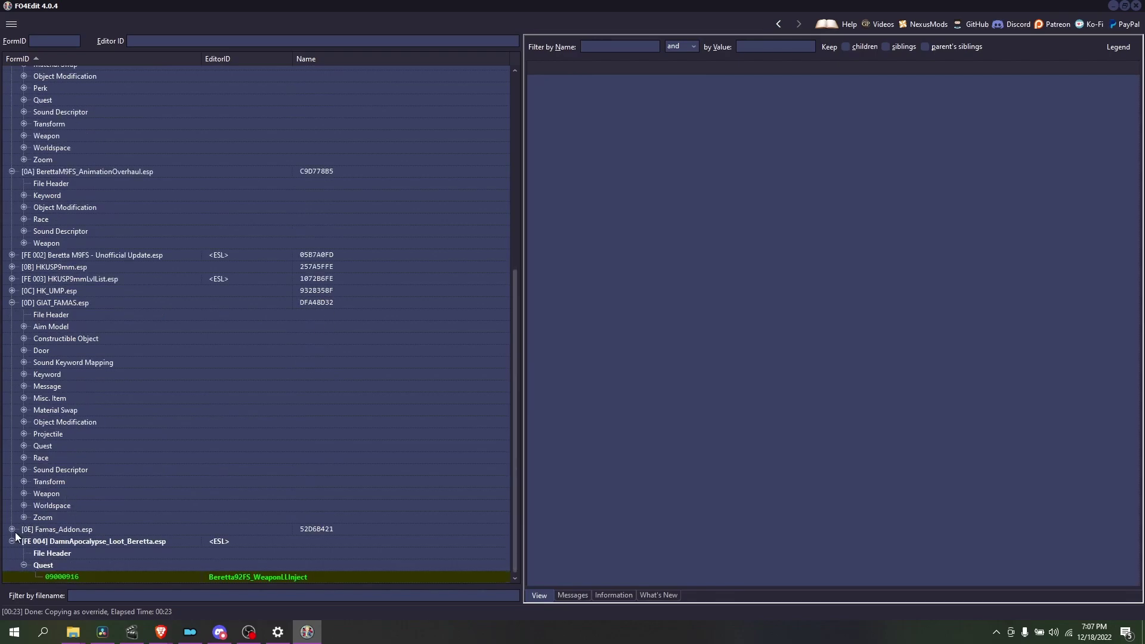
left_click(61, 469)
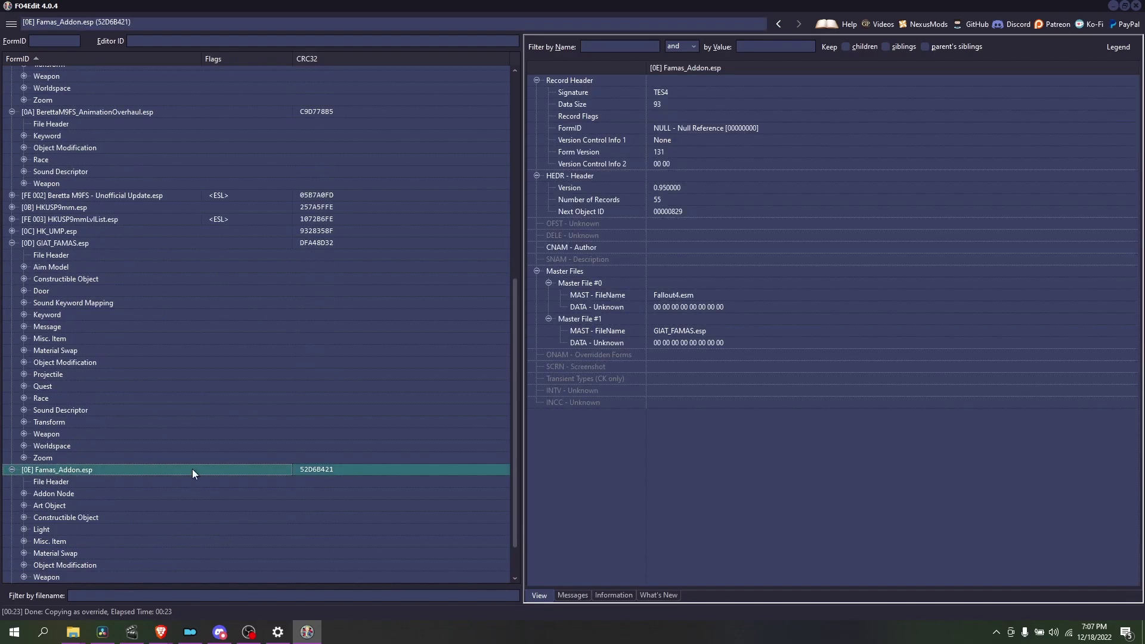
left_click(23, 577)
left_click(23, 581)
scroll(271, 500, "up", 3)
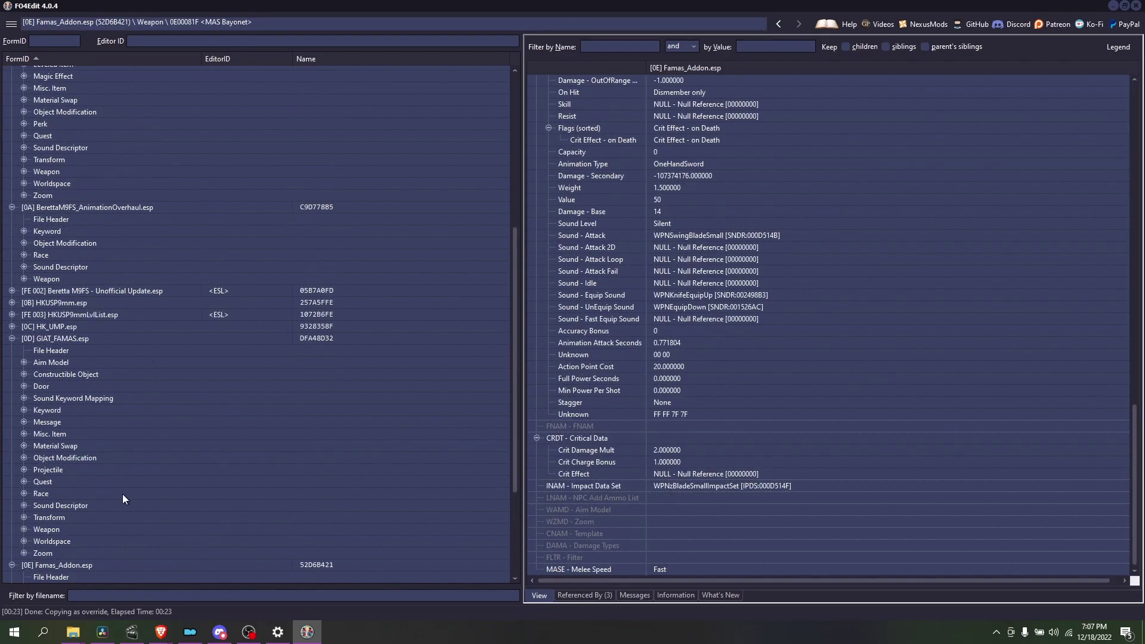
scroll(124, 493, "down", 4)
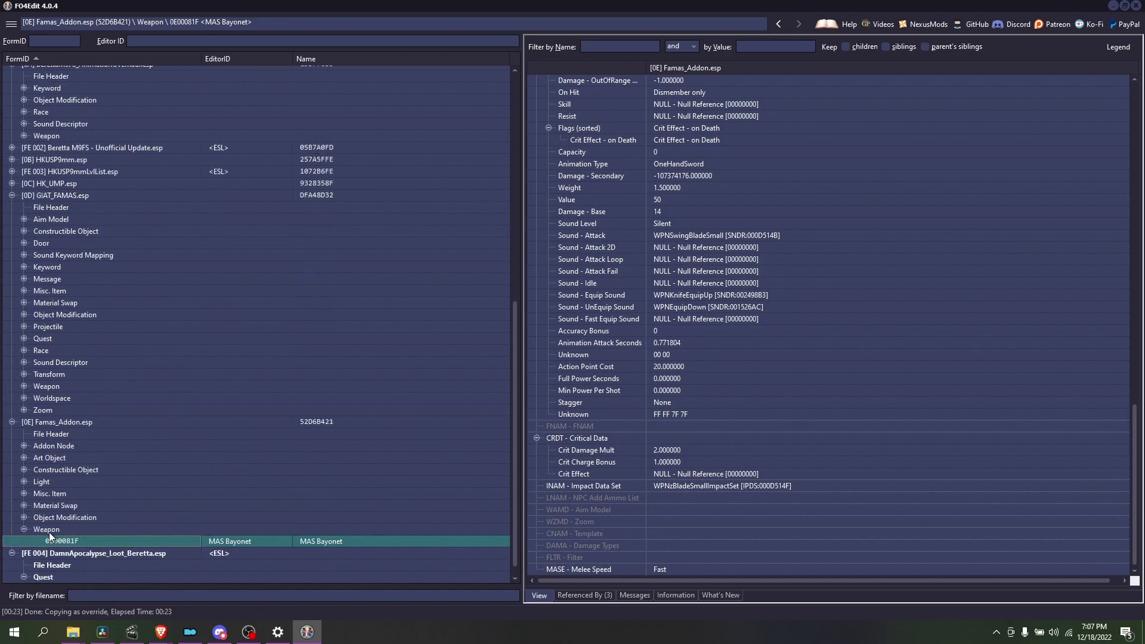
- Expand Famas_Addon.esp's Object Modification group and compare its Marksman's F1 stock, STANAG Quick Eject magazine and Standard F1 stock overrides with GIAT_FAMAS.esp
left_click(24, 518)
left_click(270, 432)
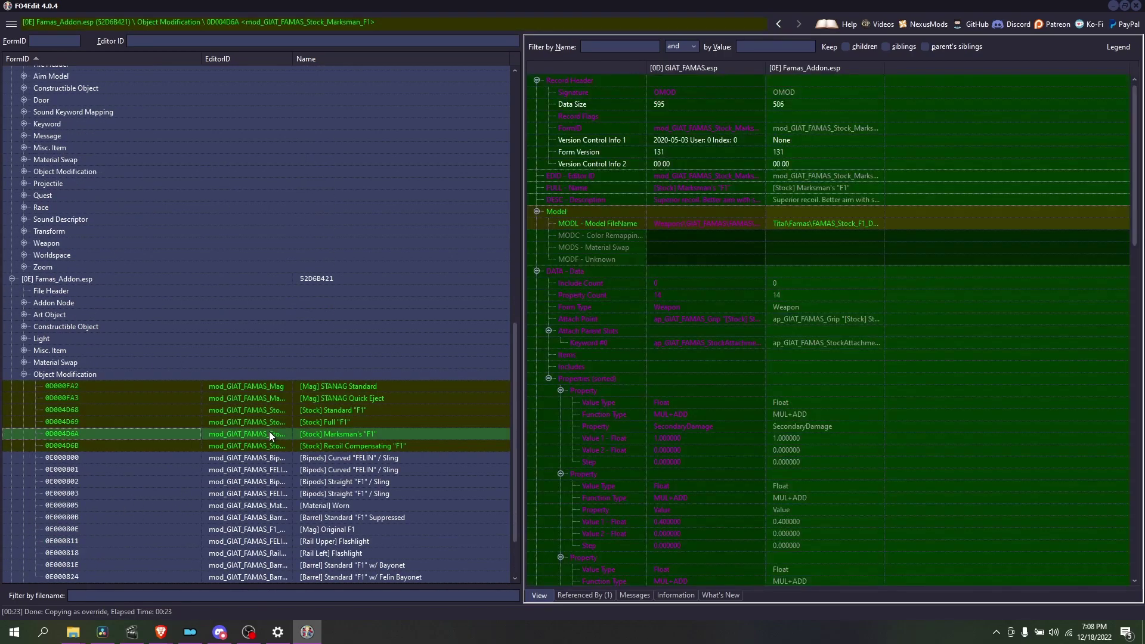
left_click(284, 397)
scroll(809, 345, "down", 10)
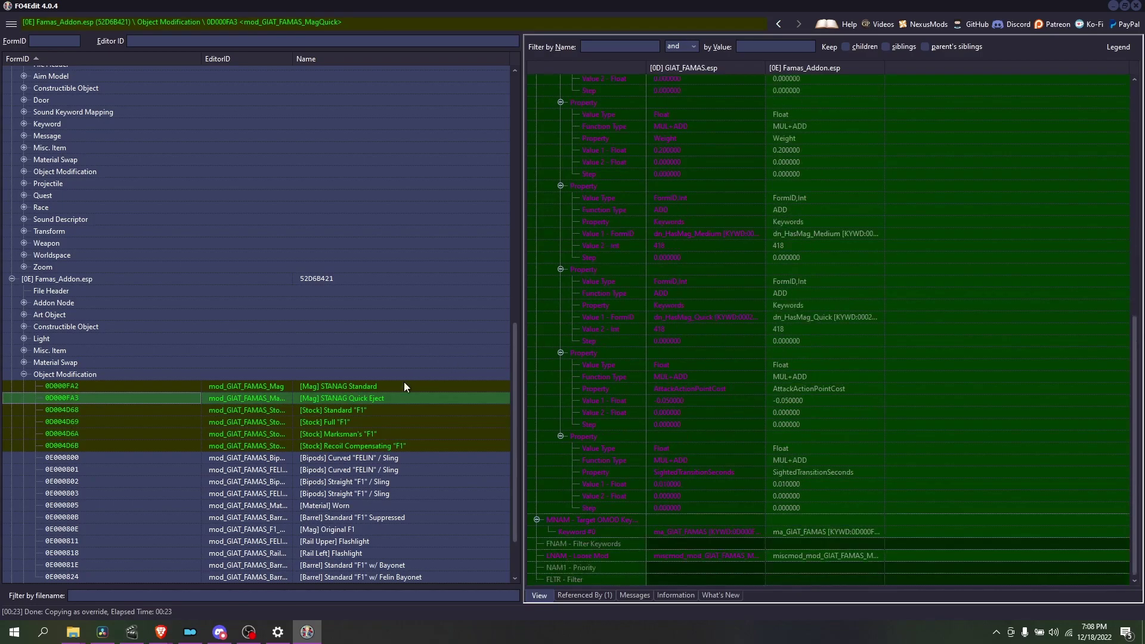
left_click(398, 414)
scroll(556, 521, "down", 10)
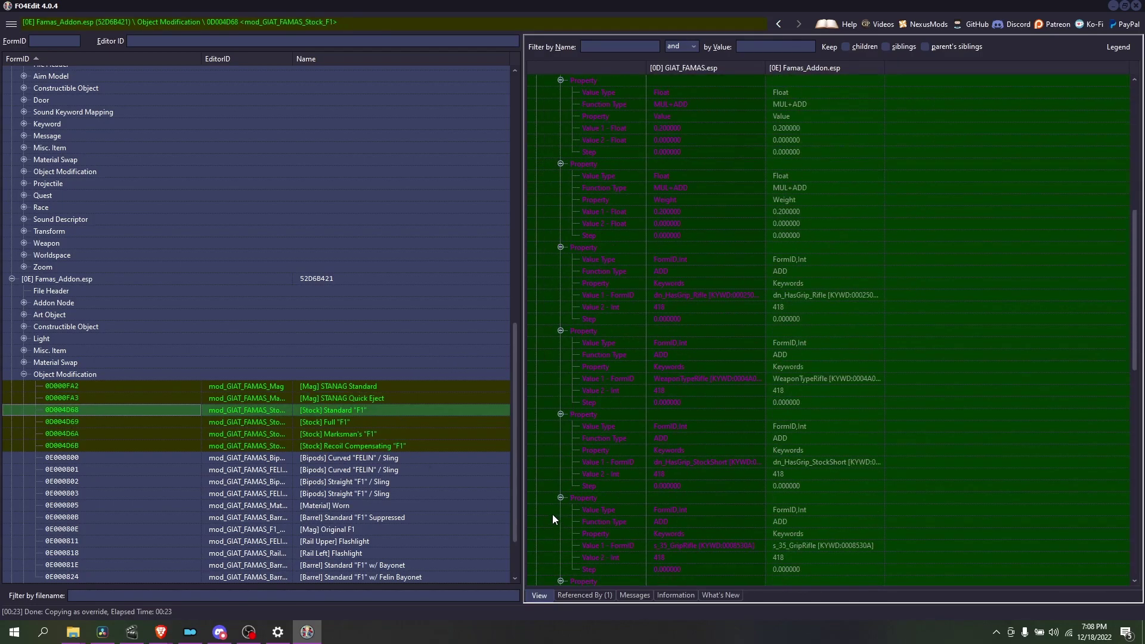
- Compare the addon's Marksman's F1 stock override with GIAT_FAMAS.esp, and expand Material Swap to compare the Material_GIAT_FAMAS_TAN record
scroll(311, 423, "down", 2)
left_click(460, 362)
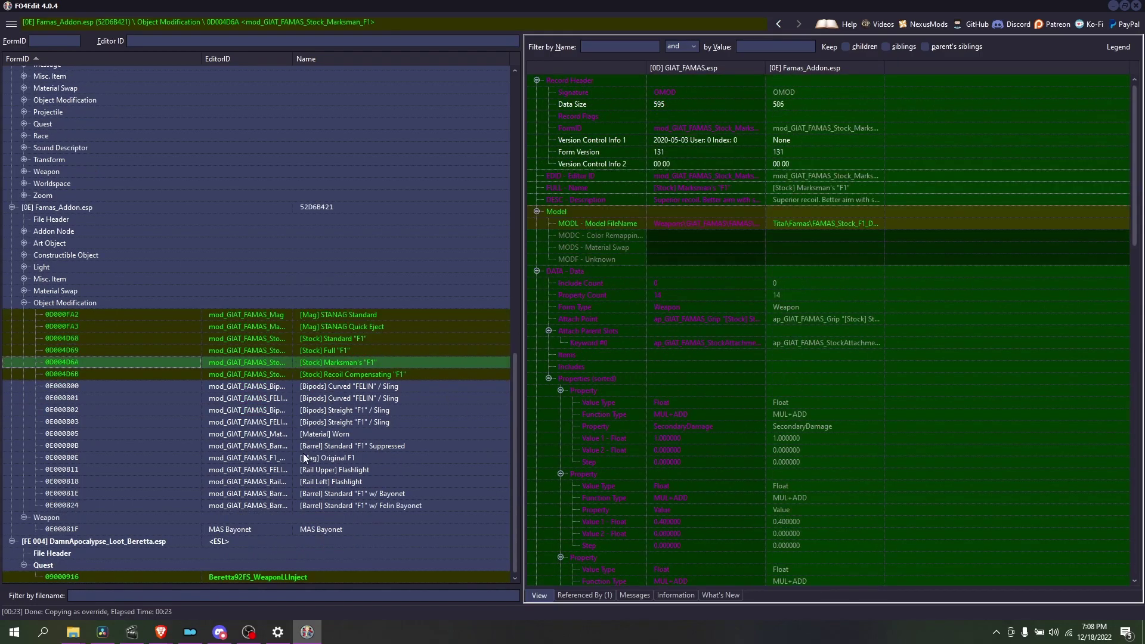
left_click(24, 291)
left_click(328, 304)
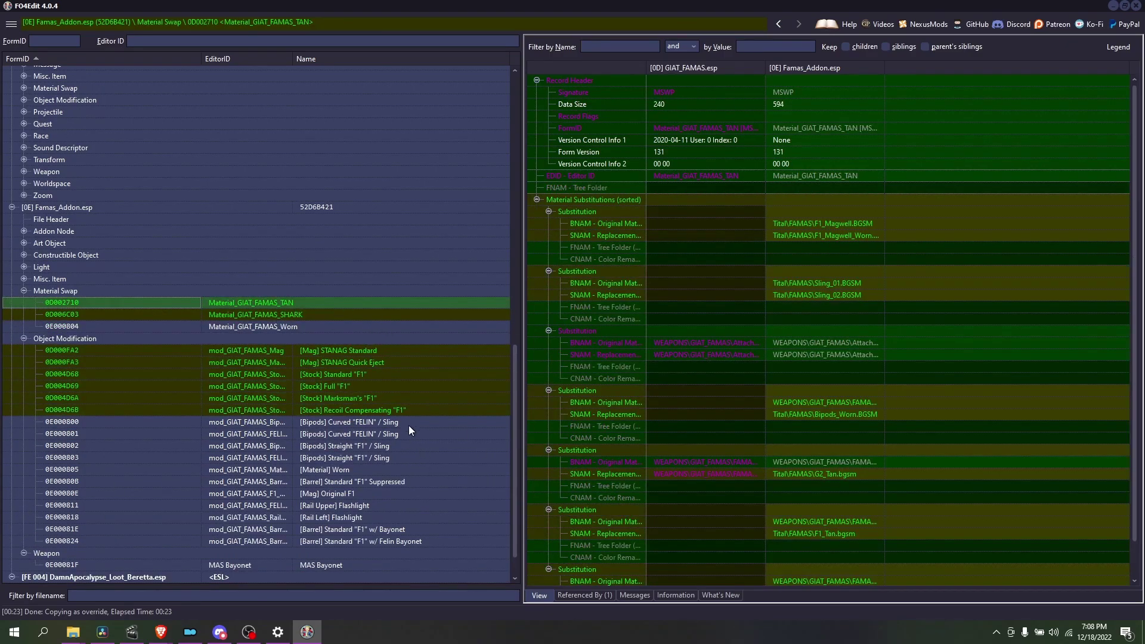
- Expand Famas_Addon.esp's Misc. Item, Light and Constructible Object groups and inspect the co_mod_GIAT_FAMAS_Material_Shark record
scroll(409, 429, "down", 1)
double_click(144, 245)
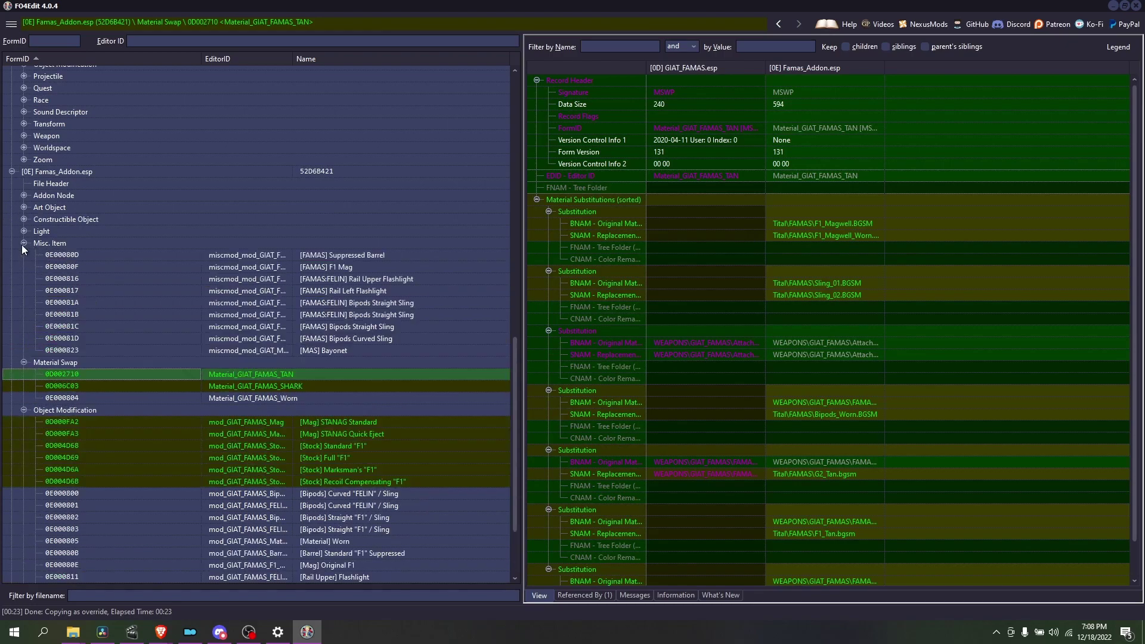
left_click(27, 233)
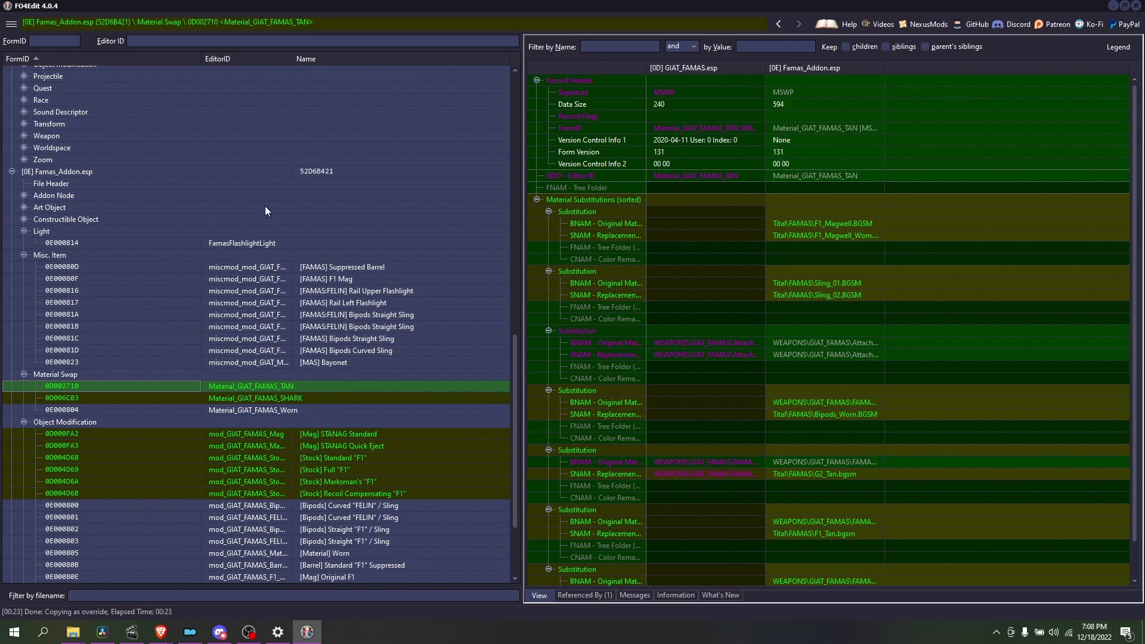
left_click(24, 219)
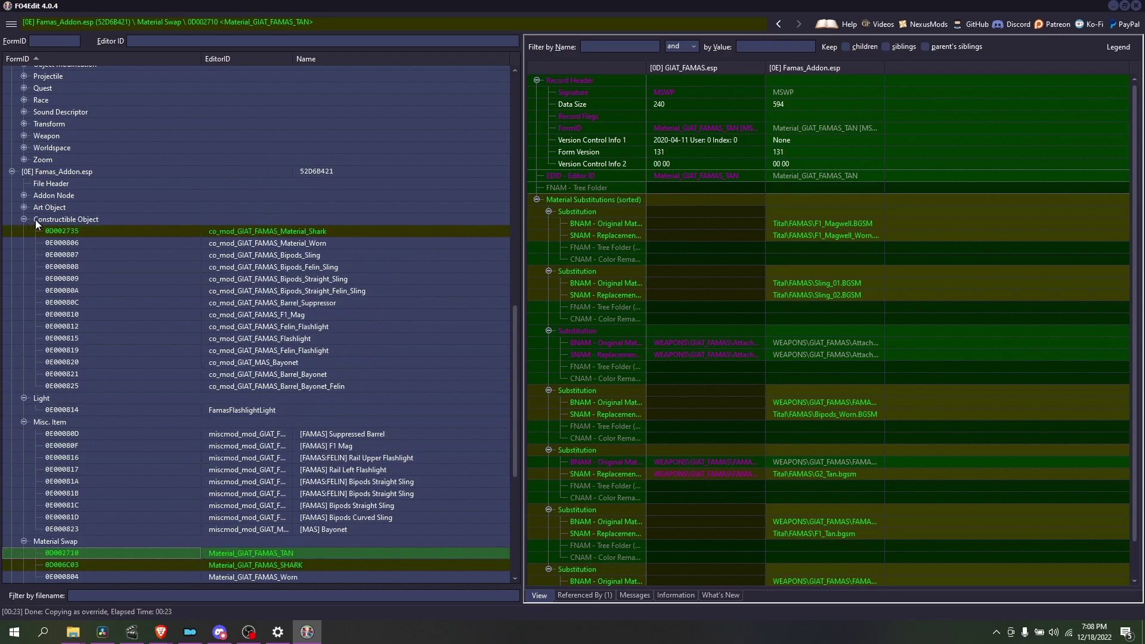
left_click(343, 233)
- Collapse Famas_Addon.esp's Constructible Object, Light, Misc. Item, Material Swap and Object Modification groups
left_click(36, 219)
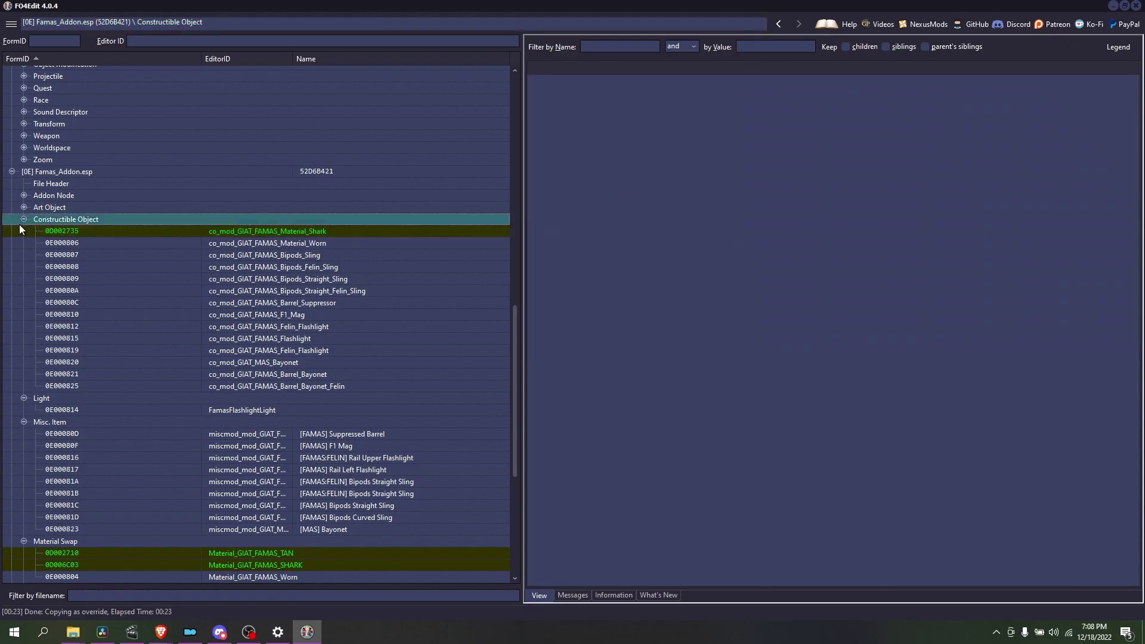
left_click(24, 220)
left_click(24, 231)
left_click(24, 255)
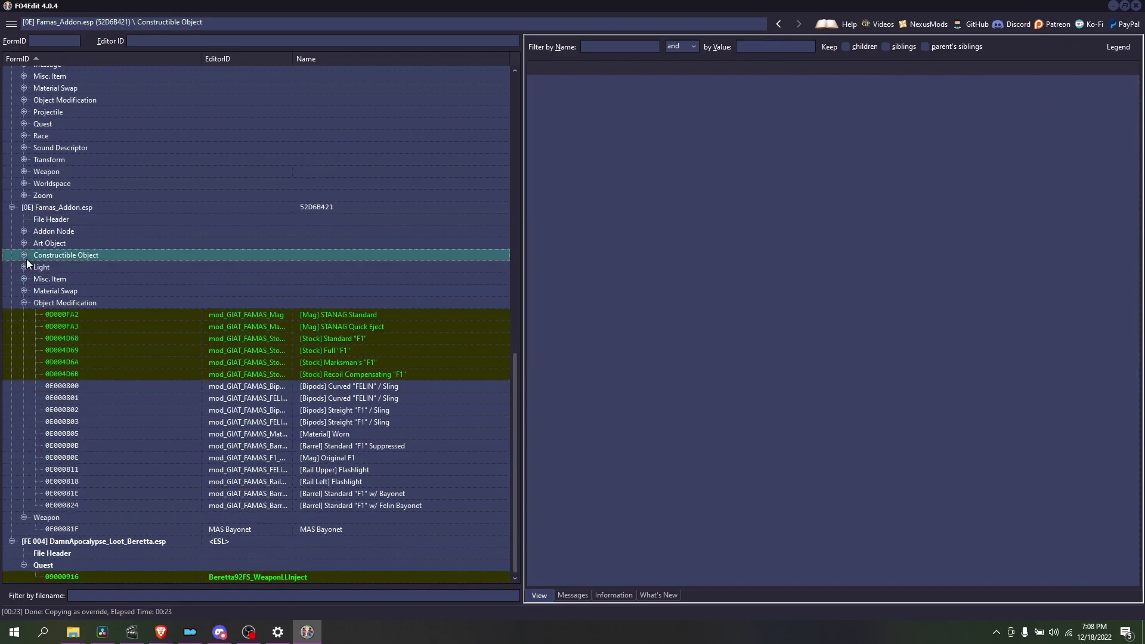
left_click(23, 303)
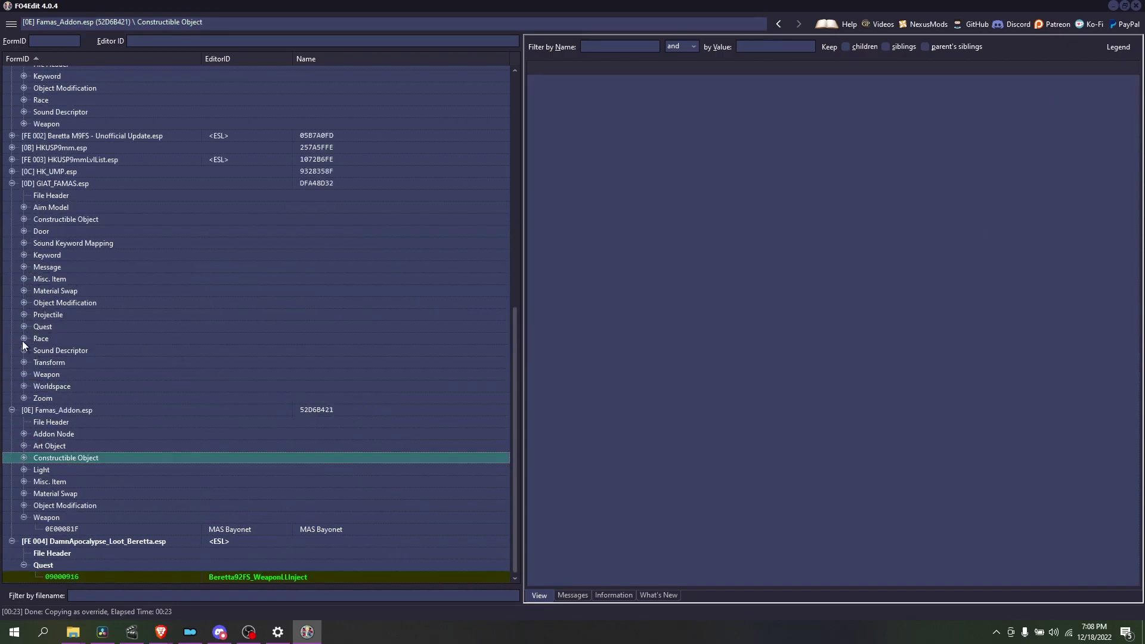
- Copy GIAT_FAMAS_Quest_FirstStart from GIAT_FAMAS.esp's Quest group as an override into a new ESL-flagged plugin named dummy
left_click(24, 326)
left_click(314, 359)
left_click(313, 354)
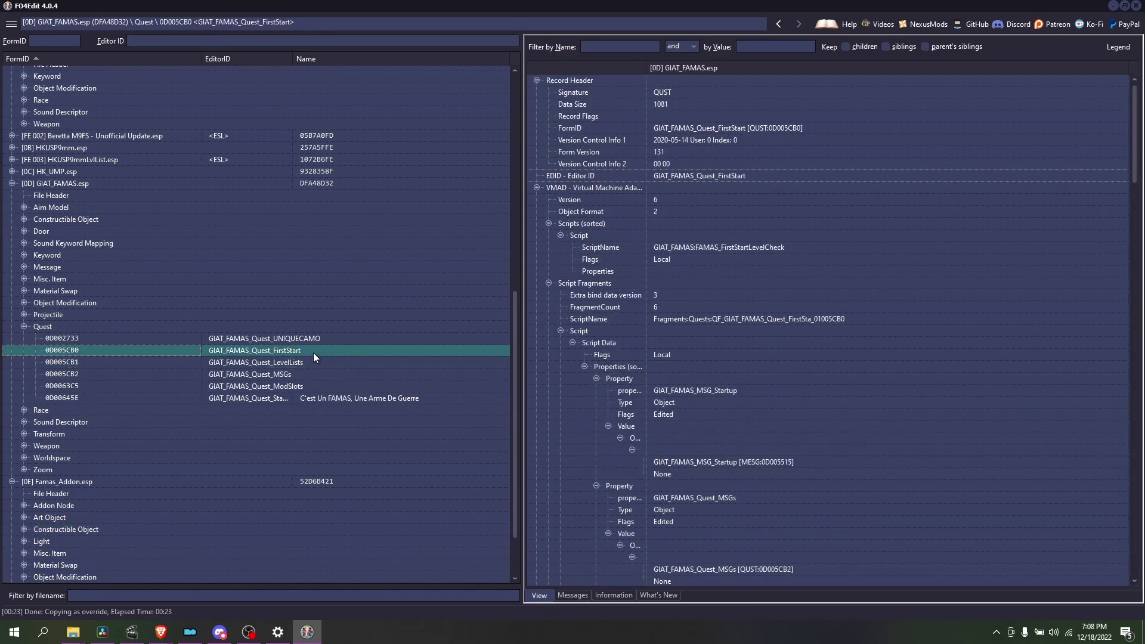
right_click(313, 353)
left_click(398, 269)
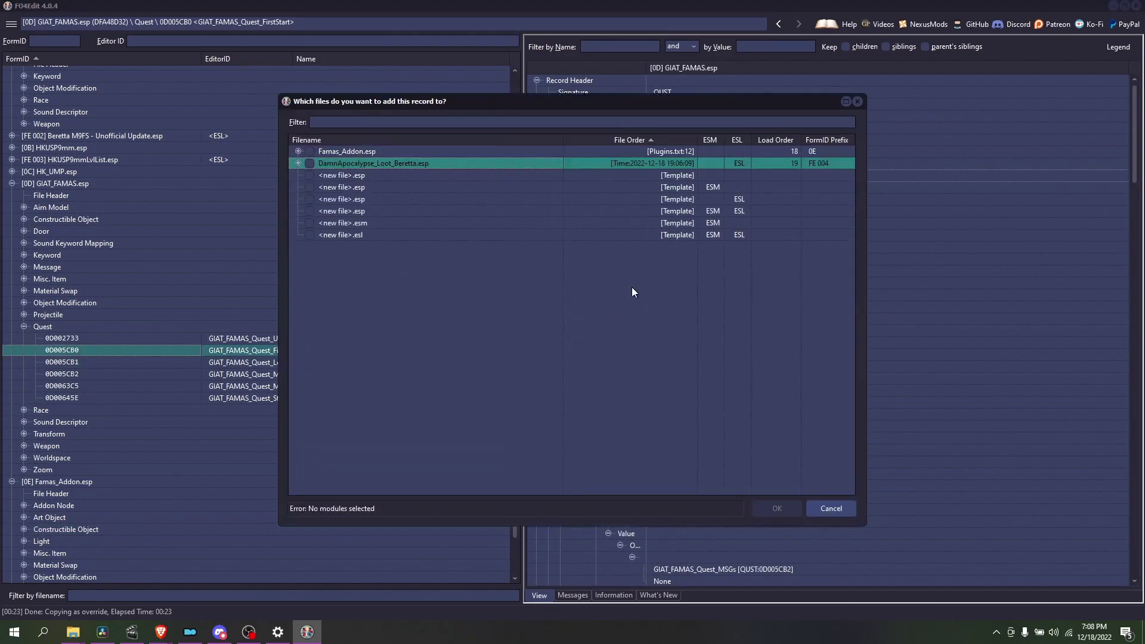
left_click(423, 195)
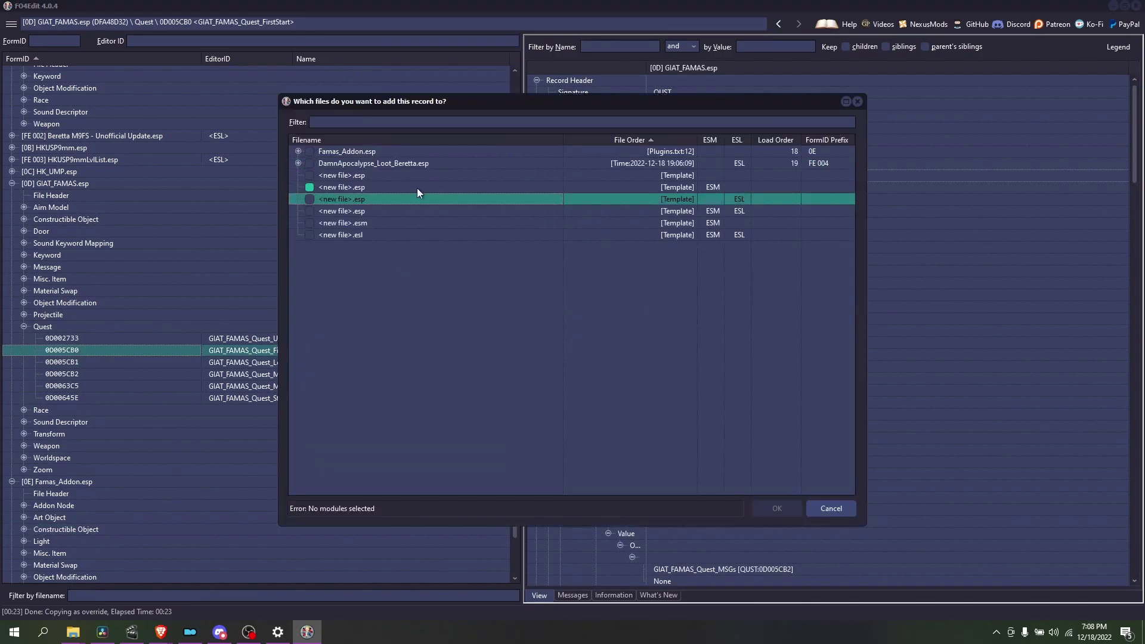
left_click(310, 199)
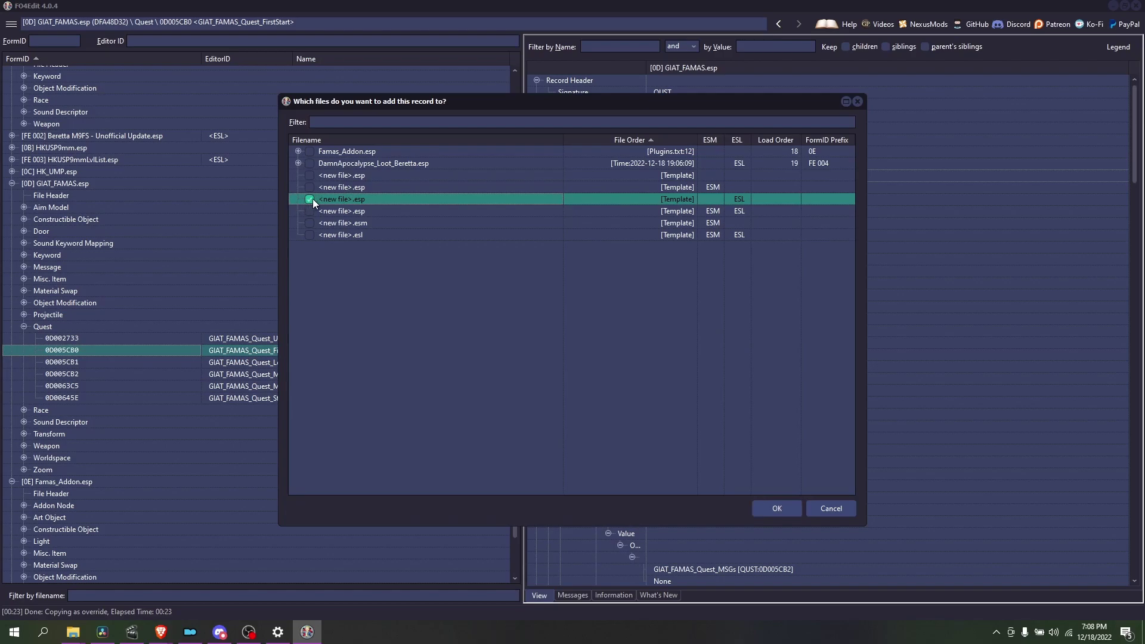
left_click(775, 510)
type("dummy")
key("Return")
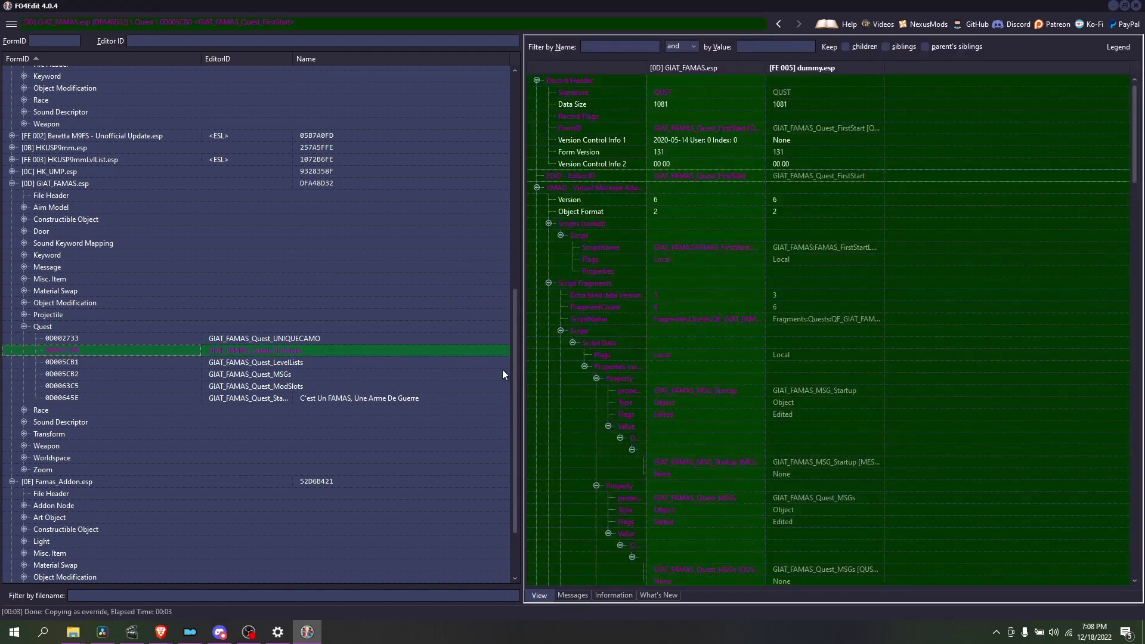
- Compare GIAT_FAMAS_Quest_FirstStart with GIAT_FAMAS_Quest_LevelLists, and review the FirstStart override's script properties and fragments
left_click(300, 363, "ctrl")
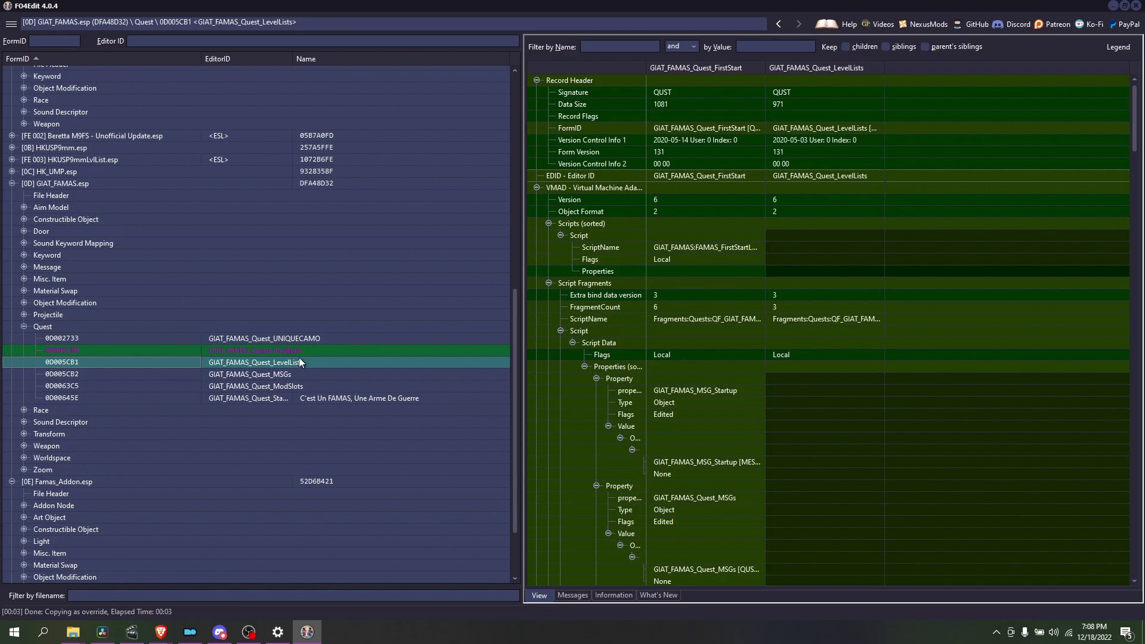
left_click(374, 345)
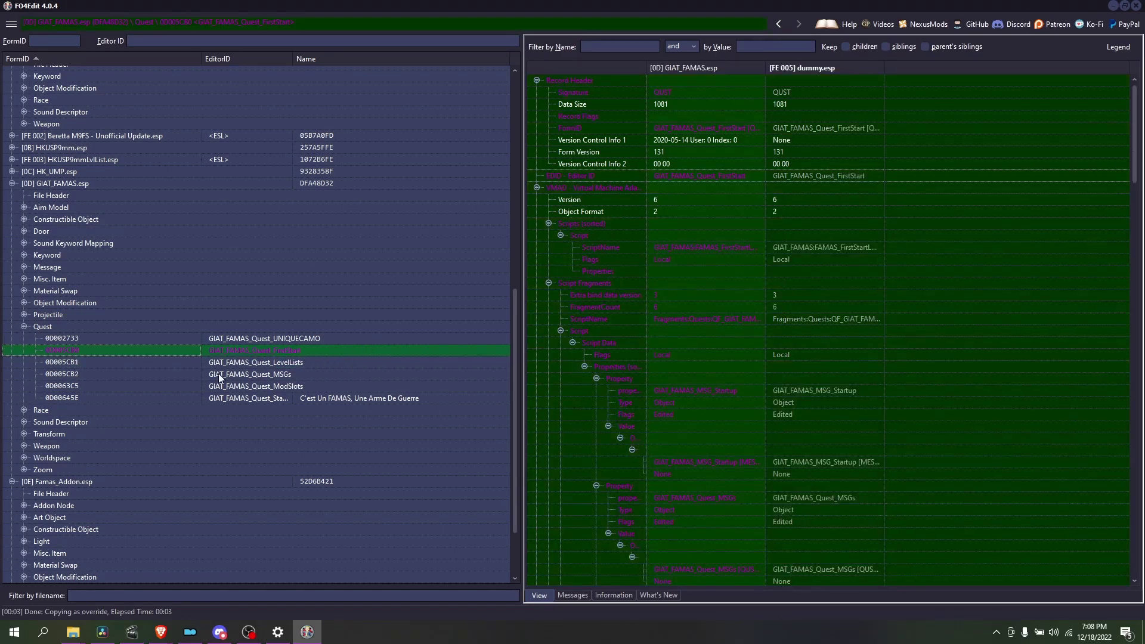
scroll(745, 412, "down", 8)
scroll(743, 399, "down", 11)
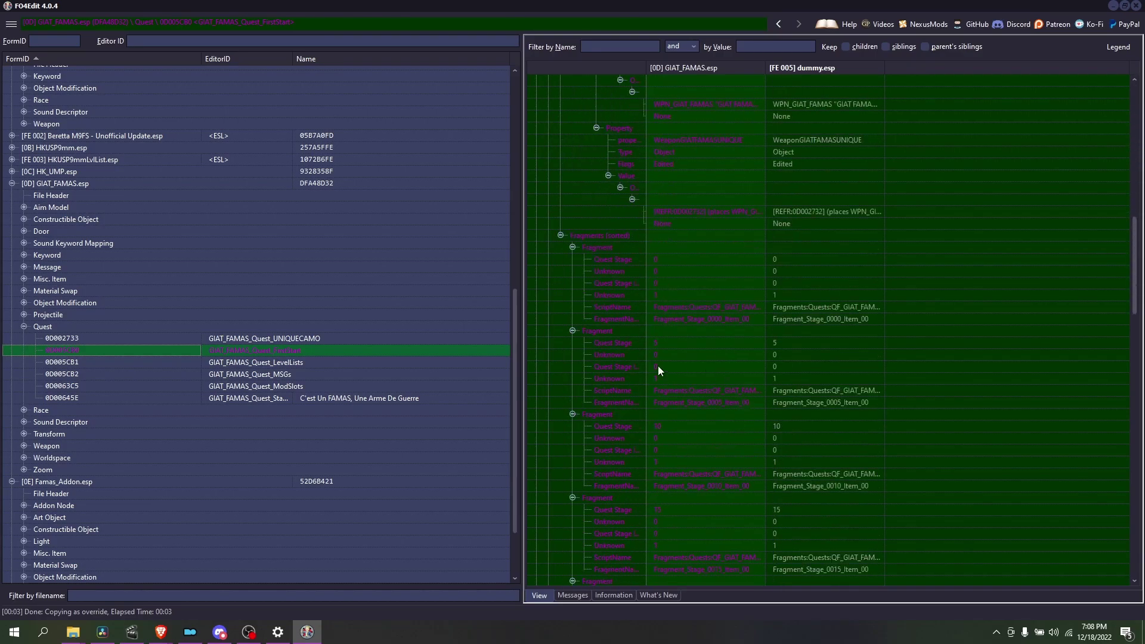
- Copy the GIAT_FAMAS LevelLists, MSGs and Startup quests, together with FirstStart, as overrides into dummy.esp
left_click(277, 373, "ctrl")
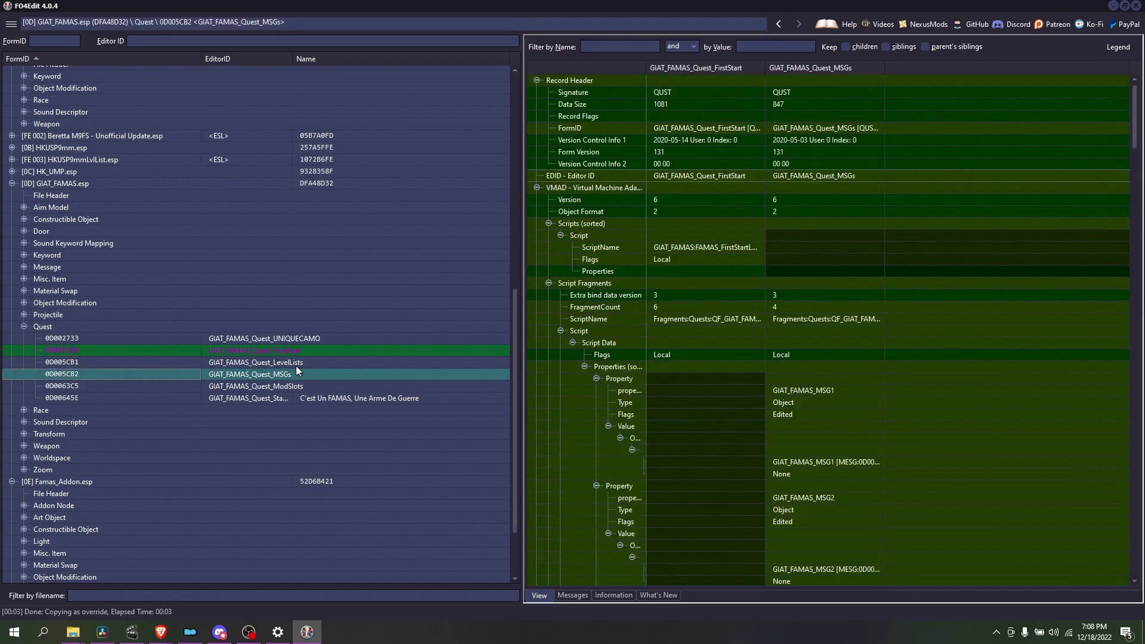
left_click(312, 361, "ctrl")
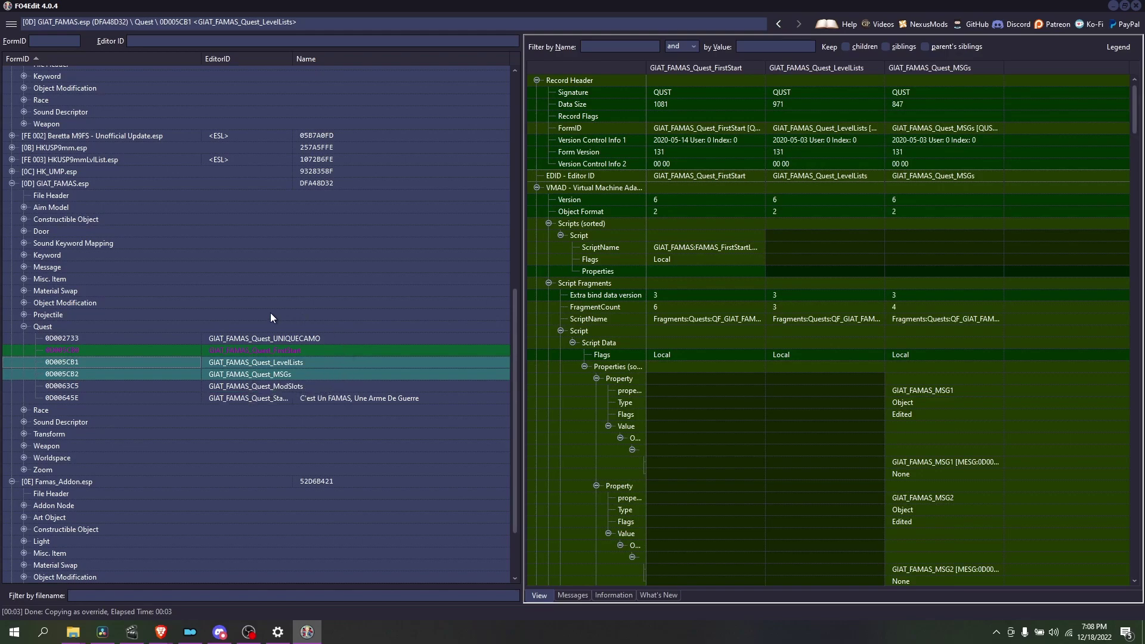
left_click(227, 398, "ctrl")
right_click(301, 398)
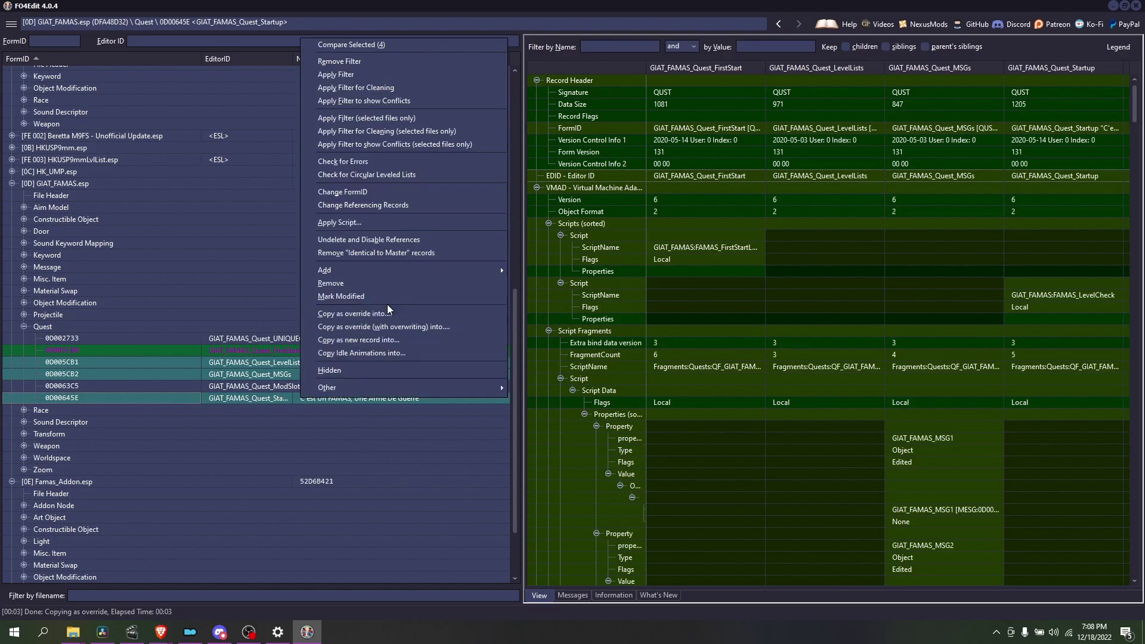
left_click(374, 314)
left_click(309, 187)
left_click(309, 187)
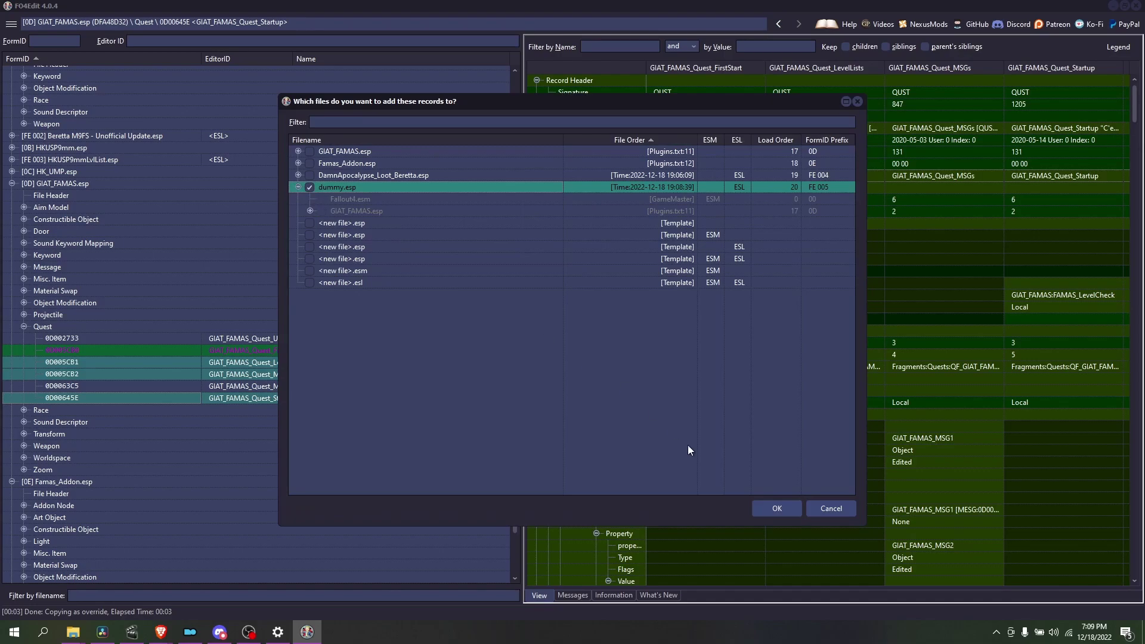
left_click(777, 509)
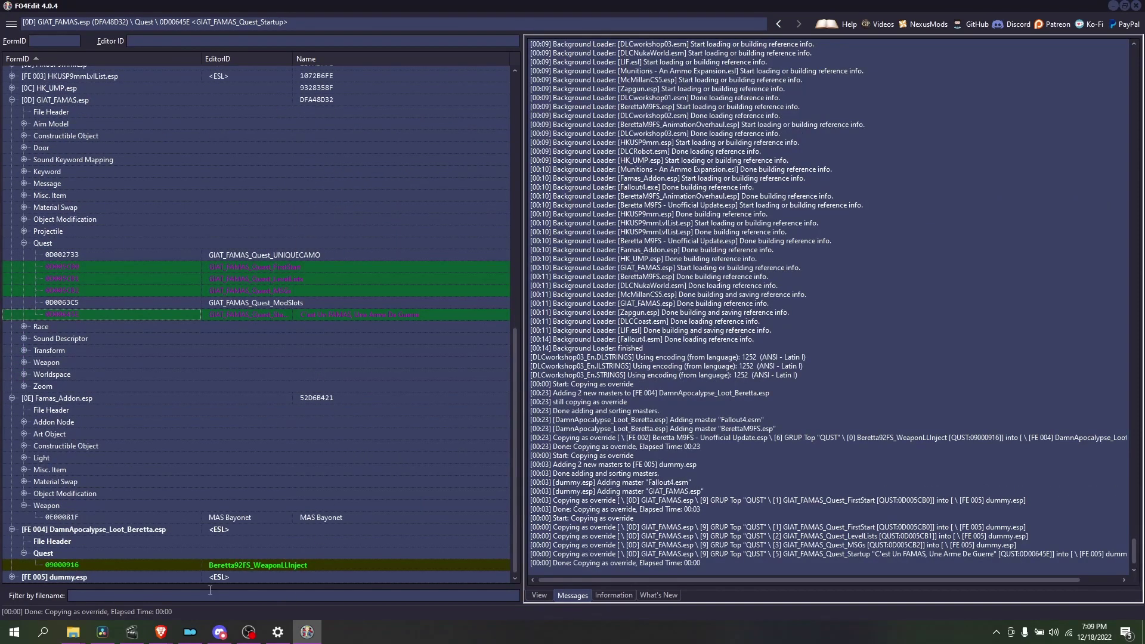
- Expand dummy.esp and its Quest group, and inspect the VMAD data of the GIAT_FAMAS_Quest_LevelLists override
left_click(14, 577)
left_click(22, 576)
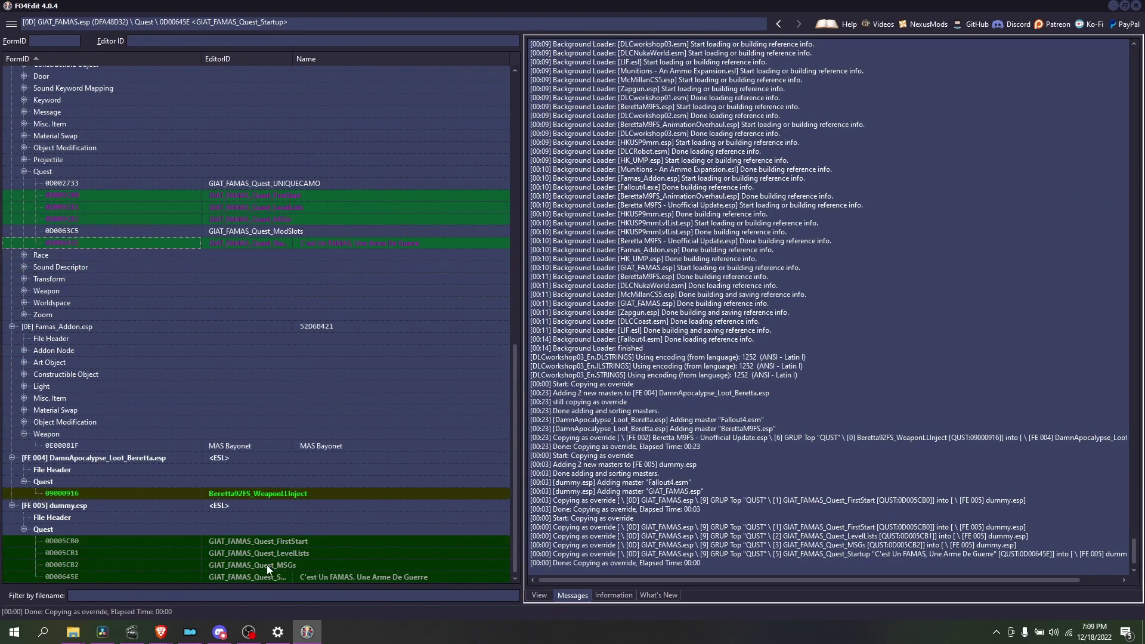
left_click(276, 574)
left_click(306, 555)
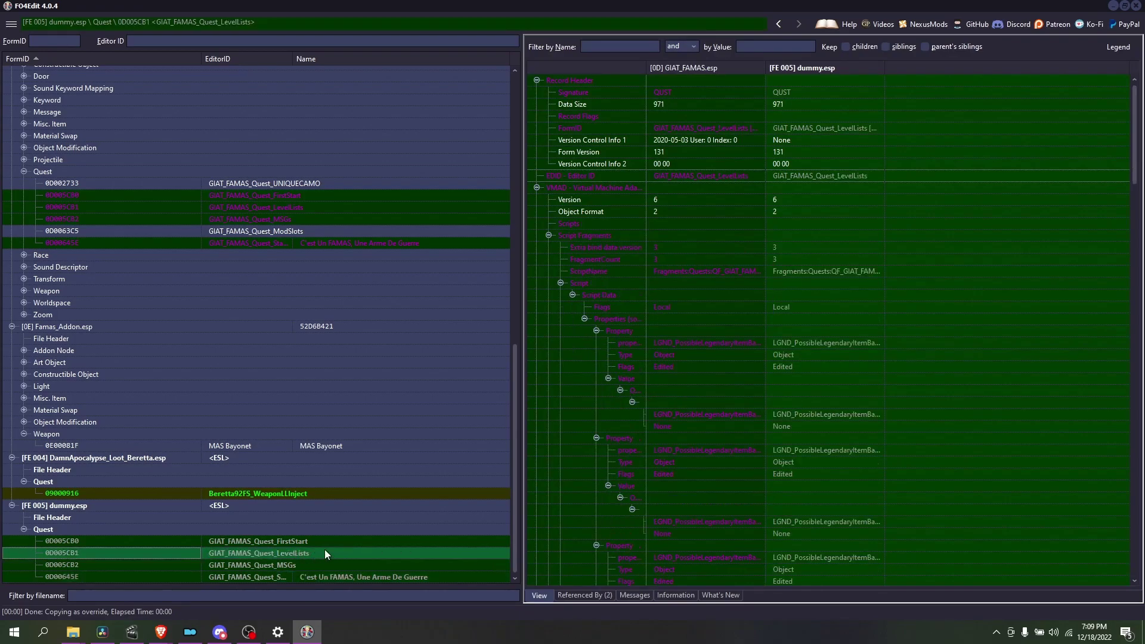
right_click(792, 194)
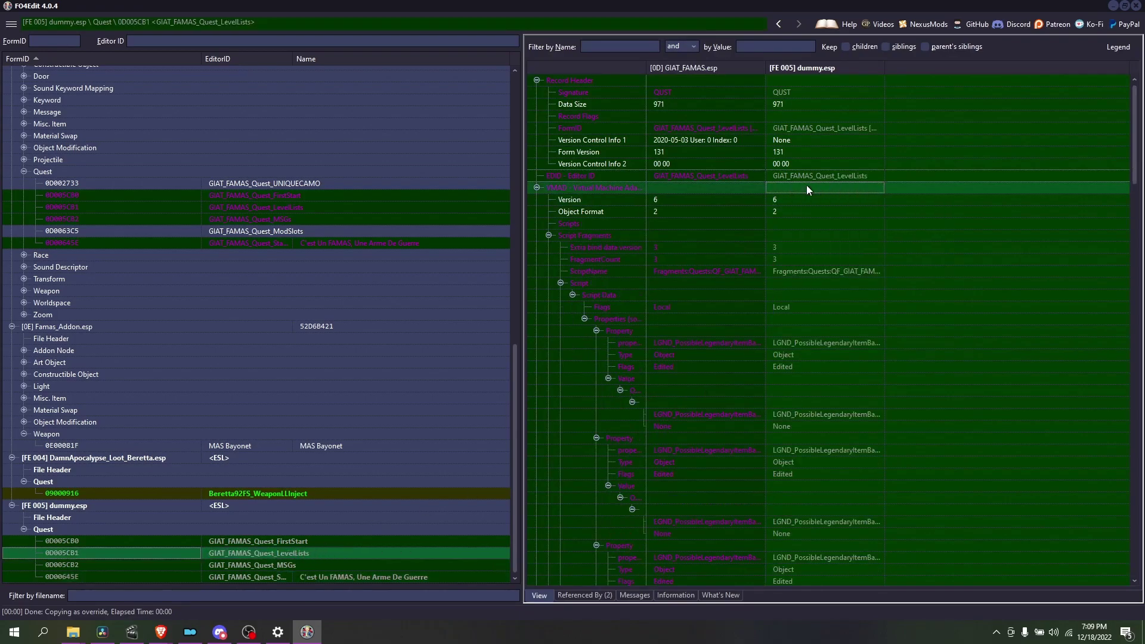
right_click(806, 186)
- Remove the DNAM - General data from dummy.esp's GIAT_FAMAS_Quest_FirstStart override
left_click(284, 541)
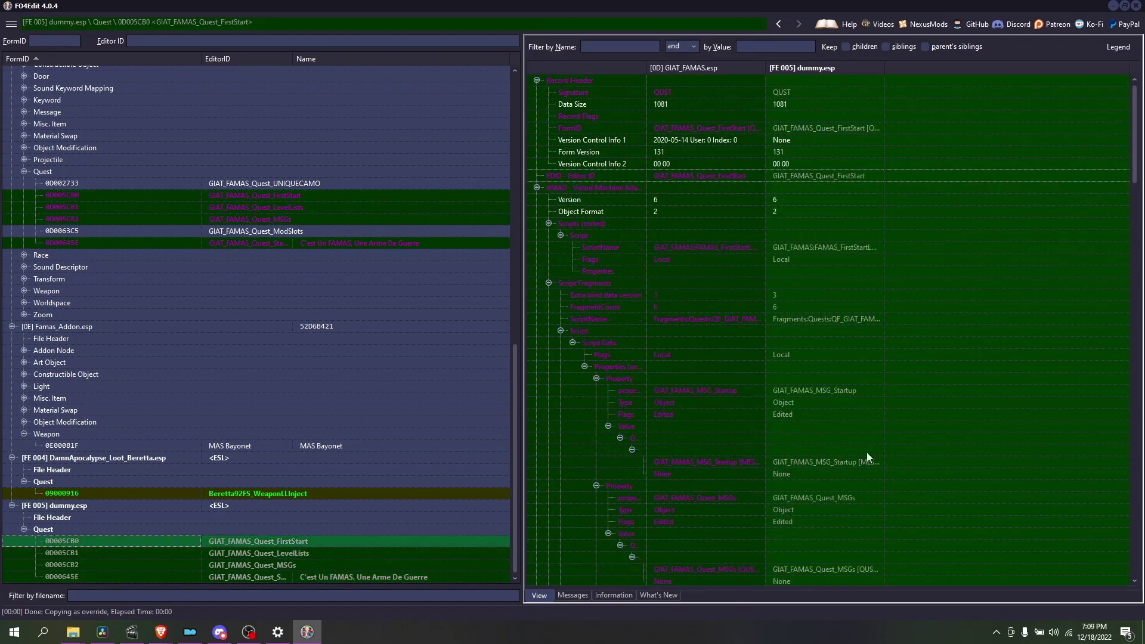
scroll(1112, 507, "down", 10)
scroll(1111, 508, "up", 10)
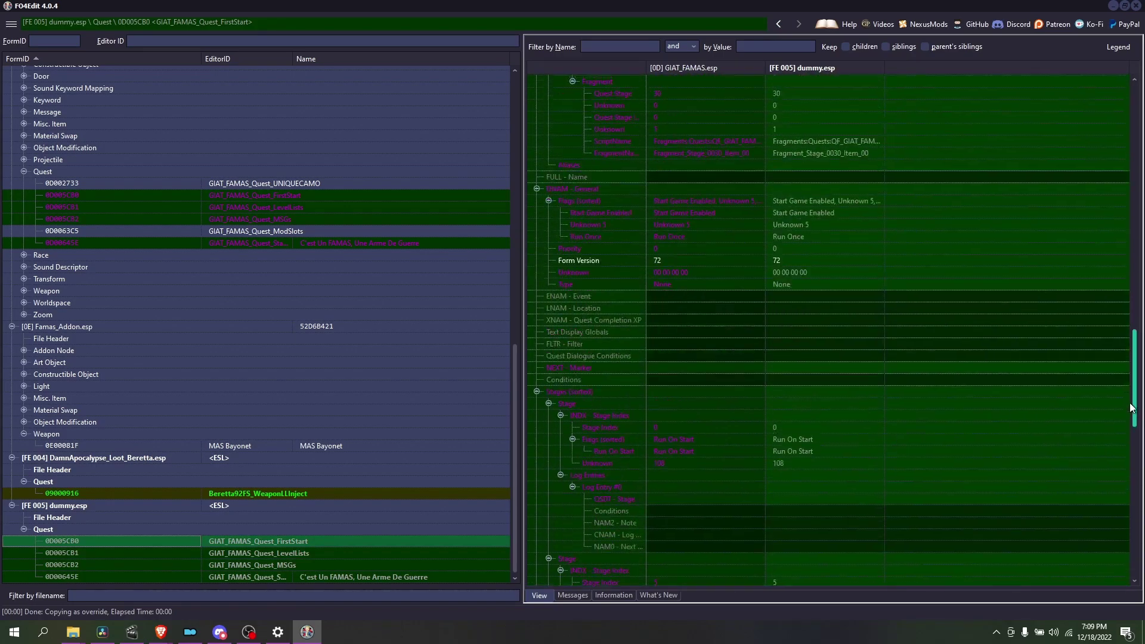
right_click(825, 292)
left_click(822, 297)
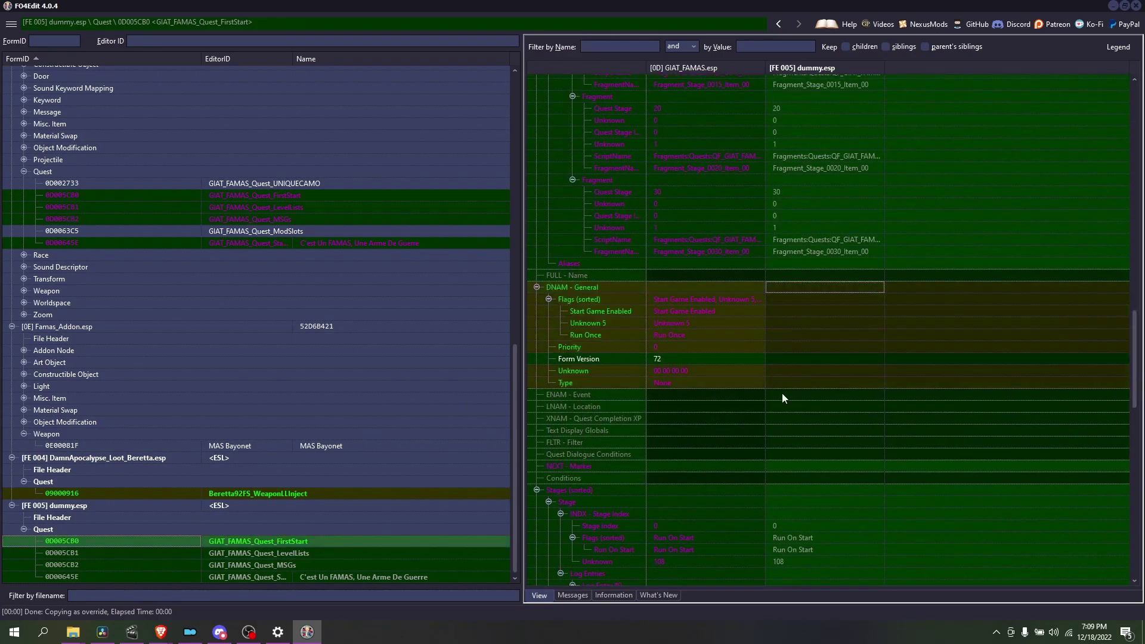
right_click(827, 287)
left_click(610, 309)
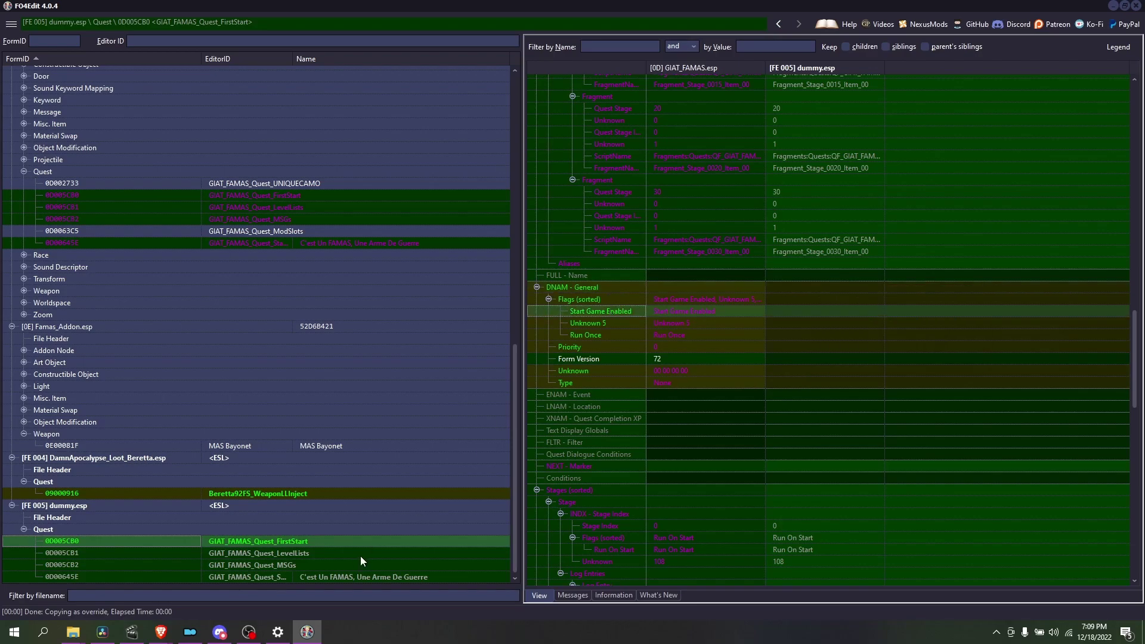
- Remove the DNAM - General data from dummy.esp's GIAT_FAMAS_Quest_MSGs override
left_click(316, 566)
left_click_drag(1134, 136, 1140, 325)
right_click(828, 296)
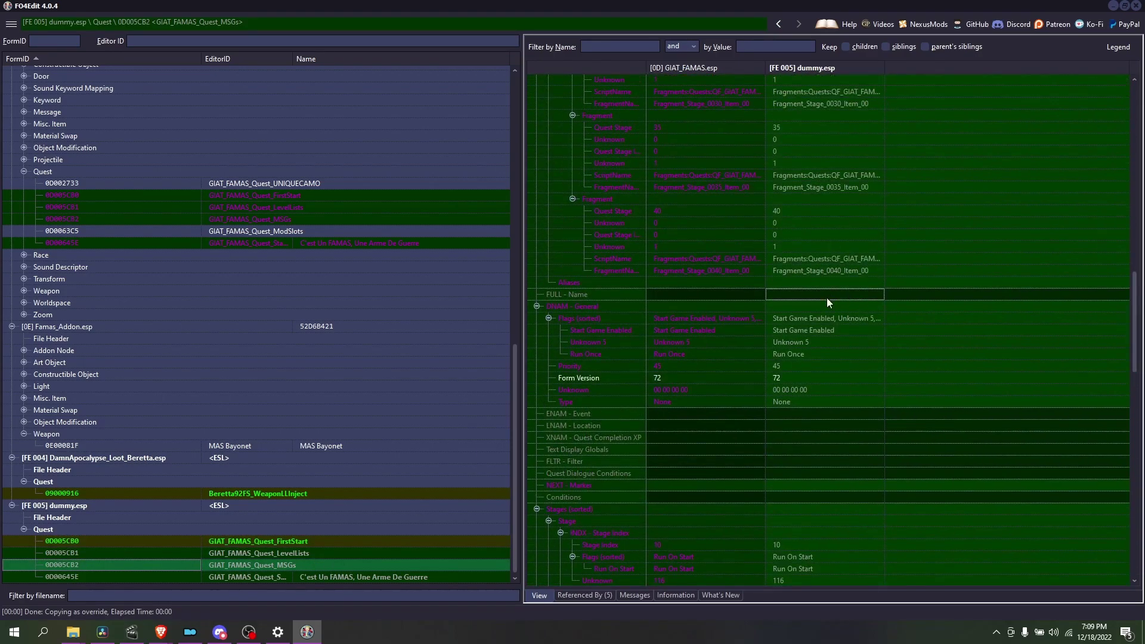
right_click(826, 306)
left_click(819, 316)
- Remove the DNAM - General data from dummy.esp's GIAT_FAMAS_Quest_Startup override
left_click(339, 579)
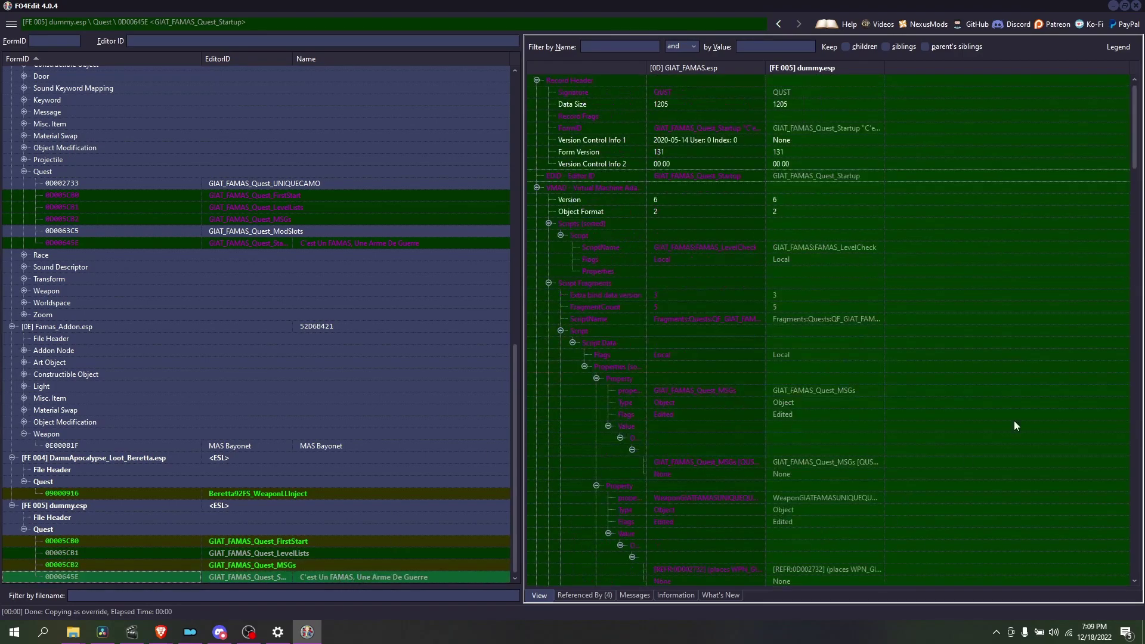
left_click_drag(1132, 144, 1133, 498)
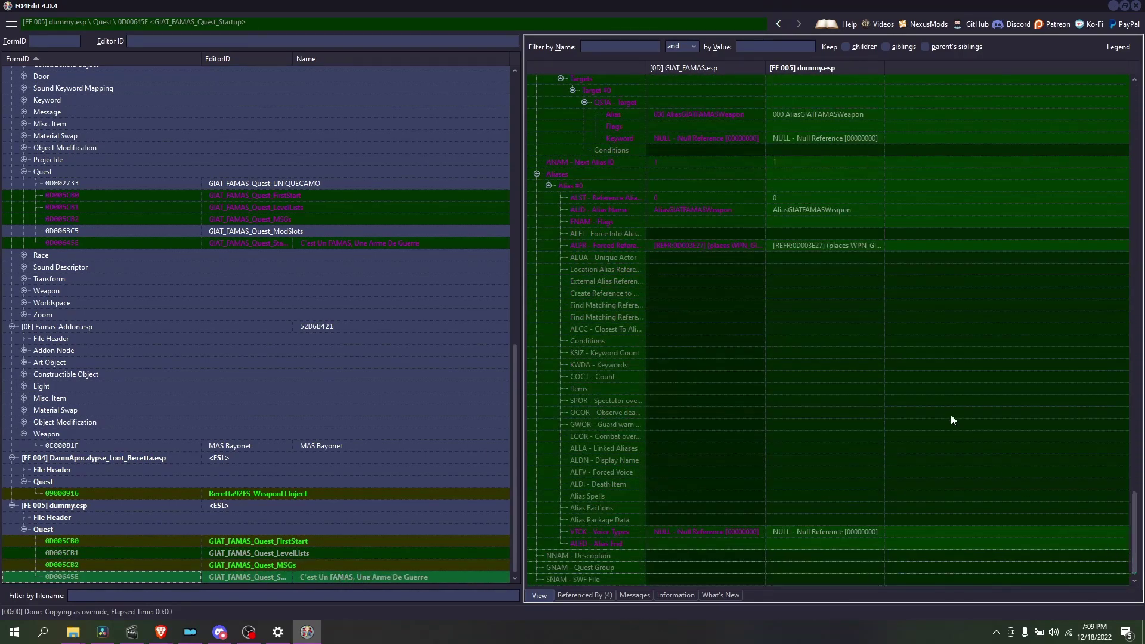
scroll(889, 324, "up", 5)
scroll(882, 302, "up", 15)
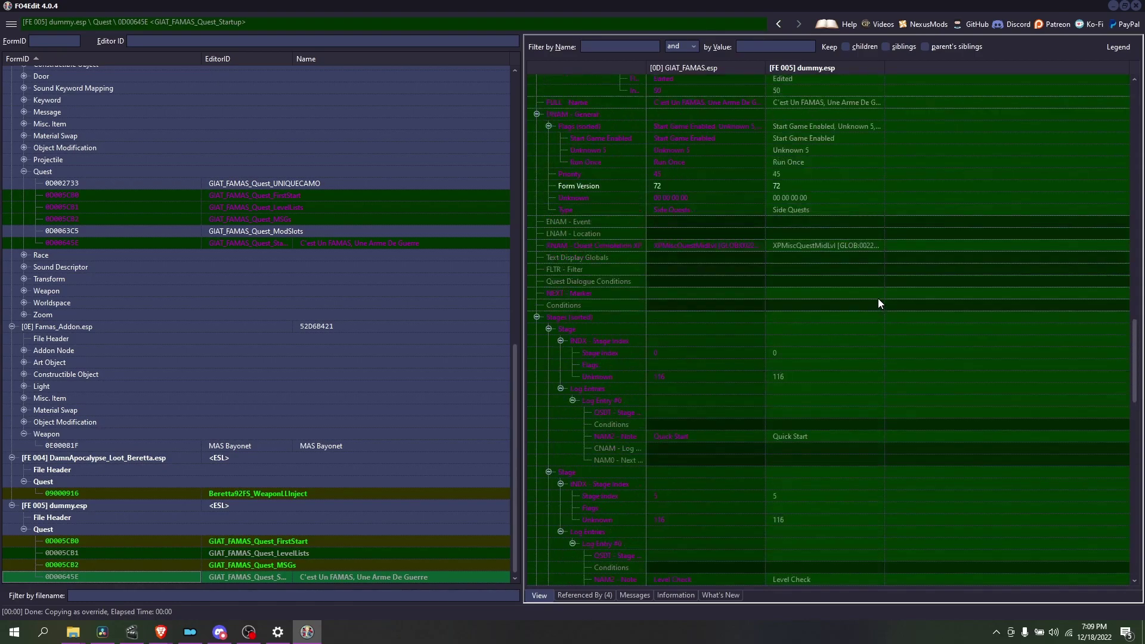
right_click(823, 303)
left_click(872, 304)
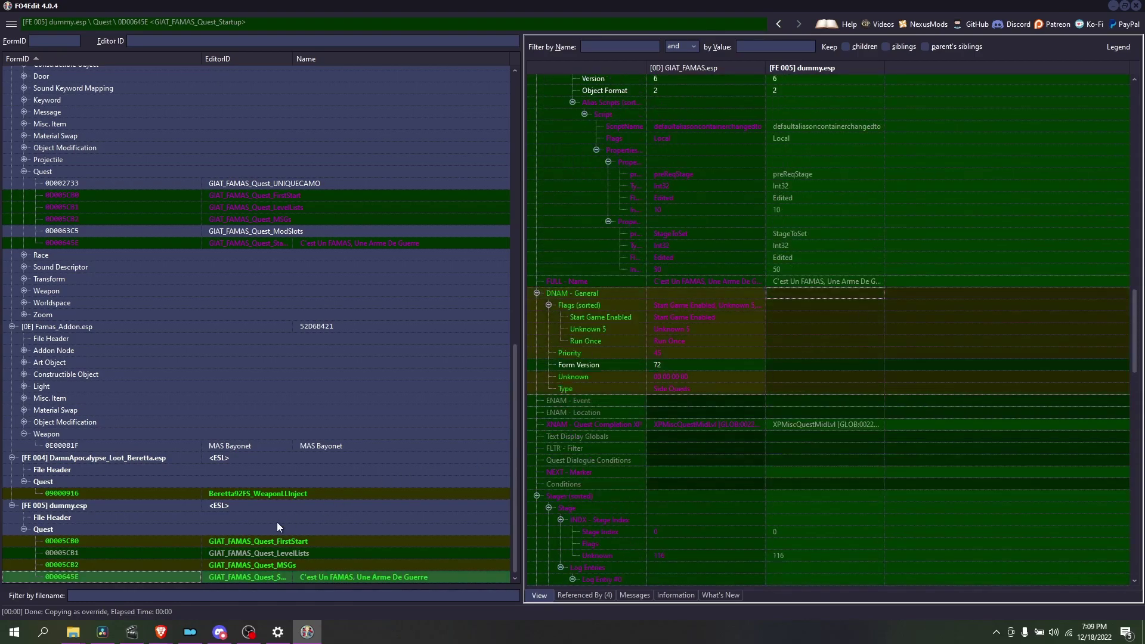
- Remove the VMAD - Virtual Machine Adapter data from dummy.esp's GIAT_FAMAS_Quest_LevelLists override
left_click(271, 553)
right_click(813, 196)
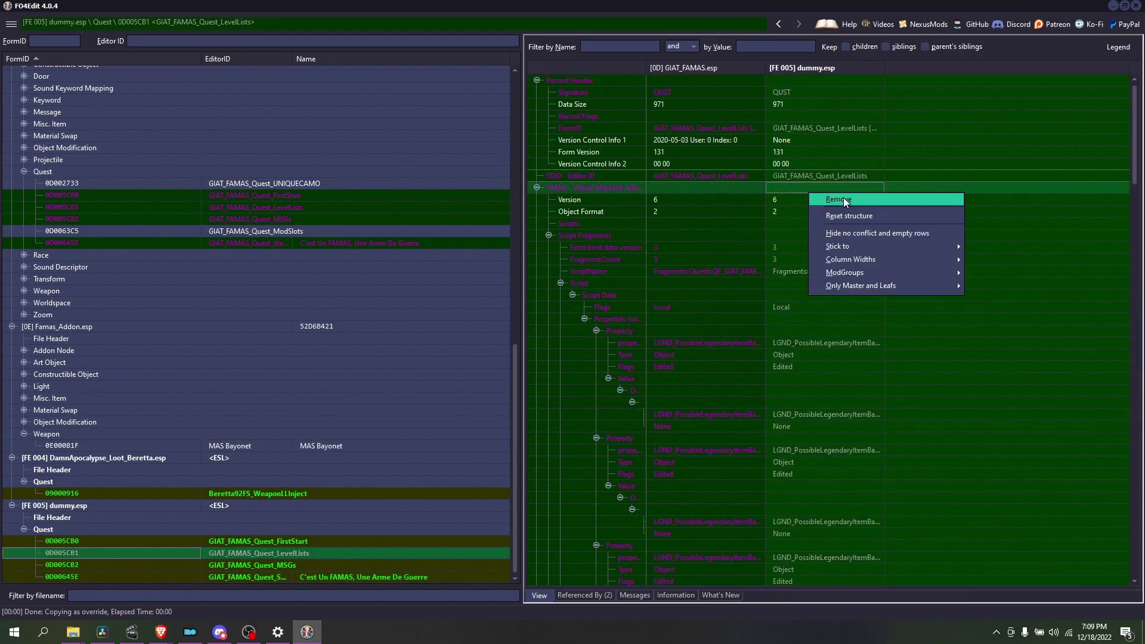
left_click(825, 201)
- Remove the DNAM - General data and the stages from dummy.esp's GIAT_FAMAS_Quest_LevelLists override
scroll(967, 285, "down", 12)
left_click_drag(1138, 213, 1134, 433)
right_click(811, 239)
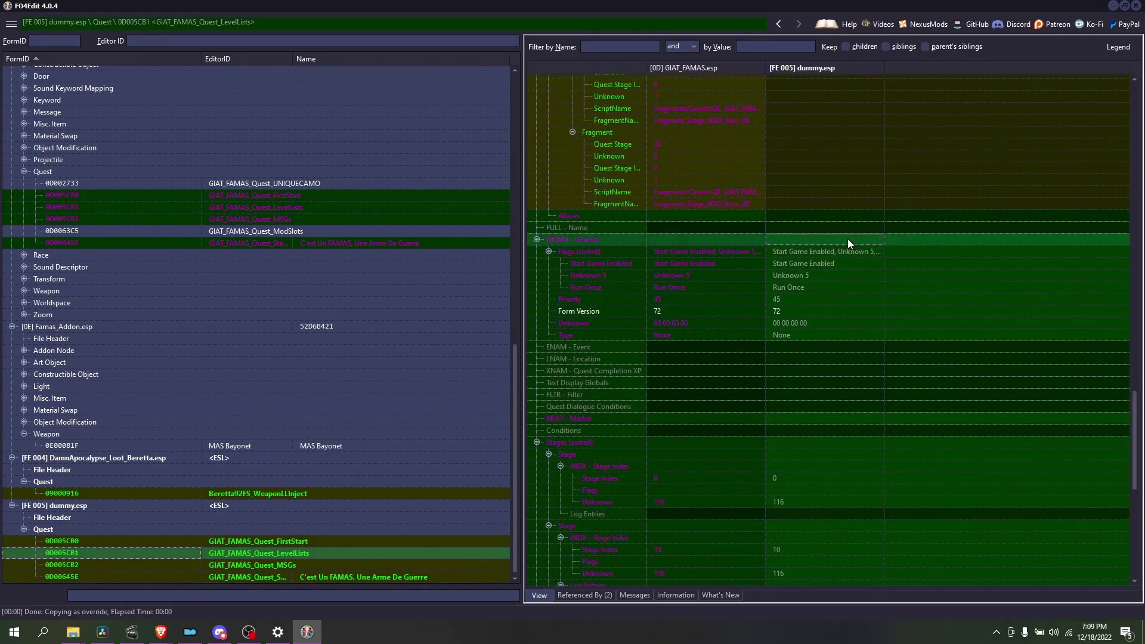
left_click(846, 241)
right_click(845, 447)
left_click(847, 465)
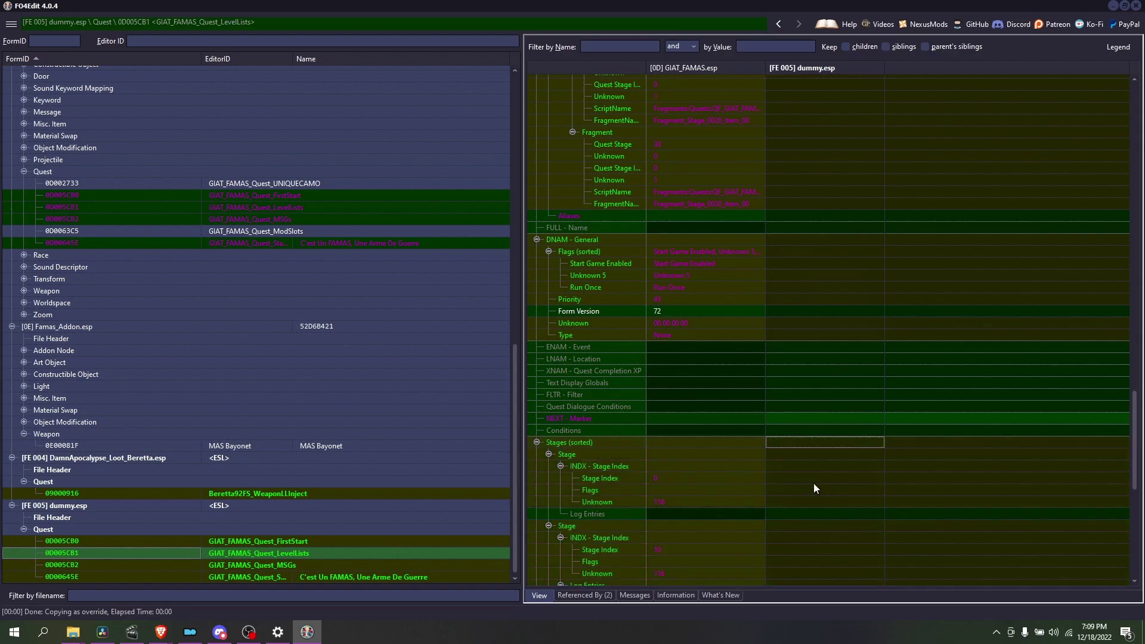
scroll(780, 464, "down", 10)
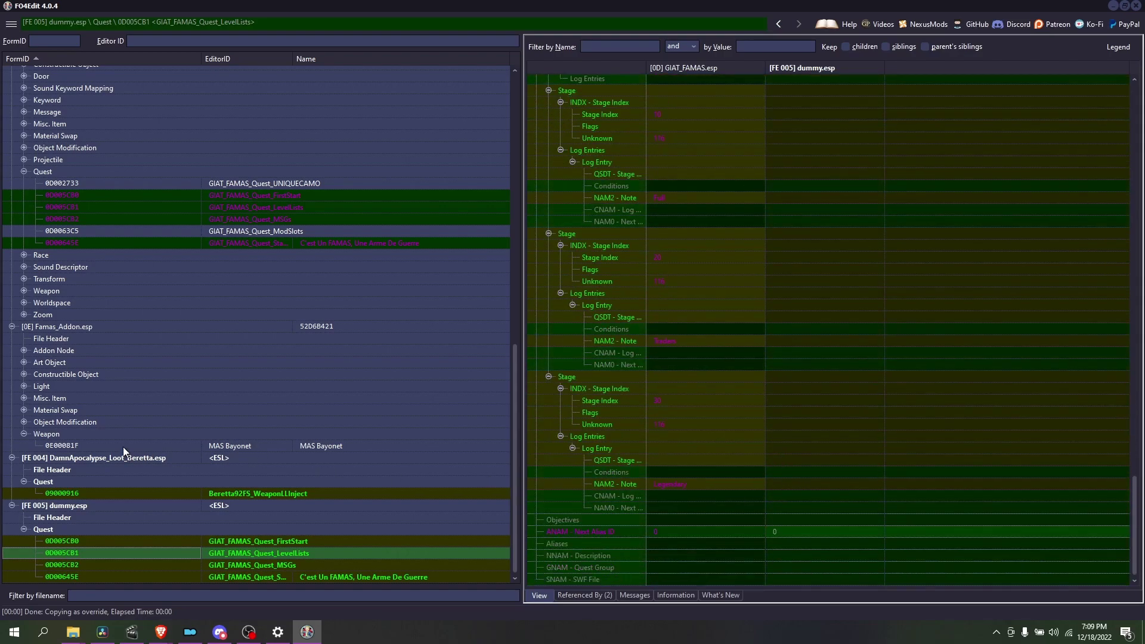
- Collapse the expanded FAMAS, FAMAS add-on, DamnApocalypse_Loot_Beretta, dummy and BerettaM9FS plugins in the plugin tree
left_click(12, 326)
left_click(12, 457)
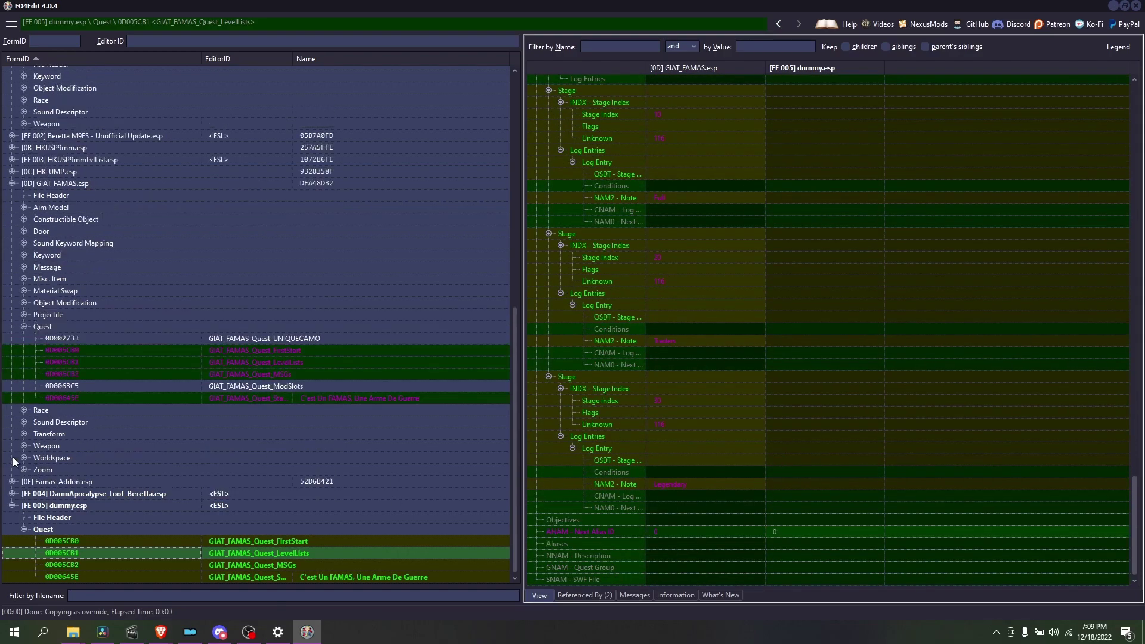
left_click(12, 505)
scroll(13, 478, "up", 3)
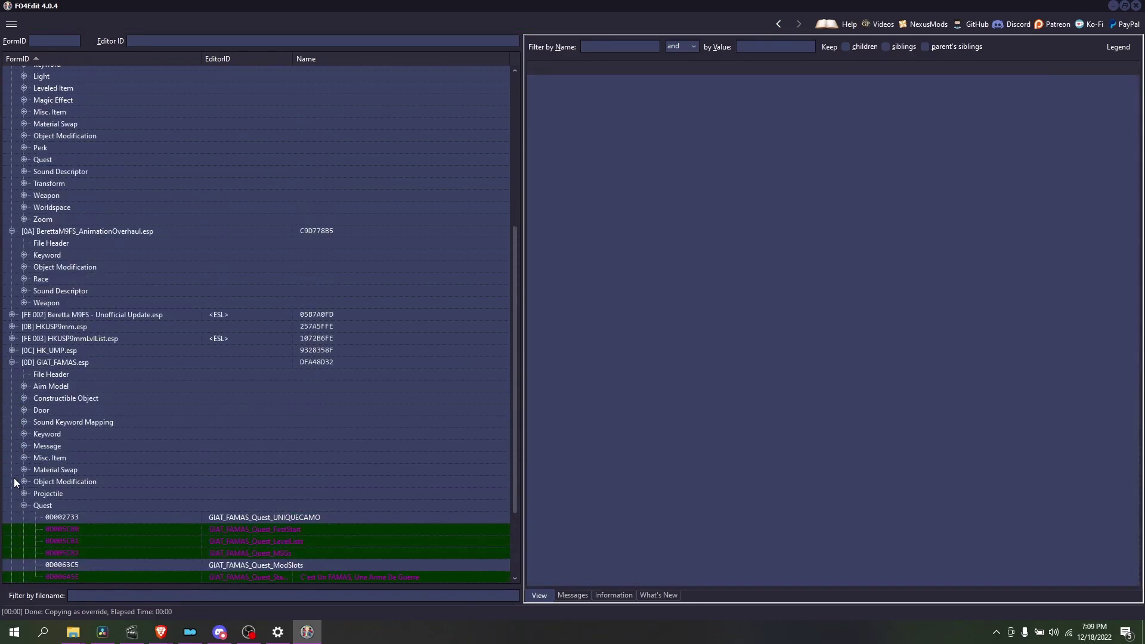
scroll(73, 369, "up", 8)
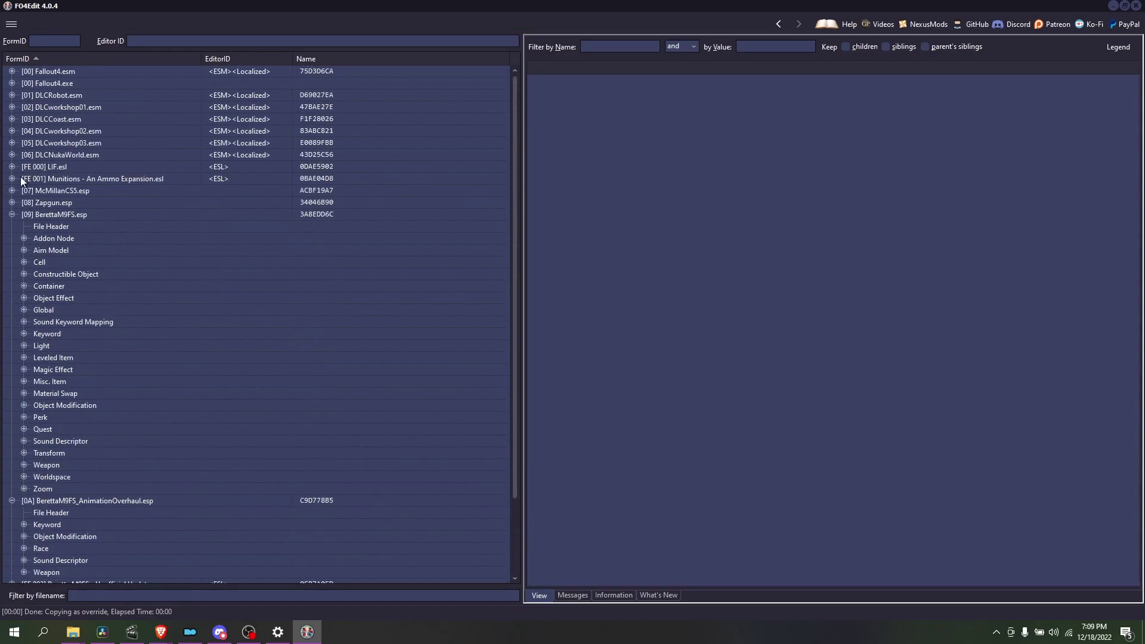
left_click(11, 215)
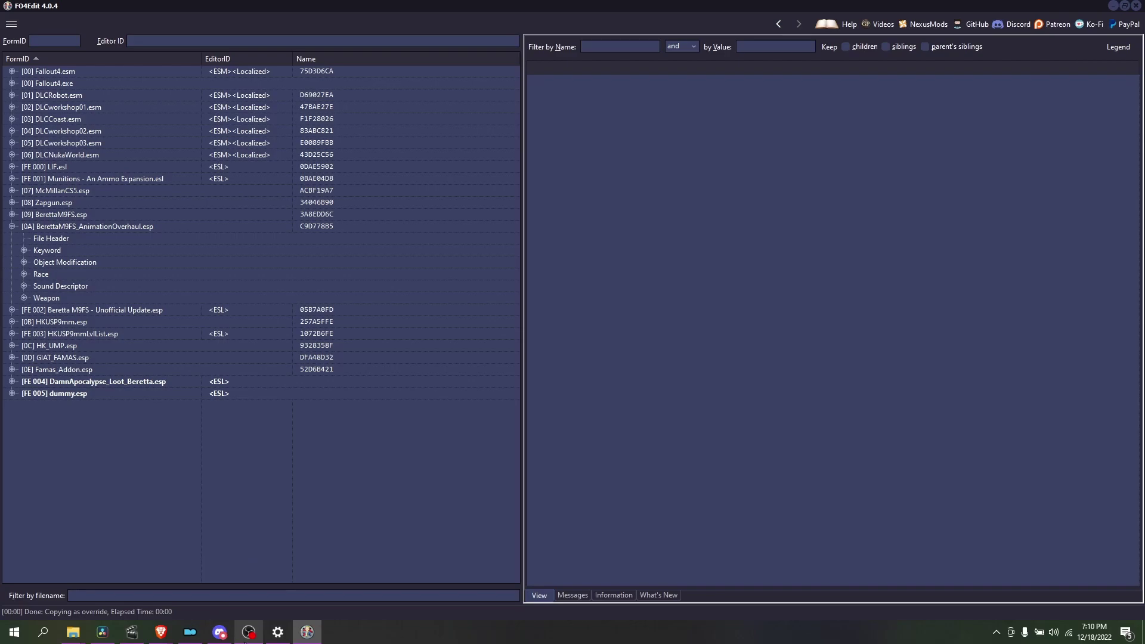
mouse_move(245, 642)
left_click(248, 582)
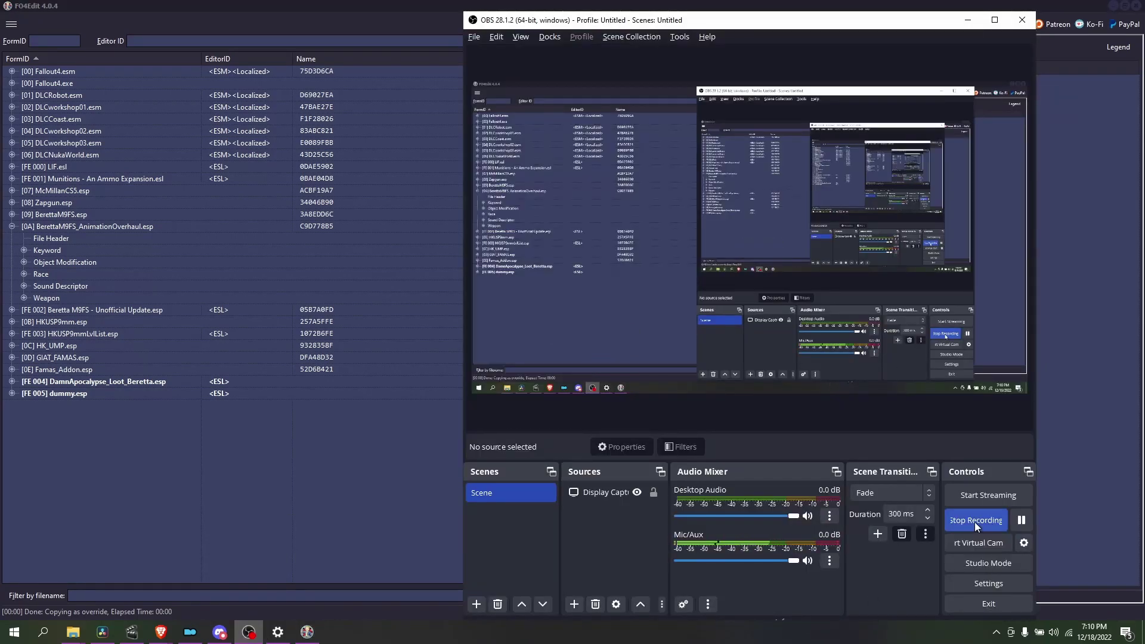
left_click(974, 521)
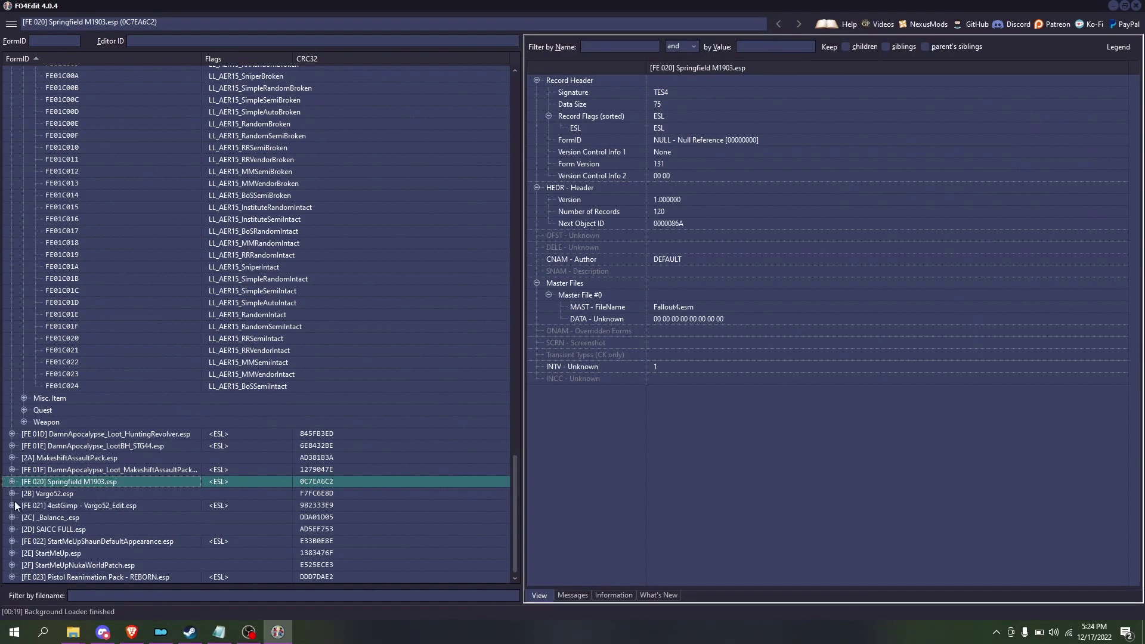
- Examine Vargo52.esp and the LL_Vargo52 leveled item in 4estGimp - Vargo52_Edit.esp, including the records that reference it
left_click(83, 493)
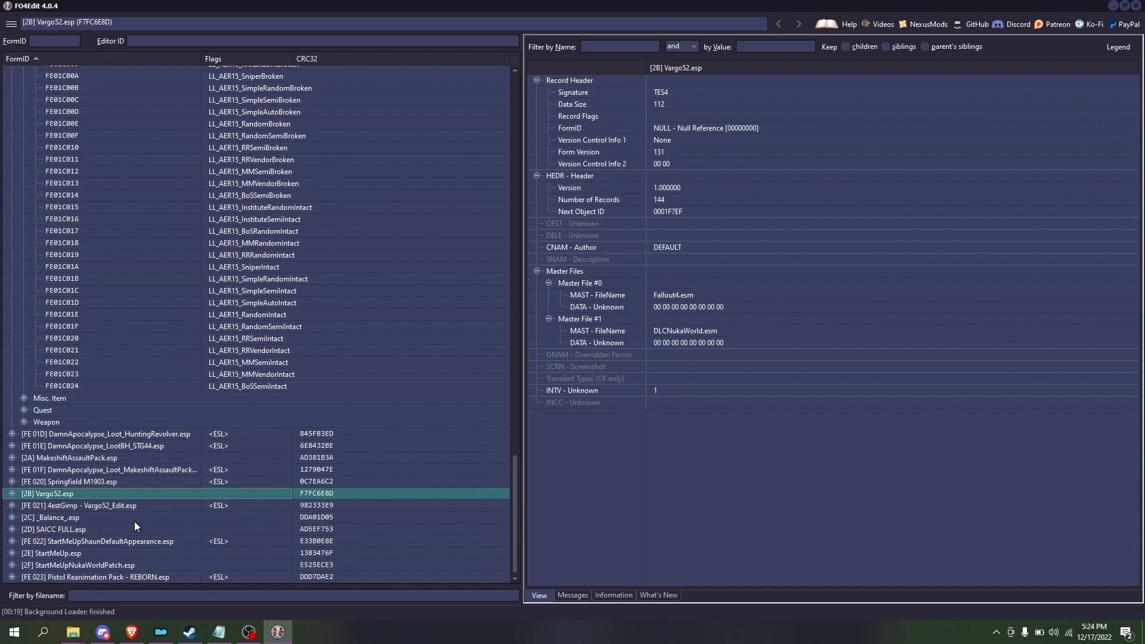
double_click(22, 502)
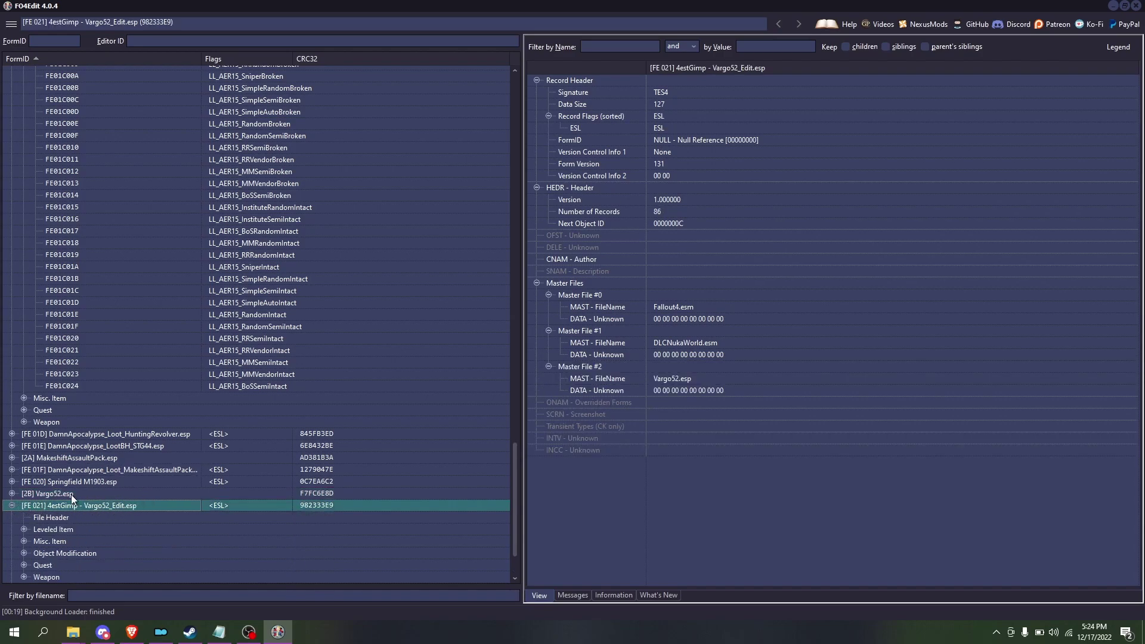
scroll(139, 545, "down", 1)
left_click(24, 494)
left_click(243, 506)
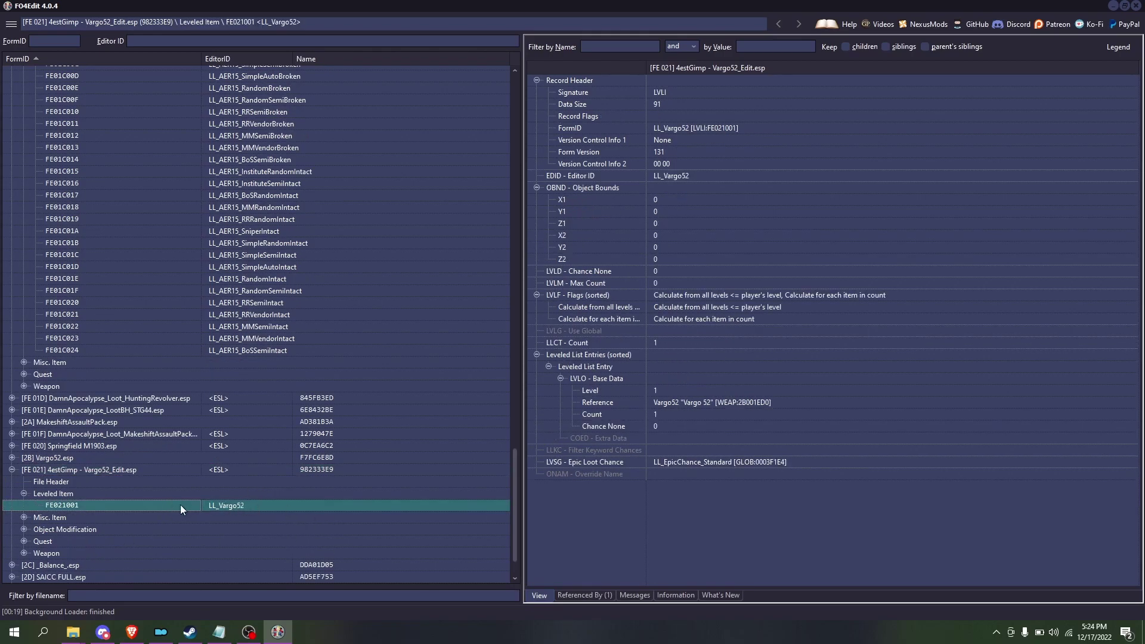
scroll(84, 530, "down", 1)
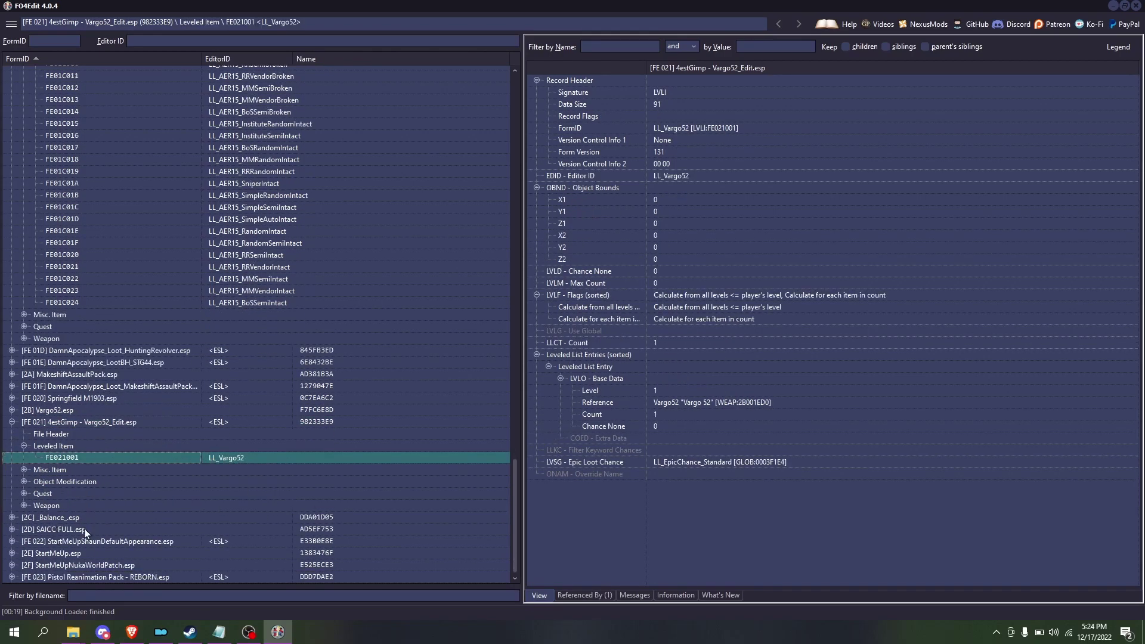
left_click(569, 595)
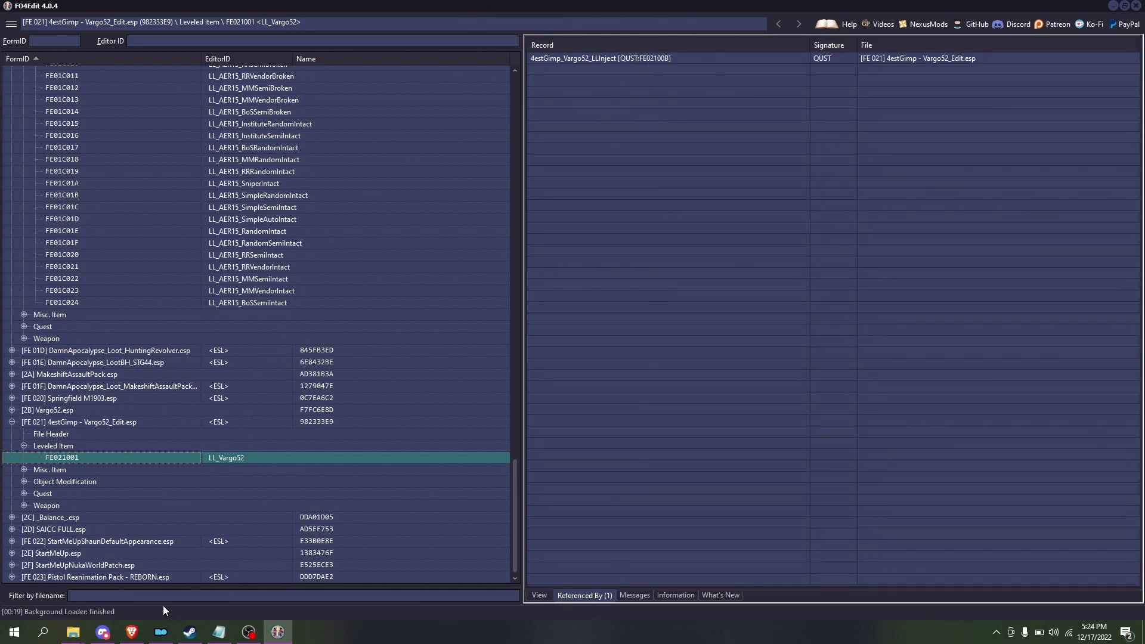
- Start copying the Vargo52 weapon from 4estGimp - Vargo52_Edit.esp as a new record with the EditorID Vargo52NPCOnly
left_click(24, 507)
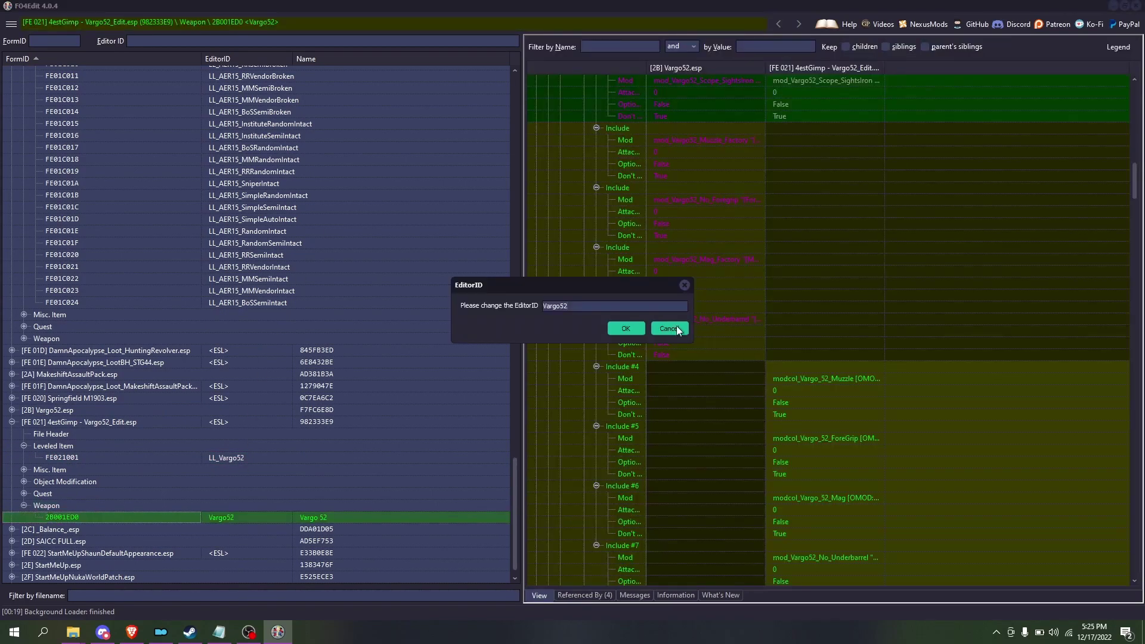
left_click(676, 325)
right_click(369, 517)
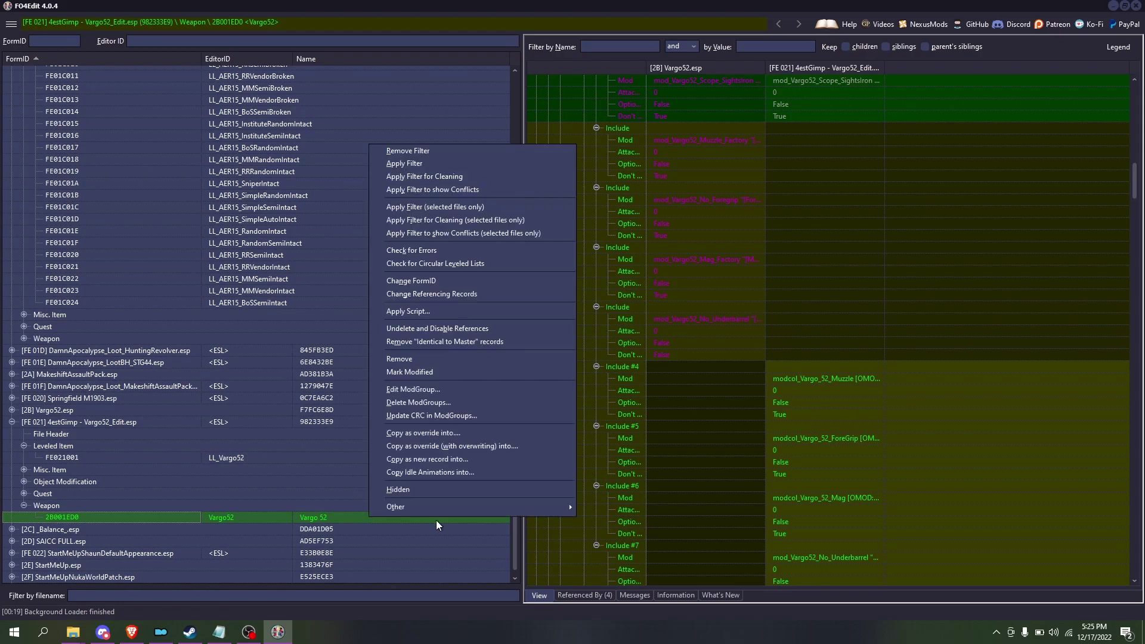
left_click(512, 458)
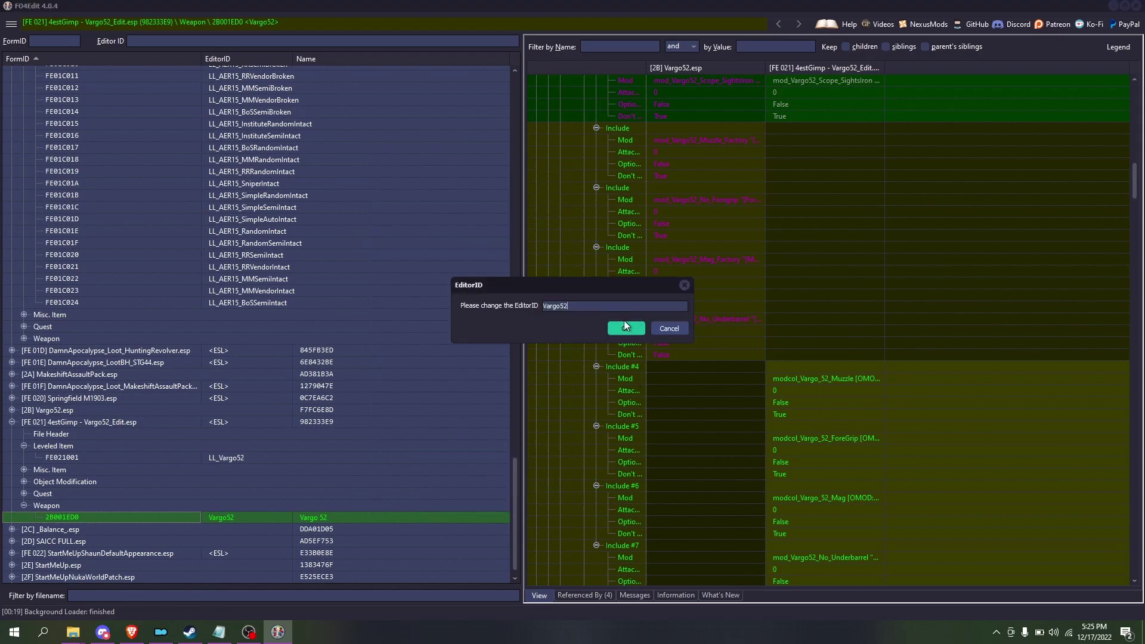
type("NPCOnly")
key("Return")
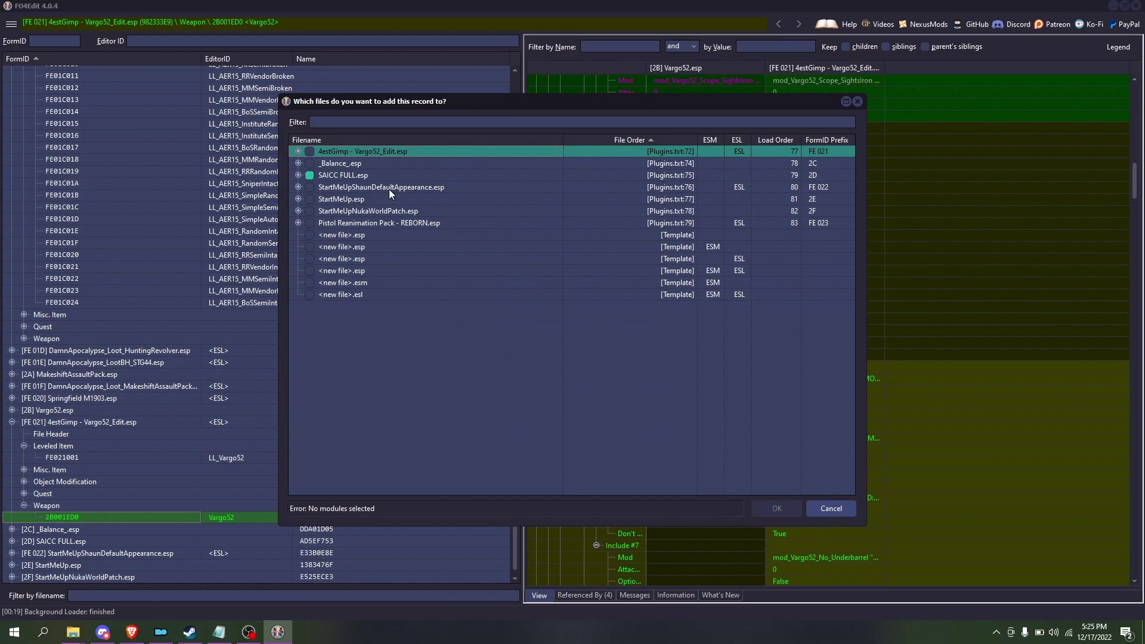
- Place the copied weapon record in a new ESL-flagged .esp file named DamnApocalypse_Loot_Vargo52
left_click(748, 259)
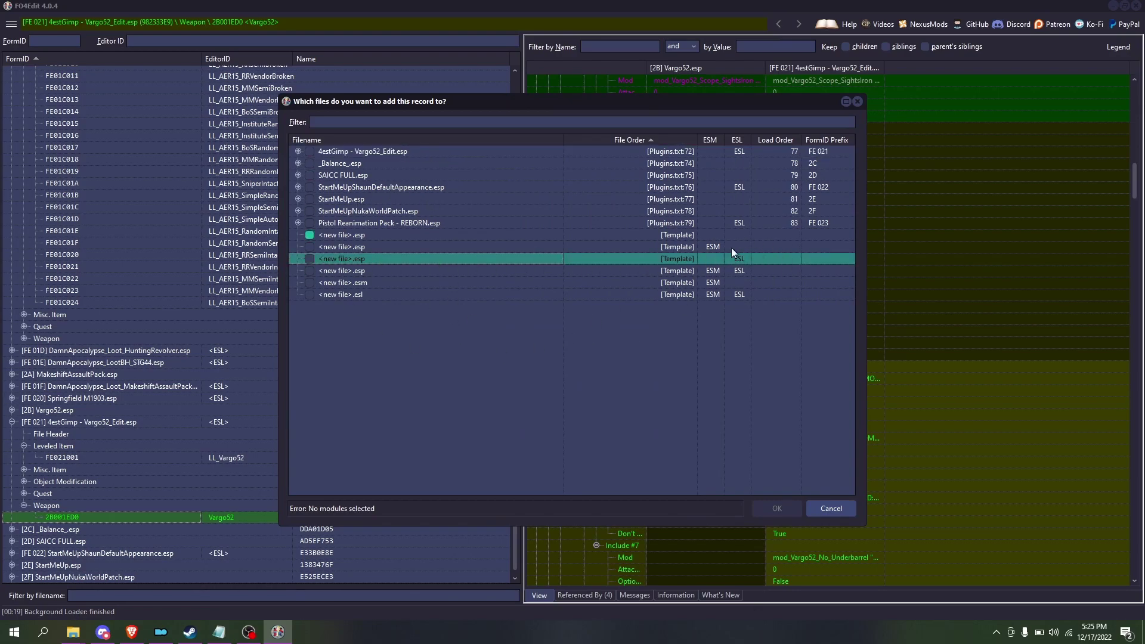
left_click(323, 259)
left_click(781, 507)
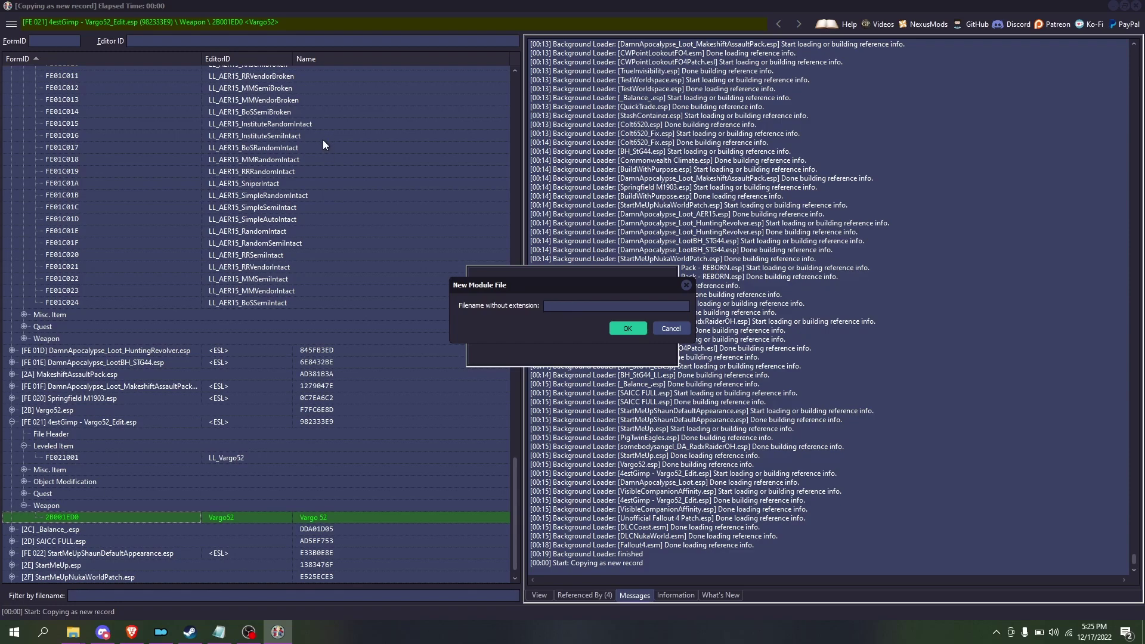
type("DamnApocalypse_Loot_Vargo")
key("Return")
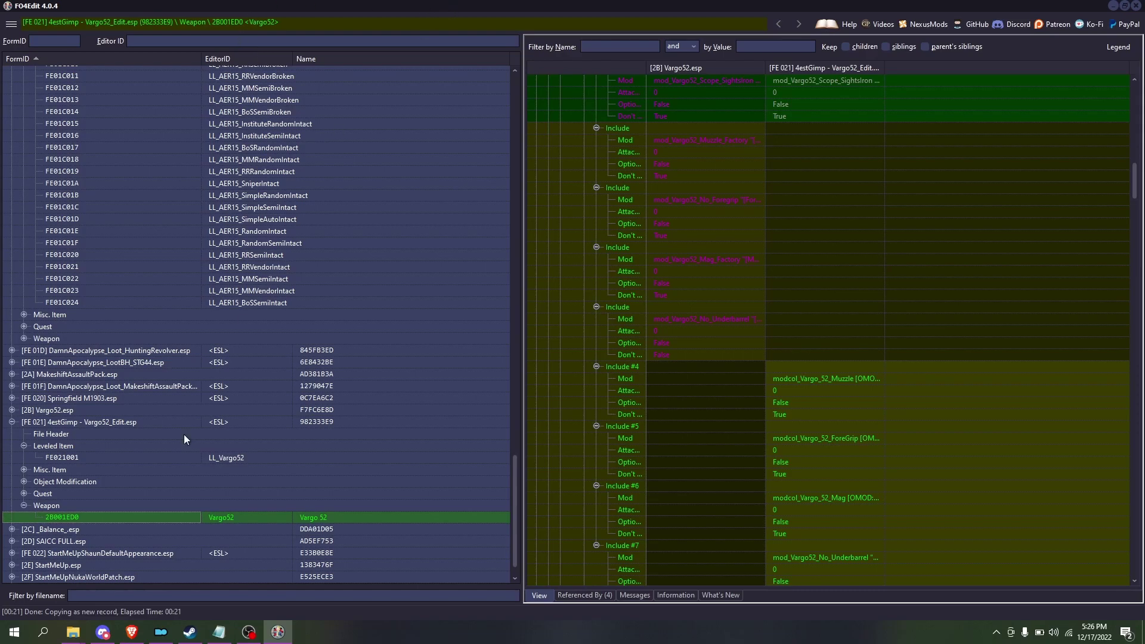
- Open the Vargo52NPCOnly weapon record in DamnApocalypse_Loot_Vargo52.esp and filter its fields by the name "flag"
scroll(214, 368, "down", 1)
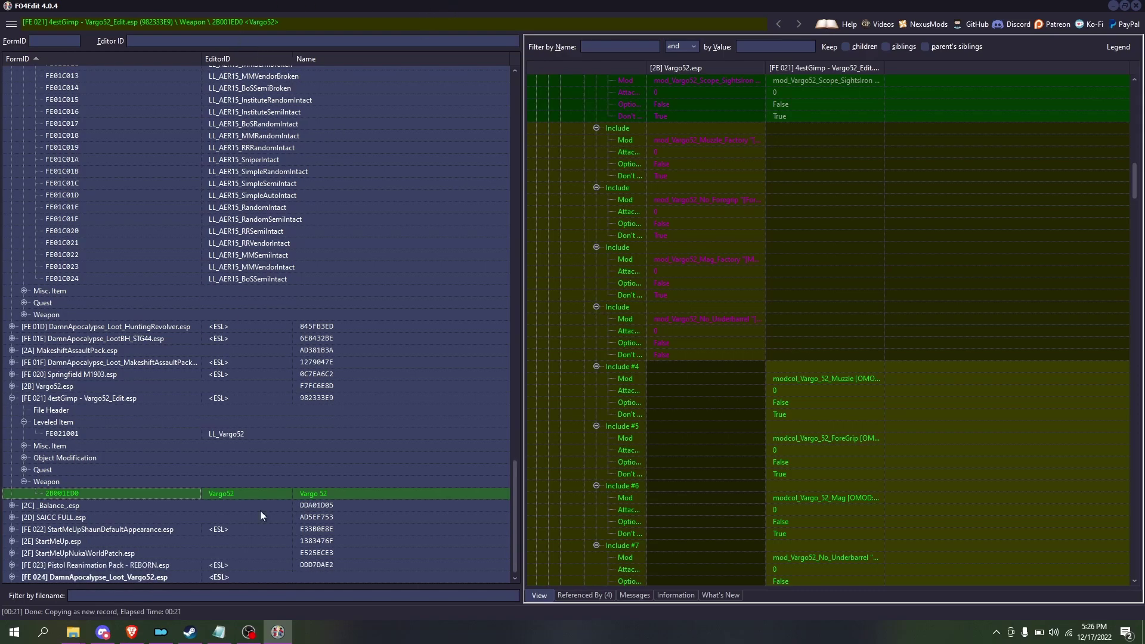
left_click(12, 576)
double_click(31, 573)
left_click(309, 579)
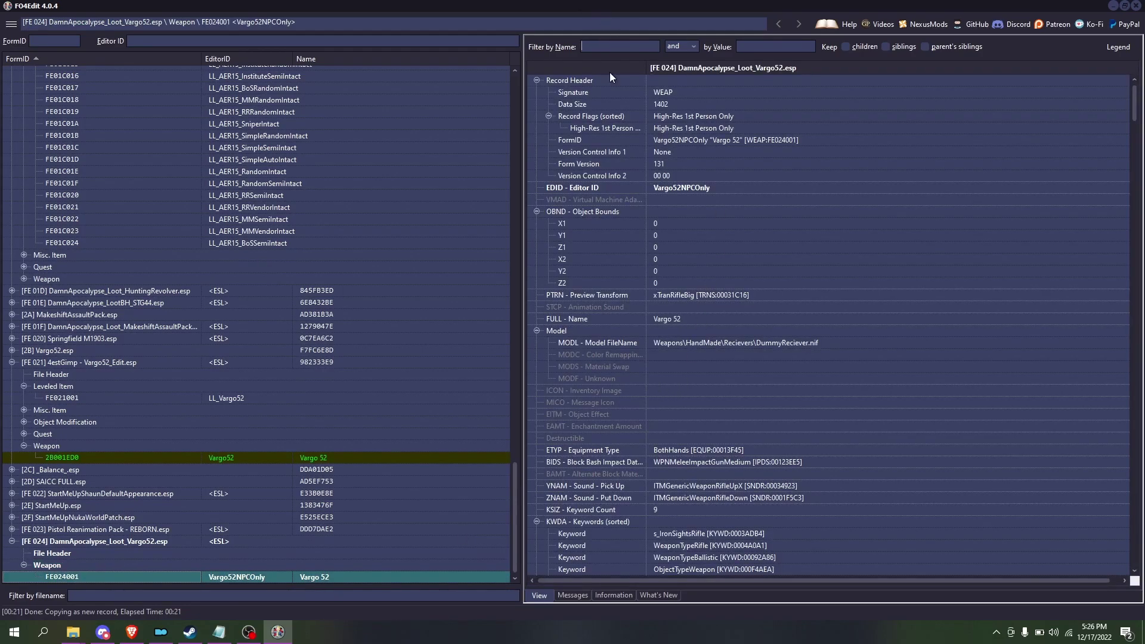
type("flag")
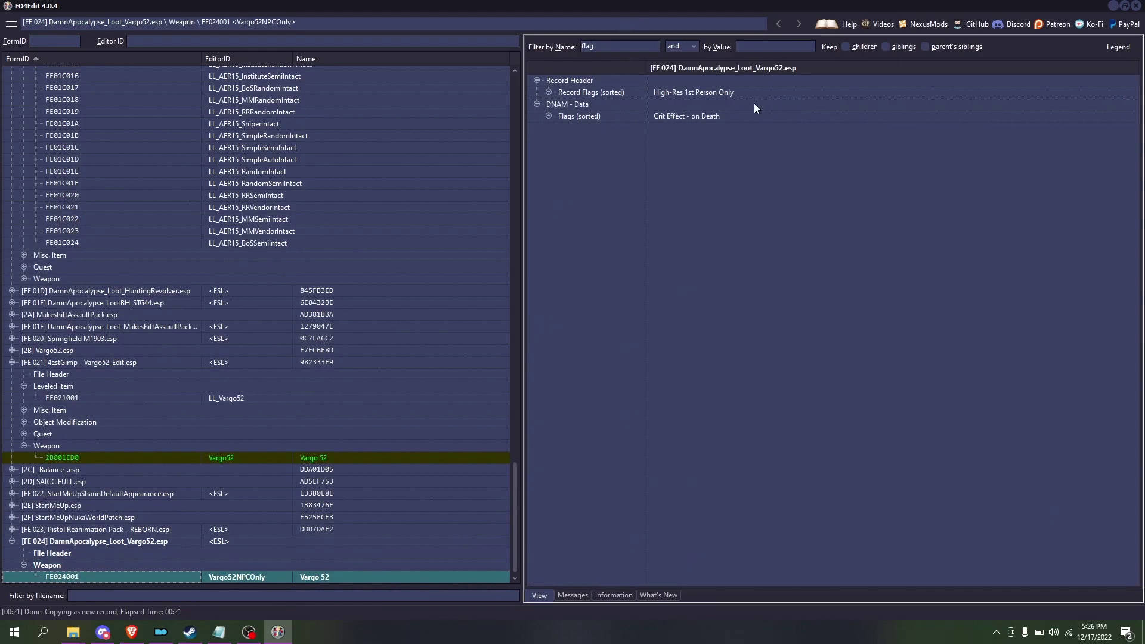
- Enable the Can't Drop and Not Playable flags in the DNAM data of the Vargo52NPCOnly weapon
left_click(726, 113)
left_click(717, 108)
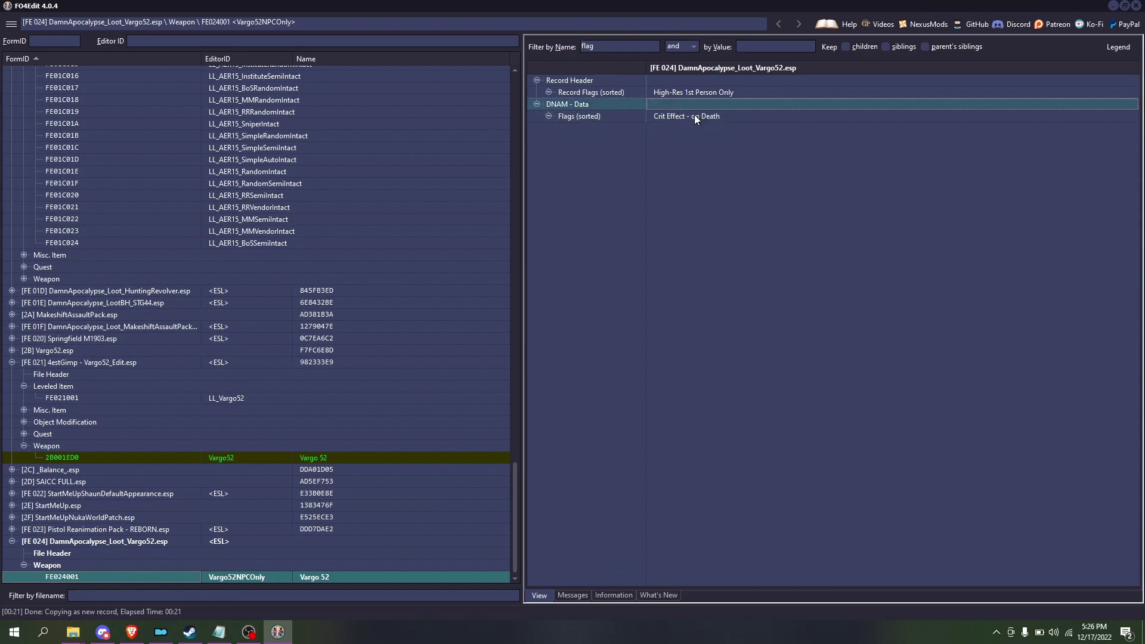
double_click(695, 117)
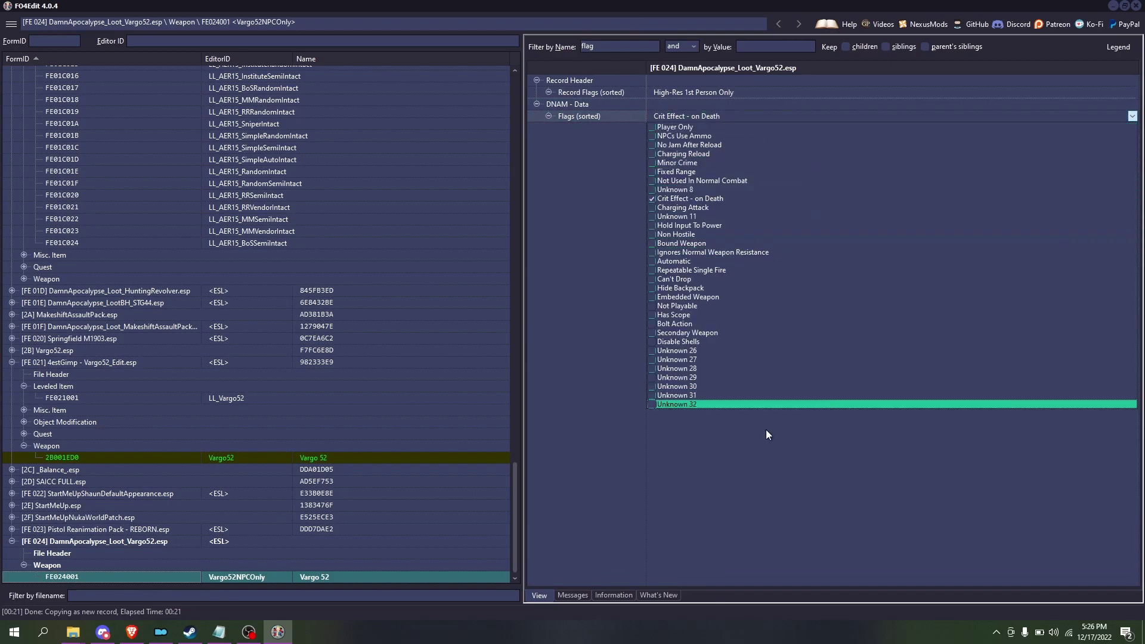
left_click(653, 279)
left_click(677, 306)
left_click(609, 284)
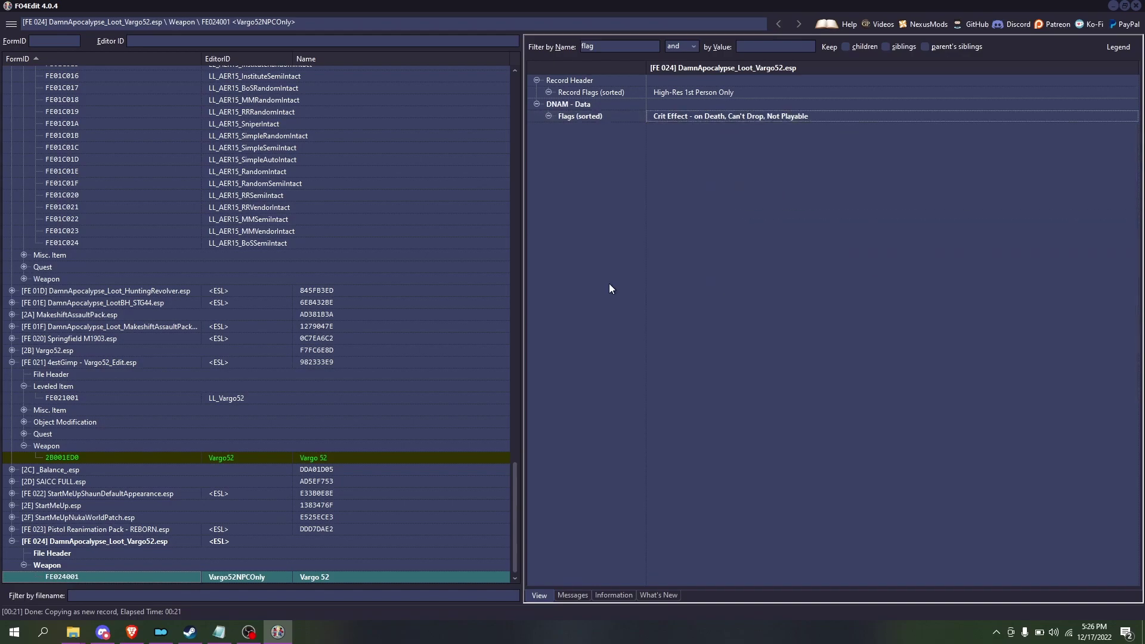
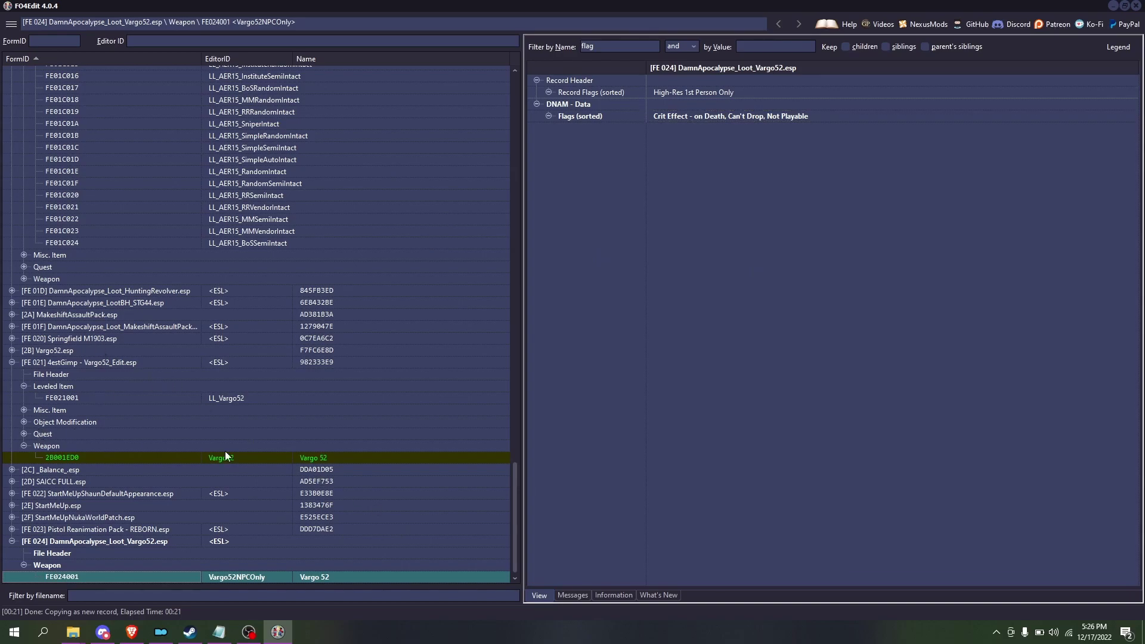
- Copy the 4estGimp_Vargo52_LLInject quest from 4estGimp - Vargo52_Edit.esp as an override into DamnApocalypse_Loot_Vargo52.esp
left_click(24, 434)
left_click(248, 632)
left_click(248, 631)
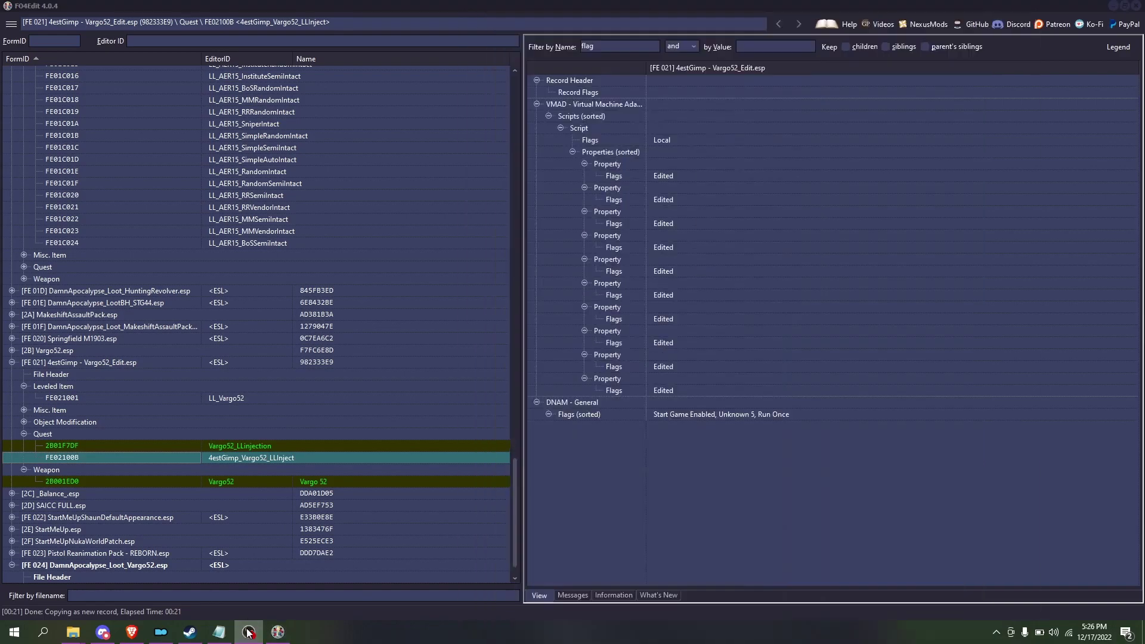
right_click(224, 463)
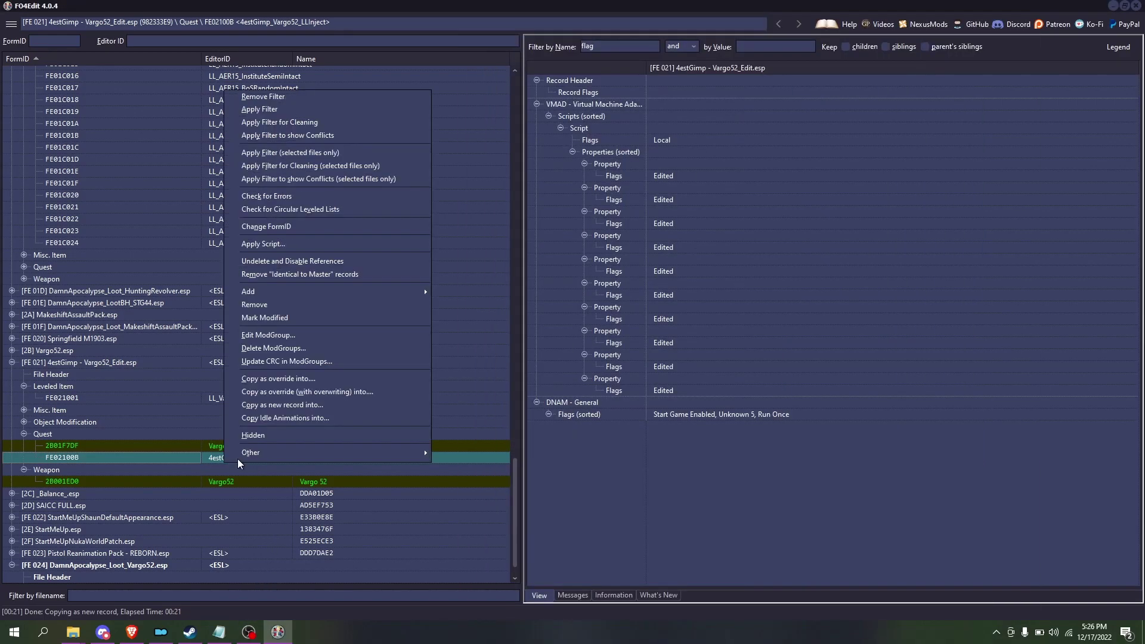
left_click(321, 379)
left_click(309, 223)
left_click(776, 509)
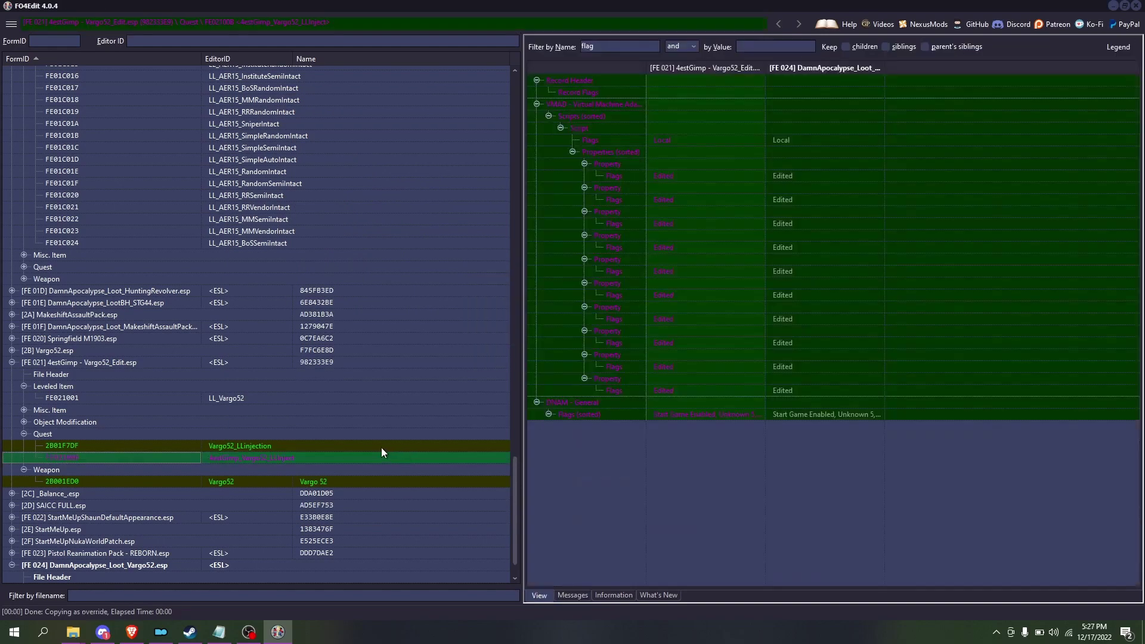
- Open the 4estGimp_Vargo52_LLInject quest override inside DamnApocalypse_Loot_Vargo52.esp
scroll(45, 461, "down", 1)
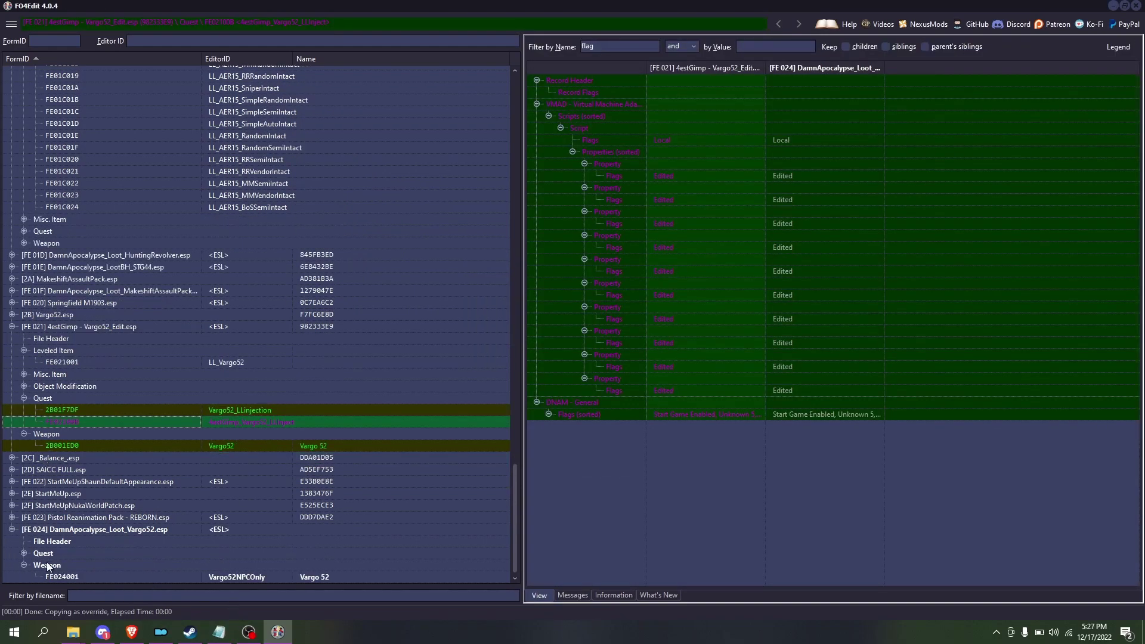
left_click(17, 551)
left_click(24, 554)
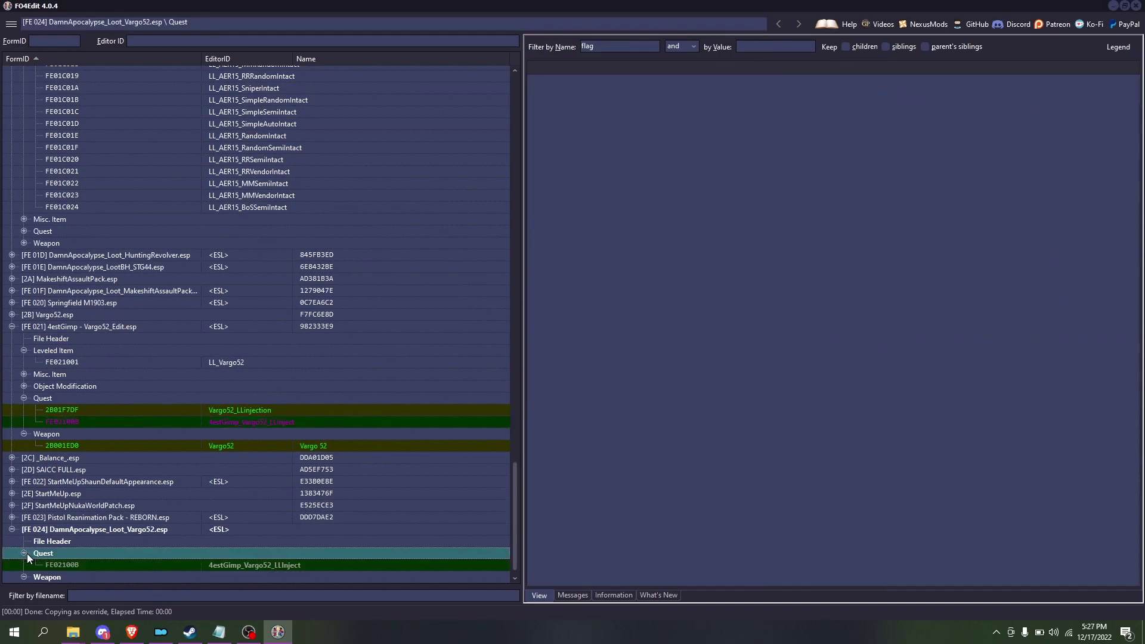
left_click(321, 564)
left_click(103, 633)
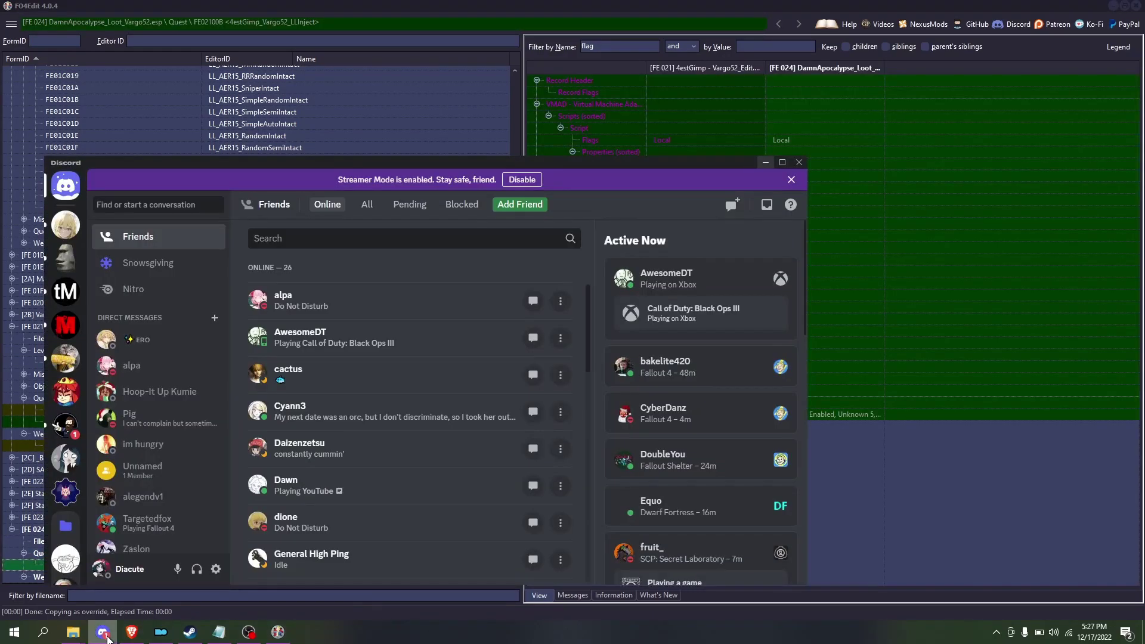
left_click(106, 636)
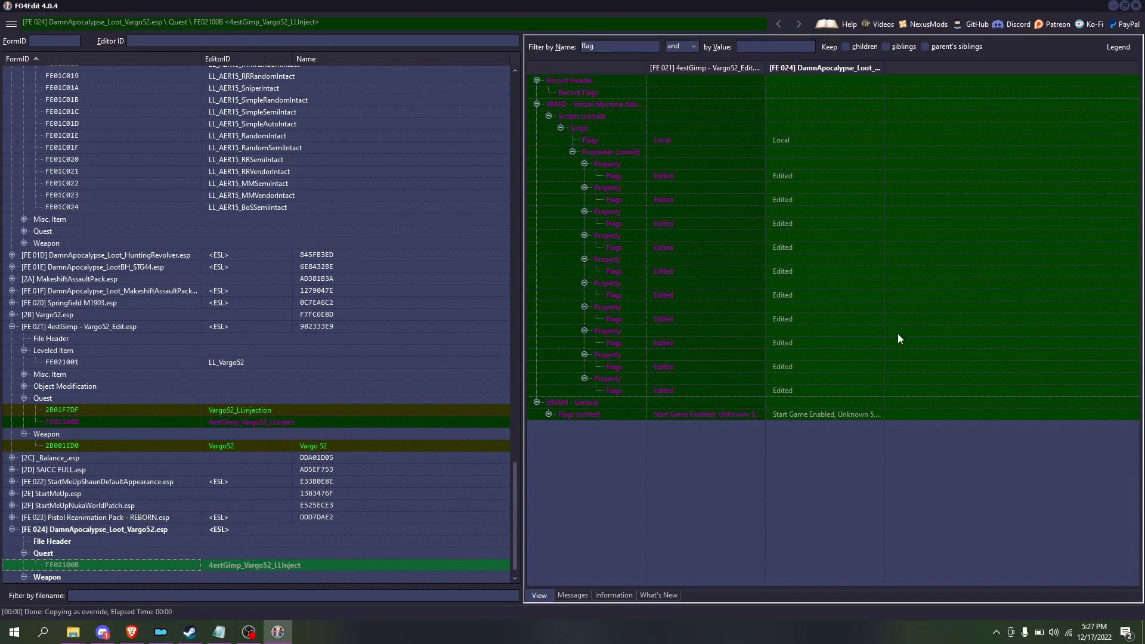
- Clear the field name filter and look over the full 4estGimp_Vargo52_LLInject quest record
double_click(589, 44)
key("BackSpace")
scroll(812, 142, "down", 10)
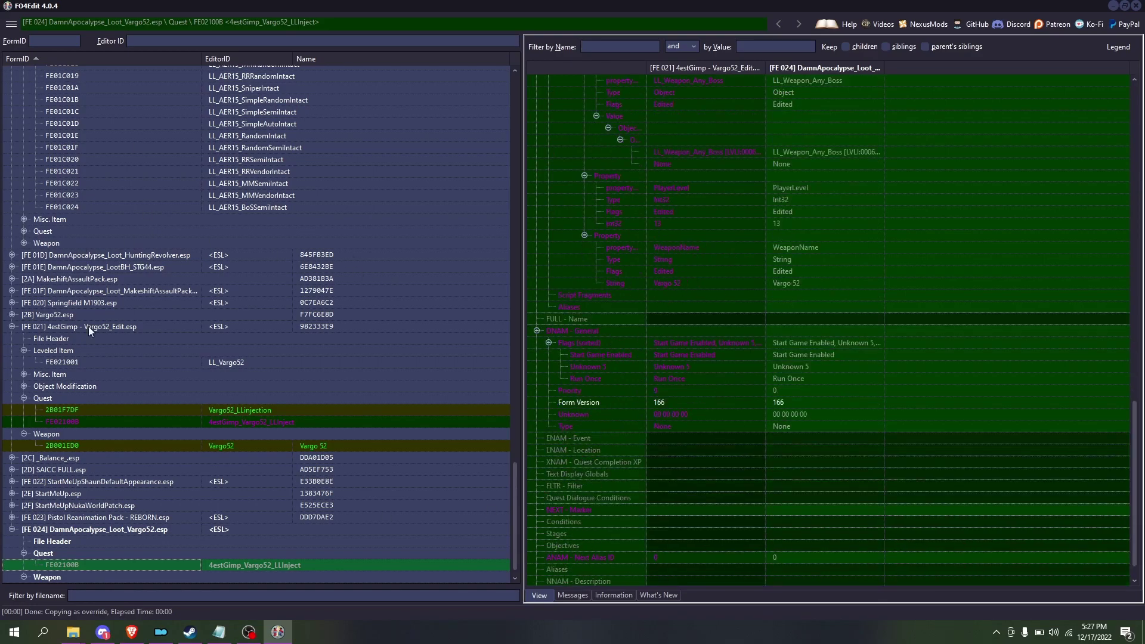
left_click(102, 632)
left_click(103, 632)
- Copy the LL_Vargo52 leveled item from 4estGimp - Vargo52_Edit.esp as an override into DamnApocalypse_Loot_Vargo52.esp and expand that file's Leveled Item group
scroll(144, 523, "up", 5)
scroll(149, 504, "up", 5)
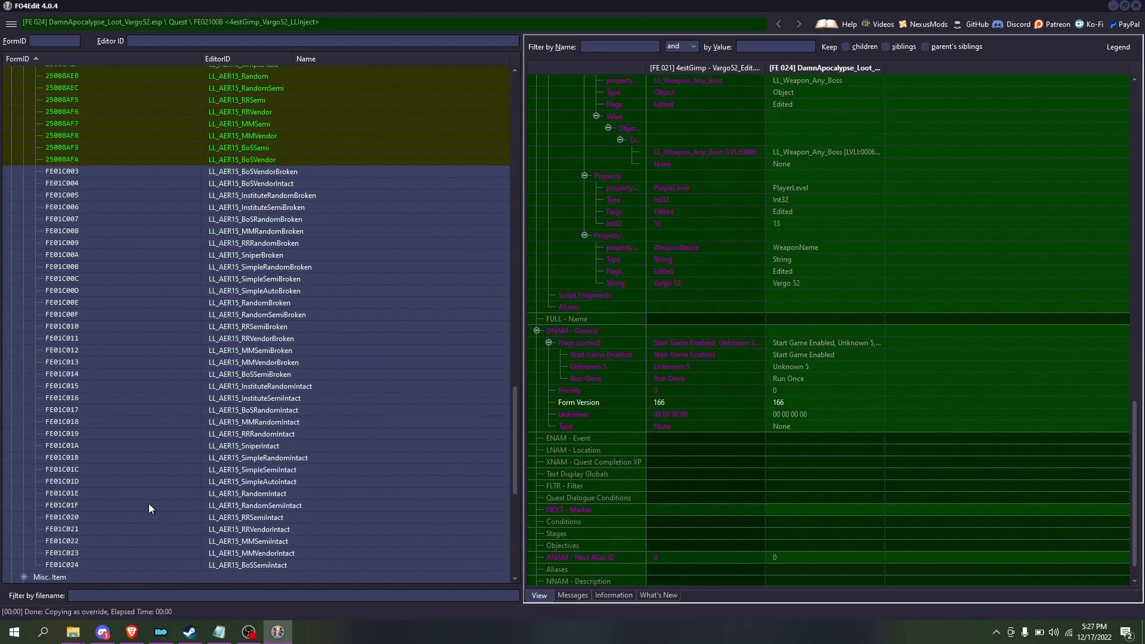
scroll(148, 503, "down", 10)
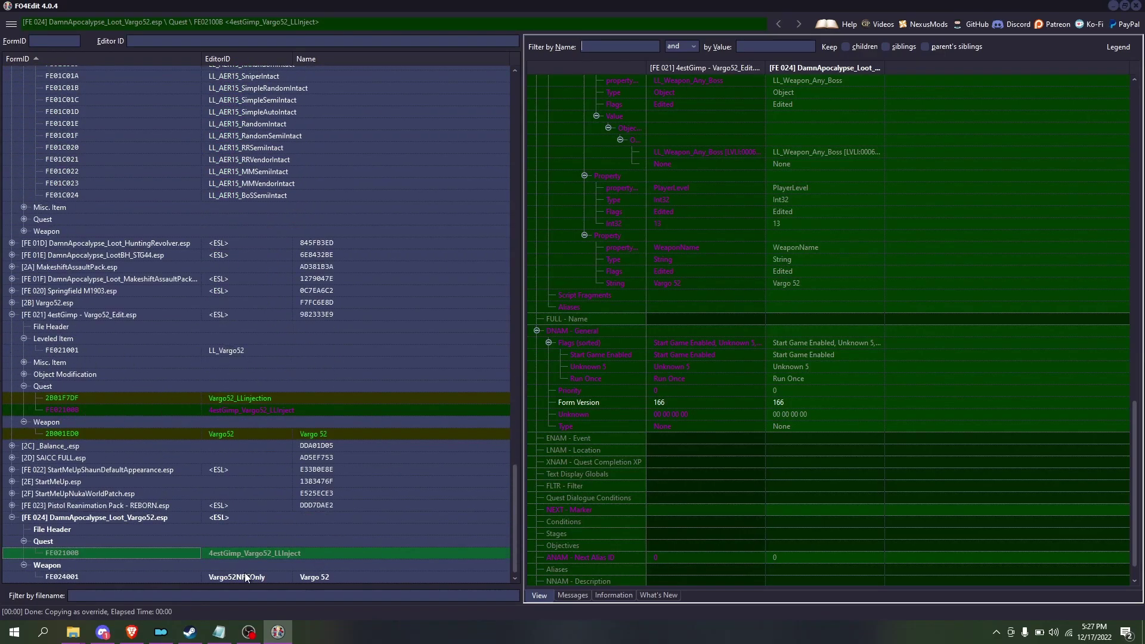
right_click(252, 348)
left_click(335, 511)
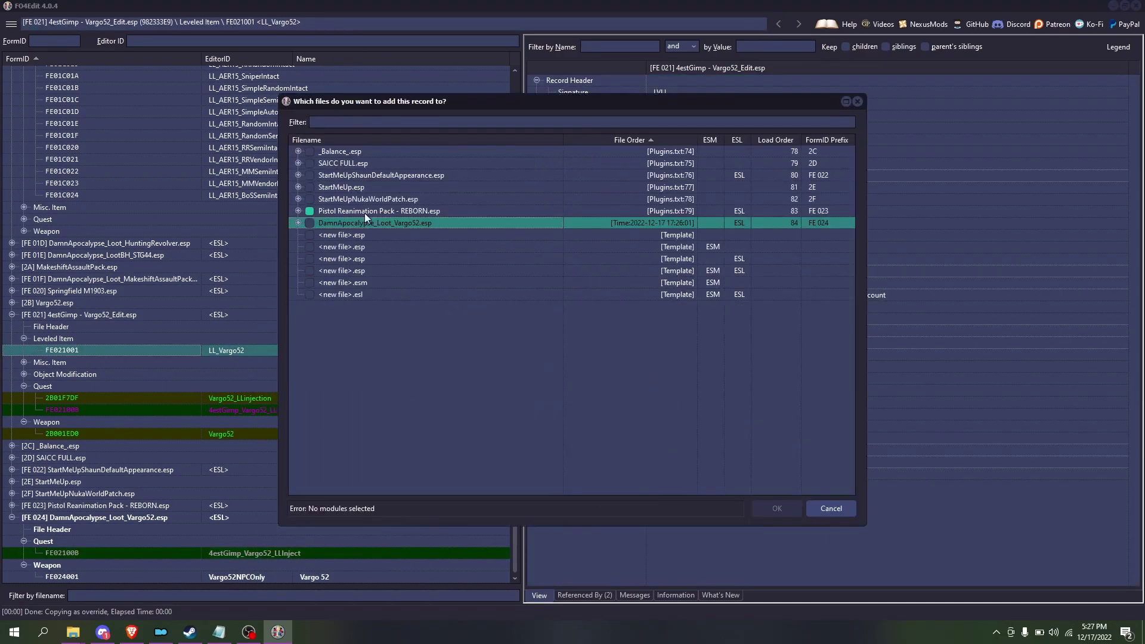
left_click(310, 223)
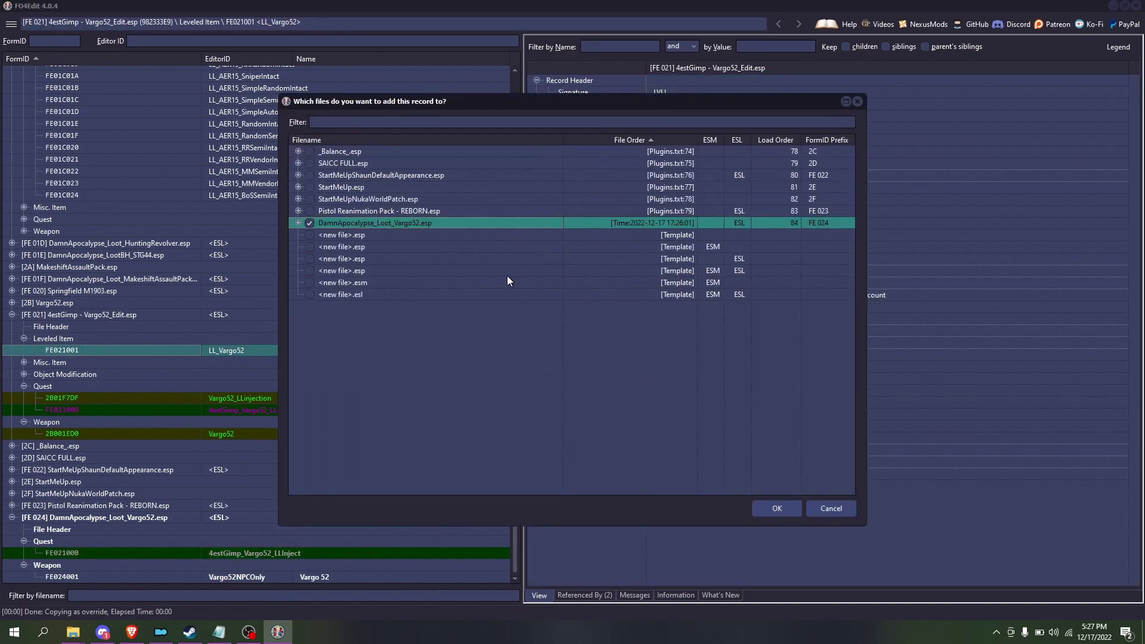
left_click(778, 507)
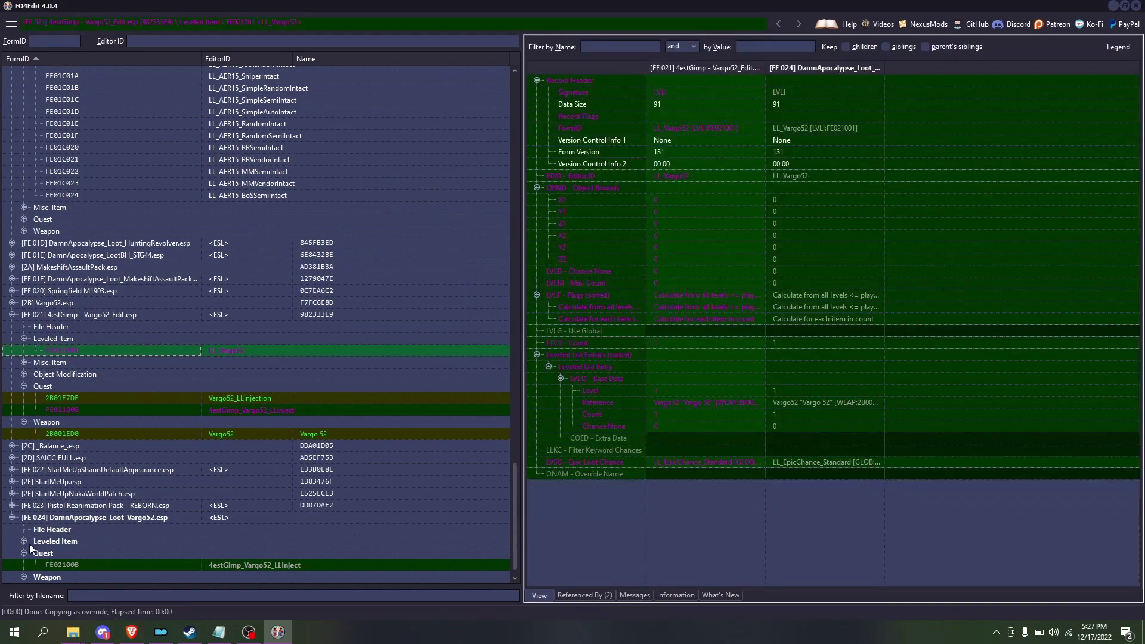
left_click(25, 541)
right_click(253, 528)
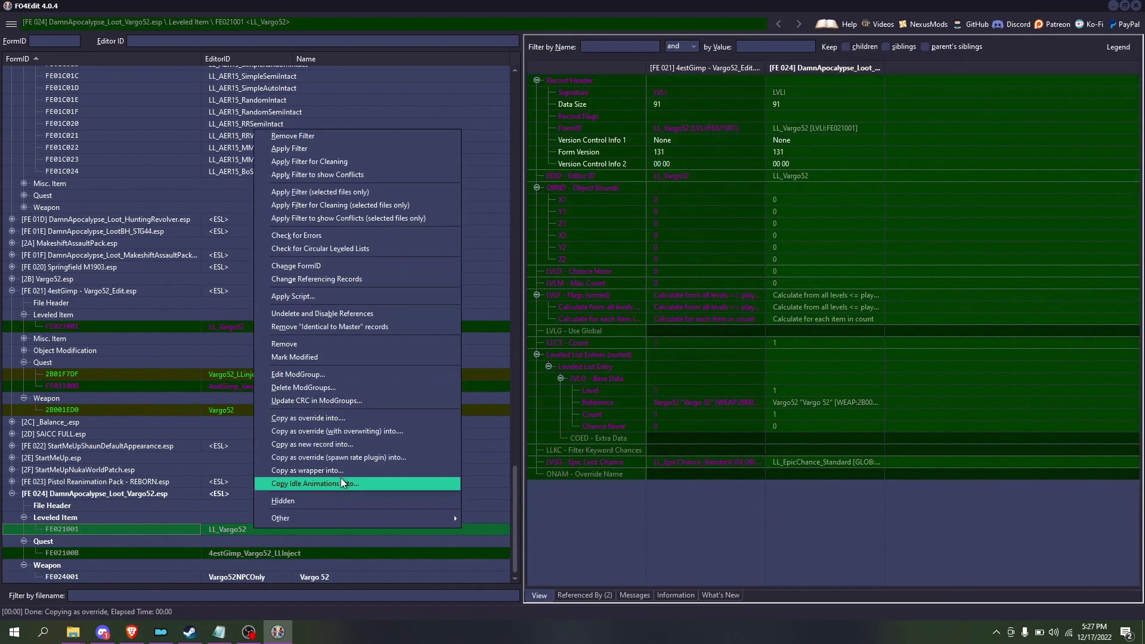
left_click(336, 443)
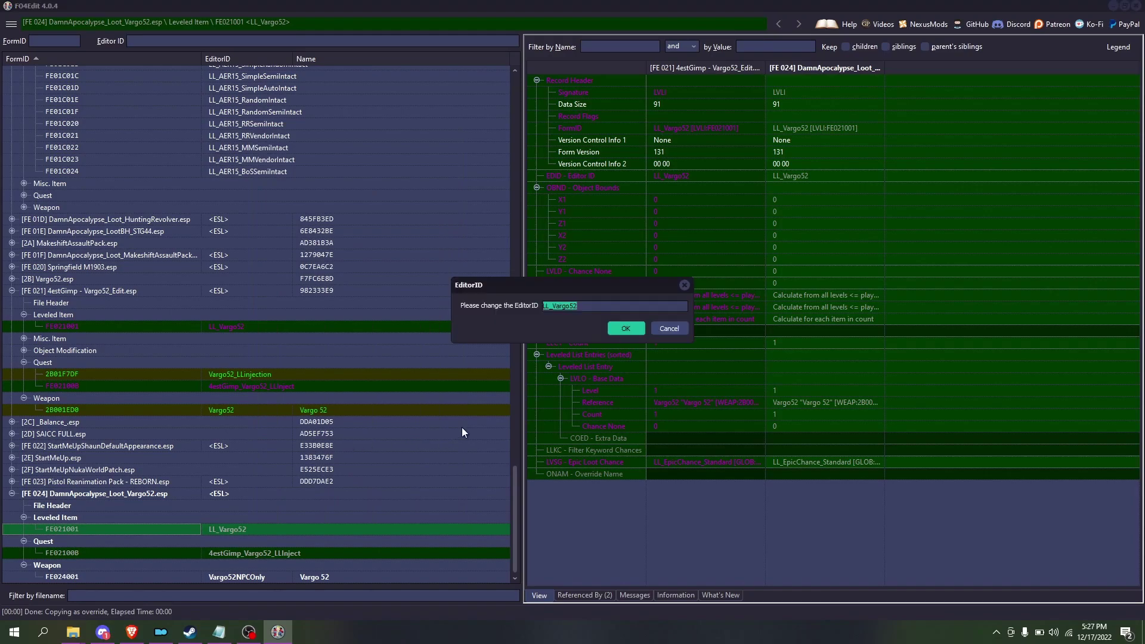
left_click(681, 329)
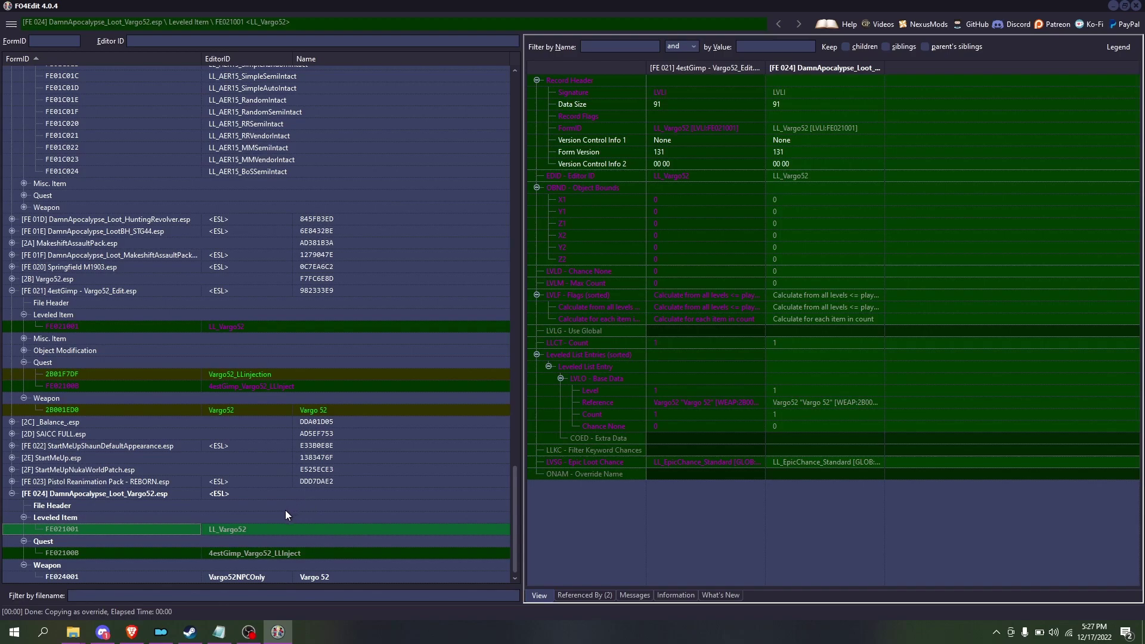
- Copy the LL_Vargo52 override as a new record into DamnApocalypse_Loot_Vargo52.esp with the EditorID LL_Vargo52BRoken
right_click(257, 530)
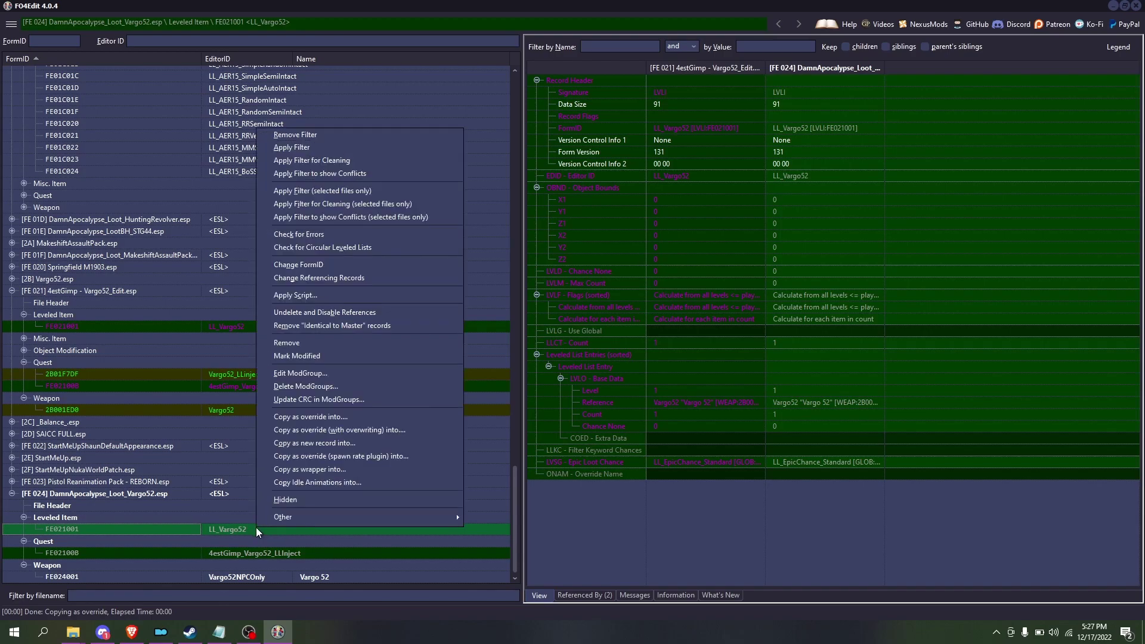
left_click(356, 443)
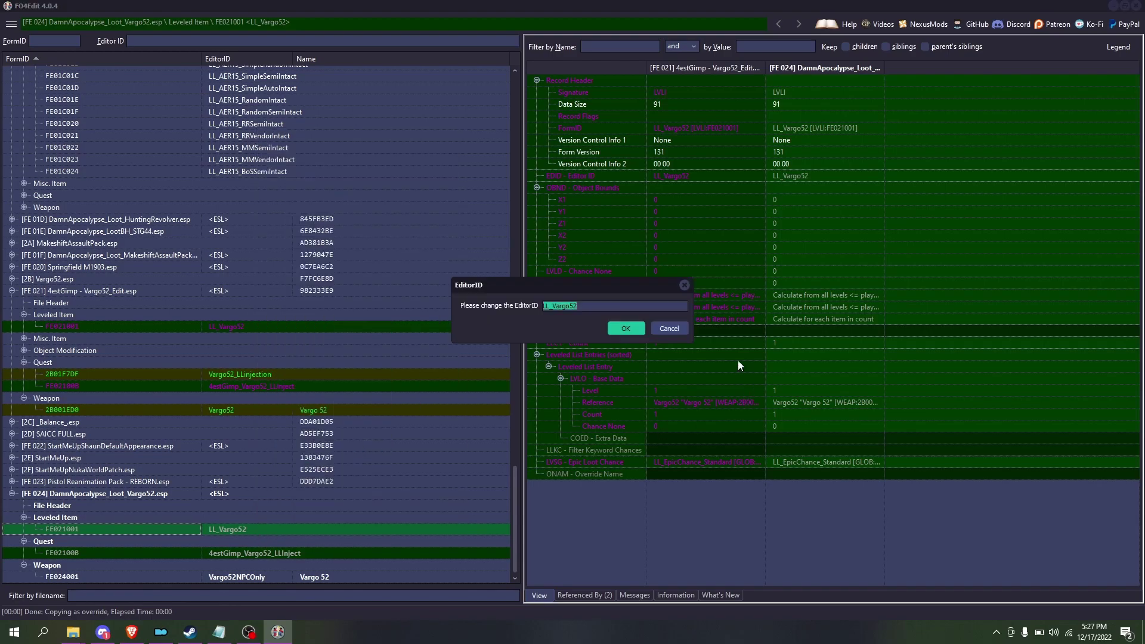
key("End")
type("BRoken")
key("Return")
key("Return")
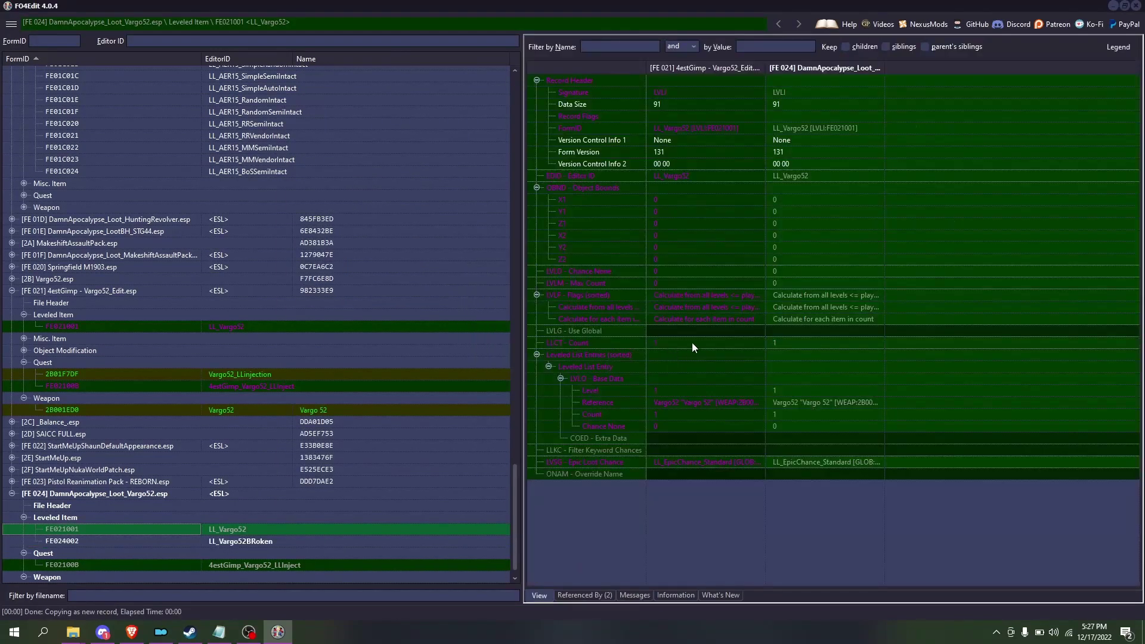
- Copy the LL_Vargo52 override as another new record with the EditorID LL_Vargo52Intact into the same plugin
right_click(248, 526)
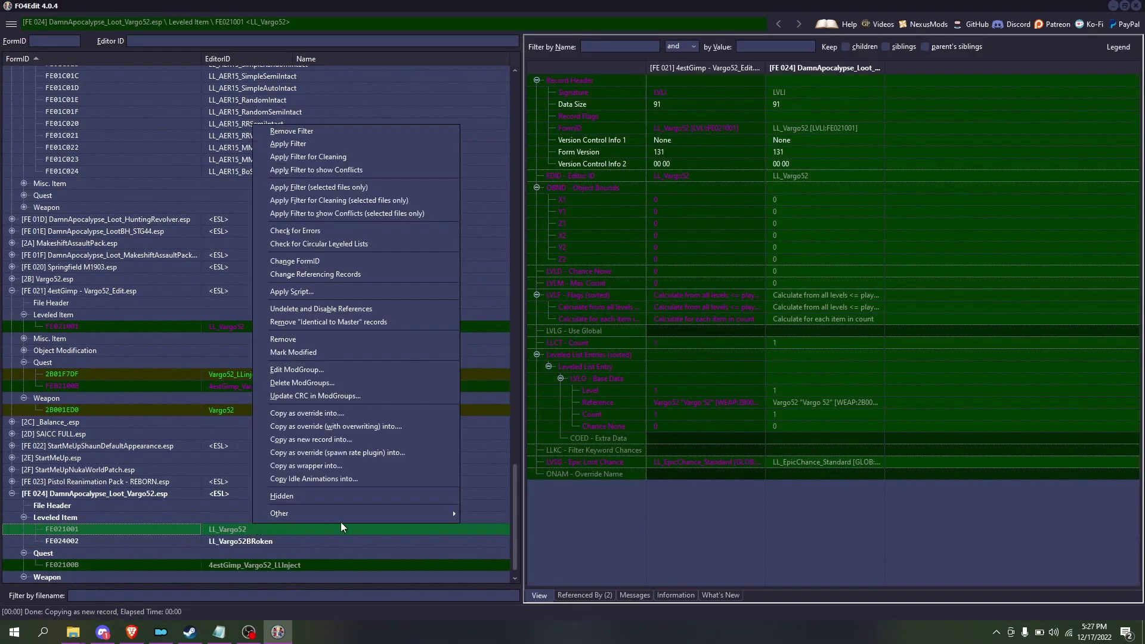
left_click(345, 449)
left_click(591, 304)
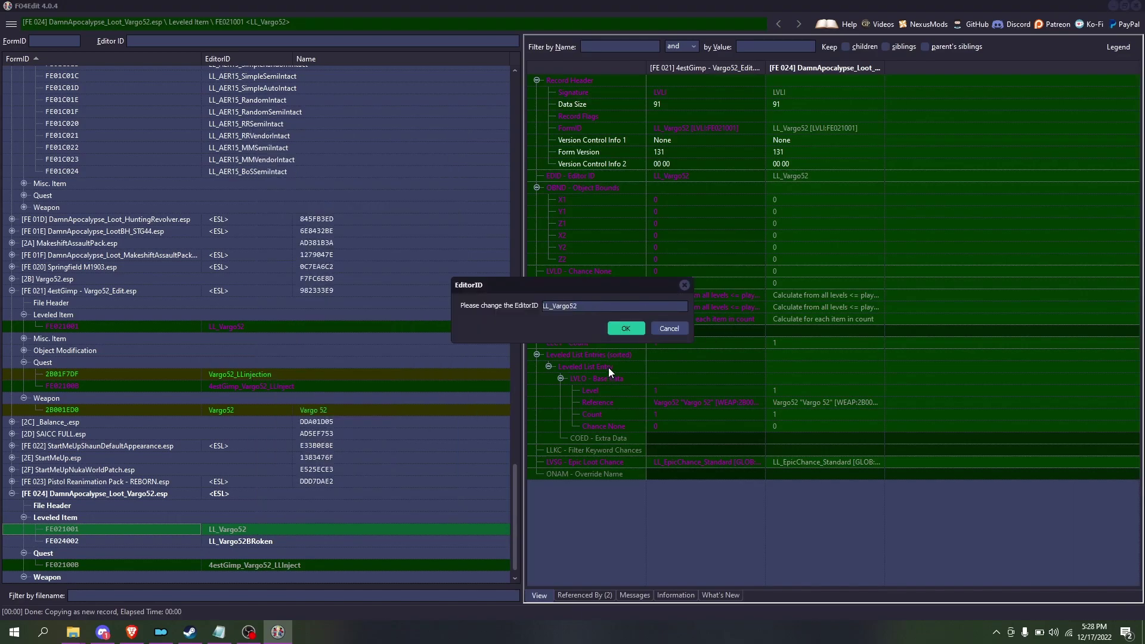
type("Semi")
key("Return")
key("Return")
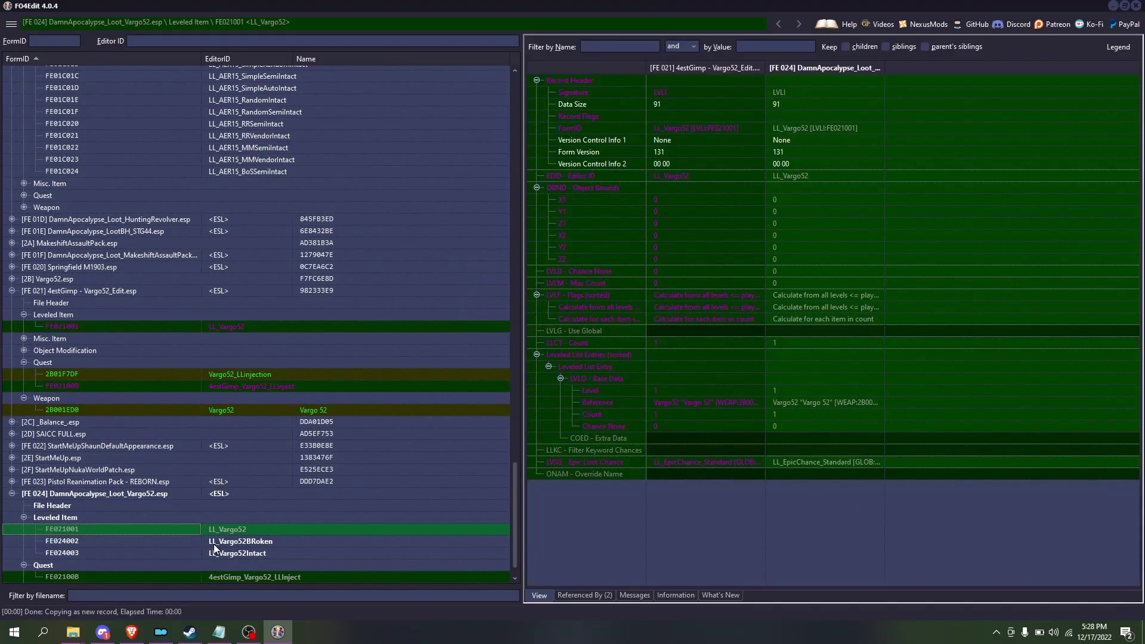
- Correct the Editor ID of the LL_Vargo52BRoken leveled item to LL_Vargo52Broken
left_click(255, 540)
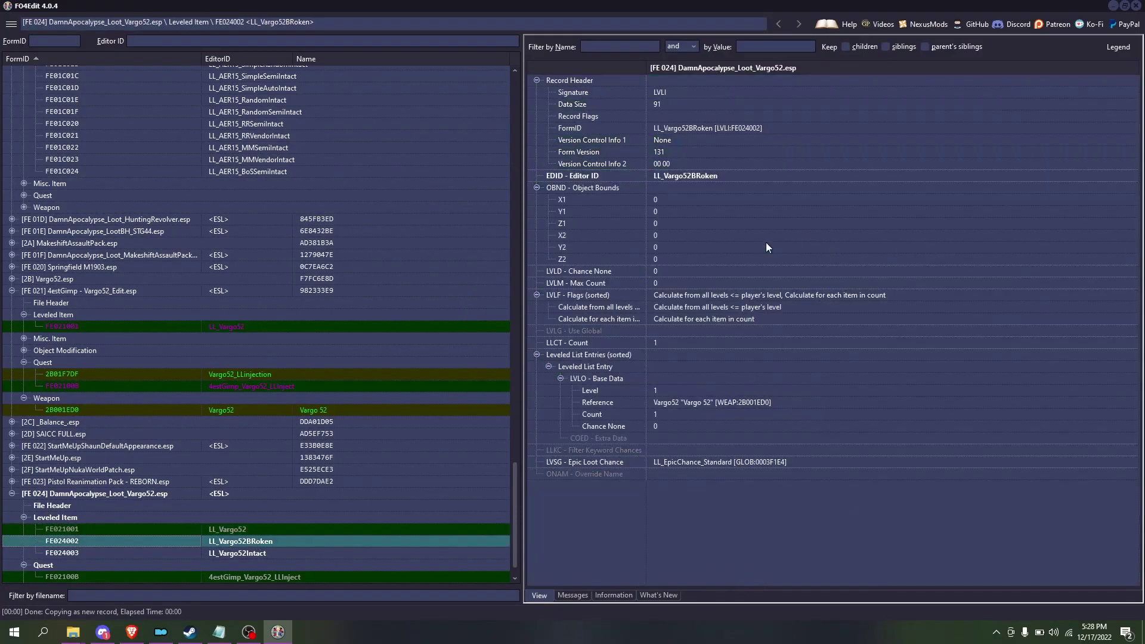
right_click(682, 175)
left_click(744, 181)
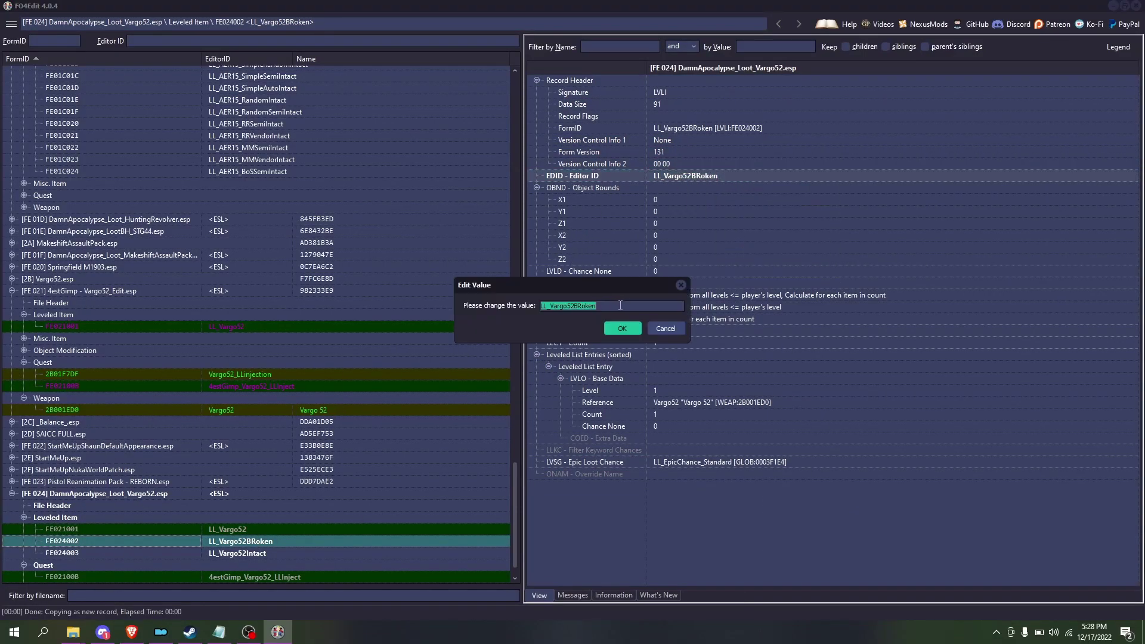
double_click(580, 307)
left_click_drag(578, 307, 583, 307)
type("r")
key("Return")
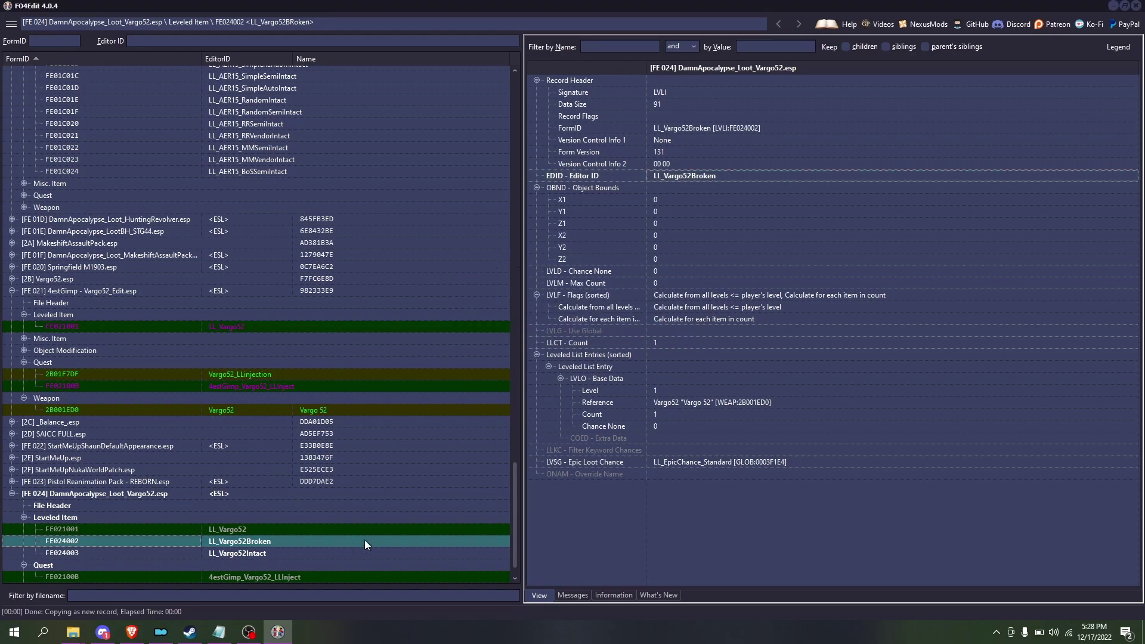
- Enable Use All in the LVLF flags of LL_Vargo52Broken and disable both Calculate flags
double_click(685, 295)
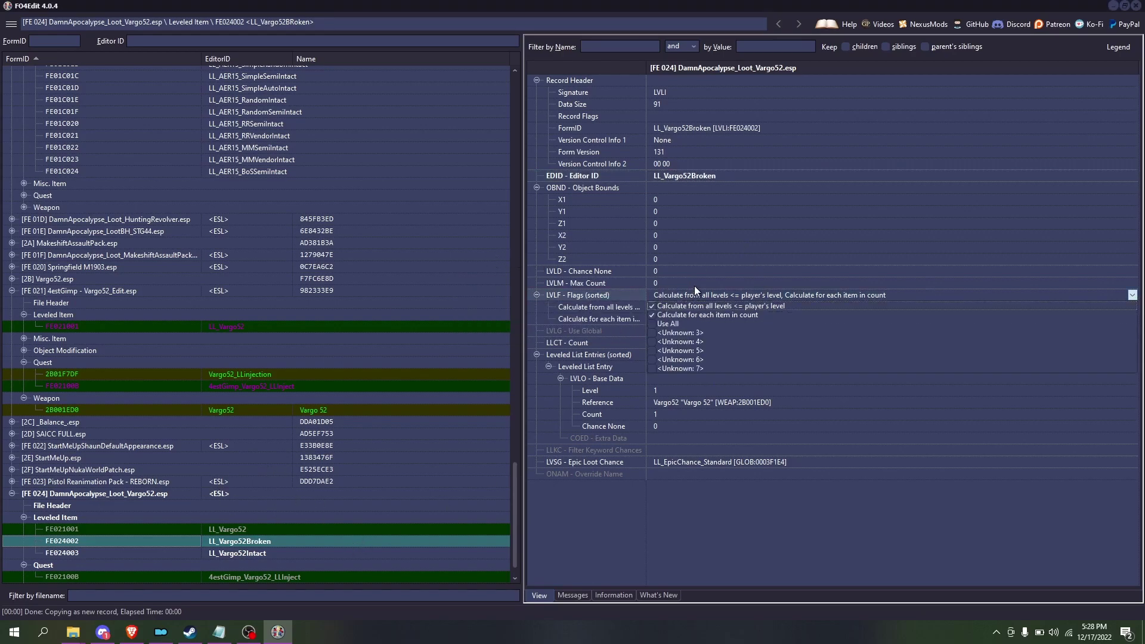
left_click(656, 323)
left_click(652, 316)
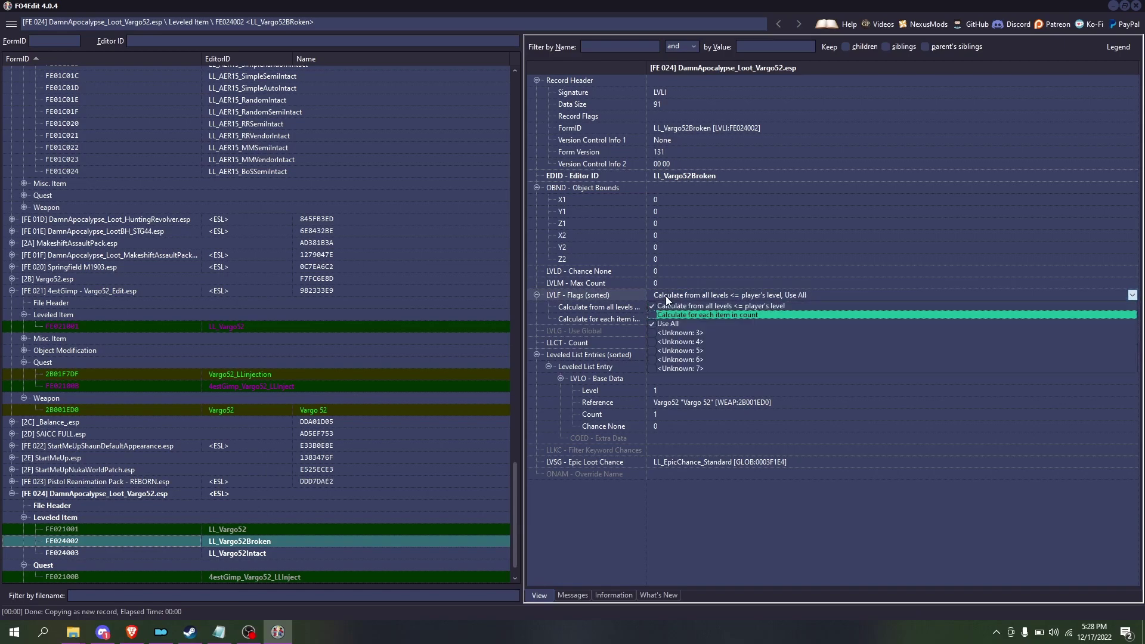
left_click(653, 306)
left_click(792, 222)
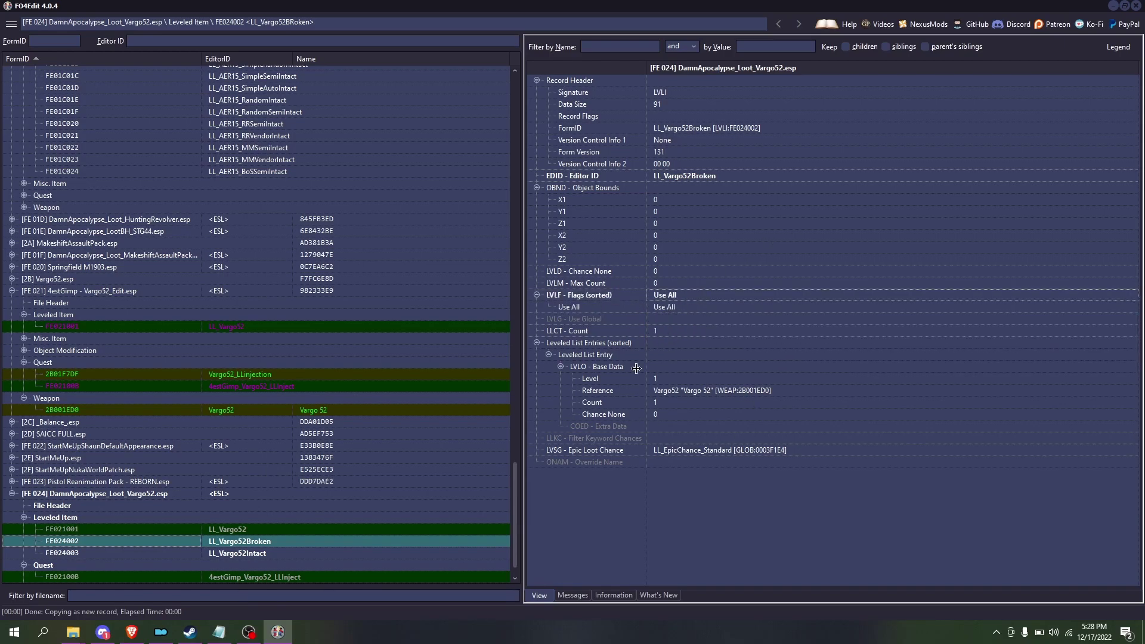
- Copy the full FormID text of the Vargo52NPCOnly weapon and open the entry reference of the LL_Vargo52Broken leveled item
scroll(267, 574, "down", 1)
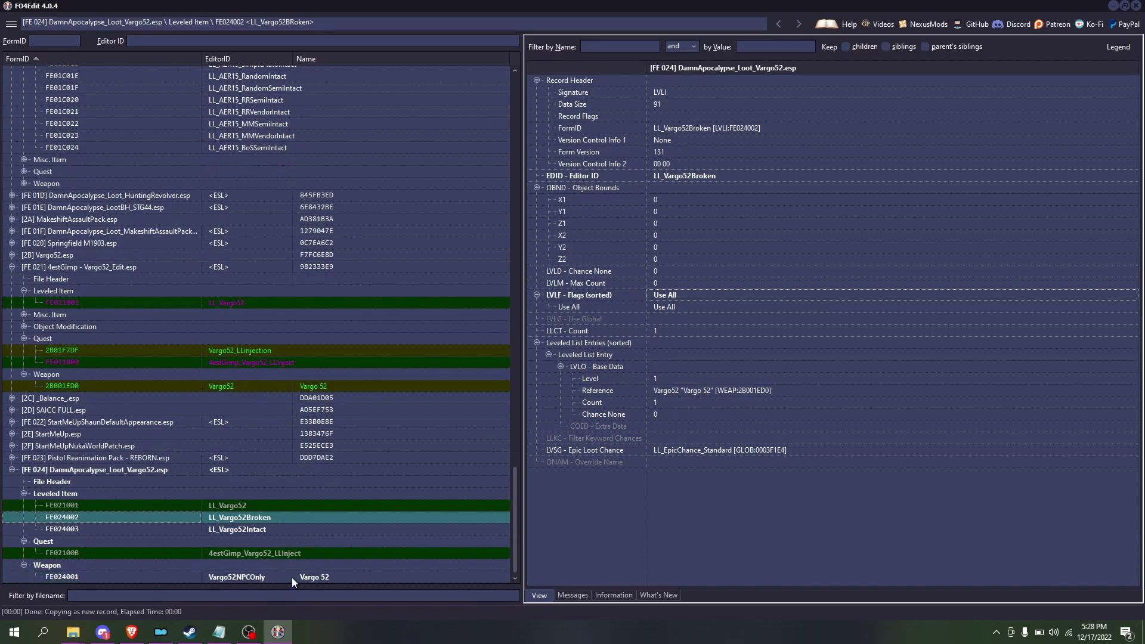
left_click(292, 577)
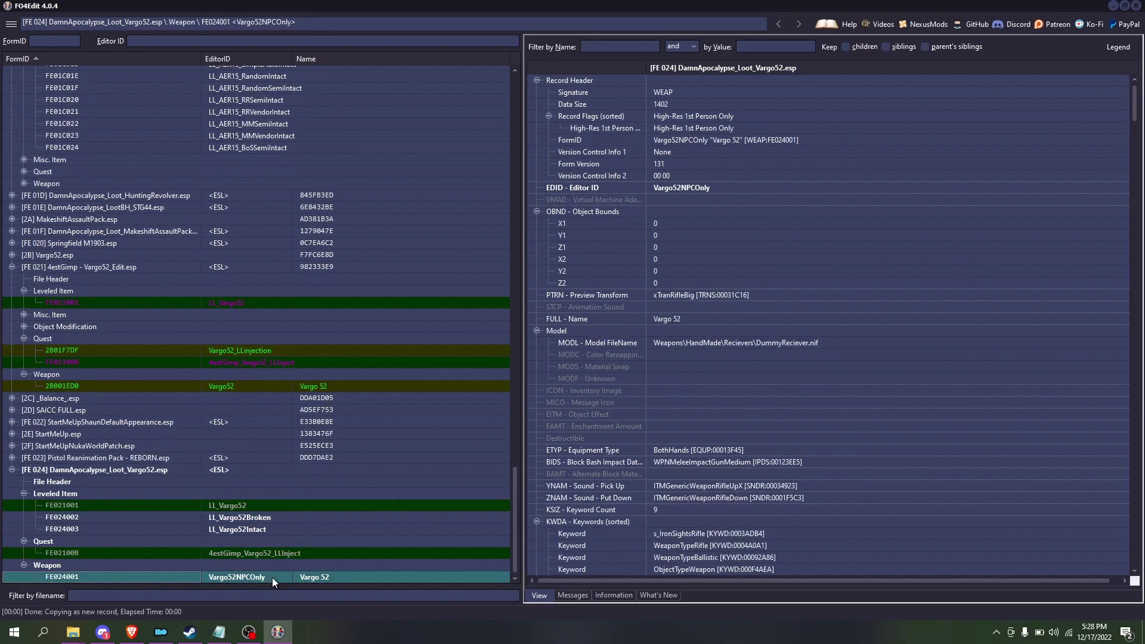
right_click(272, 577)
double_click(737, 144)
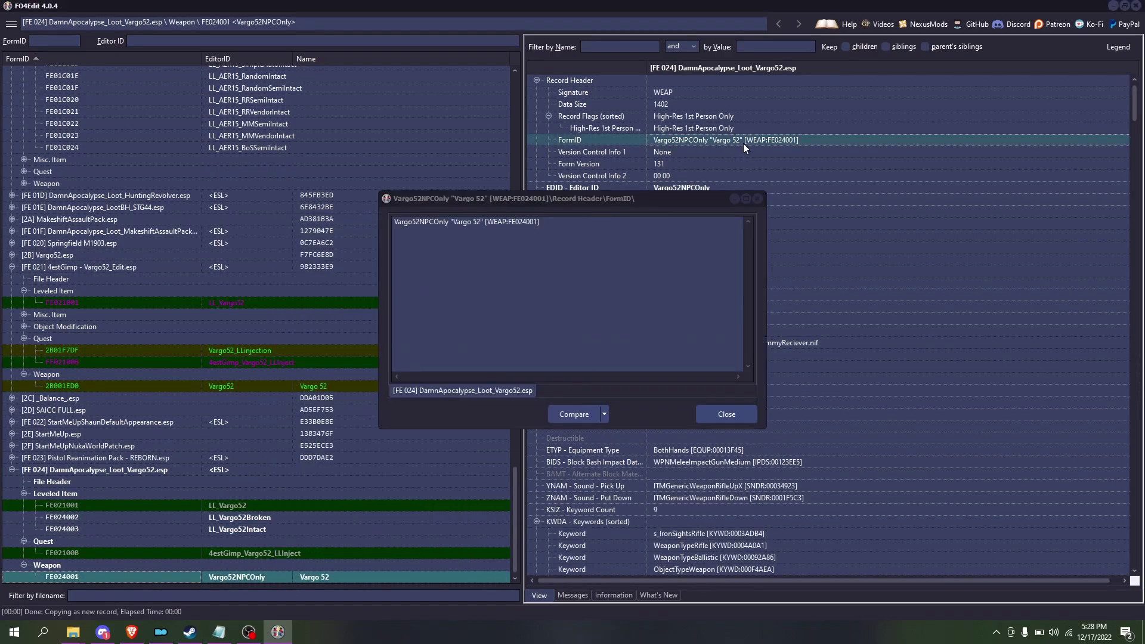
left_click(565, 250)
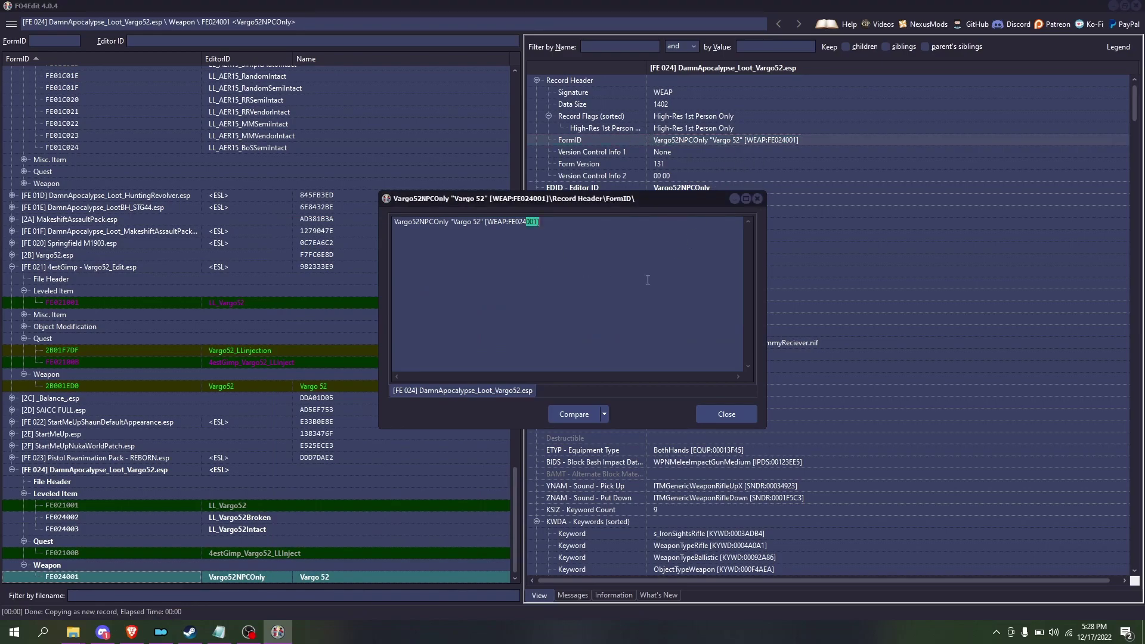
key("ctrl+a")
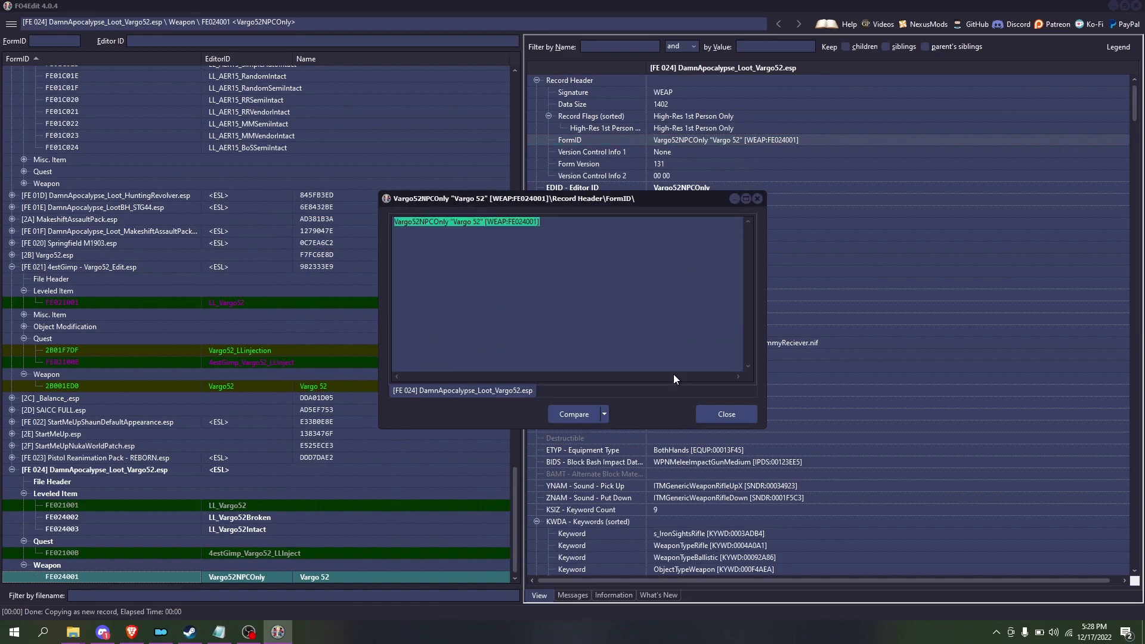
left_click(726, 413)
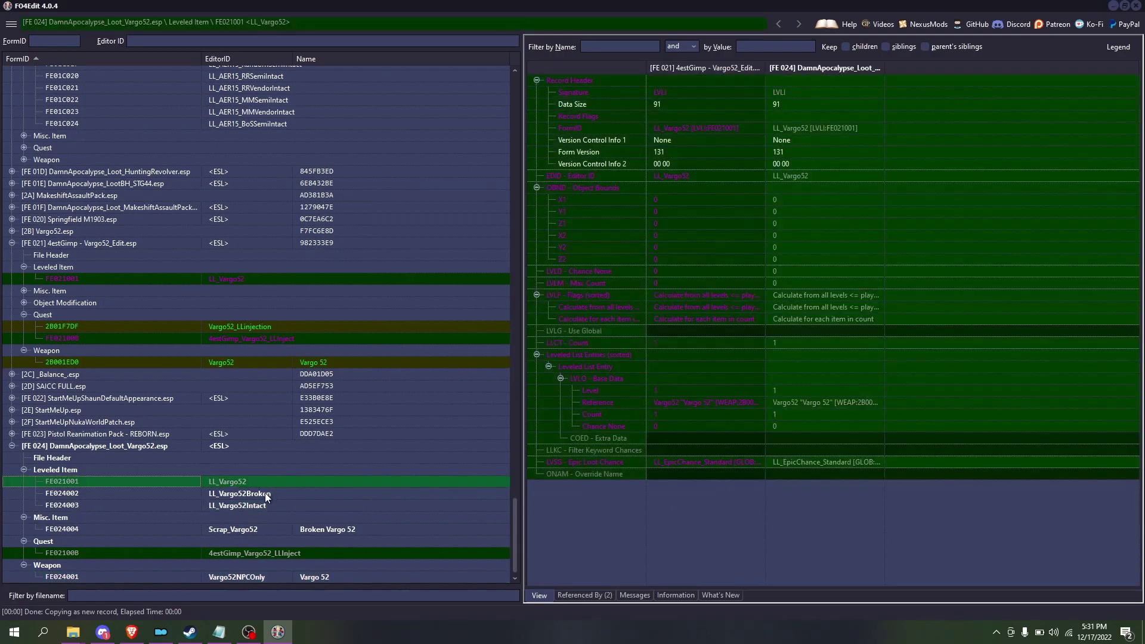
left_click(265, 493)
double_click(737, 390)
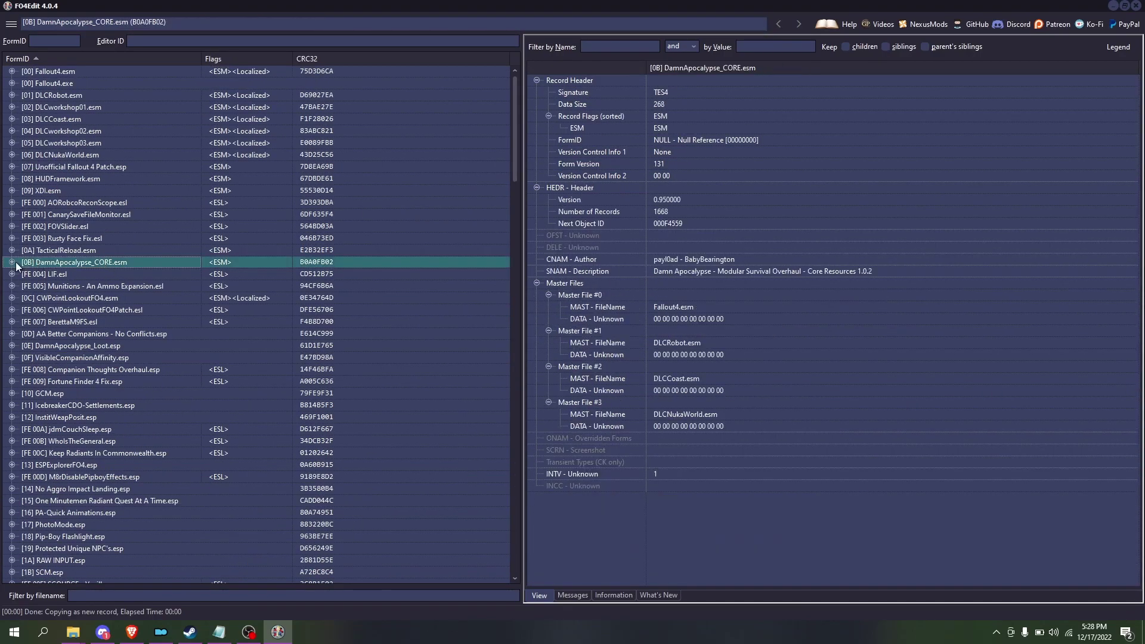
- Copy the tb_Scrap_HMAR01 misc item from DamnApocalypse_CORE.esm as a new record with EditorID Scrap_Vargo52 into DamnApocalypse_Loot_Vargo52.esp
left_click(12, 265)
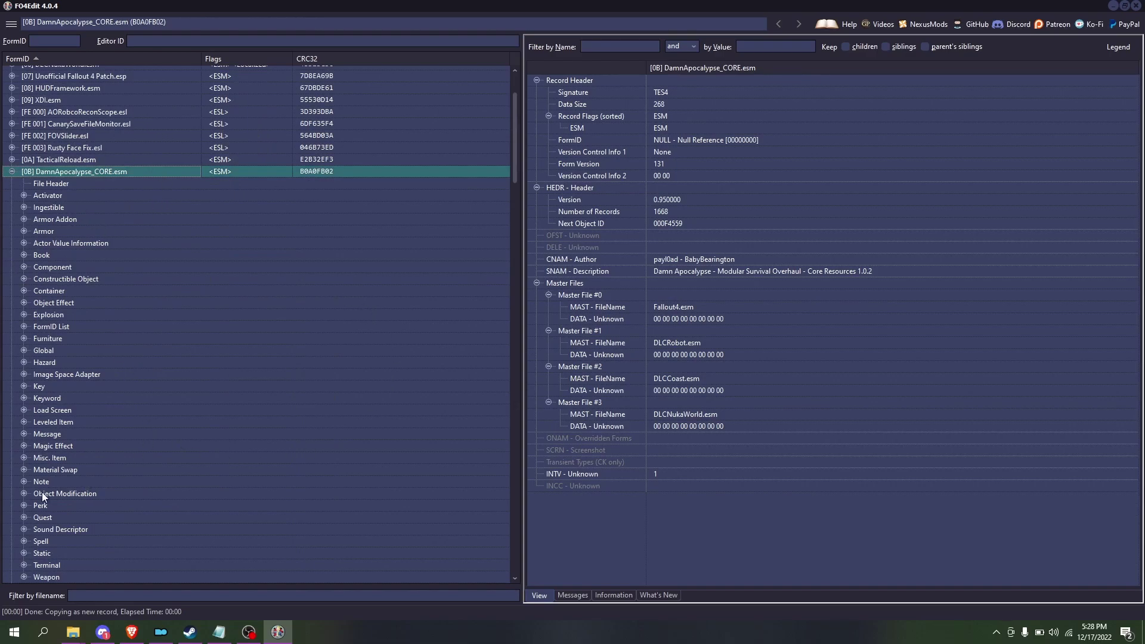
left_click(24, 457)
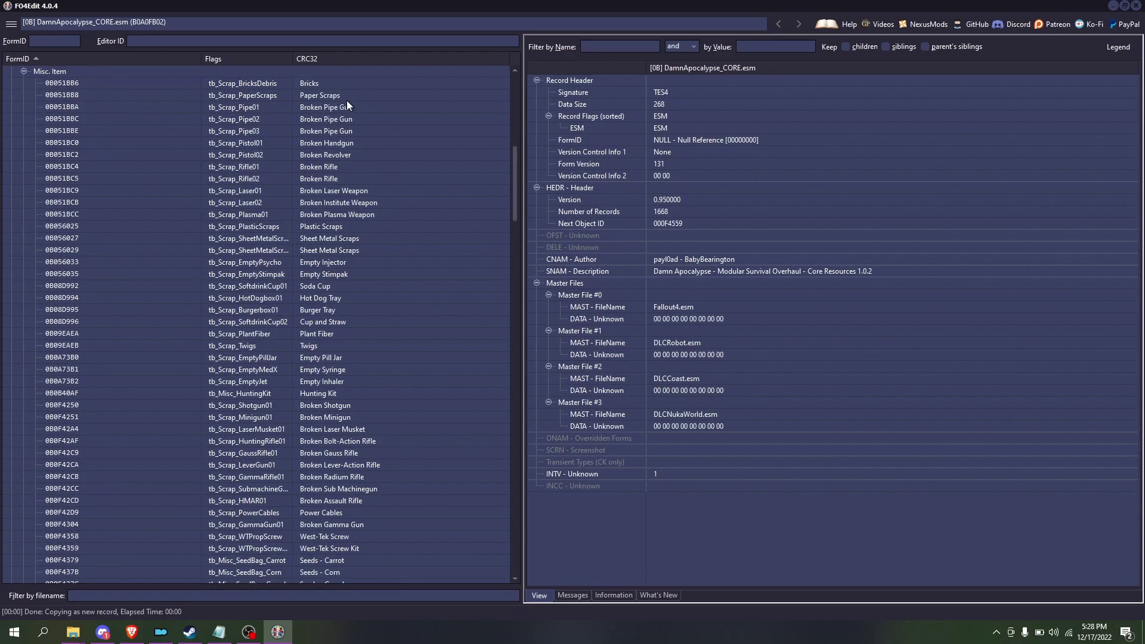
scroll(375, 540, "down", 4)
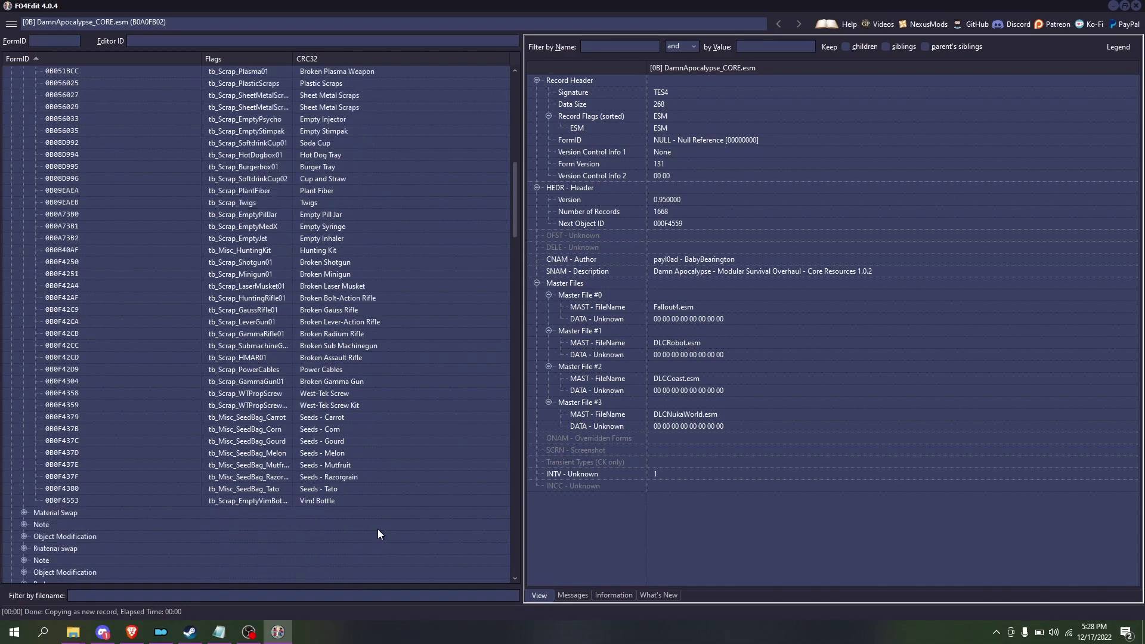
left_click(370, 359)
right_click(359, 363)
left_click(477, 559)
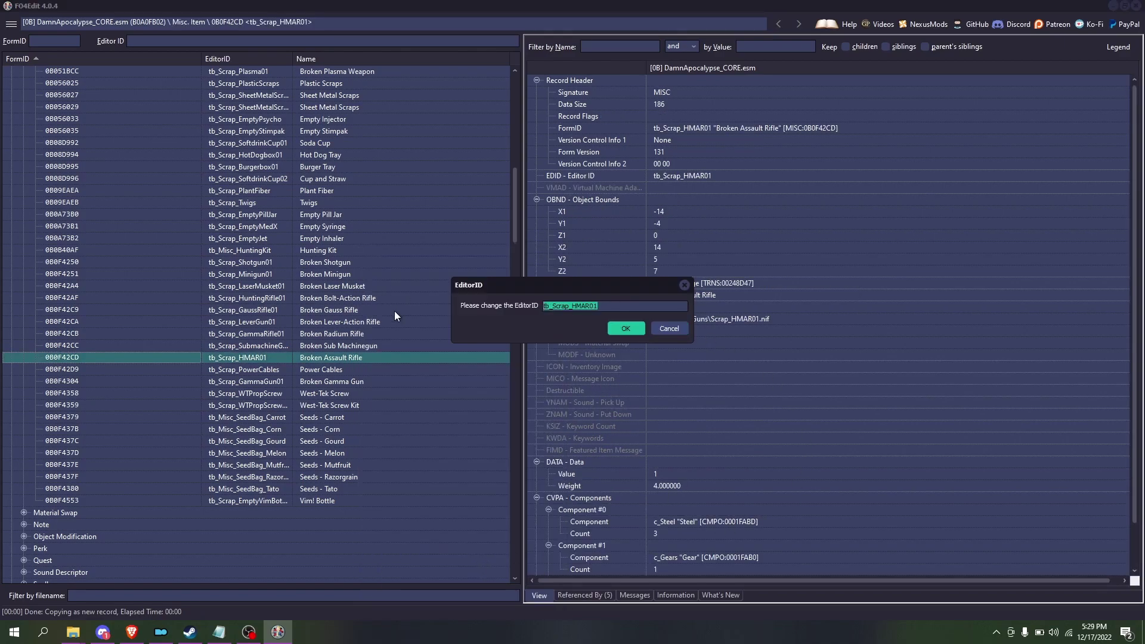
type("SScrap_Vargo52")
key("Return")
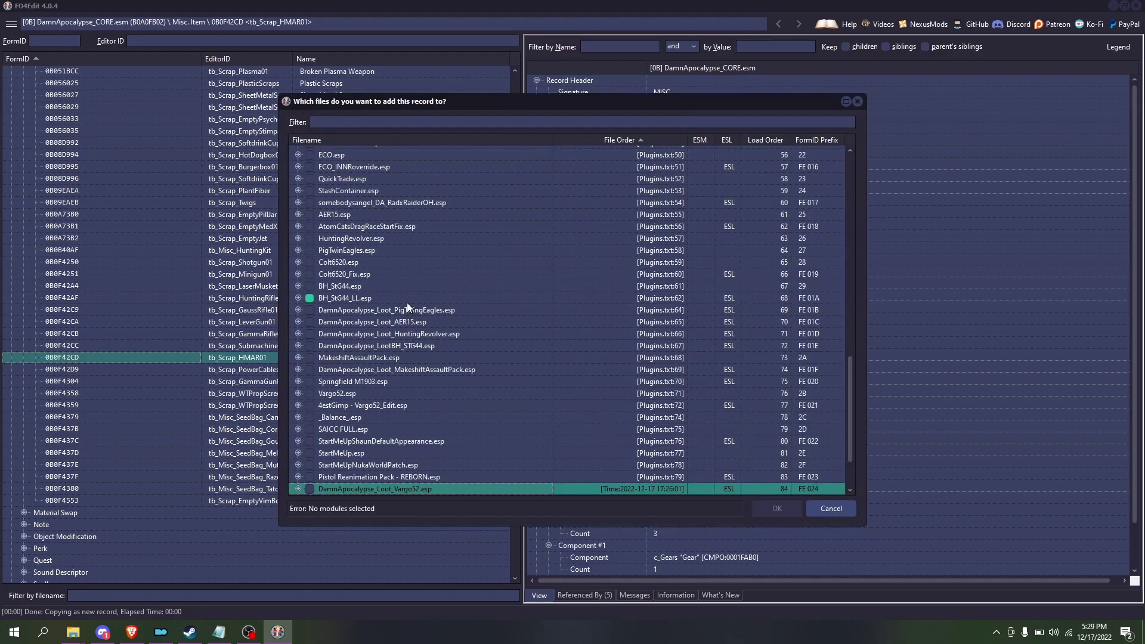
left_click(309, 489)
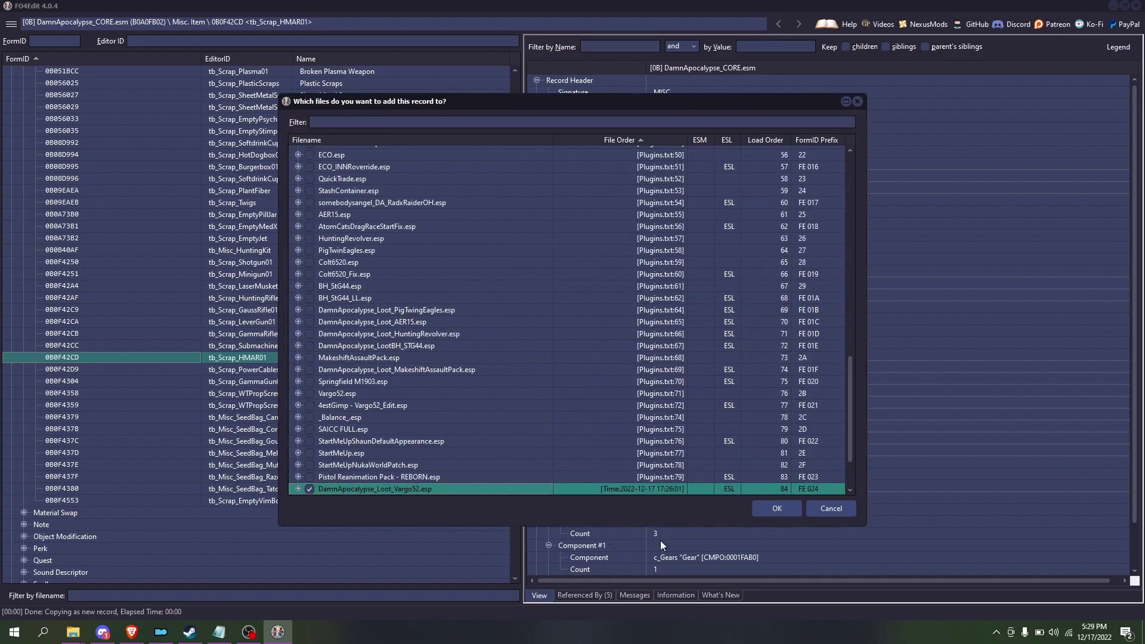
left_click(774, 510)
scroll(331, 409, "down", 15)
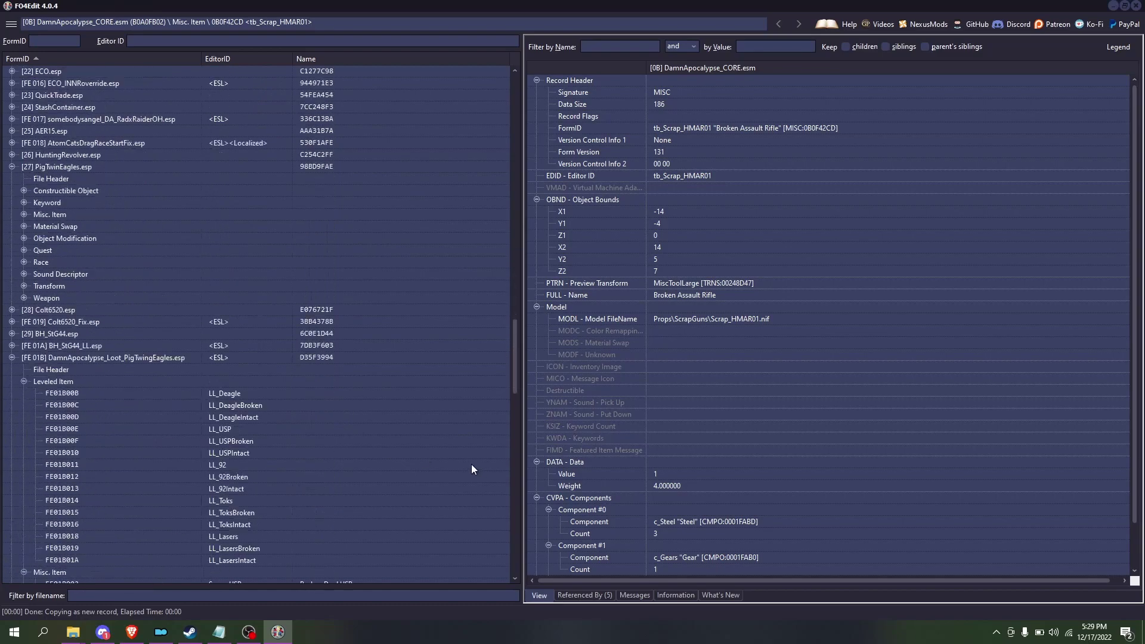
- Open the Scrap_Vargo52 misc item record in DamnApocalypse_Loot_Vargo52.esp
scroll(358, 504, "down", 10)
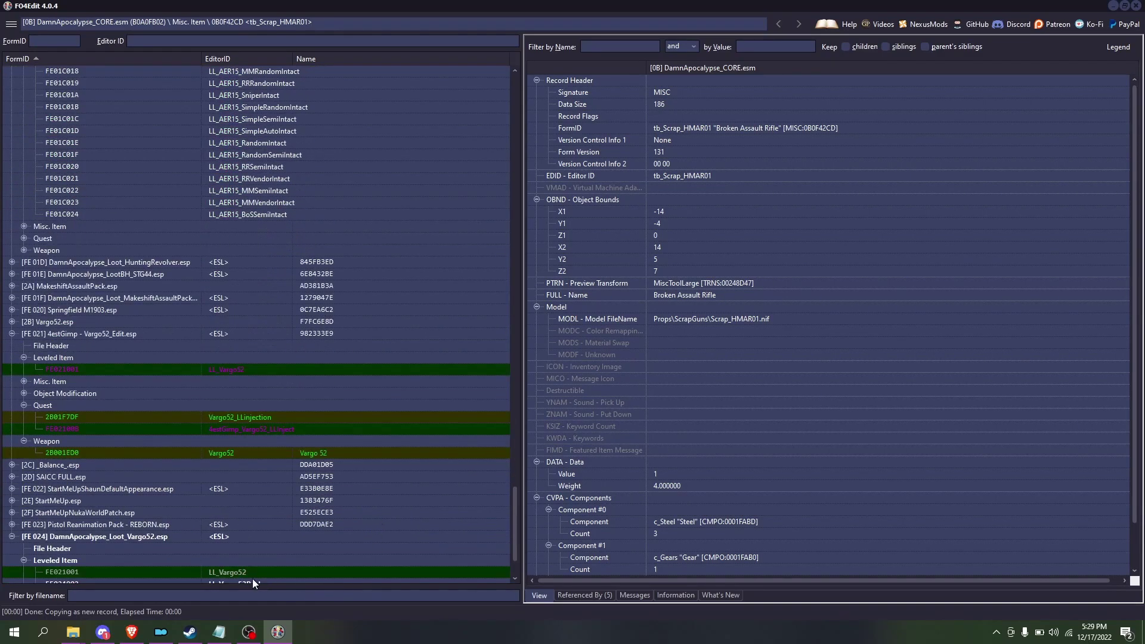
left_click(25, 530)
left_click(148, 540)
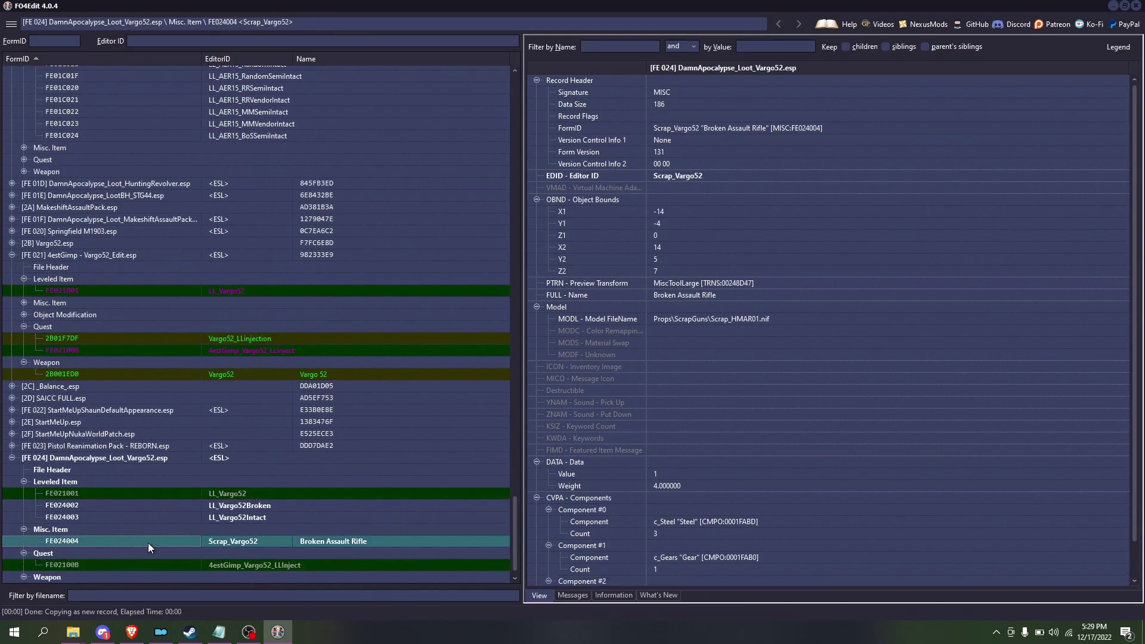
- Set the Preview Transform of Scrap_Vargo52 to ComponentBar [TRNS:00248C8C]
double_click(705, 281)
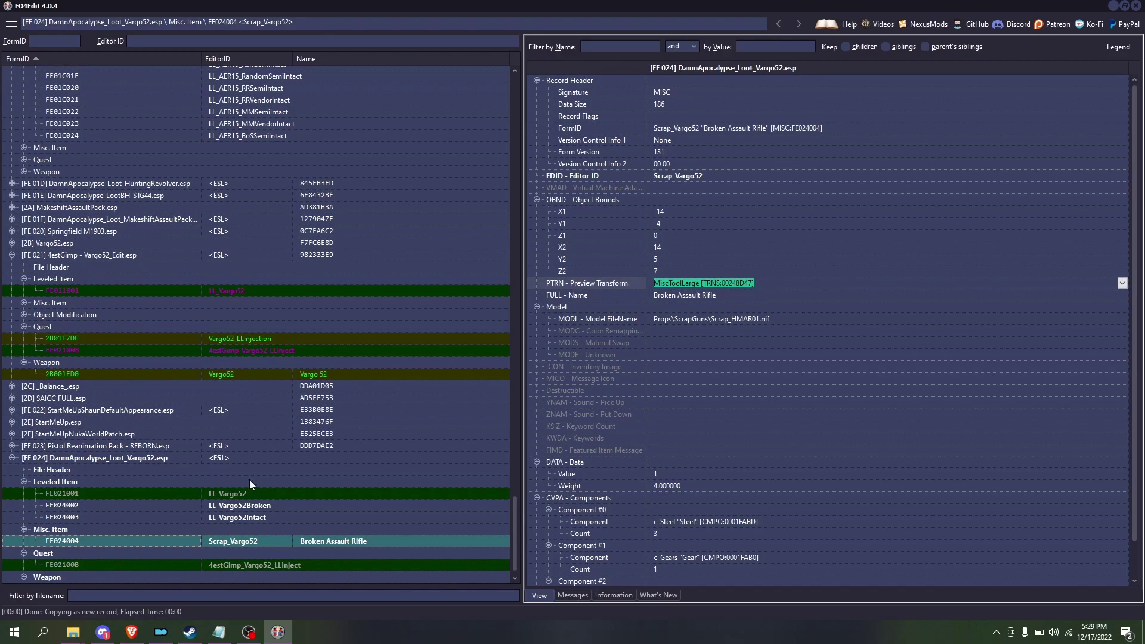
left_click_drag(658, 223, 981, 290)
right_click_drag(981, 287, 987, 293)
left_click(744, 285)
double_click(744, 286)
type("compe")
key("BackSpace")
type("nen")
key("BackSpace")
key("BackSpace")
key("BackSpace")
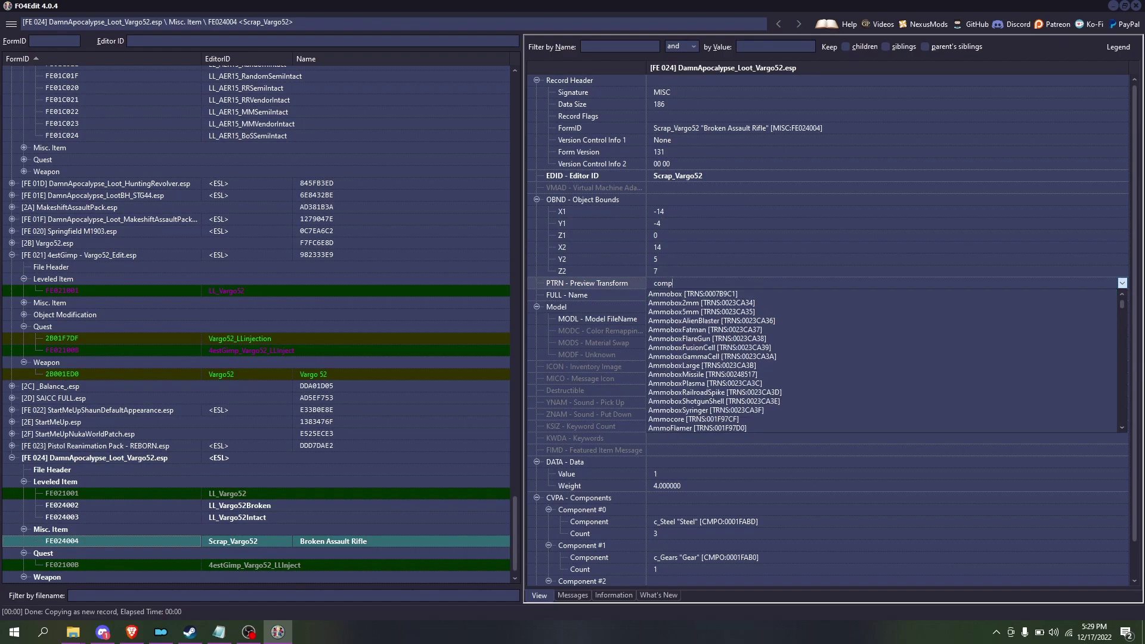
type("onentBar [TRNS:00248C8C]")
key("Return")
- Set the Preview Transform of Scrap_Vargo52 to ComponentBrick [TRNS:00248C8D]
double_click(752, 284)
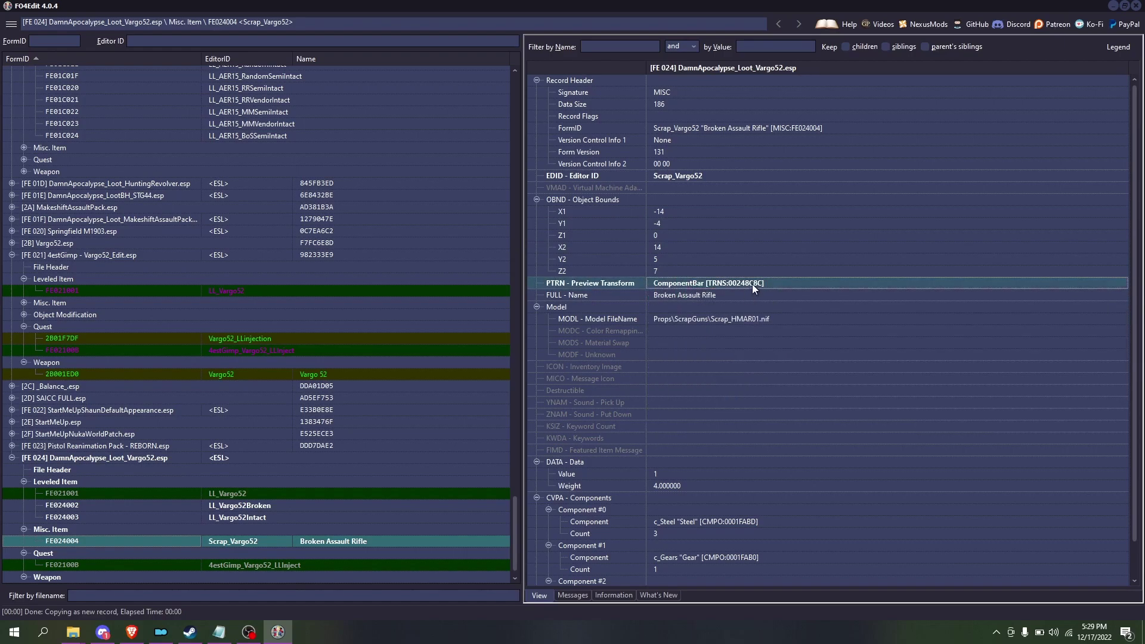
type("ComponentBrick")
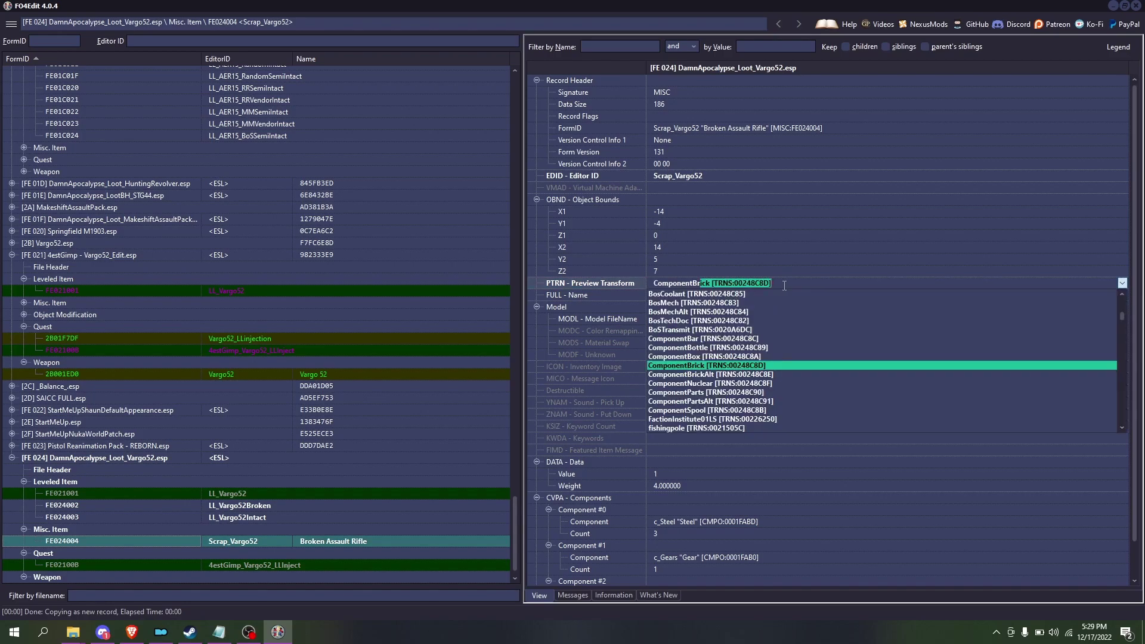
key("Return")
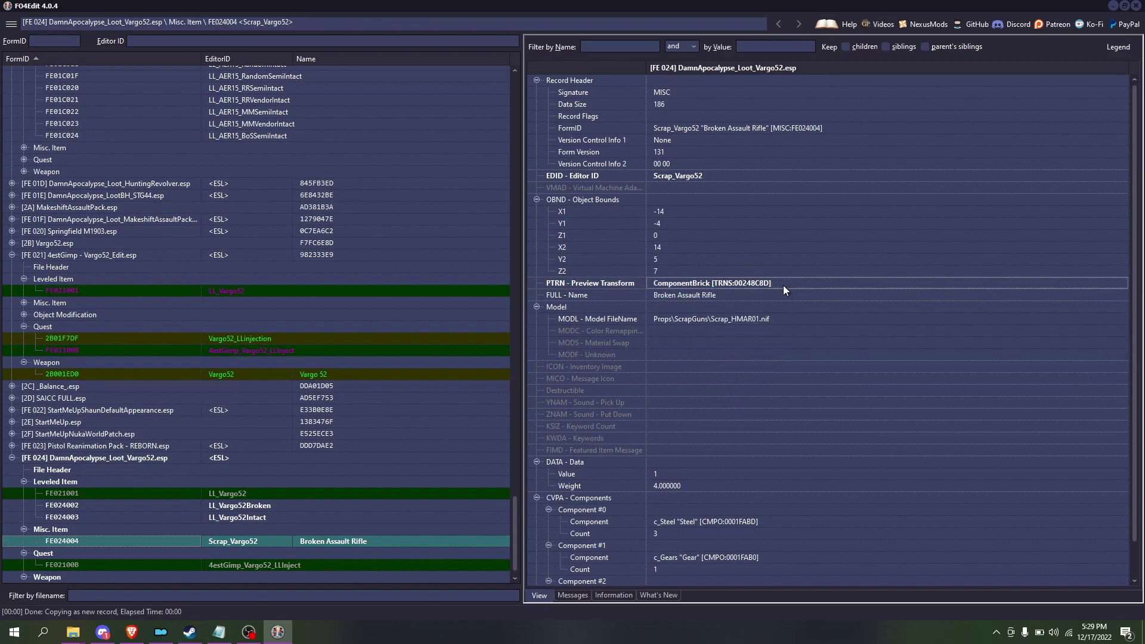
- Change the full name of the Scrap_Vargo52 misc item to Broken Vargo 52
double_click(751, 294)
left_click(726, 410)
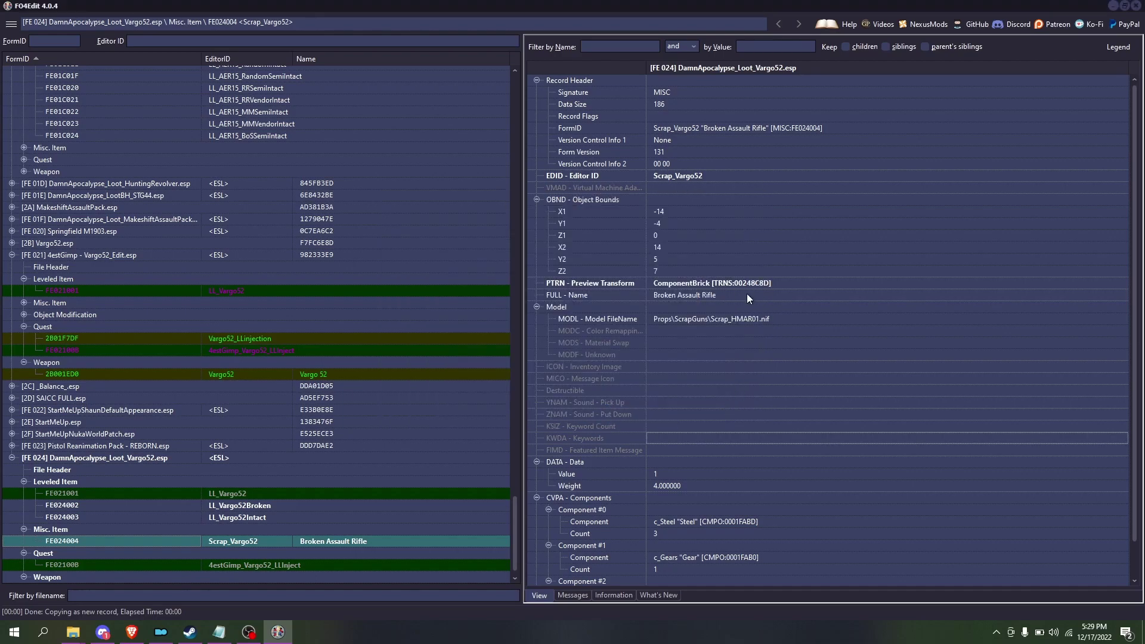
right_click(729, 293)
left_click(735, 298)
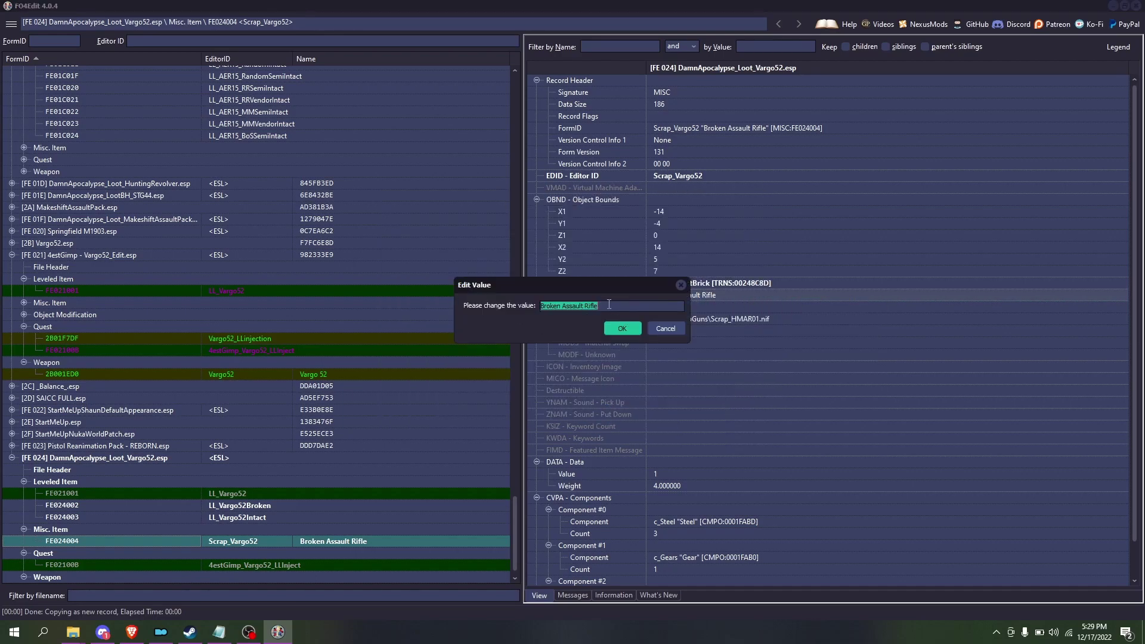
left_click_drag(563, 306, 795, 320)
type("Vargo 52")
key("Return")
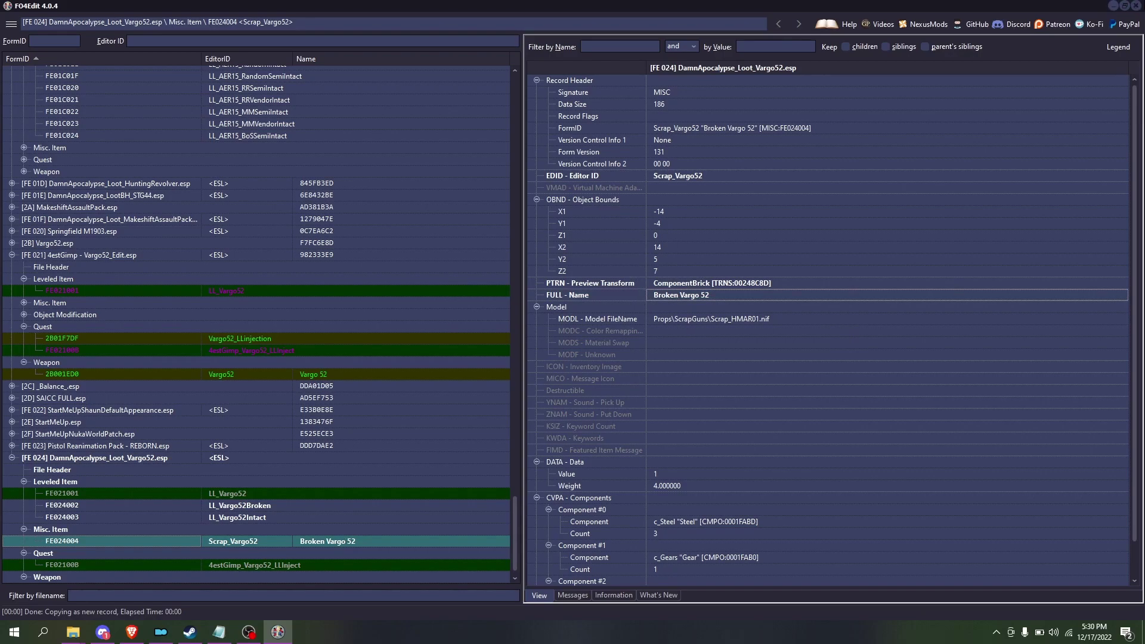
- Set the Model FileName of Scrap_Vargo52 to Props\ScrapGuns\Cadavver\Scrap_Vargo52.nif
left_click(843, 46)
left_click(844, 47)
left_click(745, 318)
right_click(745, 317)
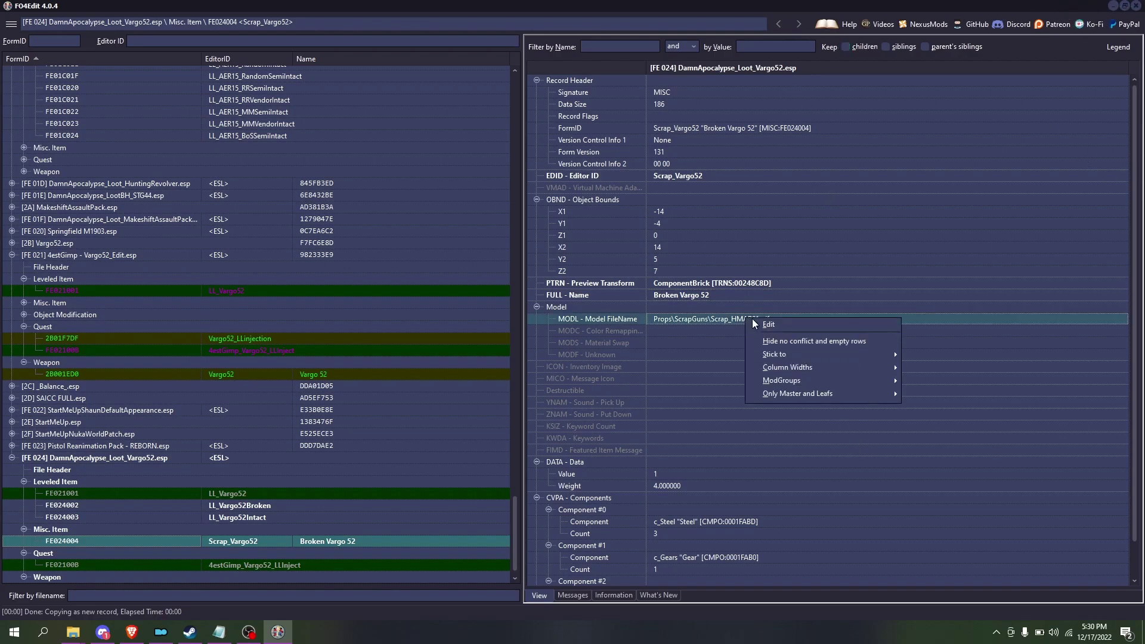
left_click(750, 322)
left_click_drag(592, 306, 739, 307)
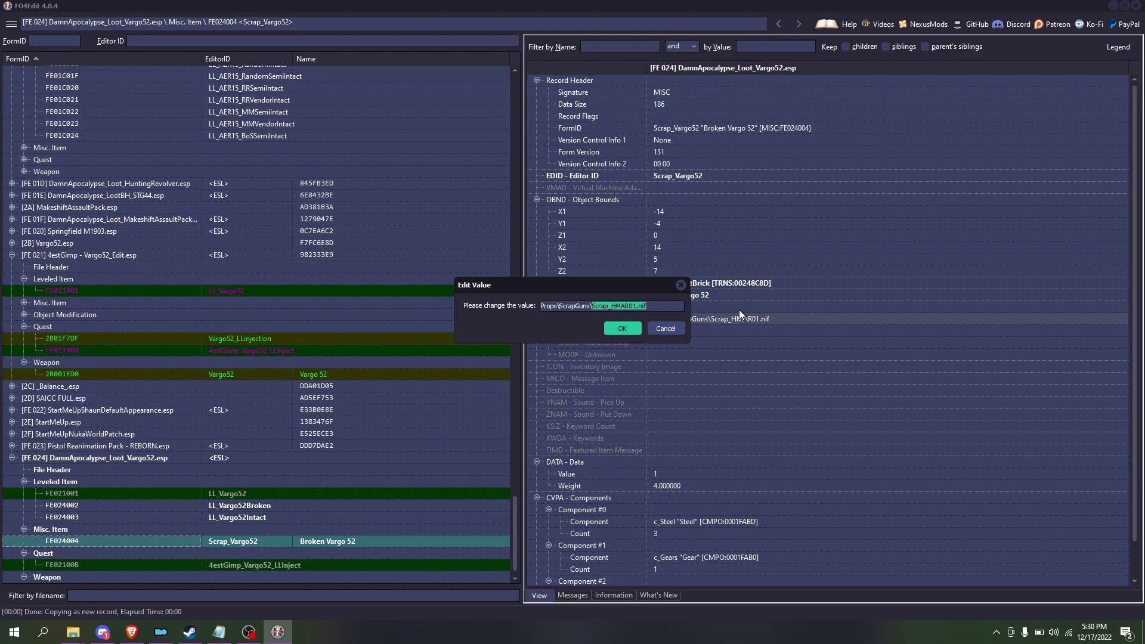
key("BackSpace")
type("Cadd")
type("avver")
type("\\Scrap")
type("_Vargo")
type("52.c")
key("BackSpace")
key("BackSpace")
type("nif")
key("Return")
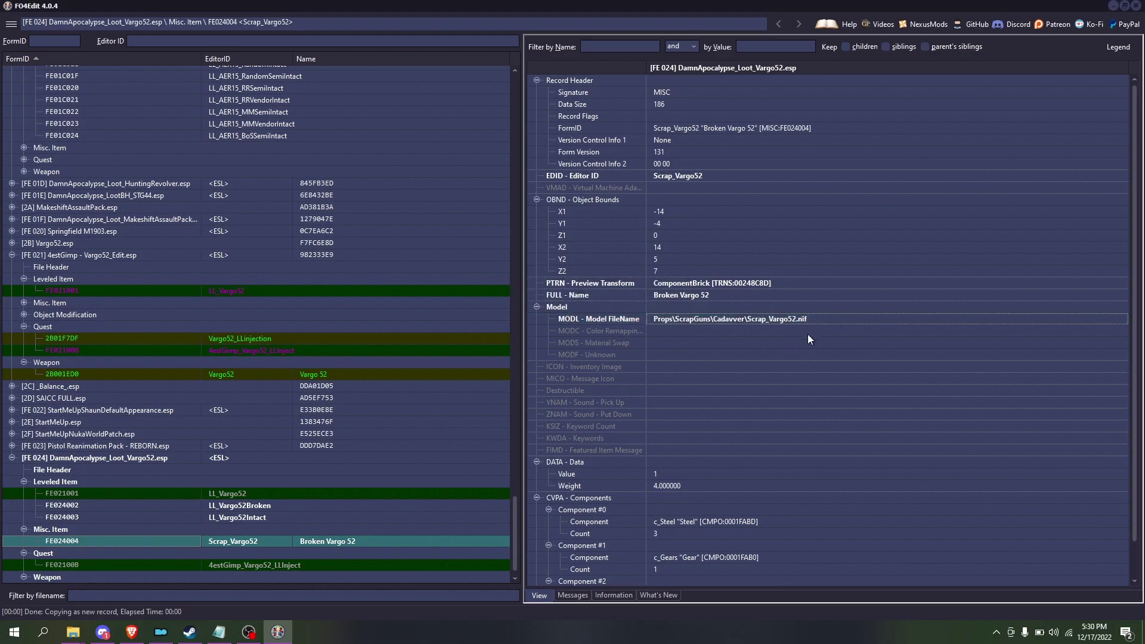
- Set the weight of the Scrap_Vargo52 misc item to 3.000000
scroll(688, 494, "down", 1)
right_click(660, 448)
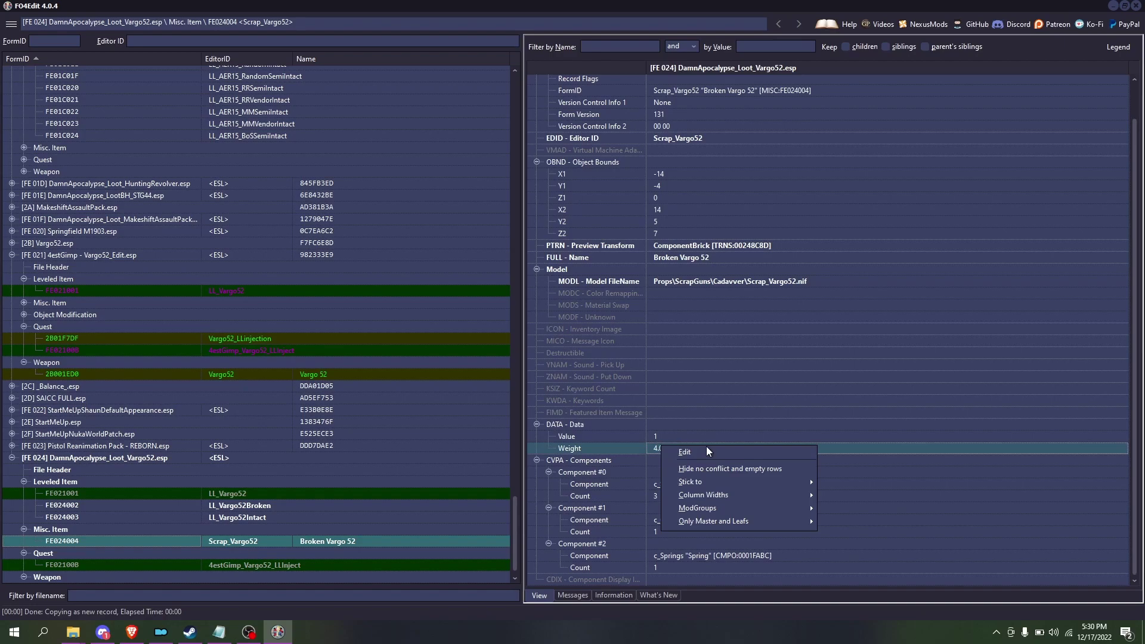
left_click(705, 447)
left_click(546, 305)
key("BackSpace")
type("3")
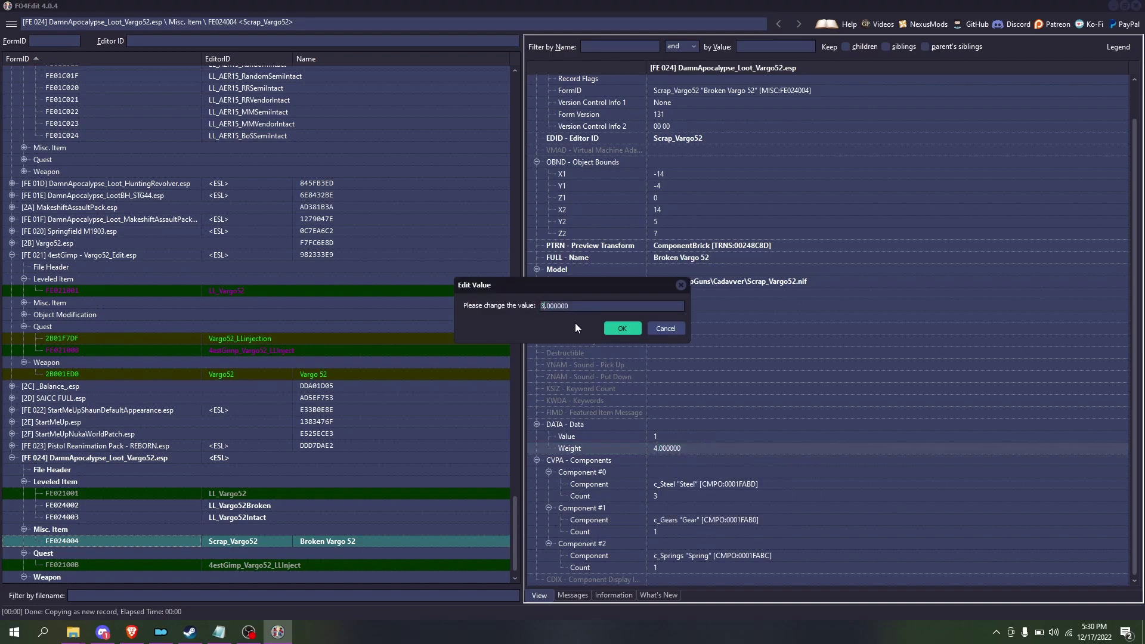
left_click(619, 329)
- Add a fourth, empty component to the CVPA components of Scrap_Vargo52
left_click(701, 485)
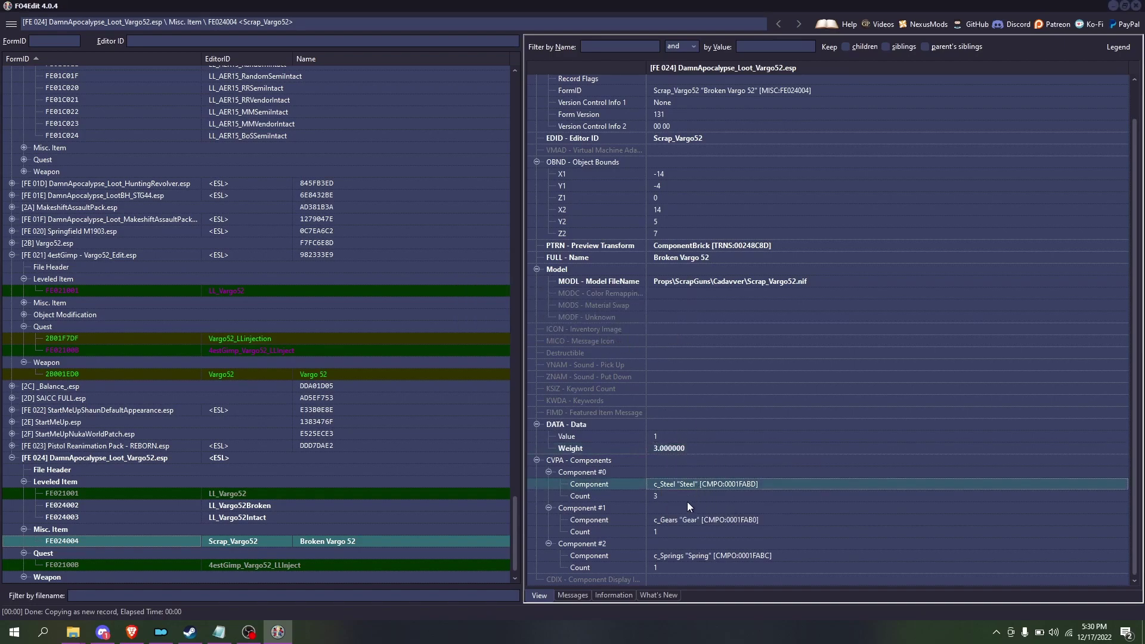
right_click(732, 495)
left_click(685, 487)
right_click(665, 456)
left_click(688, 457)
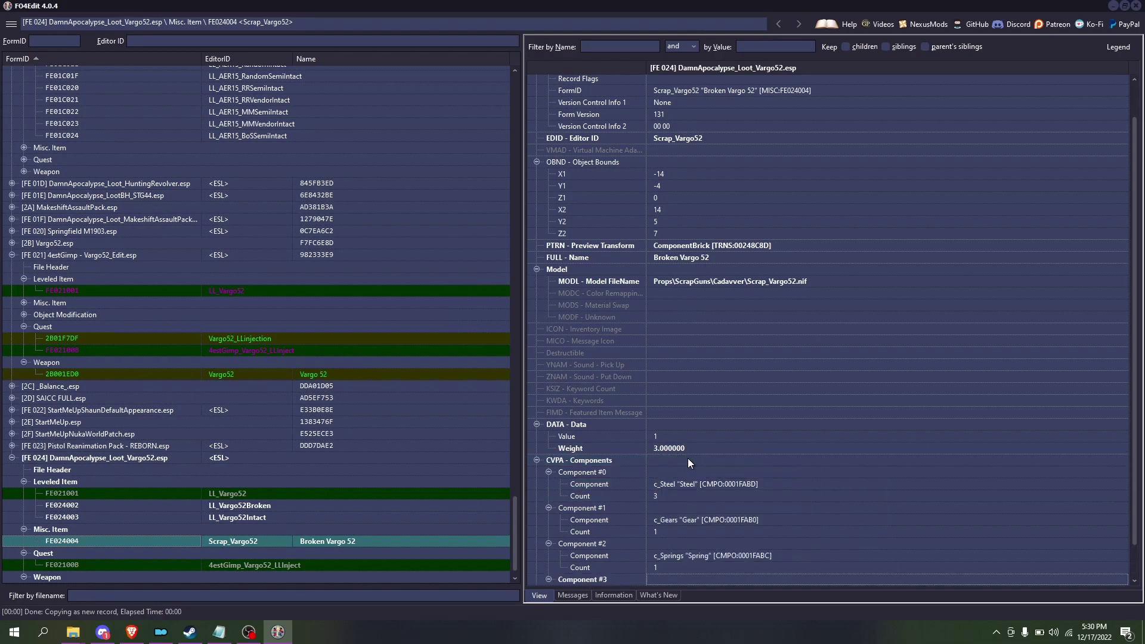
- Make the new component of Scrap_Vargo52 c_Plastic with a count of 1, and set the steel count to 2
scroll(760, 543, "down", 1)
left_click(662, 556)
double_click(664, 564)
type("1")
key("Return")
left_click(677, 553)
left_click(677, 553)
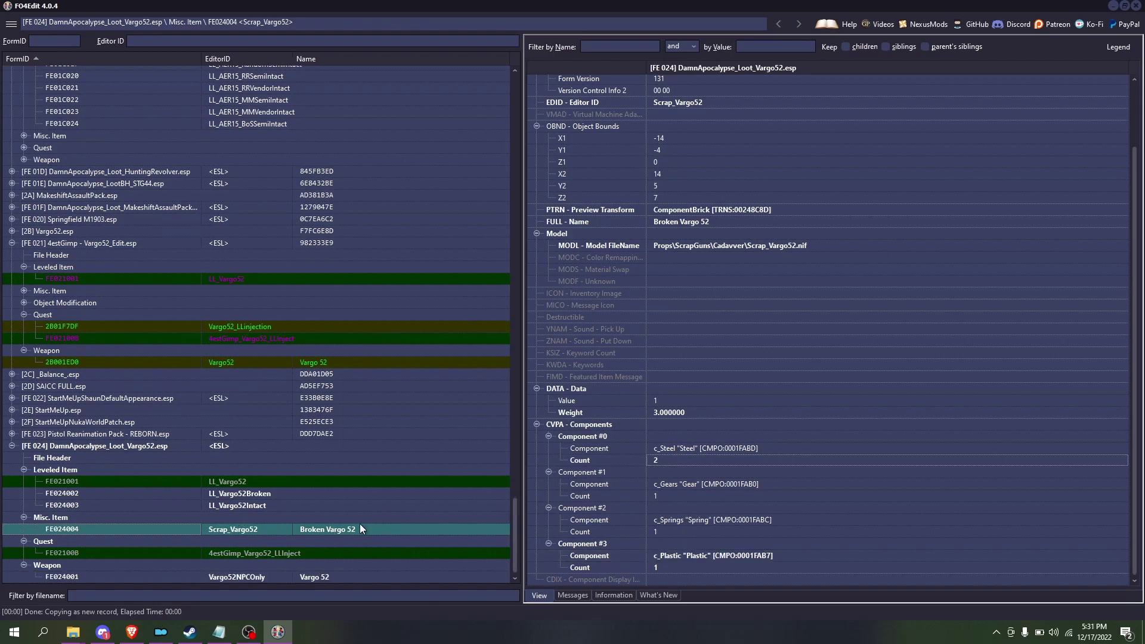
- Copy the full FormID text of the Scrap_Vargo52 misc item
scroll(792, 168, "up", 2)
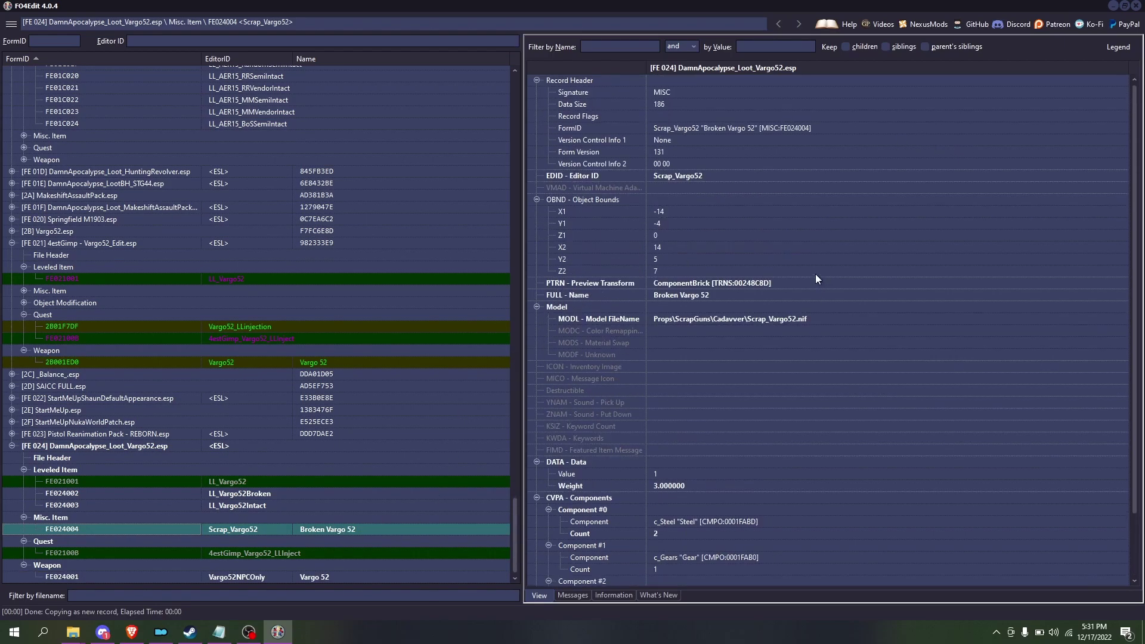
double_click(754, 128)
left_click_drag(552, 221, 394, 221)
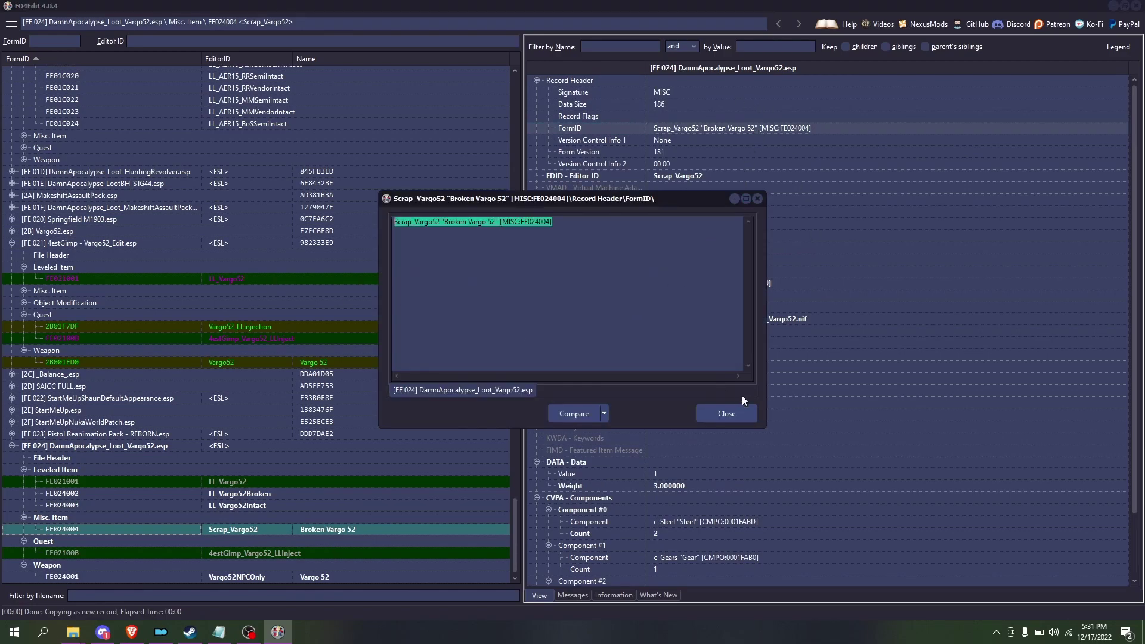
left_click(752, 416)
- Compare LL_Vargo52Broken with LL_Vargo52Intact and copy the Intact list's leveled list entries into the Broken list
left_click(259, 493)
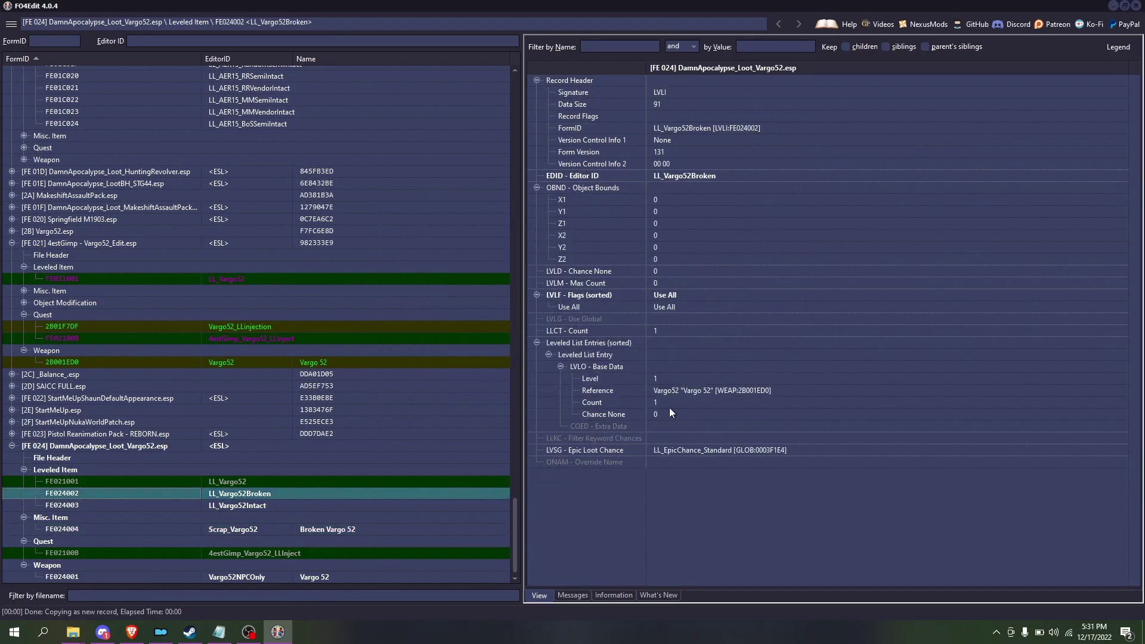
left_click(247, 504)
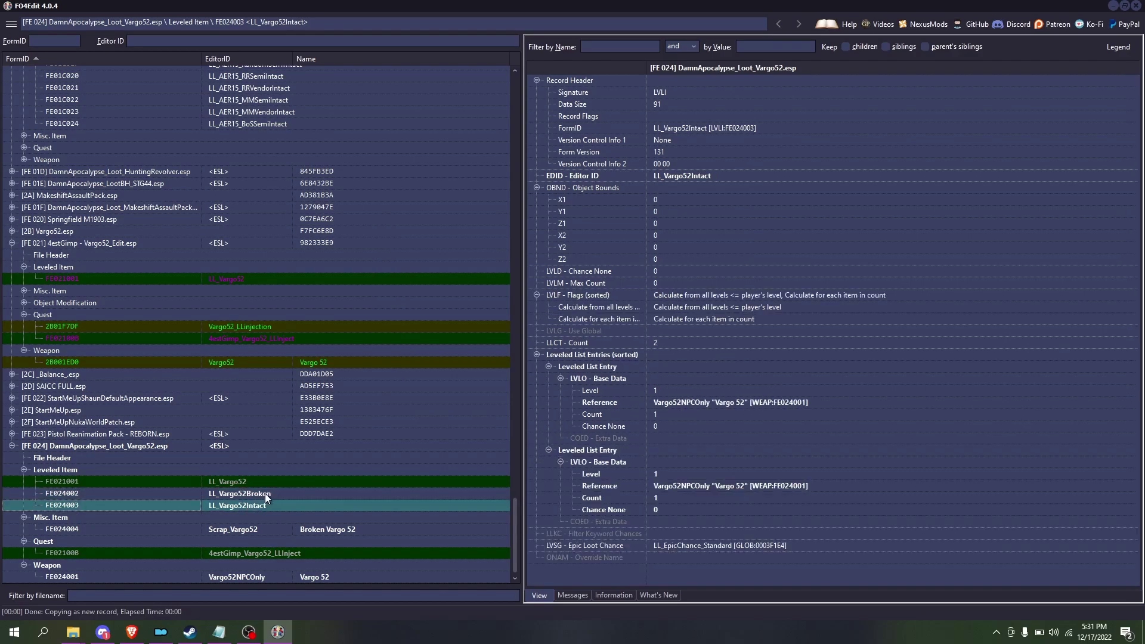
left_click(285, 493)
left_click(287, 502)
left_click(285, 495, "ctrl")
left_click_drag(826, 367, 734, 368)
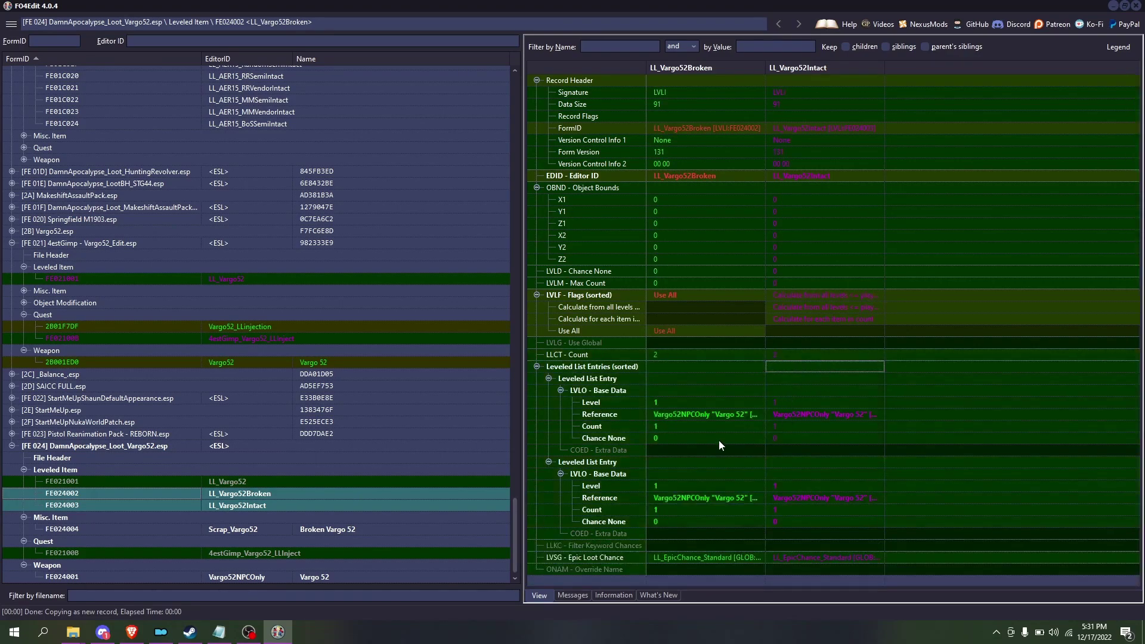
- Set the first entry reference of LL_Vargo52Intact to LL_Vargo52 [LVLI:FE021001] and remove the list's second entry
left_click(338, 502)
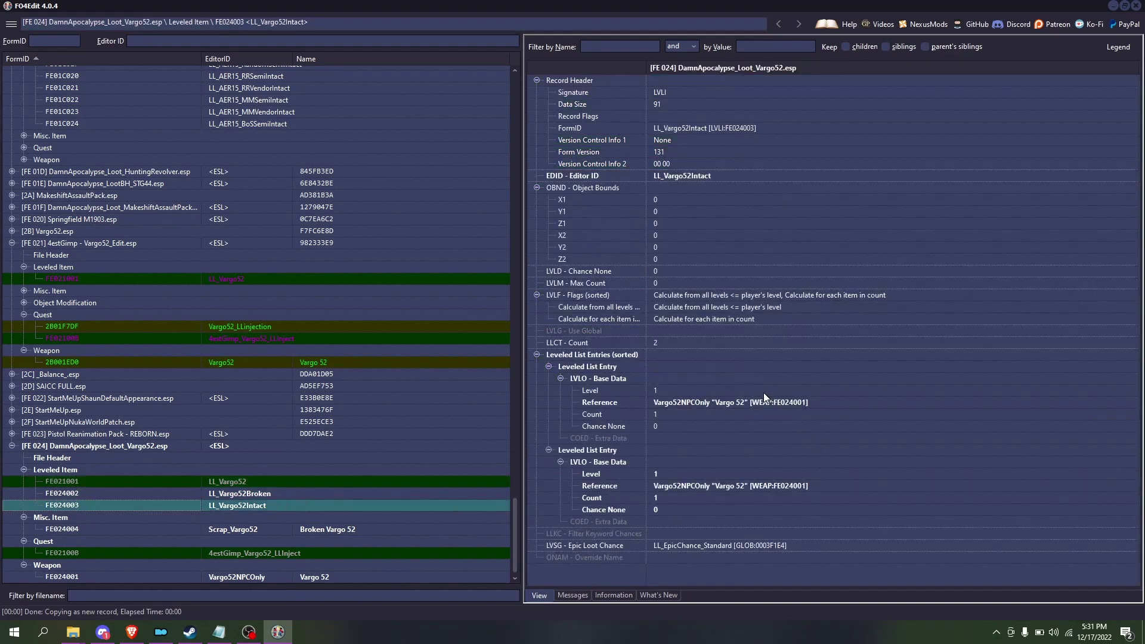
double_click(734, 403)
type("FE021001")
key("Return")
right_click(680, 450)
left_click(716, 454)
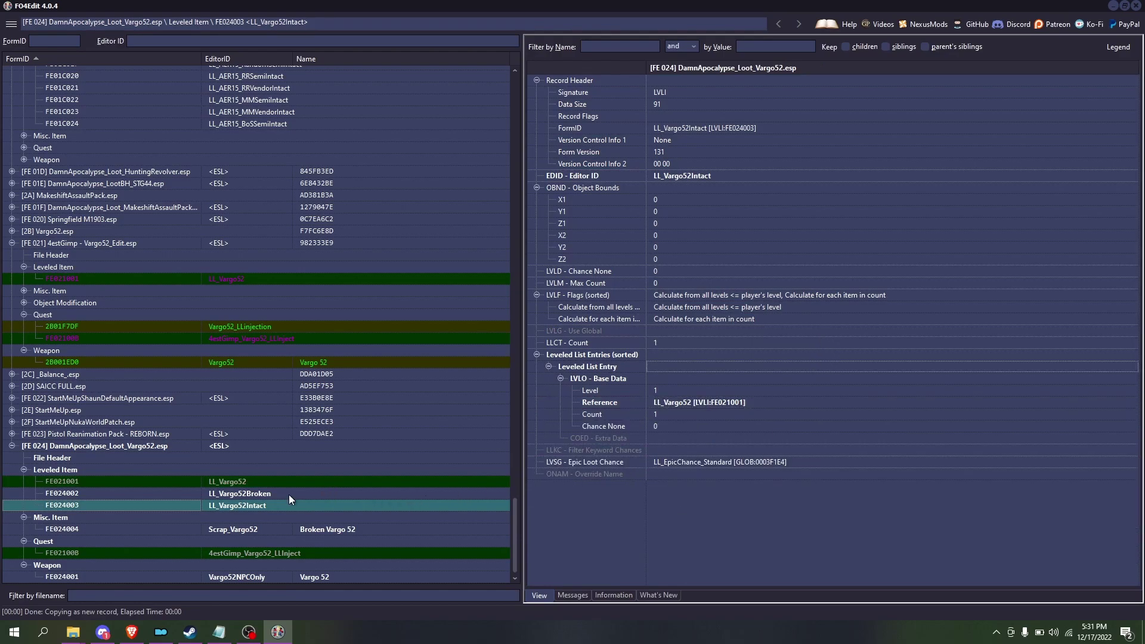
- Copy the Vargo52 [WEAP:2B001ED0] reference from the LL_Vargo52 leveled item into the entry reference of LL_Vargo52Intact
left_click(302, 480)
double_click(722, 403)
key("ctrl+c")
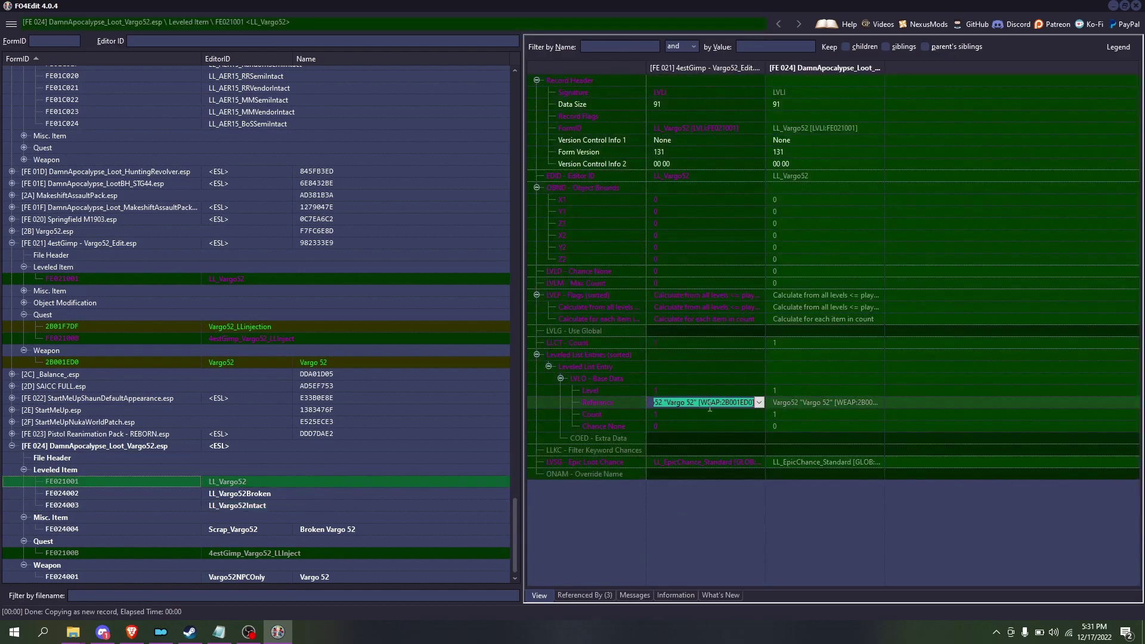
left_click(265, 493)
left_click(326, 506)
double_click(716, 402)
key("ctrl+v")
key("Return")
- Set the first entry reference of LL_Vargo52Broken to Scrap_Vargo52 [MISC:FE024004]
left_click(231, 494)
double_click(706, 393)
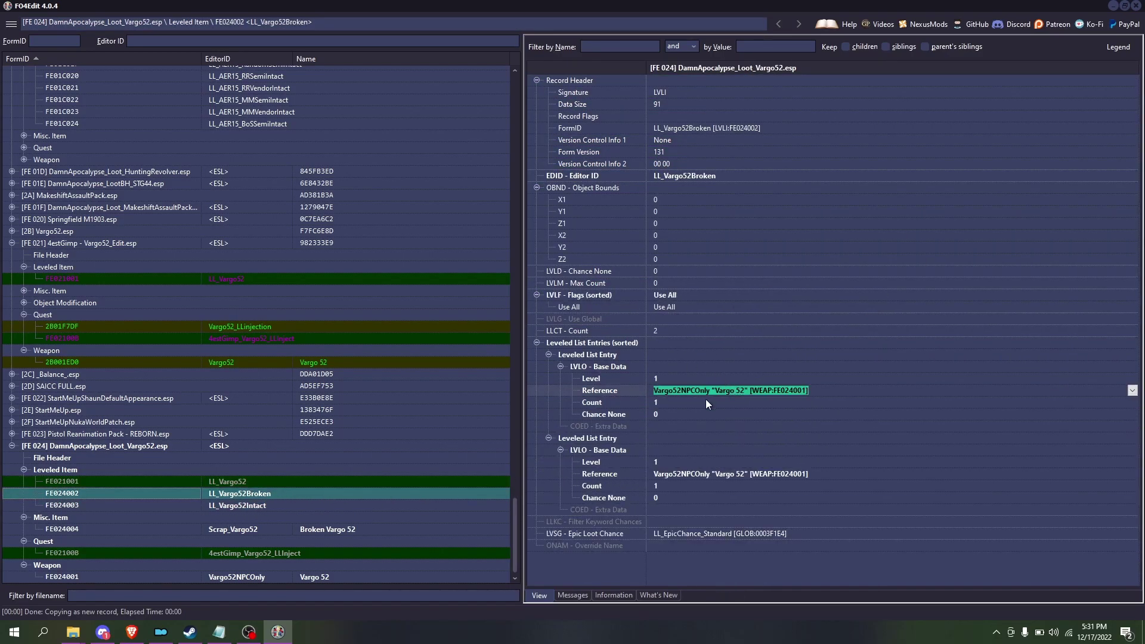
type("scrap")
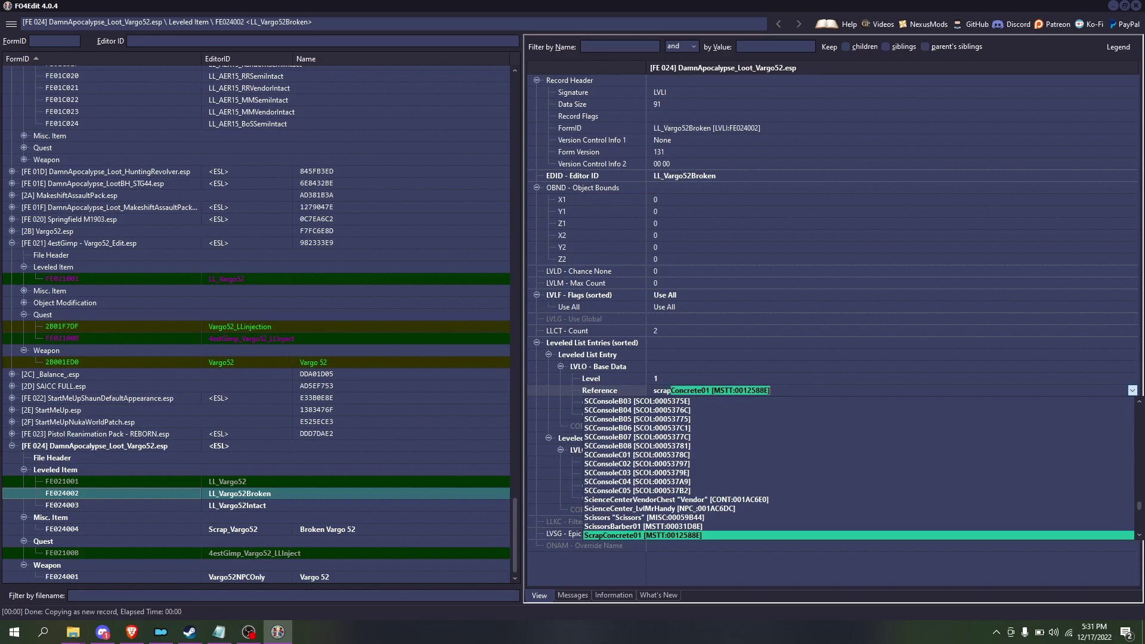
type("_")
type("va")
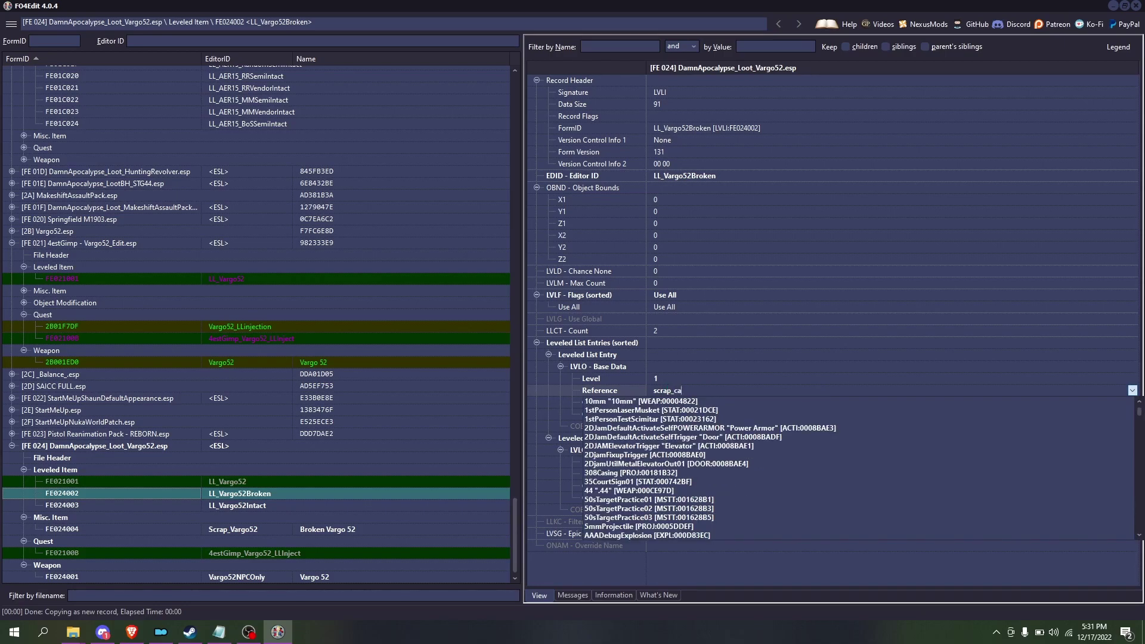
key("Return")
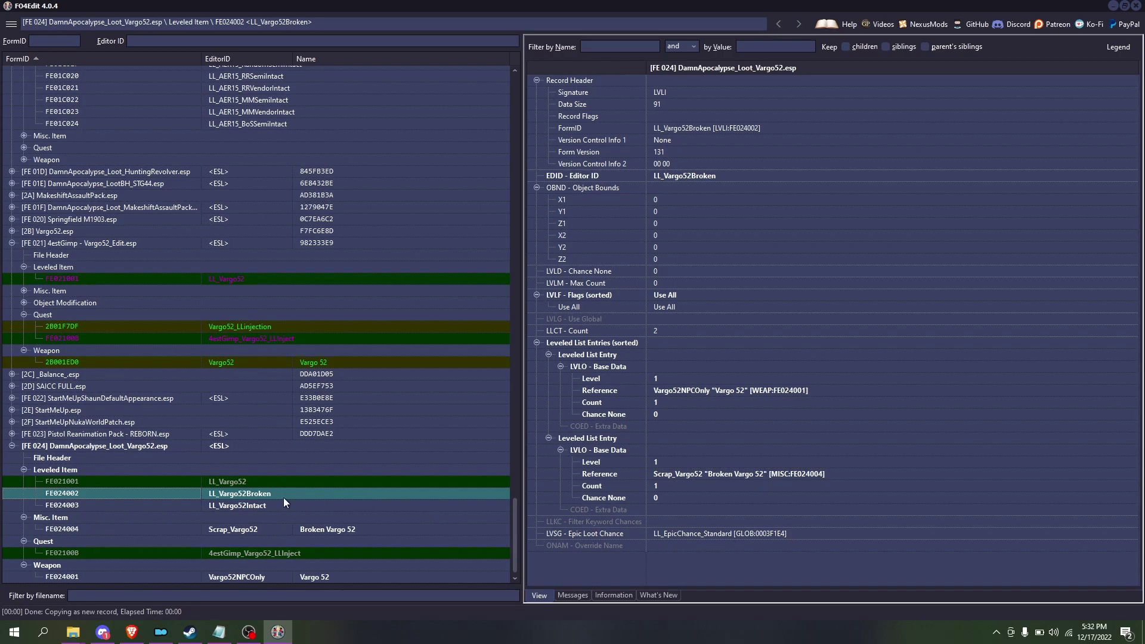
- Set the entry reference of LL_Vargo52 in DamnApocalypse_Loot_Vargo52.esp to LL_Vargo52Broken [LVLI:FE024002]
left_click(255, 481)
double_click(828, 404)
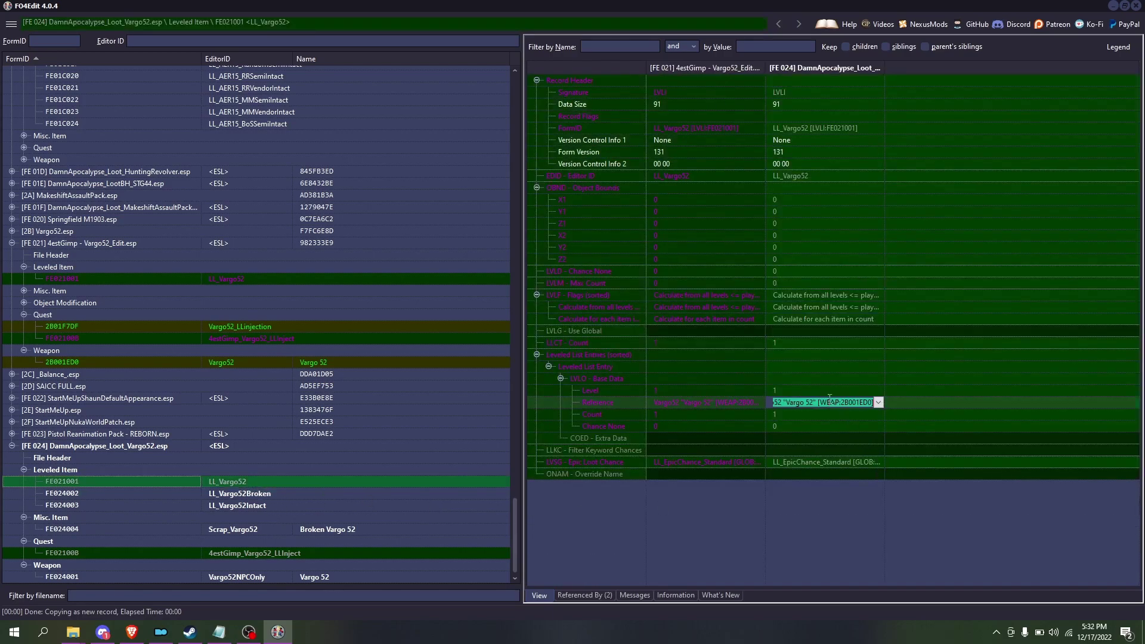
type("FE024002")
key("Return")
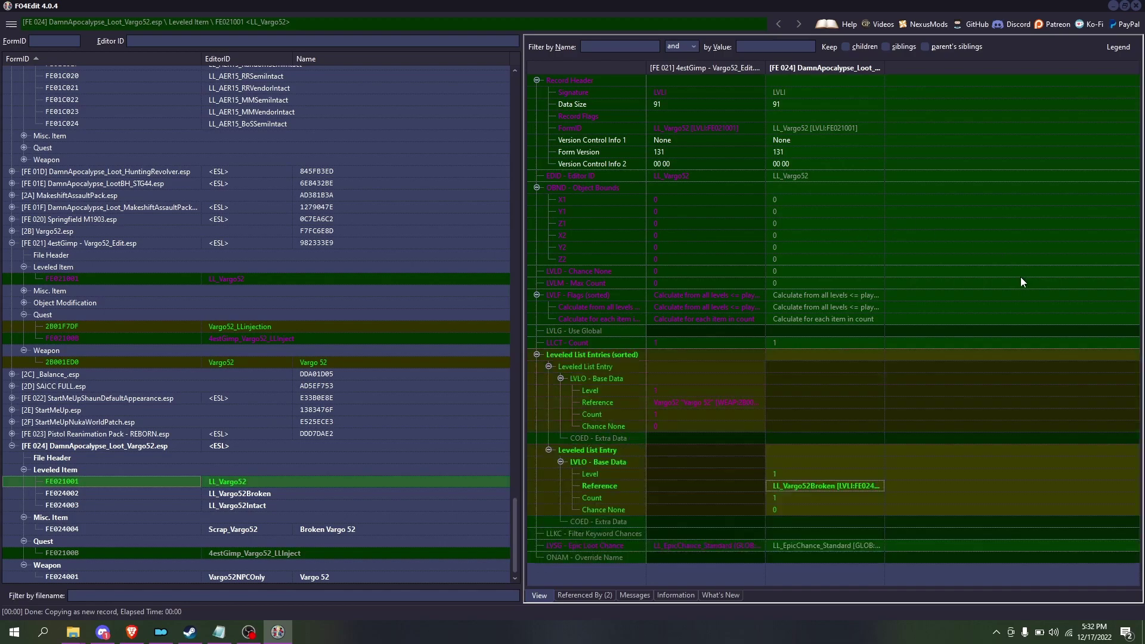
- Add three more LL_Vargo52Broken entries to the patch's LL_Vargo52 leveled list and widen the patch column
right_click(807, 449)
left_click(874, 459)
left_click_drag(833, 447, 872, 368)
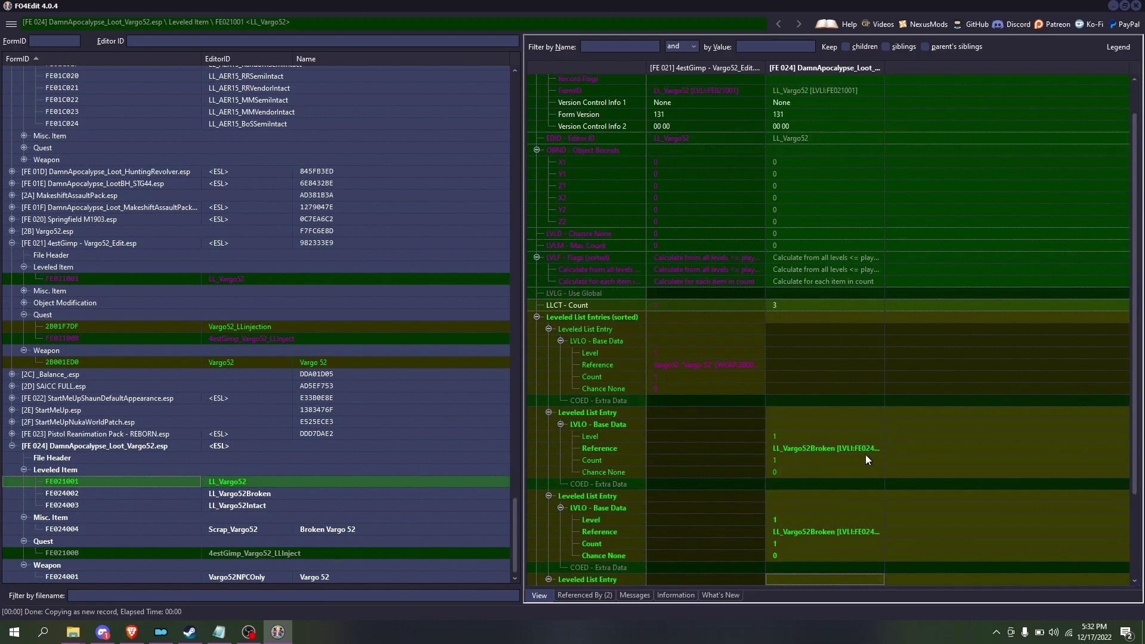
right_click(792, 412)
left_click(888, 360)
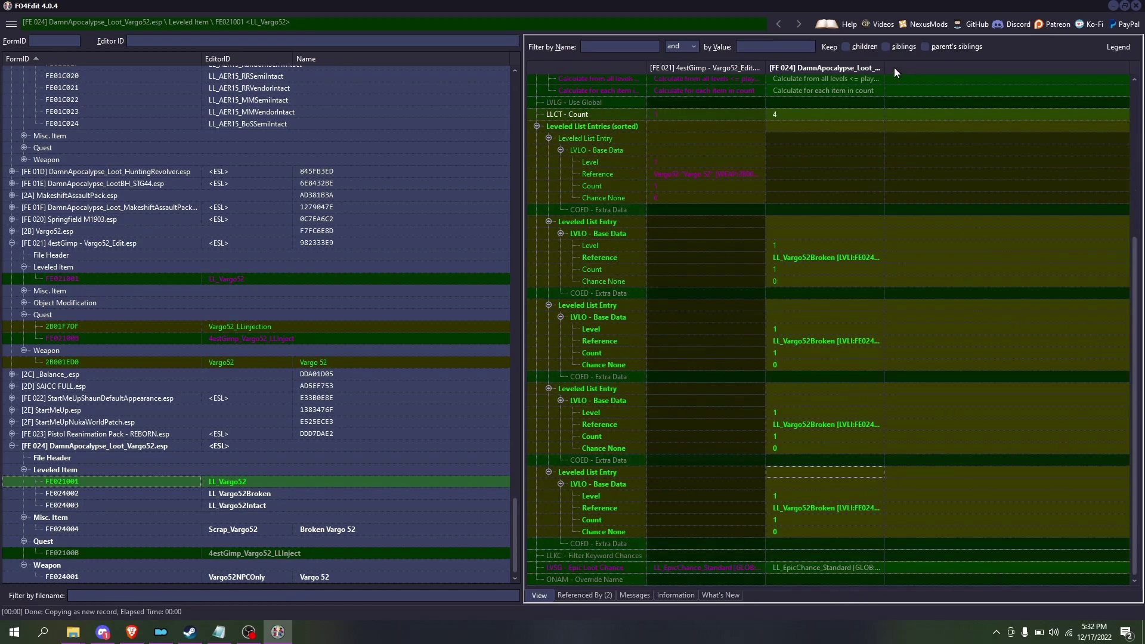
left_click_drag(884, 67, 952, 65)
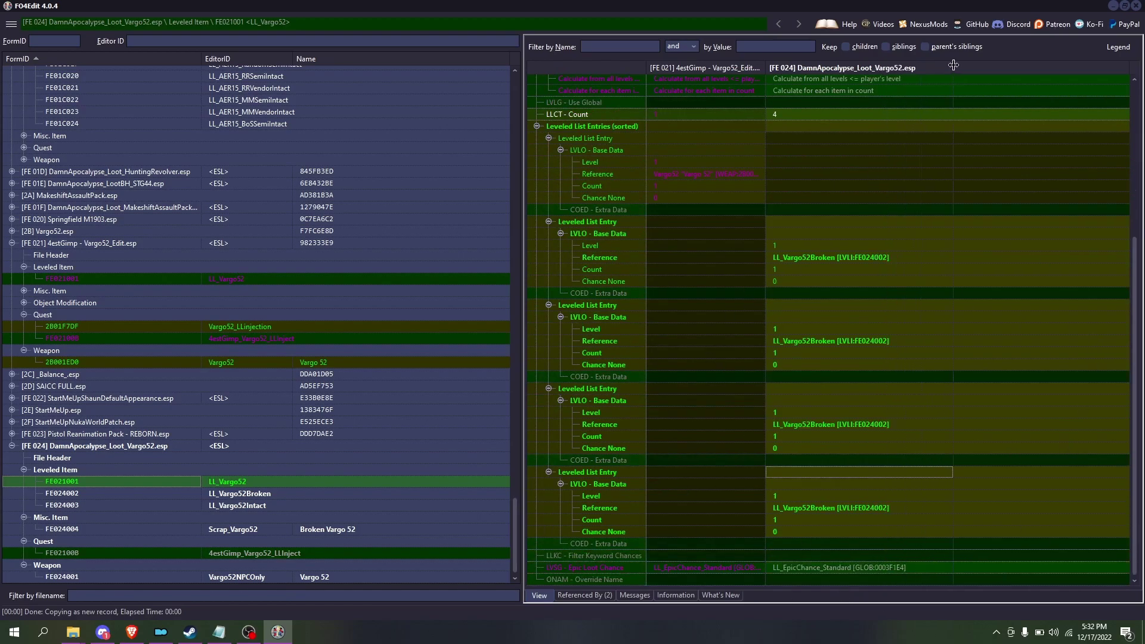
- Review the patch's LL_Vargo52Intact list, Scrap_Vargo52 item, Vargo52NPCOnly weapon and LL_Vargo52Broken list
left_click(278, 507)
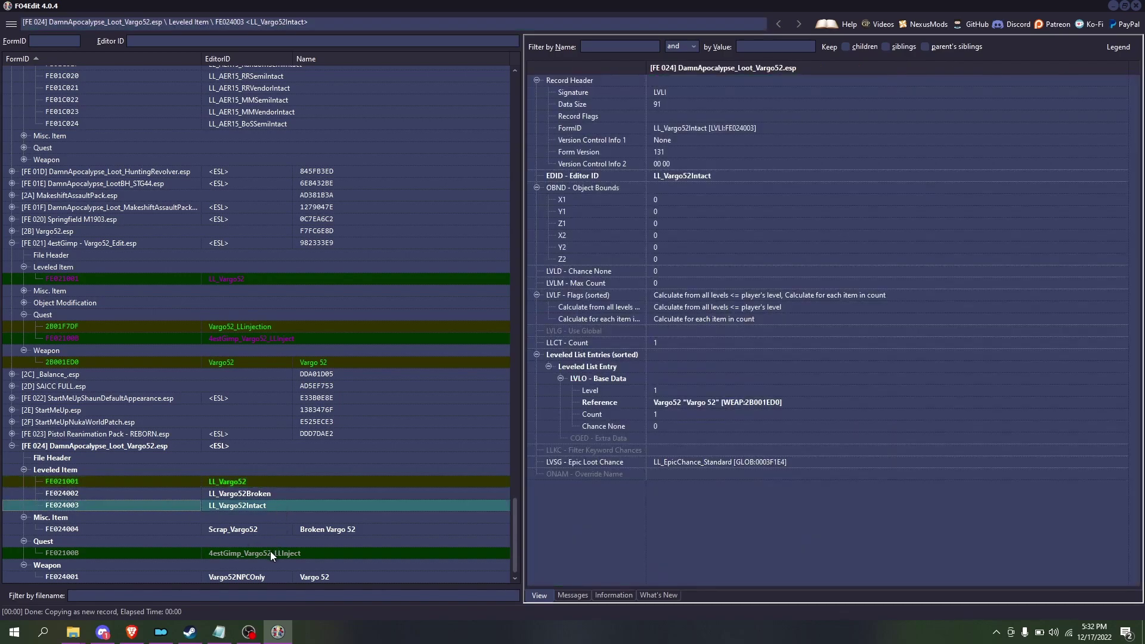
left_click(275, 530)
left_click(258, 577)
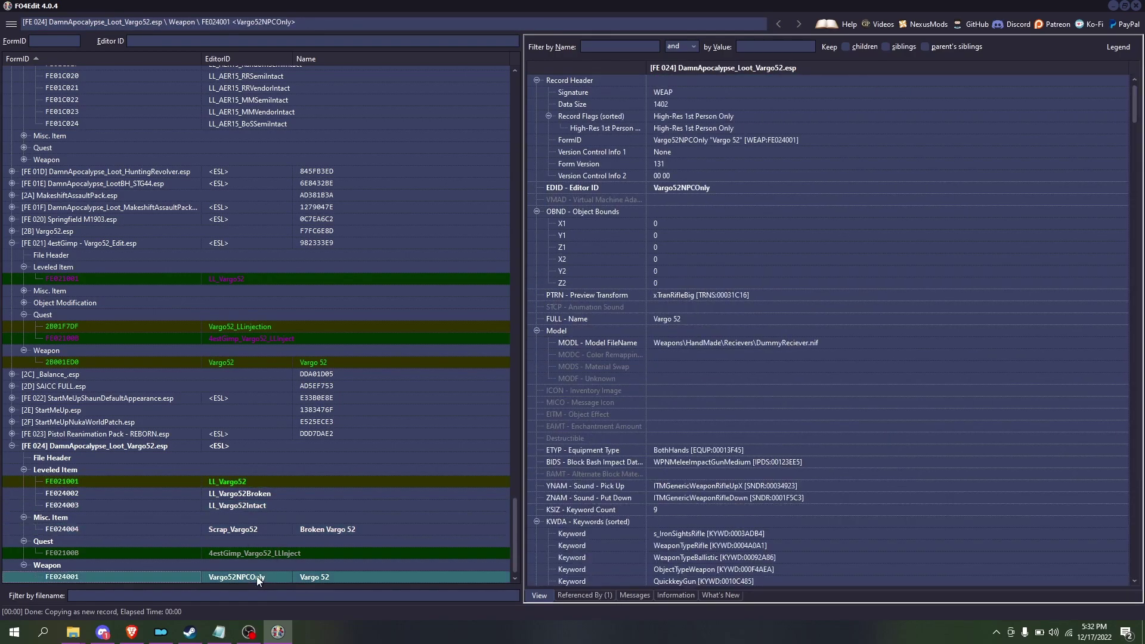
left_click(257, 504)
left_click(266, 492)
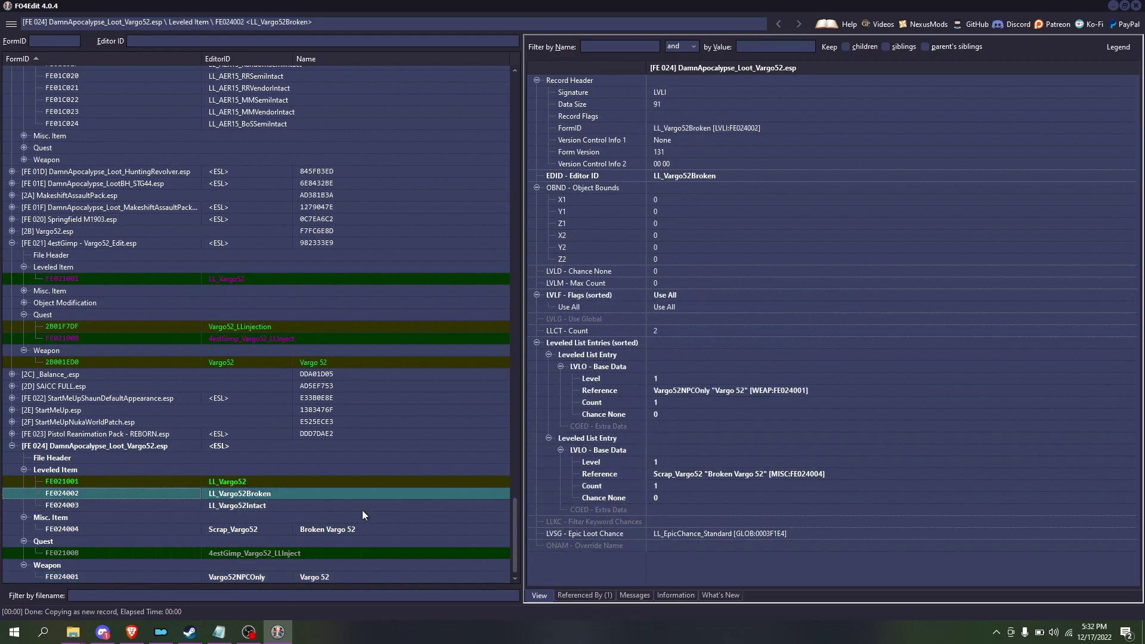
- Copy the third LL_Vargo52Broken entry over the last entry of the patch's LL_Vargo52 leveled list
left_click(272, 483)
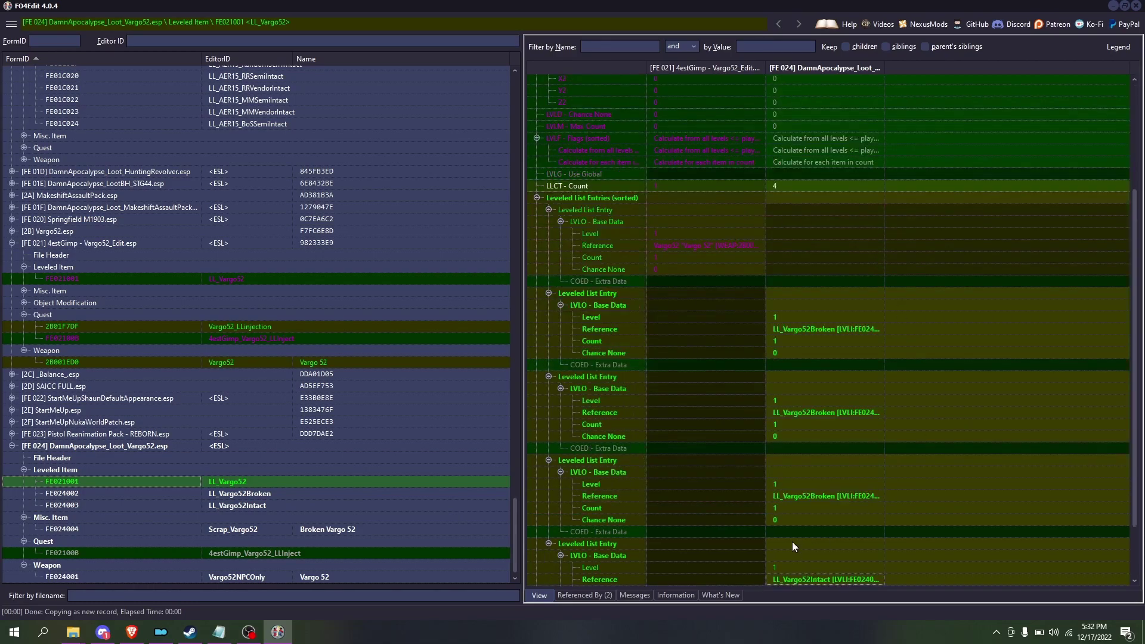
scroll(841, 490, "down", 2)
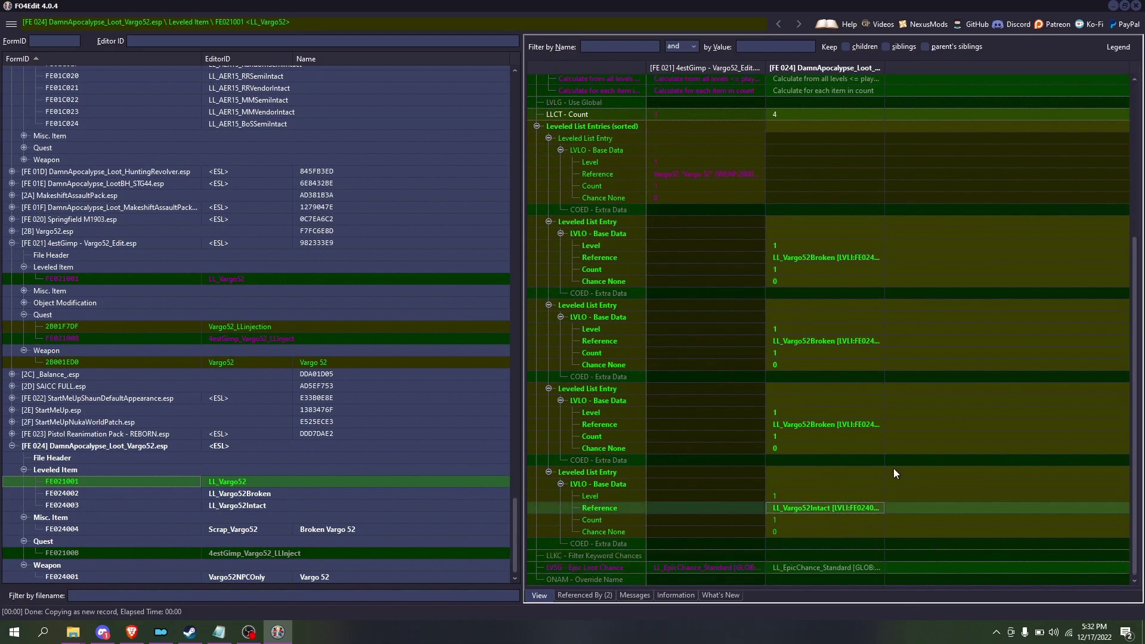
left_click(858, 258)
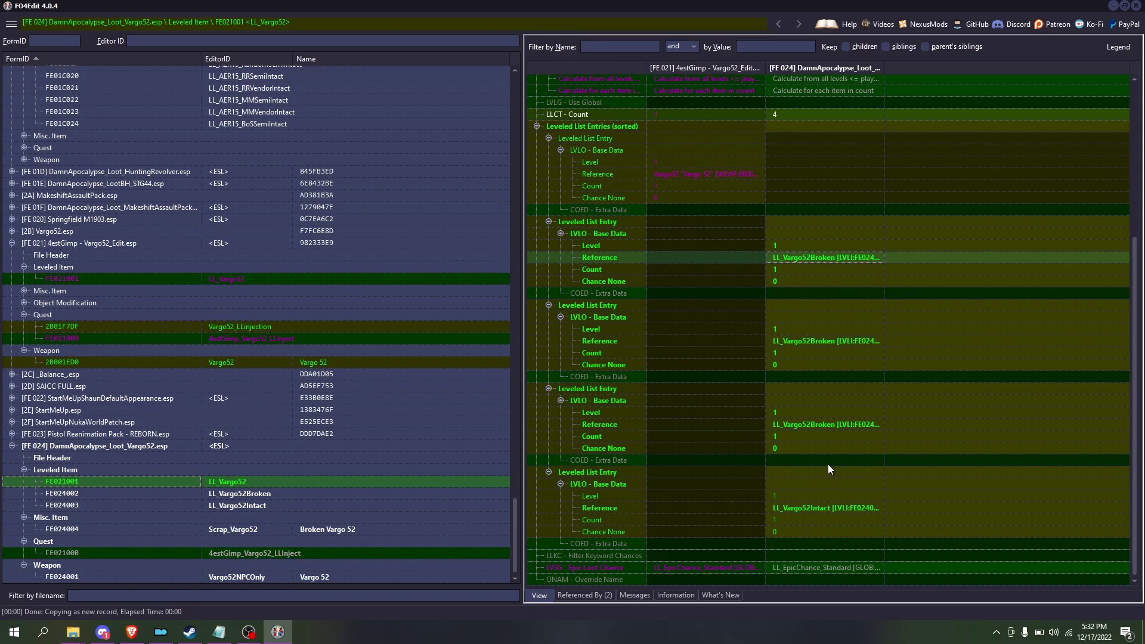
left_click_drag(815, 388, 830, 475)
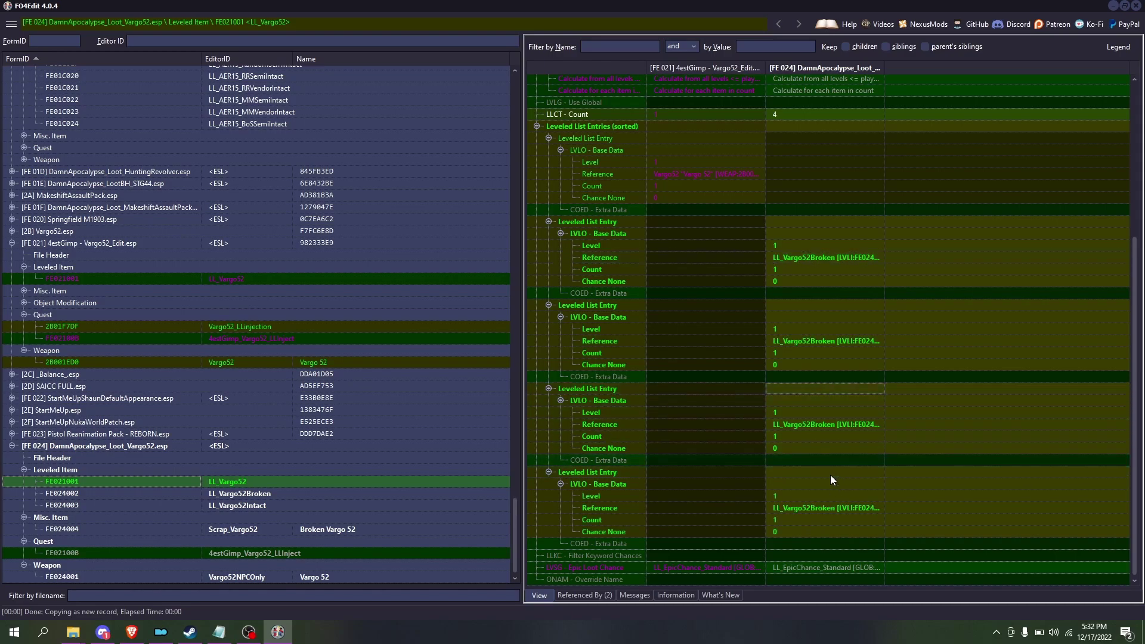
- Set the reference of the last entry in the patch's LL_Vargo52 leveled list to LL_Vargo52Intact [LVLI:FE024003]
double_click(828, 510)
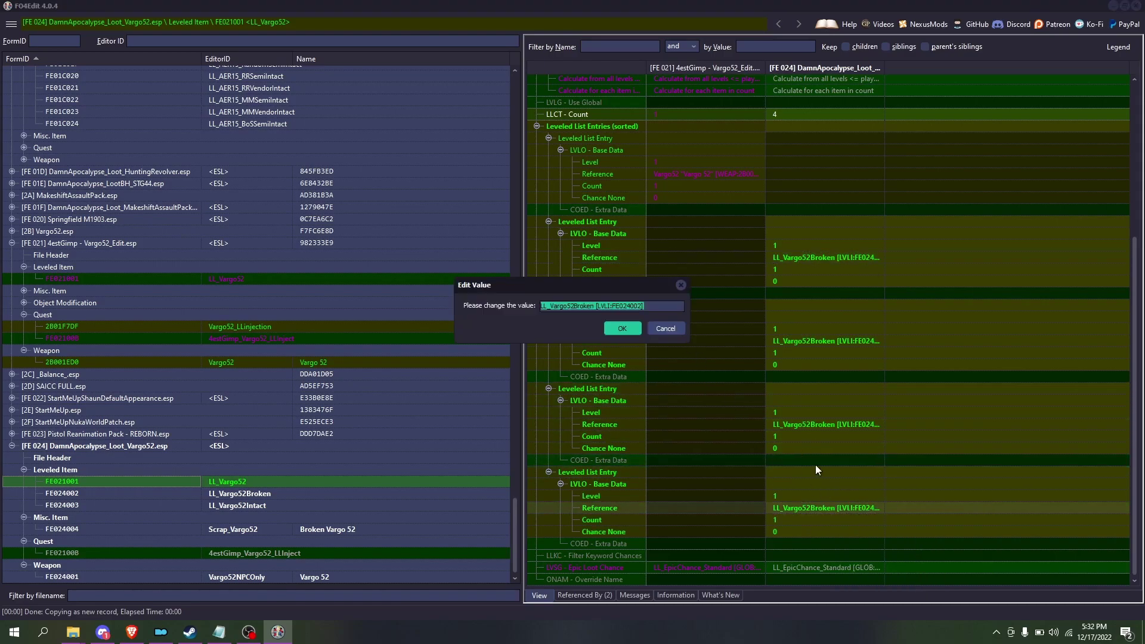
left_click(664, 329)
left_click(813, 505)
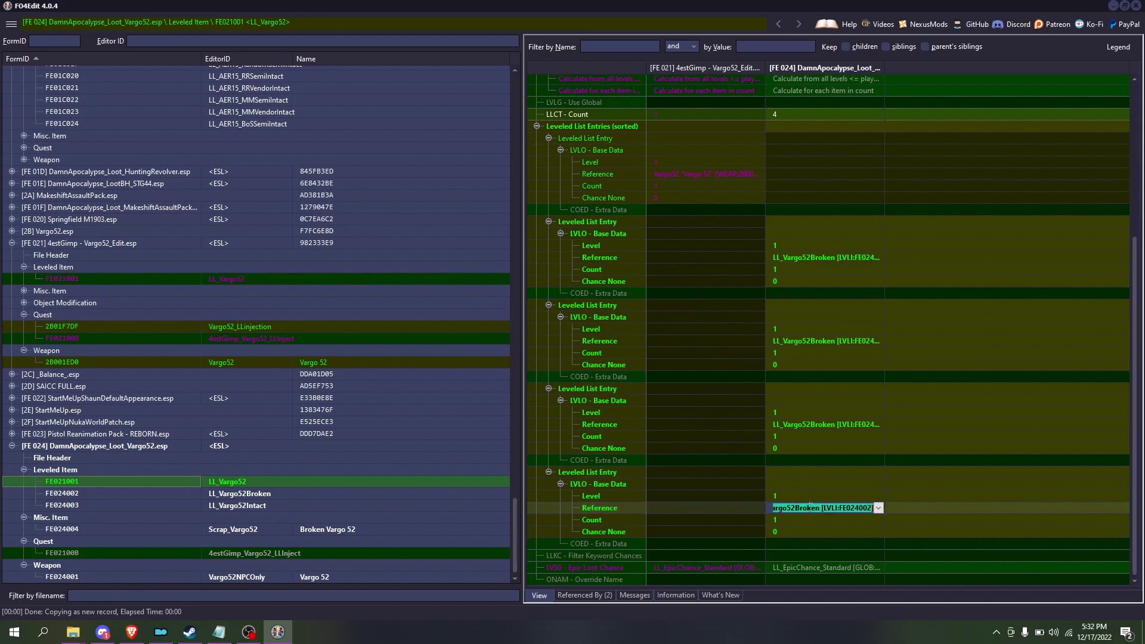
left_click_drag(796, 508, 993, 508)
type("Inta")
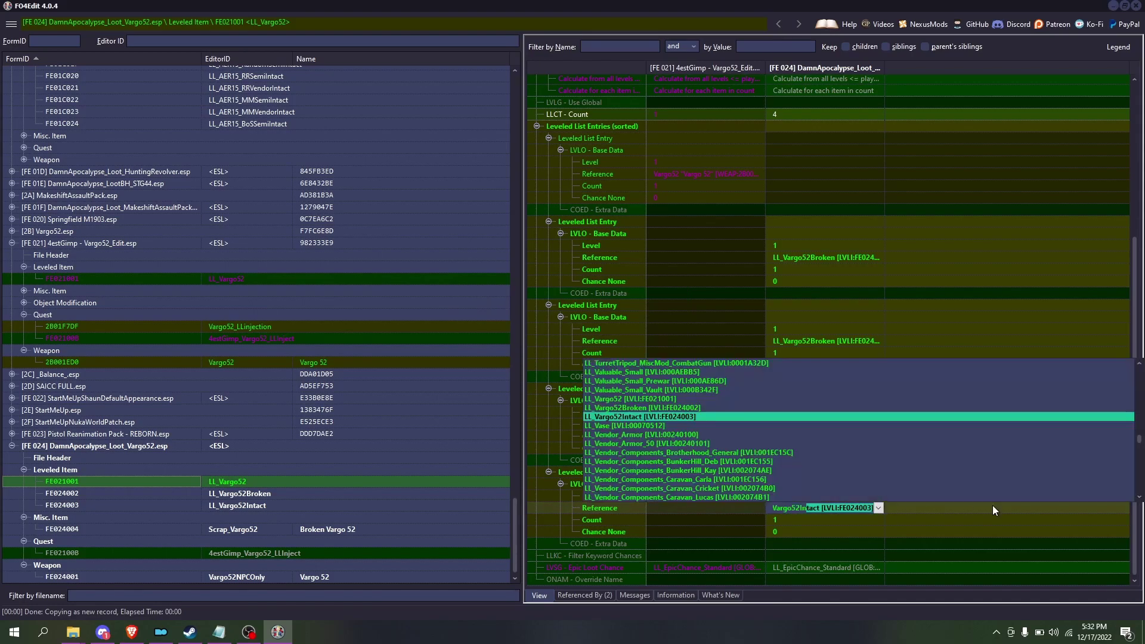
type("c")
key("Return")
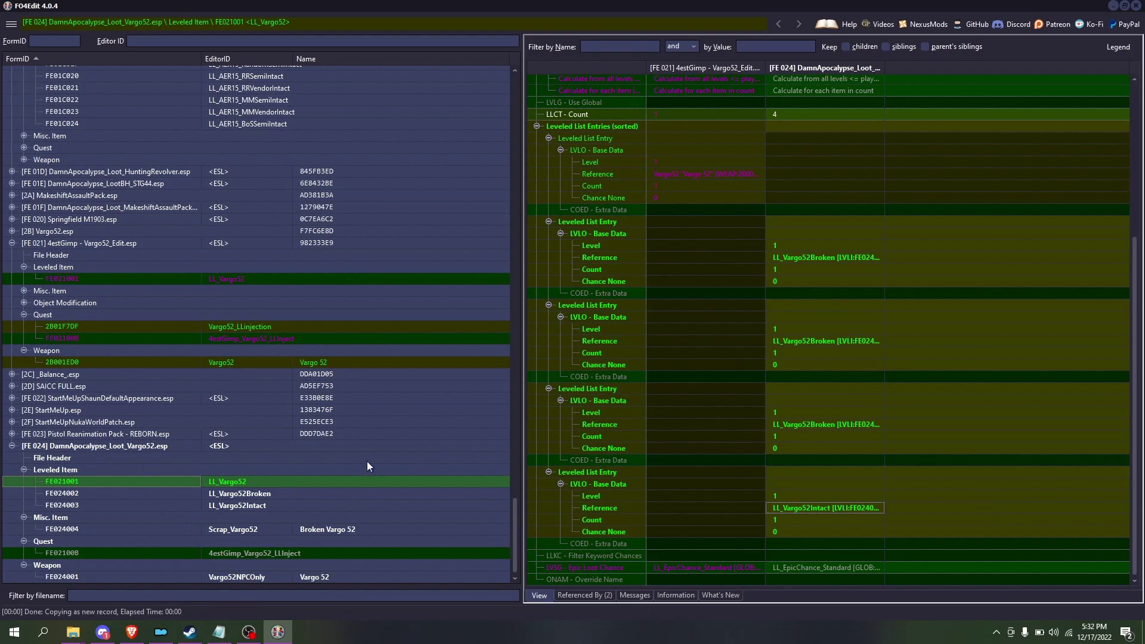
- Look at the patch's 4estGimp_Vargo52_LLInject quest, the Springfield M1903.esp header and that plugin's Weapon group
left_click(266, 555)
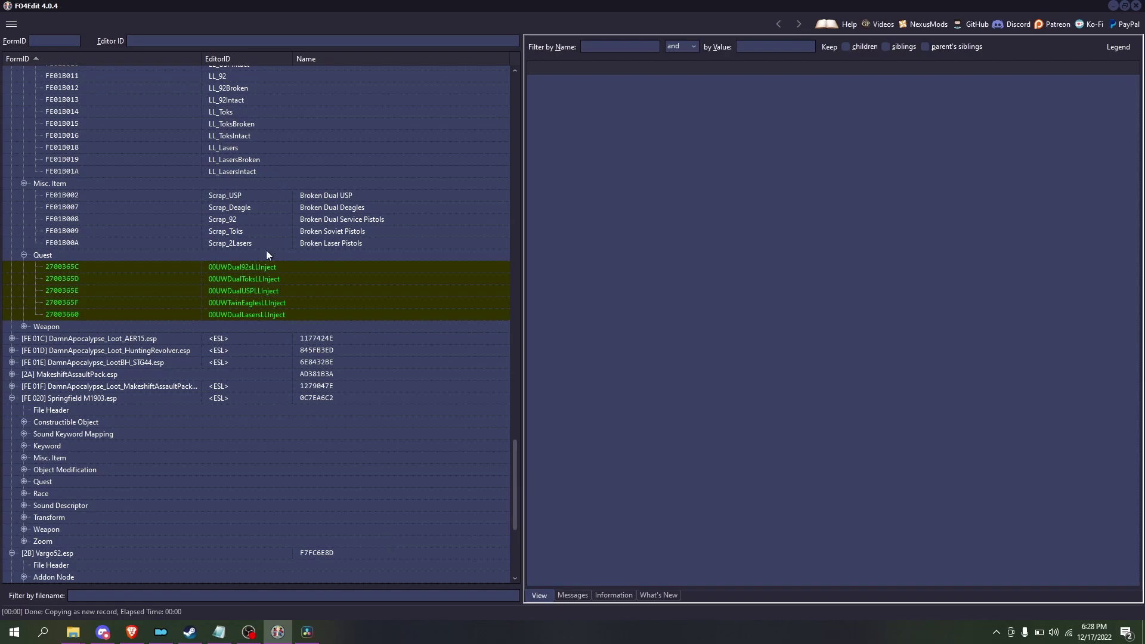
left_click(100, 400)
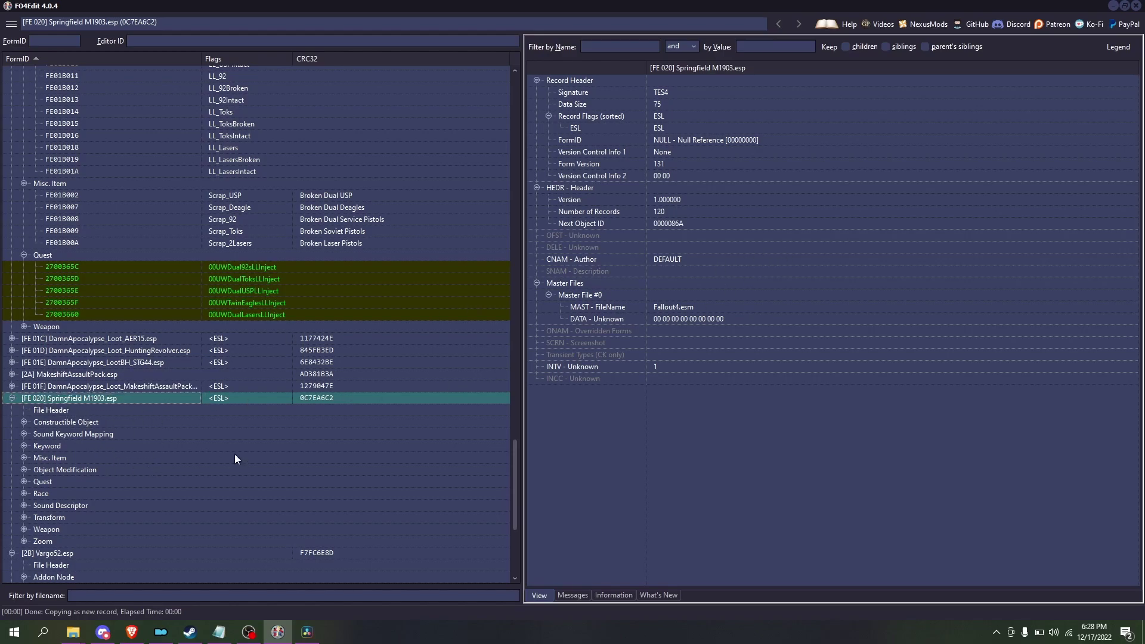
left_click(36, 528)
- Switch to the browser and open Another MK18 Addon, MK18 Armory Project and MK18 Armory Project 2 from MK18 CQBR's dependent mods
left_click(131, 631)
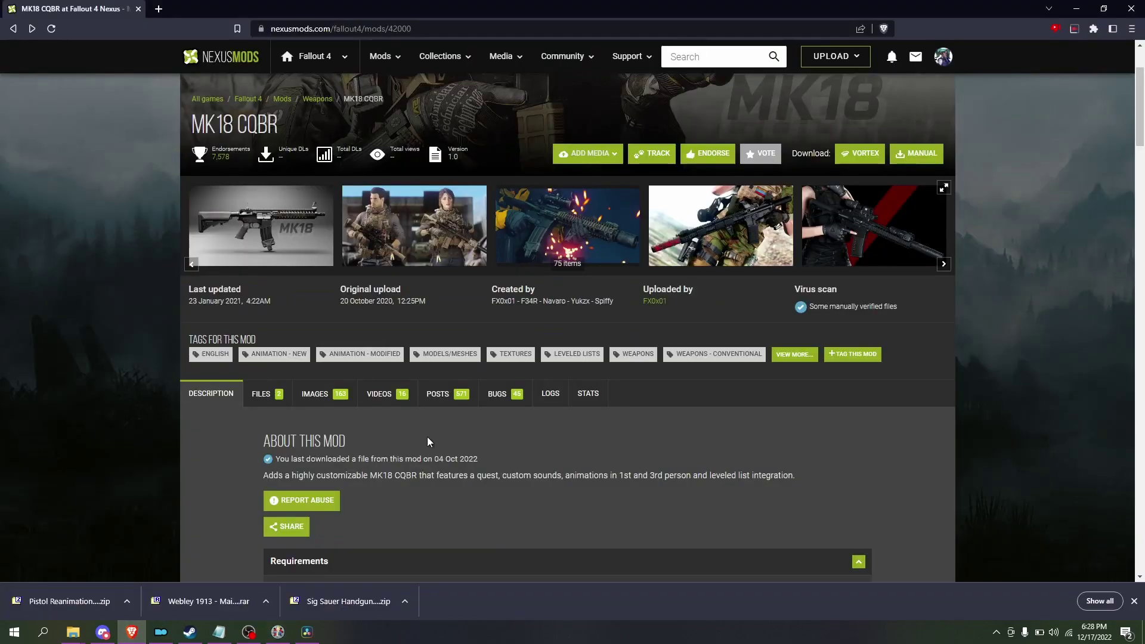
left_click(278, 633)
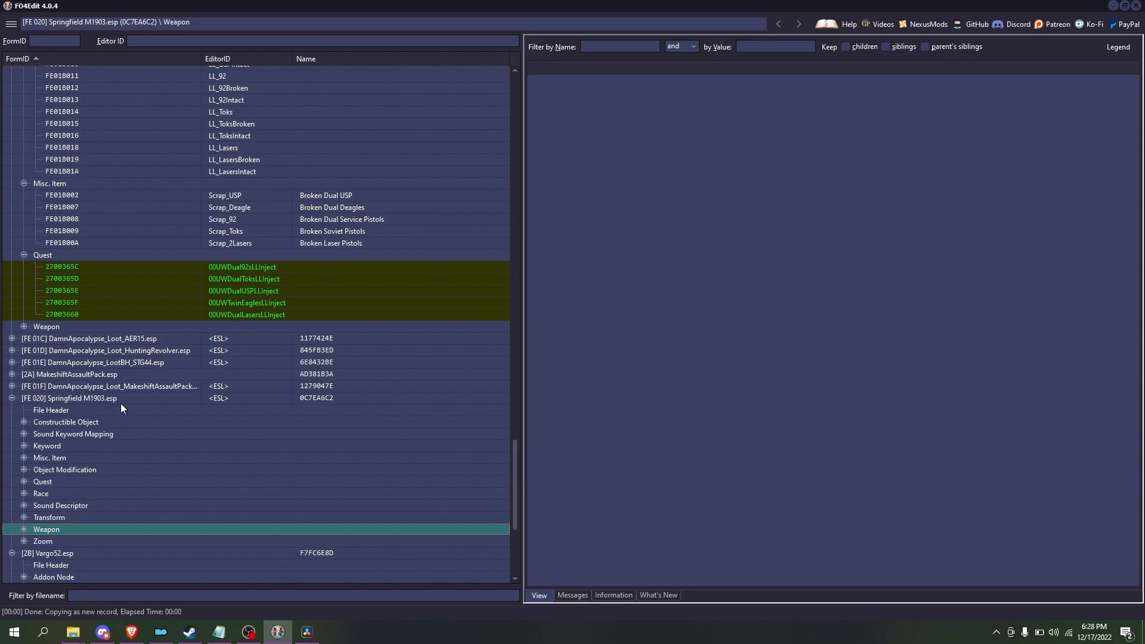
left_click(278, 632)
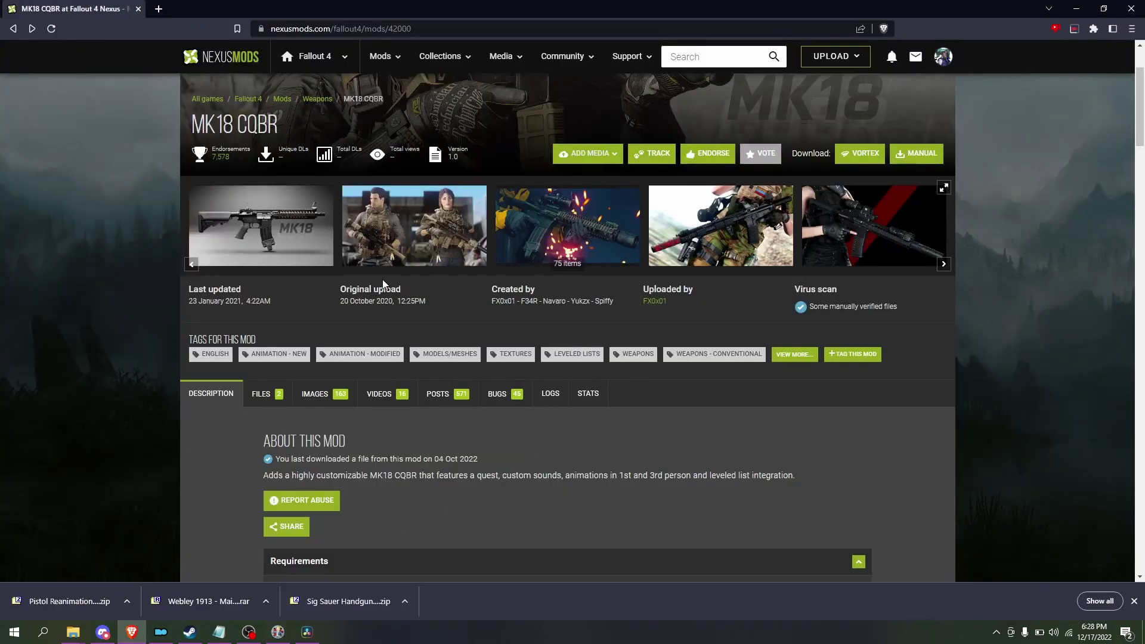
scroll(383, 284, "up", 2)
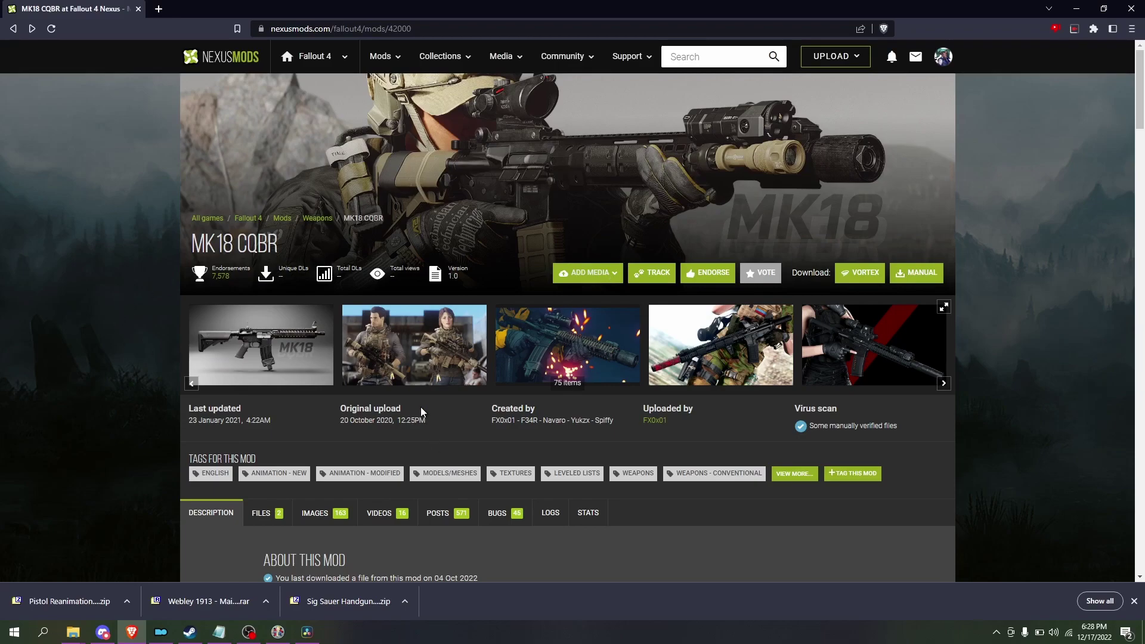
scroll(420, 407, "down", 7)
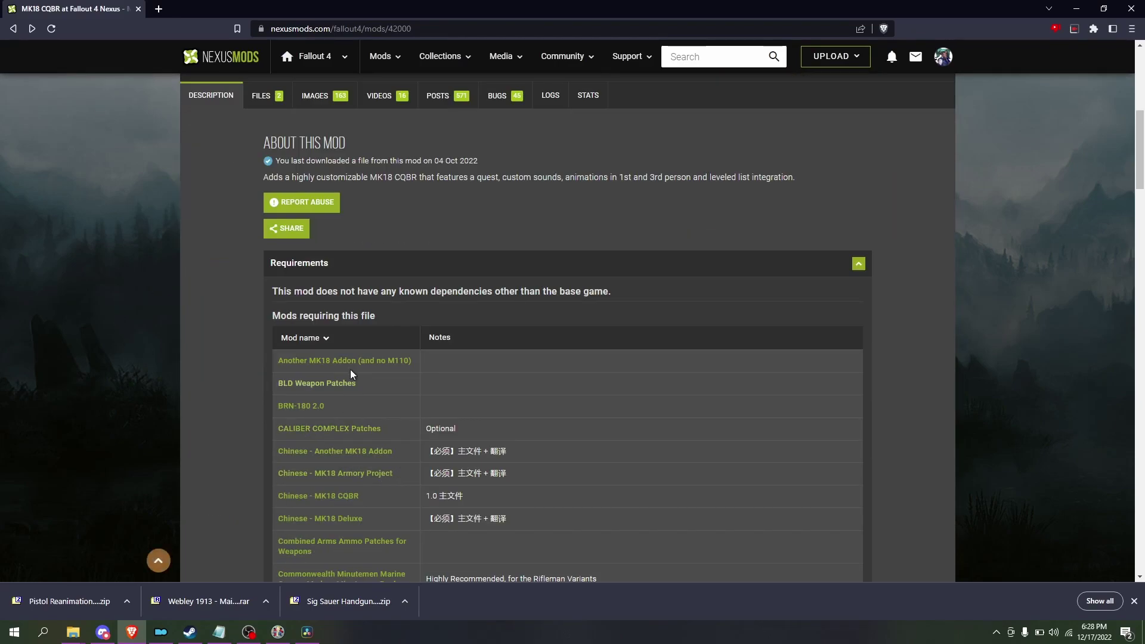
middle_click(346, 360)
scroll(596, 446, "down", 3)
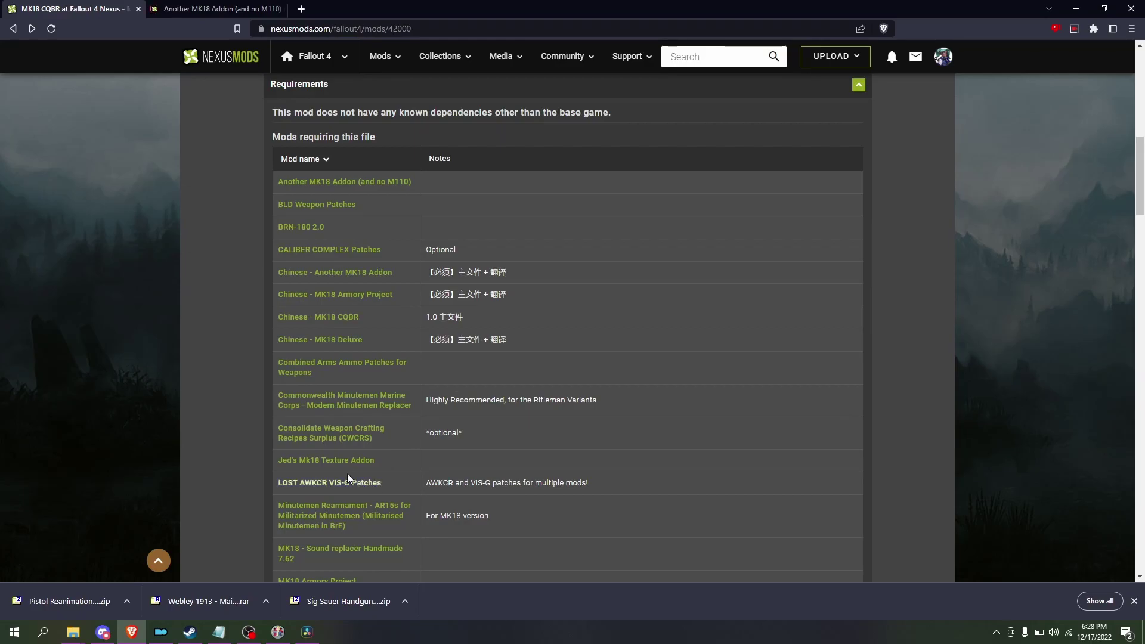
scroll(353, 477, "down", 2)
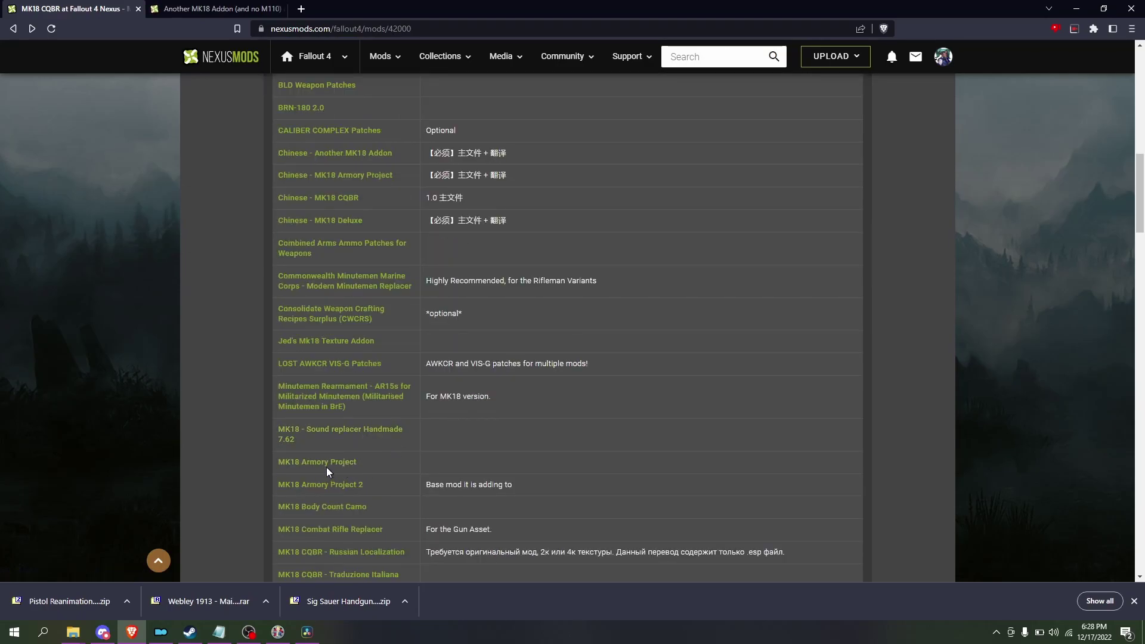
middle_click(328, 464)
middle_click(359, 484)
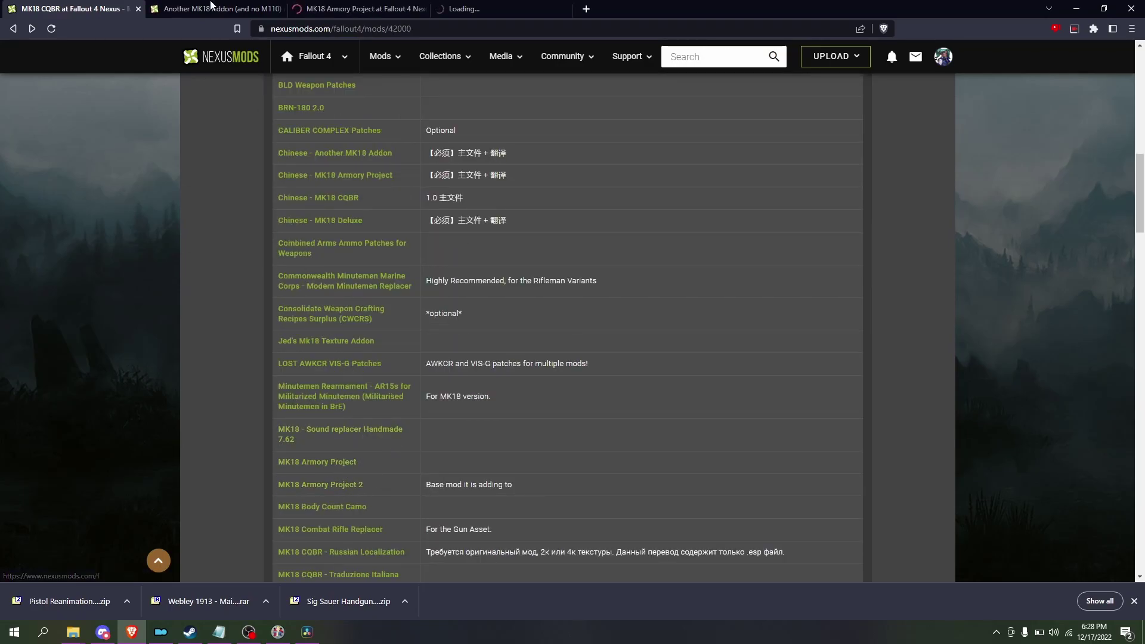
- Look through the opened pages of Another MK18 Addon, MK18 Armory Project and MK18 Armory Project 2
left_click(210, 5)
left_click(358, 8)
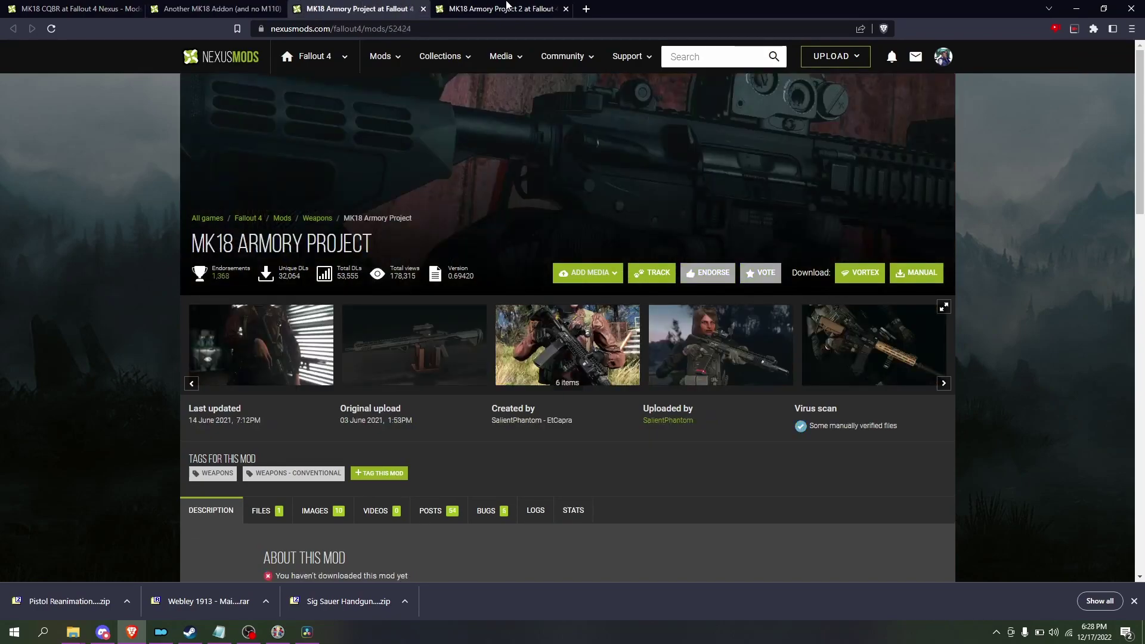
left_click(507, 7)
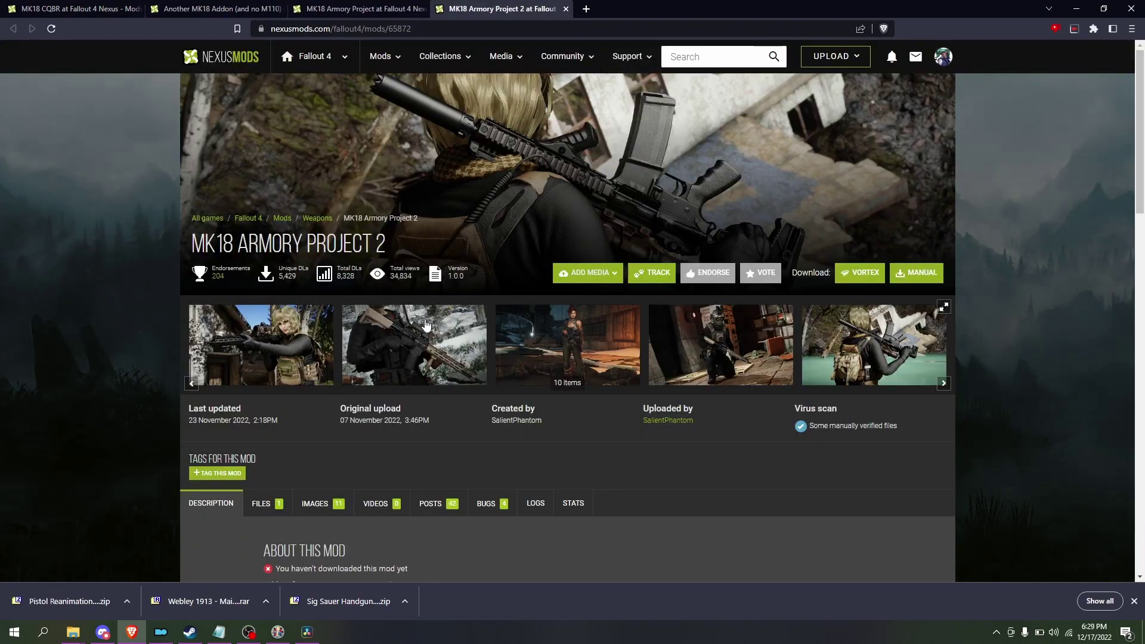
left_click(221, 9)
left_click(498, 9)
- Read the MK18 Armory Project 2 description and parts credits, view more of its gallery and compare it with the other addons
scroll(570, 397, "down", 5)
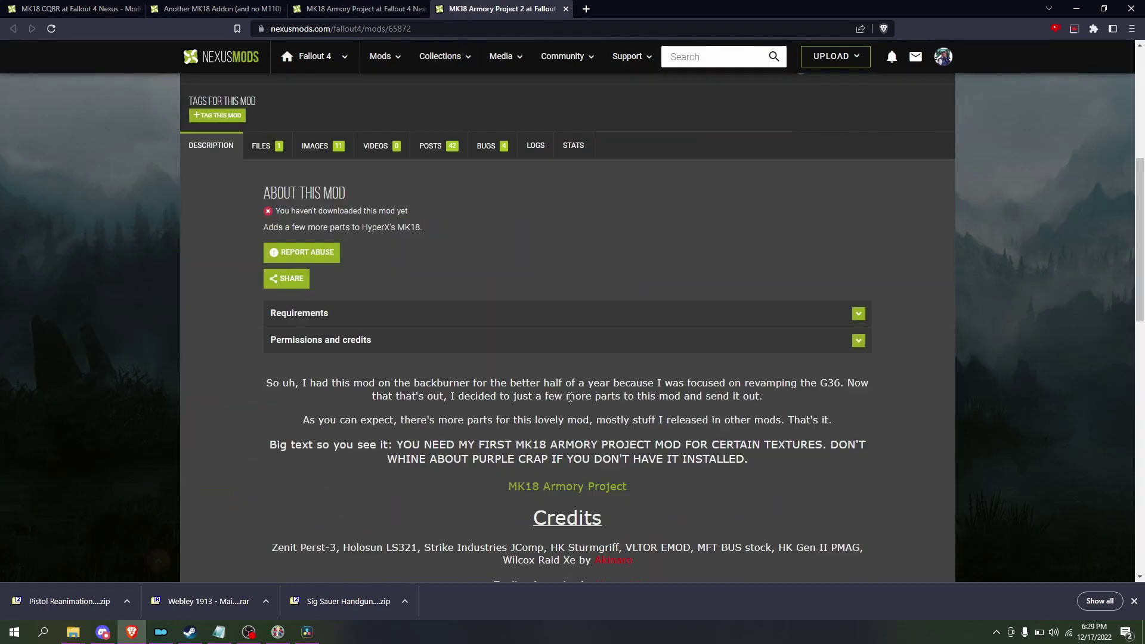
scroll(570, 397, "down", 12)
key("ctrl+2")
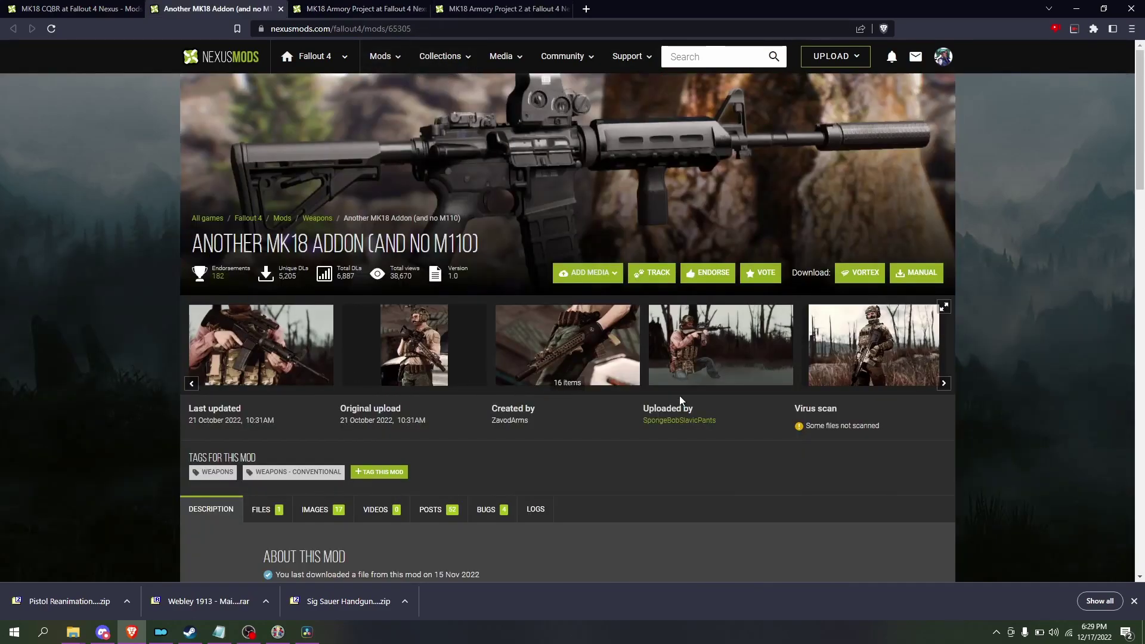
key("ctrl+4")
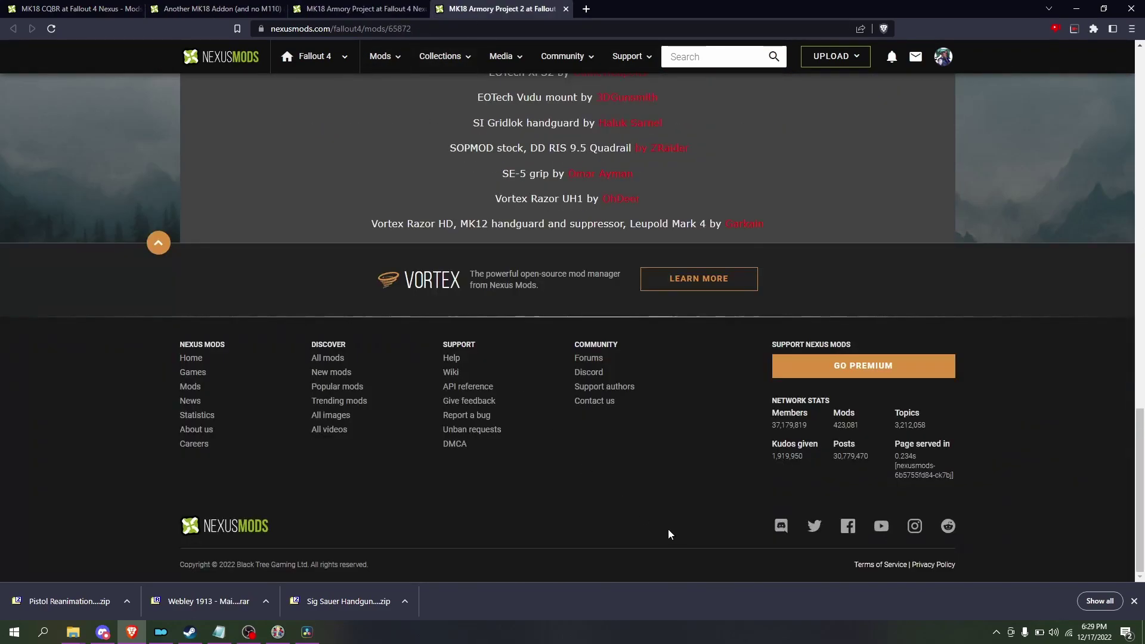
scroll(666, 528, "up", 8)
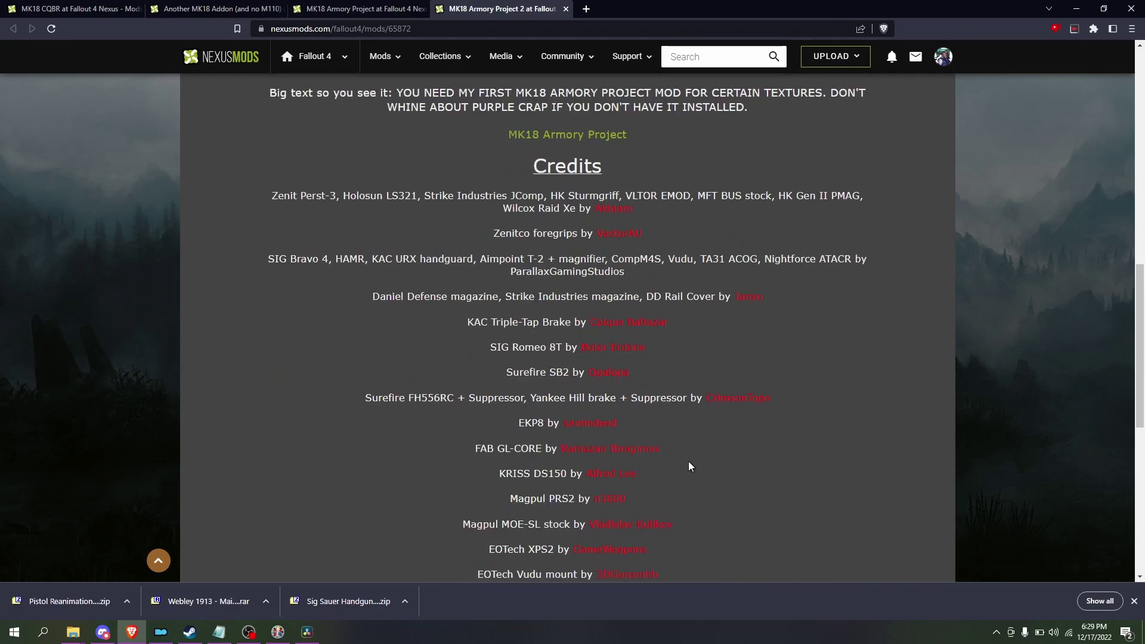
scroll(690, 441, "up", 2)
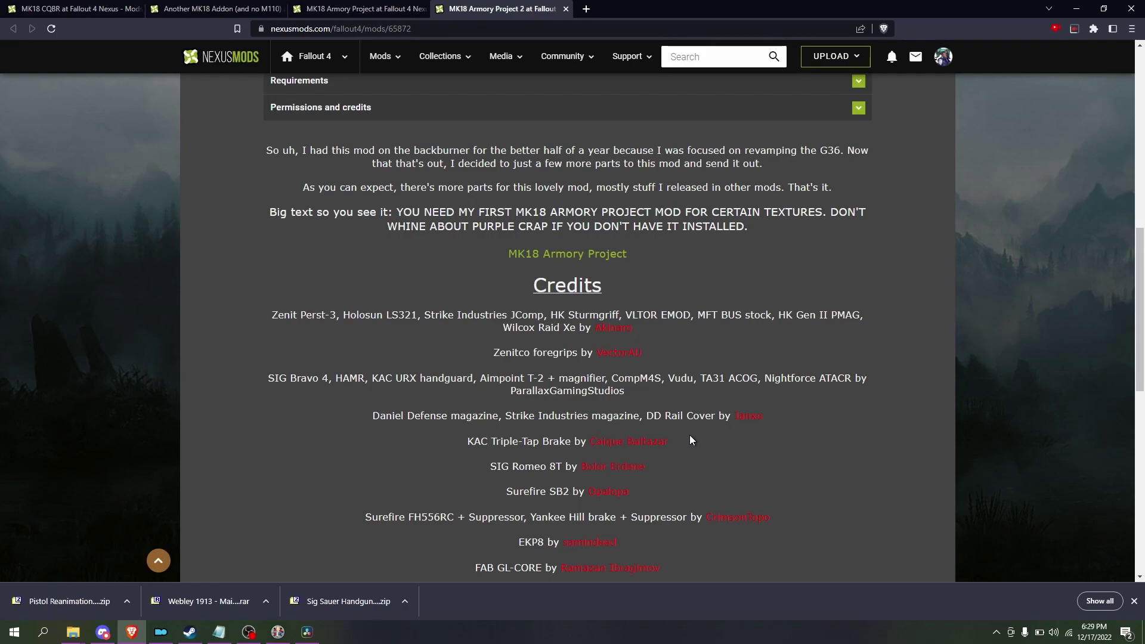
scroll(691, 440, "up", 10)
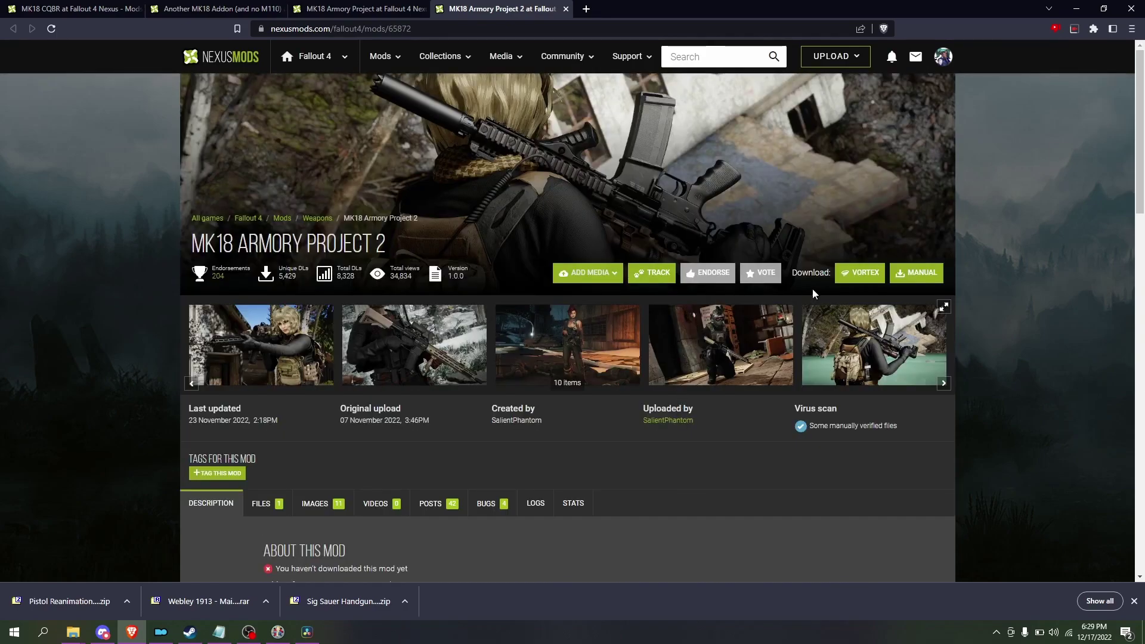
left_click(943, 383)
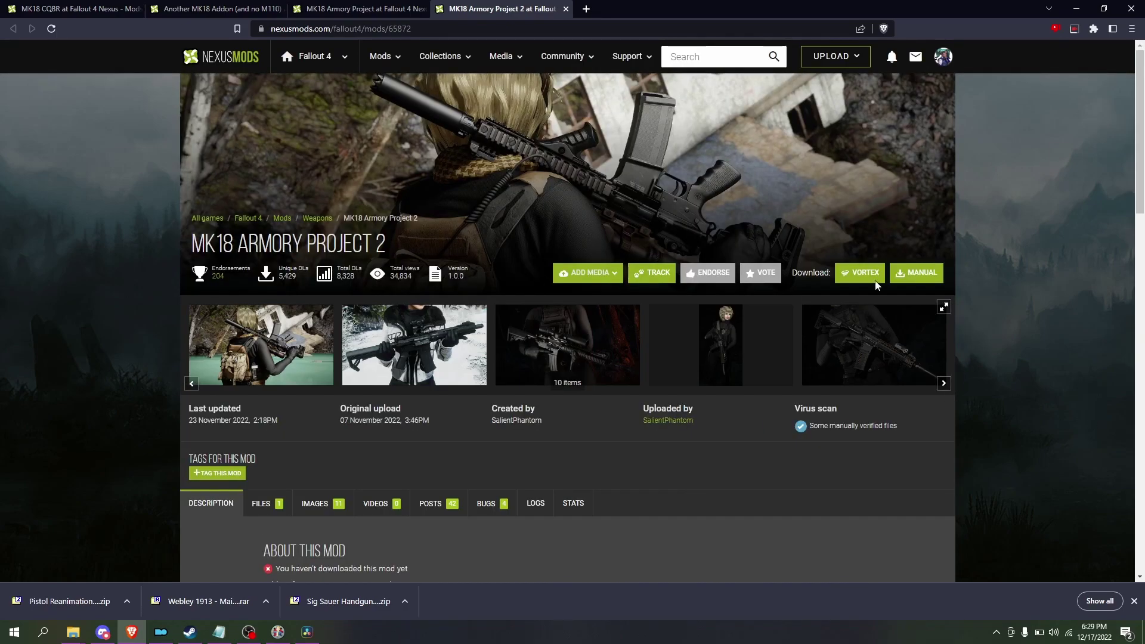
left_click(340, 6)
left_click(501, 8)
- Search the Fallout 4 mods for "ru556" and look through the matching addons
left_click(715, 60)
type("ru556")
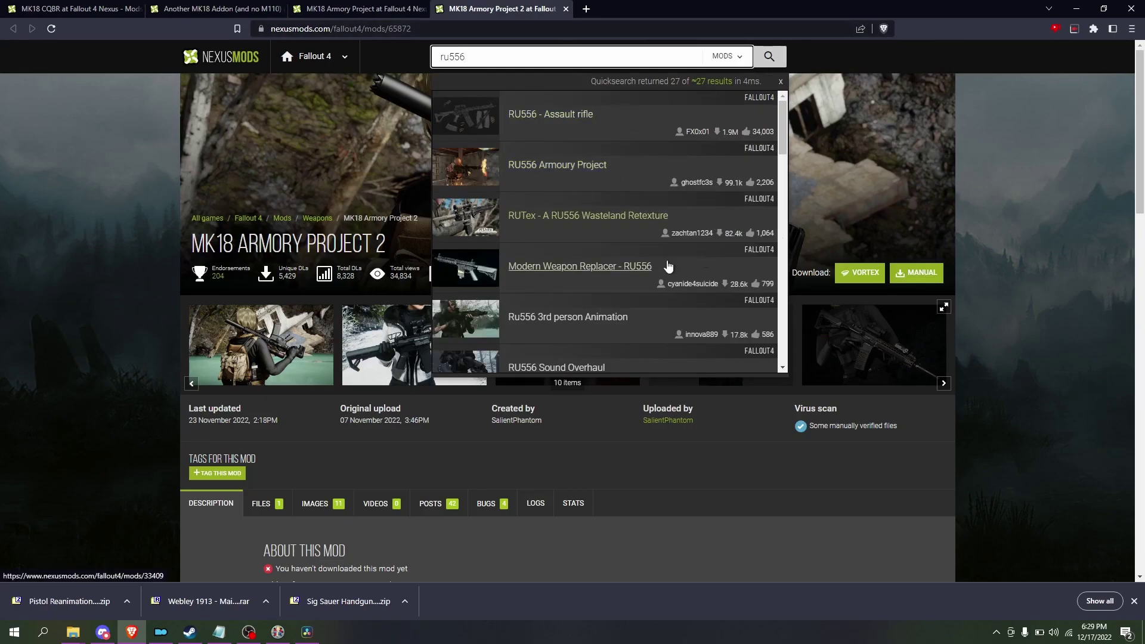
scroll(641, 205, "down", 3)
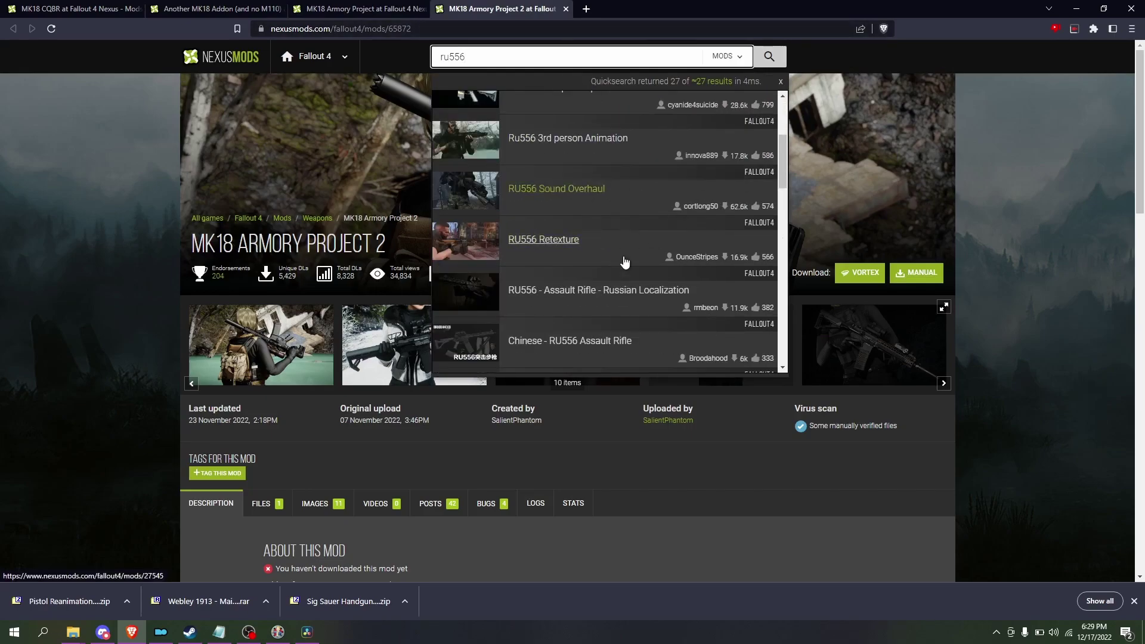
scroll(650, 310, "down", 3)
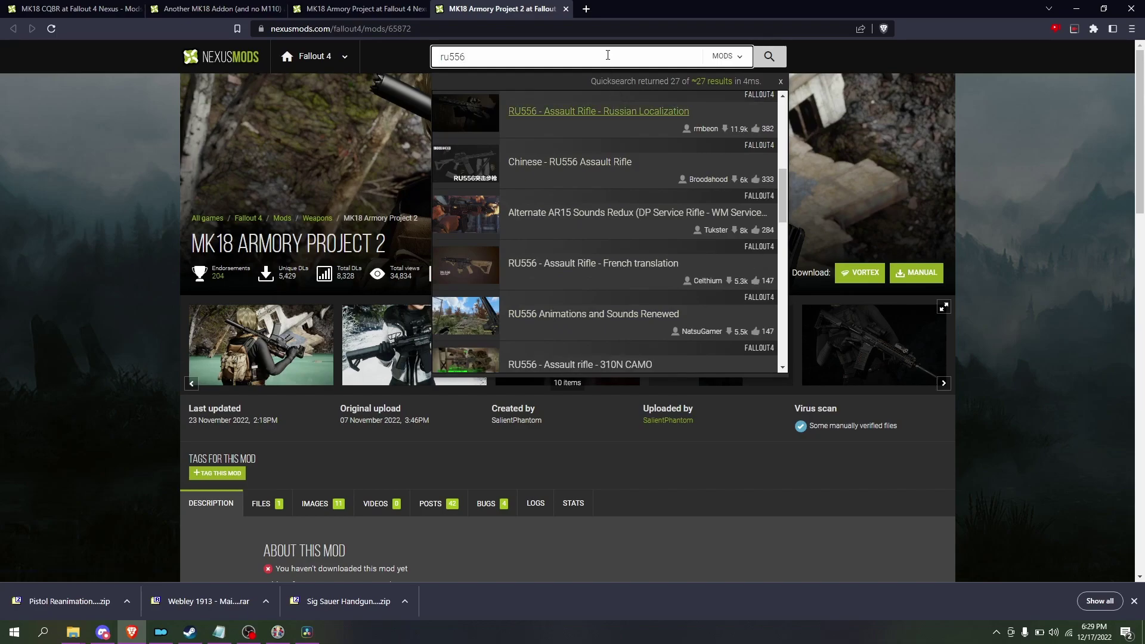
- Search for the HK416, open the Heckler and Koch HK416 mod page and examine its requirements
key("ctrl+a")
type("hk41")
left_click(483, 218)
scroll(525, 328, "down", 8)
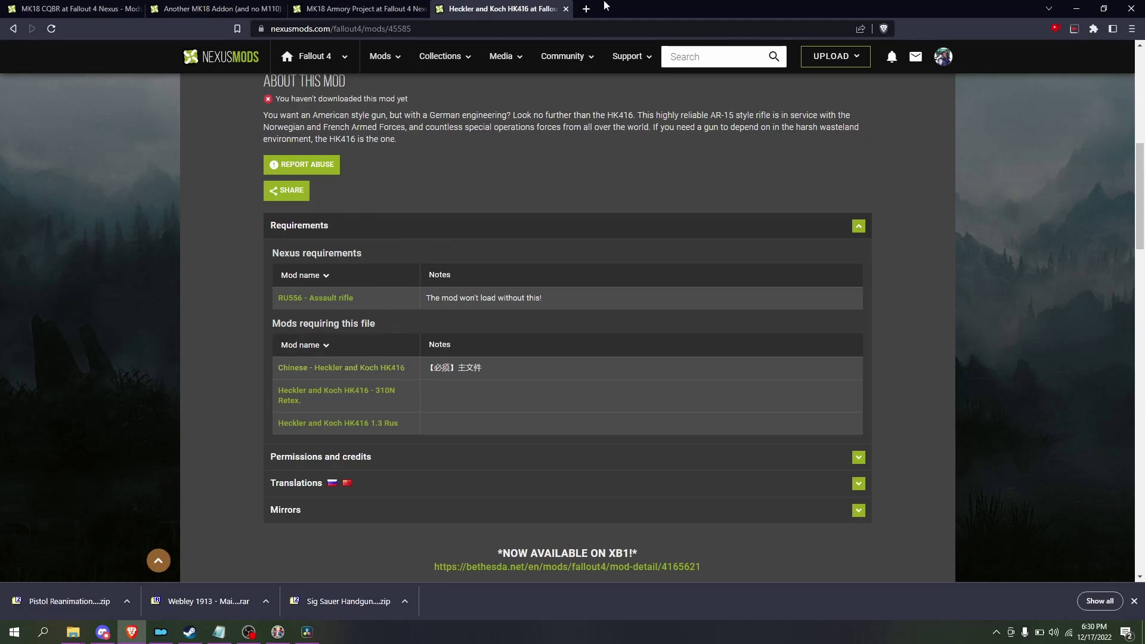
- Close the HK416, MK18 Armory Project and Another MK18 Addon pages, keeping the MK18 CQBR page open
left_click(566, 9)
left_click(423, 8)
left_click(281, 8)
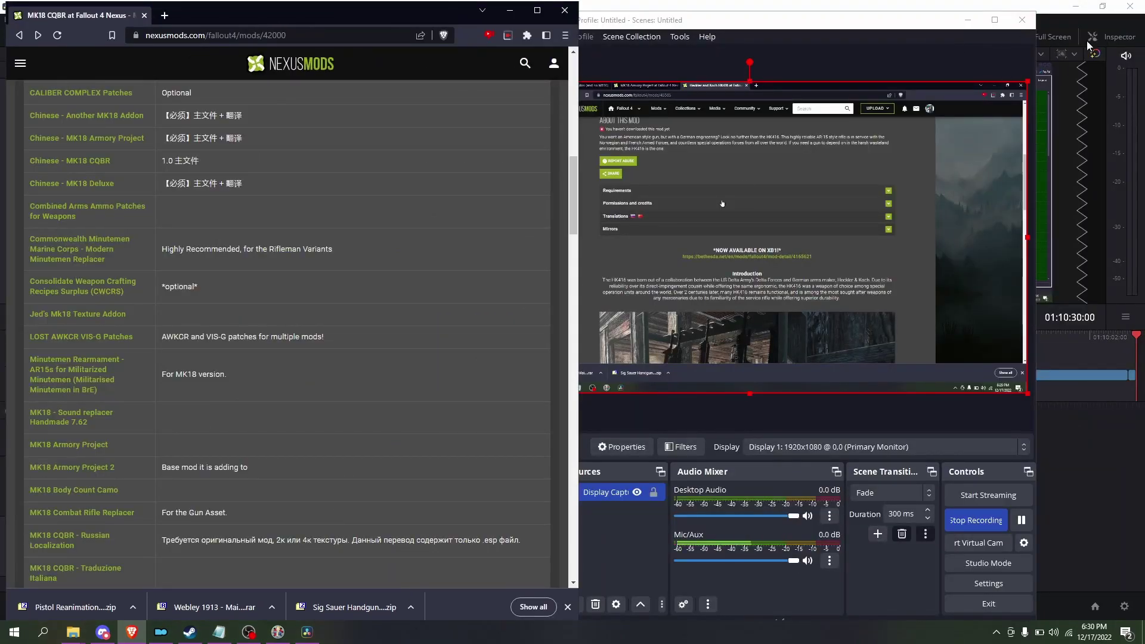
- In FO4Edit, copy the M1903 weapon as a new record with EditorID M1903NPCOnly into Springfield M1903.esp
left_click(276, 637)
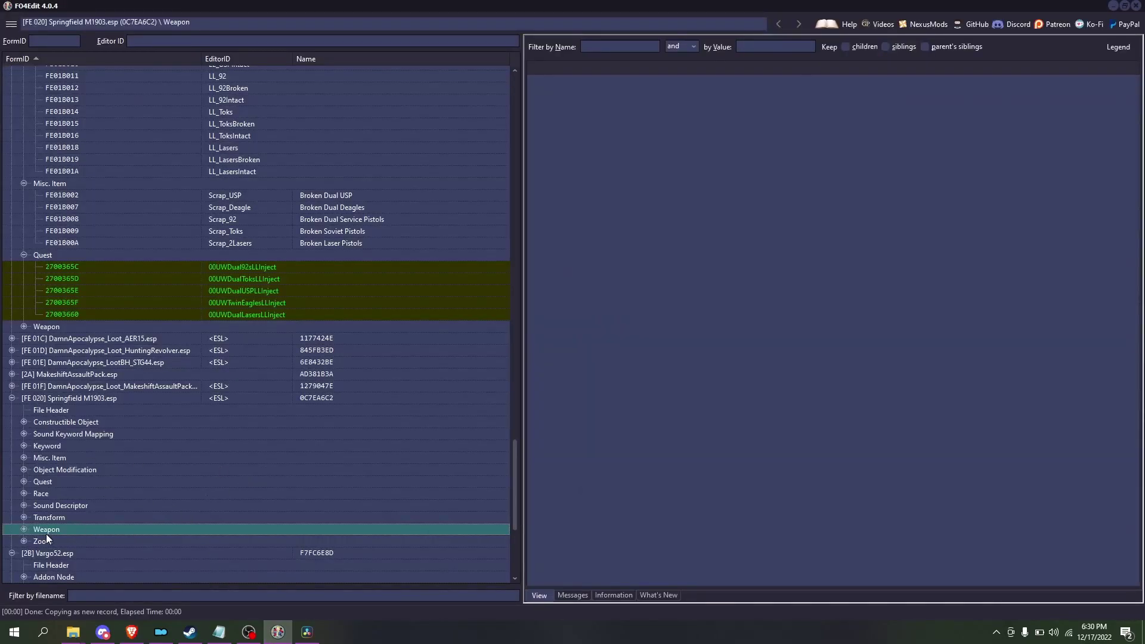
double_click(47, 533)
right_click(263, 541)
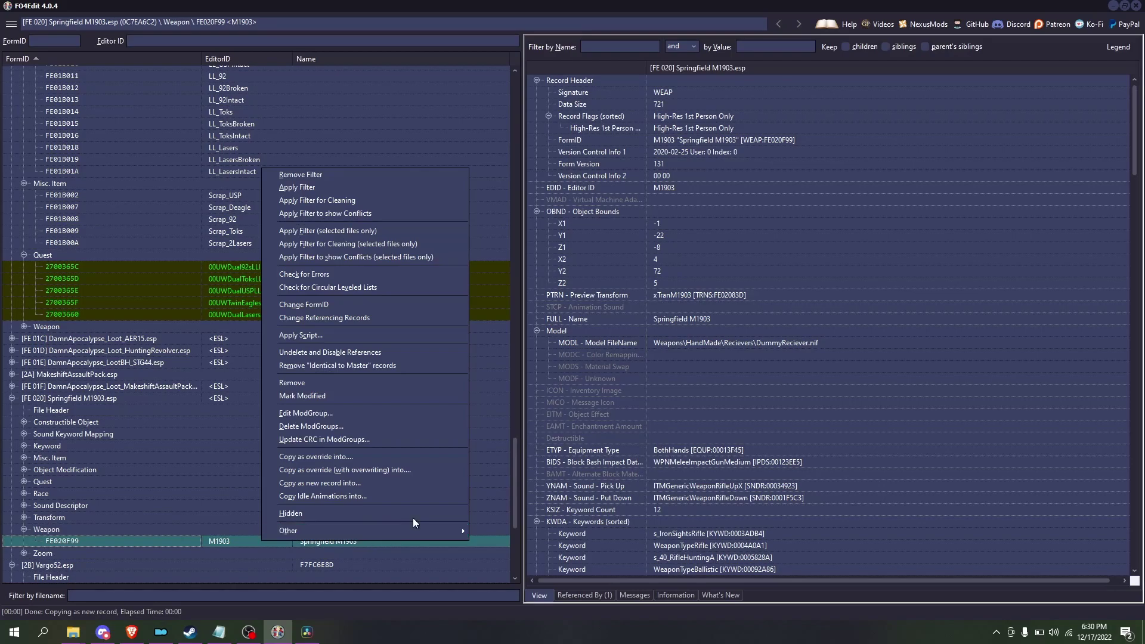
left_click(356, 495)
left_click(595, 305)
type("NPCOnl")
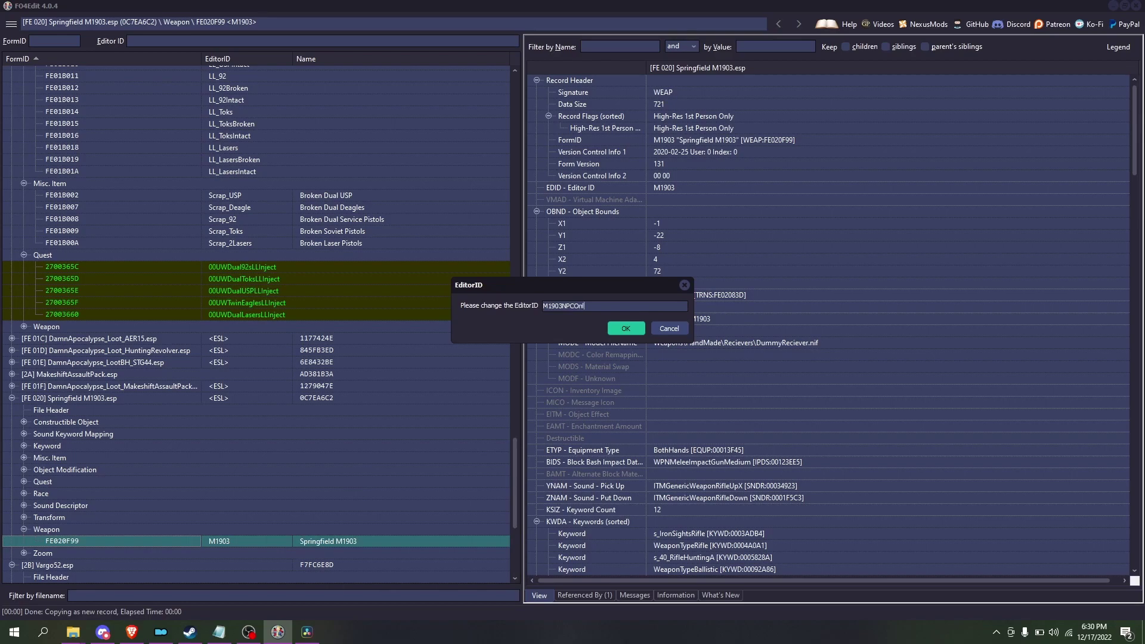
key("Return")
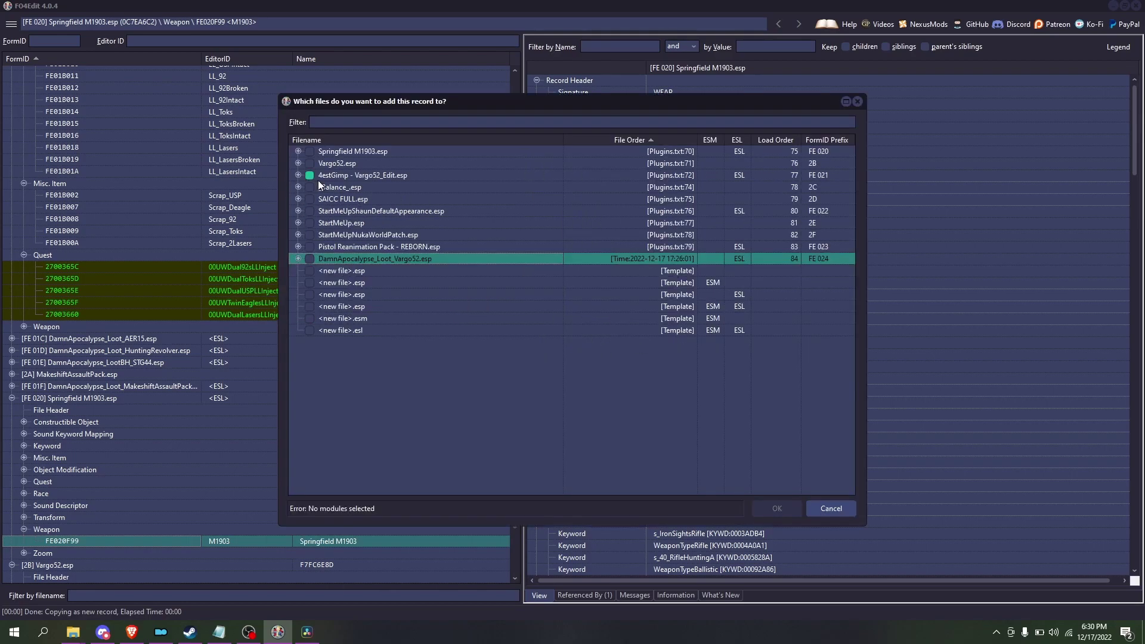
left_click(309, 152)
left_click(776, 508)
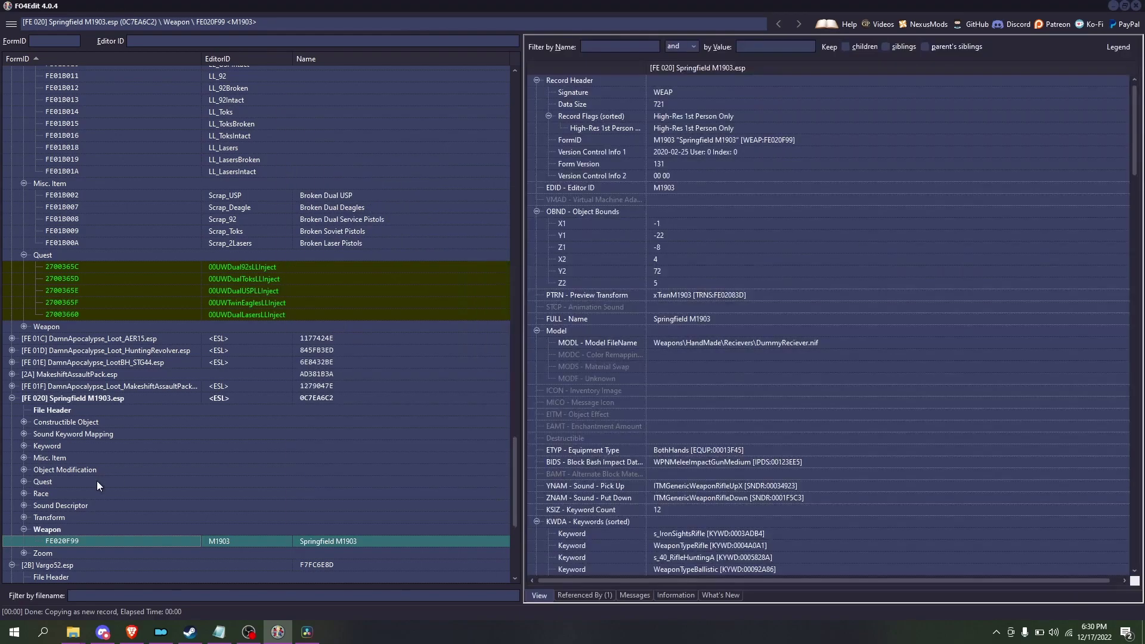
- Filter the M1903NPCOnly record by "Flags" and enable the Not Playable and Can't Drop weapon data flags
left_click(346, 542)
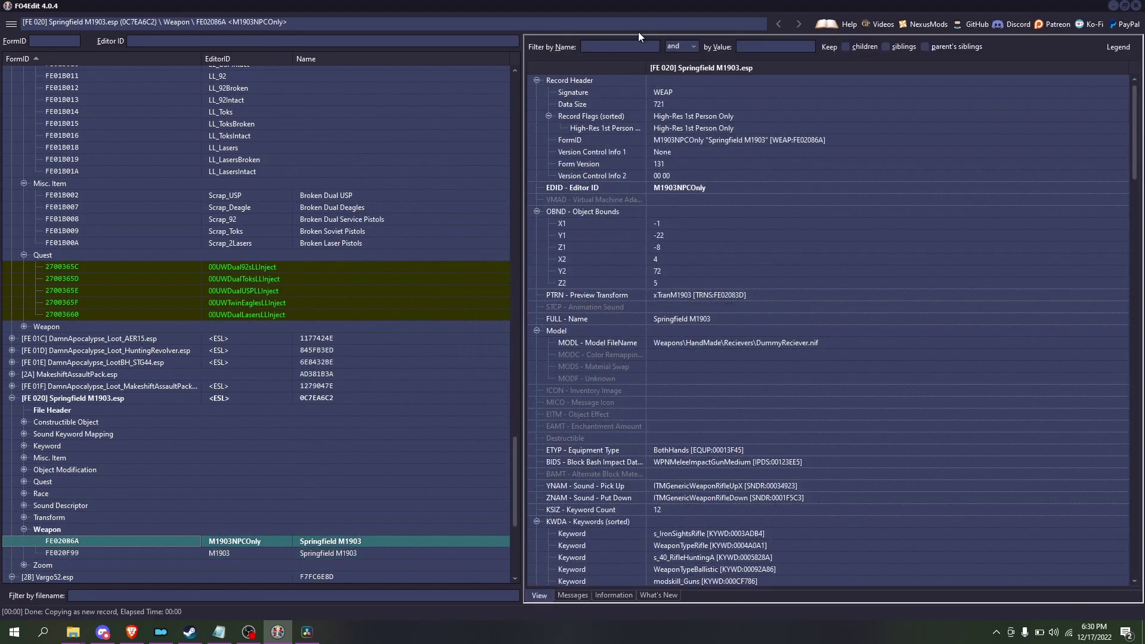
type("Flags")
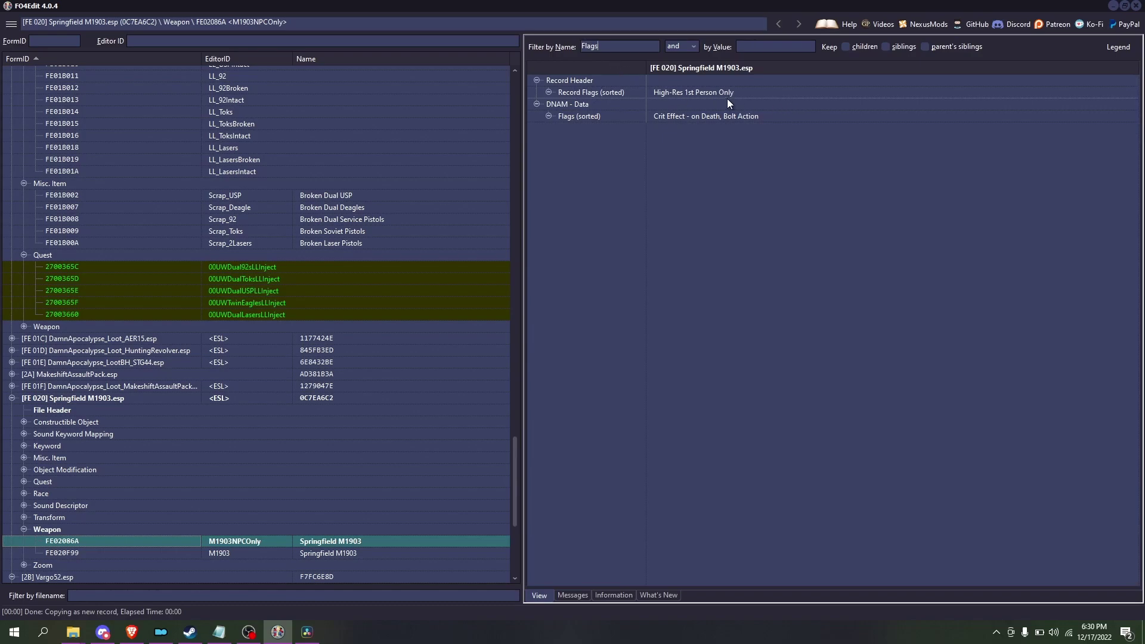
double_click(719, 93)
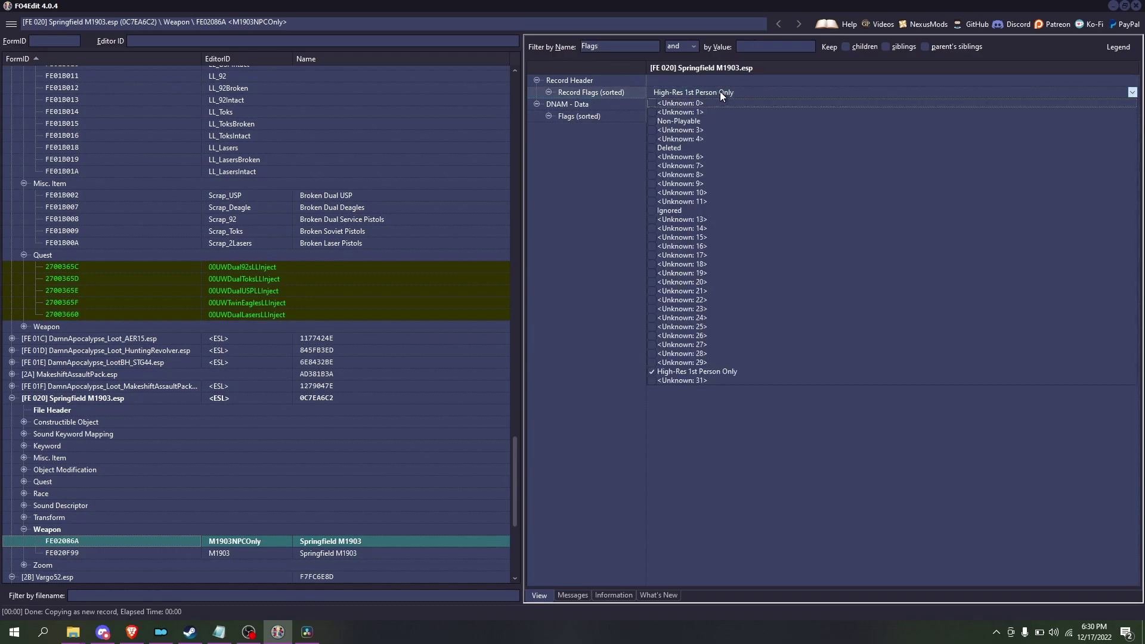
left_click(633, 117)
double_click(734, 115)
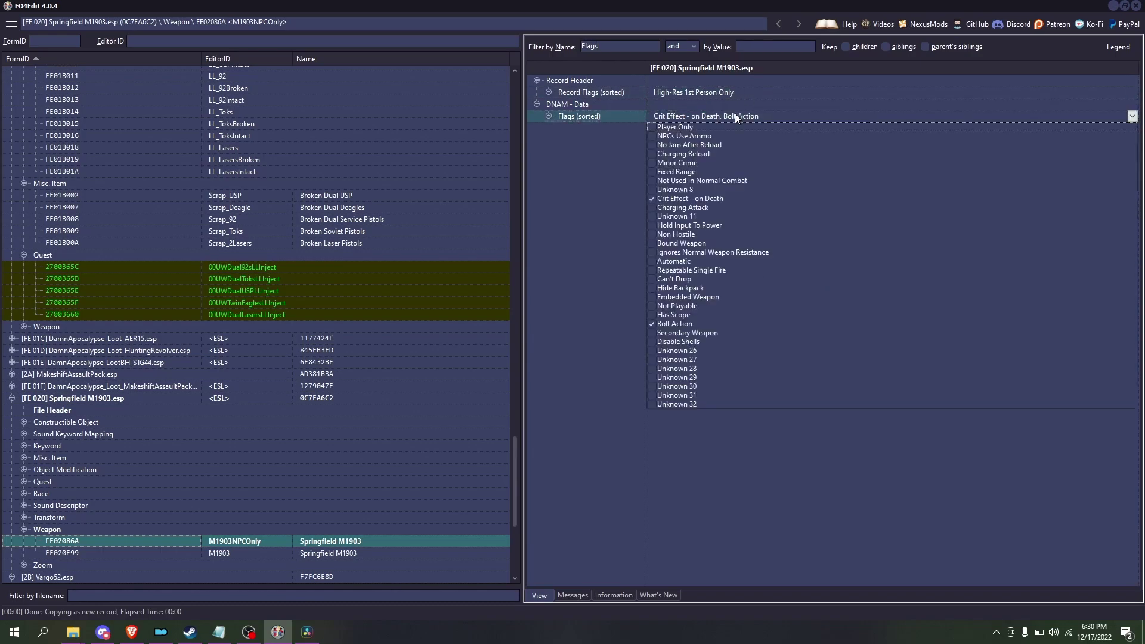
left_click(656, 306)
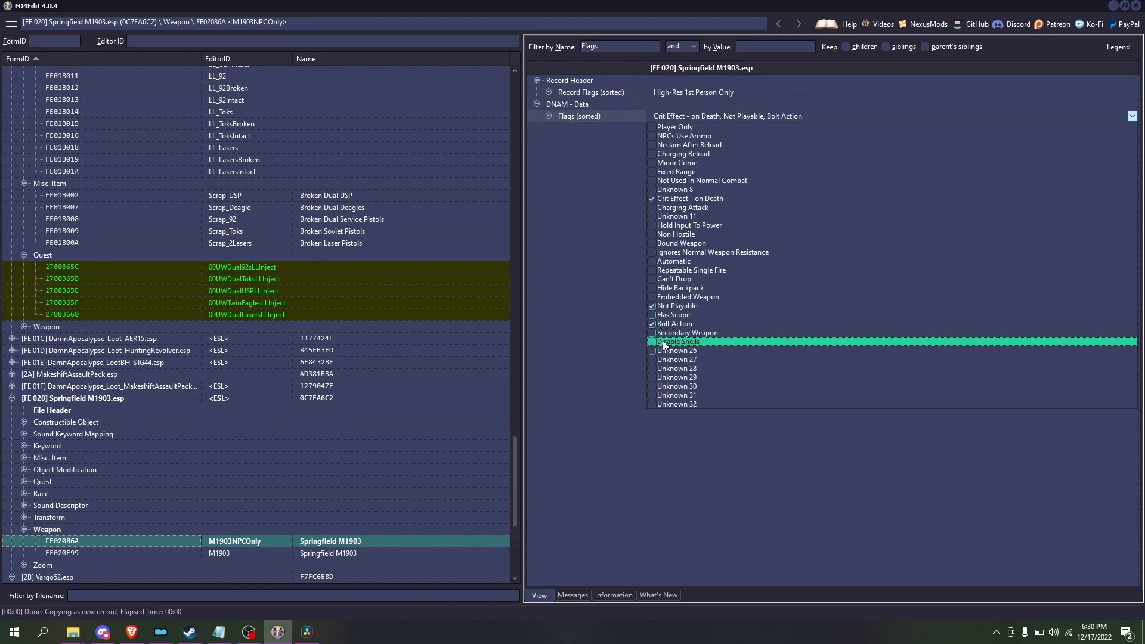
left_click(656, 278)
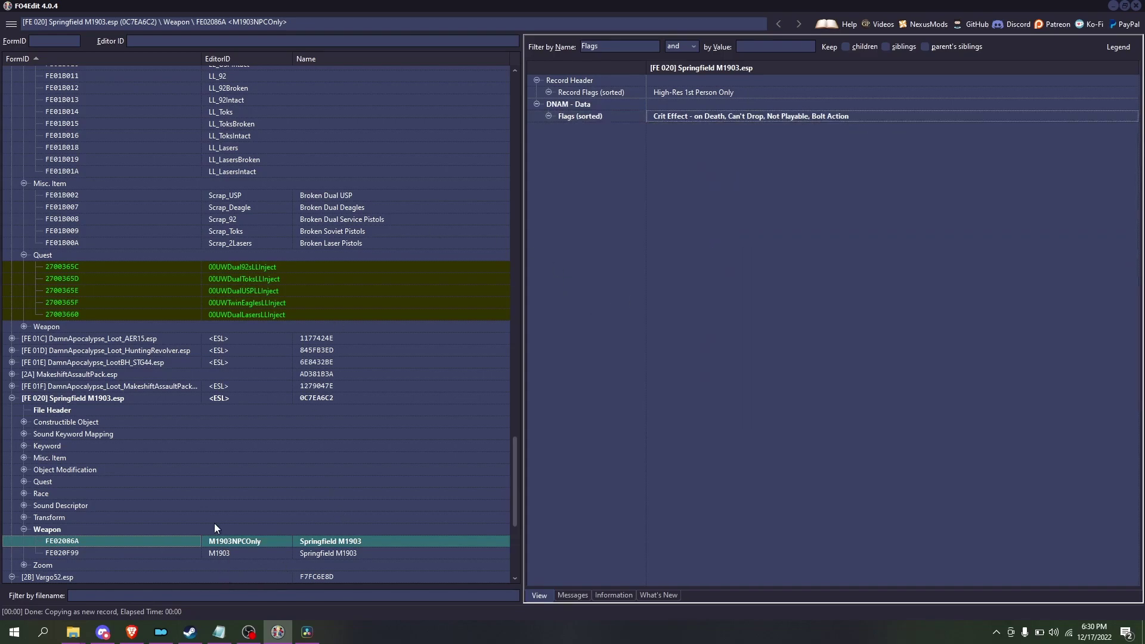
- Open the M1903_LL_Inject quest, clear the name filter and examine which leveled lists and weapon its script properties reference
left_click(24, 481)
left_click(223, 492)
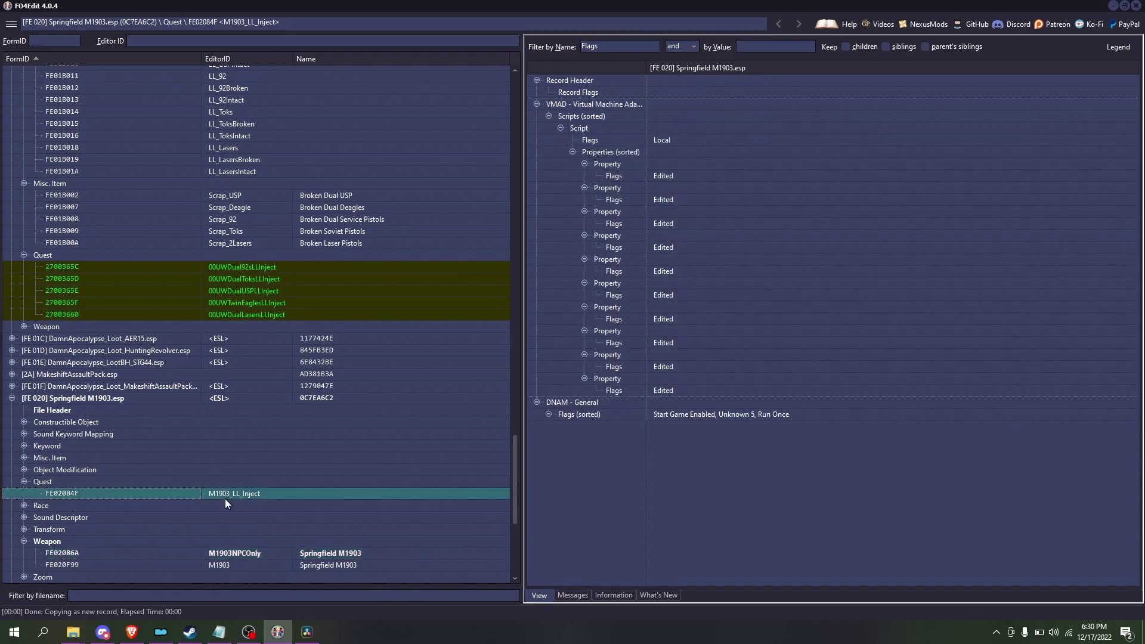
key("BackSpace")
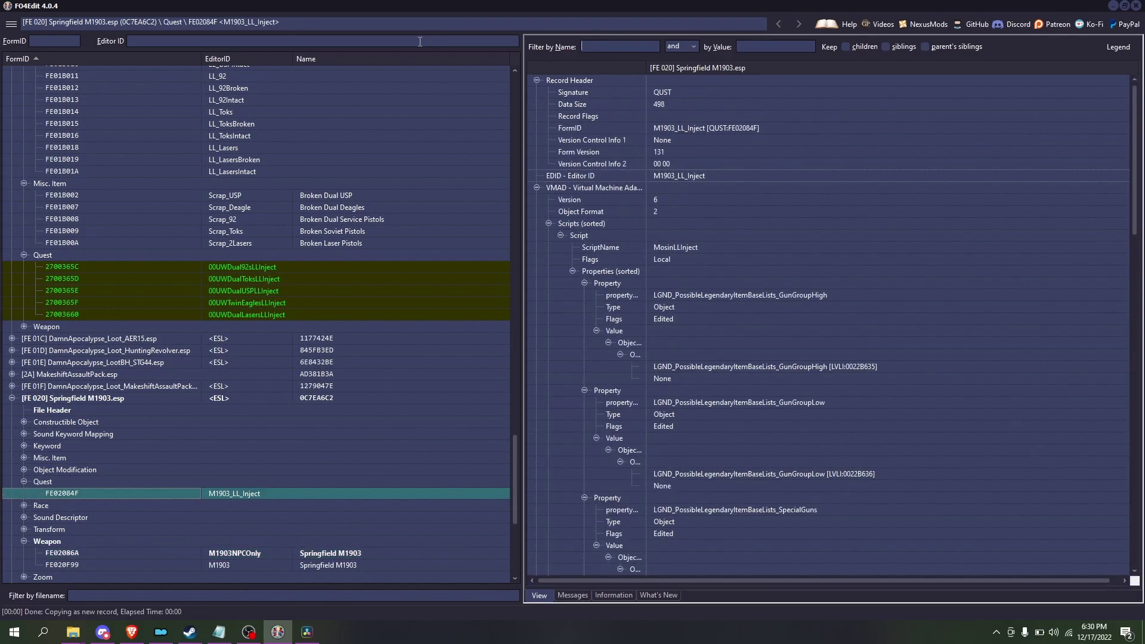
scroll(1048, 347, "down", 20)
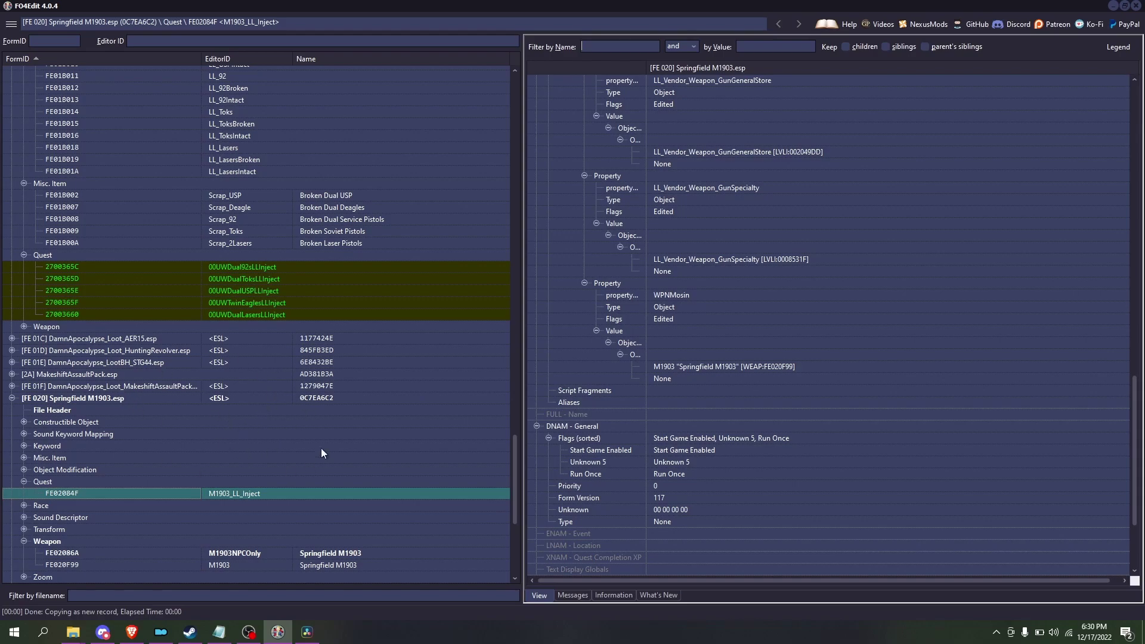
scroll(879, 337, "up", 20)
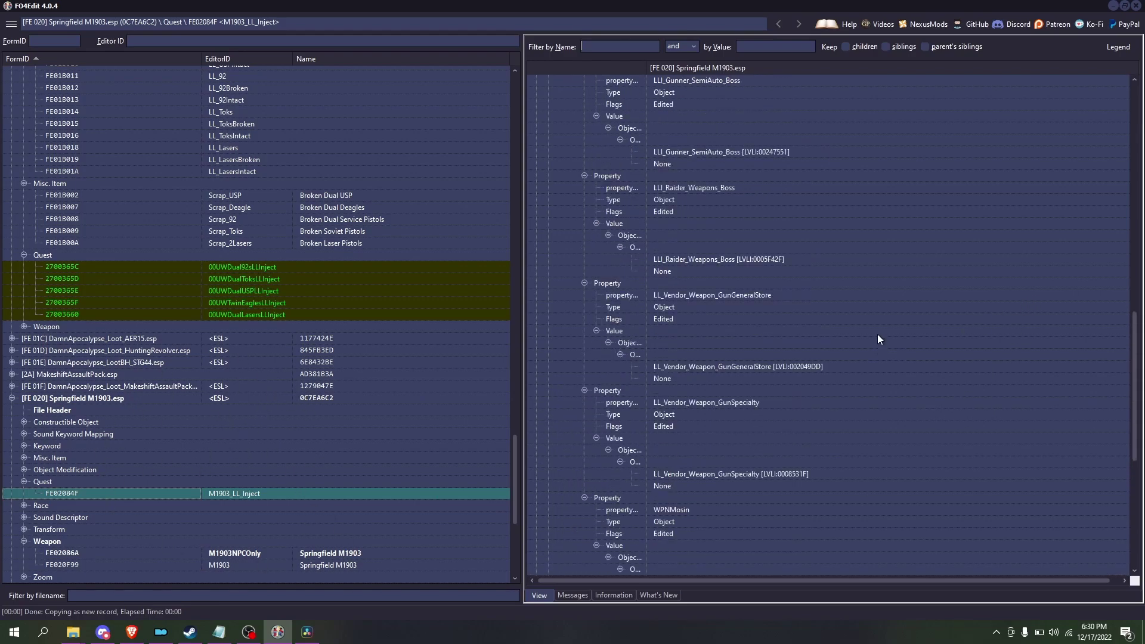
left_click(550, 95)
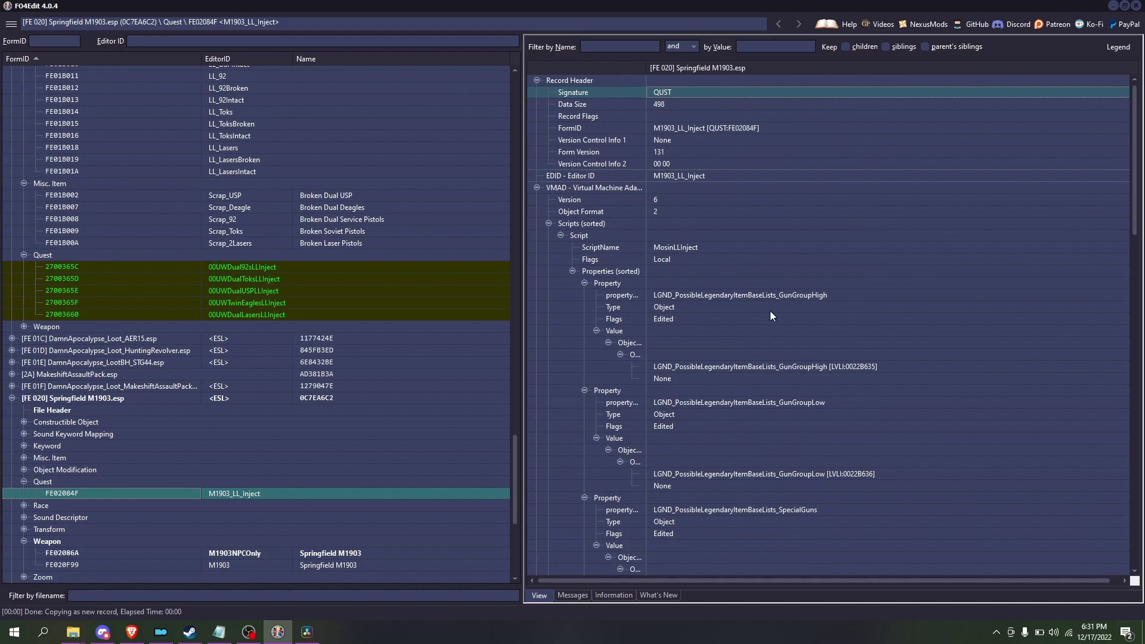
scroll(818, 524, "down", 3)
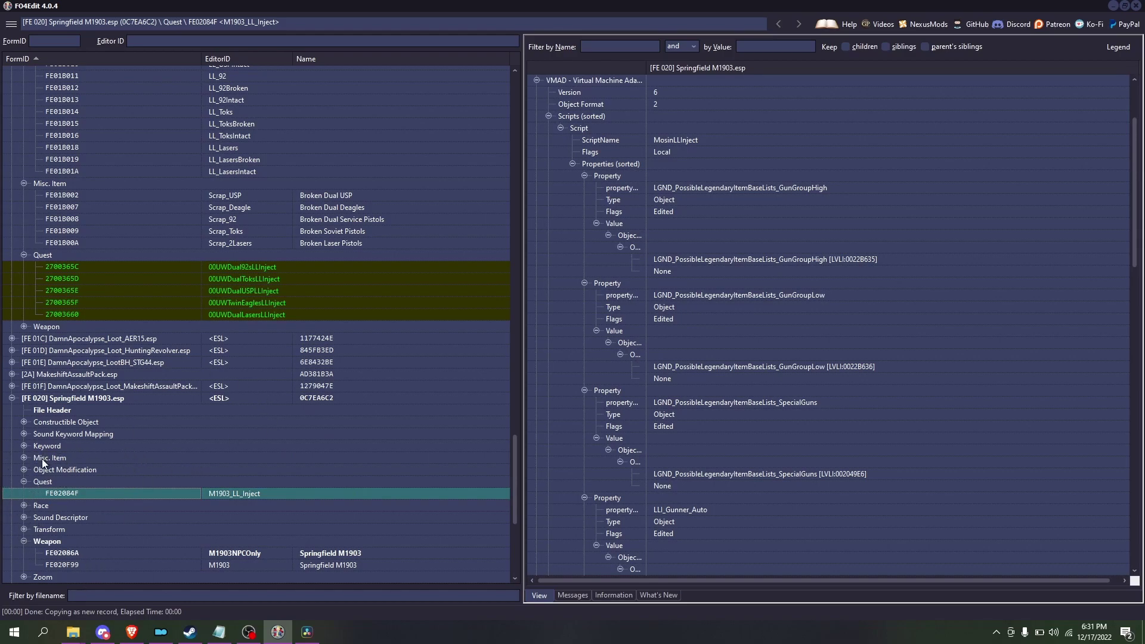
- Expand the misc items of Springfield M1903.esp and bring up the commands available for the plugin
left_click(24, 457)
scroll(417, 567, "down", 2)
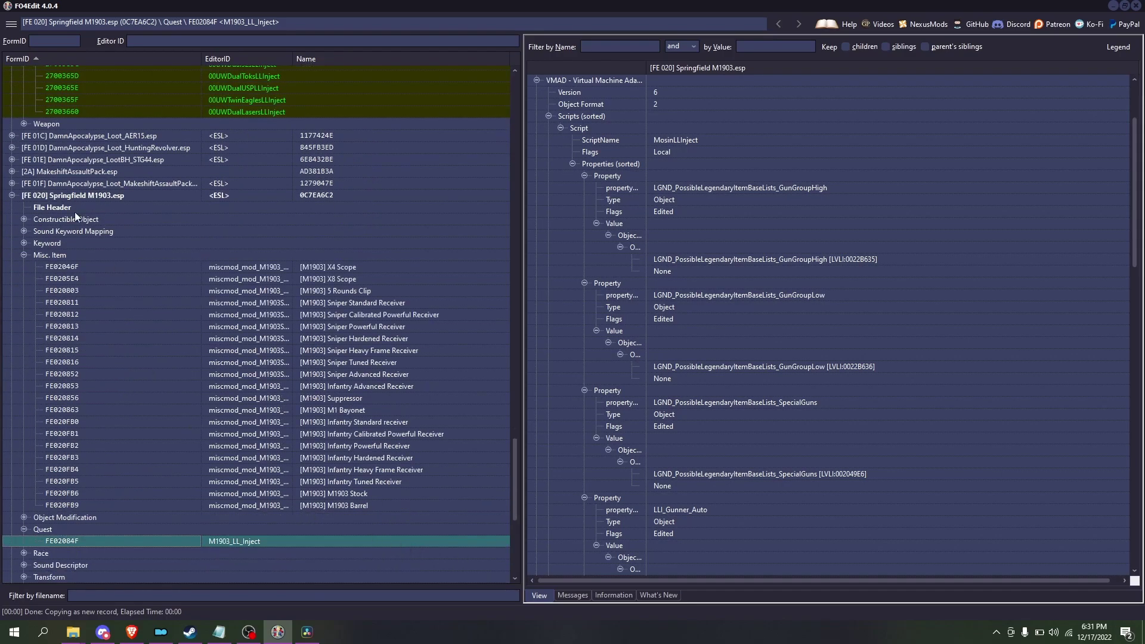
left_click(127, 196)
right_click(122, 198)
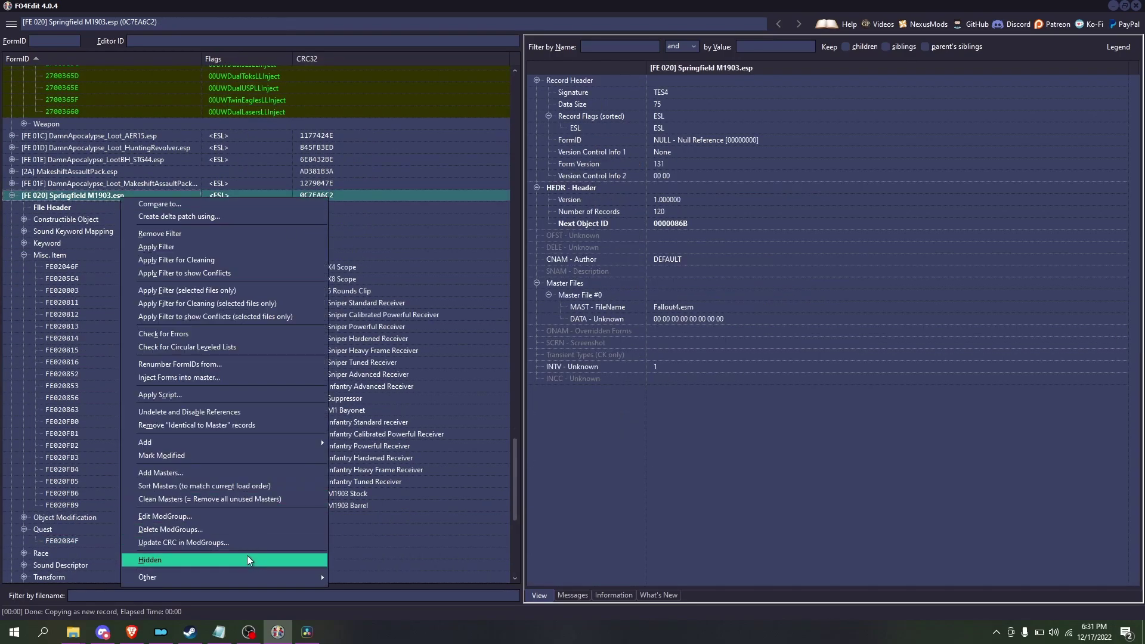
- Add a Leveled Item group to Springfield M1903.esp and create a new leveled item record in it with the proposed FormID
mouse_move(259, 442)
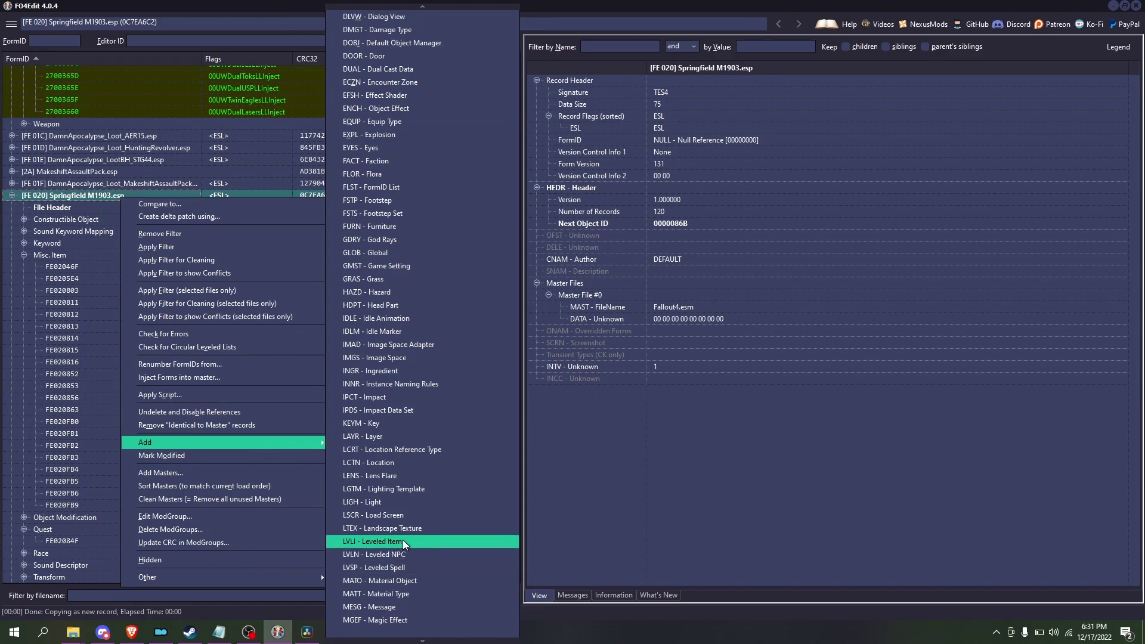
left_click(124, 192)
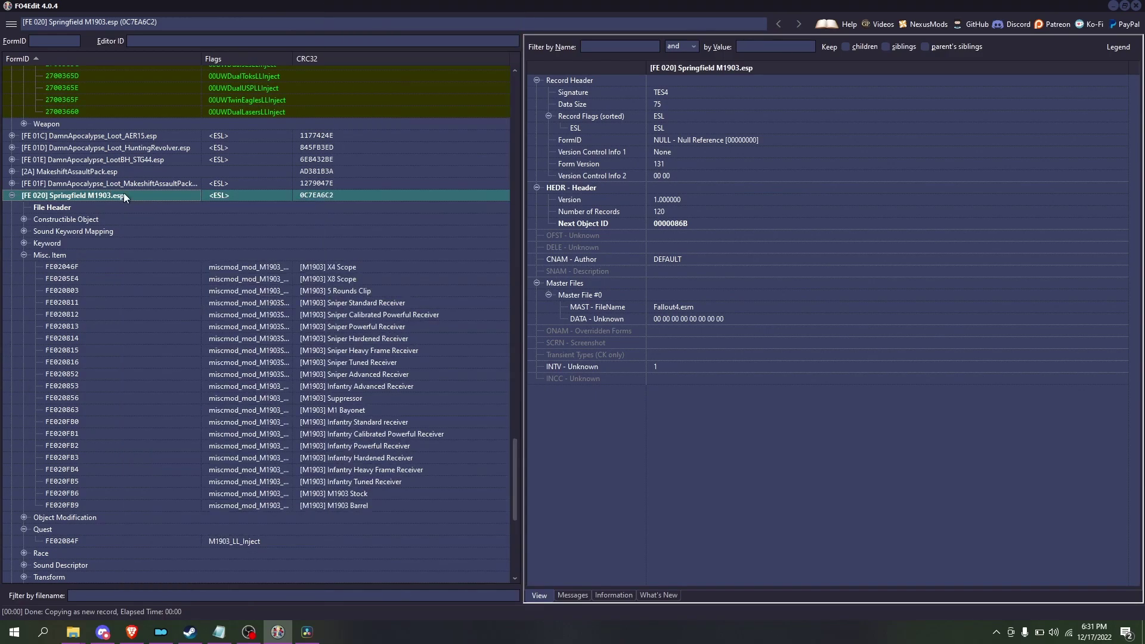
right_click(124, 192)
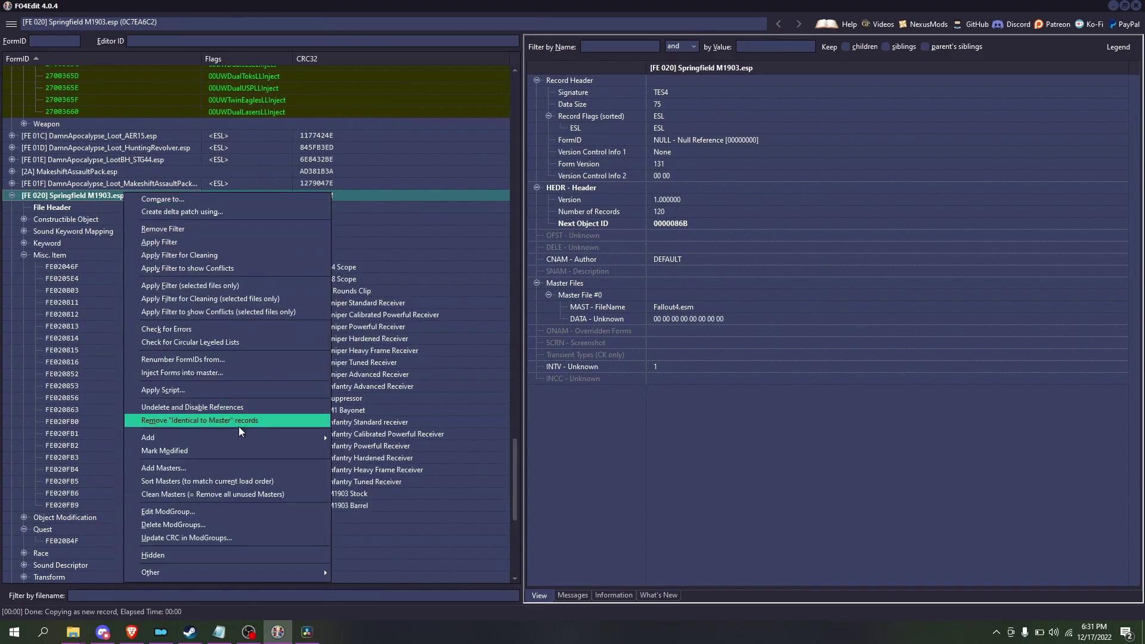
mouse_move(230, 438)
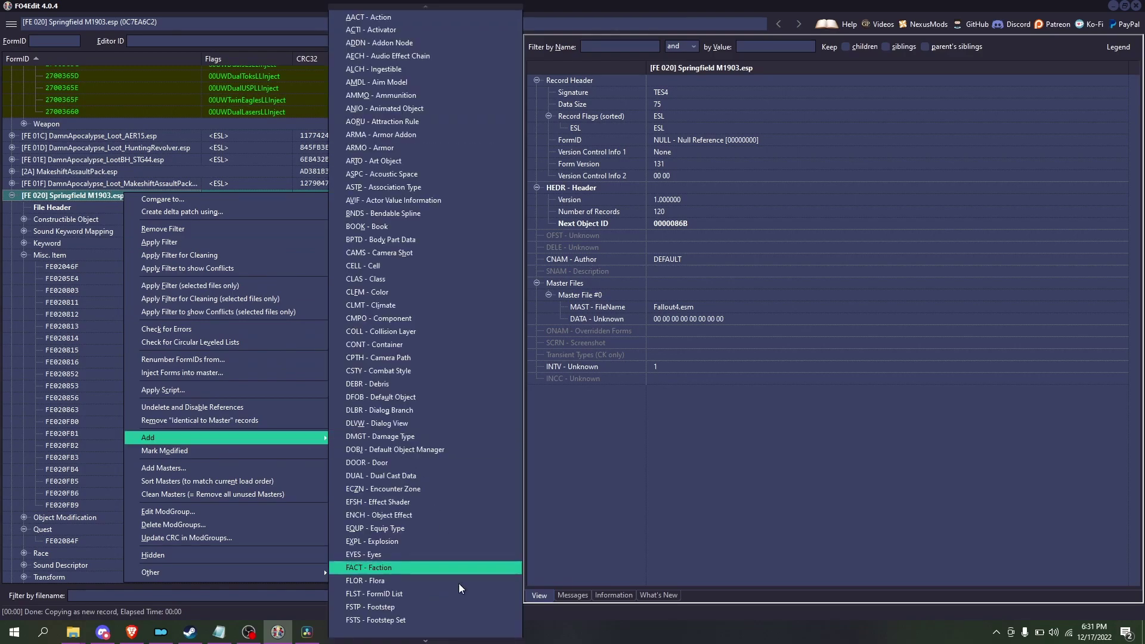
mouse_move(428, 638)
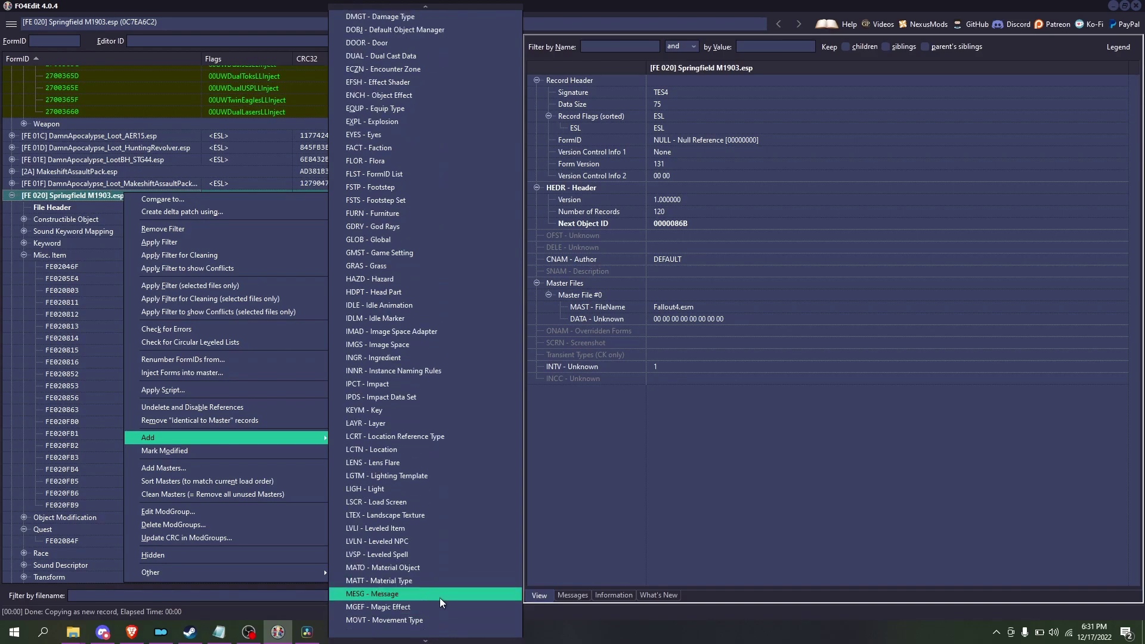
left_click(404, 530)
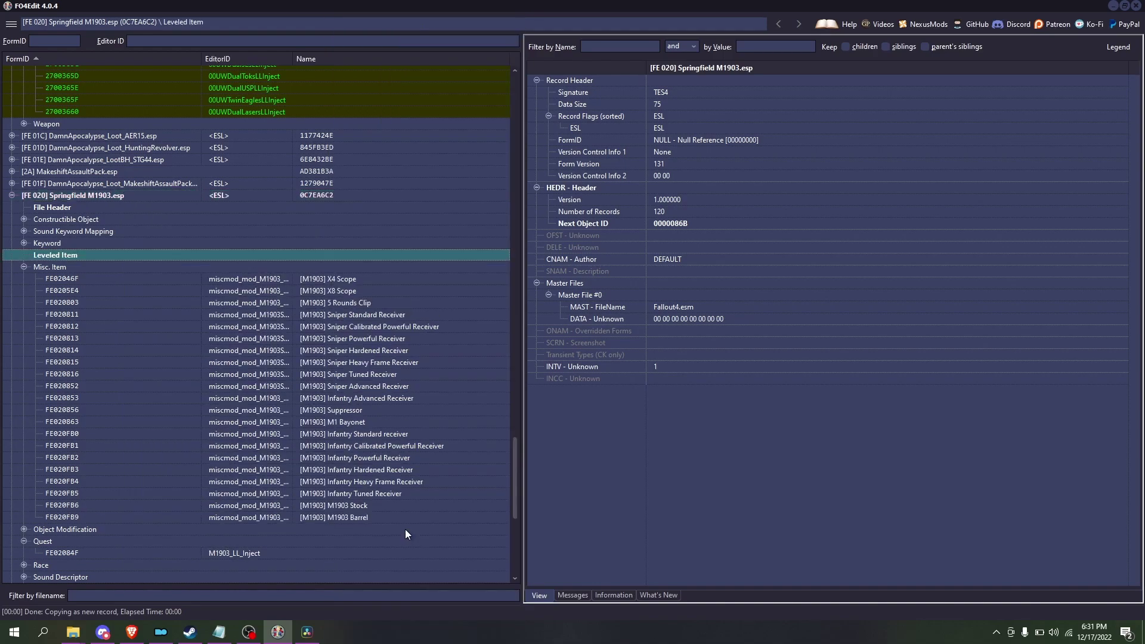
right_click(59, 256)
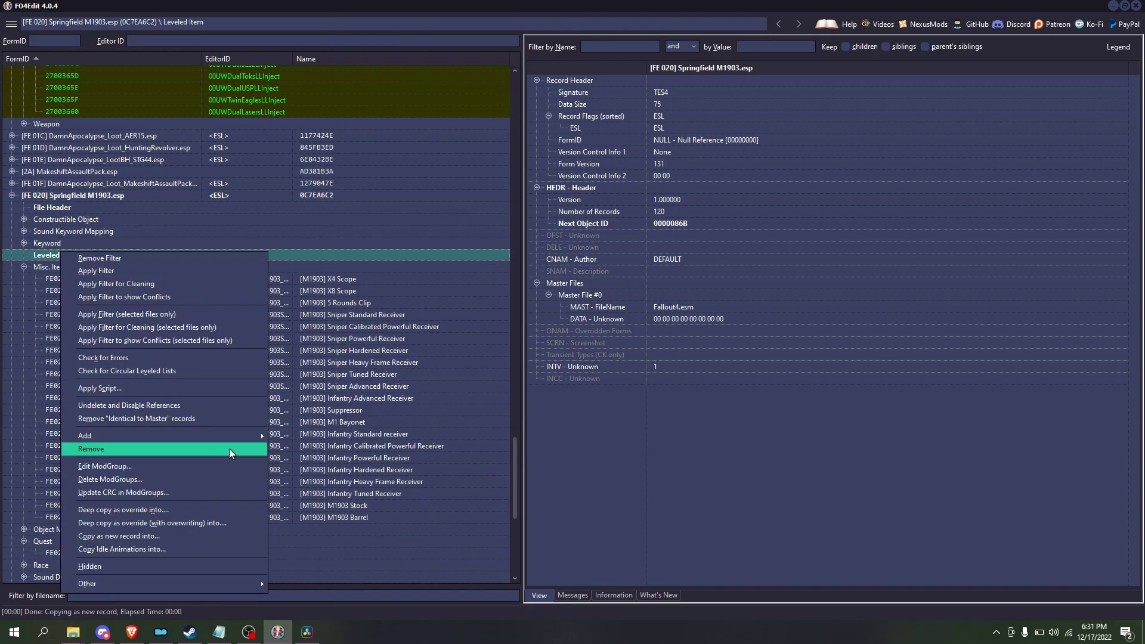
left_click(375, 436)
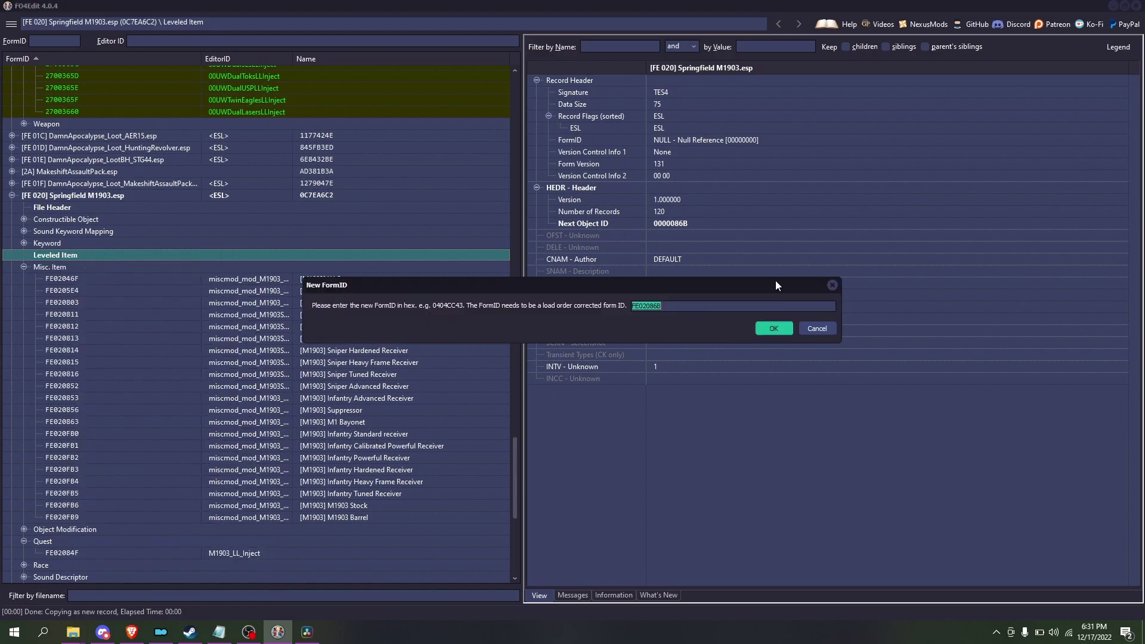
left_click(829, 328)
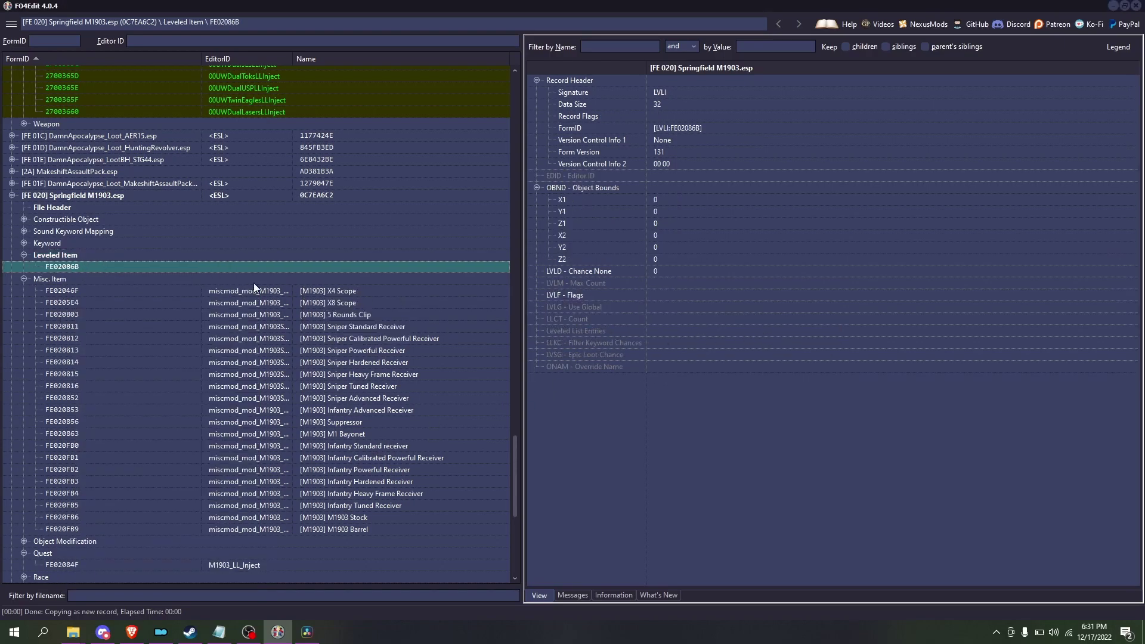
- Add an Editor ID to the new leveled item record and set it to LL_M1903
left_click(561, 178)
right_click(684, 176)
left_click(706, 186)
right_click(710, 180)
left_click(721, 183)
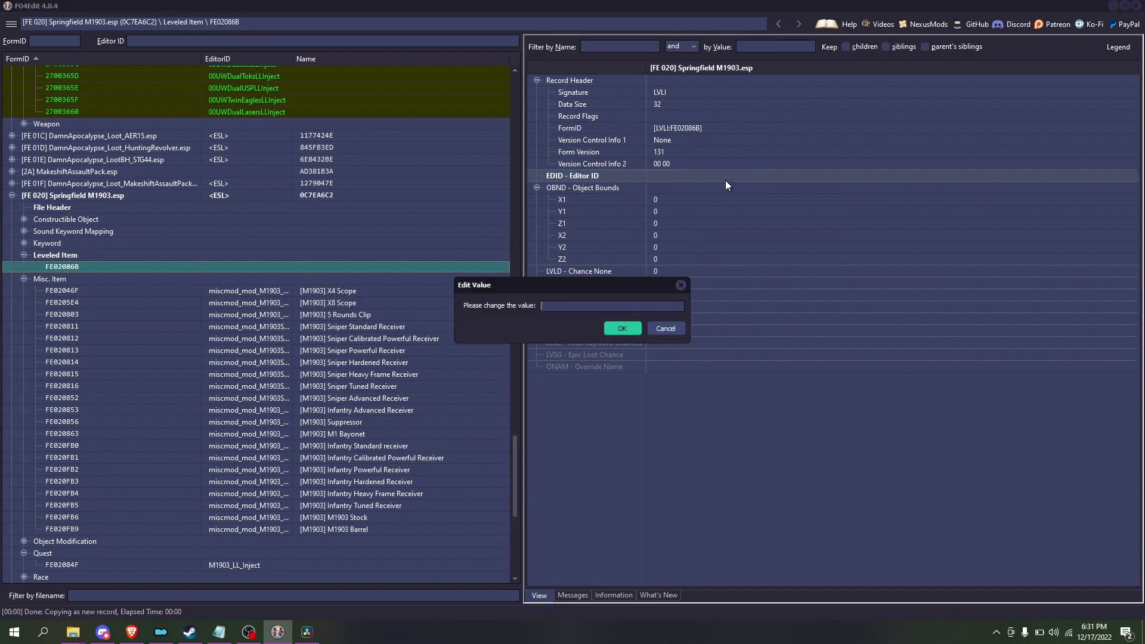
type("LL_M1903")
key("Return")
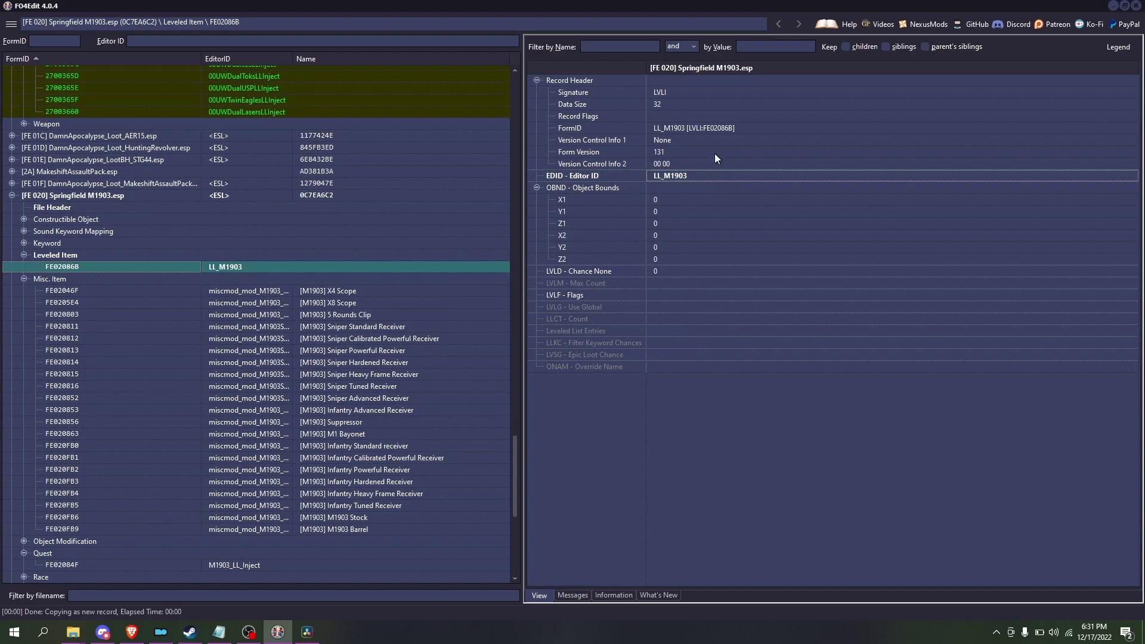
- Flag LL_M1903 to calculate from all levels <= player's level and for each item in count, and add a blank leveled list entry
right_click(691, 295)
left_click(709, 302)
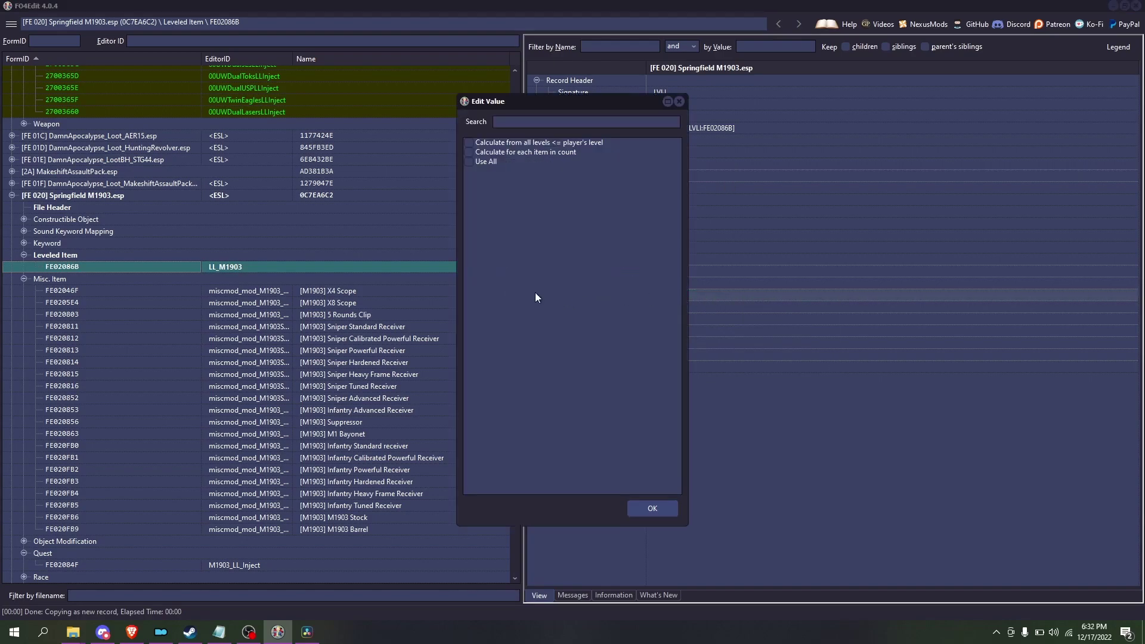
left_click(468, 151)
left_click(468, 142)
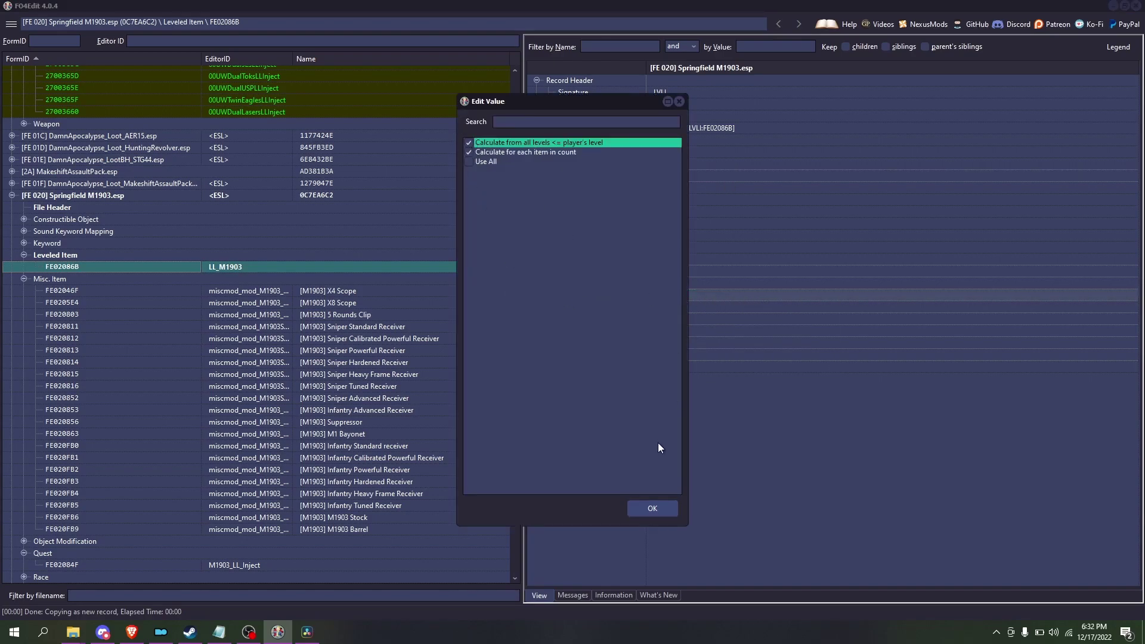
left_click(652, 508)
right_click(662, 360)
left_click(683, 351)
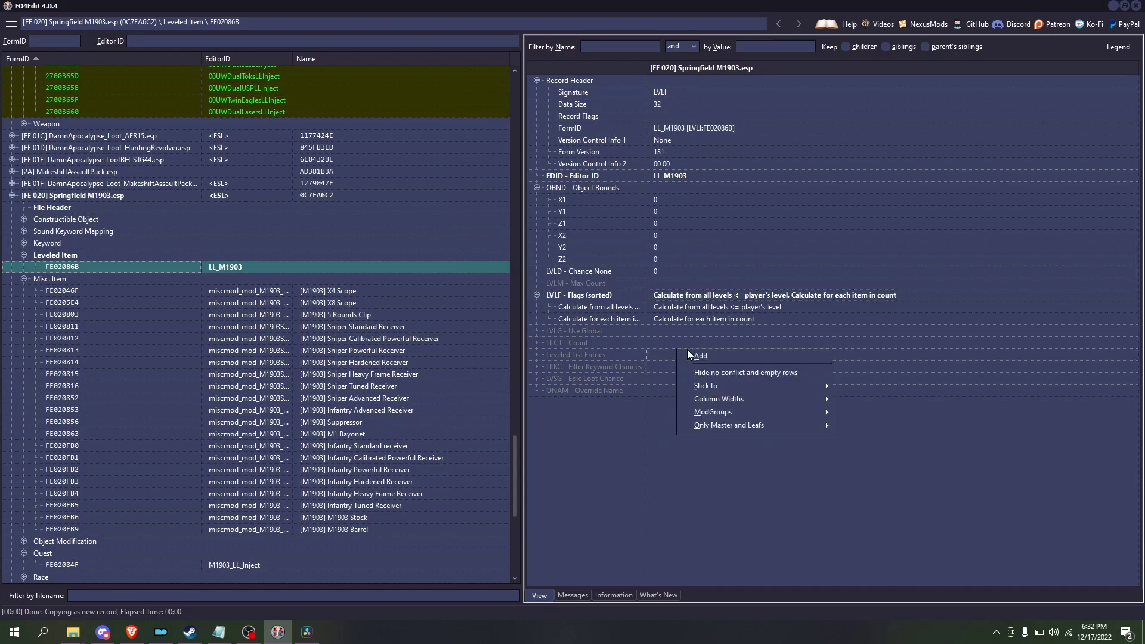
- Copy LL_M1903 as a new record named LL_M1903Broken into Springfield M1903.esp
right_click(248, 259)
right_click(233, 267)
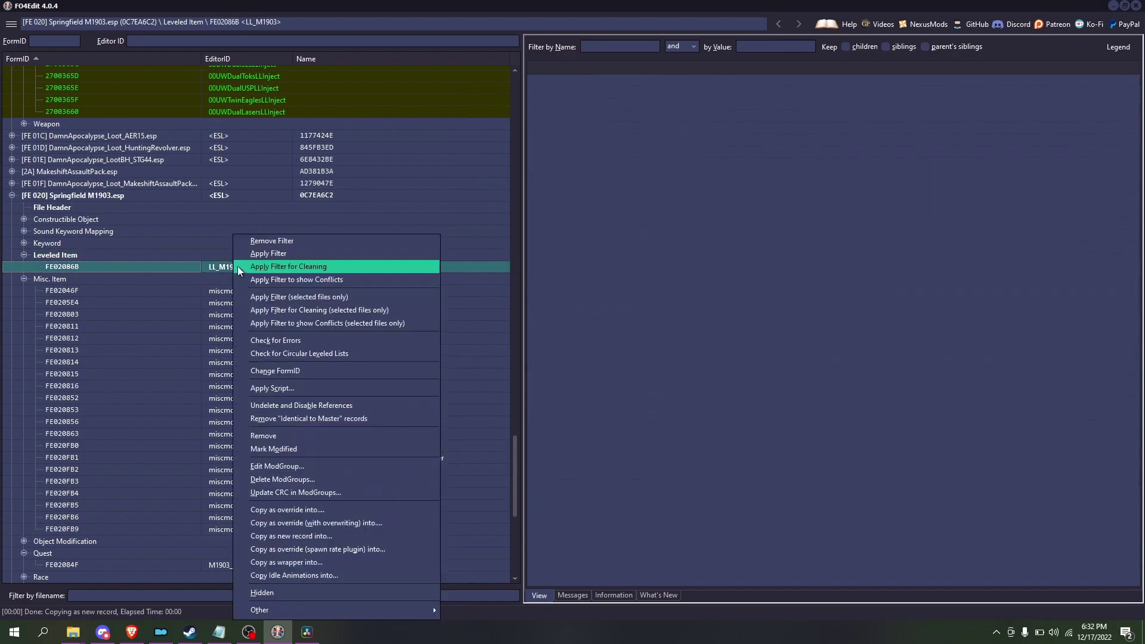
left_click(346, 534)
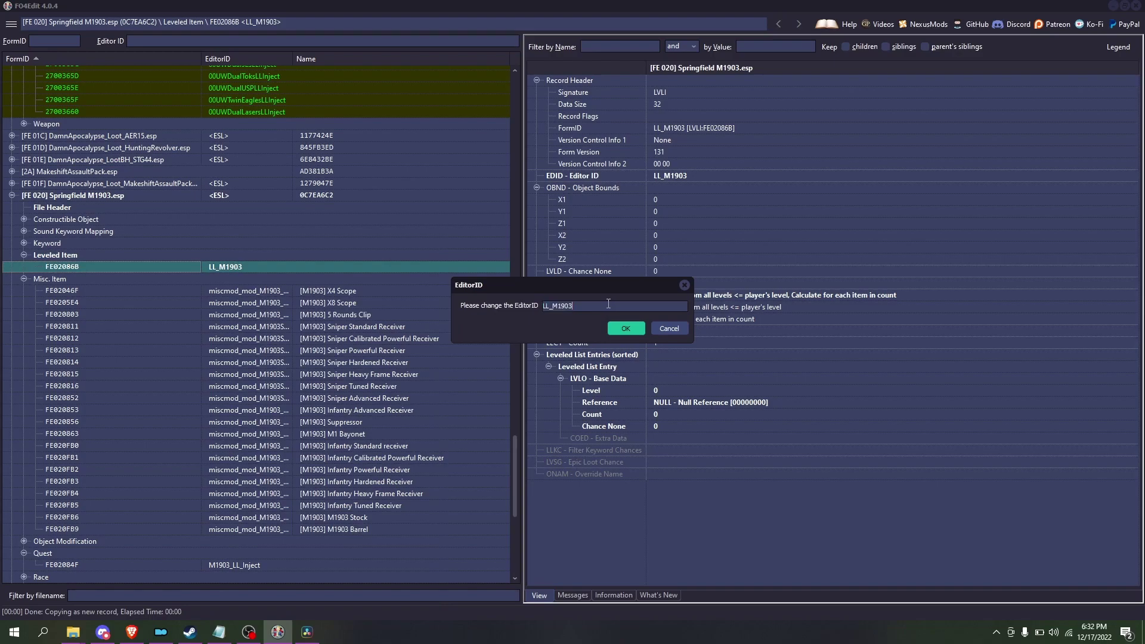
type("Base")
key("Return")
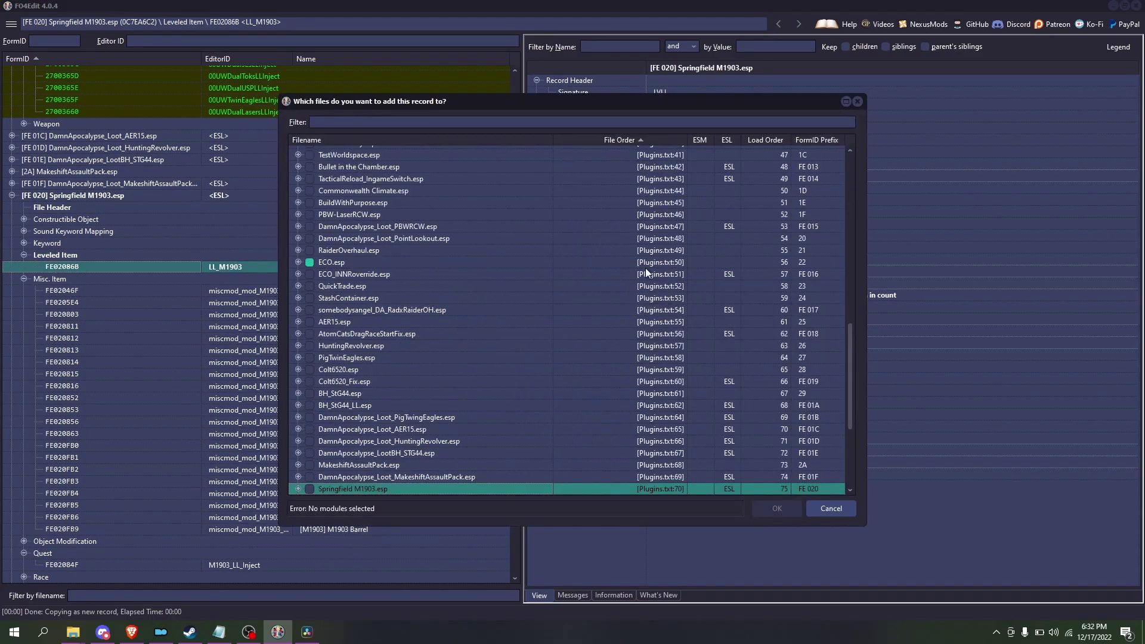
left_click(312, 488)
left_click(772, 509)
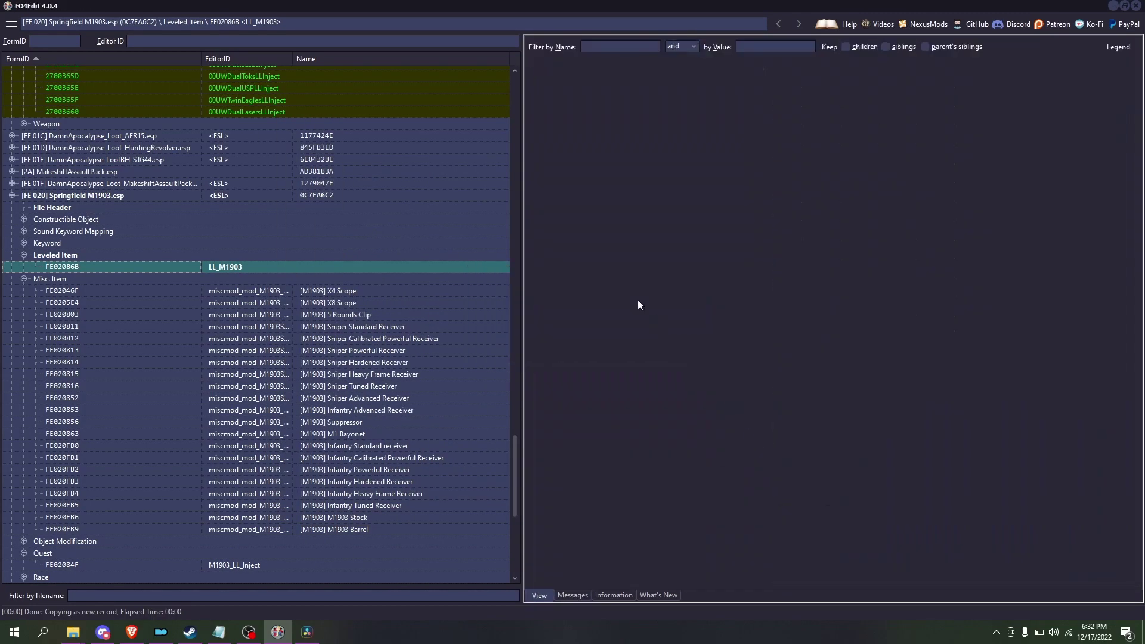
- Change the LL_M1903Broken flags to Use All only, clearing both calculate options
left_click(310, 278)
left_click(691, 296)
left_click(692, 297)
left_click(652, 324)
left_click(653, 314)
left_click(653, 306)
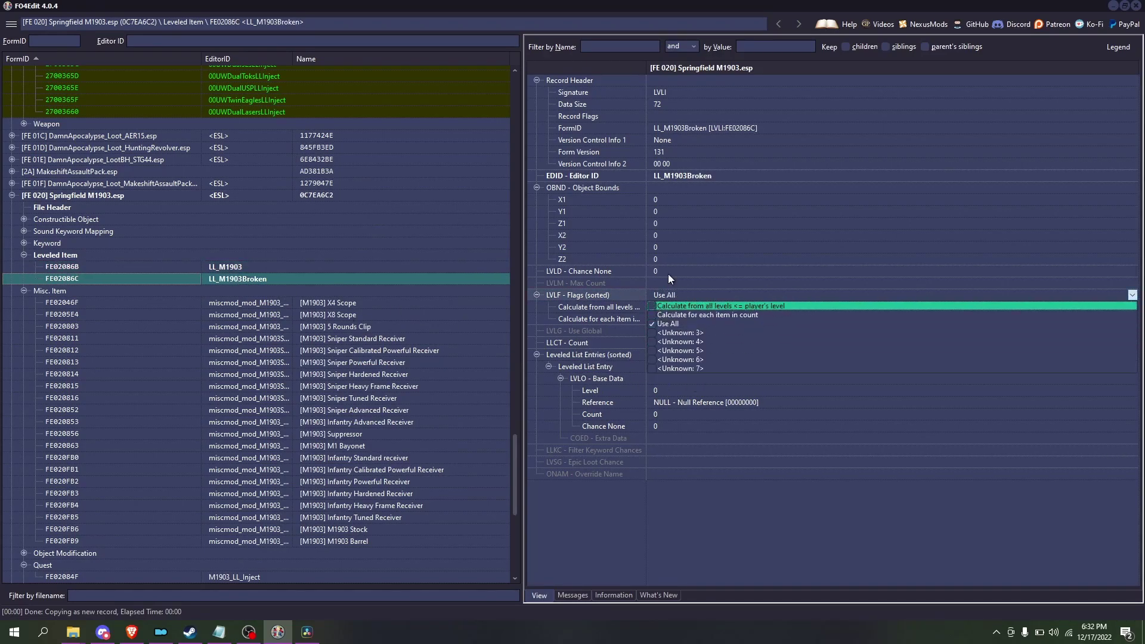
left_click(657, 294)
- Copy LL_M1903 as a new record named LL_M1903Intact into Springfield M1903.esp
left_click(252, 265)
right_click(252, 267)
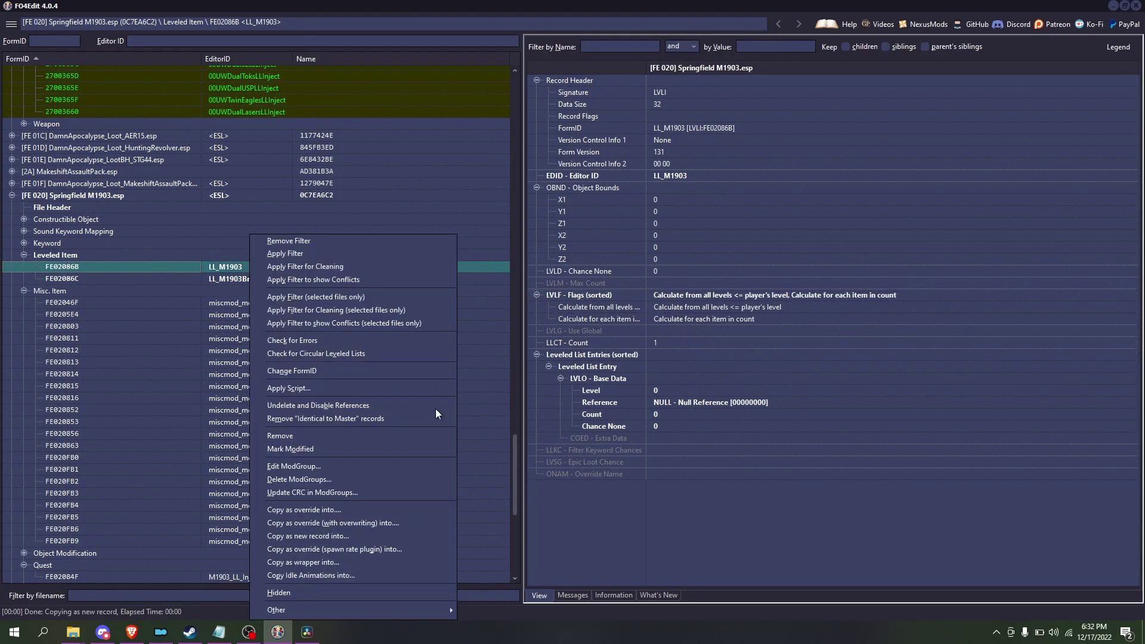
left_click(353, 523)
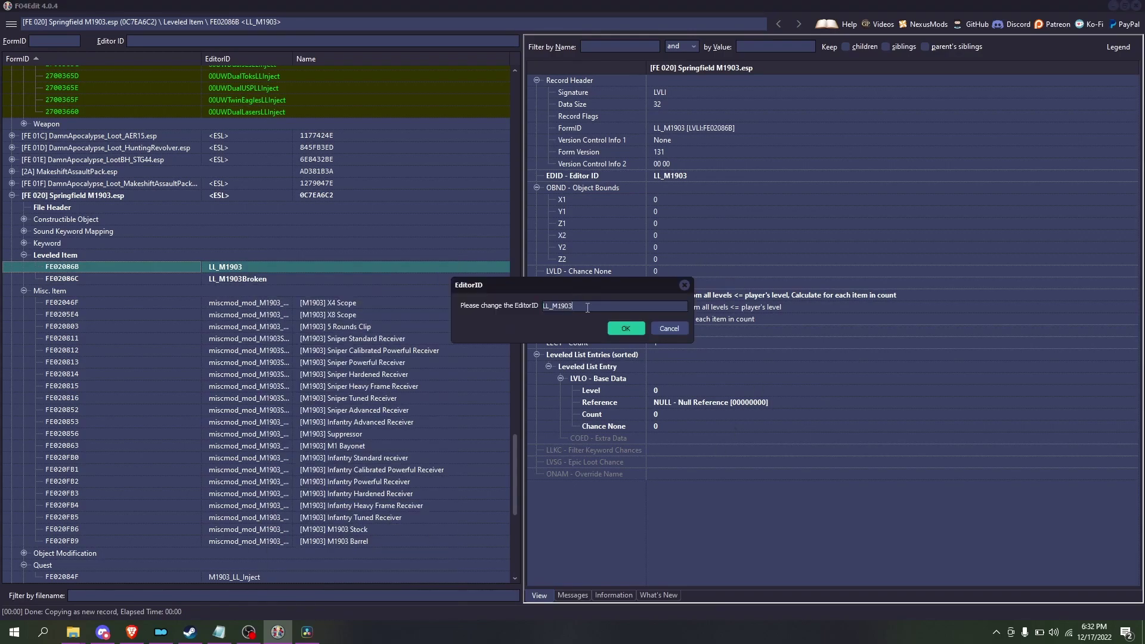
type("Int")
key("Return")
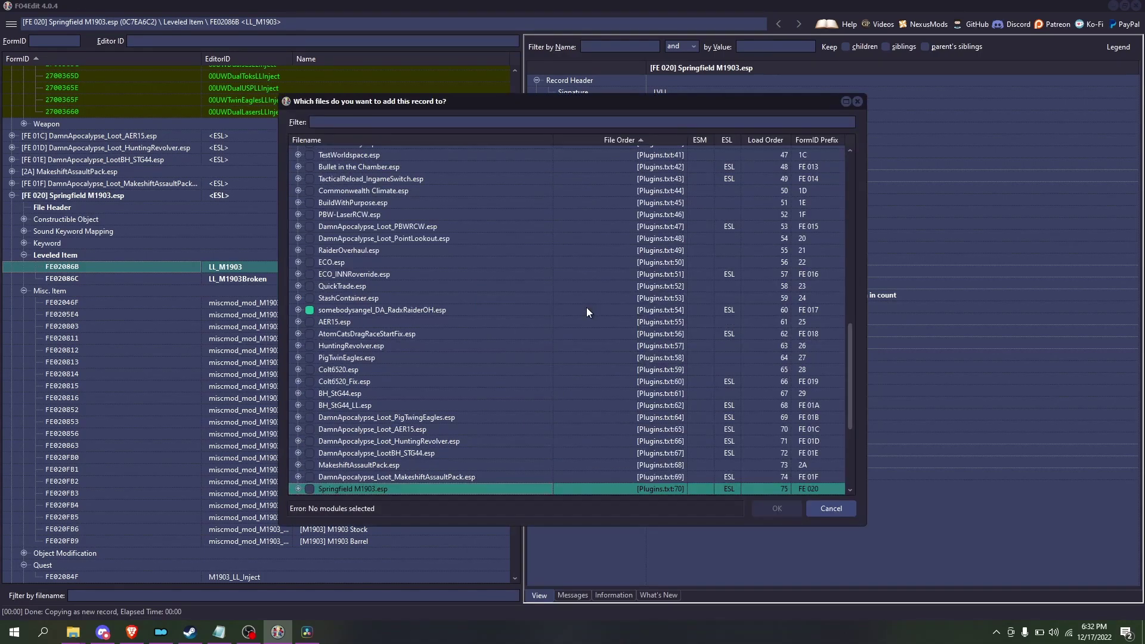
key("Return")
- Set the reference of the LL_M1903Broken list entry to the M1903NPCOnly weapon, FormID FE02086A
scroll(172, 471, "down", 4)
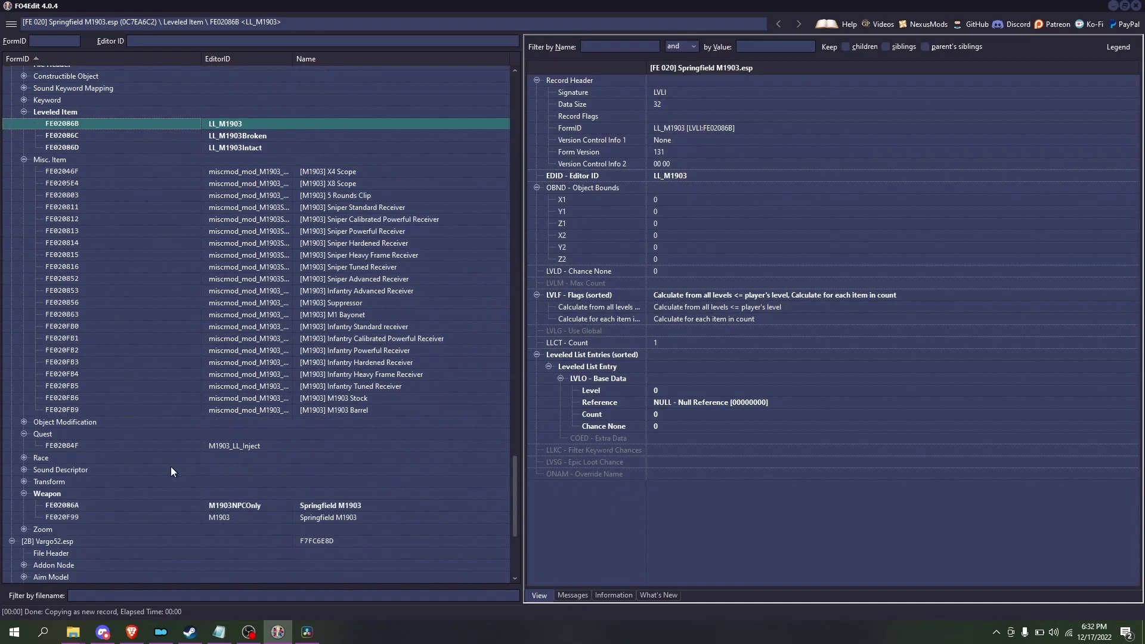
left_click(298, 506)
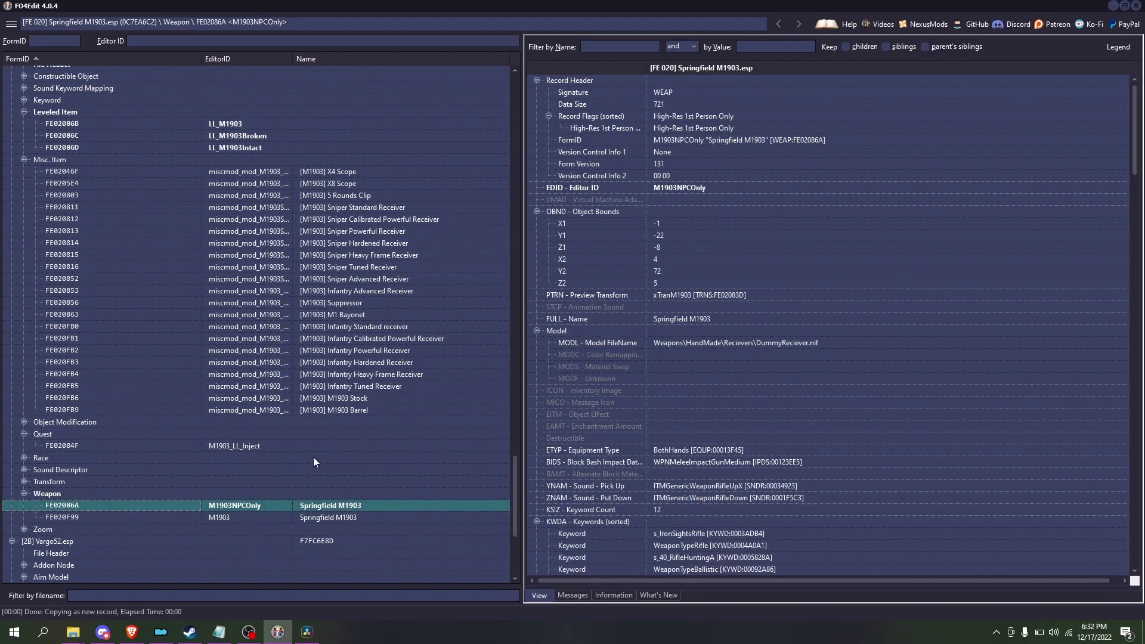
left_click(248, 136)
double_click(709, 390)
type("FE02086A")
key("Return")
- Set the LL_M1903Broken entry's level and count to 1, and add a second identical list entry
double_click(675, 378)
type("1")
key("Return")
double_click(716, 400)
type("1")
key("Return")
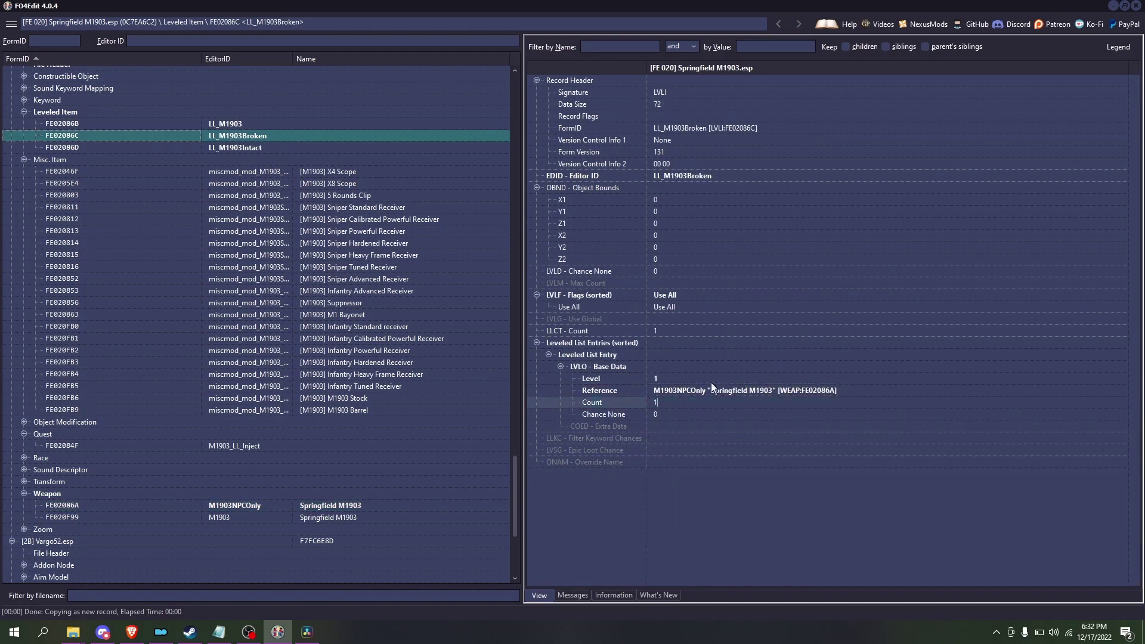
left_click_drag(682, 355, 691, 346)
- Copy the misc item tb_Scrap_HuntingRifle01 from DamnApocalypse_CORE.esm as a new record named Scarp_M1903 into Springfield M1903.esp
scroll(298, 280, "up", 20)
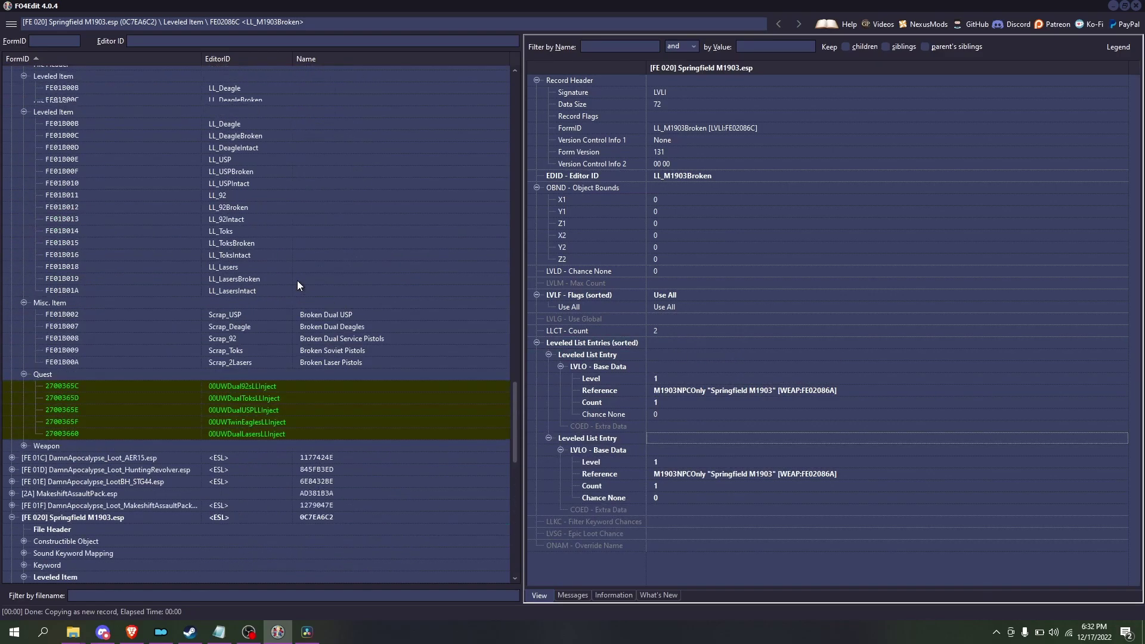
scroll(301, 272, "up", 20)
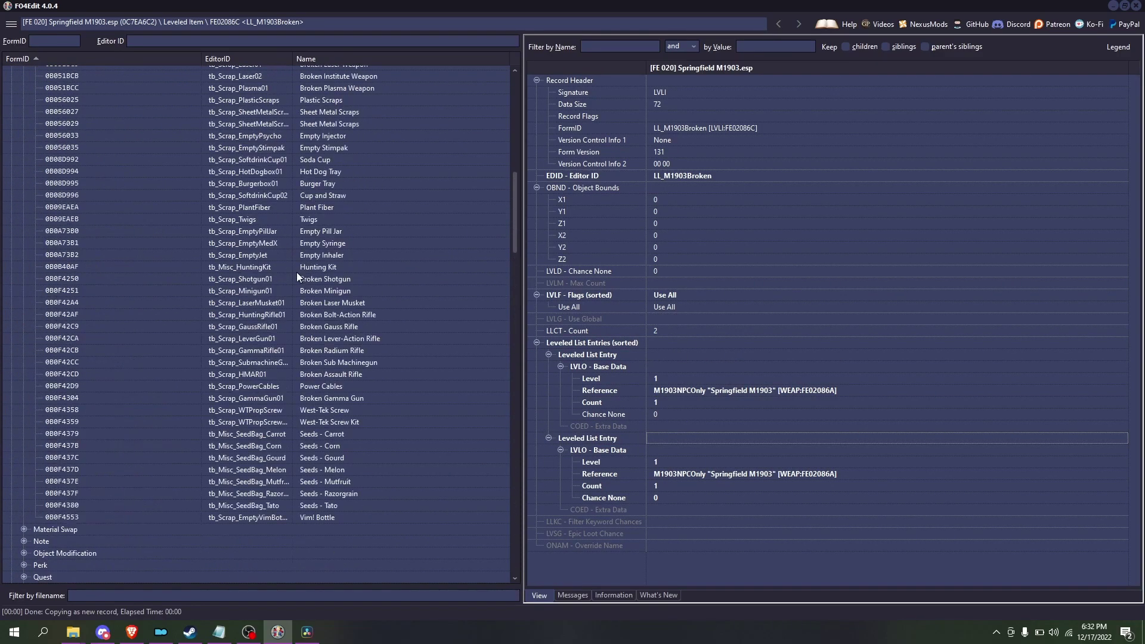
left_click(424, 291)
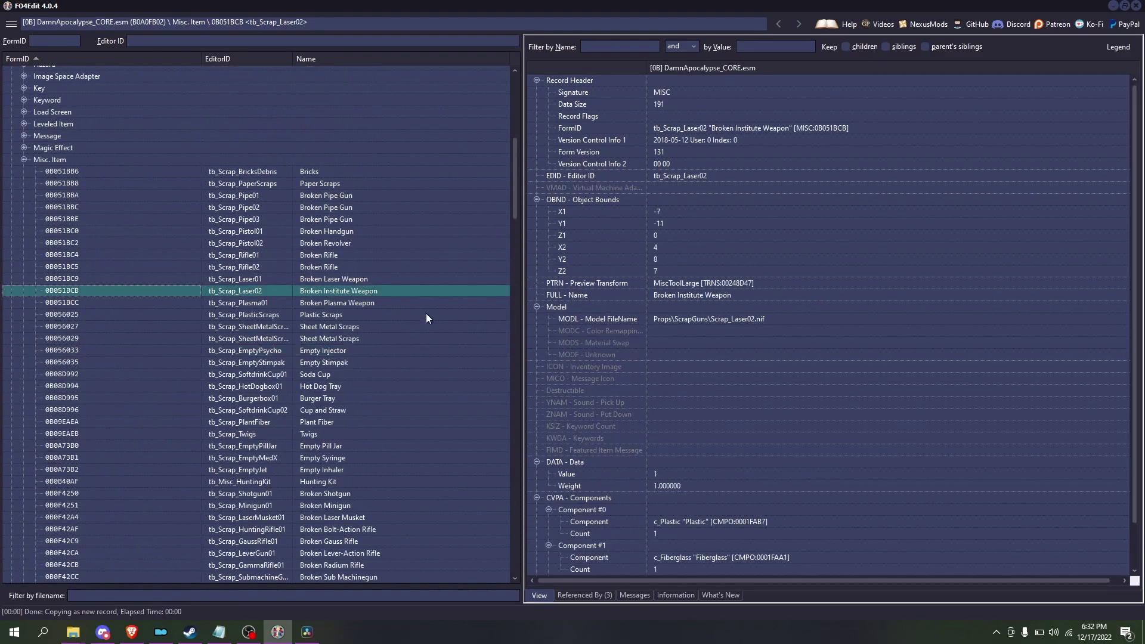
scroll(335, 448, "down", 3)
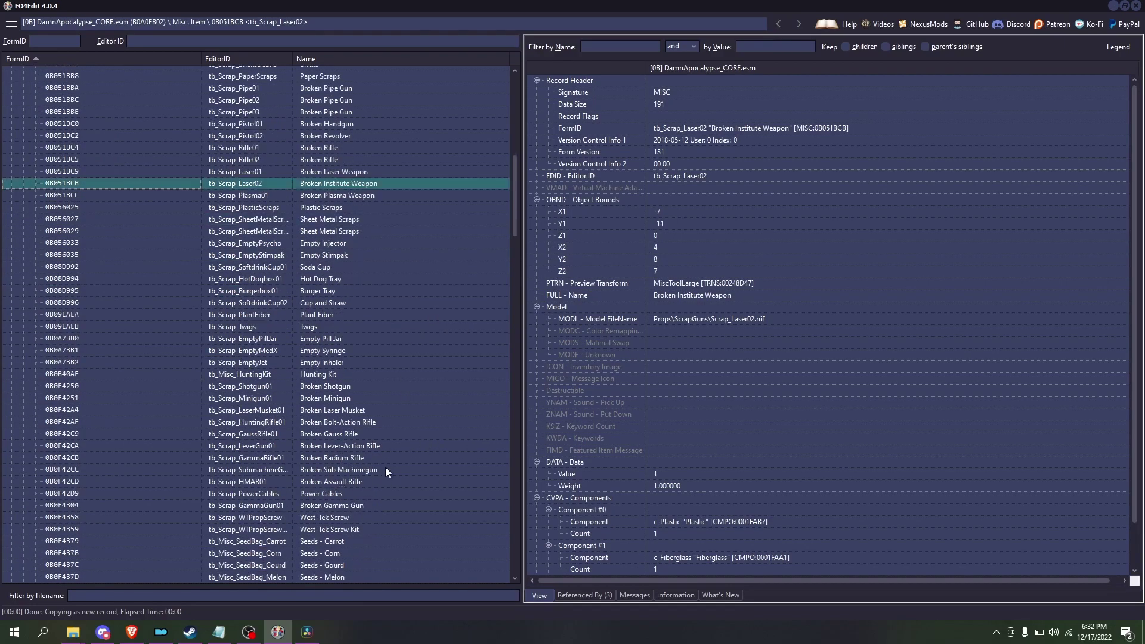
right_click(372, 422)
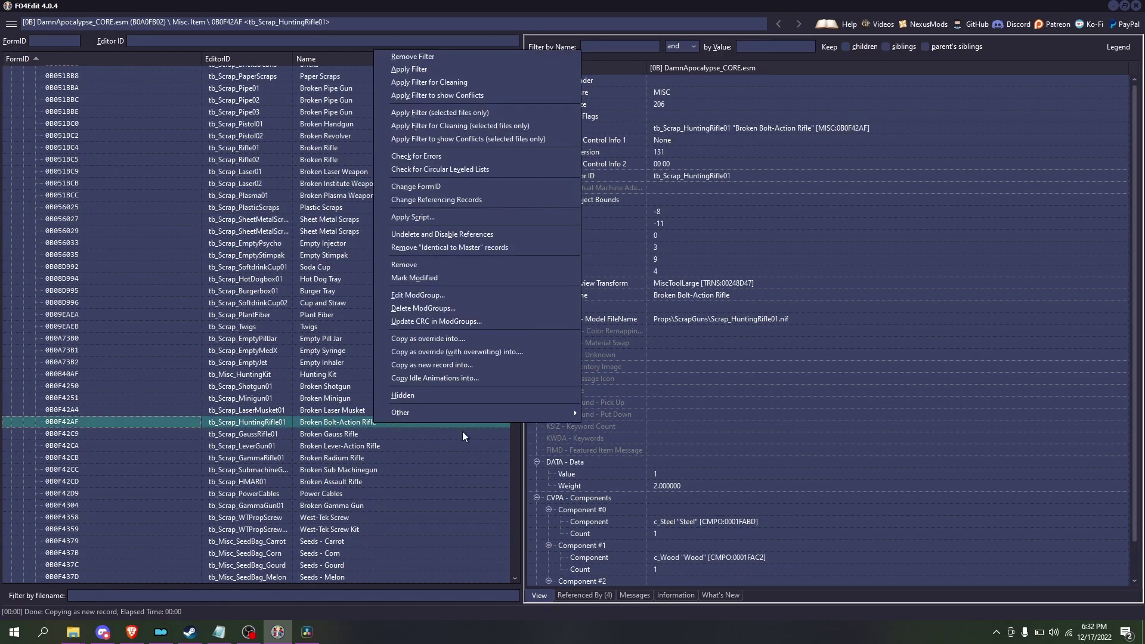
left_click(471, 364)
type("S")
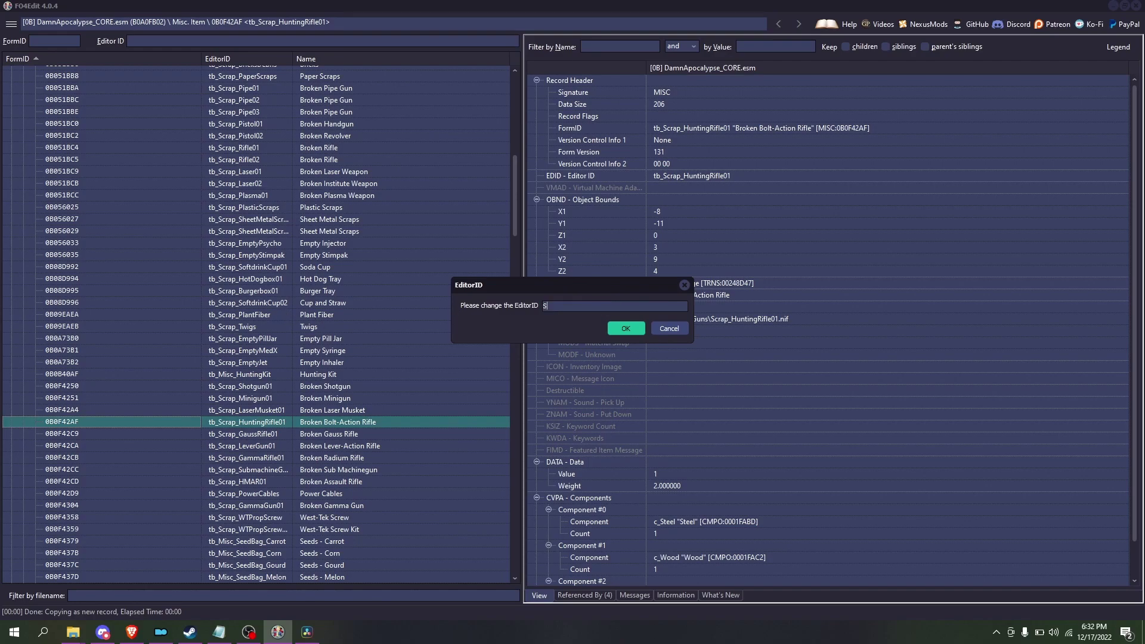
type("carp_M1903")
key("Return")
left_click(310, 489)
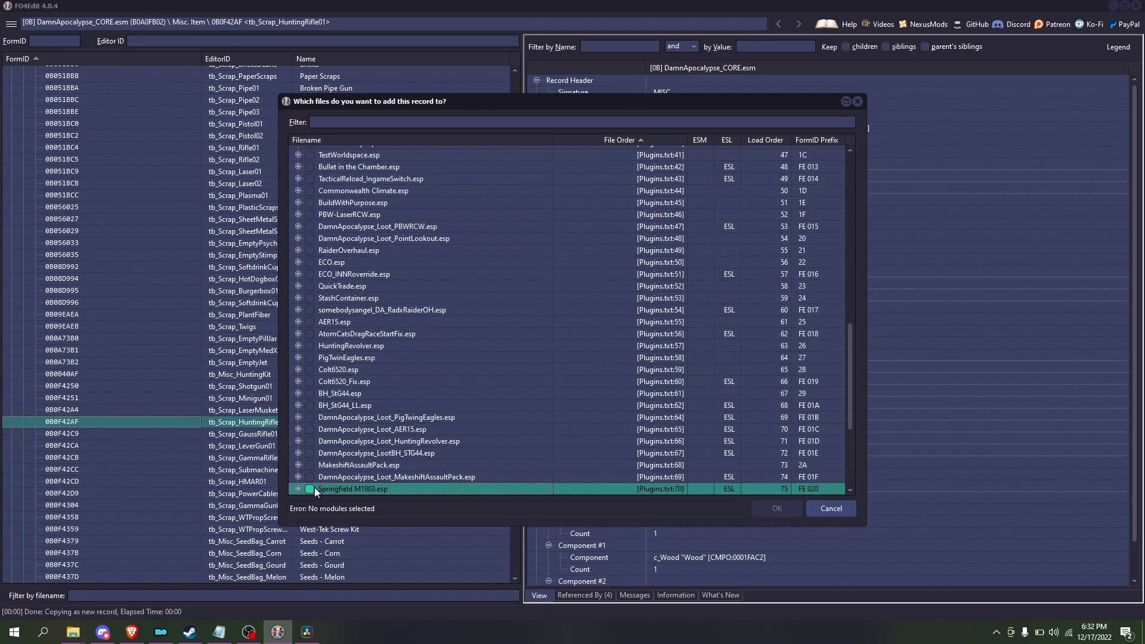
left_click(777, 510)
- Change the full name of the Scarp_M1903 misc item to Broken Infantry Rifle
right_click(718, 293)
left_click(745, 293)
left_click_drag(562, 305, 845, 311)
type("Infantr")
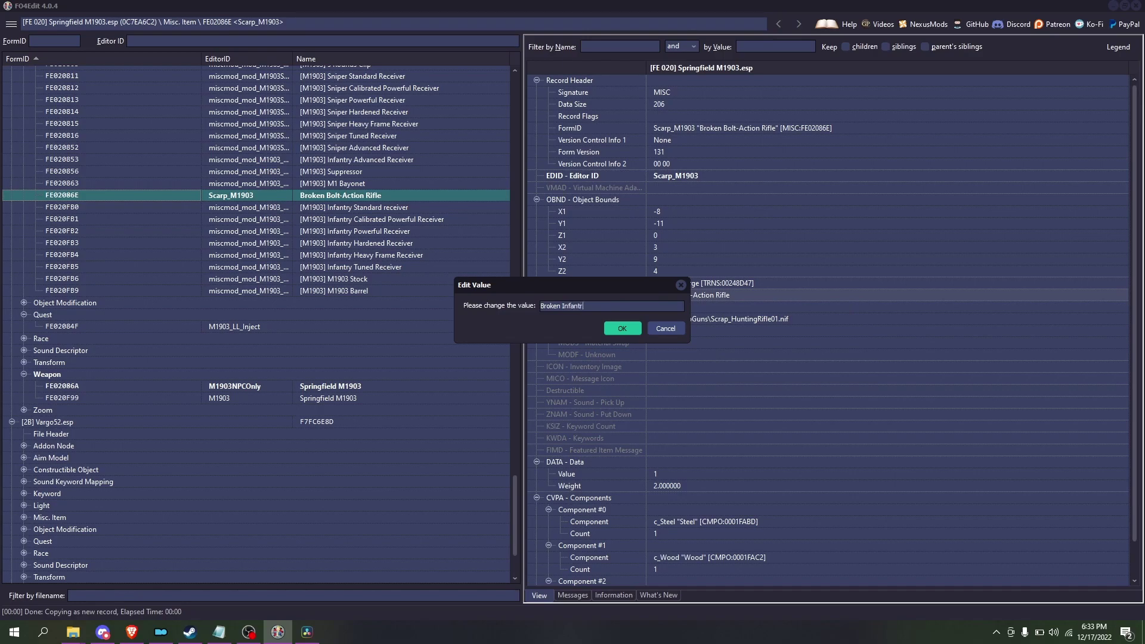
type("y")
key("Return")
right_click(725, 294)
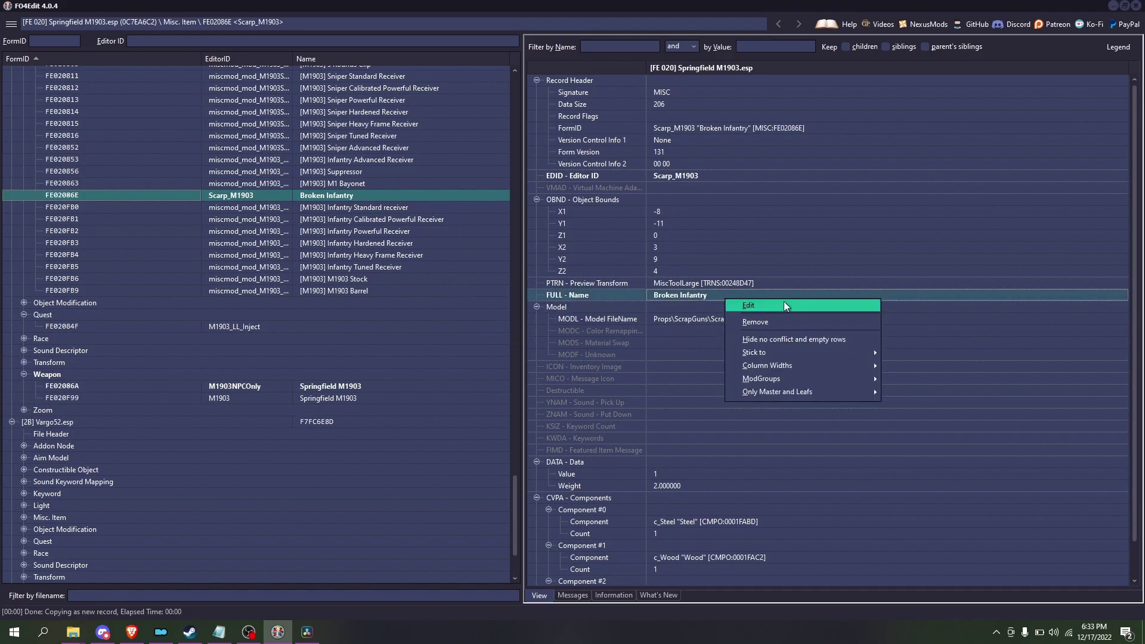
left_click(784, 301)
type("Rfl")
type("le")
key("Return")
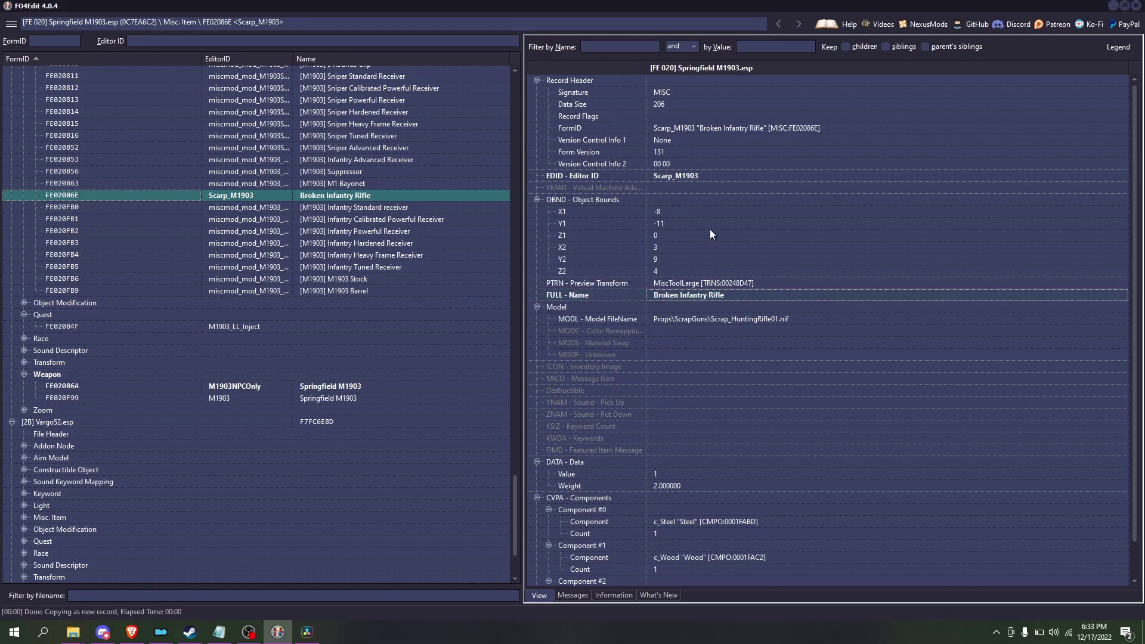
- Set Scarp_M1903's preview transform to ComponentBrick, model to Props\ScrapGuns\M1903\Scrap_M1903.nif, weight to 3 and wood component count to 2
scroll(717, 287, "down", 1)
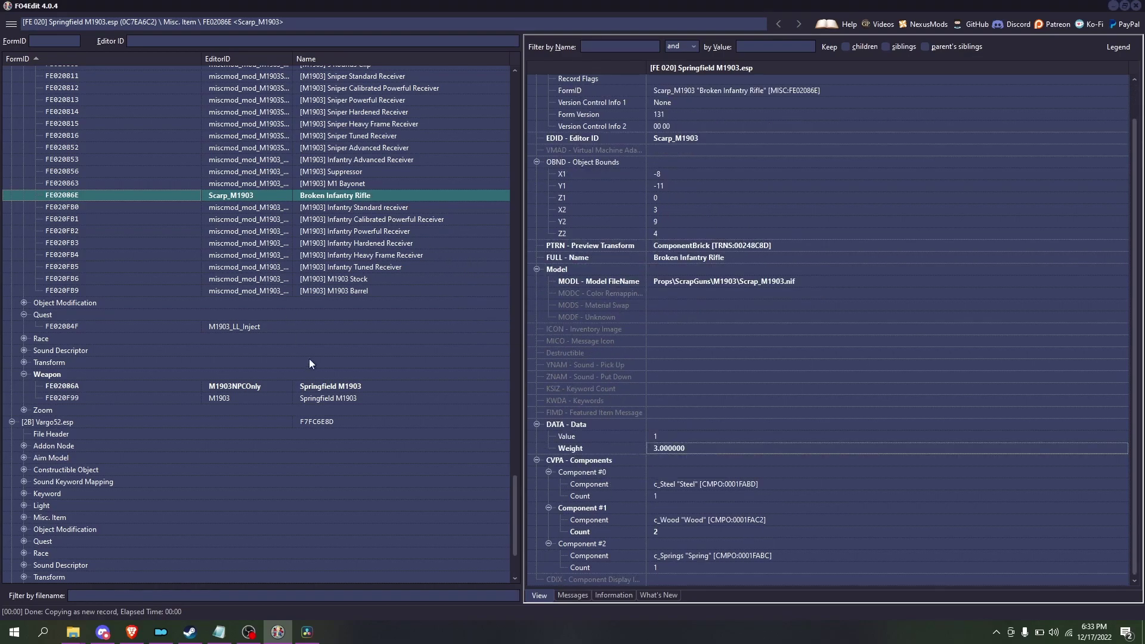
- Try to point the first LL_M1903Broken list entry's reference to the M1903 scrap item by its editor ID
left_click(325, 389)
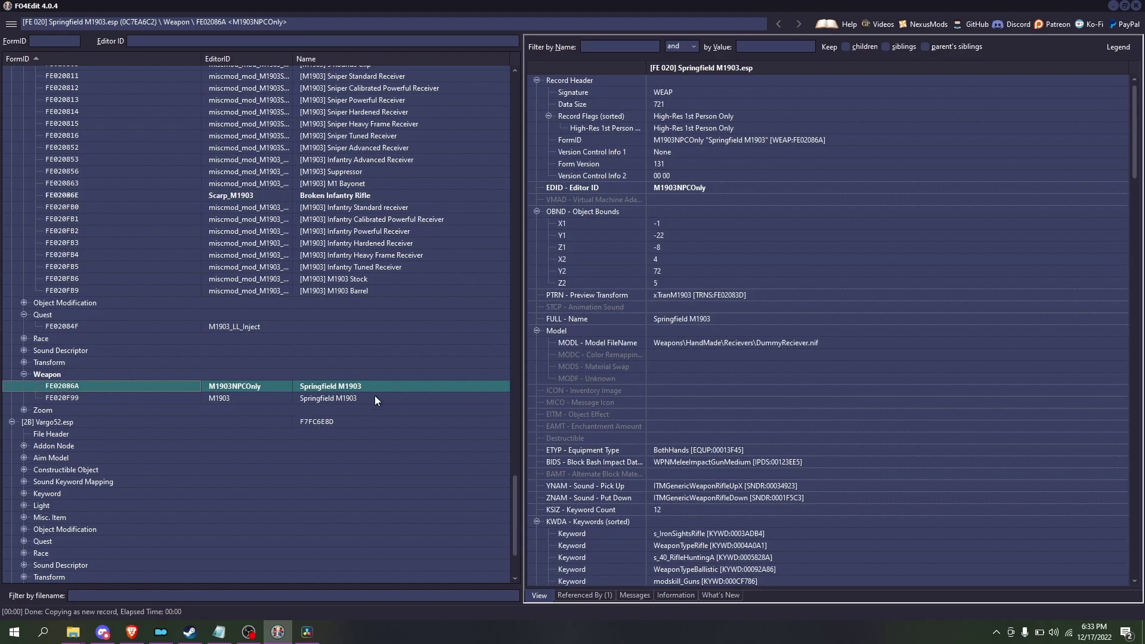
scroll(260, 306, "up", 11)
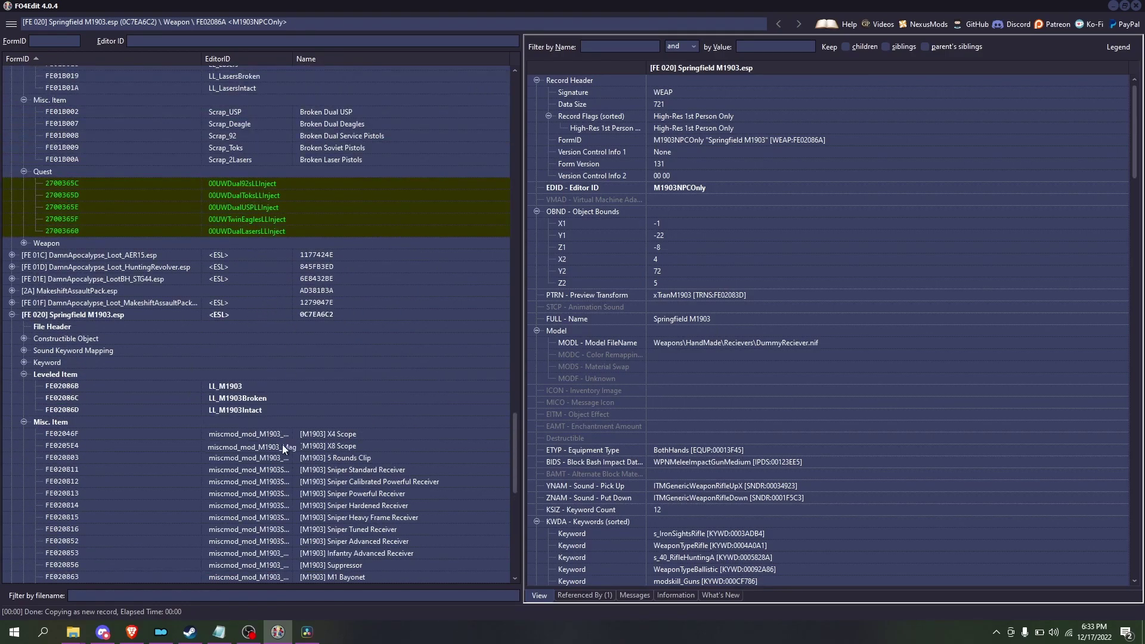
left_click(266, 398)
double_click(764, 385)
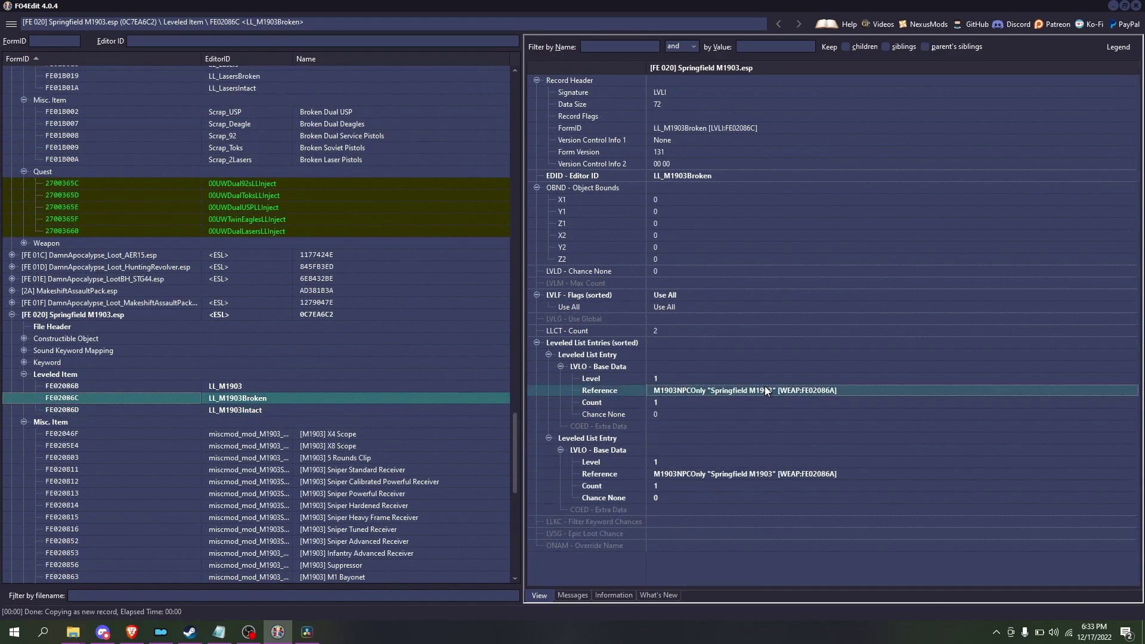
left_click(822, 233)
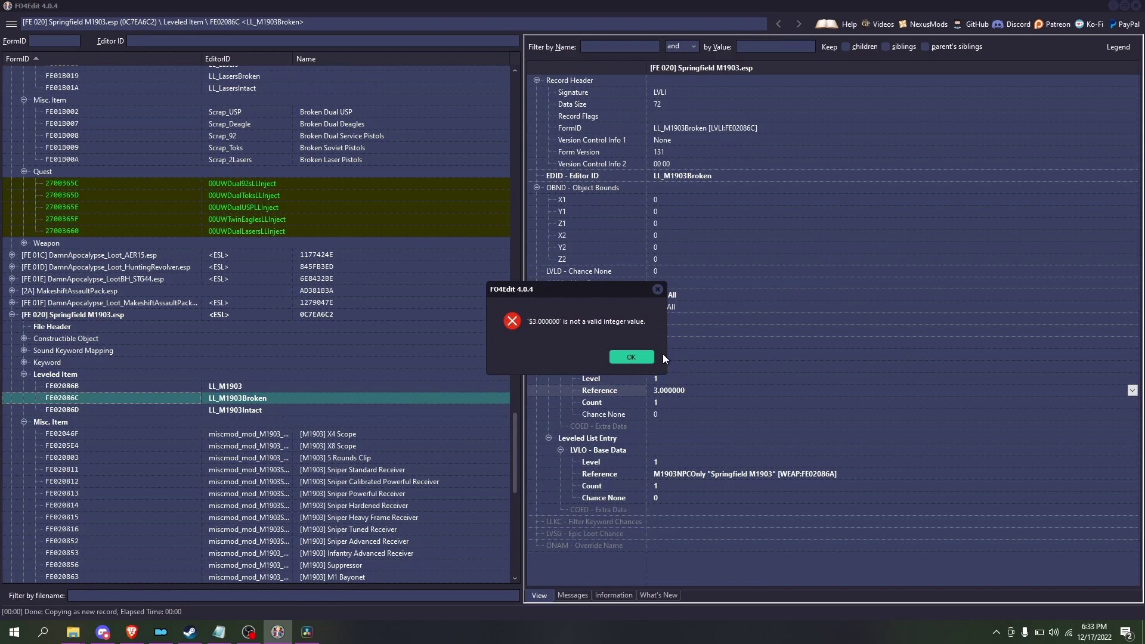
left_click(639, 354)
double_click(714, 383)
key("BackSpace")
type("Scrap+")
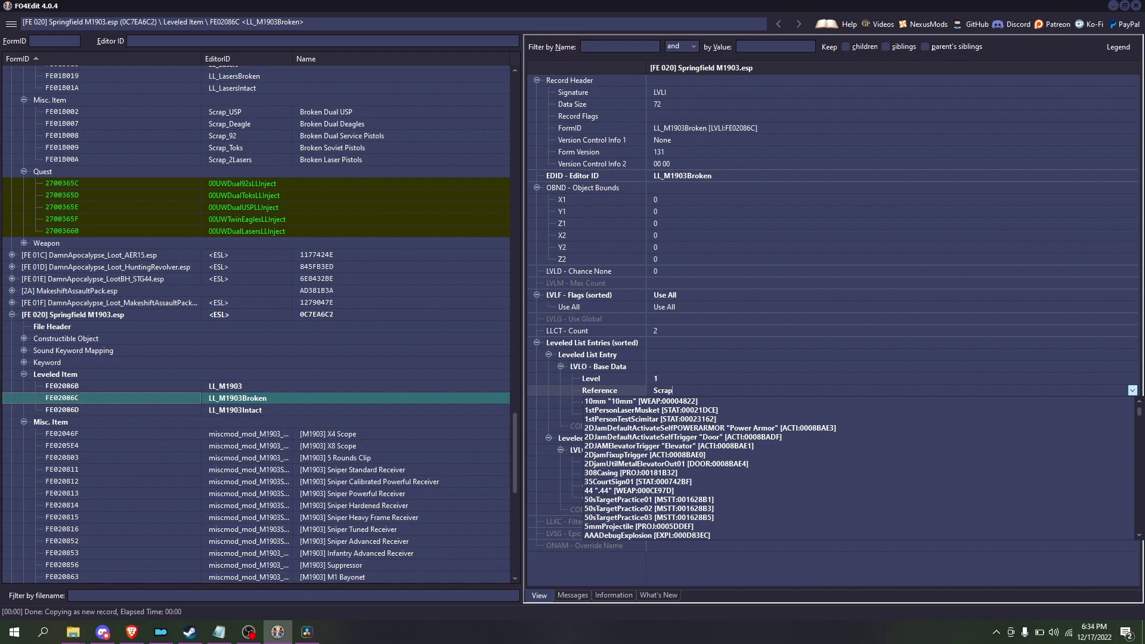
type("M19")
key("Return")
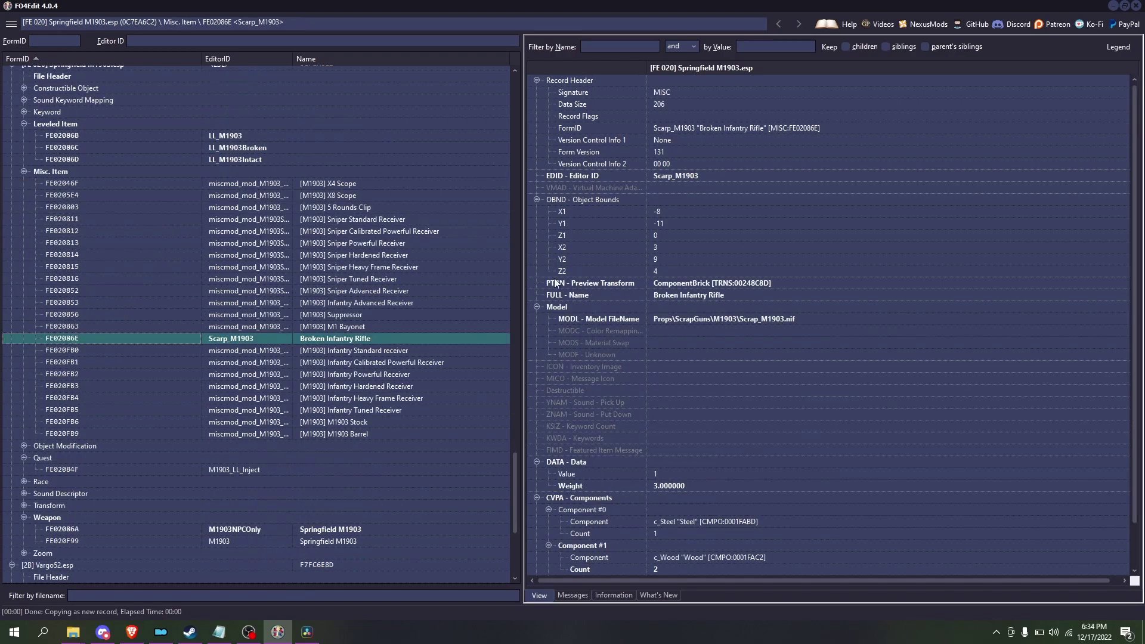
- Correct the Broken Infantry Rifle misc item's editor ID to Scrap_M1903
right_click(703, 182)
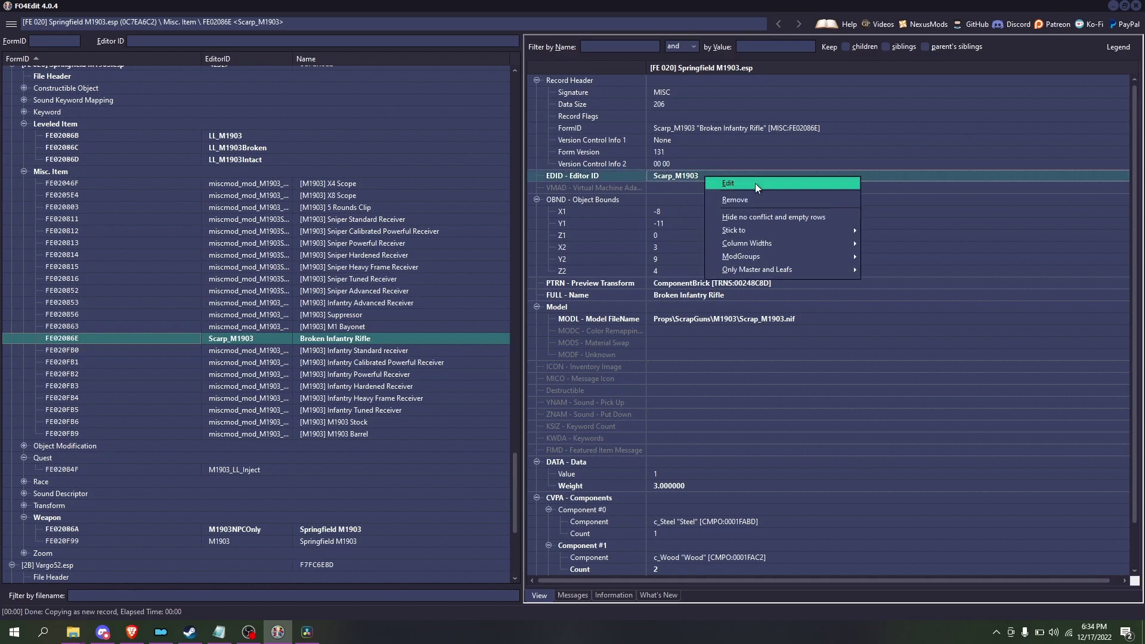
left_click(755, 184)
left_click(555, 307)
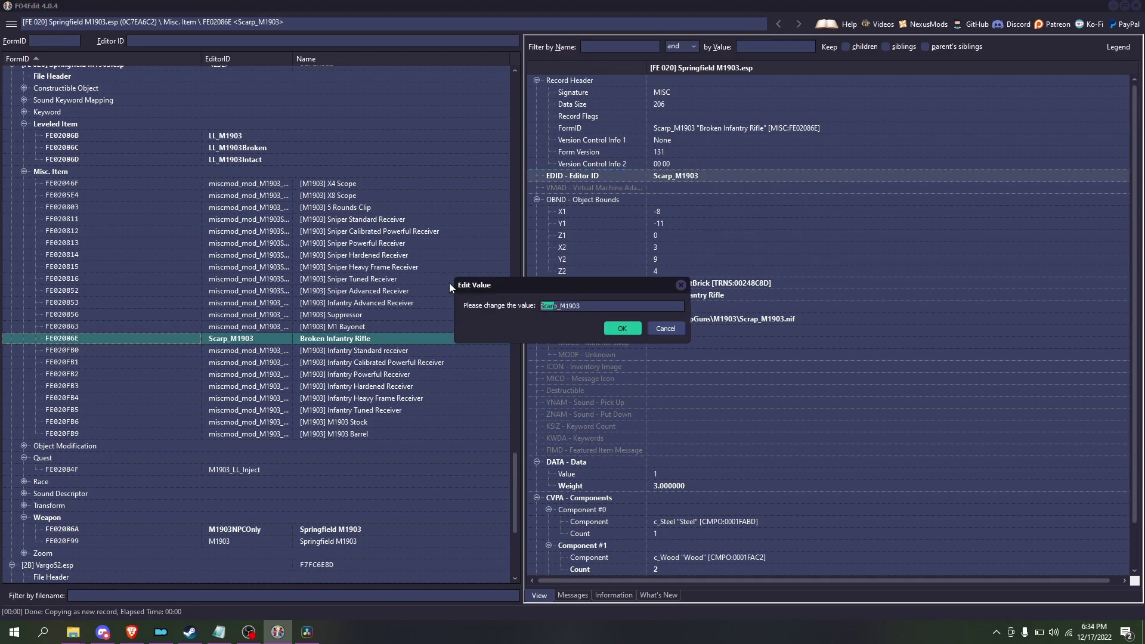
left_click(549, 305)
key("BackSpace")
type("a")
key("Return")
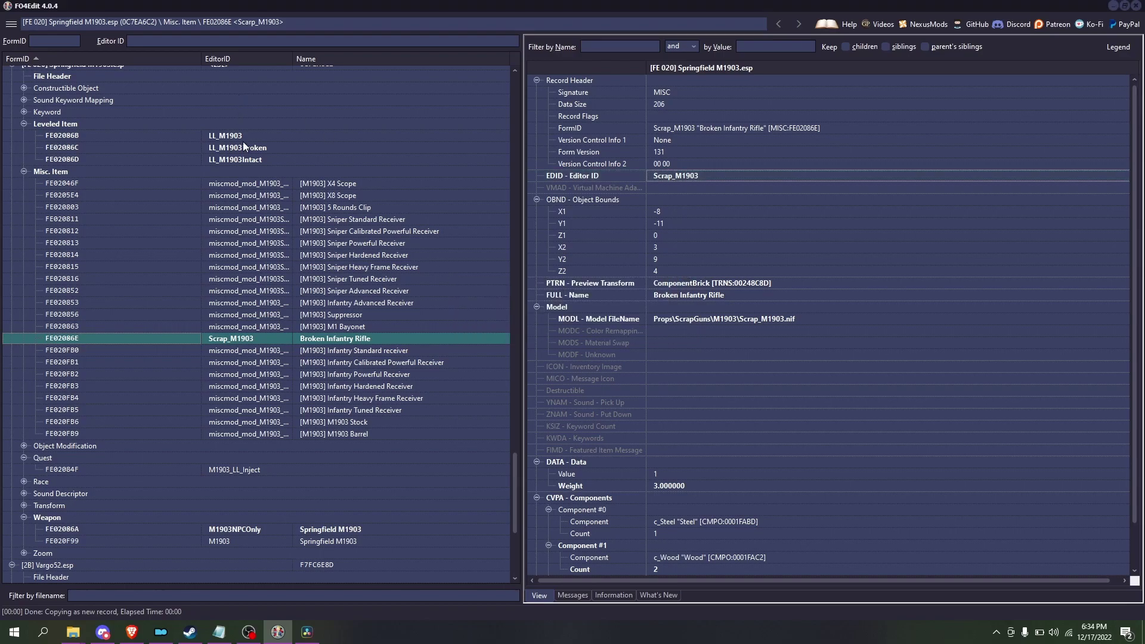
- Try to look up the Scrap_M1903 item by name as the reference of the empty LL_M1903Broken entry
left_click(242, 147)
left_click(725, 391)
left_click(724, 391)
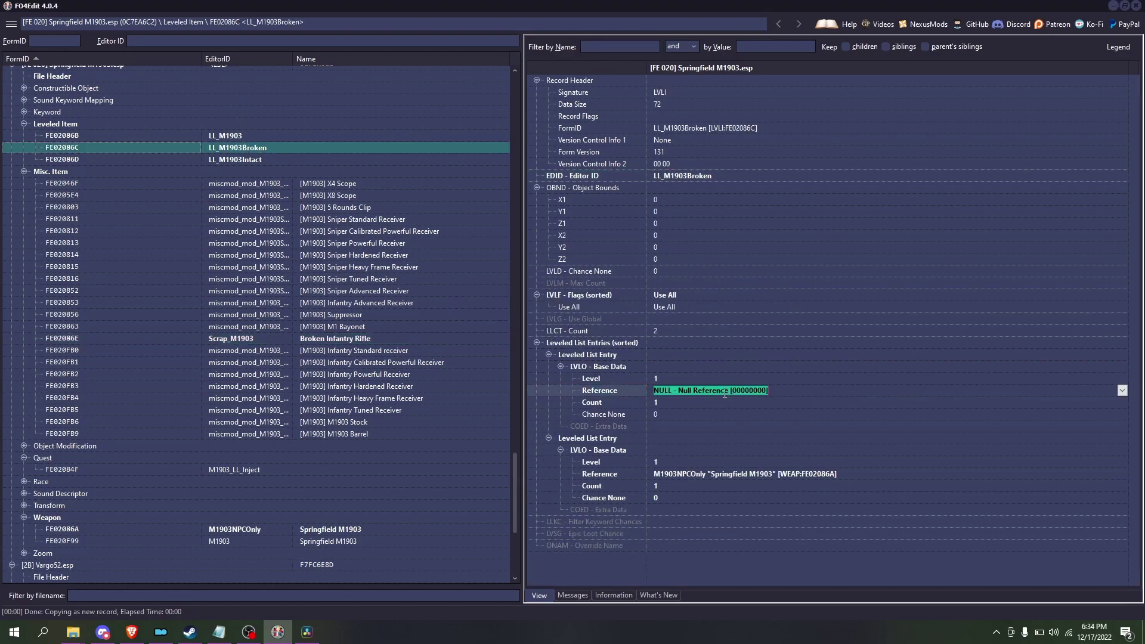
type("scr")
type("ap_")
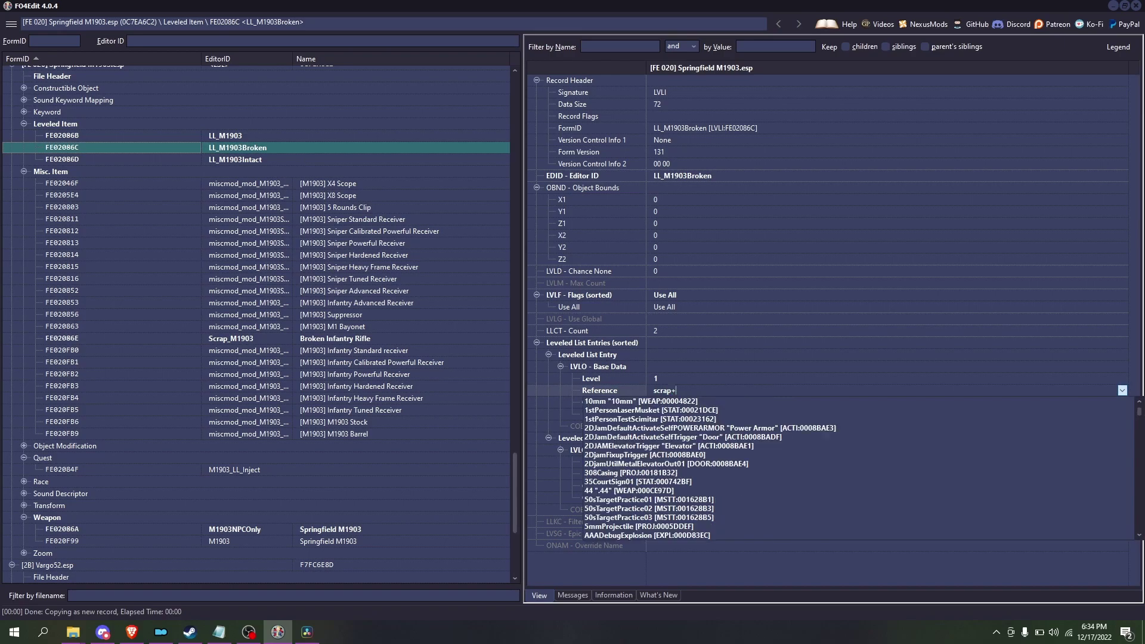
type("M")
key("BackSpace")
key("BackSpace")
key("BackSpace")
key("BackSpace")
key("BackSpace")
key("BackSpace")
key("BackSpace")
key("BackSpace")
- Set the empty LL_M1903Broken entry's reference to the Scrap_M1903 misc item using its FormID, FE02086E
left_click(382, 338)
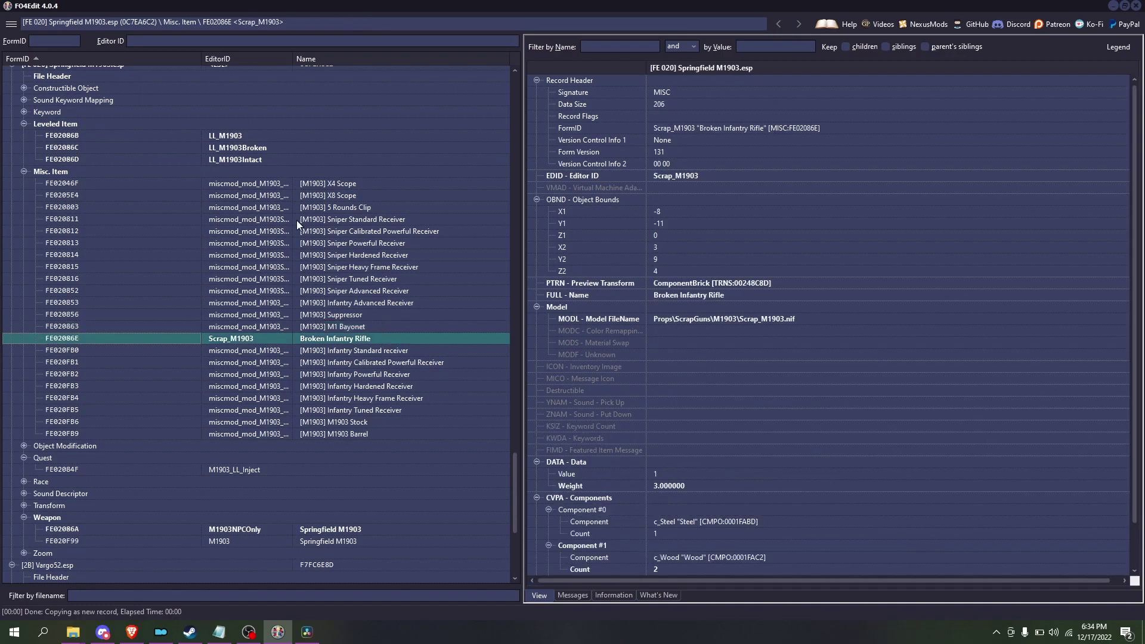
left_click(253, 147)
left_click(691, 391)
type("FE02086E")
key("Return")
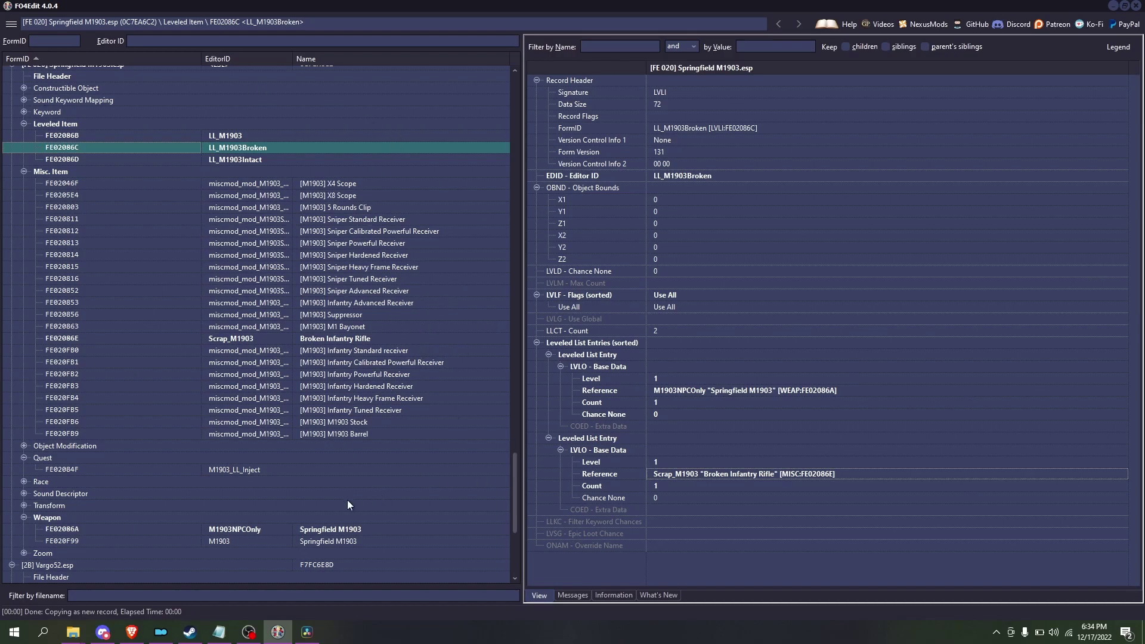
- View the M1903_LL_Inject quest record, and collapse the expanded Springfield M1903, Vargo52 and DamnApocalypse_Loot_PigTwingEagles plugins
left_click(261, 471)
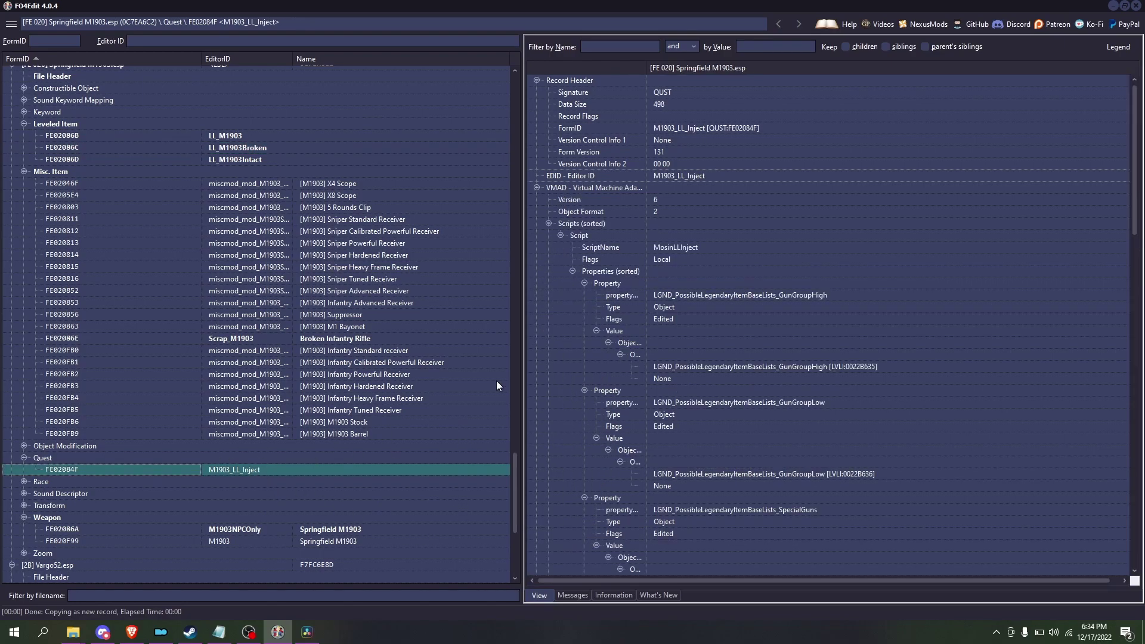
left_click(12, 65)
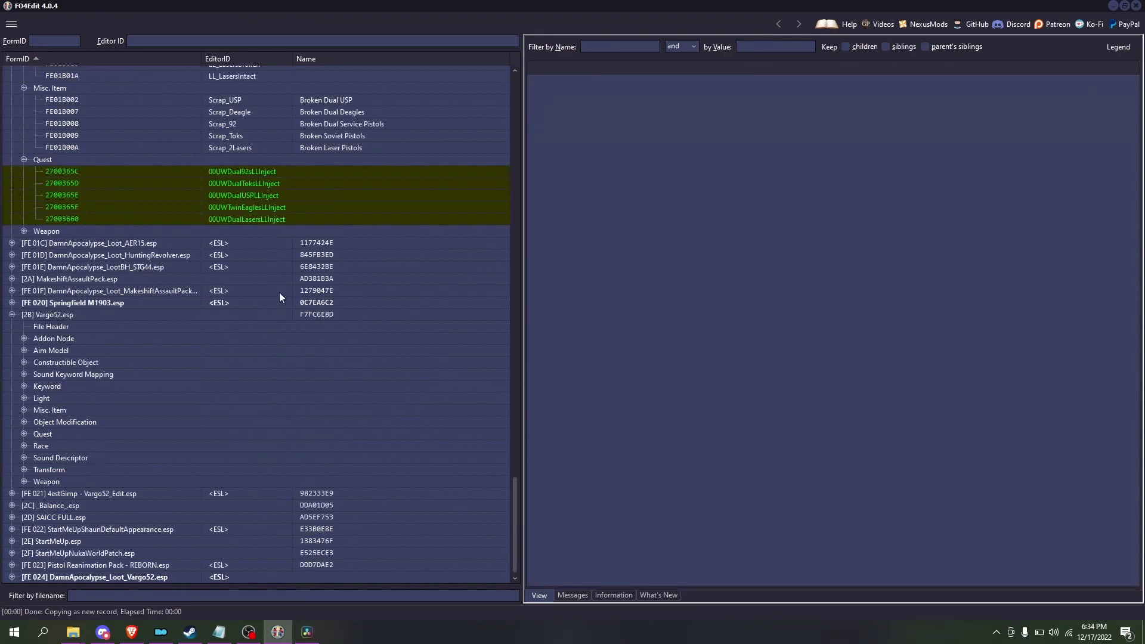
left_click(11, 314)
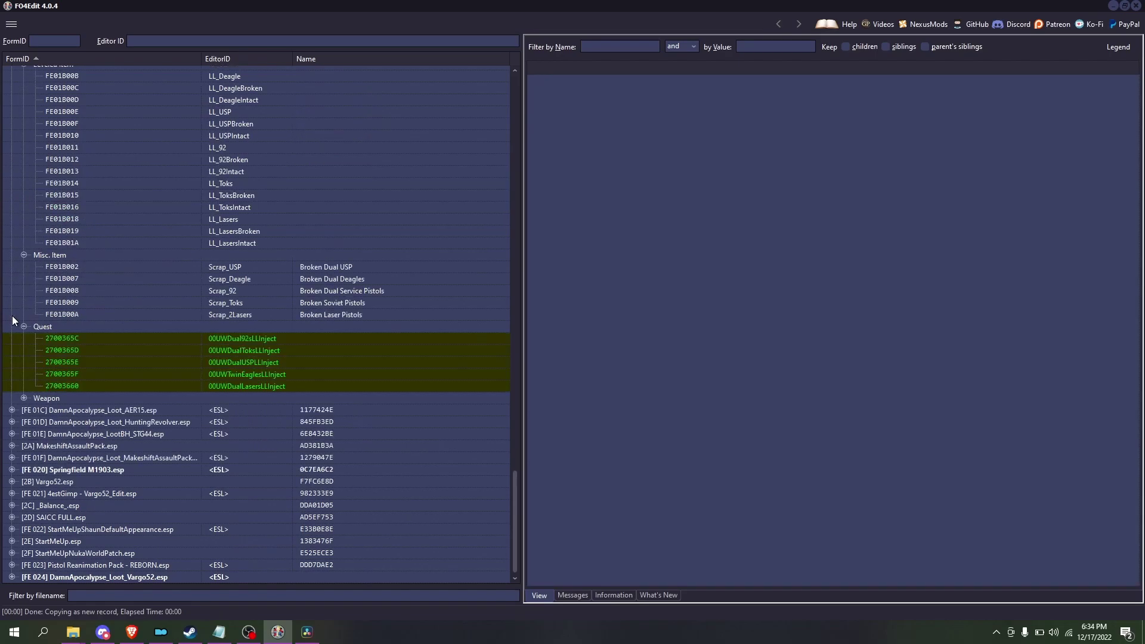
scroll(305, 377, "up", 3)
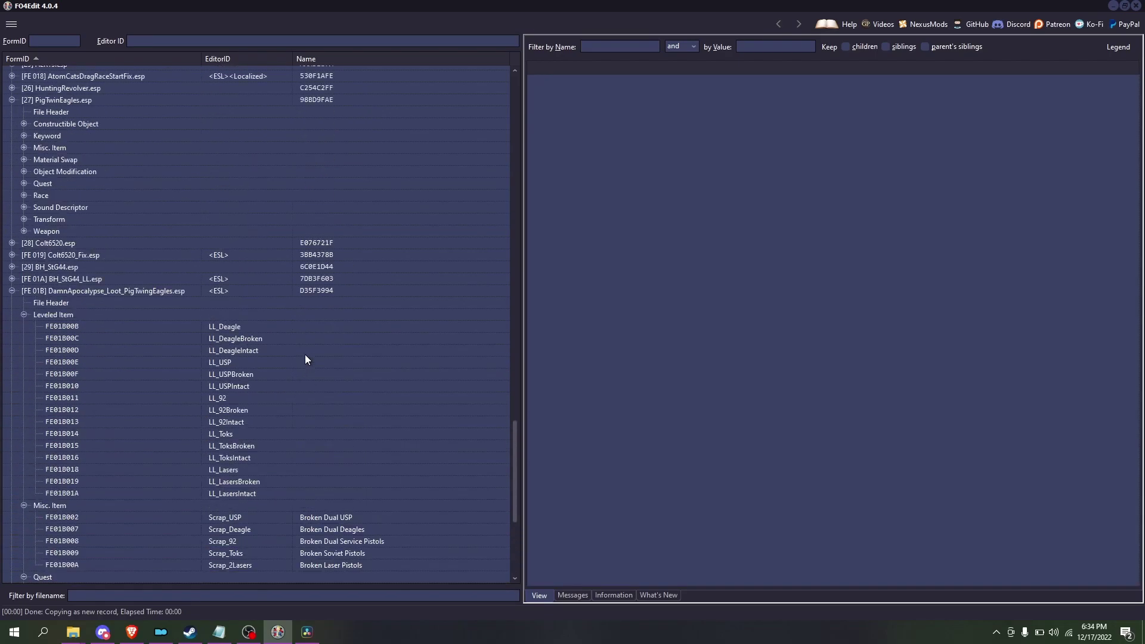
scroll(308, 336, "down", 2)
scroll(308, 337, "up", 2)
left_click(12, 148)
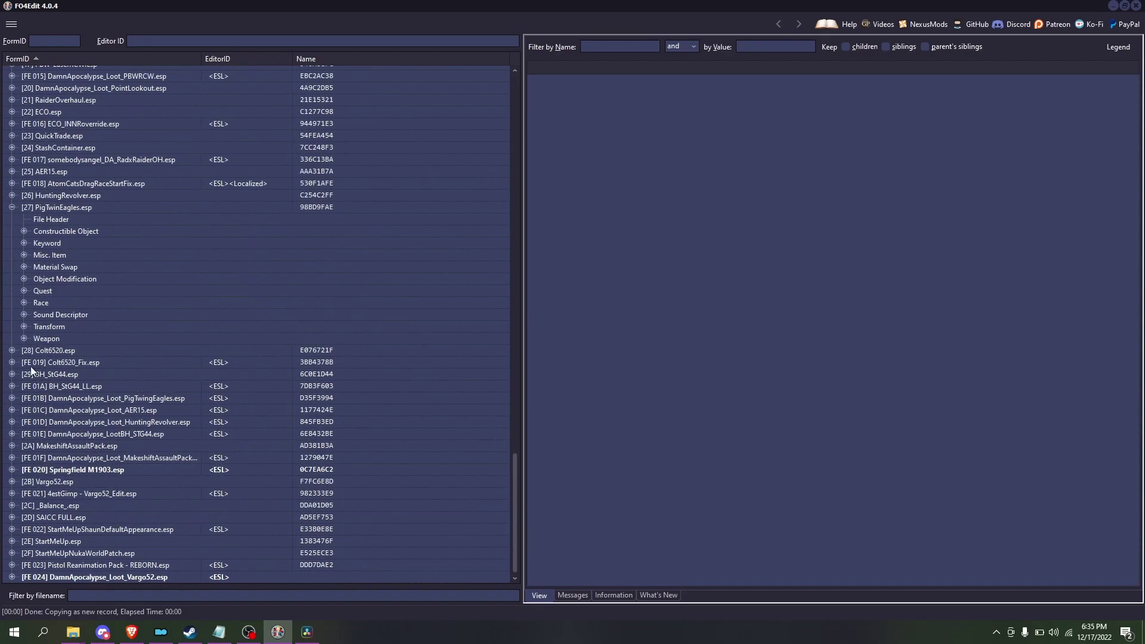
- Start copying the WPNColt6520 weapon from Colt6520_Fix.esp as a new record with the editor ID WPNColt6520NPCOnly
left_click(13, 363)
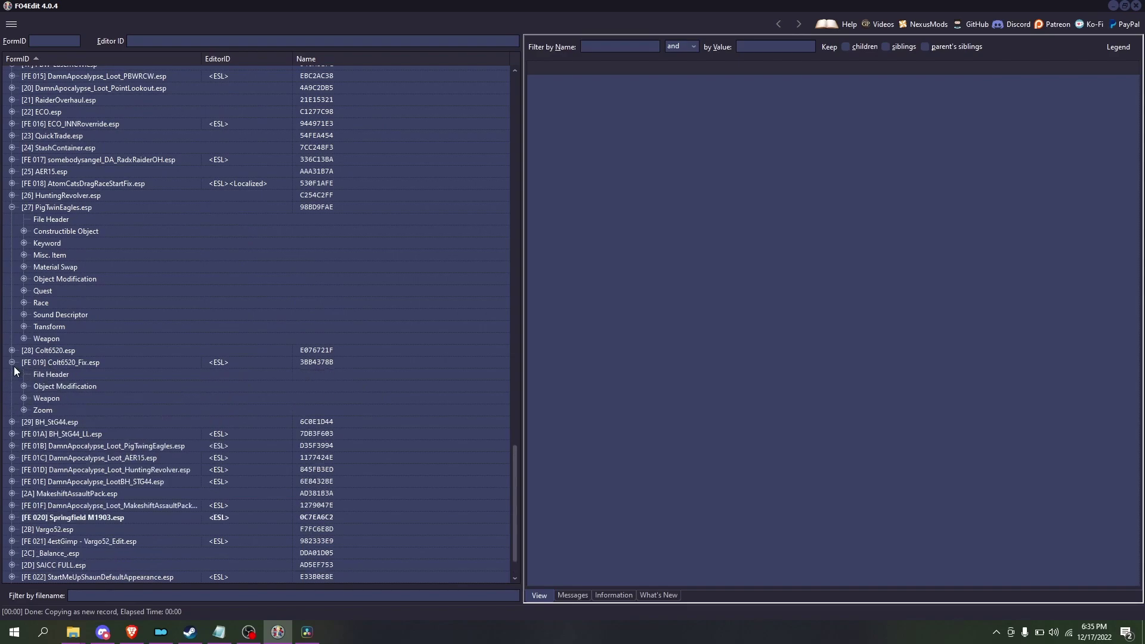
left_click(23, 398)
right_click(259, 414)
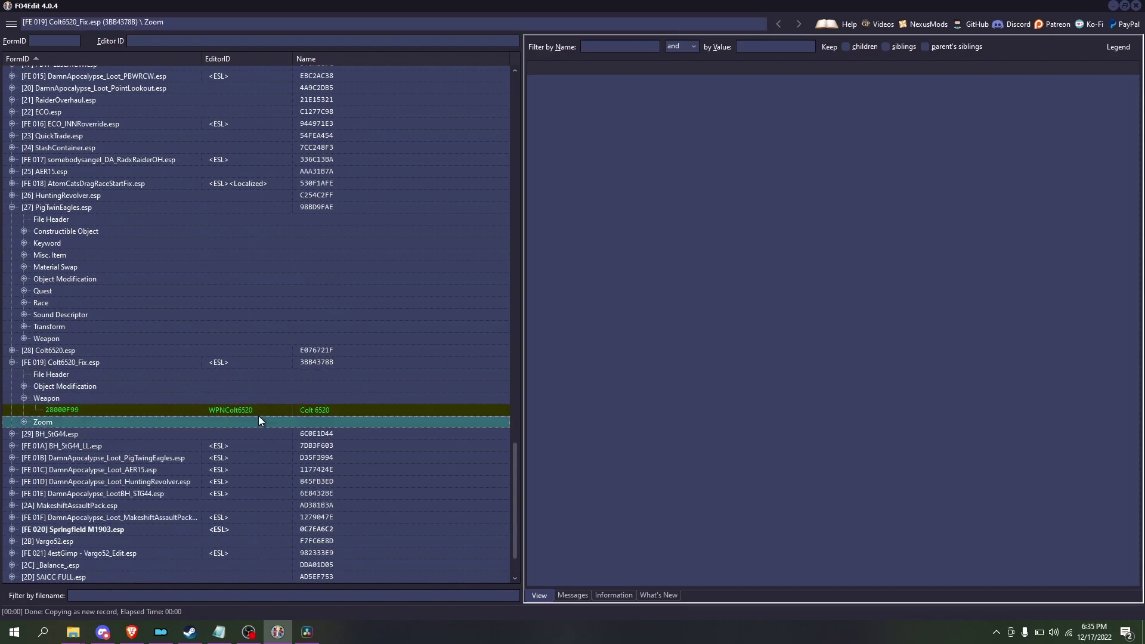
left_click(204, 410)
right_click(204, 410)
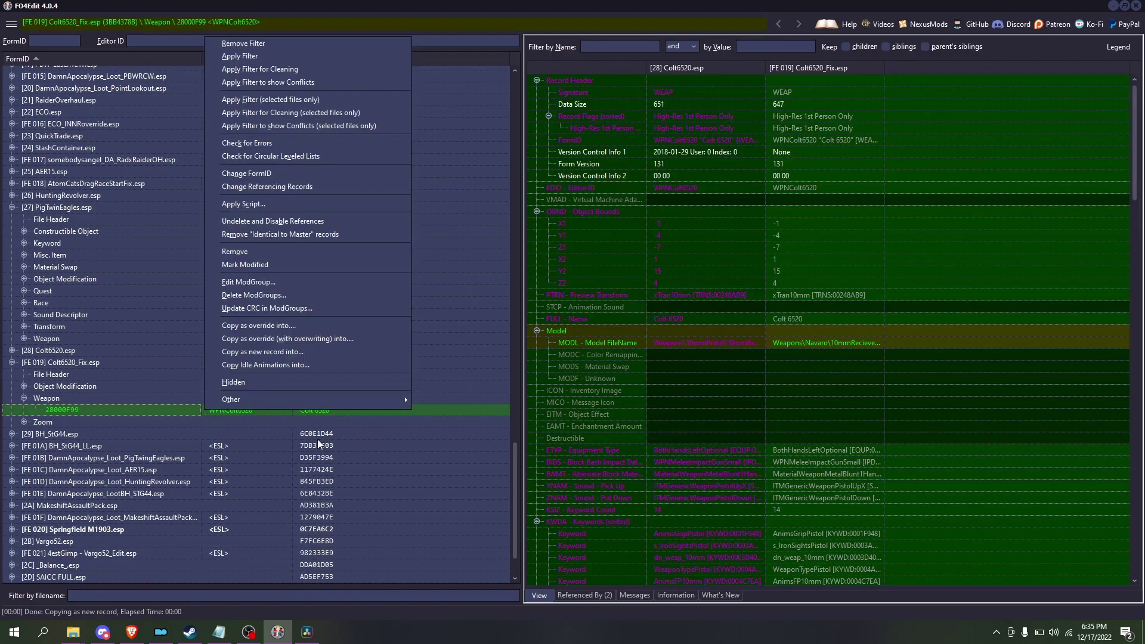
left_click(318, 349)
left_click(614, 305)
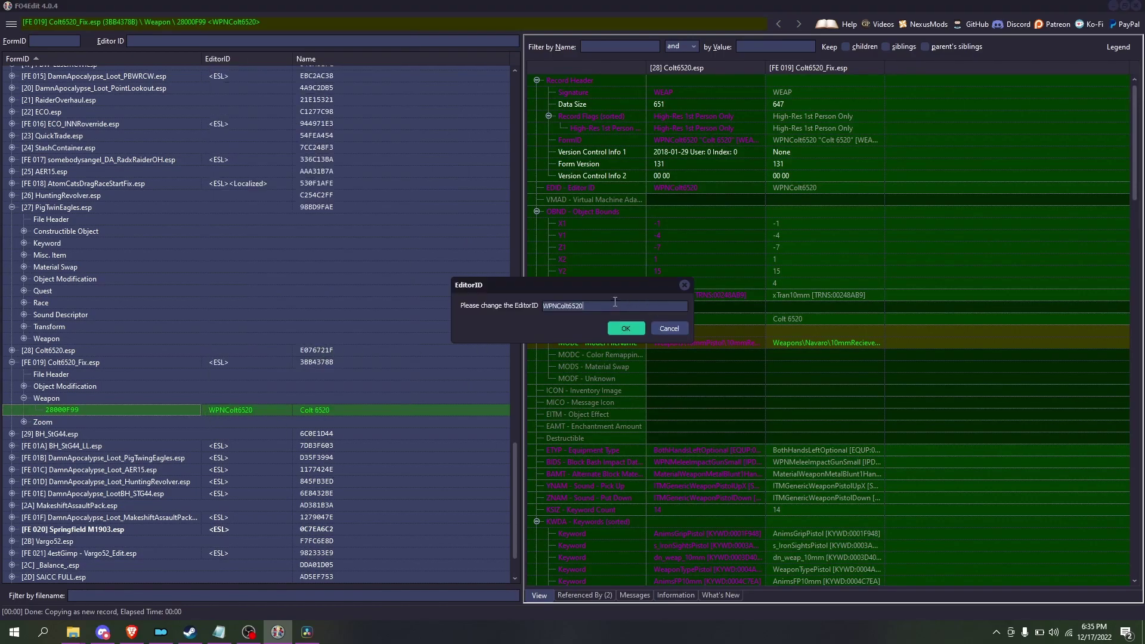
type("NPCOnly")
key("Return")
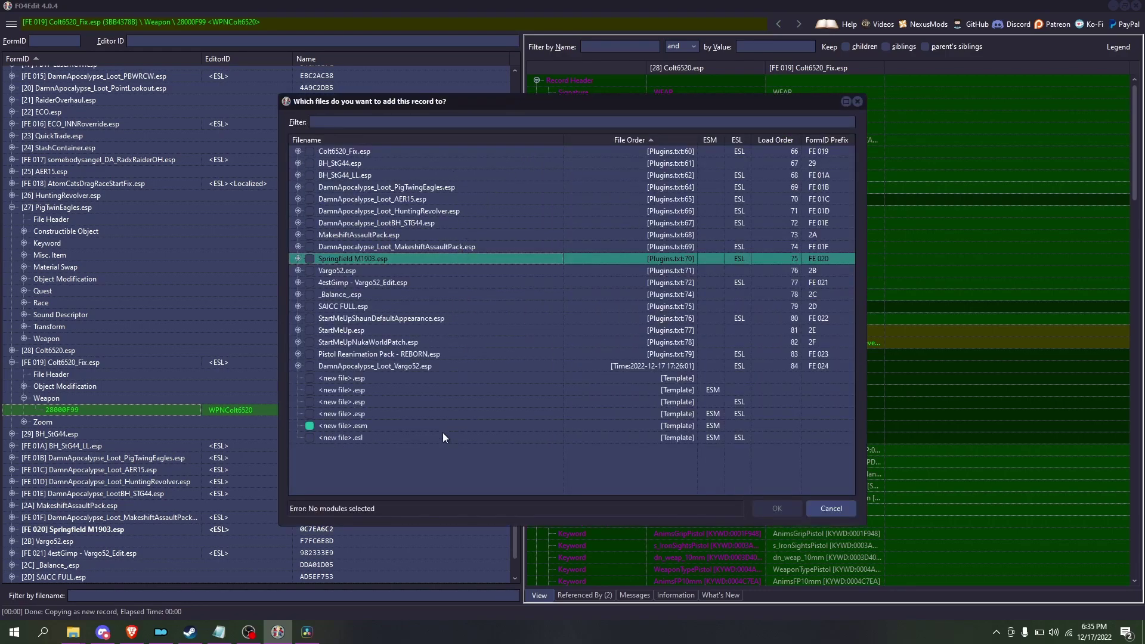
- Place the copied weapon in a new ESL-flagged .esp file named DamnApolcaypse_Loot_Colt6520
left_click(398, 402)
left_click(310, 401)
left_click(776, 507)
type("S")
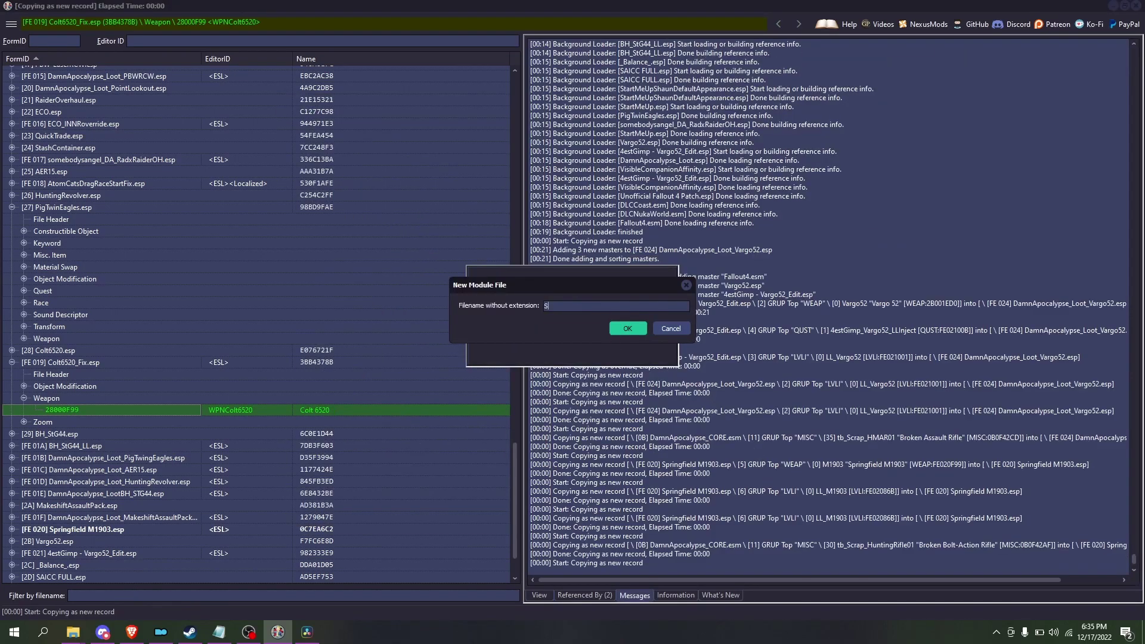
type("DamnAP")
type("olcay")
type("pse_Col")
type("oot_Colt65")
left_click(620, 330)
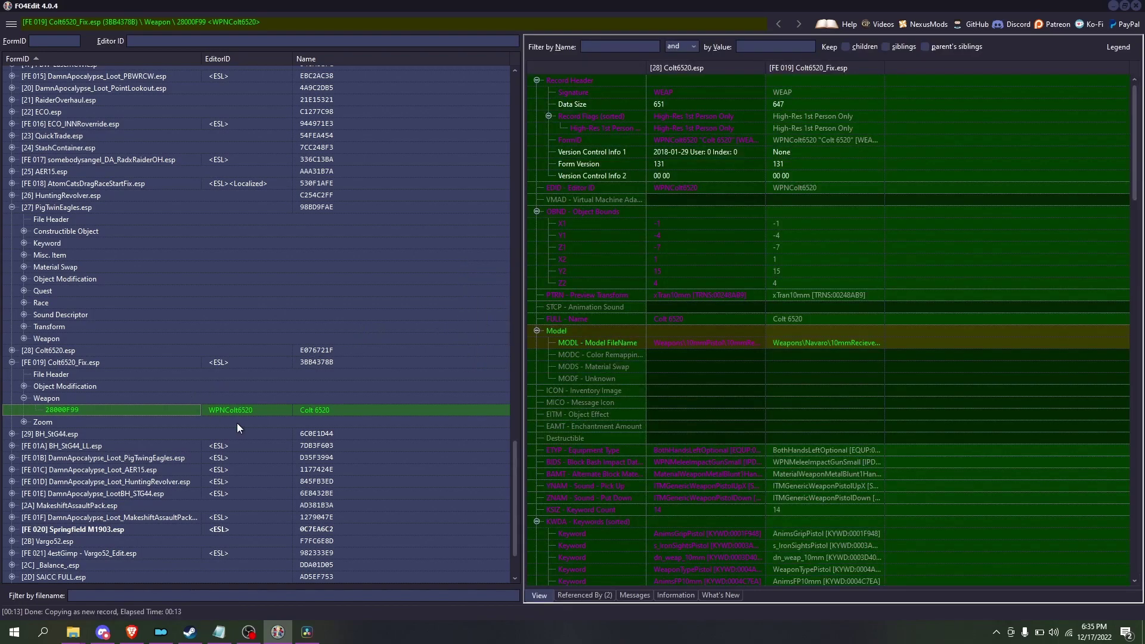
- Open the WPNColt6520NPCOnly weapon record in DamnApolcaypse_Loot_Colt6520.esp
scroll(286, 407, "down", 2)
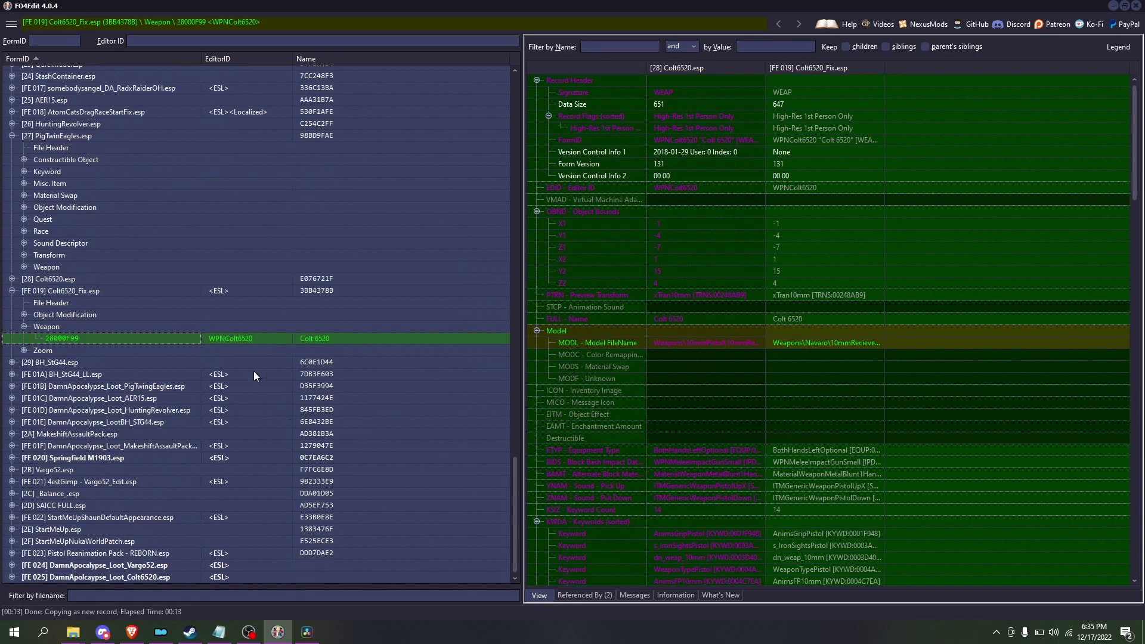
left_click(23, 568)
left_click(12, 577)
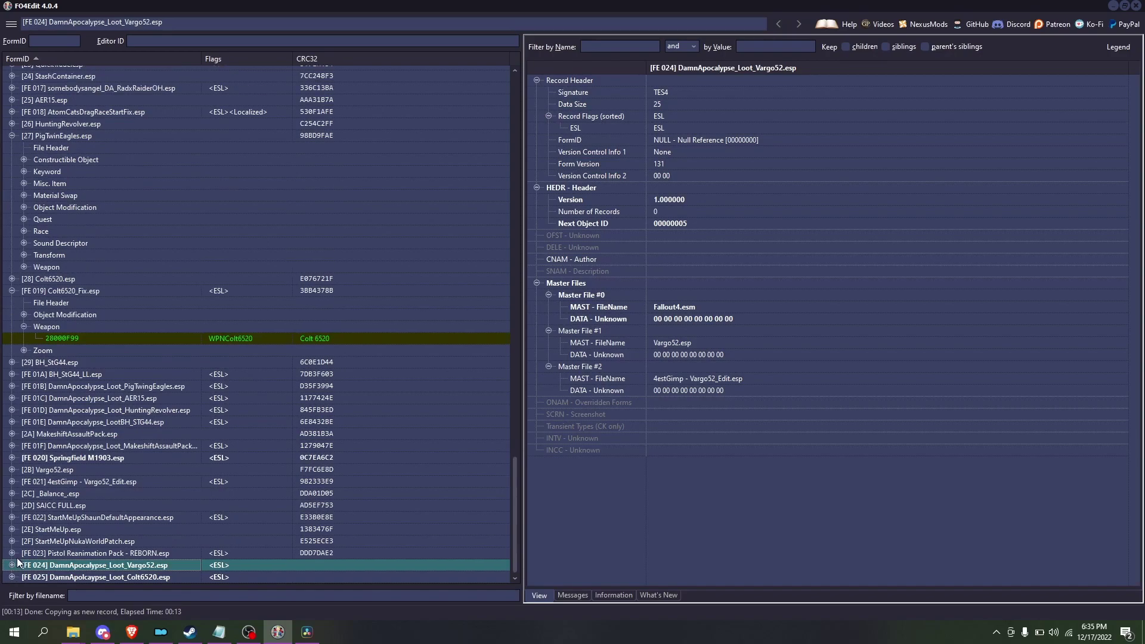
left_click(24, 576)
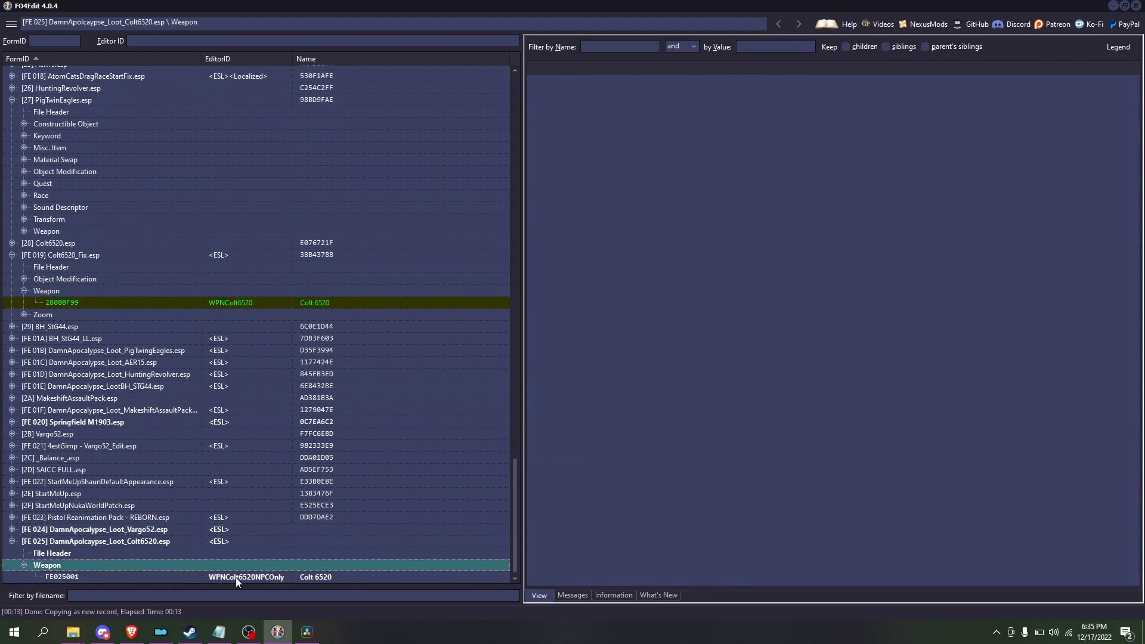
left_click(250, 576)
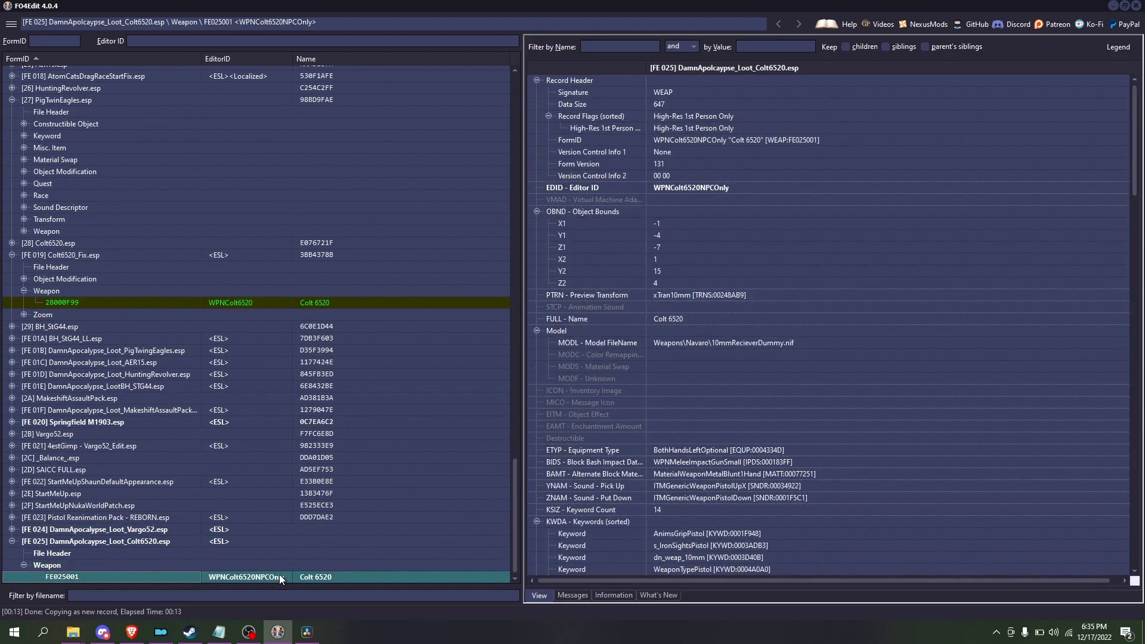
- Copy the WPNColt6520 weapon from Colt6520_Fix.esp as an override into DamnApolcaypse_Loot_Colt6520.esp
right_click(324, 301)
left_click(388, 536)
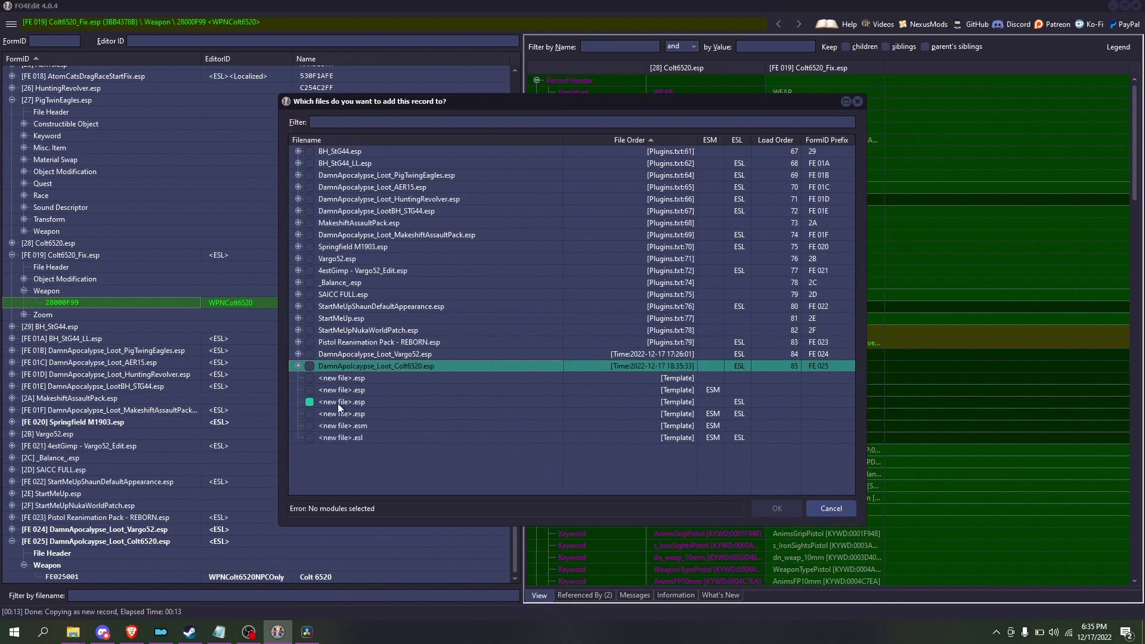
left_click(309, 366)
left_click(776, 508)
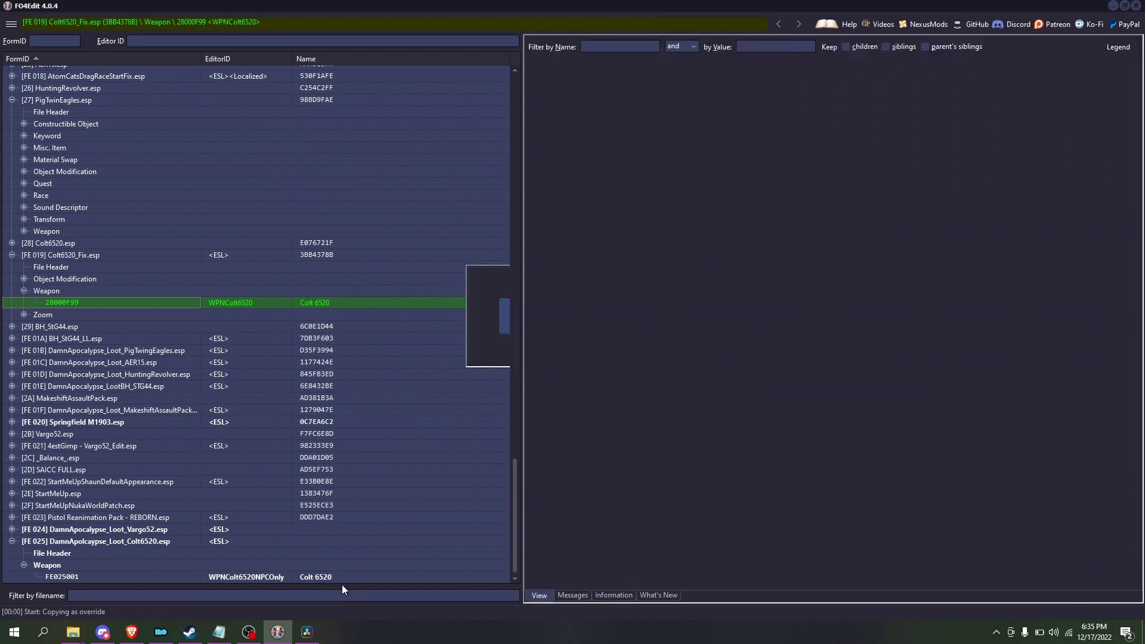
- Filter the WPNColt6520NPCOnly record's fields by "flag" and add the Can't Drop and Not Playable flags to its DNAM data
right_click(285, 574)
left_click(698, 187)
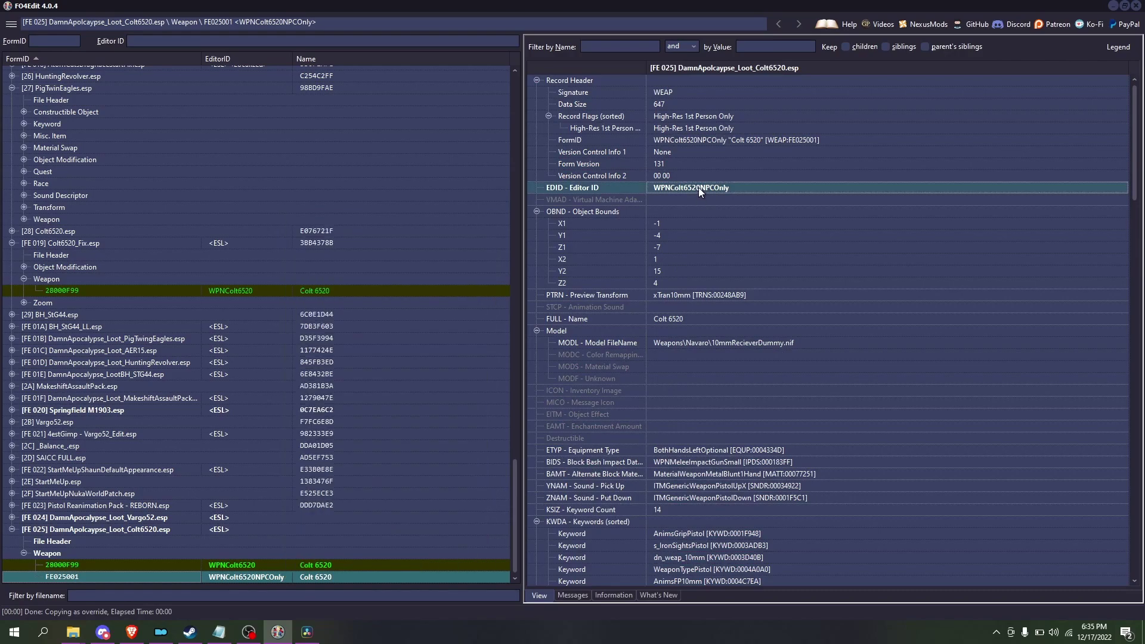
left_click(607, 46)
type("flag")
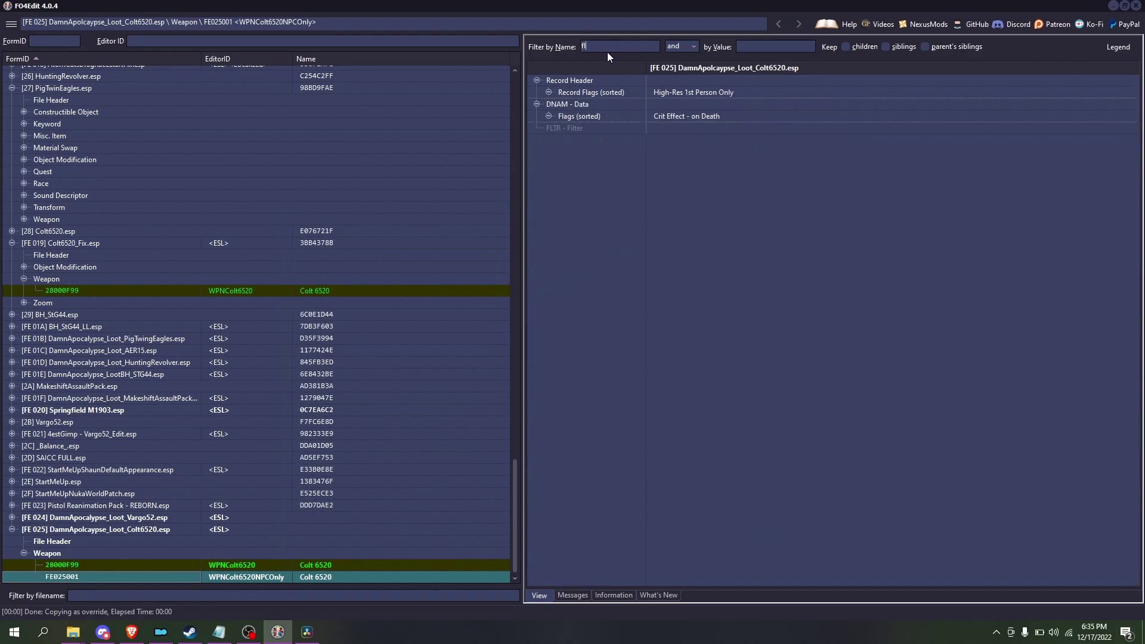
double_click(741, 117)
left_click(651, 279)
left_click(652, 306)
left_click(560, 281)
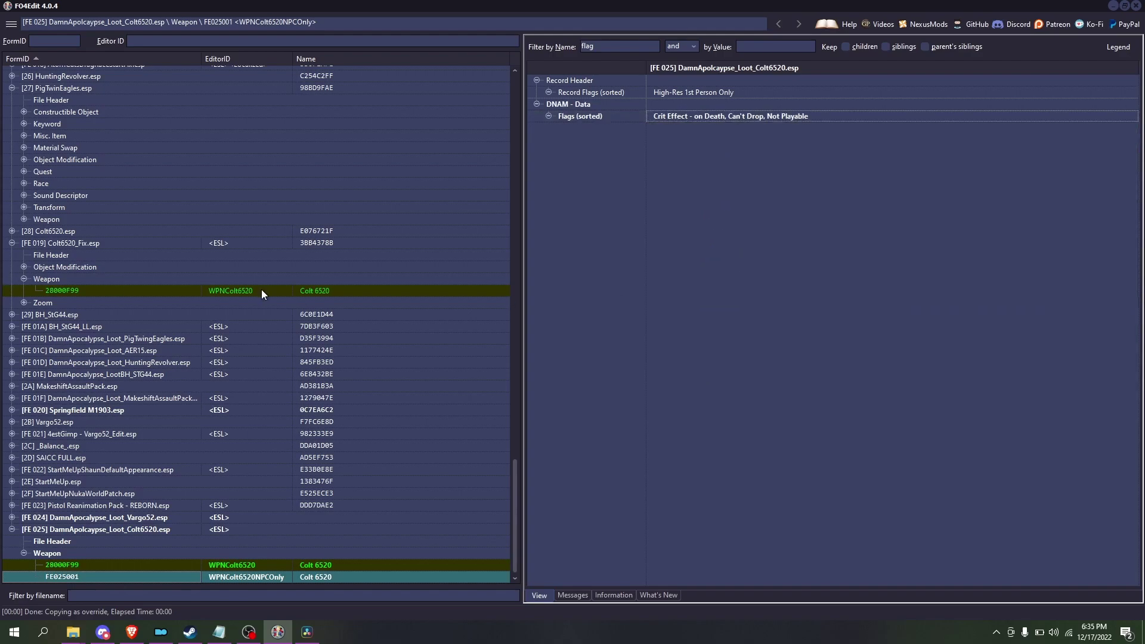
- Add a Leveled Item group to the DamnApolcaypse_Loot_Colt6520.esp plugin
scroll(175, 388, "up", 4)
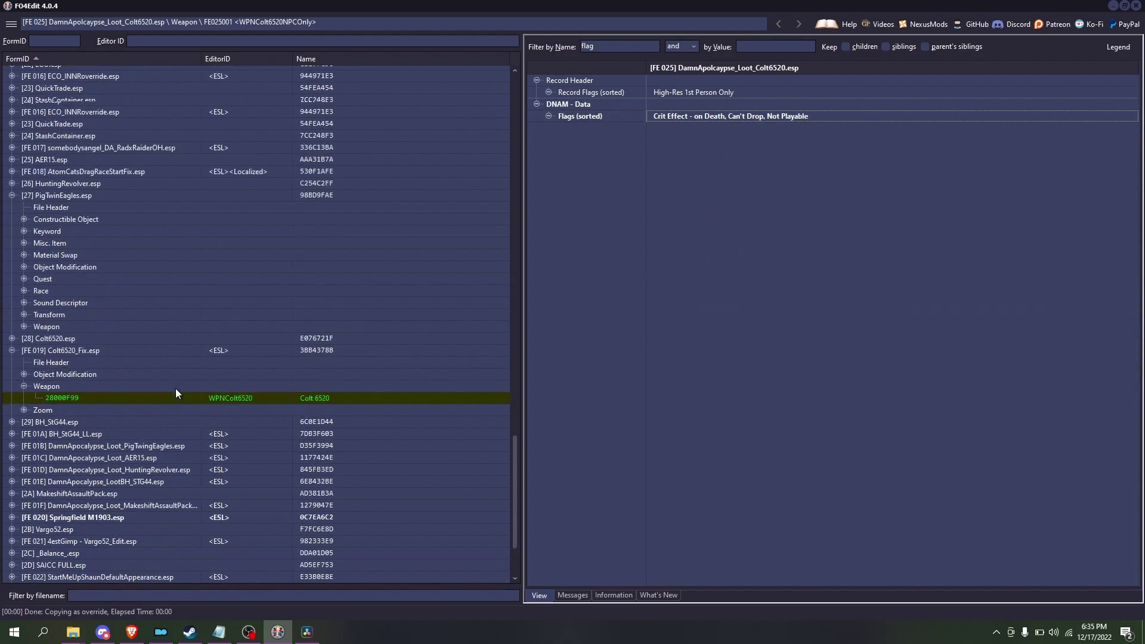
scroll(241, 531, "down", 4)
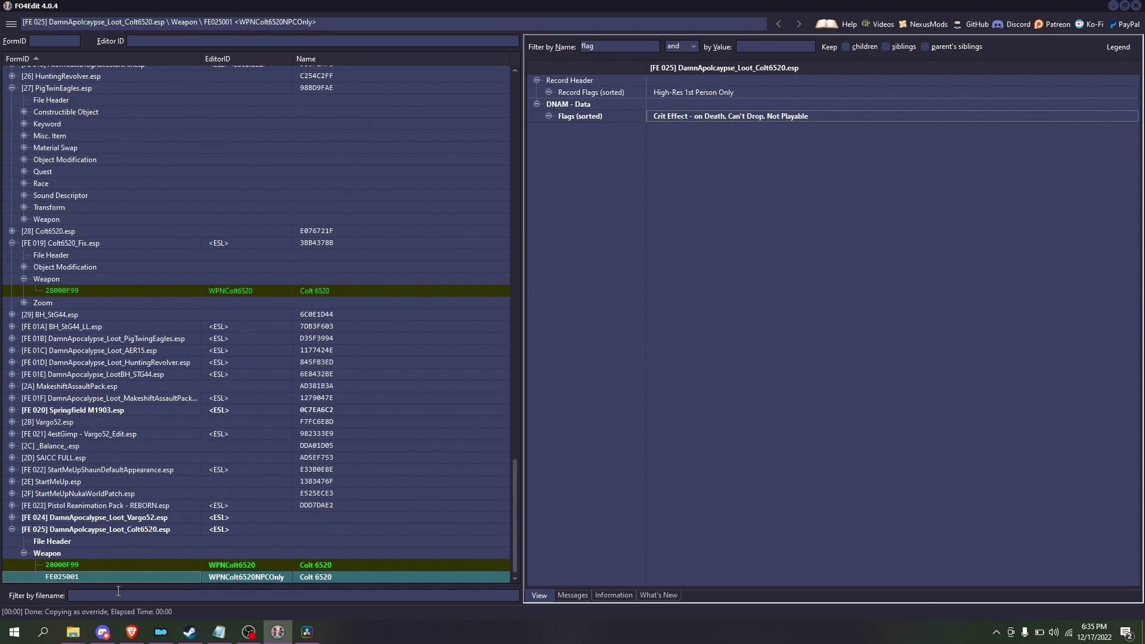
right_click(124, 528)
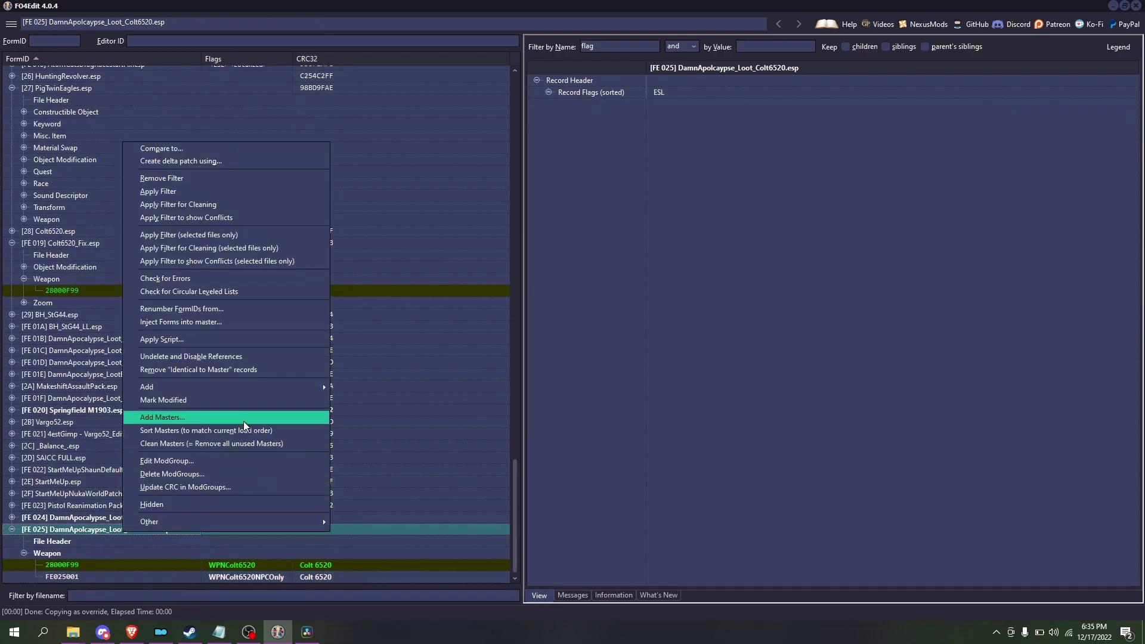
mouse_move(247, 384)
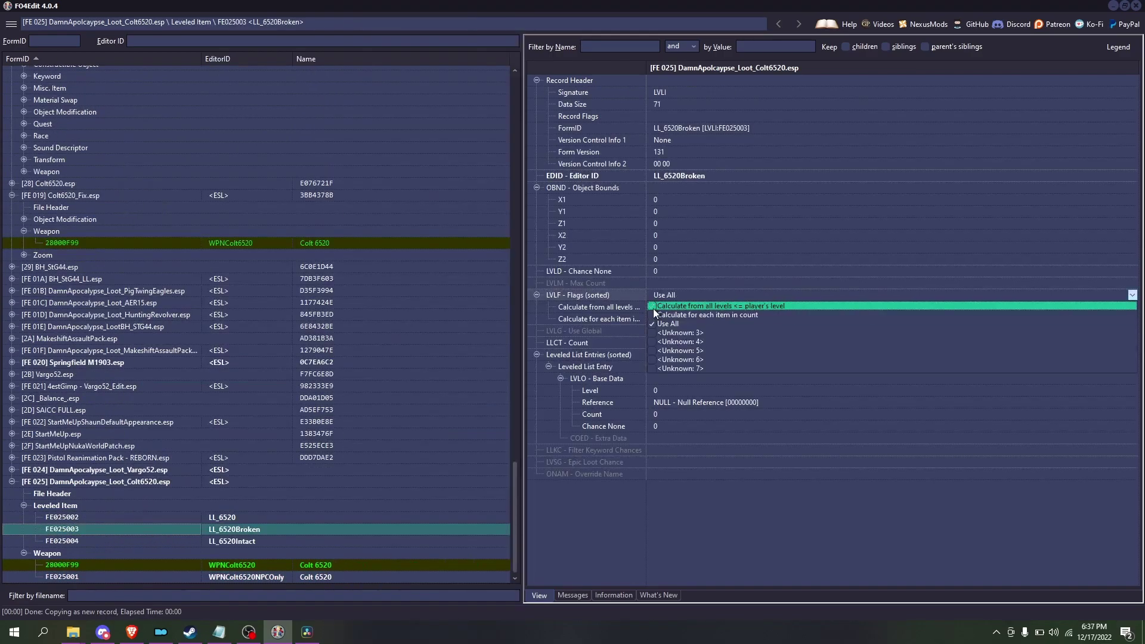
- Copy DamnApocalypse_CORE.esm's Broken Handgun misc item tb_Scrap_Pistol01 into DamnApolcaypse_Loot_Colt6520.esp as a new record with the EditorID Scrap_6520
scroll(124, 429, "up", 5)
scroll(122, 424, "up", 15)
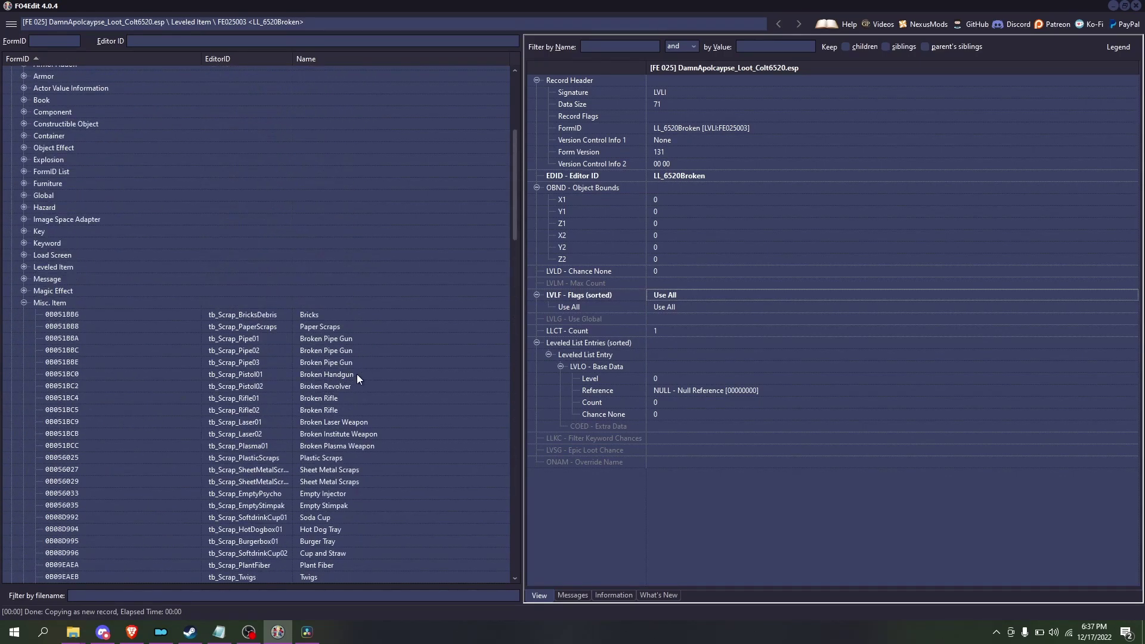
left_click(356, 374)
right_click(355, 376)
left_click(456, 315)
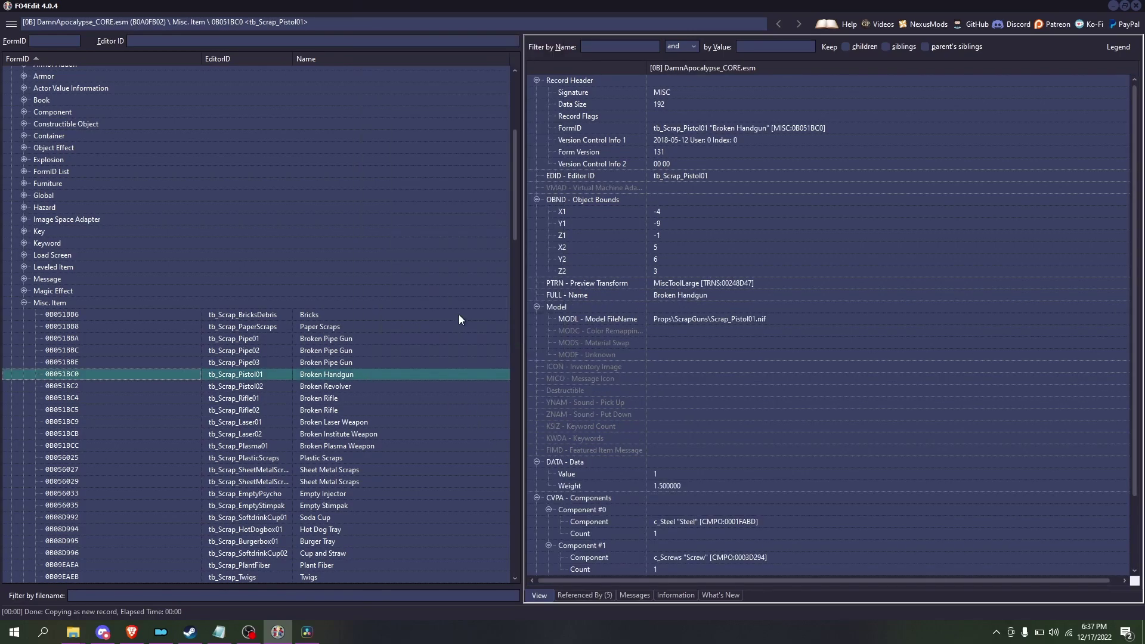
type("Scrap_")
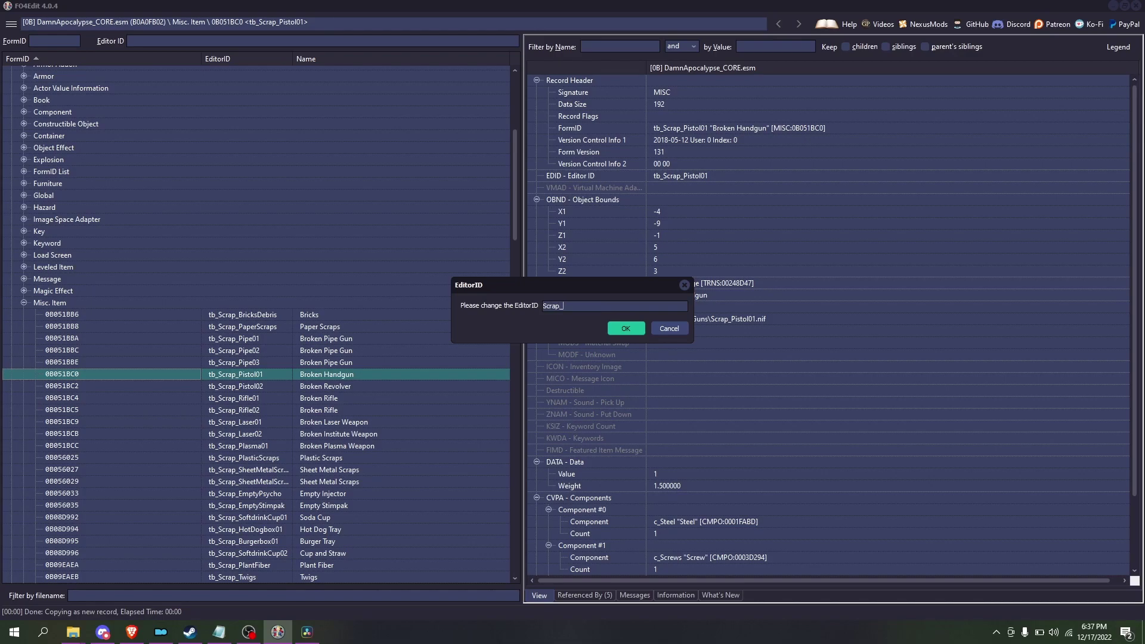
type("Glock")
key("Return")
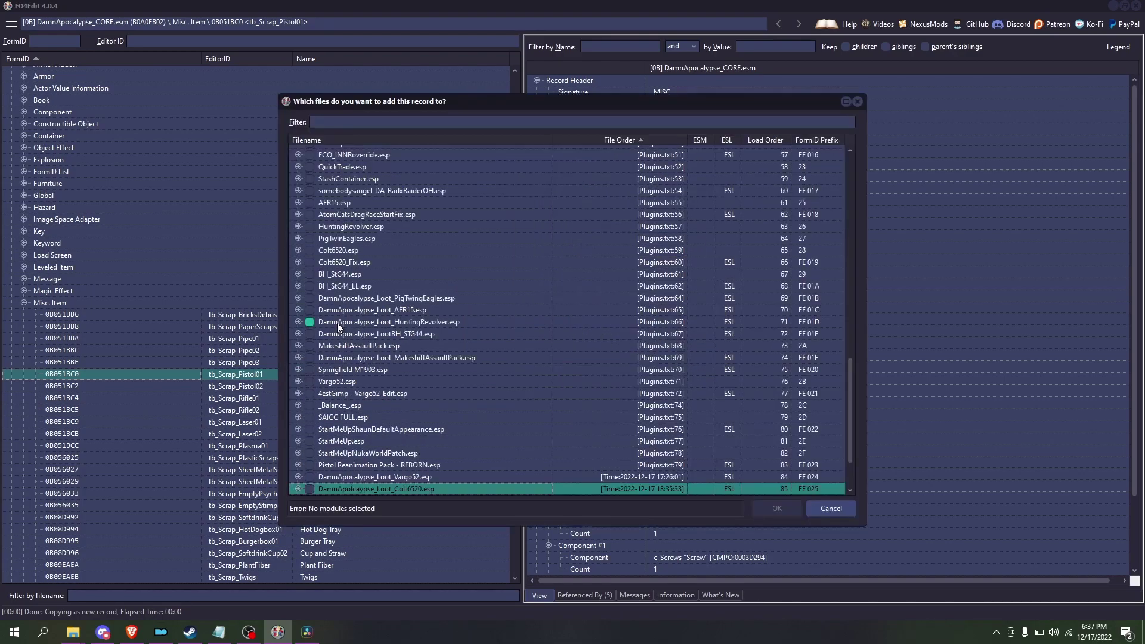
key("Return")
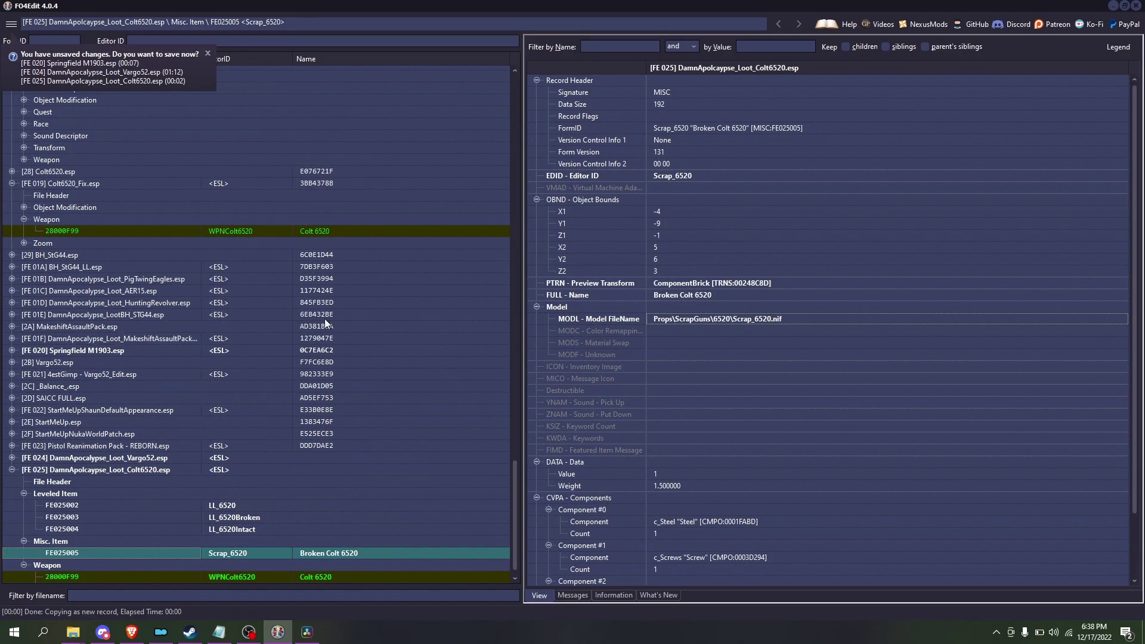
scroll(131, 256, "up", 7)
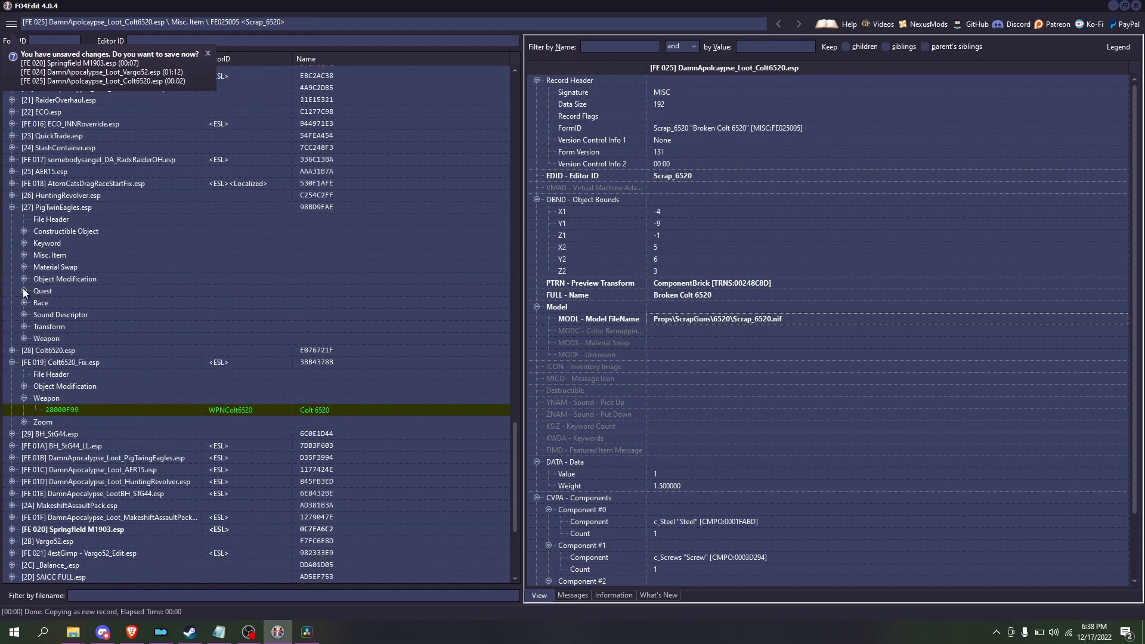
left_click(24, 291)
left_click(258, 313)
left_click(12, 206)
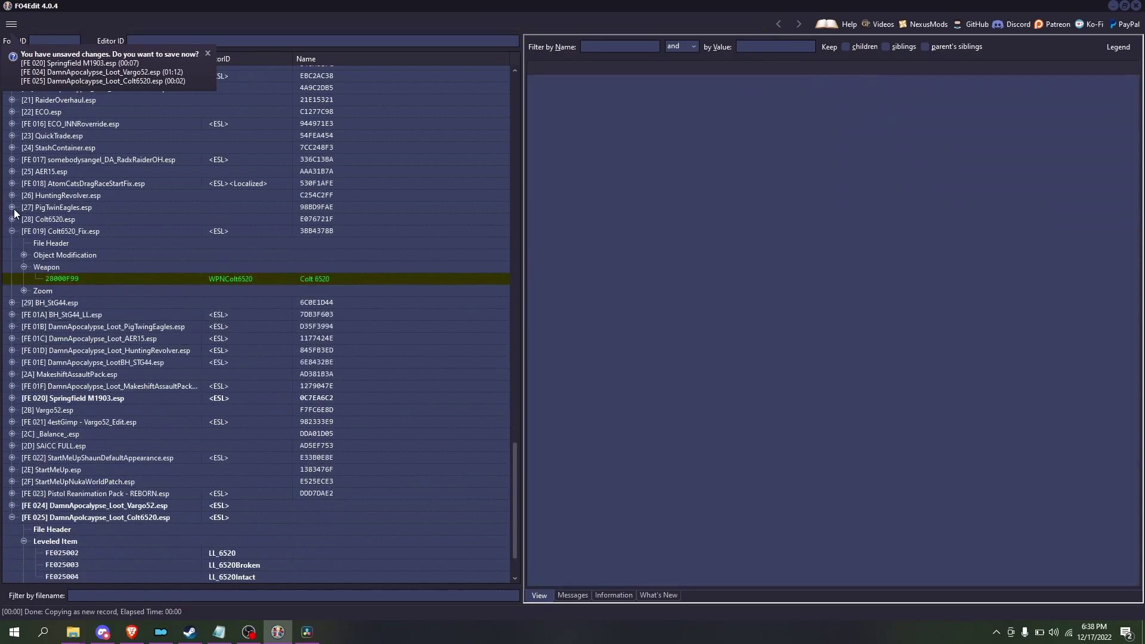
- Copy the Colt6520_Quest_Startup quest from Colt6520.esp as an override into DamnApolcaypse_Loot_Colt6520.esp
scroll(175, 434, "down", 2)
left_click(274, 567)
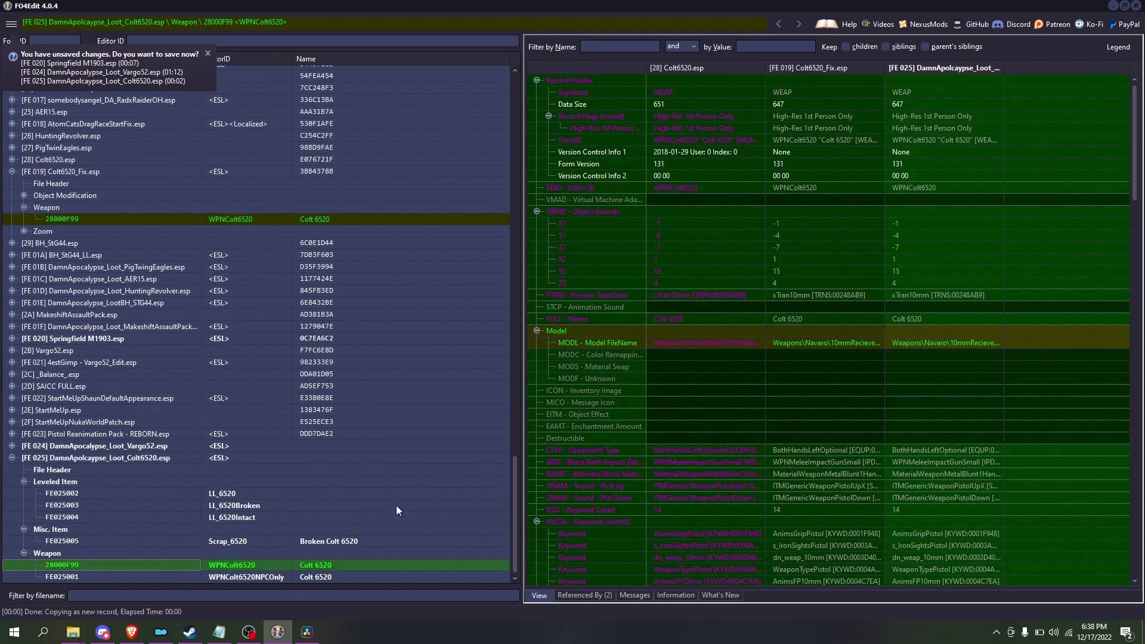
left_click(689, 143)
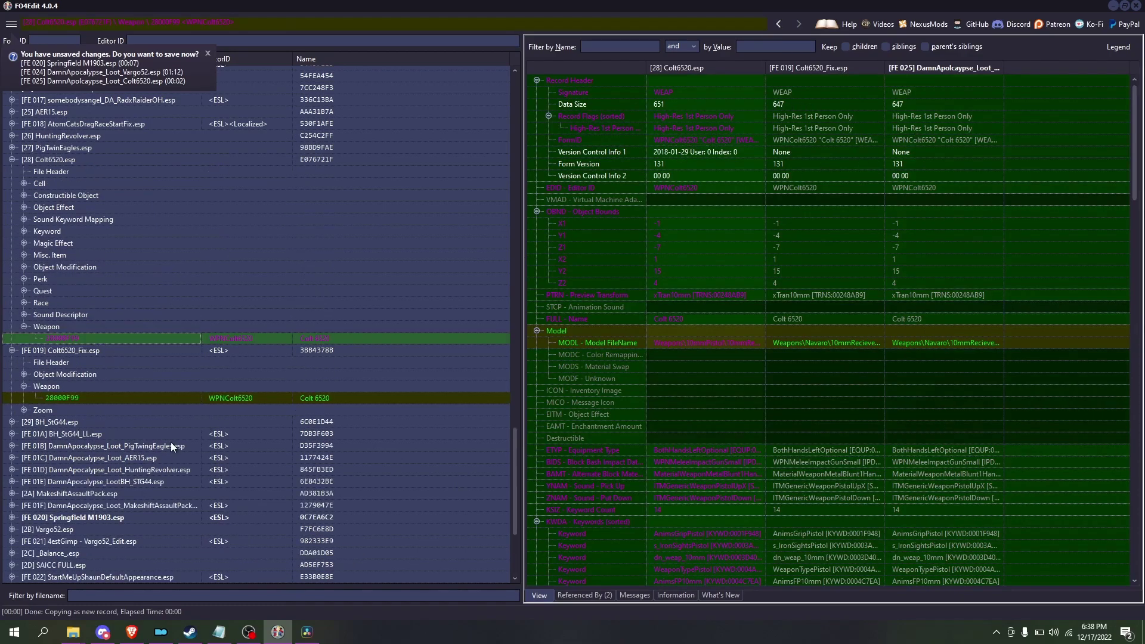
left_click(24, 290)
left_click(265, 302)
right_click(262, 304)
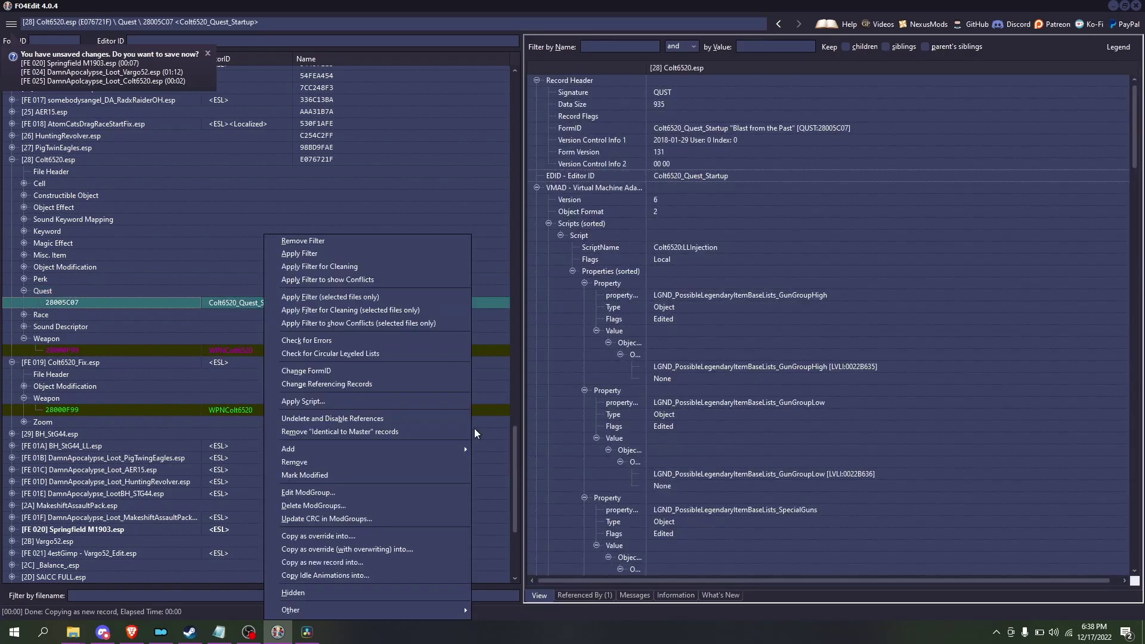
left_click(356, 536)
left_click(310, 379)
left_click(776, 508)
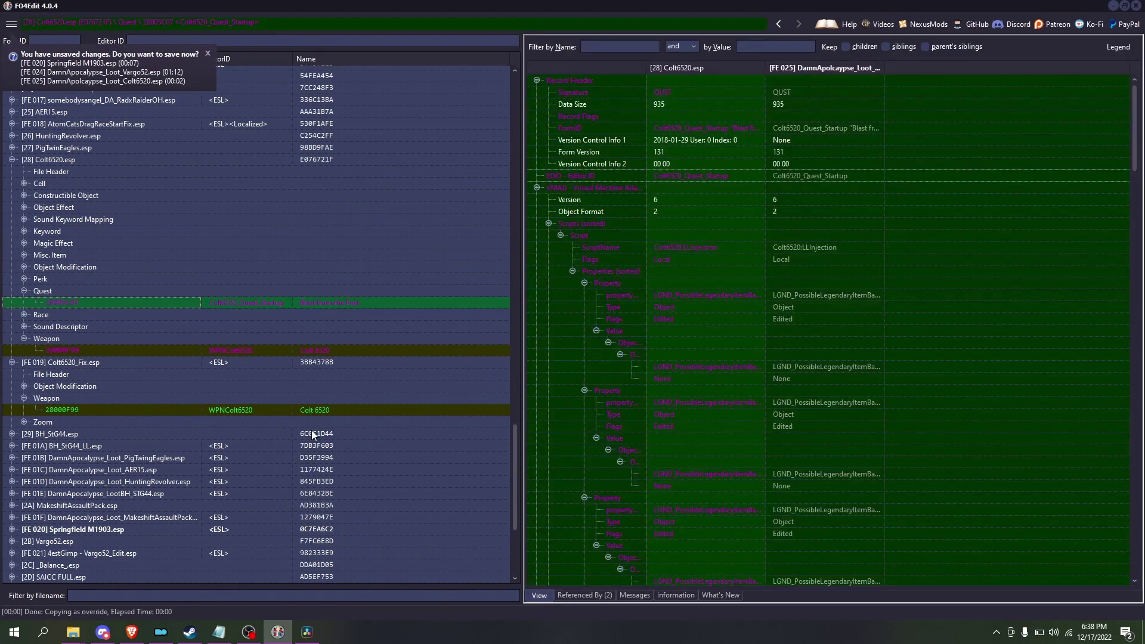
- Remove the VMAD script data and the DNAM general data from the Colt6520_Quest_Startup override
right_click(798, 187)
left_click(843, 192)
left_click_drag(1135, 369, 1132, 438)
right_click(818, 221)
left_click(857, 238)
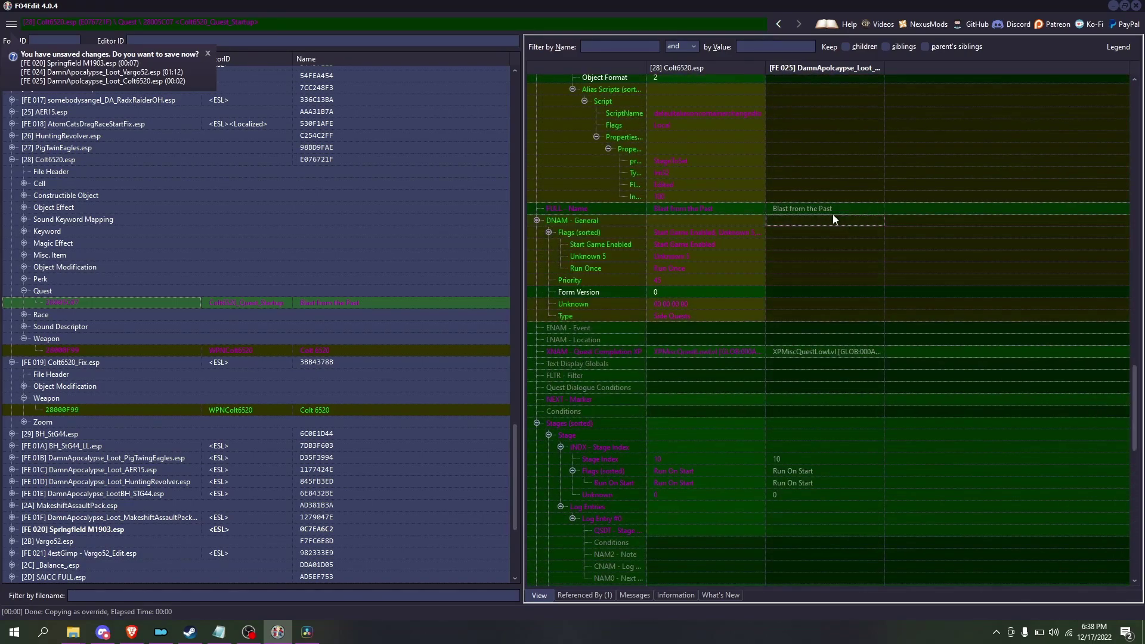
- Remove the quest override's FULL name and set its XNAM quest completion XP to a null reference
double_click(828, 210)
left_click(730, 412)
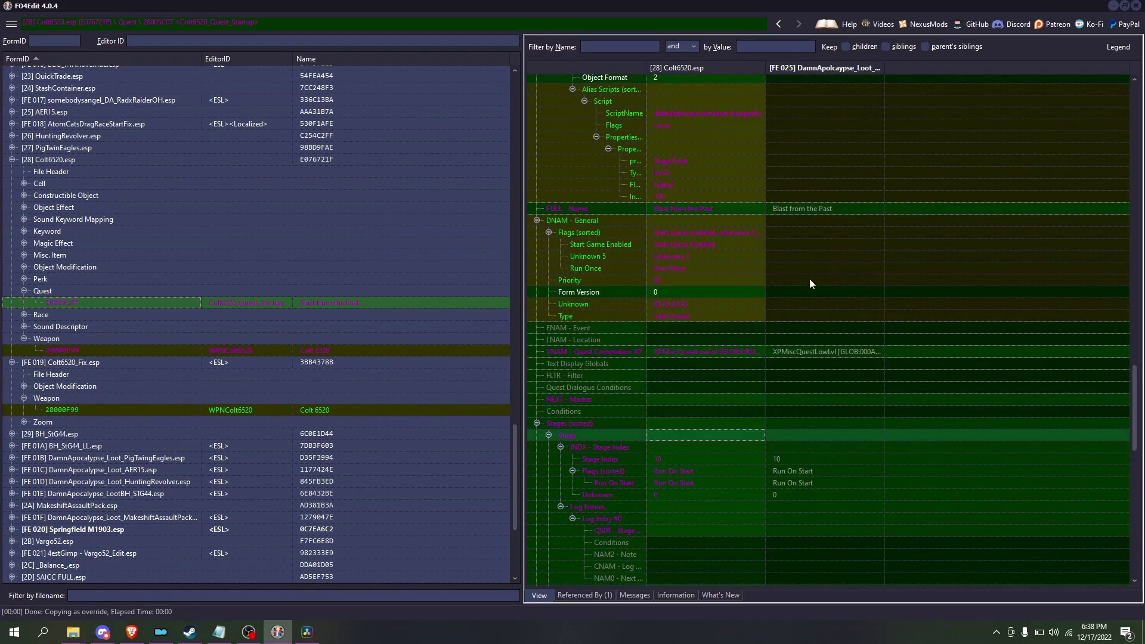
right_click(830, 206)
left_click(840, 219)
key("BackSpace")
key("Return")
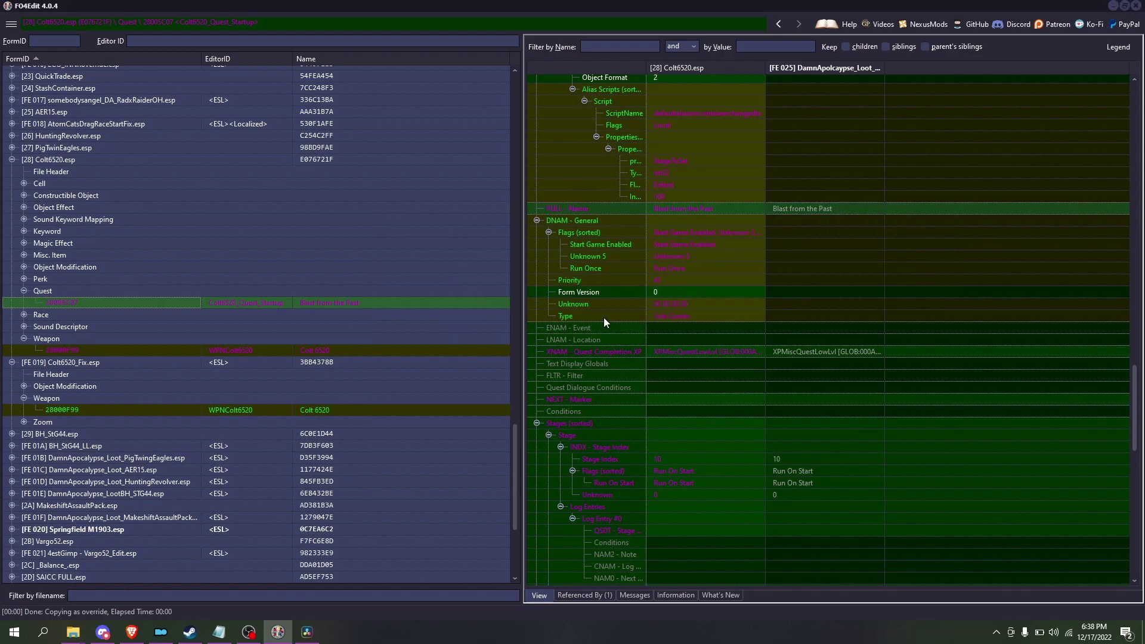
double_click(822, 350)
key("BackSpace")
key("Return")
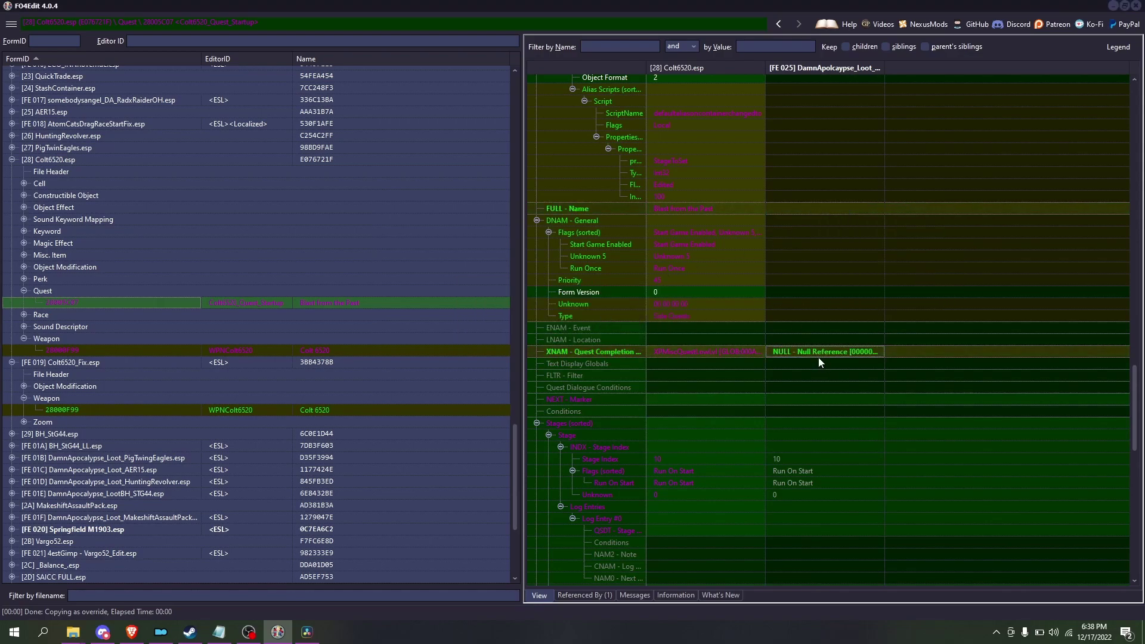
- Remove all Stages and Objectives from the Colt6520_Quest_Startup override
right_click(803, 425)
key("Escape")
right_click(827, 422)
left_click(859, 447)
scroll(861, 503, "down", 10)
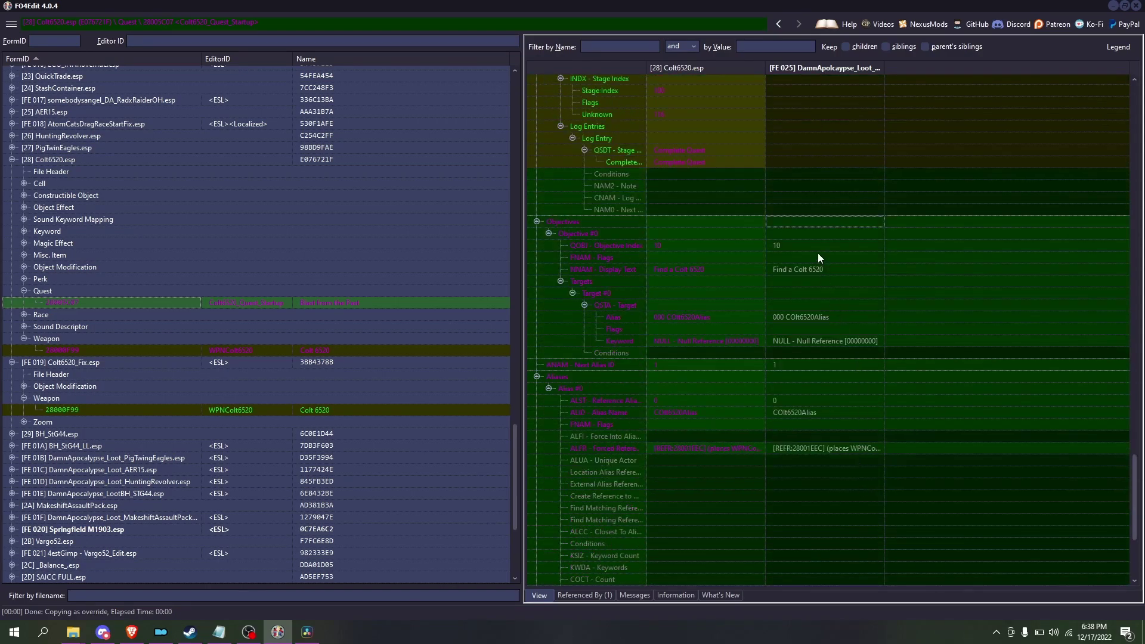
right_click(800, 229)
right_click(787, 223)
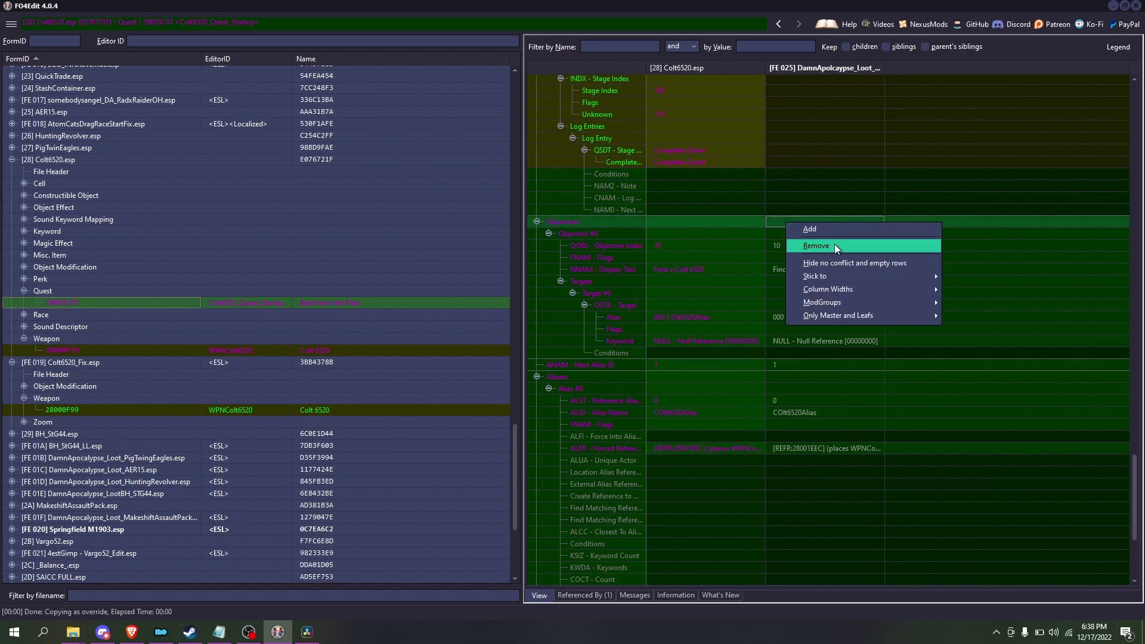
left_click(834, 247)
- Set the quest override's Next Alias ID to 0 and remove its Aliases
double_click(793, 366)
type("0")
left_click(825, 375)
right_click(825, 375)
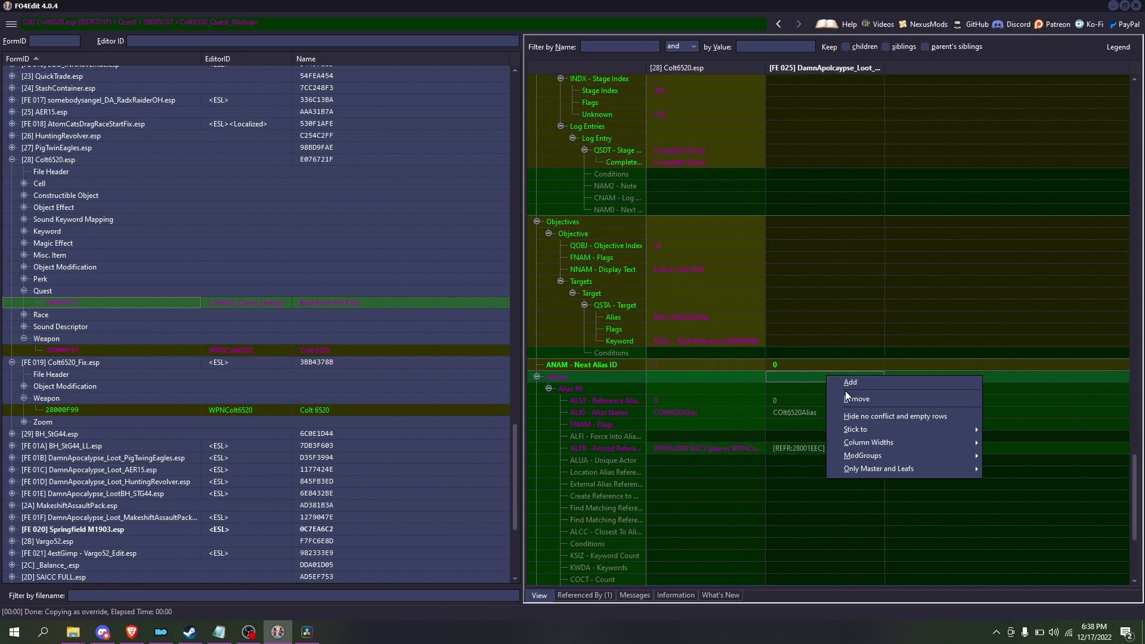
left_click(845, 395)
scroll(847, 465, "down", 6)
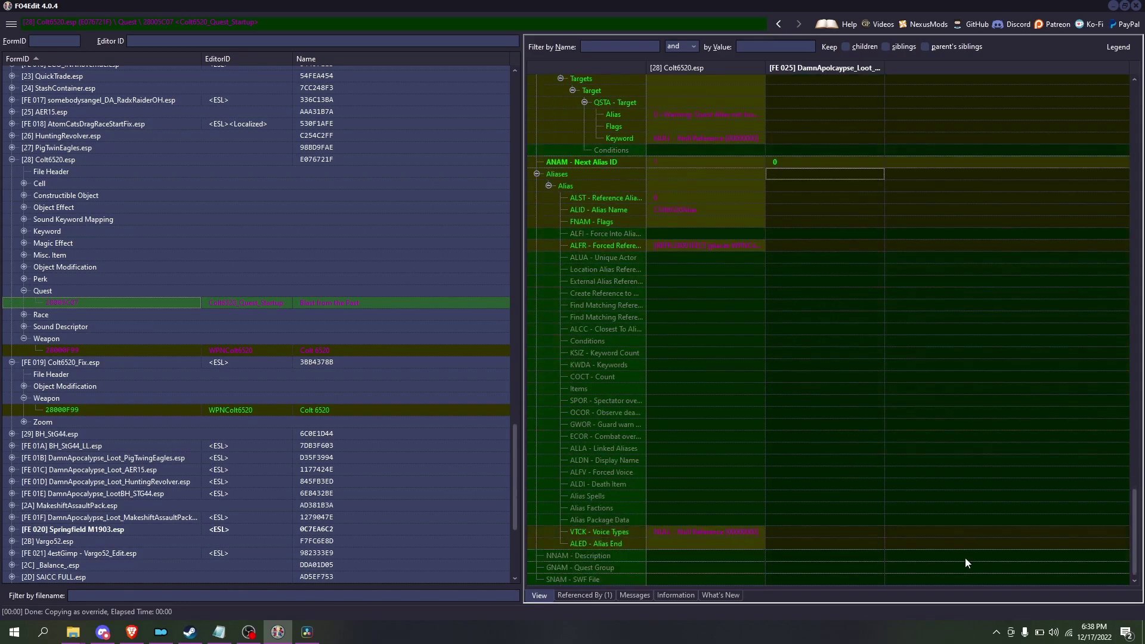
- Check the stripped quest override and save the Springfield M1903, Loot_Vargo52 and Loot_Colt6520 plugins with plugin backups enabled
left_click_drag(1134, 525, 1136, 110)
left_click(827, 236)
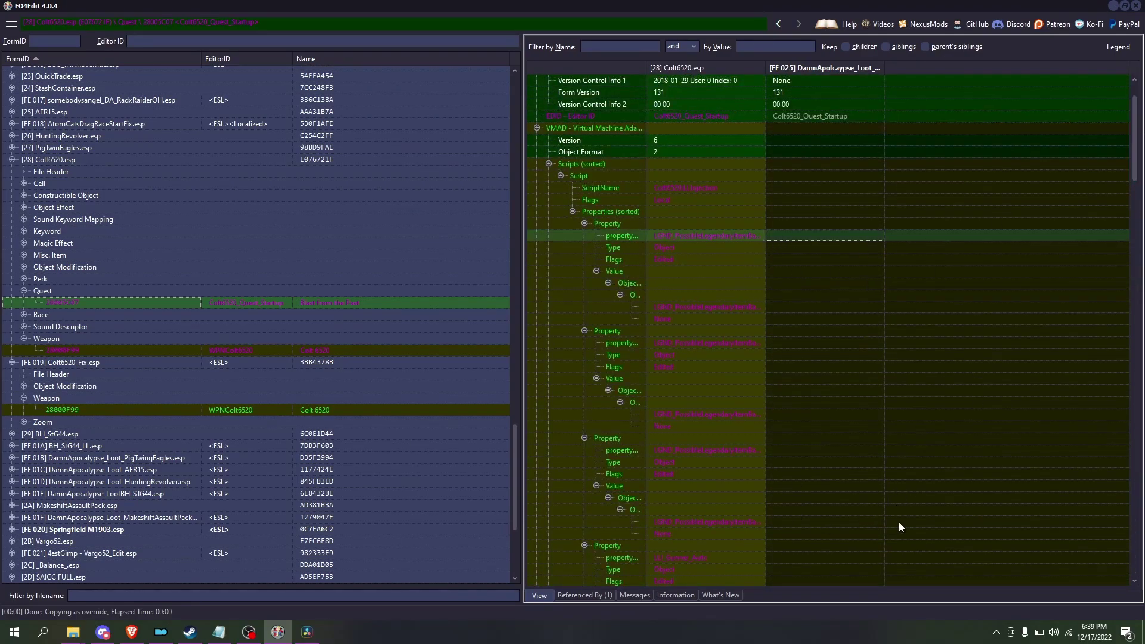
scroll(874, 391, "down", 15)
scroll(878, 316, "down", 15)
left_click(828, 292)
left_click(11, 24)
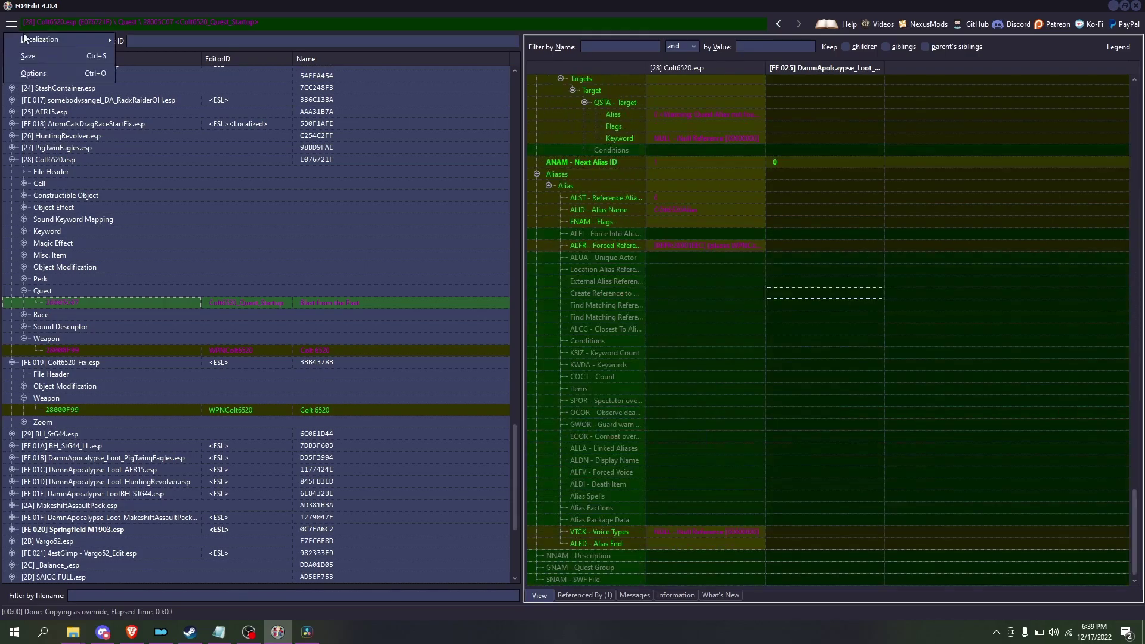
left_click(35, 53)
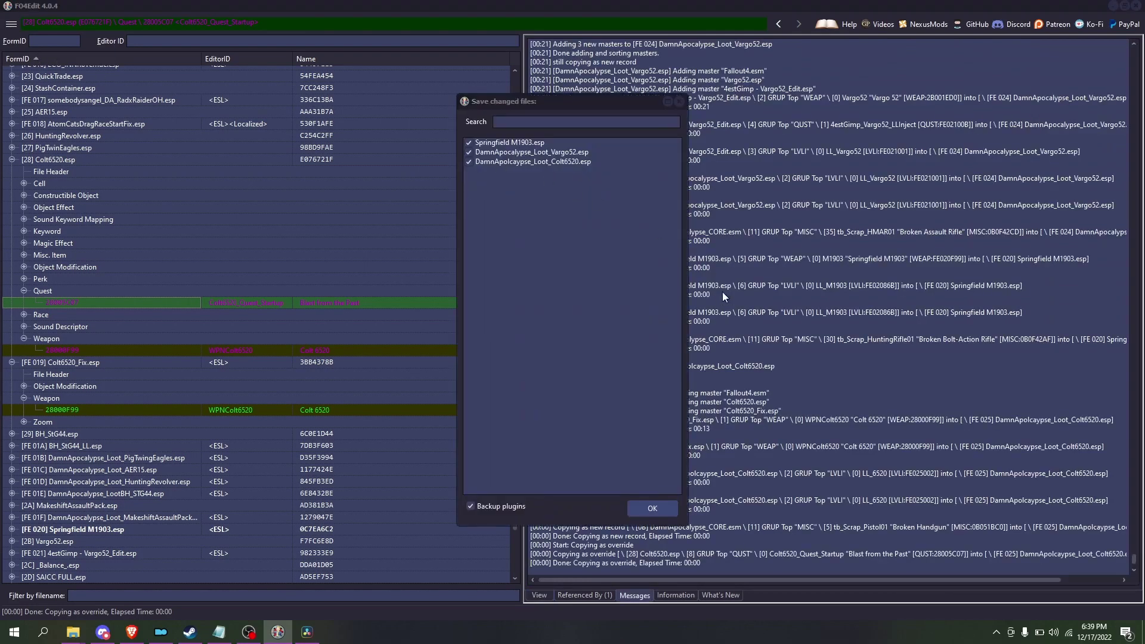
left_click(656, 508)
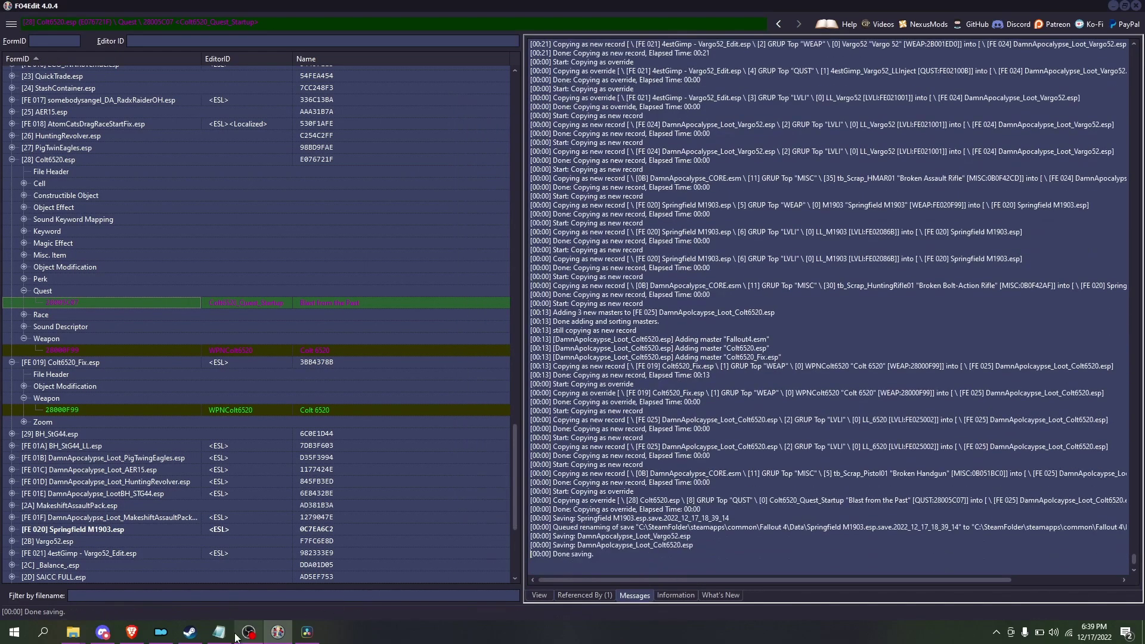
left_click(248, 632)
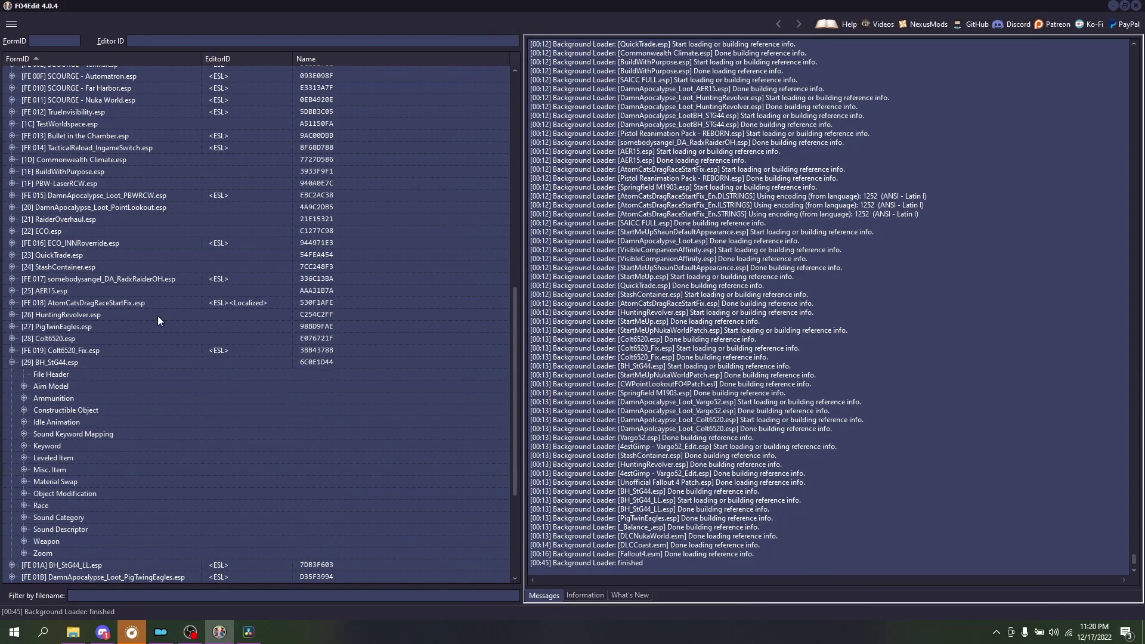
- Review the LL_6520, LL_6520Broken and LL_6520Intact leveled lists and the WPNColt6520NPCOnly weapon in DamnApolcaypse_Loot_Colt6520.esp
left_click(12, 362)
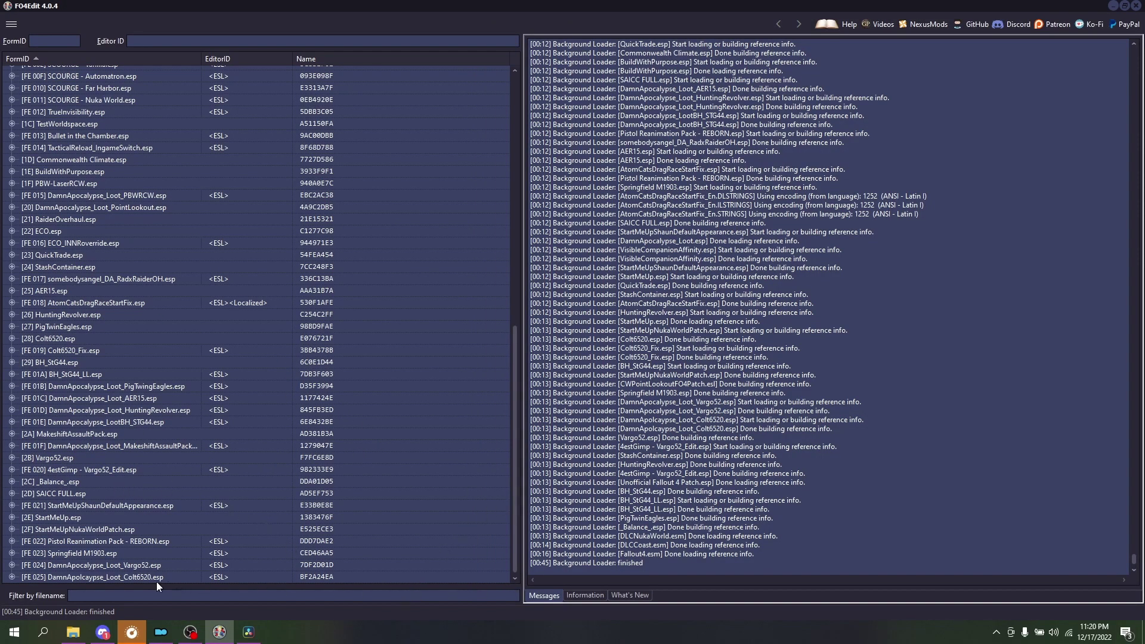
left_click(13, 577)
left_click(27, 540)
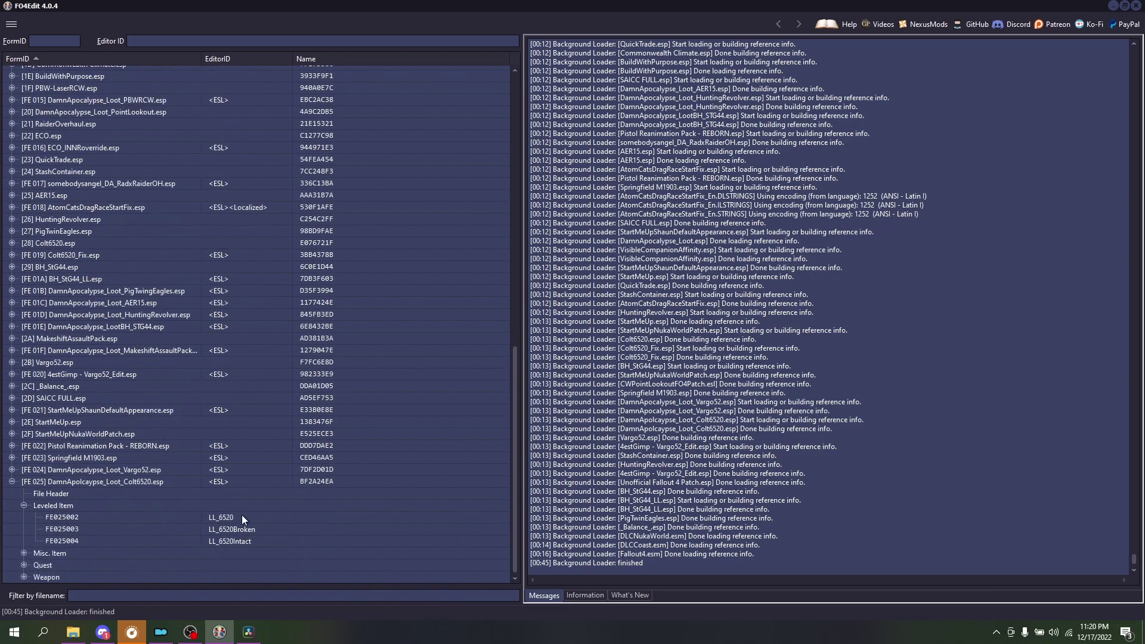
left_click(261, 516)
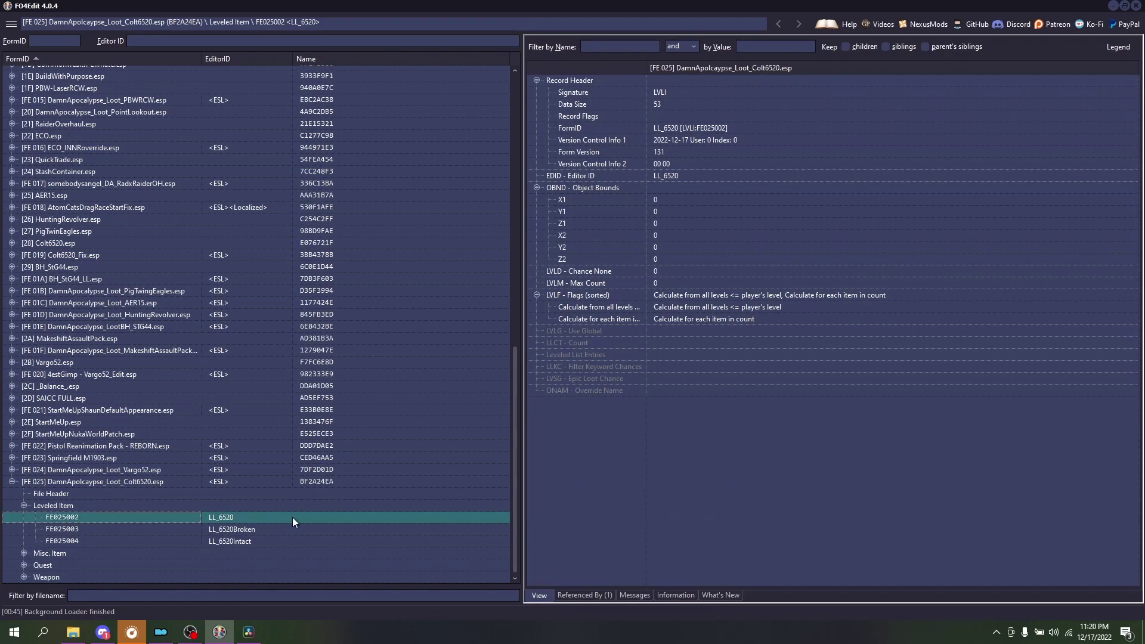
left_click(199, 530)
left_click(268, 537)
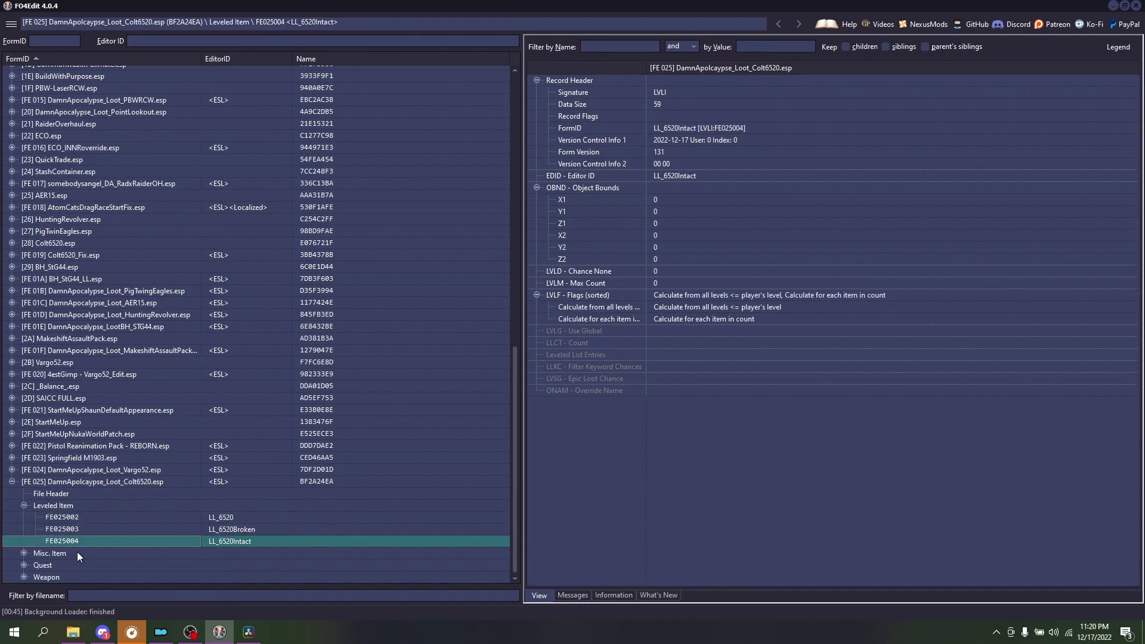
left_click(259, 529)
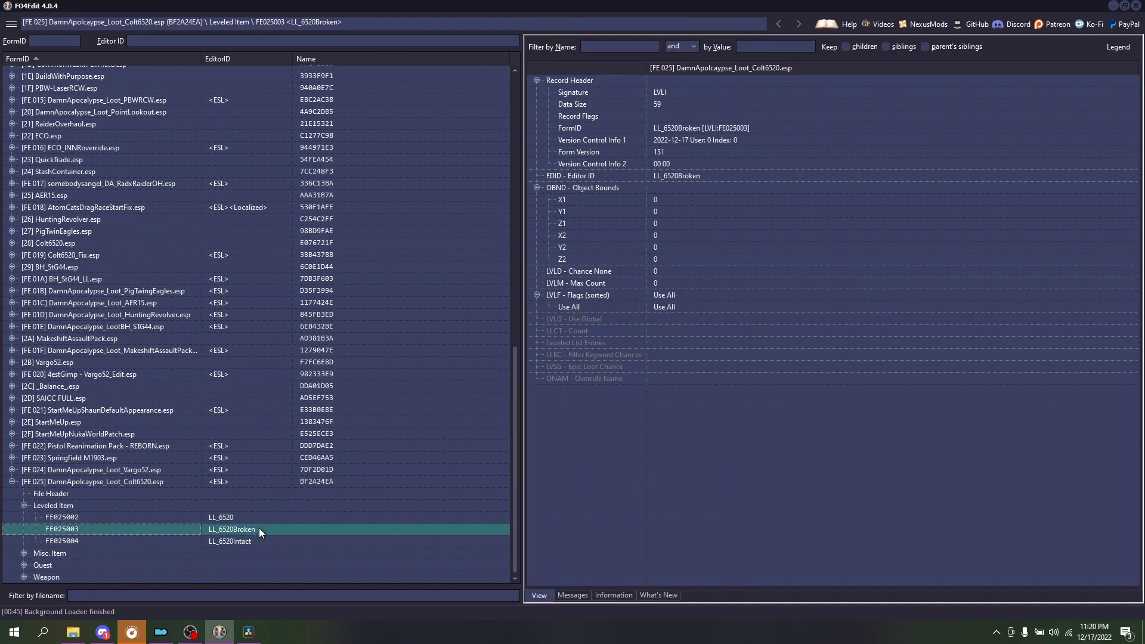
left_click(32, 577)
left_click(369, 574)
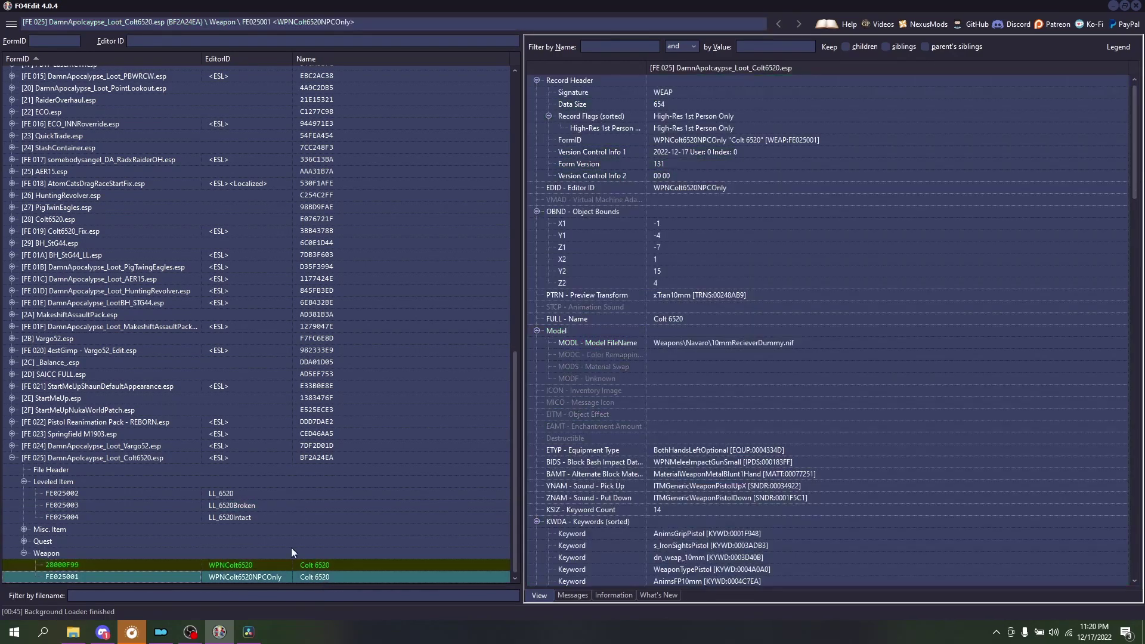
left_click(233, 507)
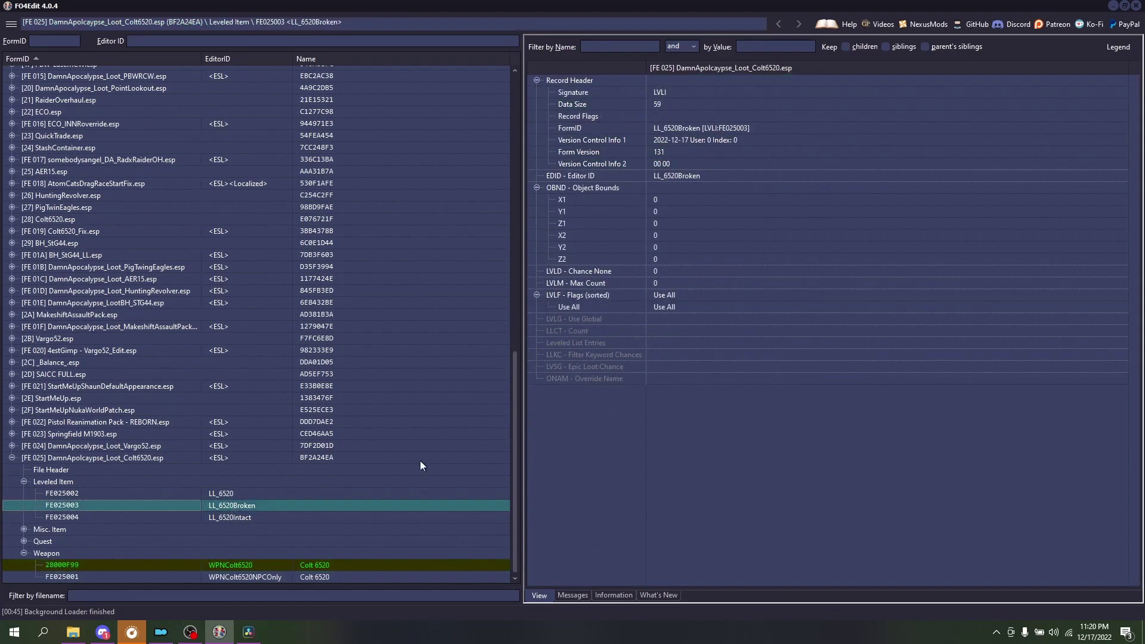
- Add an entry to LL_6520Broken referencing WPNColt6520NPCOnly (FE025001), with level 1 and count 1
right_click(652, 345)
left_click(700, 347)
left_click(671, 378)
double_click(688, 389)
type("FE025001")
key("Return")
key("Up")
type("1")
key("Return")
left_click(671, 398)
type("1")
key("Return")
- Duplicate the LL_6520Broken entry and set the copy's reference to scrap_6520 "Broken Colt 6520"
left_click(674, 346)
left_click(667, 351)
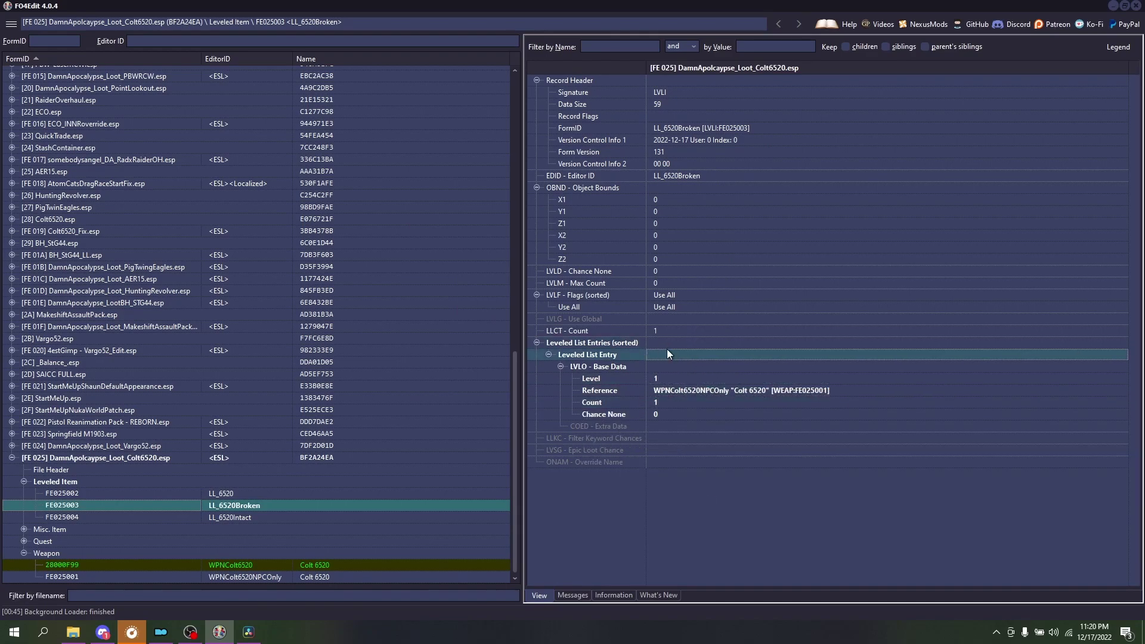
left_click_drag(665, 350, 668, 343)
double_click(691, 474)
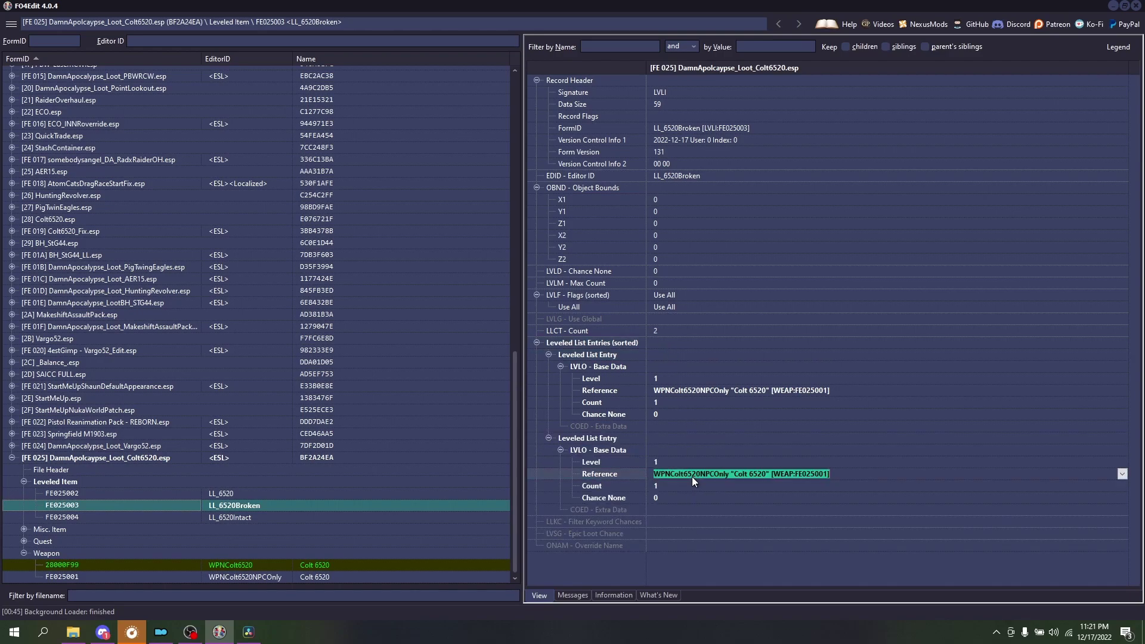
type("scrap_")
key("Return")
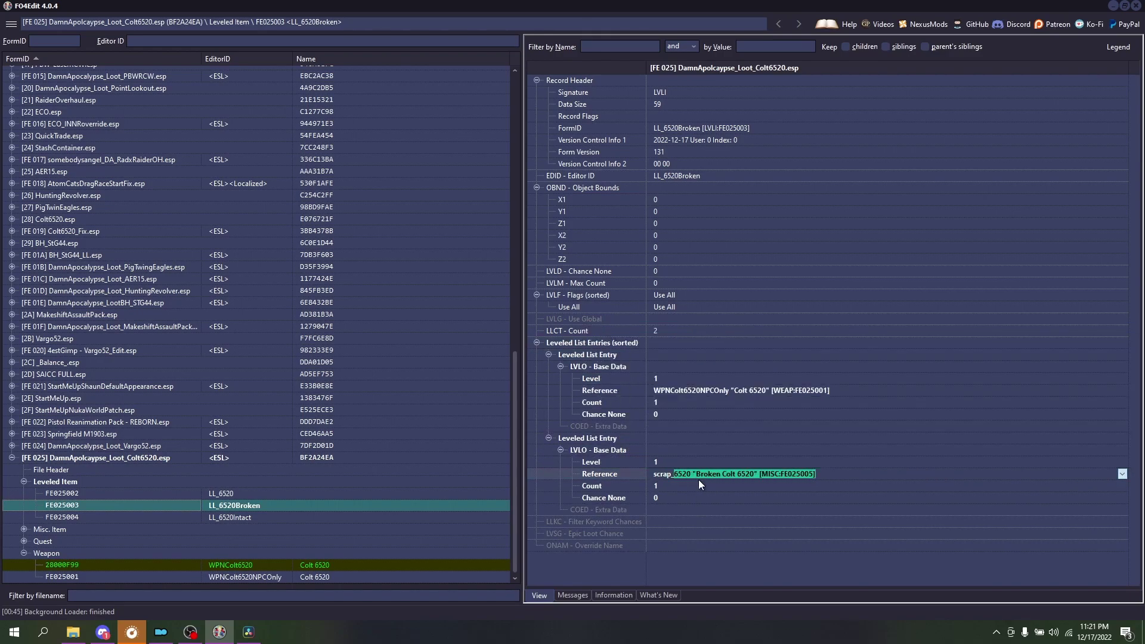
- Add an entry to LL_6520Intact referencing the WPNColt6520 weapon (28000F99), with level 1 and count 1
left_click(317, 564)
left_click(258, 517)
double_click(671, 354)
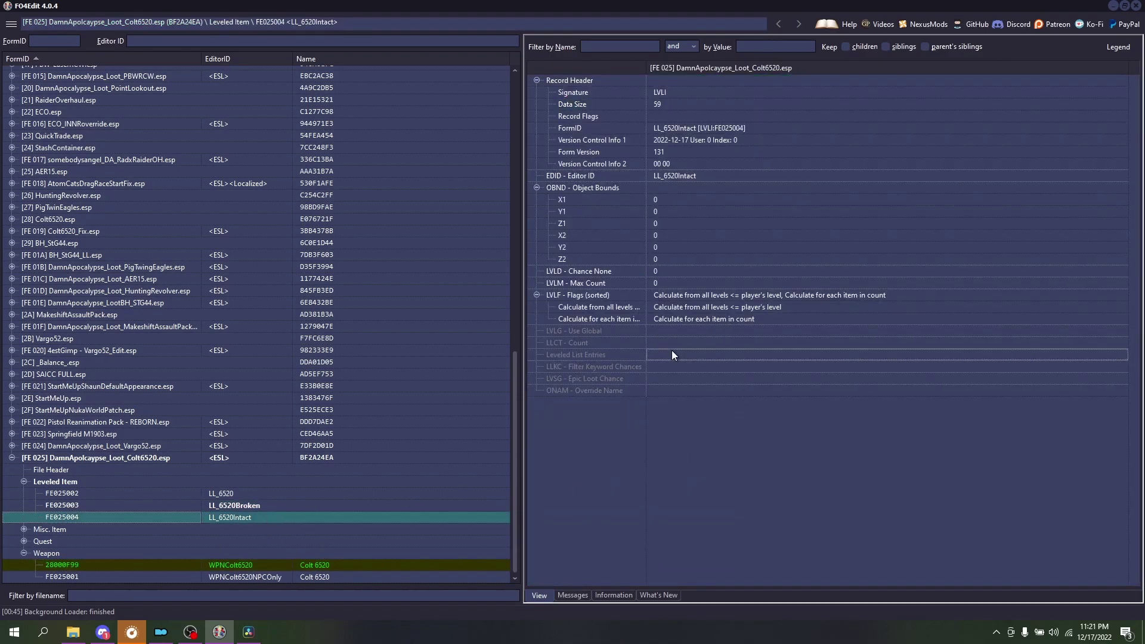
left_click(674, 414)
double_click(677, 403)
type("28000F99")
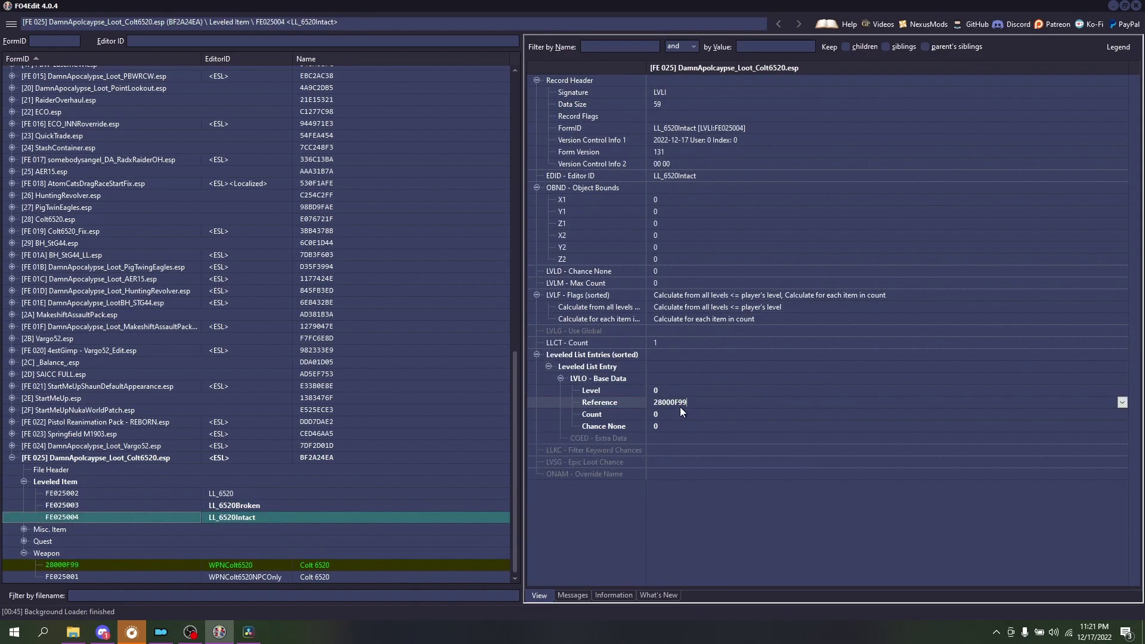
key("Return")
double_click(691, 413)
type("1")
key("Return")
double_click(654, 389)
type("1")
key("Return")
- Add an entry to LL_6520 referencing LL_6520Broken (FE025003), with level 1 and count 1
left_click(273, 506)
left_click(239, 493)
right_click(678, 360)
left_click(678, 352)
double_click(663, 404)
type("FE025003")
key("Return")
left_click(668, 390)
double_click(668, 389)
type("1")
key("Return")
double_click(663, 416)
type("1")
key("Return")
- Duplicate the LL_6520 entry until there are four, and set one copy's reference to LL_6520Intact
left_click(666, 364)
left_click_drag(670, 366, 670, 356)
left_click_drag(671, 365, 675, 357)
double_click(707, 353)
type("LL_6520intac")
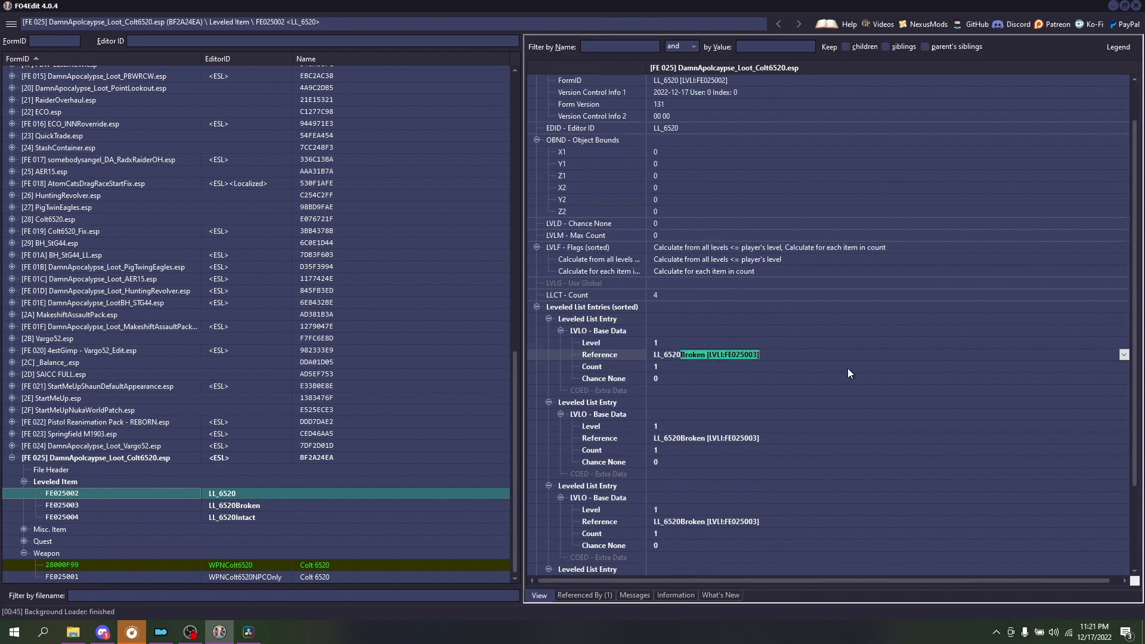
key("Return")
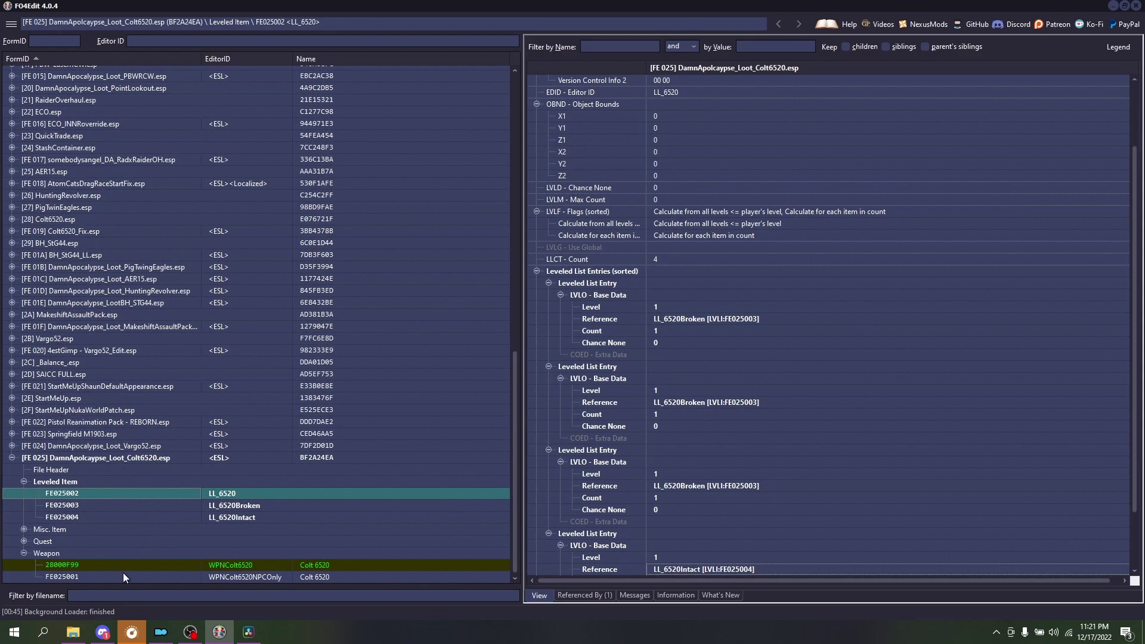
- Filter the plugins by m1903 and review the leveled lists and weapon records in Springfield M1903.esp
left_click(149, 589)
type("m1903")
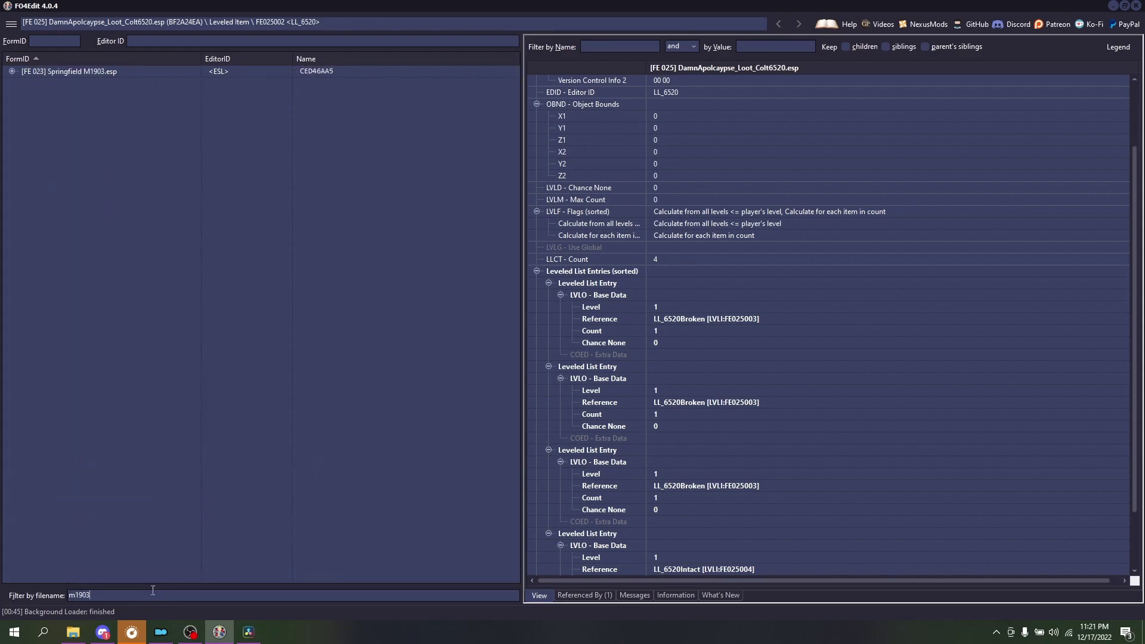
left_click(11, 71)
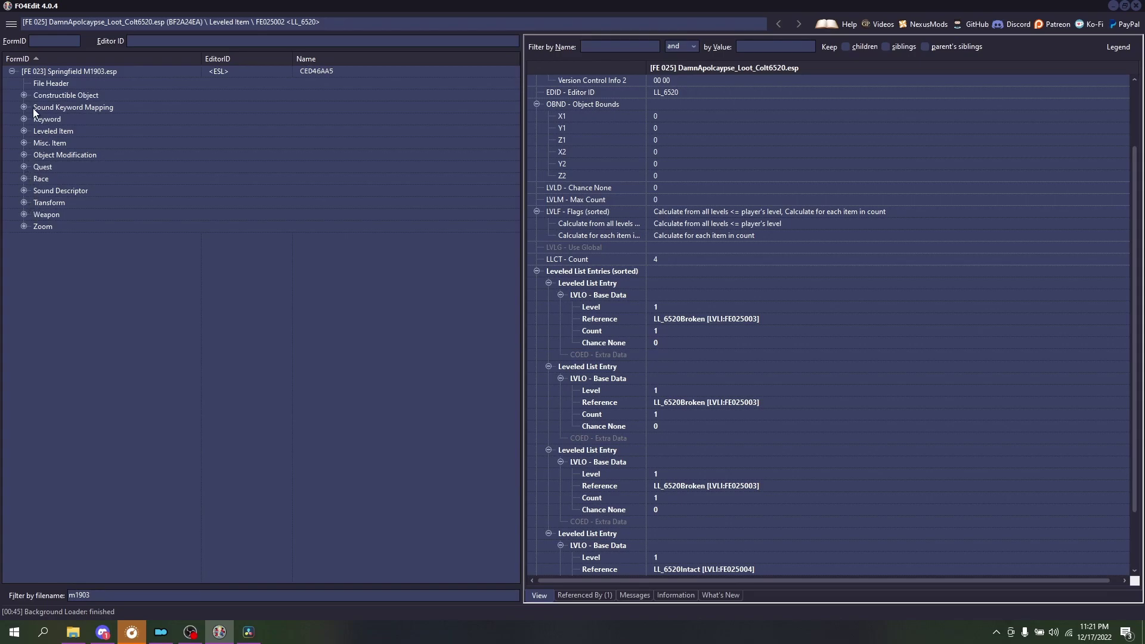
left_click(23, 132)
left_click(253, 154)
left_click(323, 169)
left_click(262, 156)
left_click(259, 164)
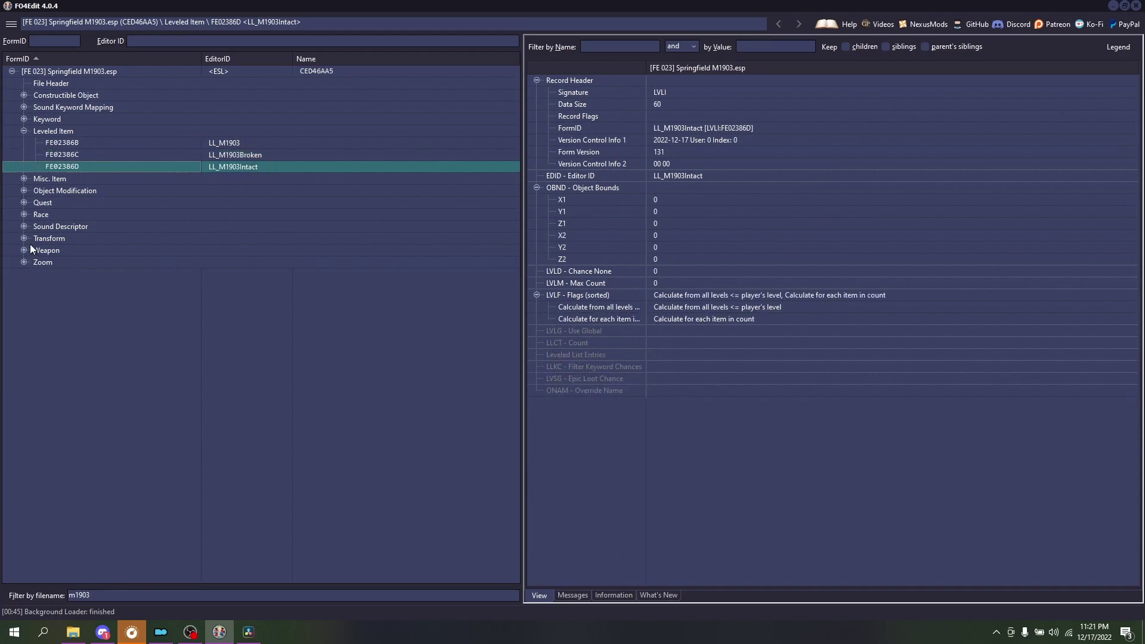
left_click(23, 250)
left_click(351, 273)
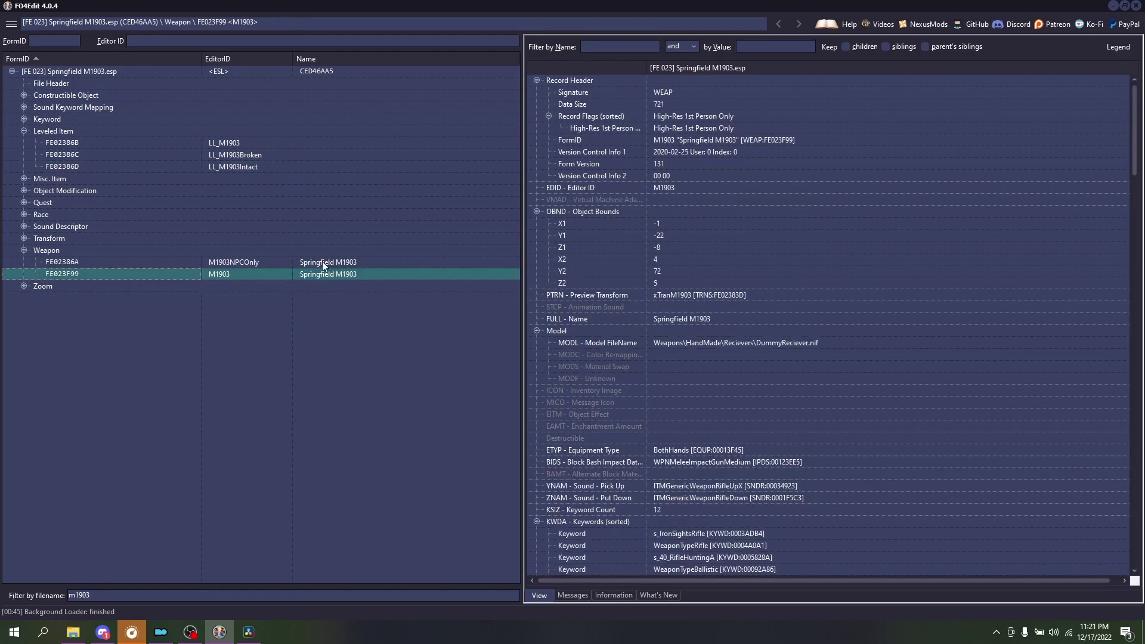
- Add an entry to LL_M1903Intact referencing the M1903 weapon (FE023F99), with level 1 and count 1
left_click(242, 165)
right_click(668, 366)
right_click(674, 353)
left_click(689, 358)
double_click(676, 405)
type("FE023F99")
key("Return")
double_click(669, 388)
type("1")
key("Return")
double_click(675, 416)
type("1")
key("Return")
- Add an entry to LL_M1903 referencing LL_M1903Broken (FE02386C), with level 1 and count 1
left_click(239, 154)
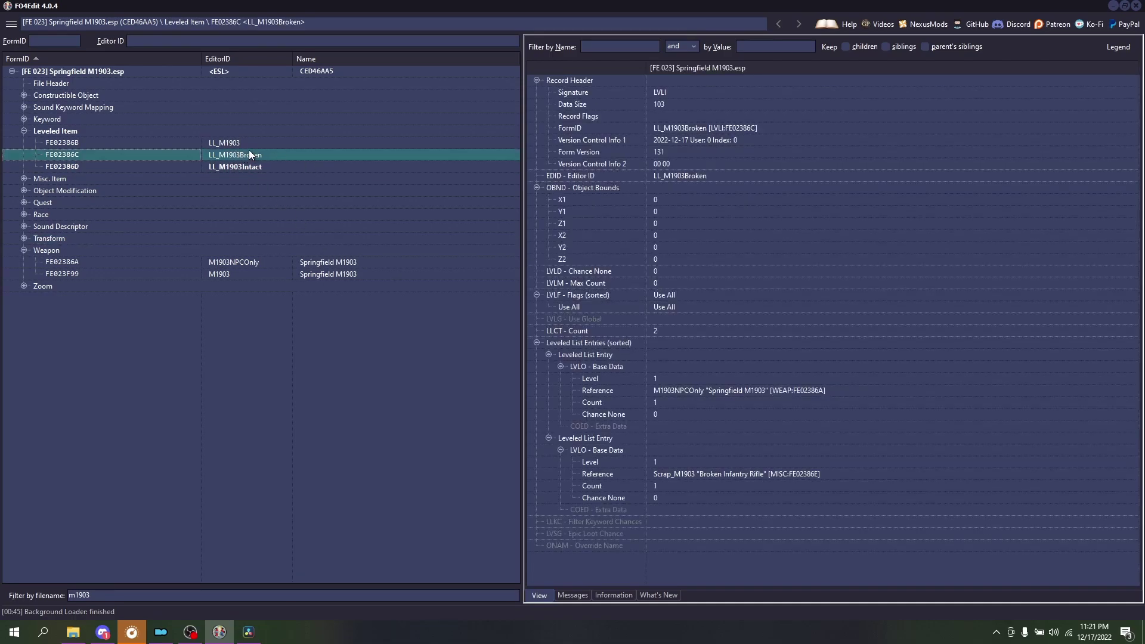
left_click(252, 145)
right_click(674, 354)
left_click(688, 358)
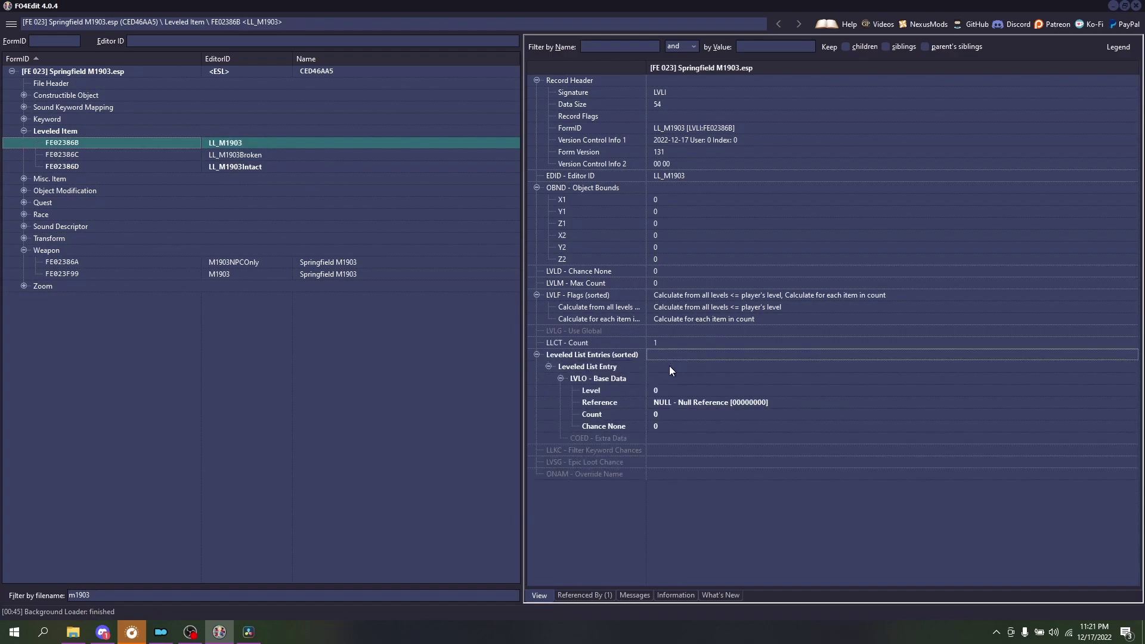
double_click(673, 409)
double_click(672, 402)
type("FE02386C")
key("Return")
double_click(672, 388)
type("1")
key("Return")
double_click(667, 415)
type("1")
key("Return")
- Duplicate the LL_M1903 entry until there are four, and set one copy's reference to LL_M1903Intact
left_click_drag(656, 369, 663, 355)
left_click_drag(665, 367, 670, 355)
double_click(694, 355)
type("LL_M1903")
key("Delete")
type("Intact")
key("Return")
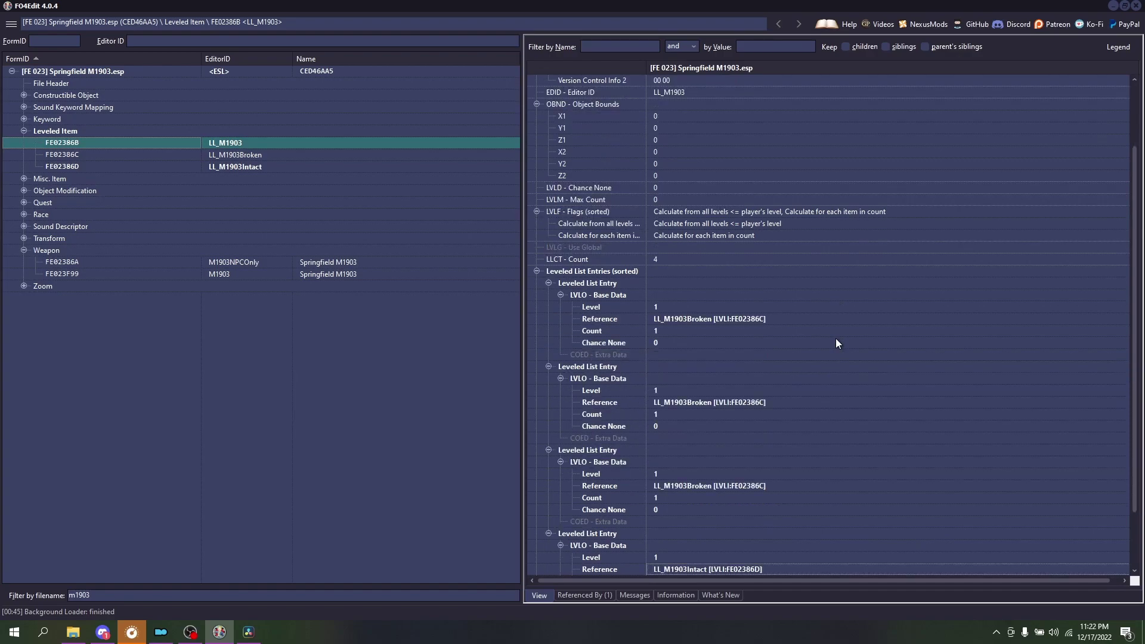
- Save Springfield M1903.esp and DamnApolcaypse_Loot_Colt6520.esp with plugin backups enabled, and close FO4Edit
left_click(11, 24)
left_click(30, 54)
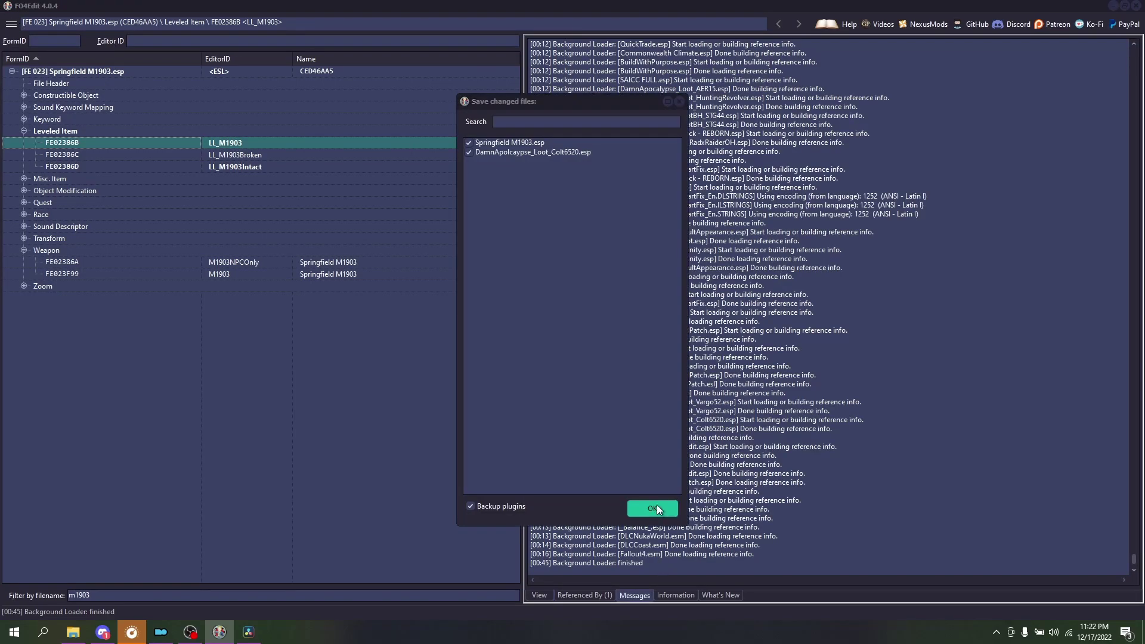
left_click(651, 508)
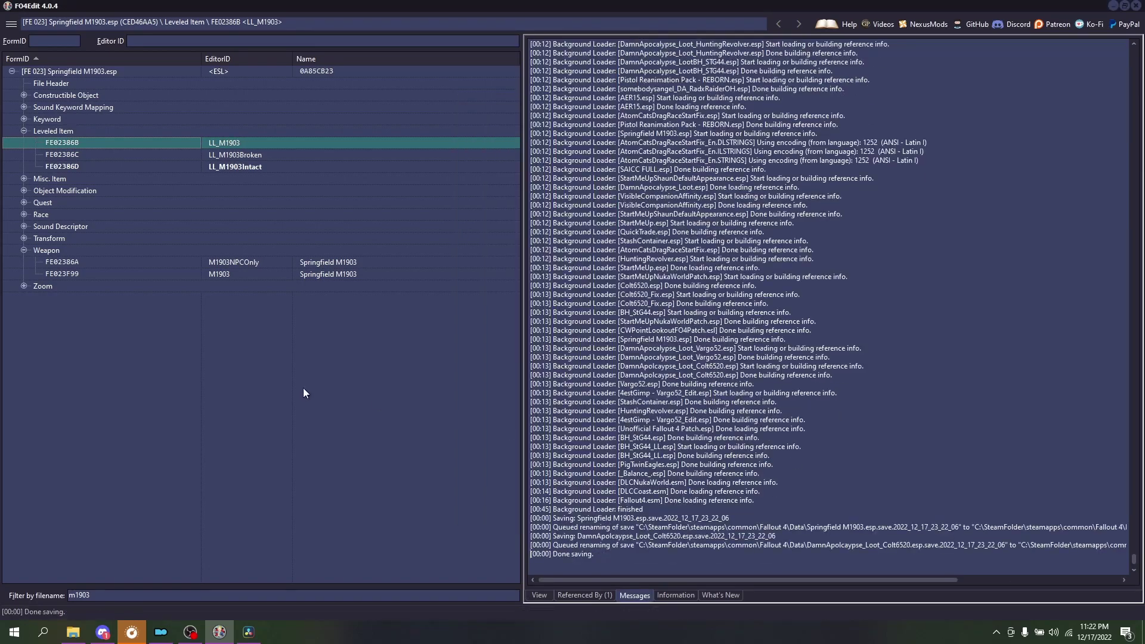
left_click(1136, 6)
- Switch to Mod Organizer
left_click(190, 631)
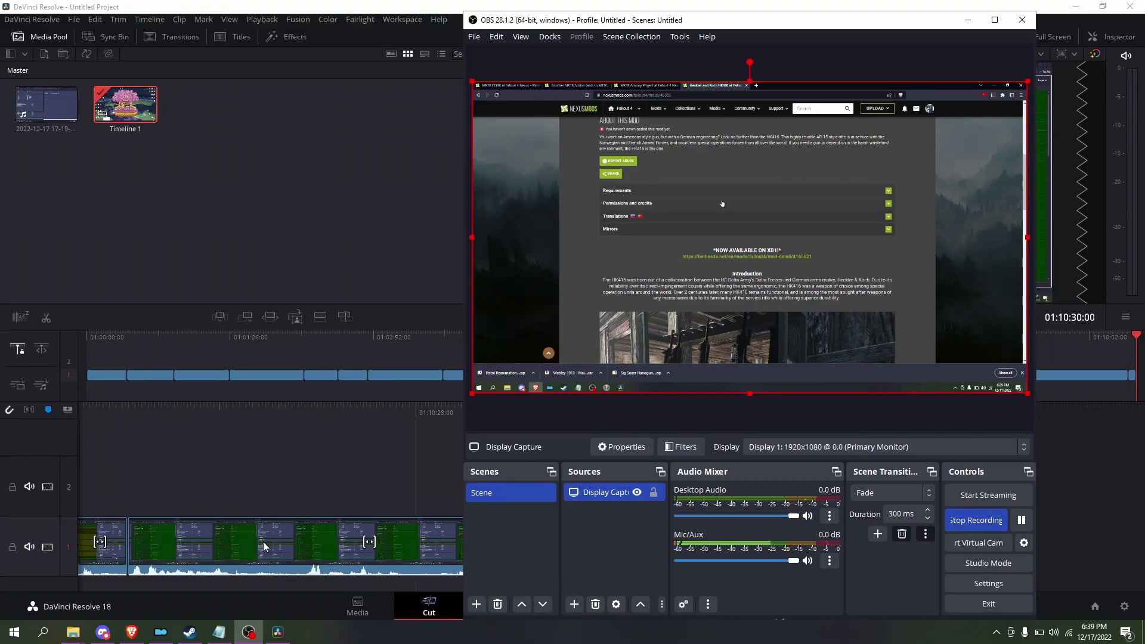
left_click(435, 6)
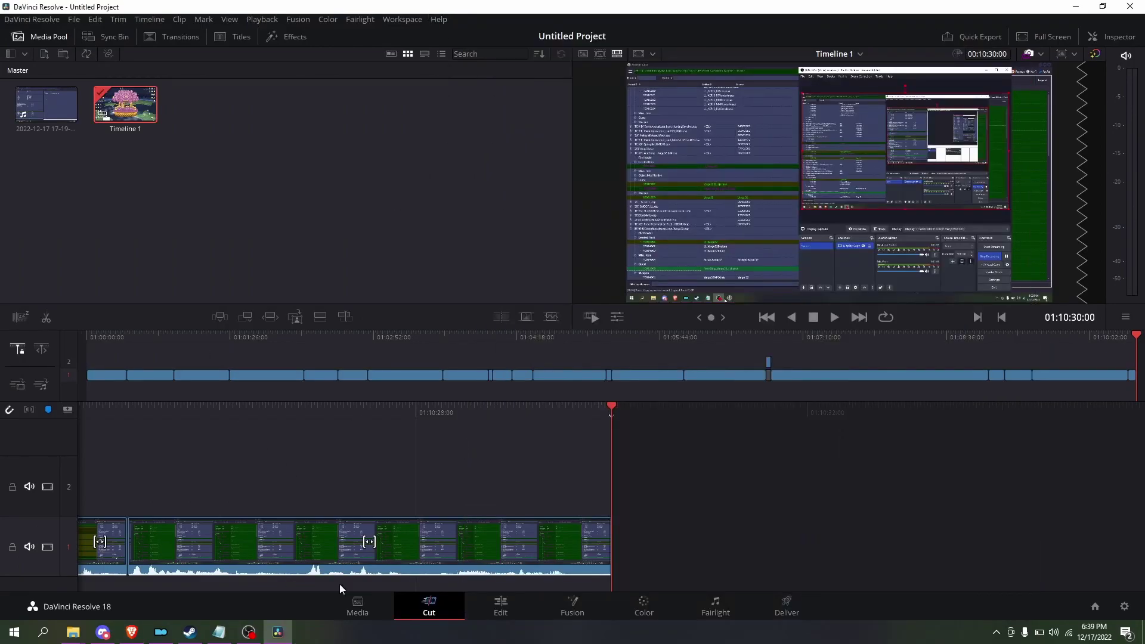
left_click(132, 632)
left_click(171, 633)
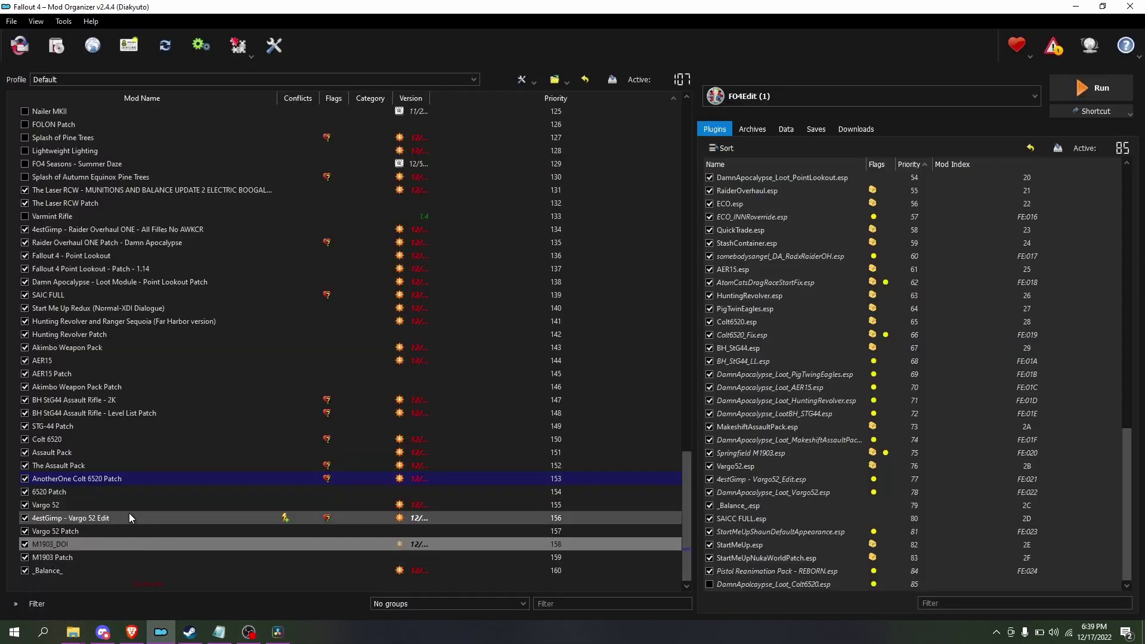
right_click(91, 534)
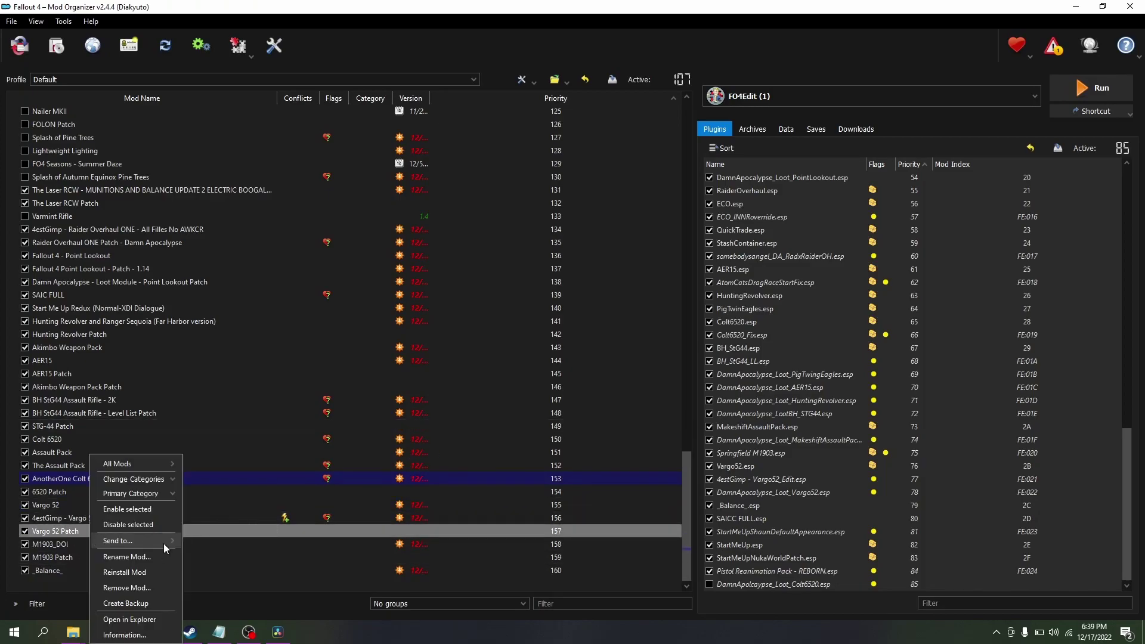
left_click(567, 81)
left_click(510, 80)
left_click(510, 80)
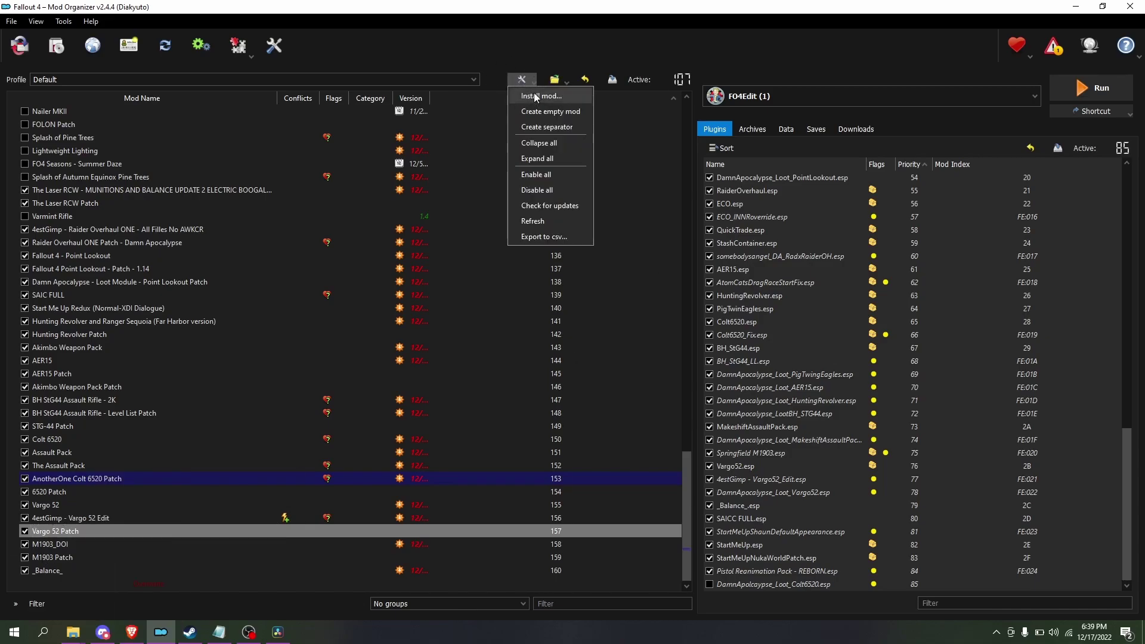
left_click(566, 112)
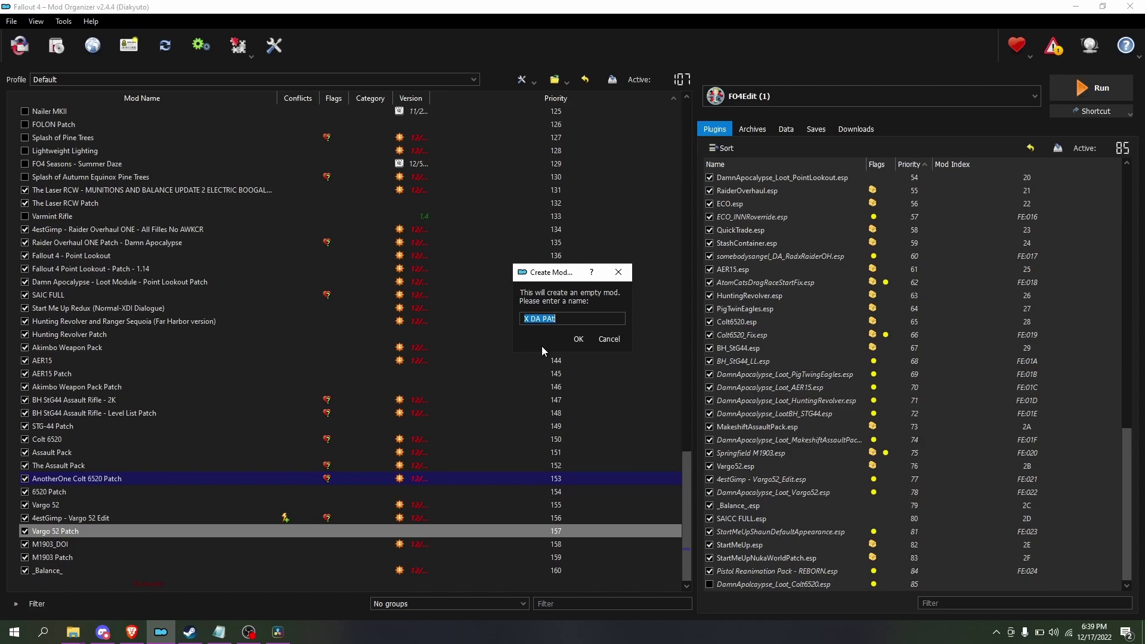
left_click(608, 339)
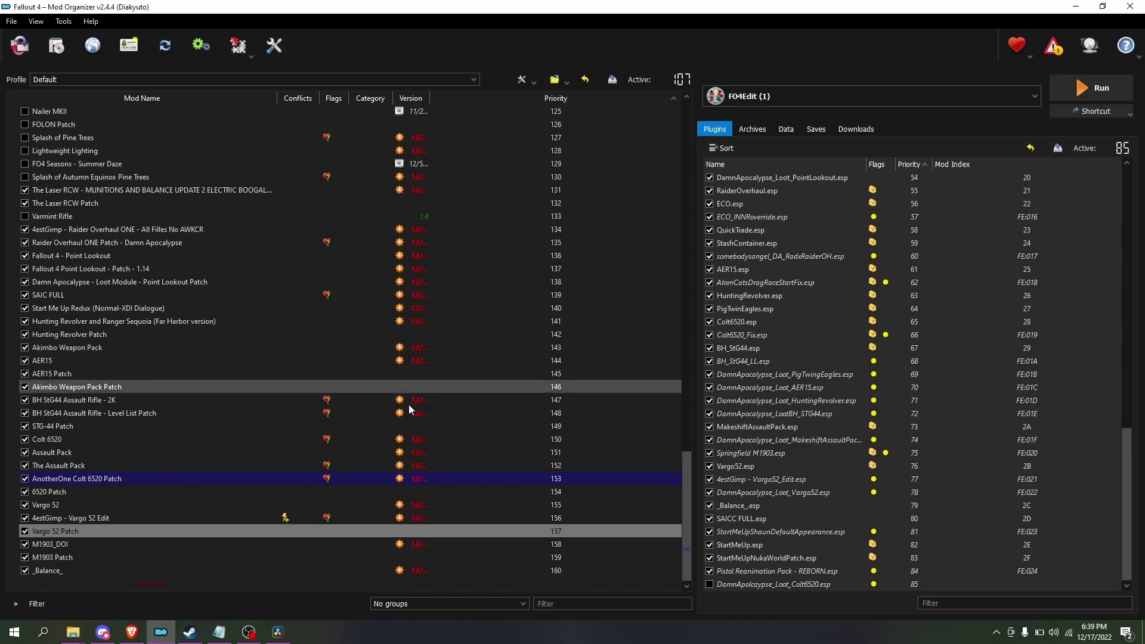
- Open the Vargo 52 Patch mod's folder in File Explorer and create a Meshes folder in it
right_click(79, 531)
left_click(167, 513)
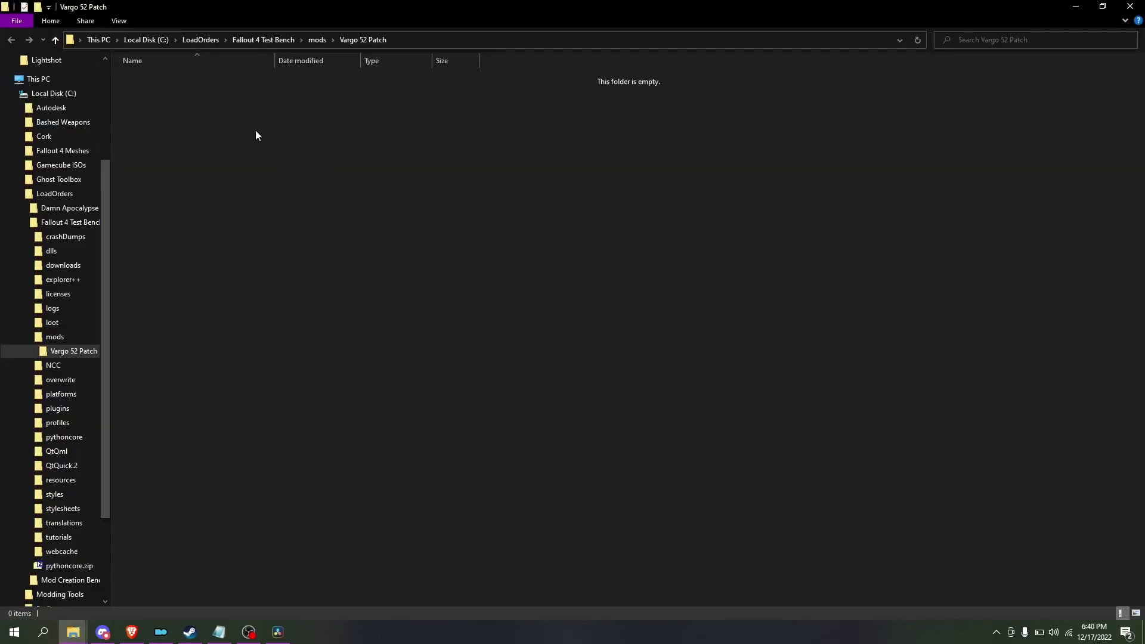
right_click(237, 119)
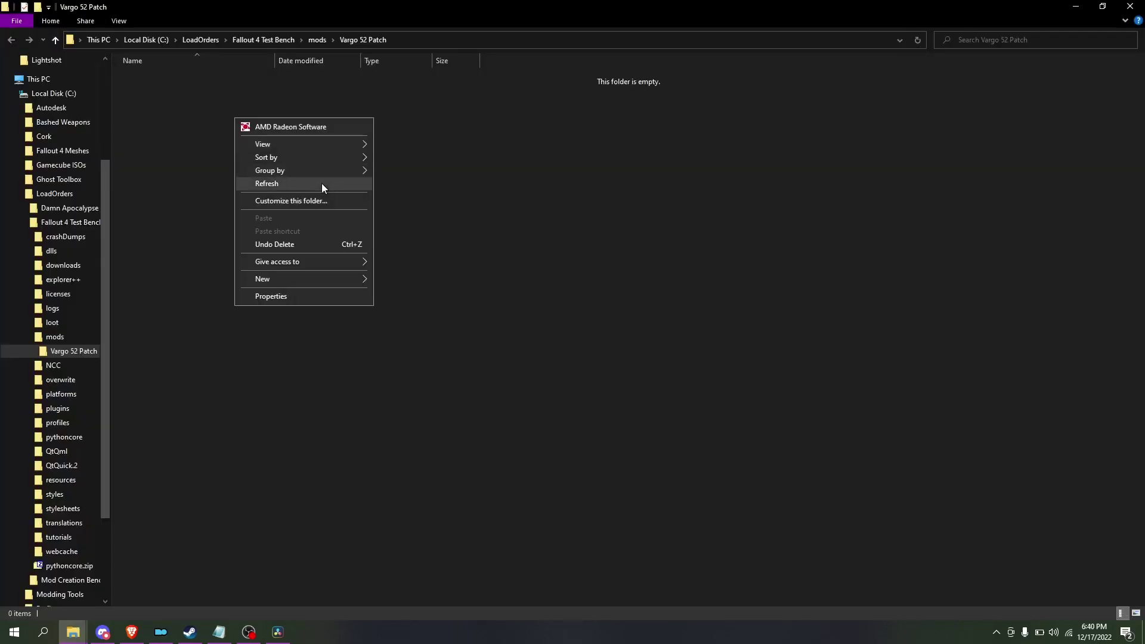
mouse_move(292, 280)
left_click(457, 280)
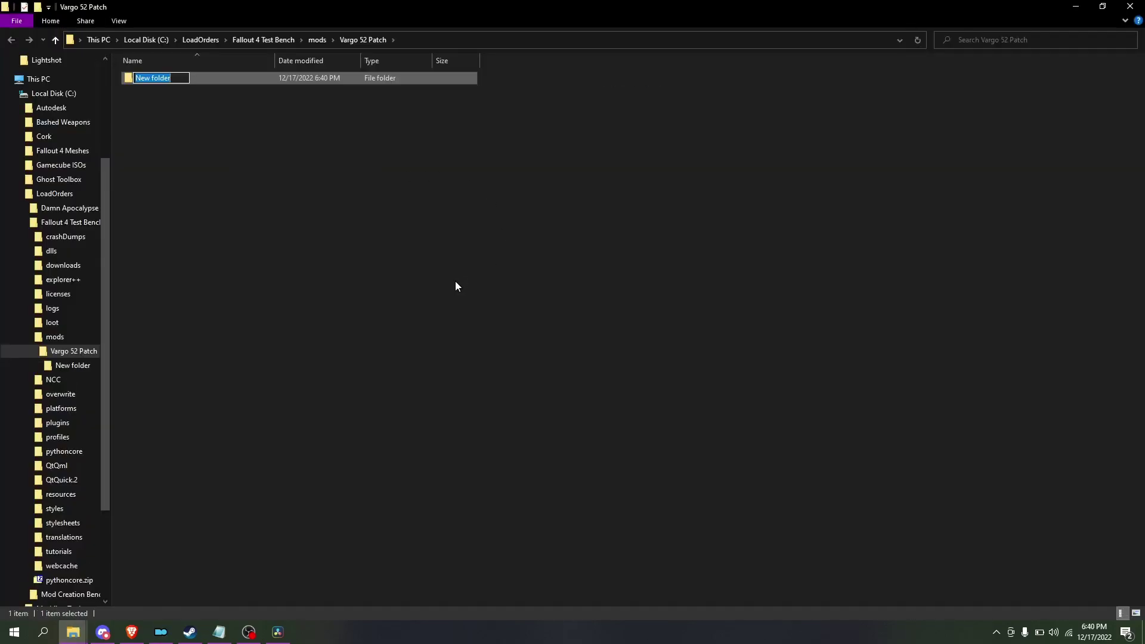
type("Meshes")
key("Return")
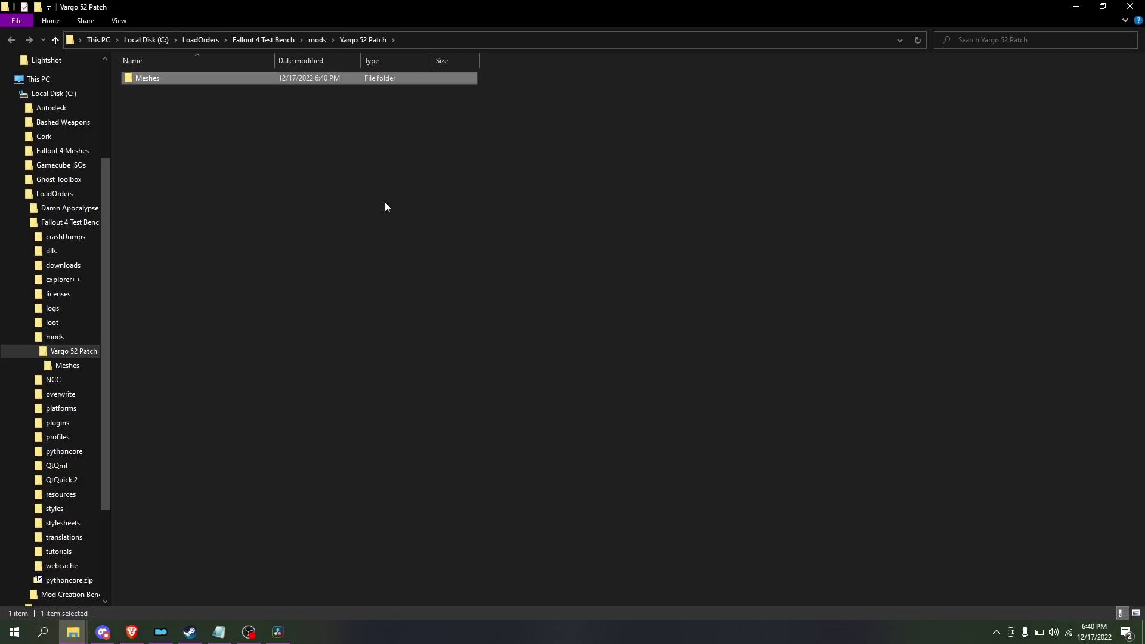
- Create a Props folder inside the Meshes folder
double_click(205, 78)
right_click(364, 246)
mouse_move(474, 406)
left_click(567, 403)
type("Props")
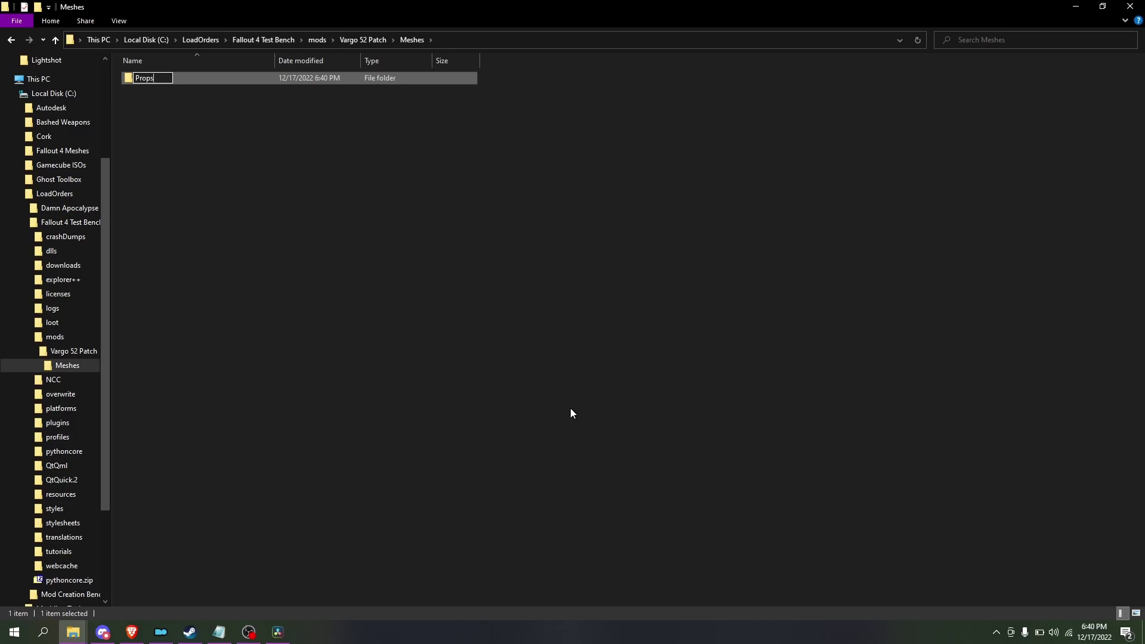
key("Return")
- Create a ScrapGuns folder inside the Props folder
double_click(173, 76)
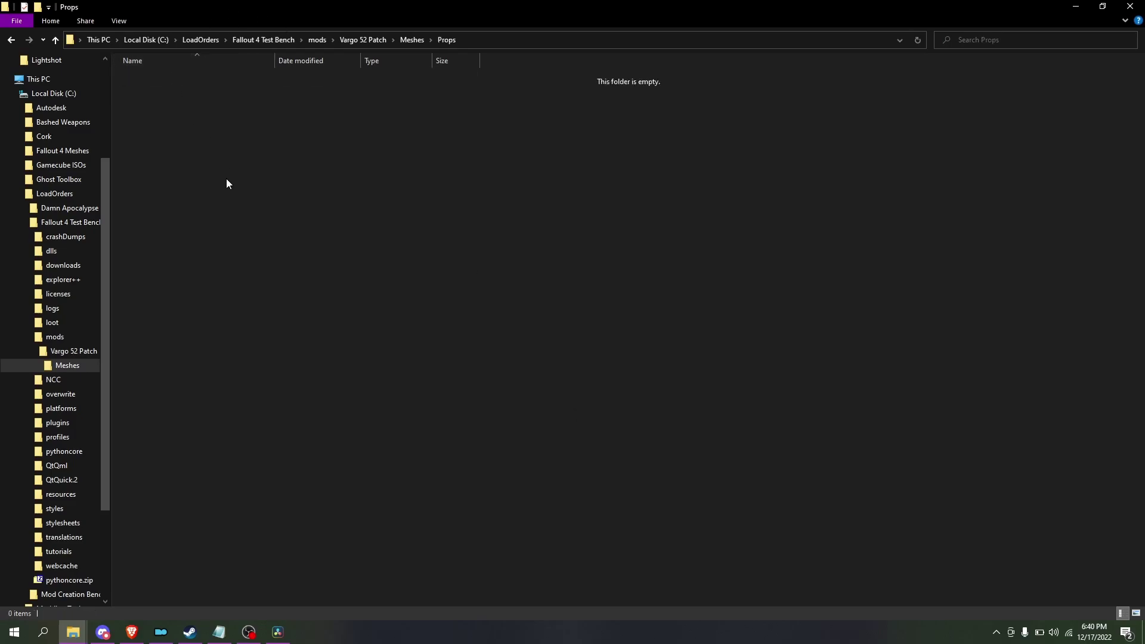
right_click(227, 184)
mouse_move(303, 338)
left_click(382, 338)
type("ScrapGuns")
key("Return")
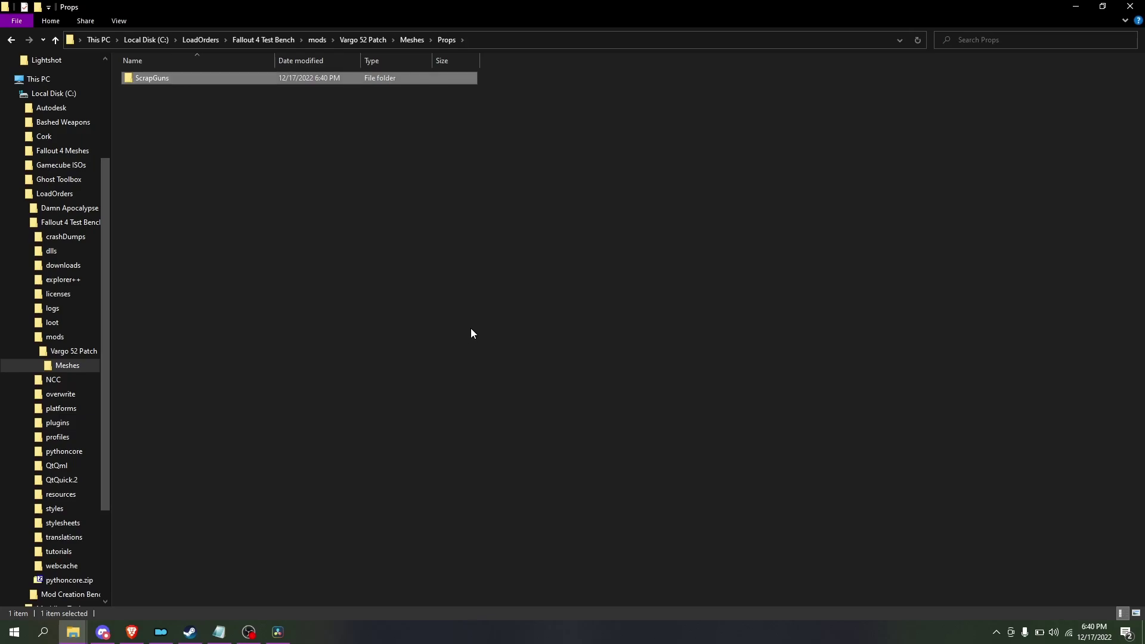
- Create a Cadavver folder inside the ScrapGuns folder
double_click(208, 77)
right_click(326, 202)
mouse_move(427, 363)
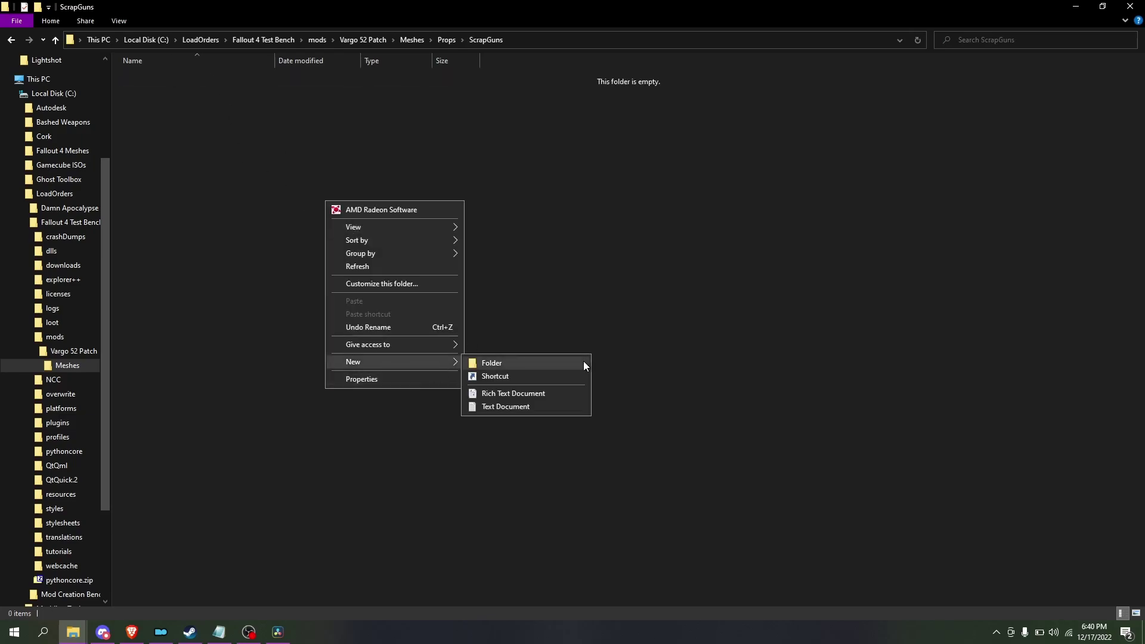
left_click(585, 362)
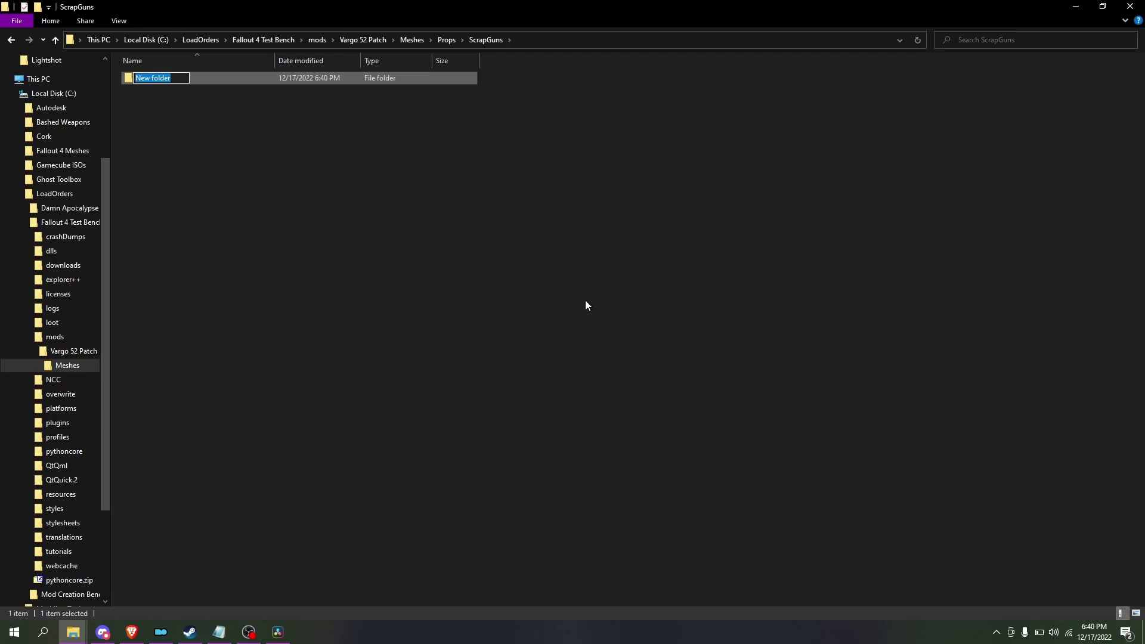
type("Cadavver")
key("Return")
- Open the Cadavver folder and, in a second File Explorer window, search C:\Bashed Weapons for "vargo"
double_click(232, 76)
right_click(316, 210)
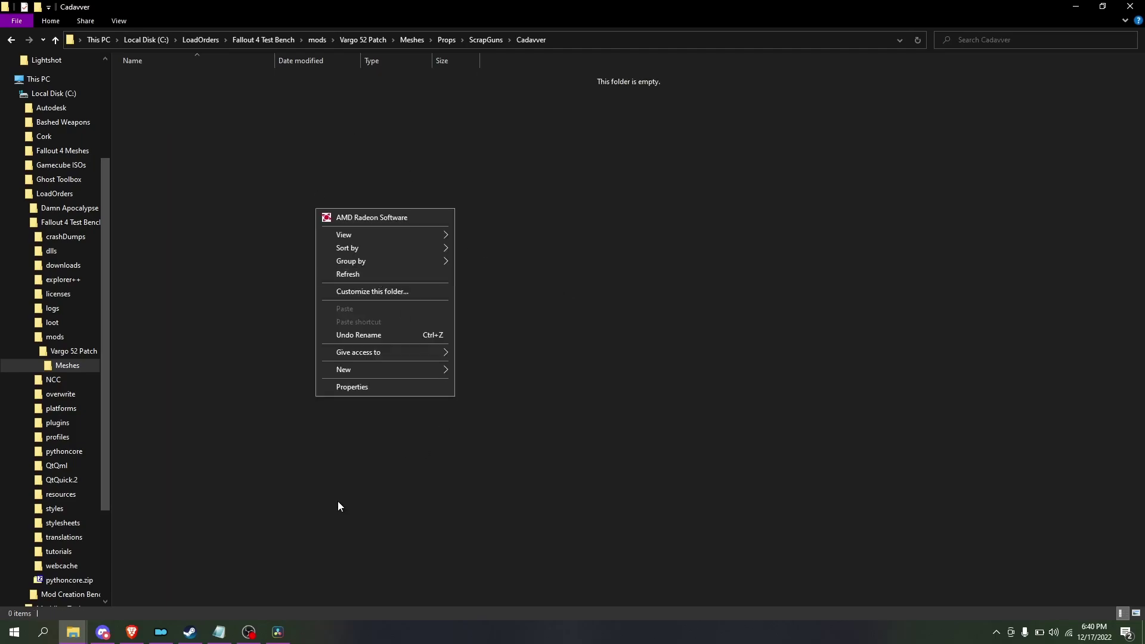
left_click(77, 638)
left_click(34, 584)
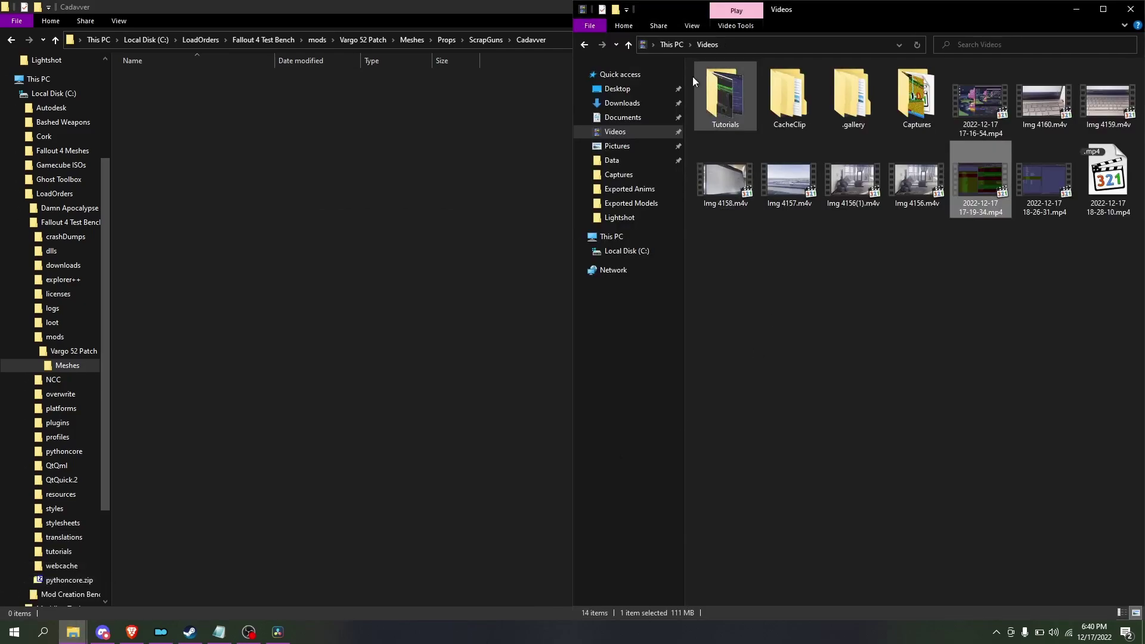
left_click(626, 251)
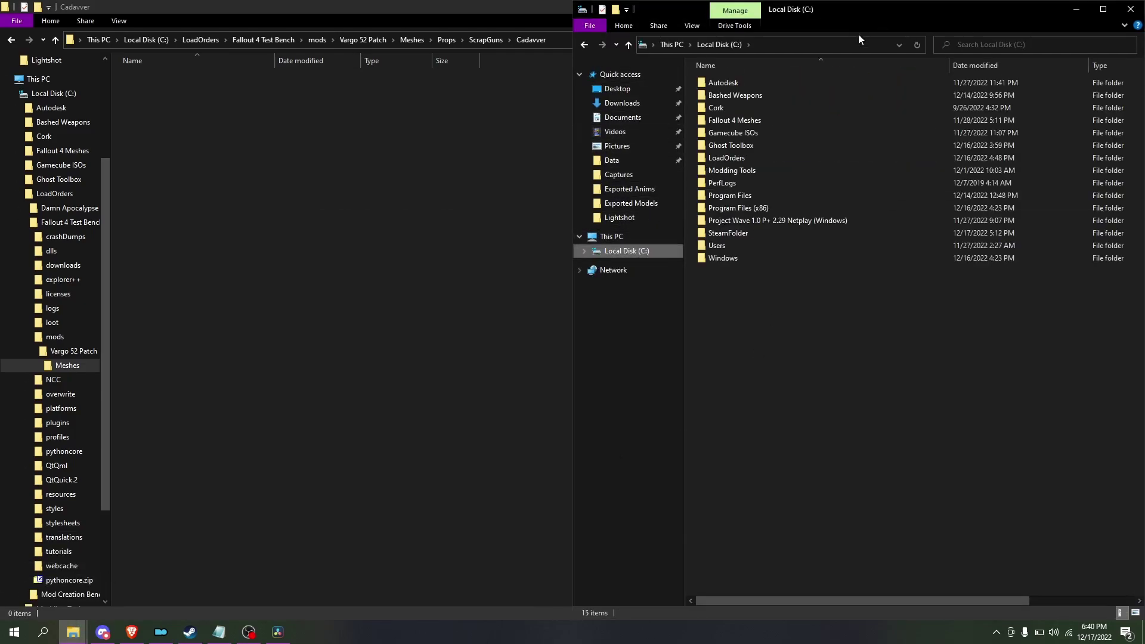
left_click(770, 95)
double_click(770, 94)
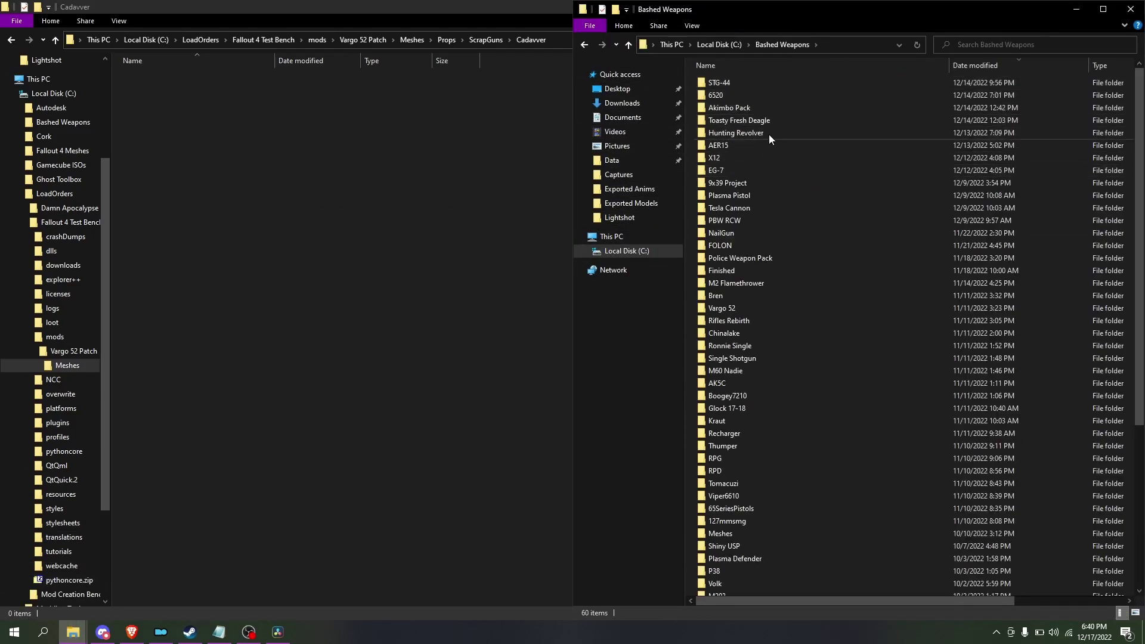
left_click(1027, 43)
type("vargo")
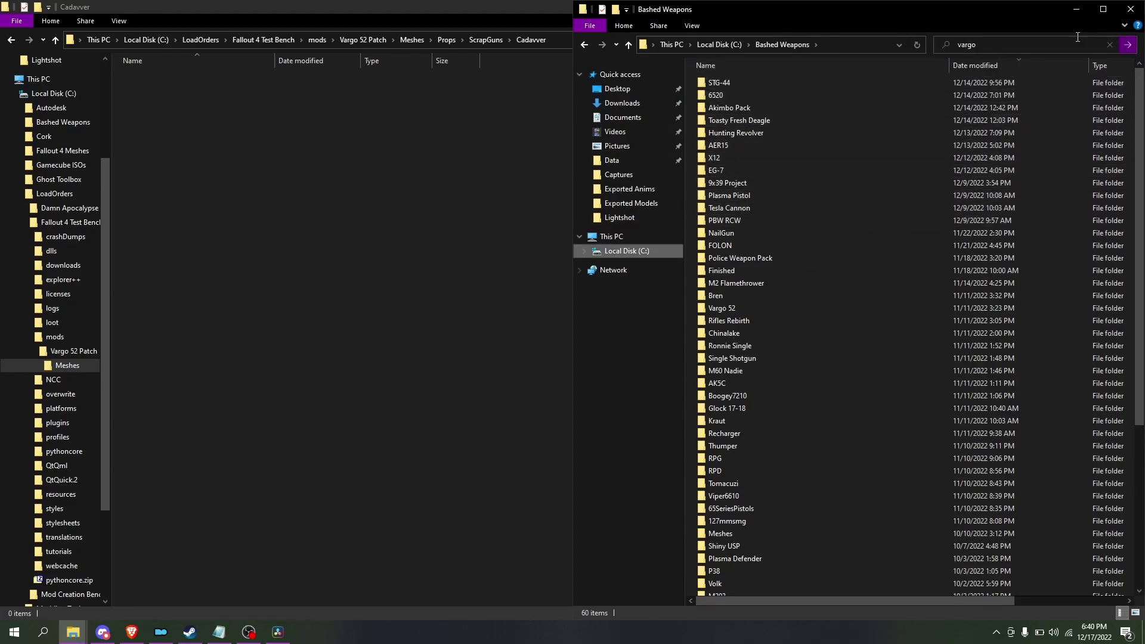
- Place the Scrap_Vargo52.nif mesh from the search results in the Cadavver folder and close both File Explorer windows
left_click_drag(834, 105, 553, 209)
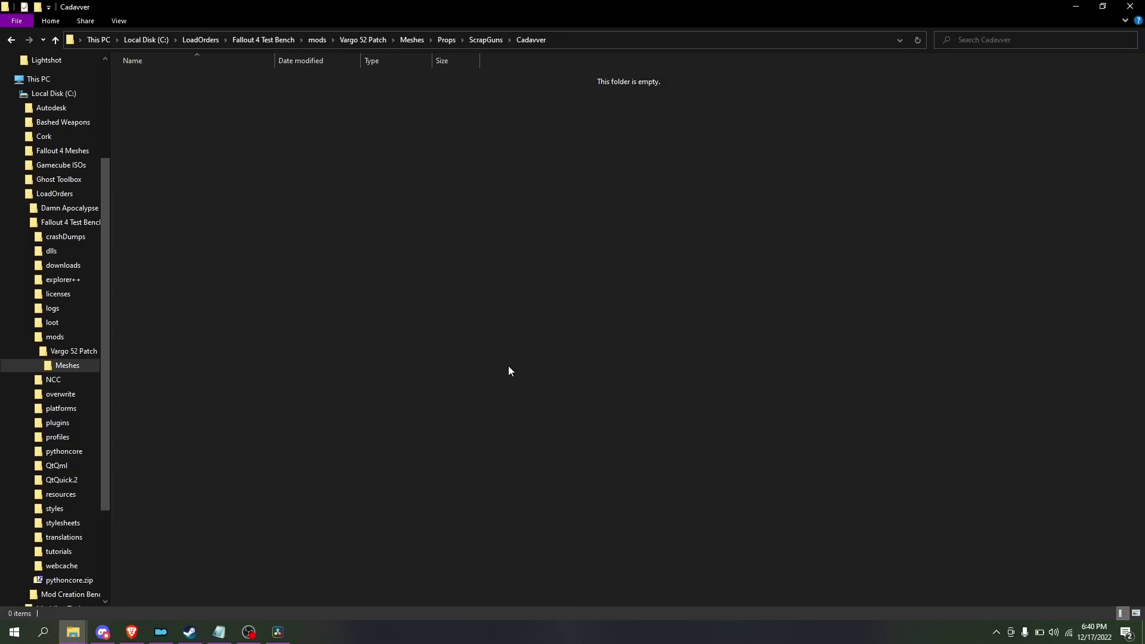
left_click(1130, 6)
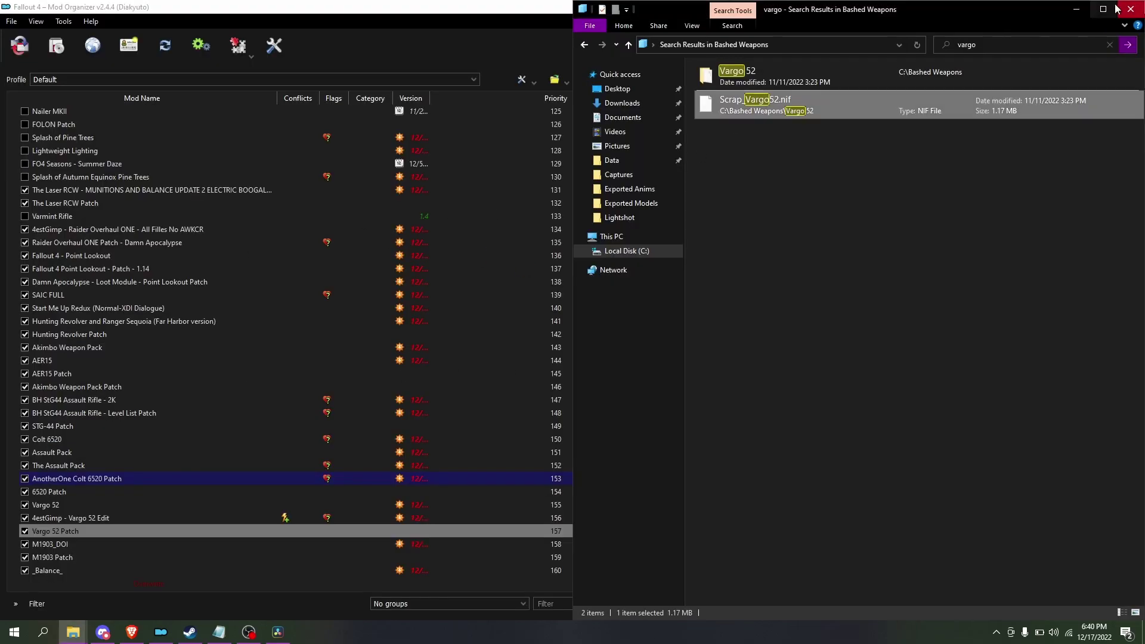
left_click(1139, 5)
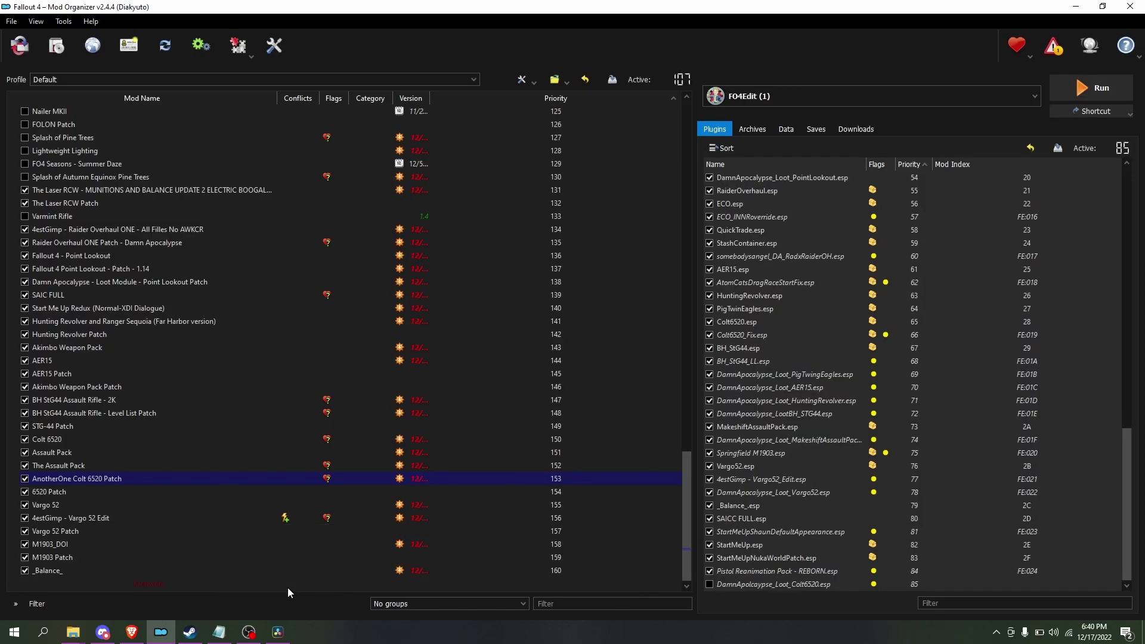
right_click(155, 583)
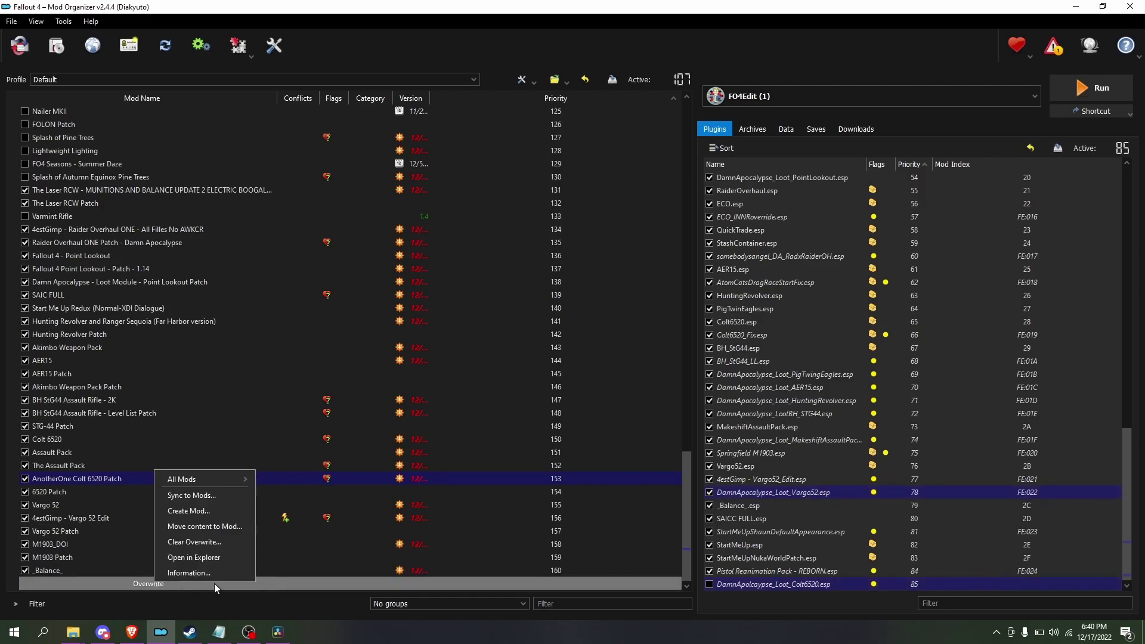
left_click(227, 552)
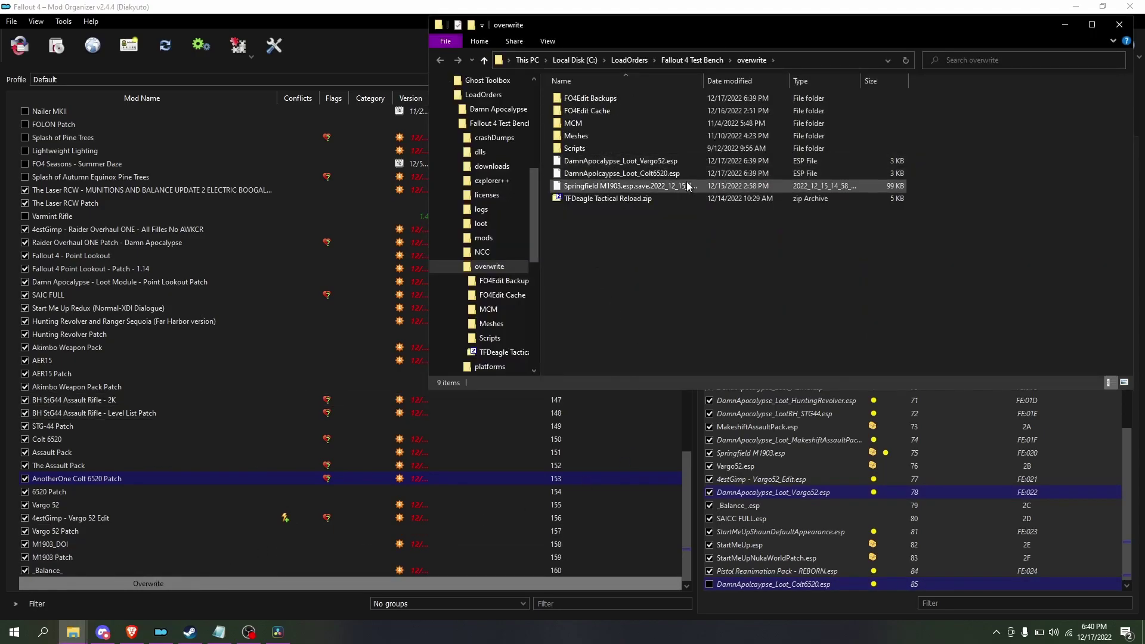
left_click(709, 186)
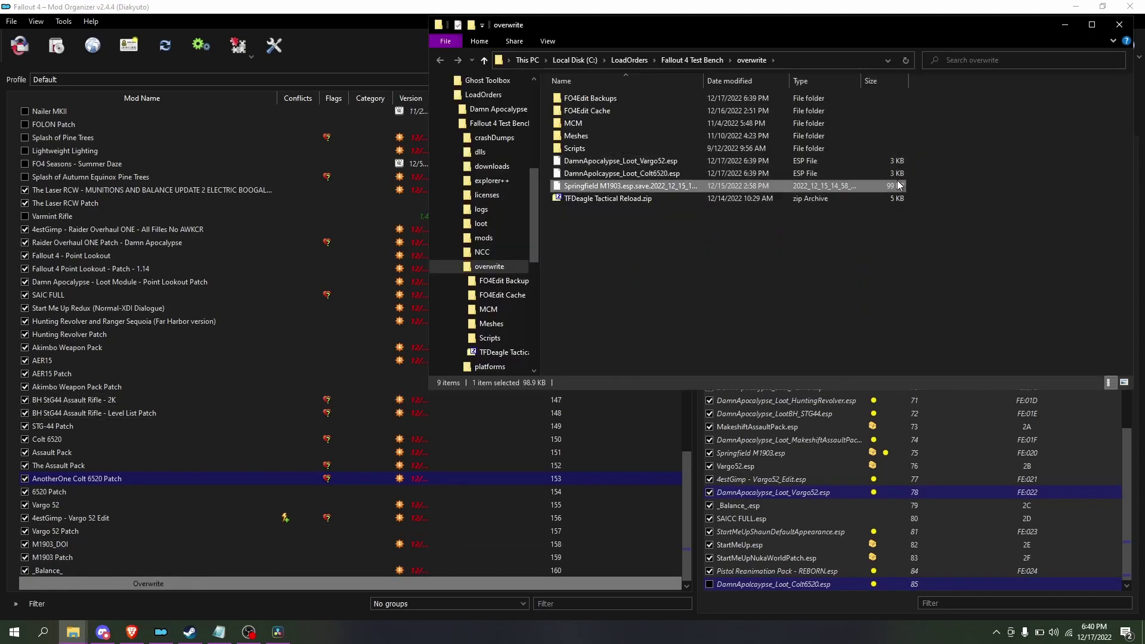
left_click(722, 161)
left_click(1118, 25)
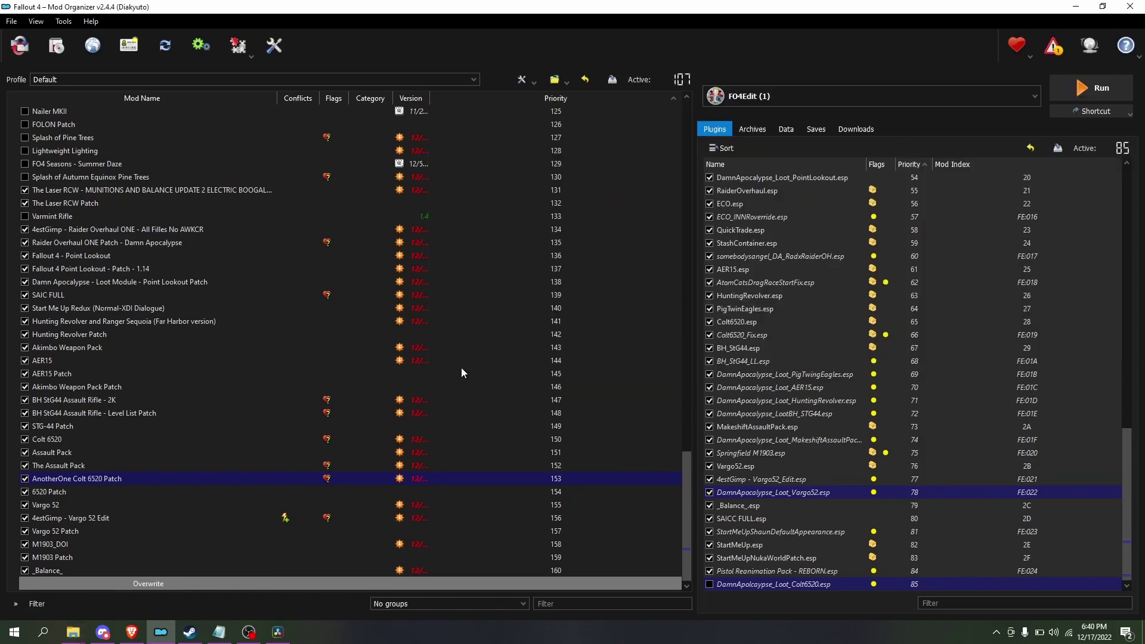
right_click(88, 518)
left_click(69, 530)
right_click(90, 570)
- Move DamnApocalypse_Loot_Vargo52.esp from the Overwrite folder into the Vargo 52 Patch mod's folder
left_click(167, 584)
right_click(166, 584)
left_click(229, 571)
right_click(652, 164)
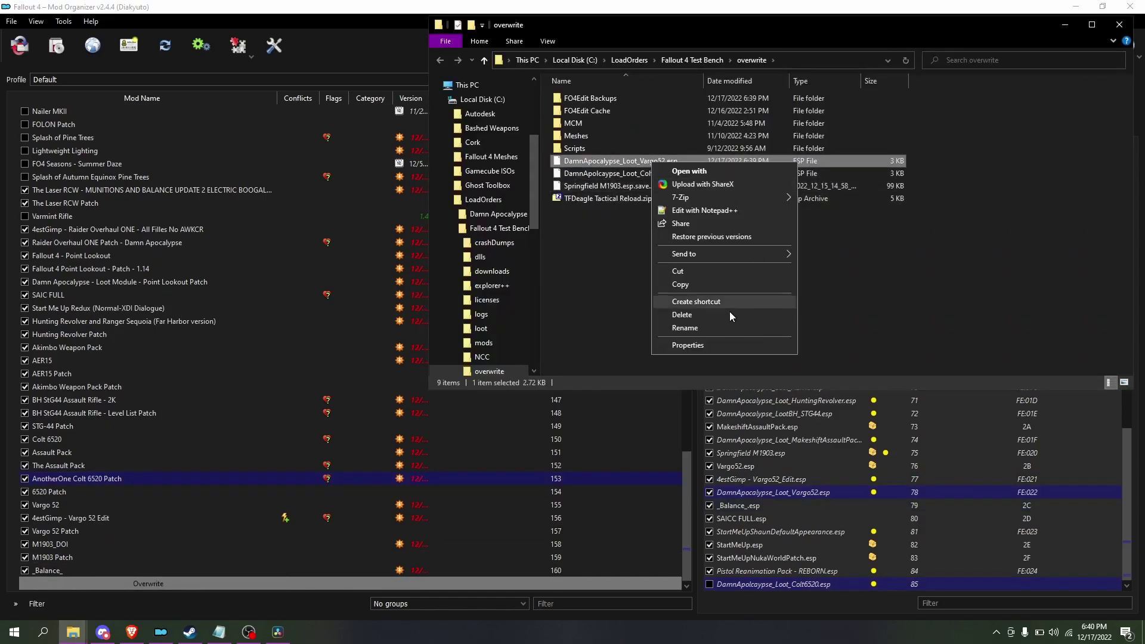
left_click(680, 270)
left_click(261, 349)
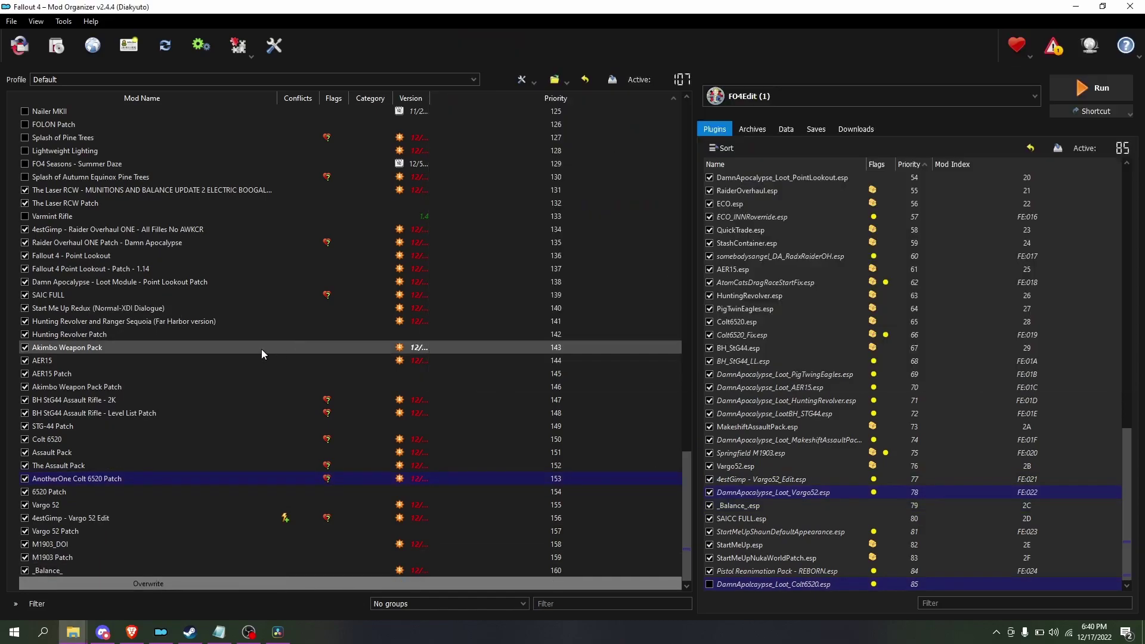
left_click(89, 476)
right_click(89, 527)
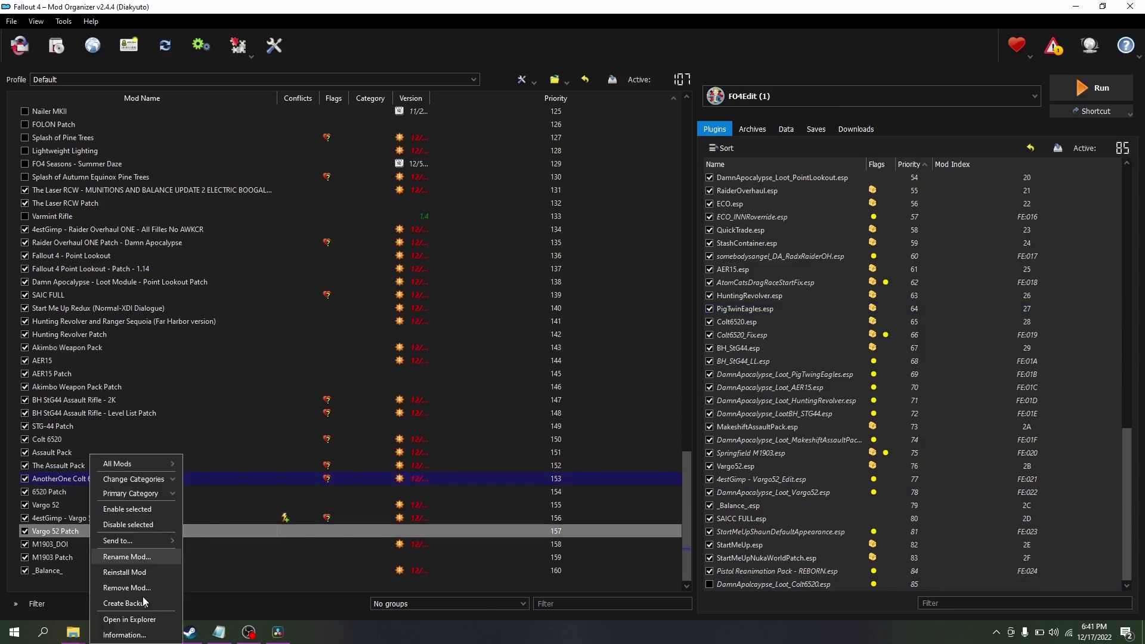
left_click(119, 618)
key("ctrl+v")
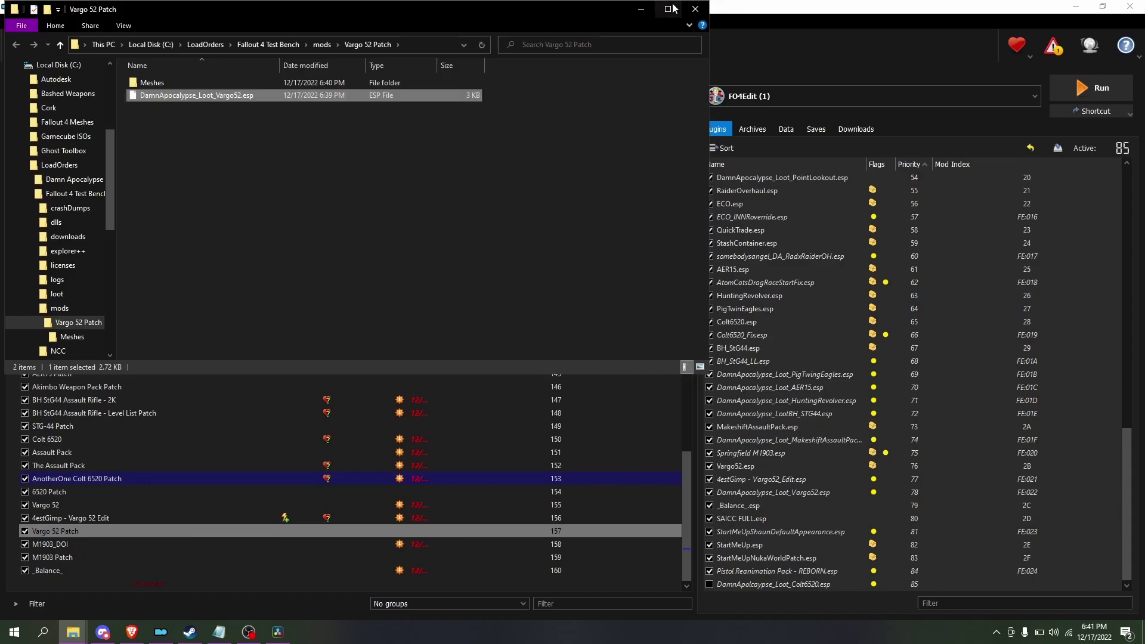
left_click(695, 7)
- Move DamnApolcaypse_Loot_Colt6520.esp from the Overwrite folder into the 6520 Patch mod's folder
mouse_move(75, 634)
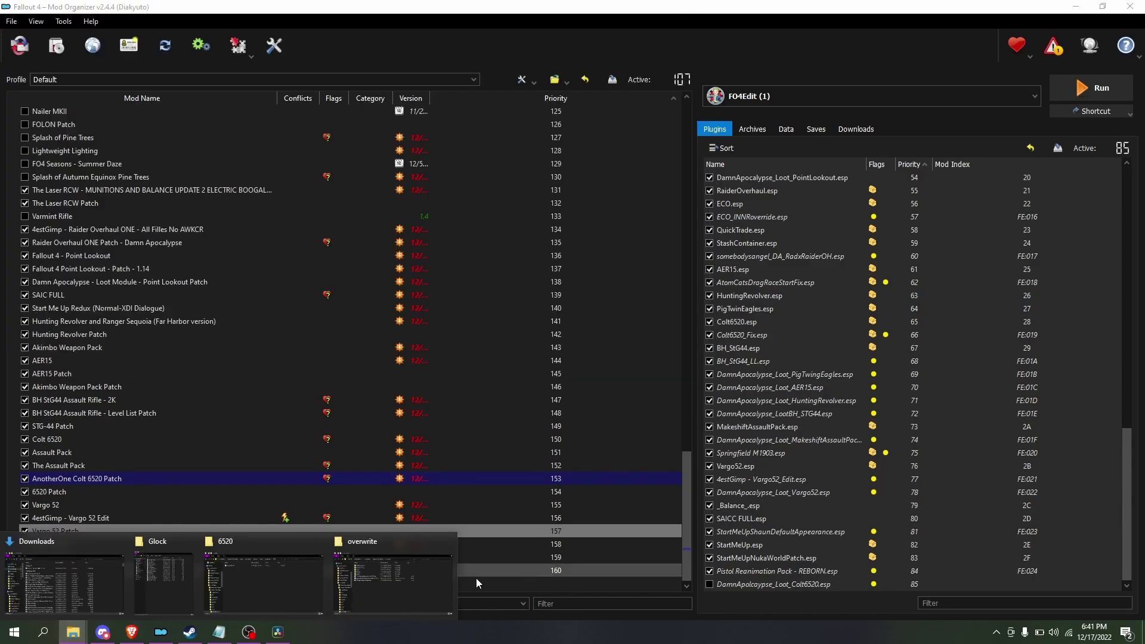
left_click(626, 584)
right_click(618, 163)
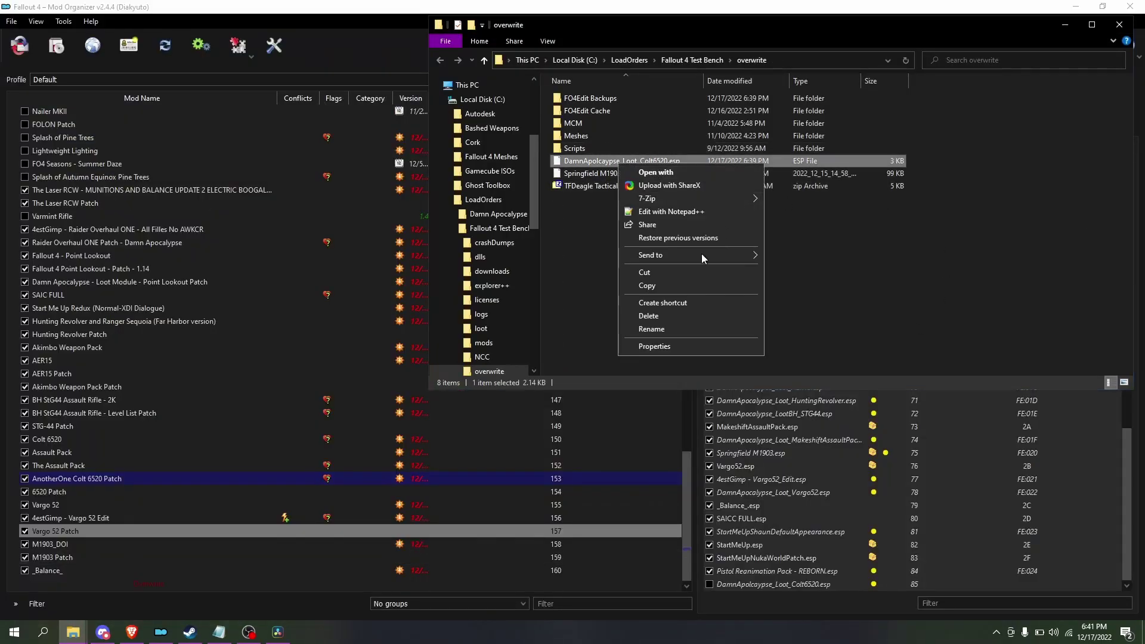
left_click(664, 272)
left_click(217, 506)
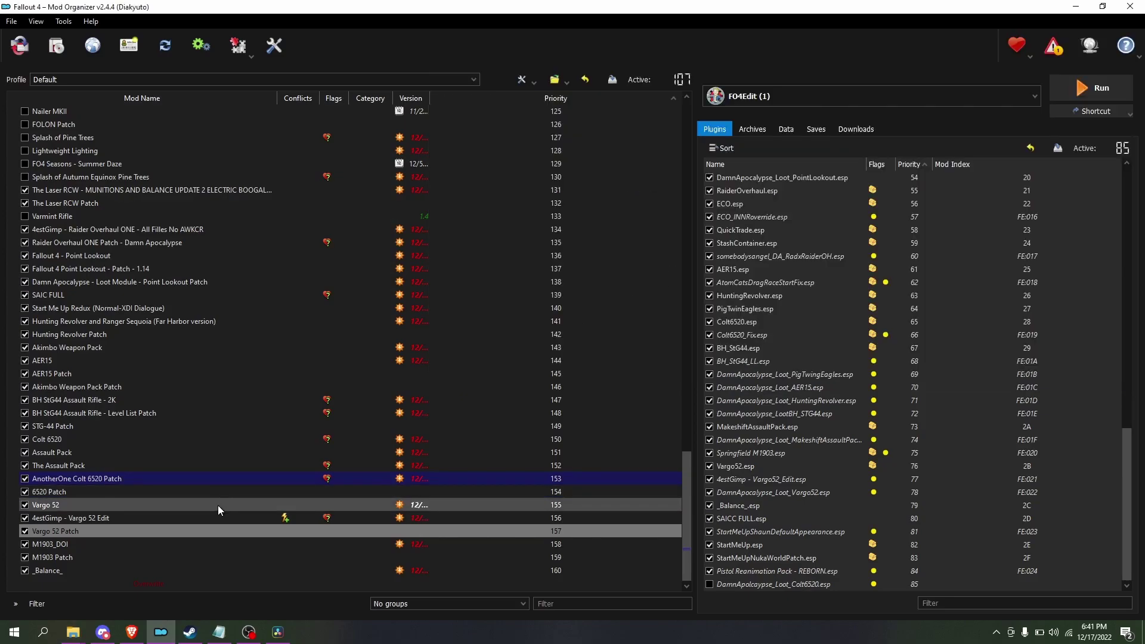
left_click(124, 492)
right_click(127, 489)
left_click(198, 473)
key("ctrl+v")
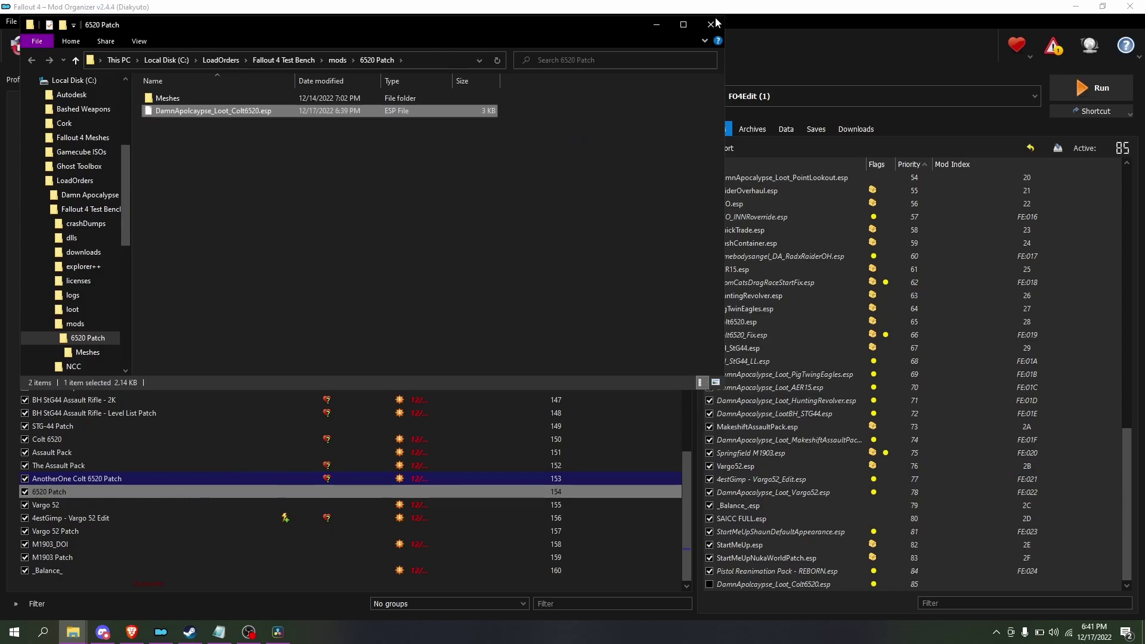
left_click(714, 20)
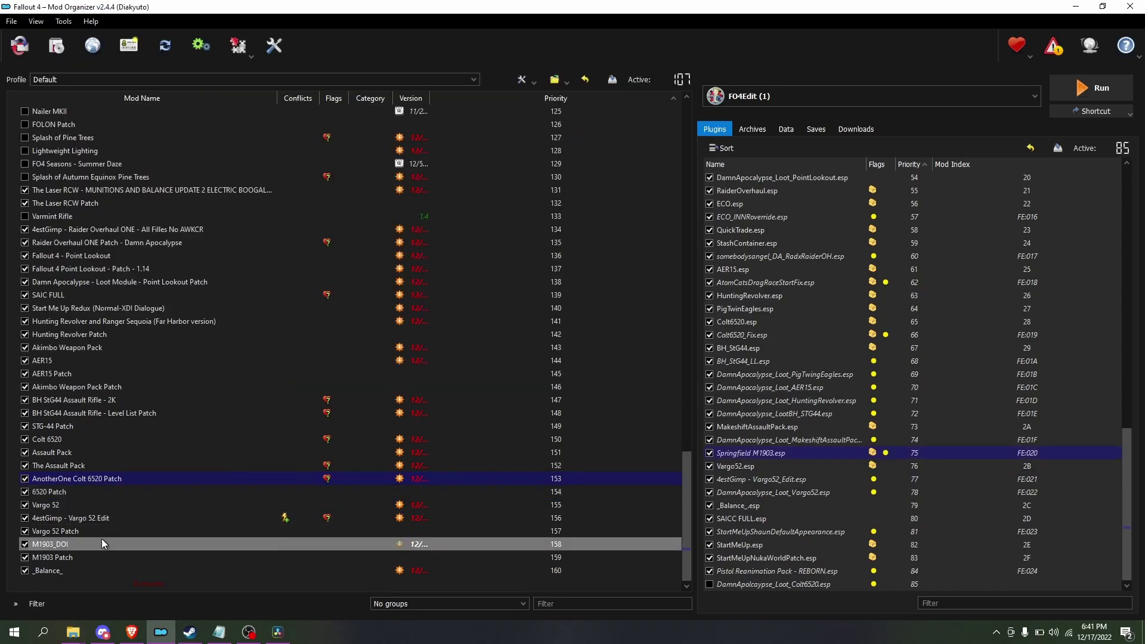
- Check the files in the M1903_DOI mod's folder and close it
right_click(113, 548)
left_click(149, 523)
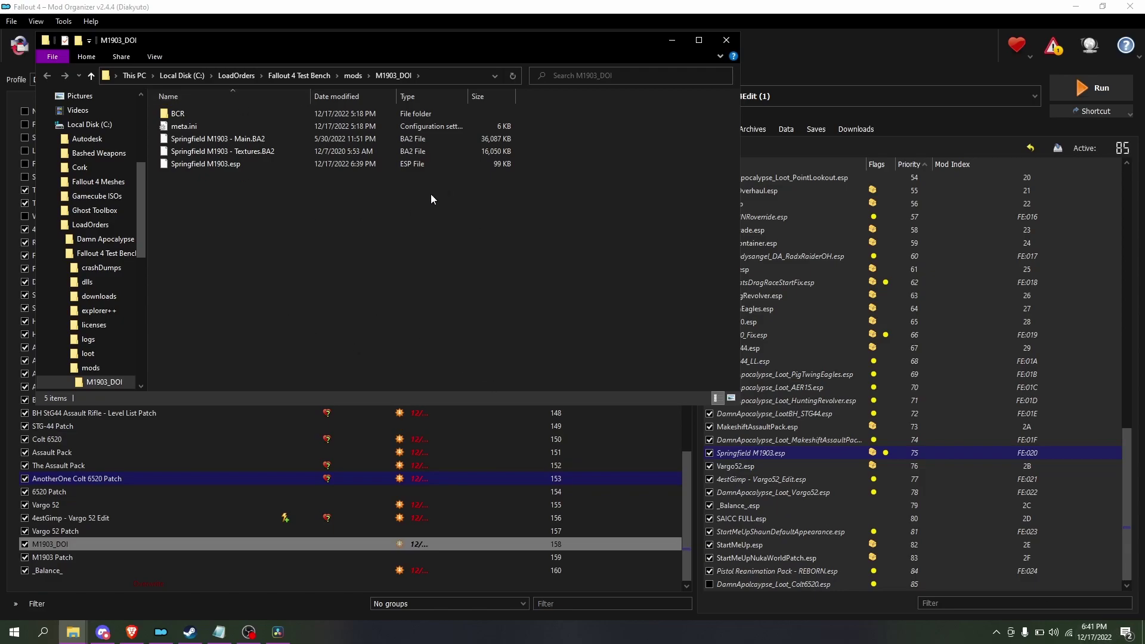
left_click(725, 40)
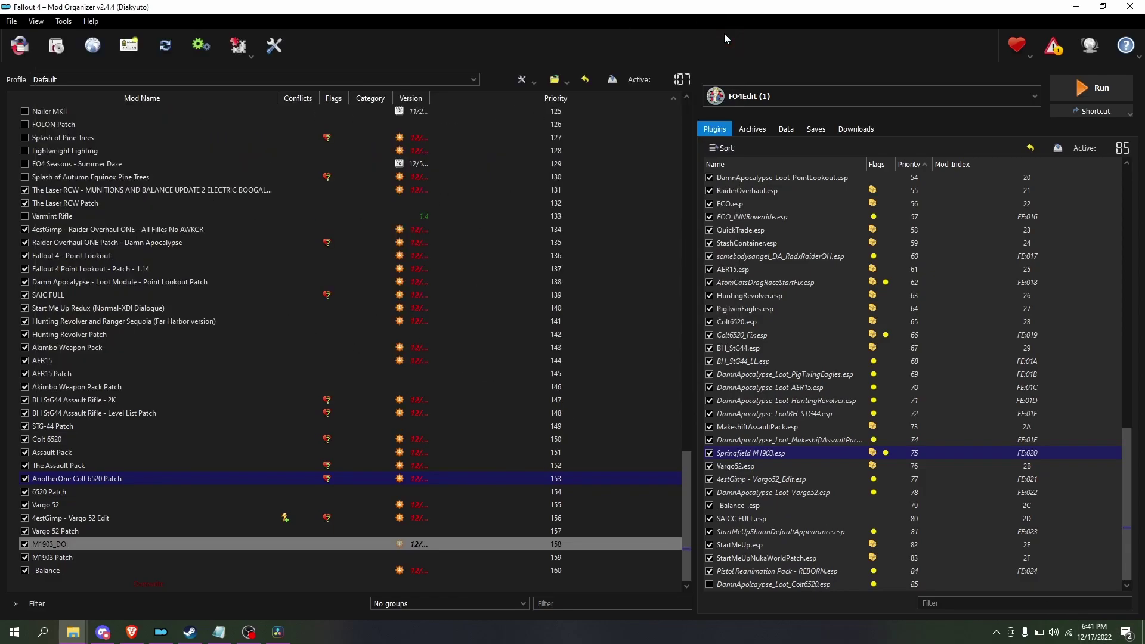
- Enable the DamnApolcaypse_Loot_Colt6520.esp plugin and launch the Creation Kit, declining its administrator elevation request
left_click(710, 584)
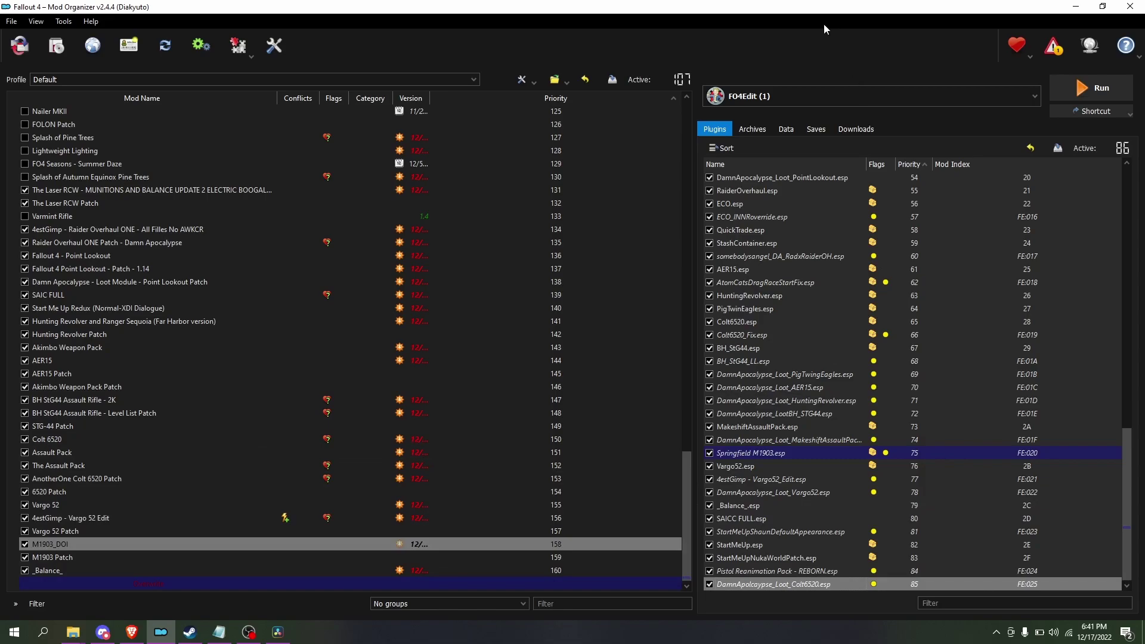
left_click(746, 97)
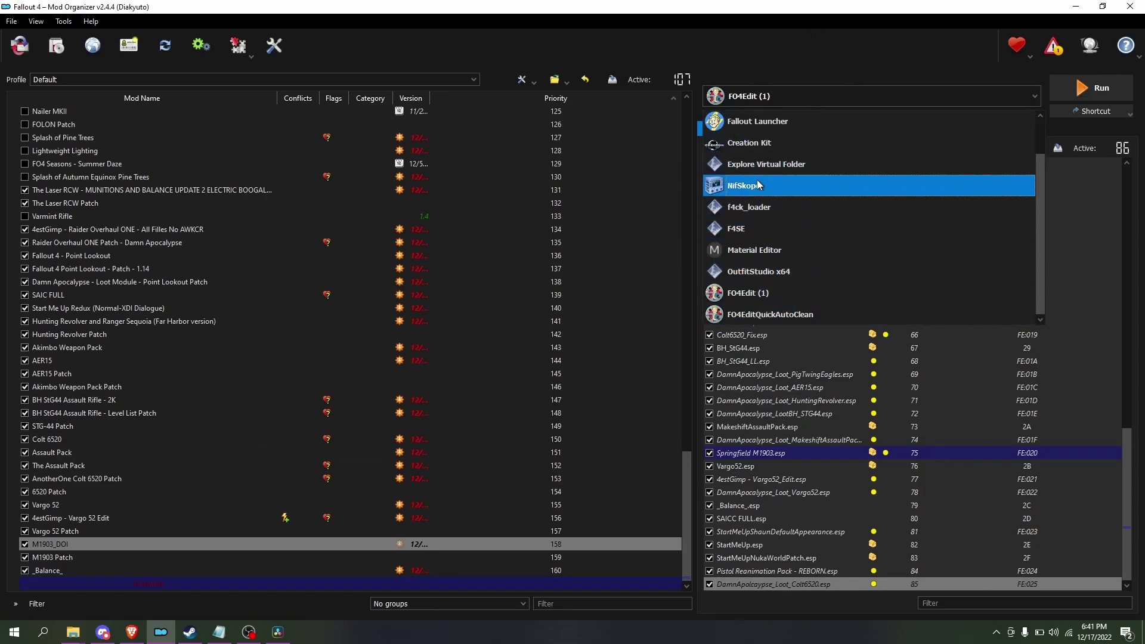
left_click(753, 143)
left_click(1093, 87)
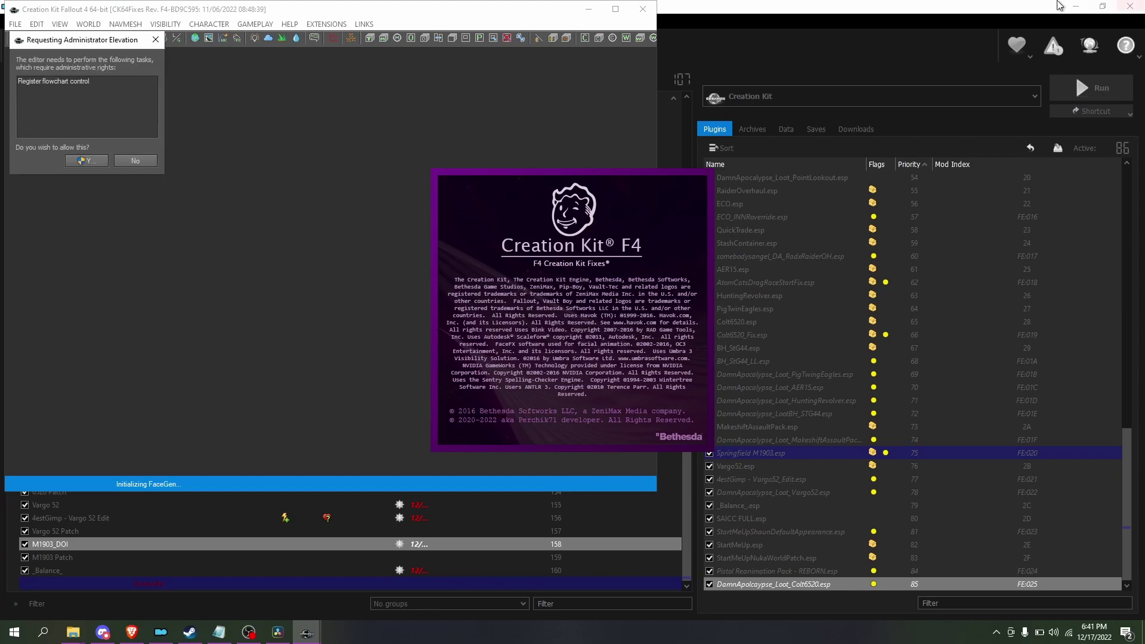
left_click(130, 161)
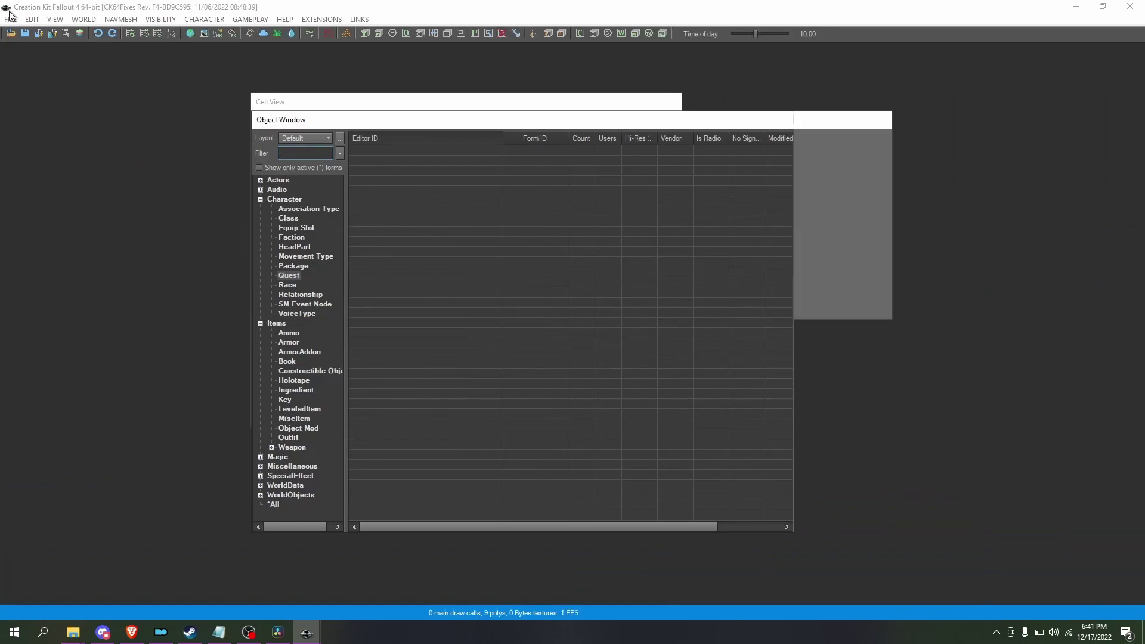
- Load DamnApocalypse_Loot_Vargo52.esp as the active file from the plugin data list
left_click(10, 16)
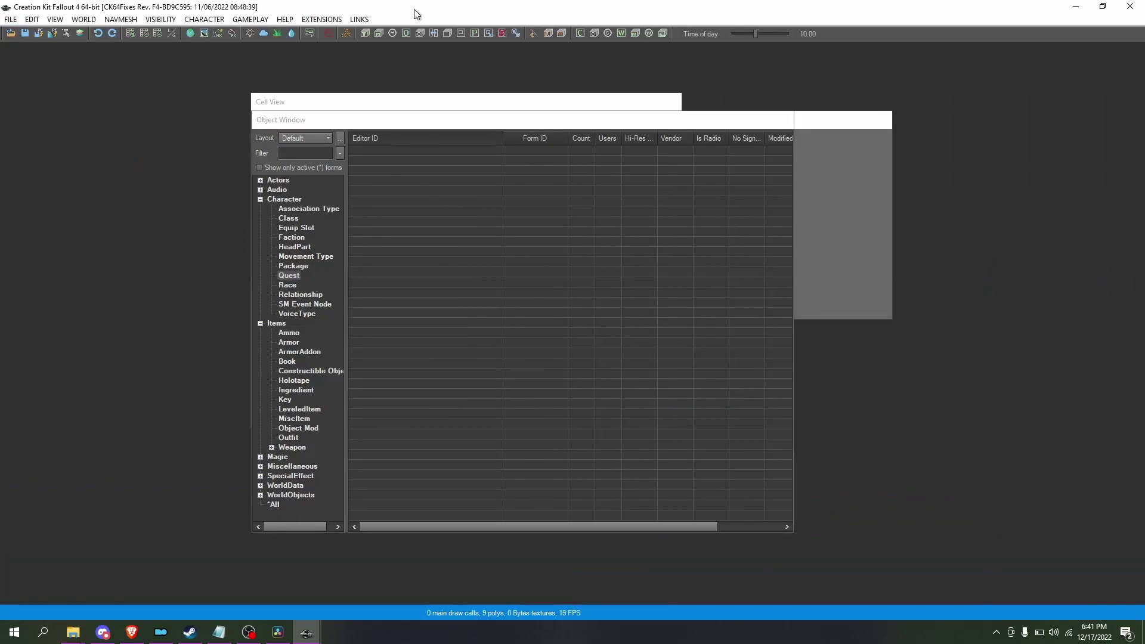
left_click(11, 19)
left_click(20, 33)
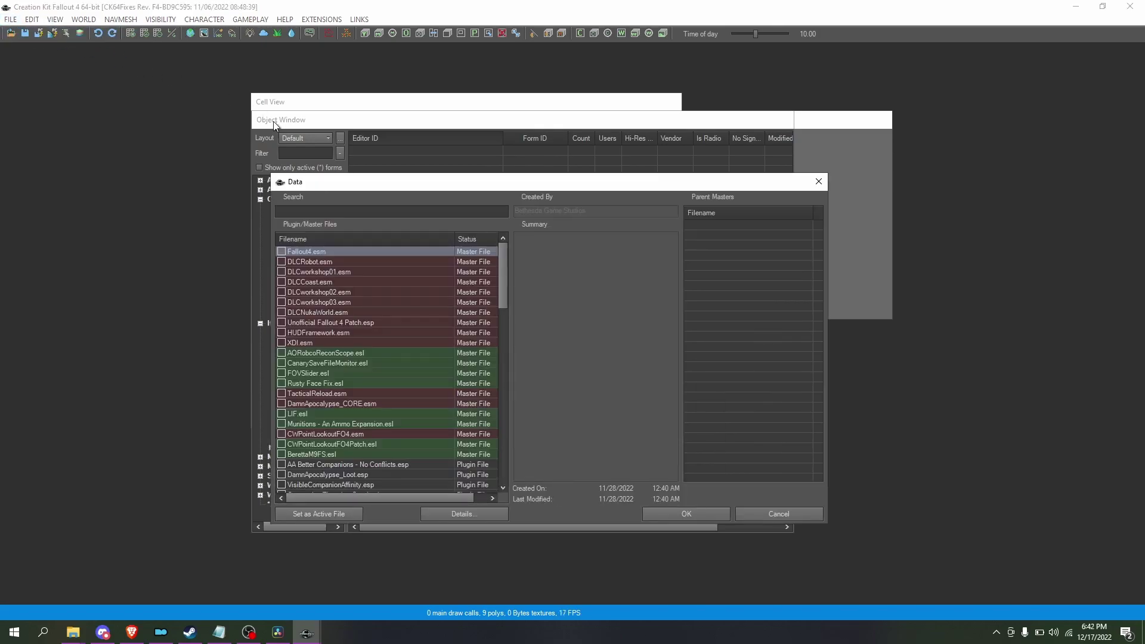
left_click_drag(502, 295, 459, 484)
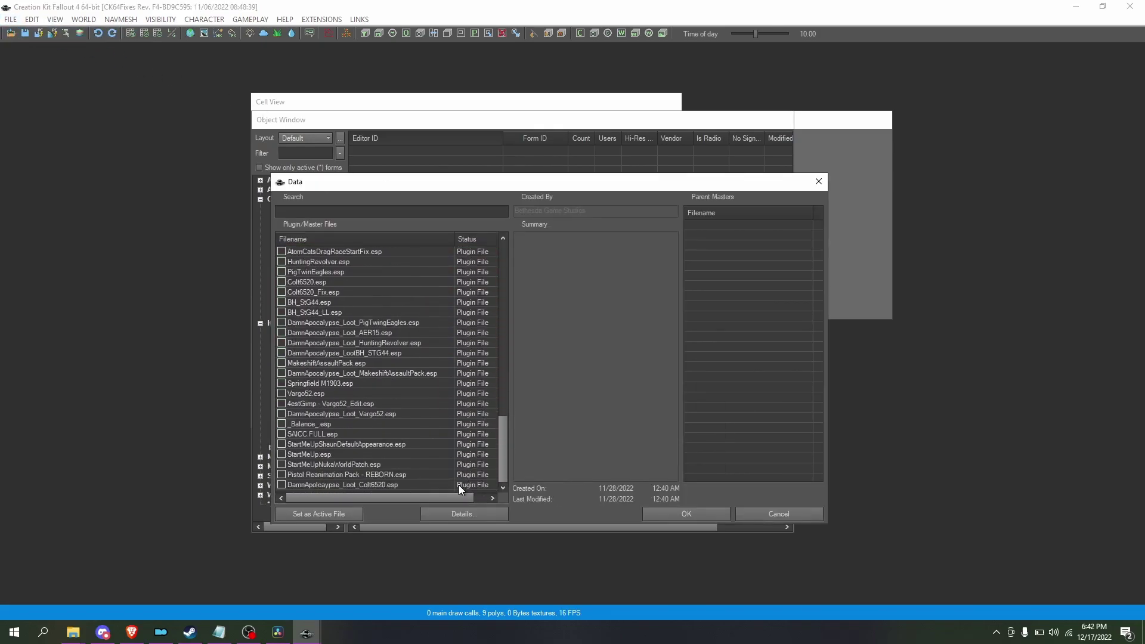
left_click(283, 413)
left_click(322, 514)
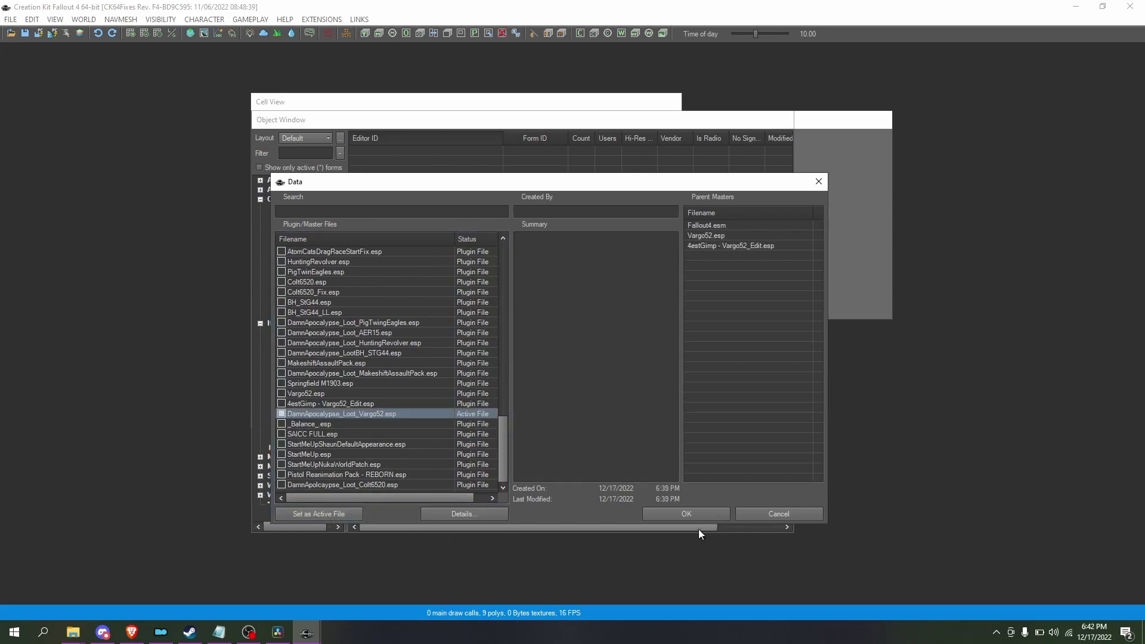
left_click(701, 516)
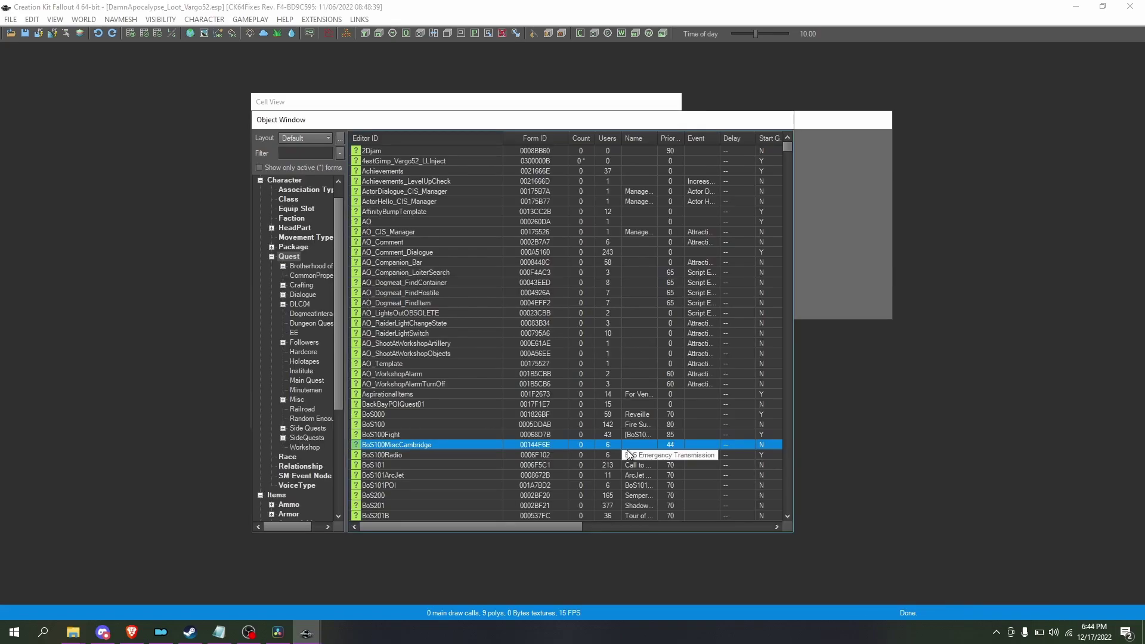
- Show the quest records from the Character category in the object list
left_click(260, 180)
left_click_drag(30, 6, 304, 1)
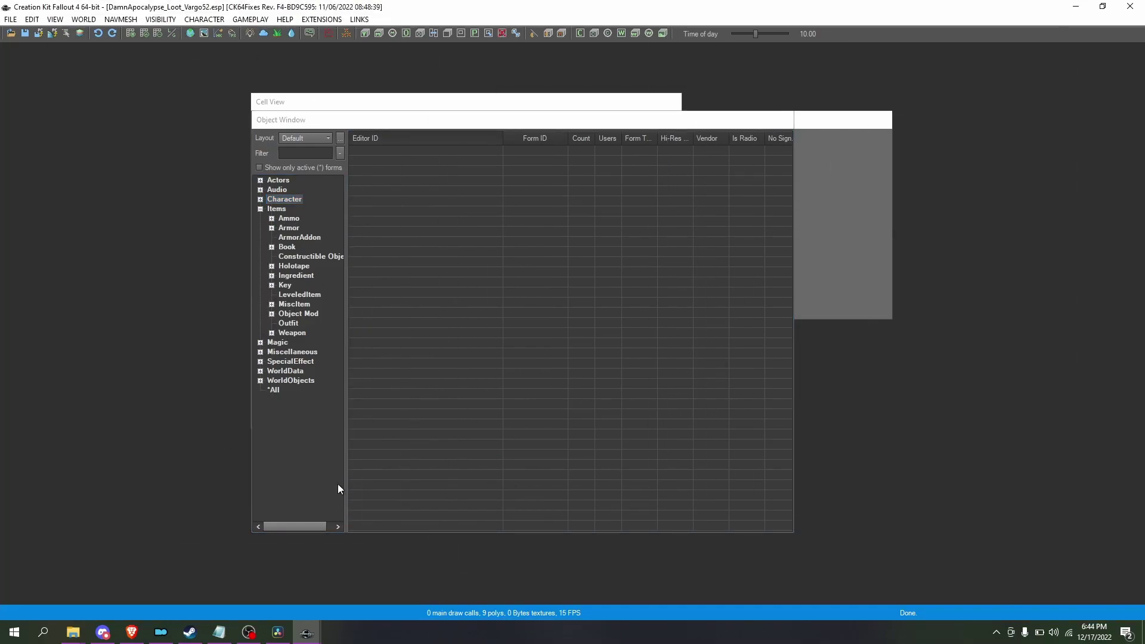
left_click(271, 200)
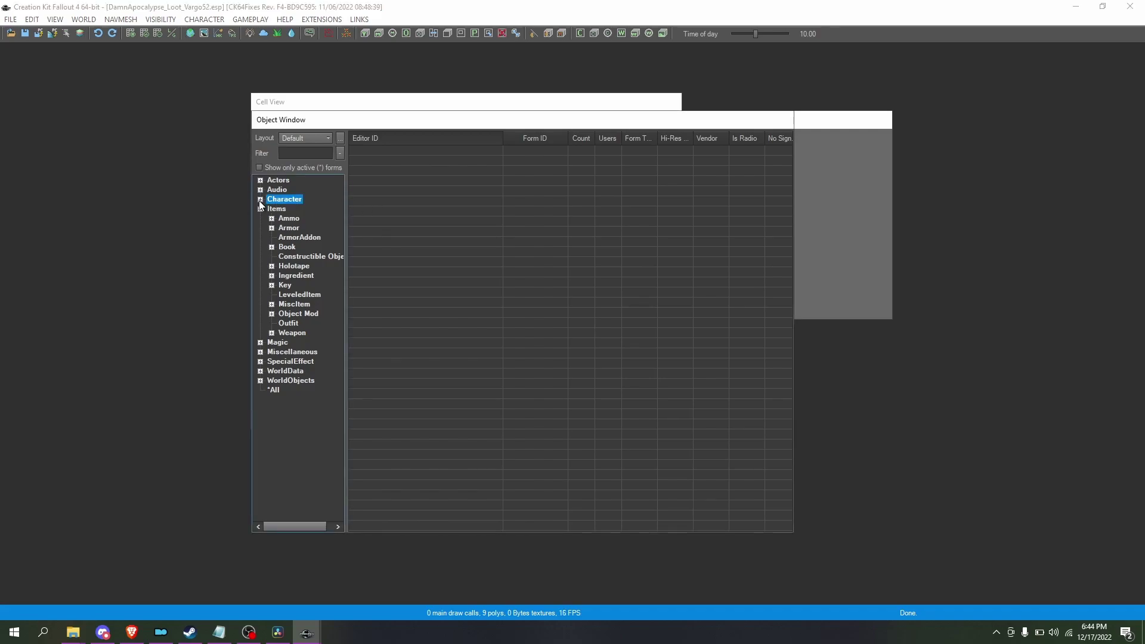
left_click(260, 200)
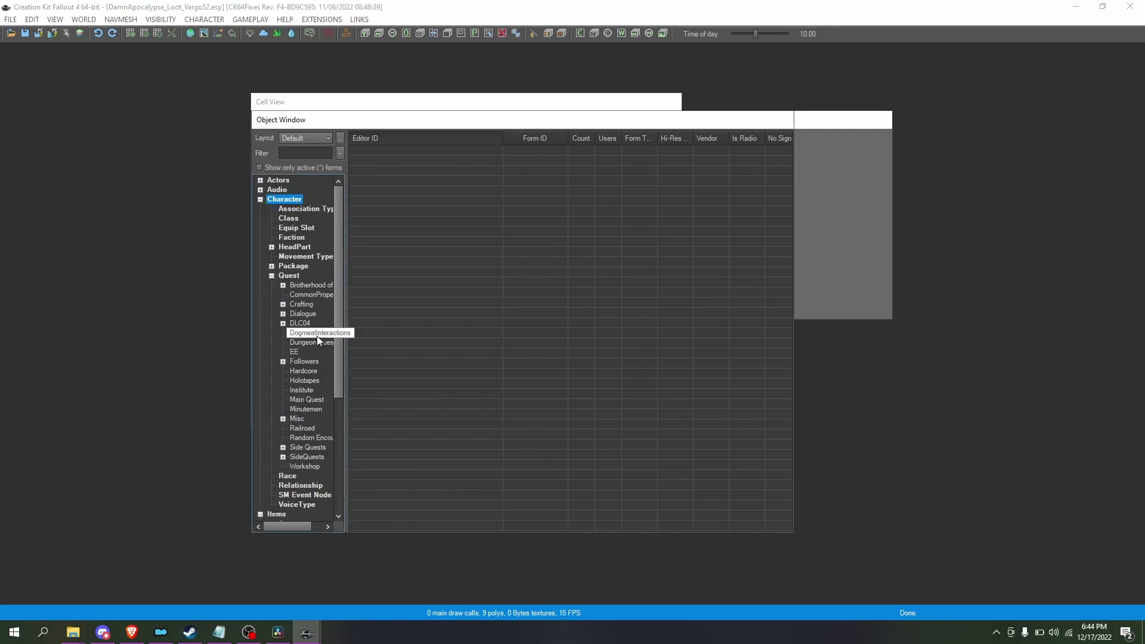
left_click(289, 275)
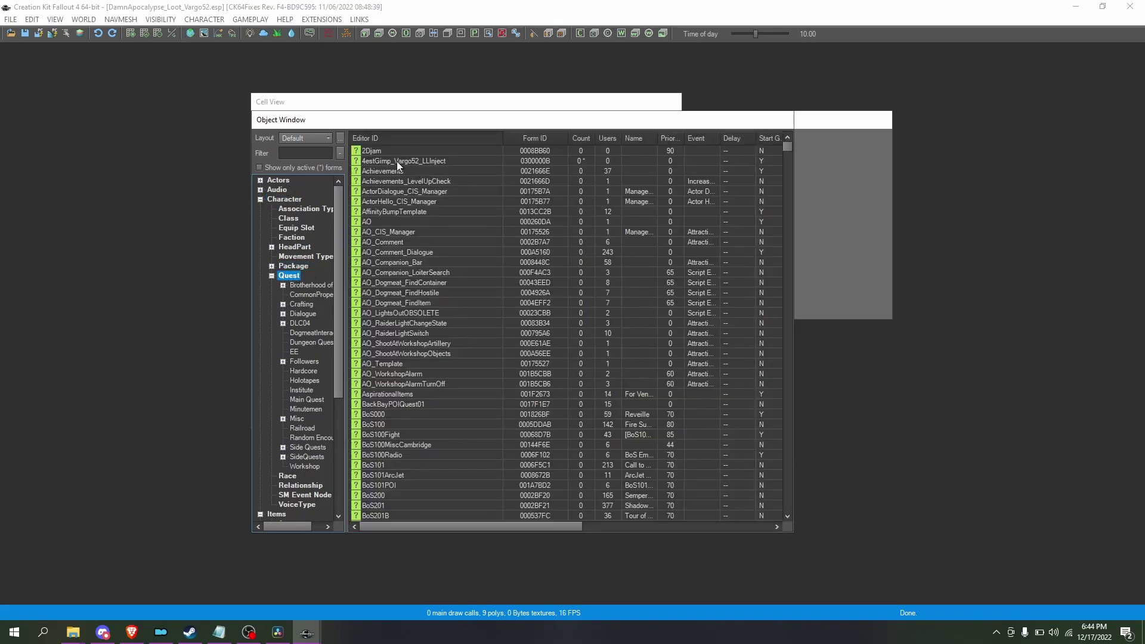
- Filter the quests by LL and open the Dank_GunLLInject script properties of the 4estGimp_Vargo52_LLInject quest
left_click(318, 154)
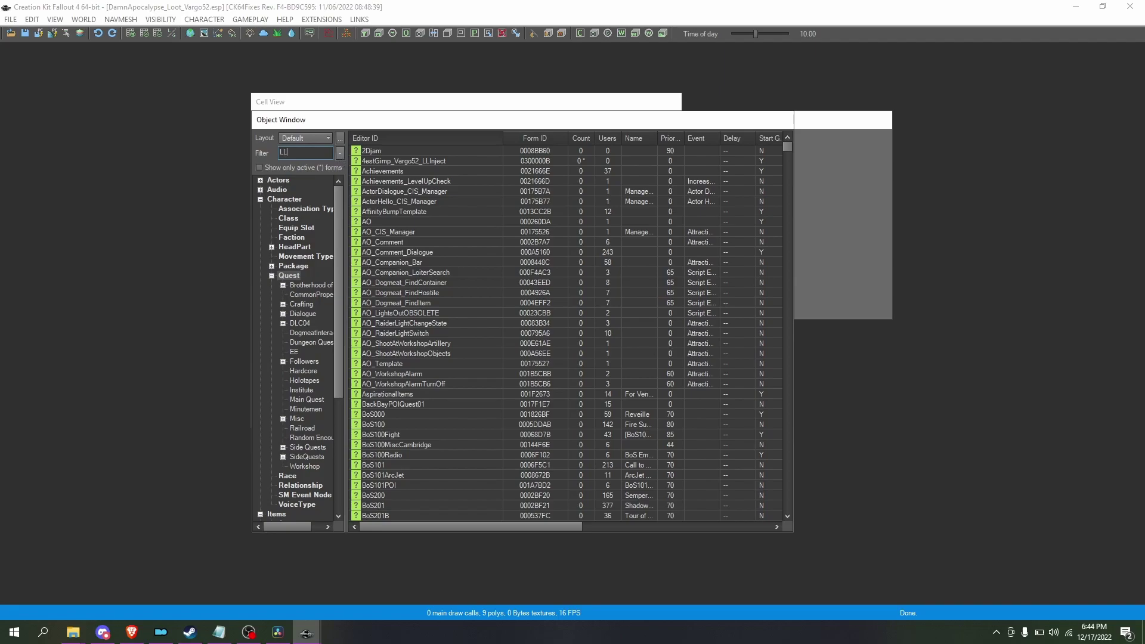
type("LL")
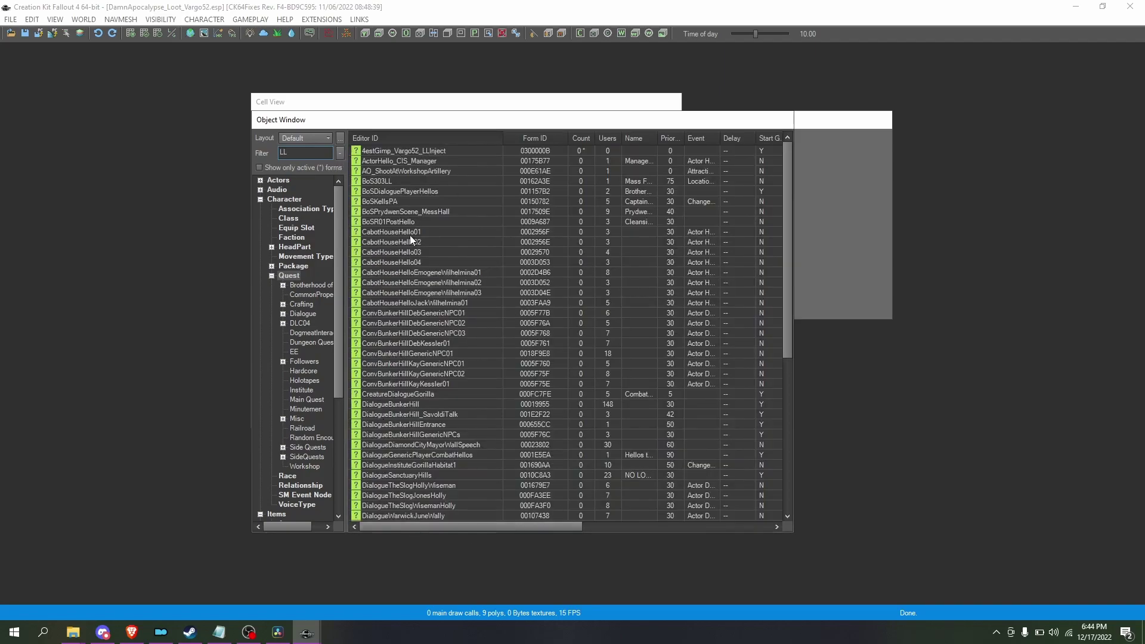
left_click(396, 151)
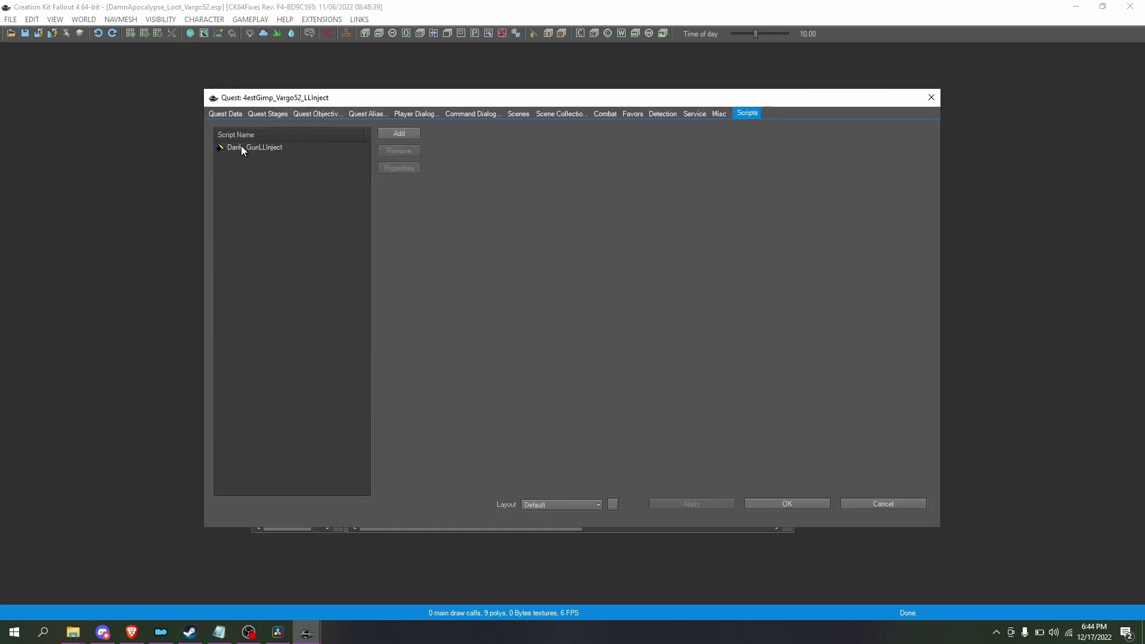
double_click(241, 148)
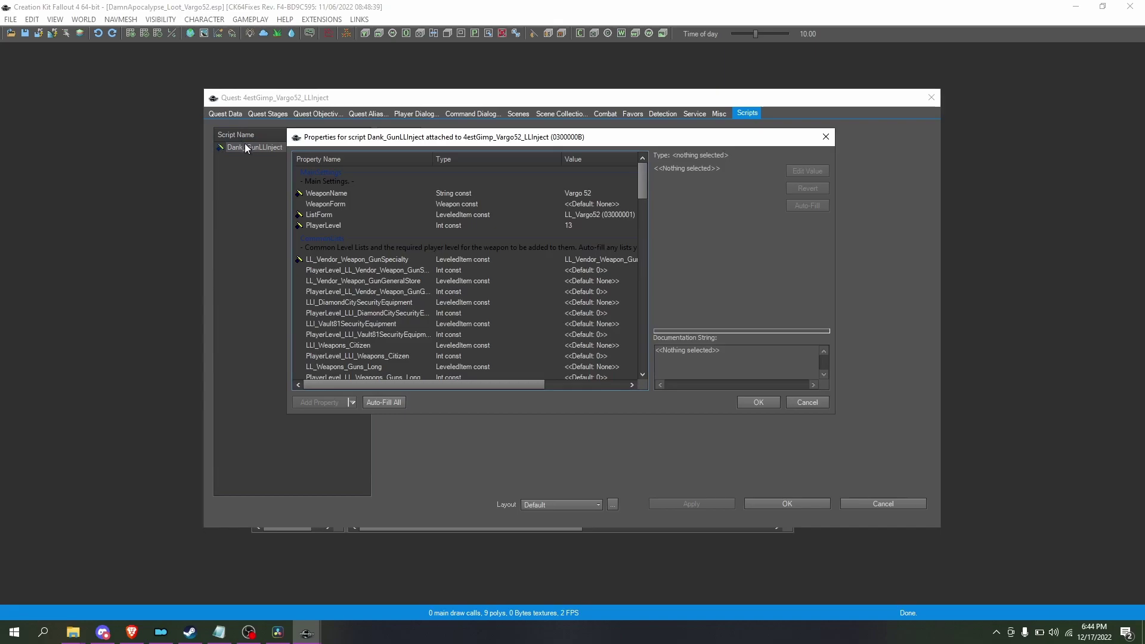
- Switch to the Brave browser and open the Nexus Mods page for Injector Scripts in a new tab, filling the screen
left_click(131, 632)
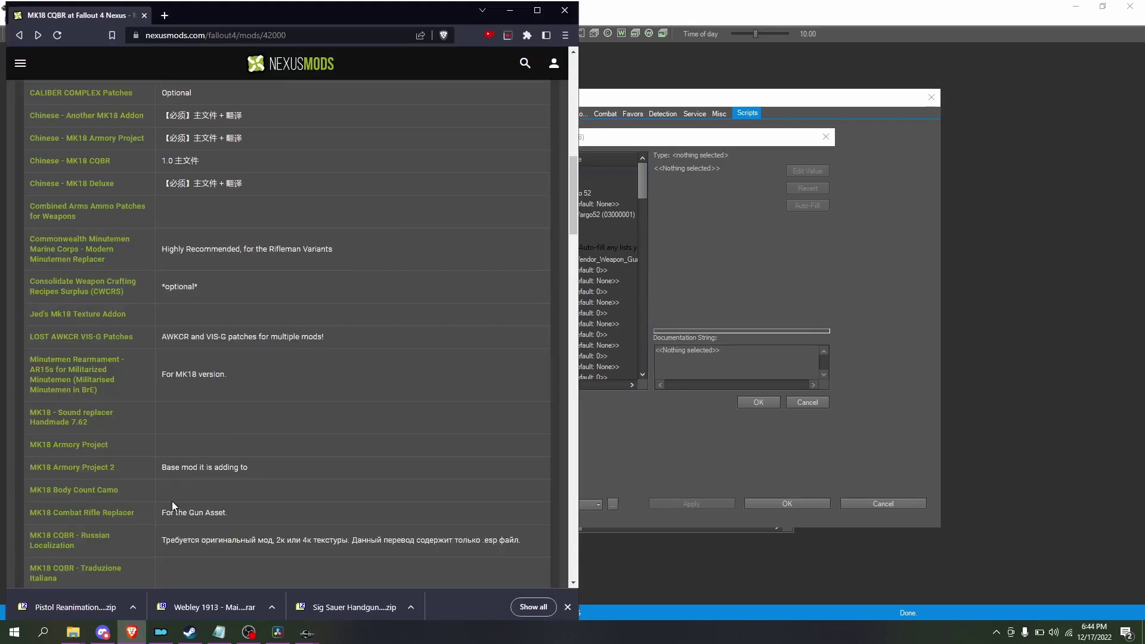
key("ctrl+t")
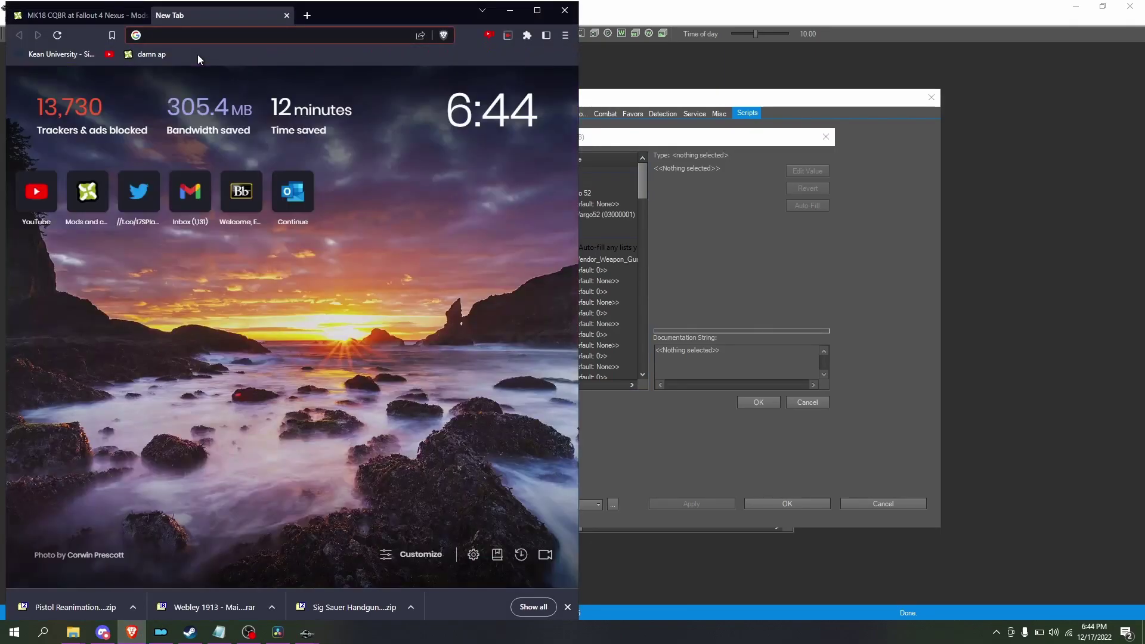
type("inject")
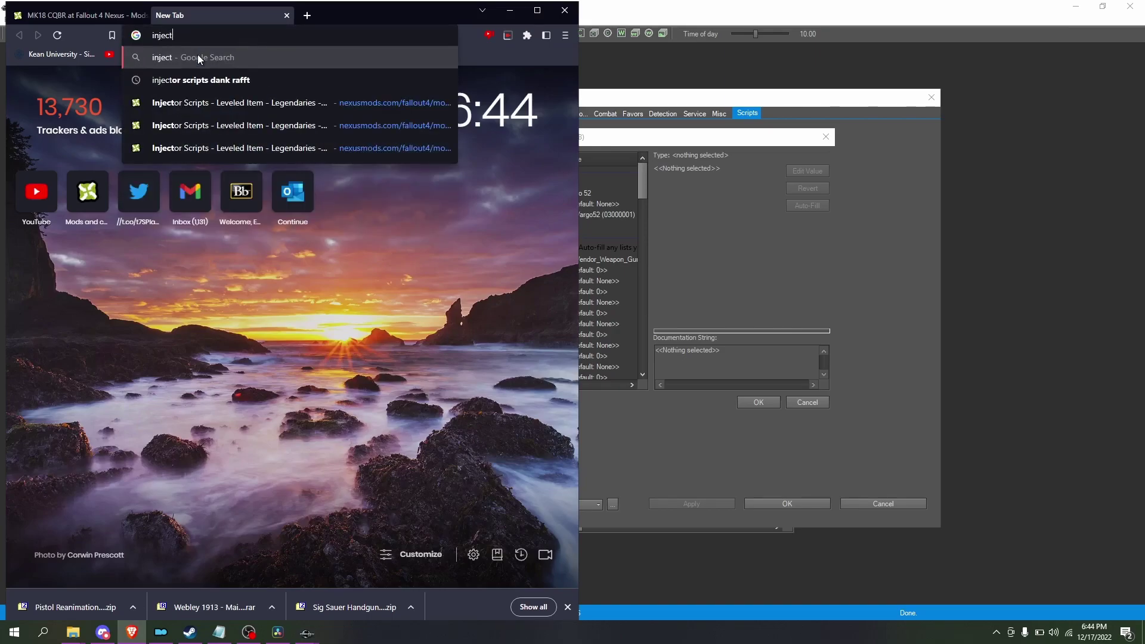
left_click(258, 98)
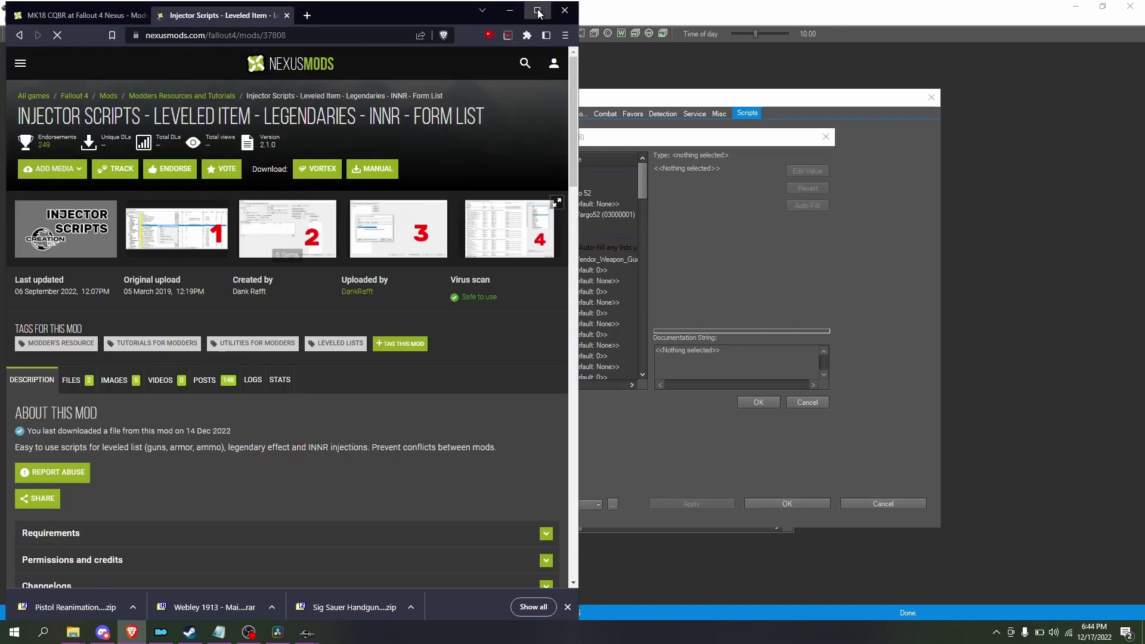
left_click(537, 11)
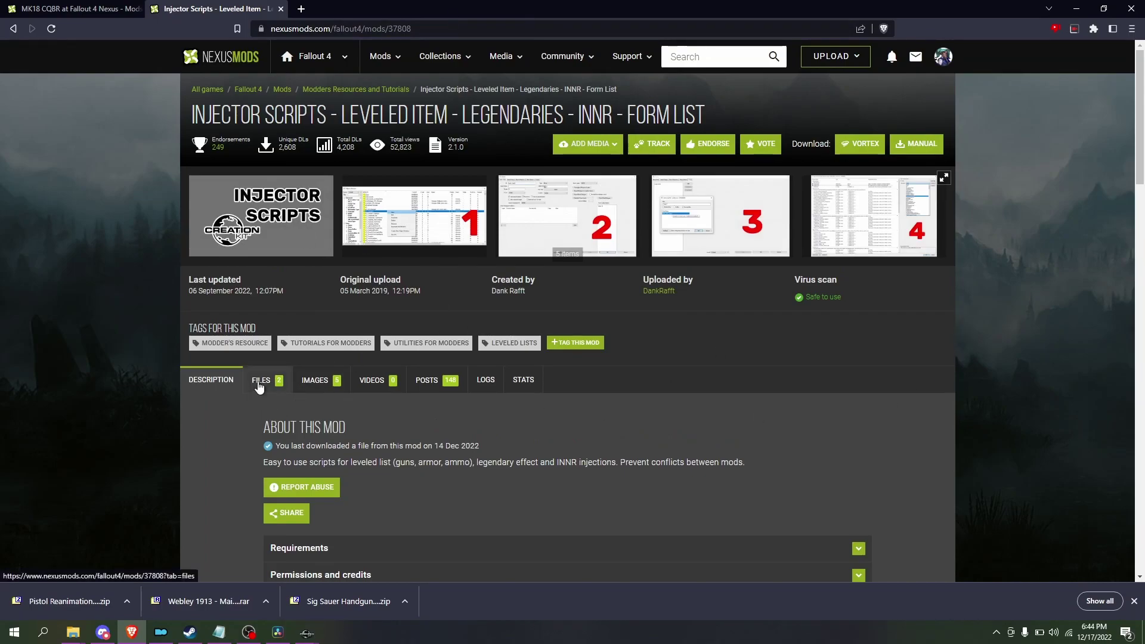
- Endorse the Injector Scripts mod without donating, view the uploader's profile, and return to the Creation Kit
left_click(707, 144)
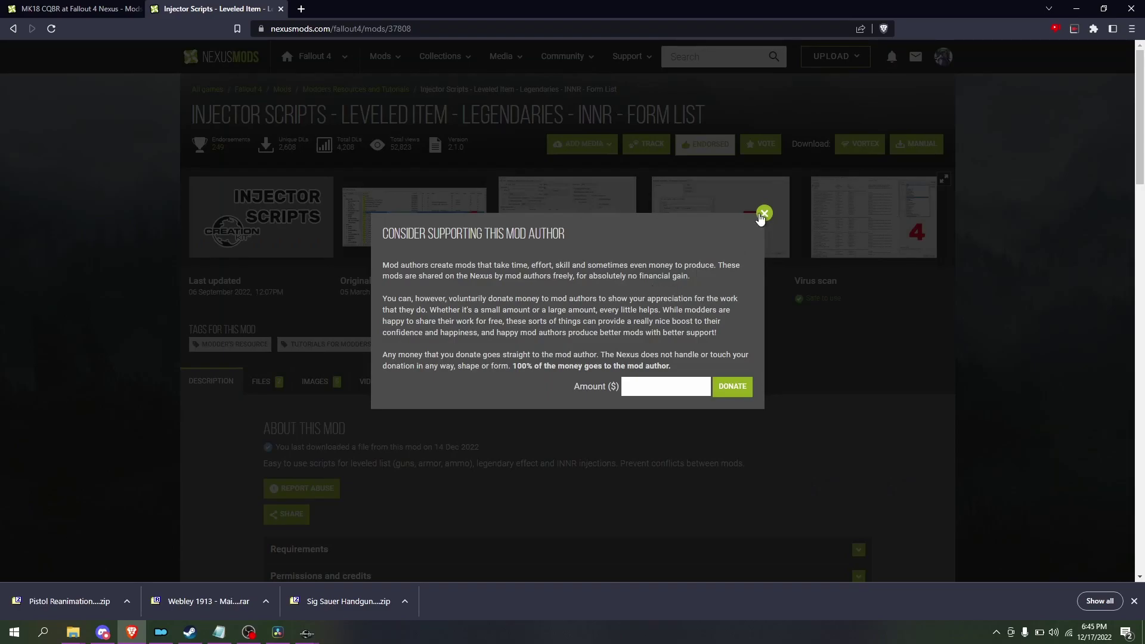
left_click(764, 213)
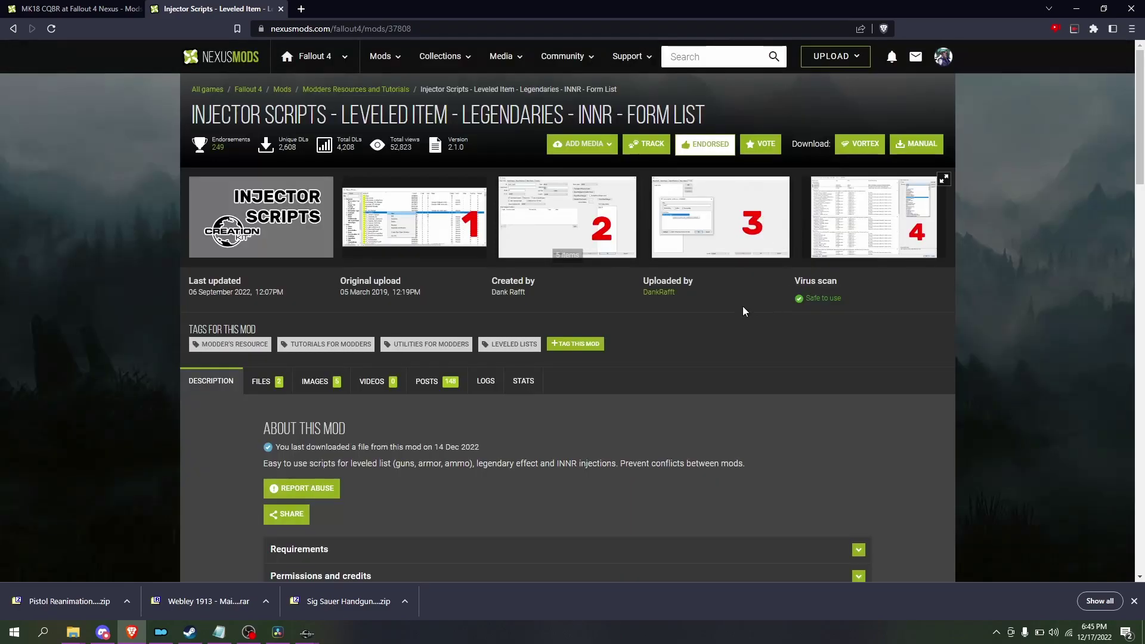
left_click(659, 292)
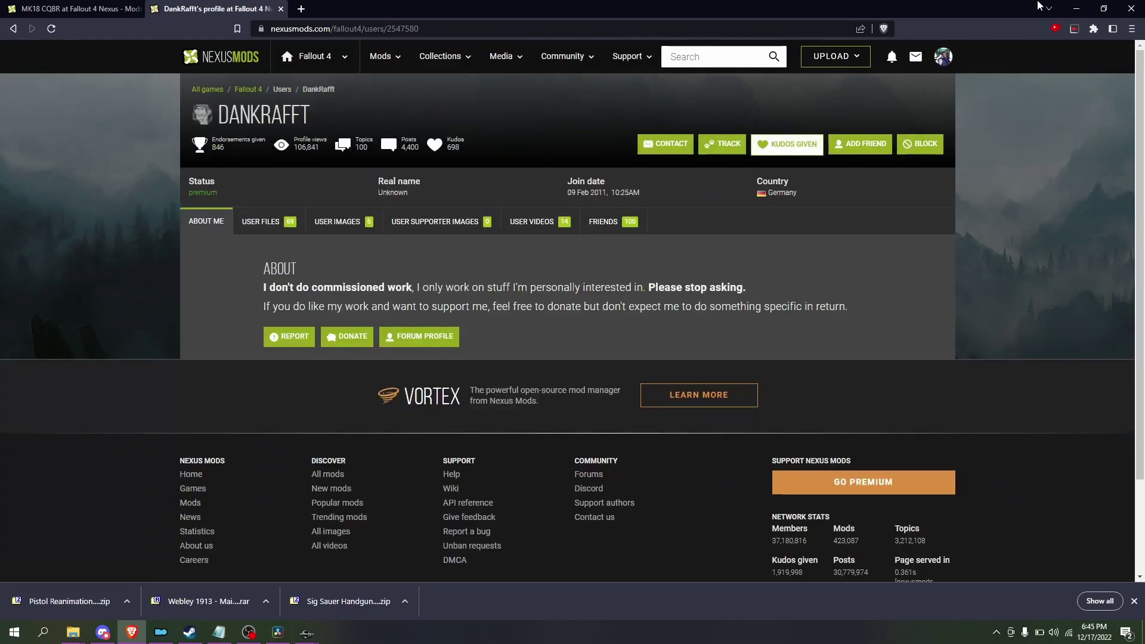
left_click(1076, 9)
- Clear the WeaponForm property of the Vargo 52 injection script and open the ListForm property for editing
left_click(596, 193)
left_click(603, 204)
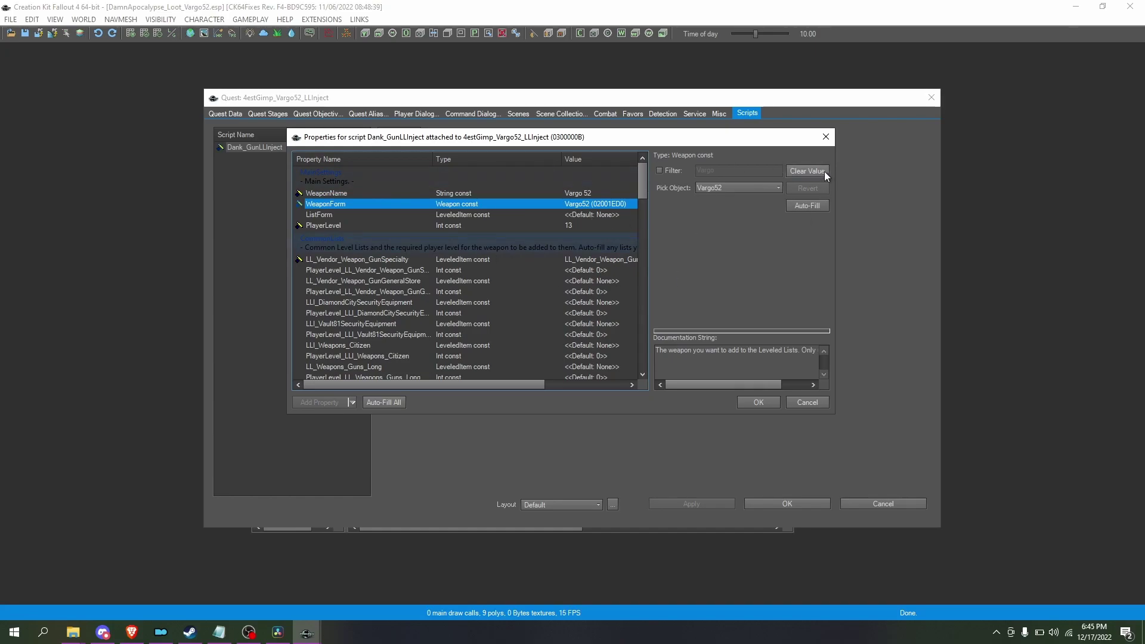
left_click(805, 171)
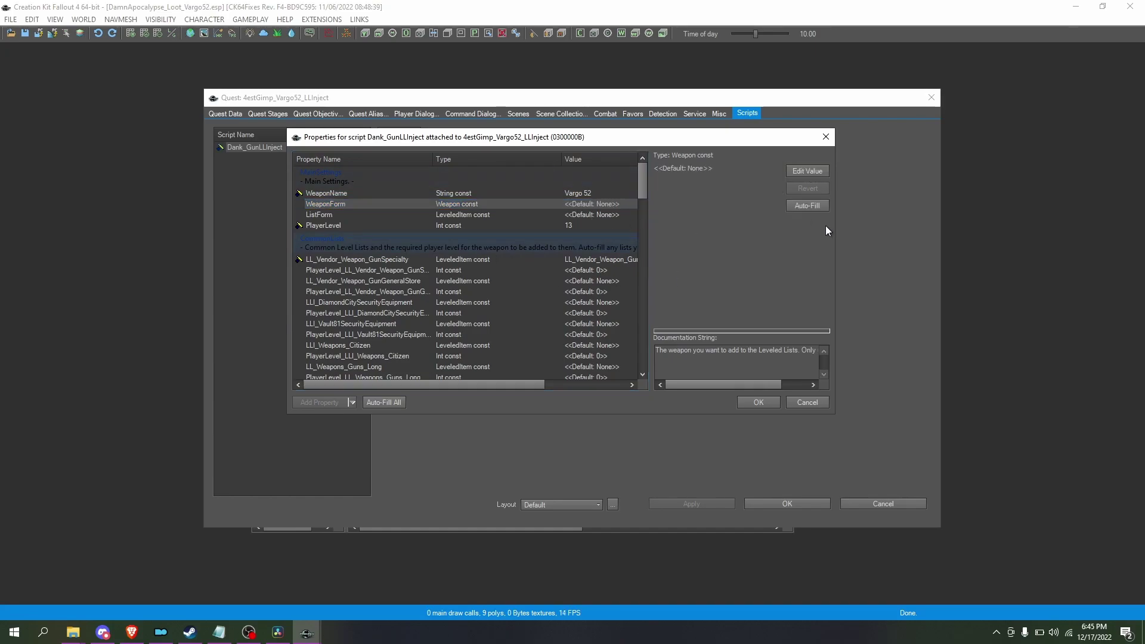
left_click(447, 214)
left_click(812, 173)
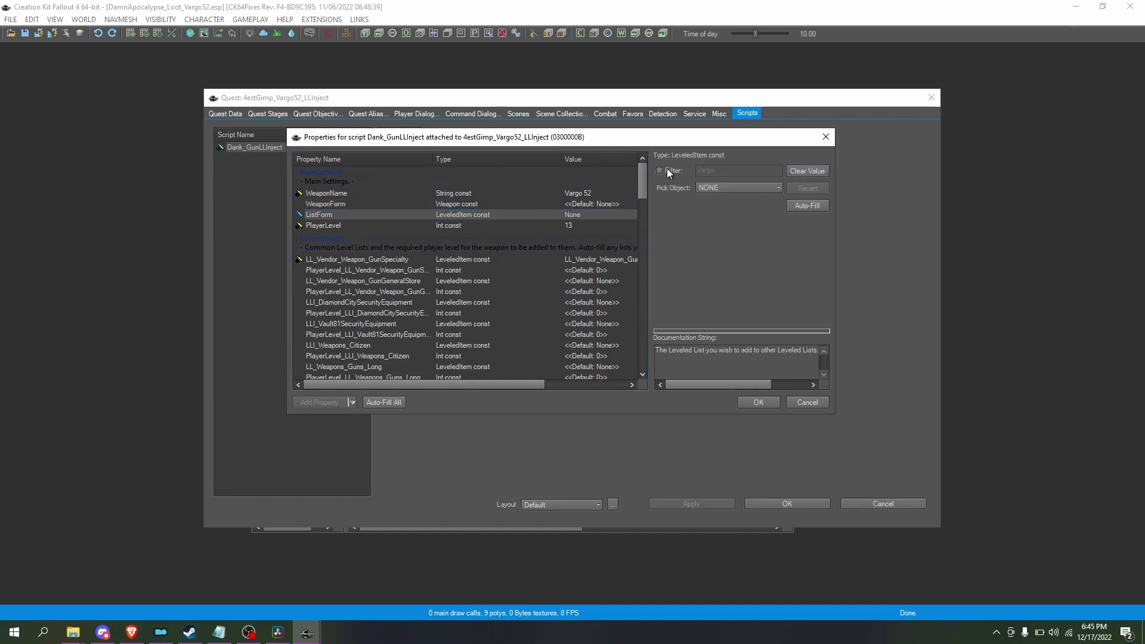
left_click(596, 192)
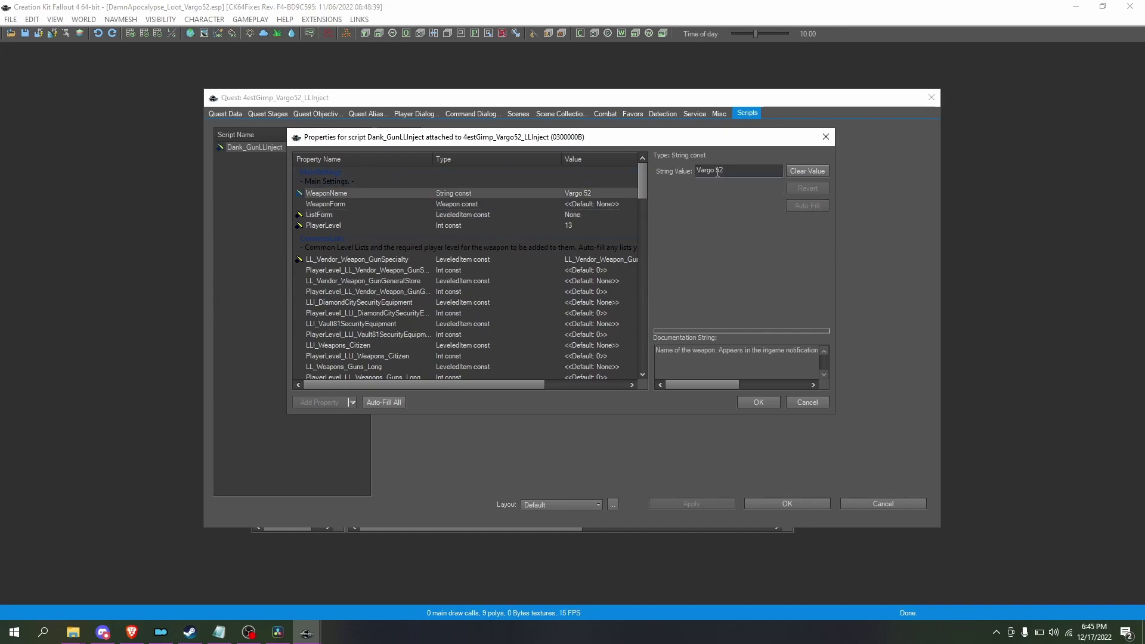
left_click(553, 203)
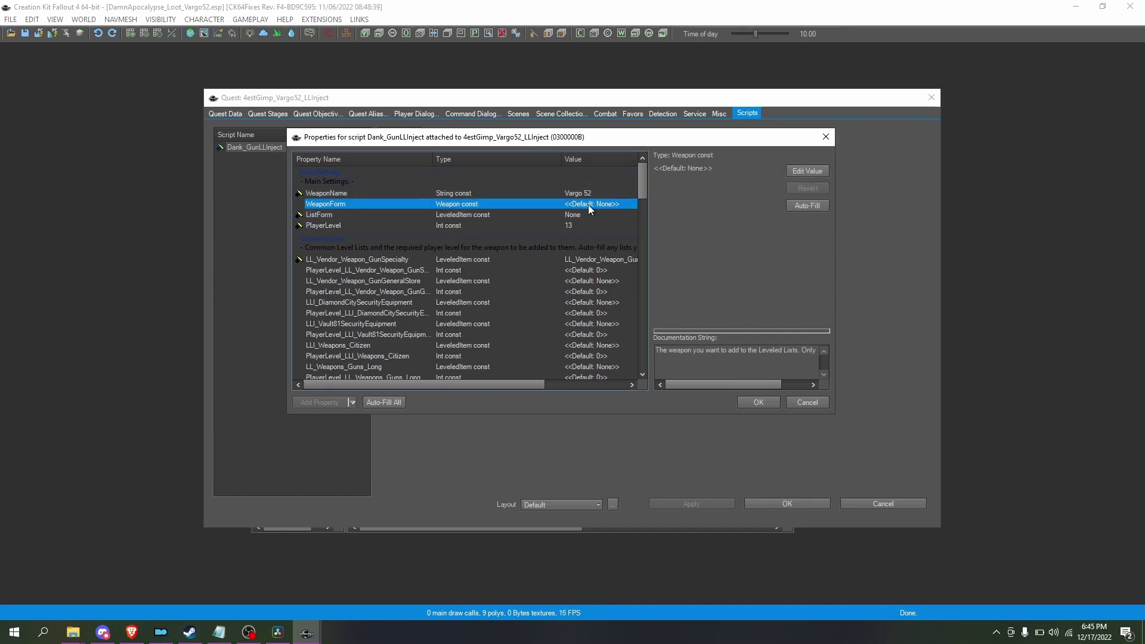
left_click(787, 169)
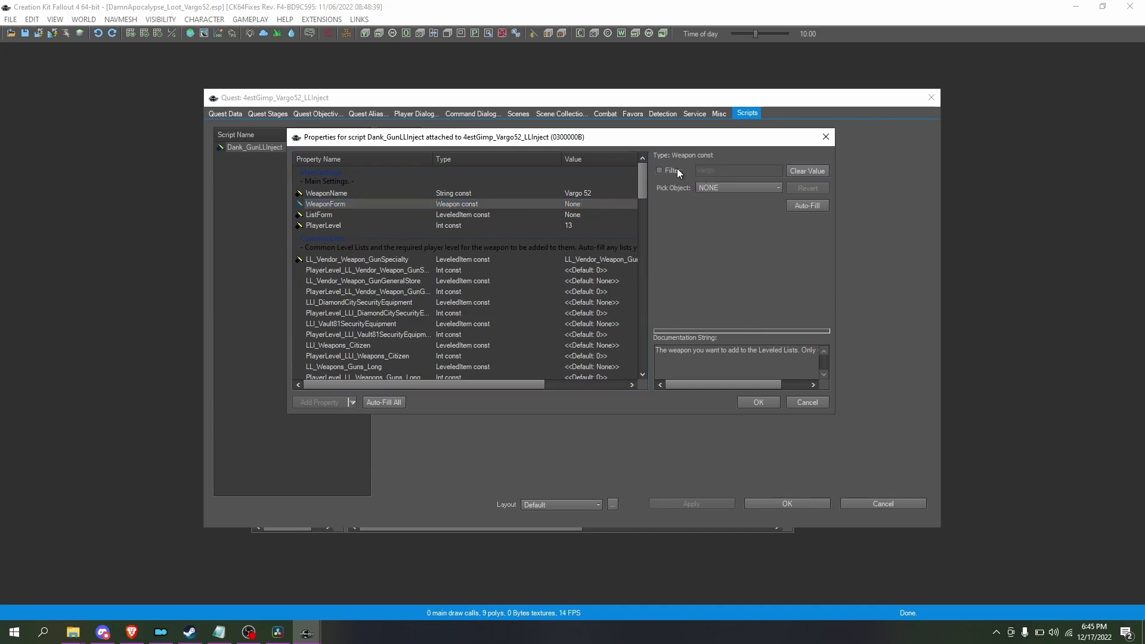
left_click(660, 171)
left_click(807, 171)
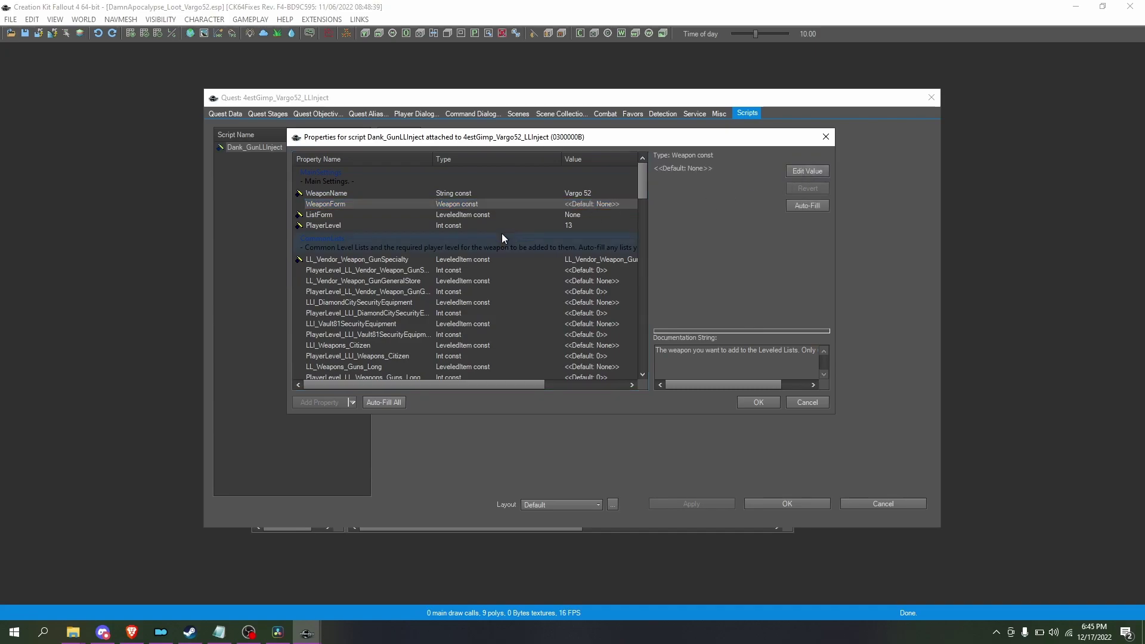
- Set the ListForm property to the Vargo 52 leveled list, filtering the available objects by LL_Vargo
left_click(546, 216)
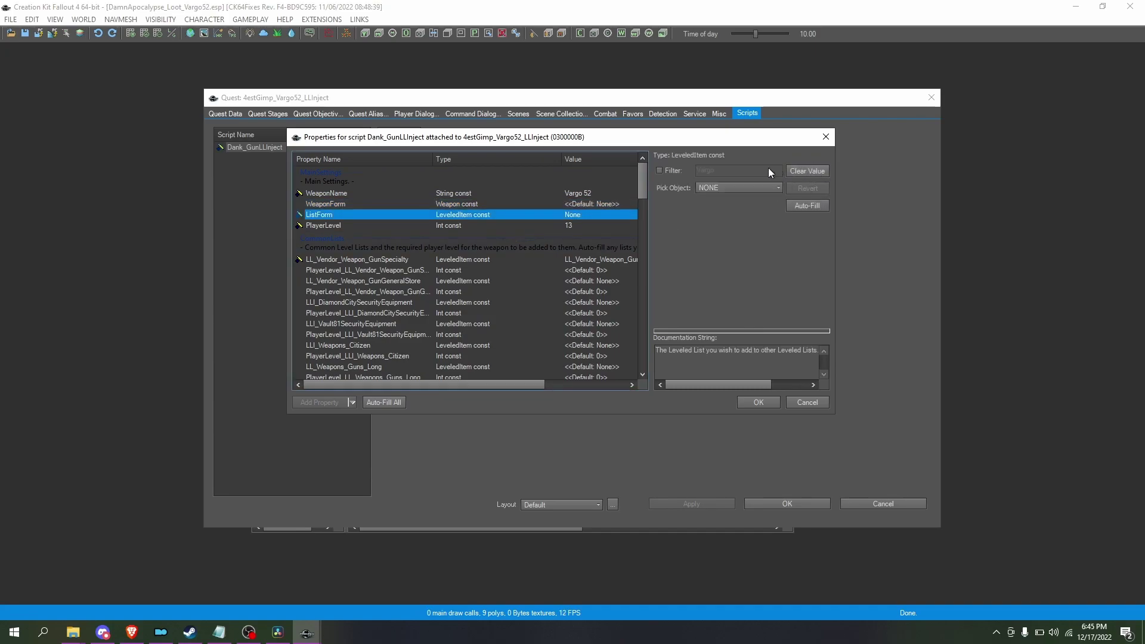
left_click(674, 170)
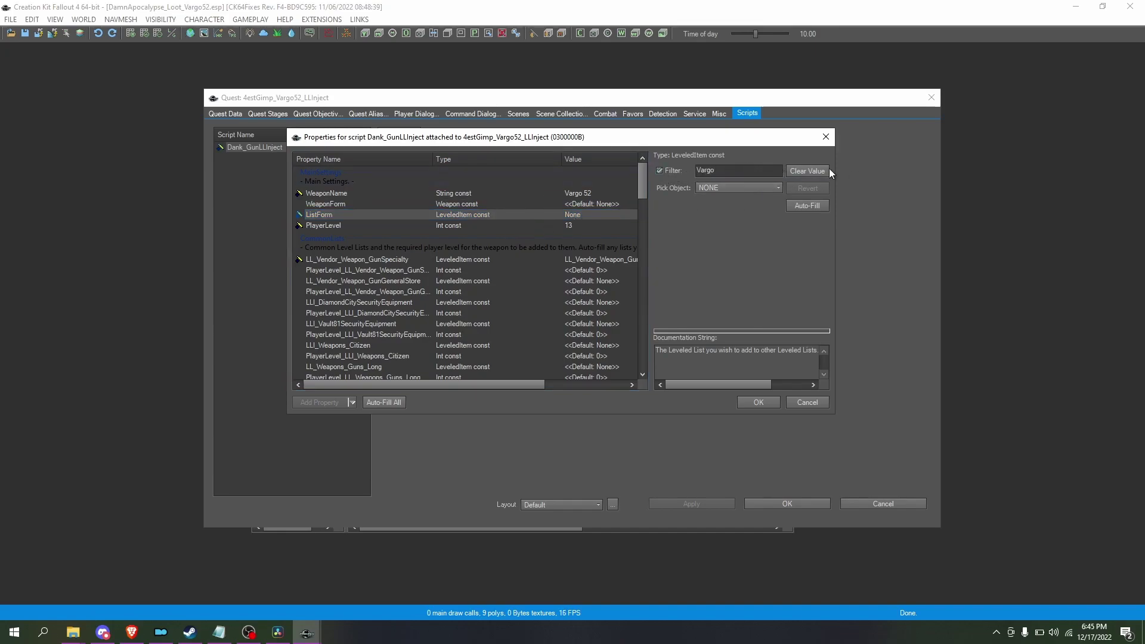
left_click_drag(723, 171, 675, 174)
type("LL_Vargo")
left_click(722, 188)
left_click(739, 202)
- Clear the second LGND_PossibleLegendaryItemBaseList property and accept the script and quest changes
left_click(489, 317)
right_click(472, 307)
left_click(480, 305)
scroll(441, 293, "down", 10)
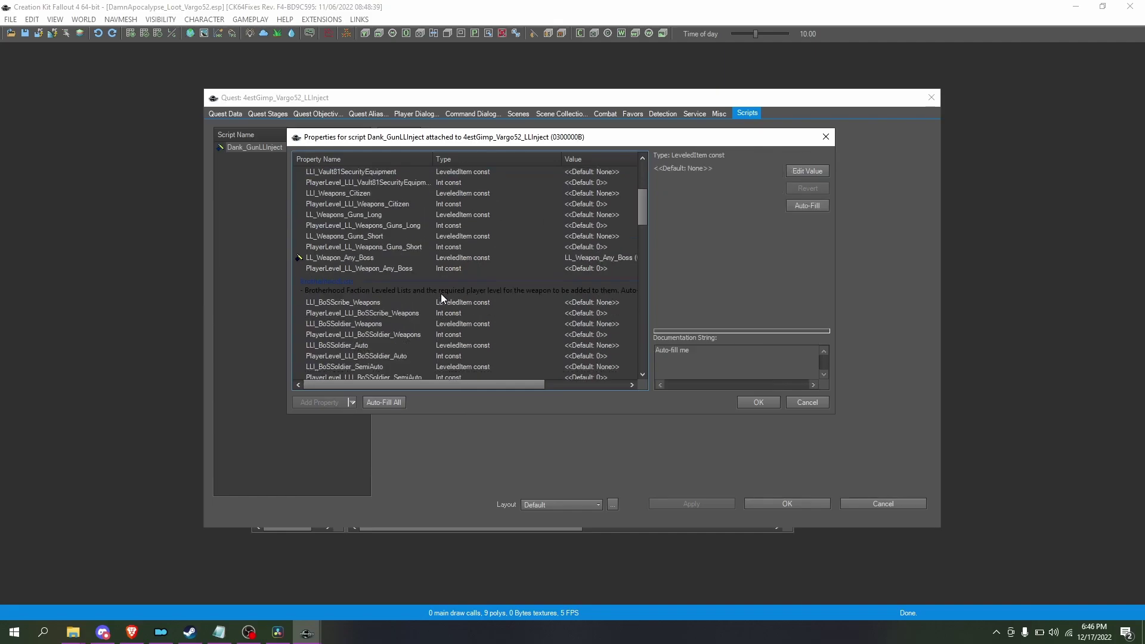
scroll(442, 293, "down", 15)
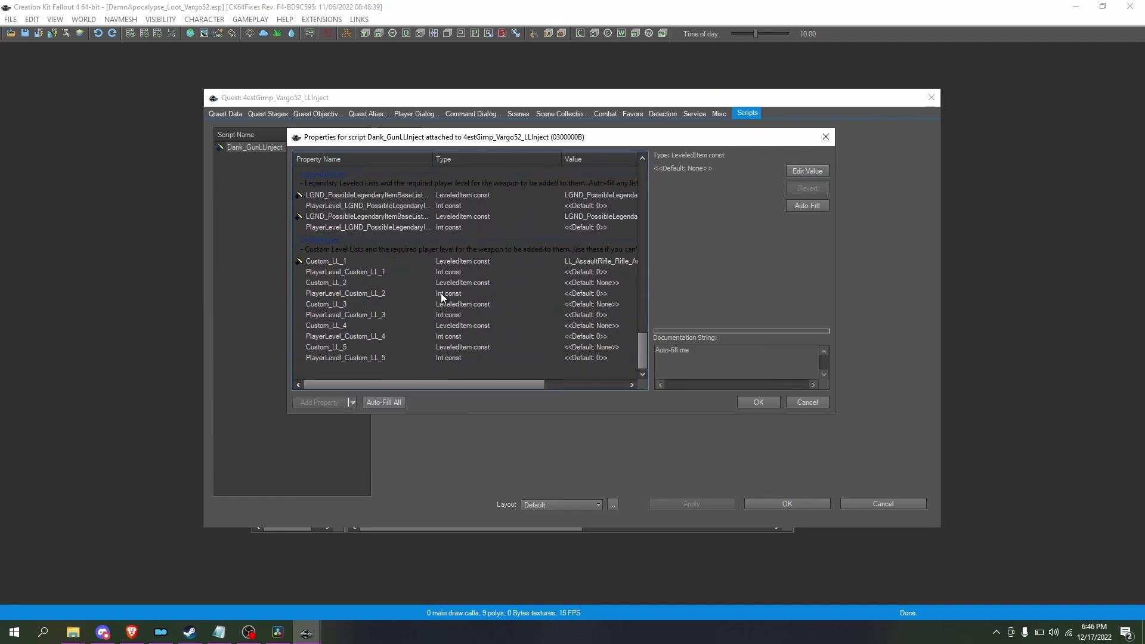
left_click(490, 278)
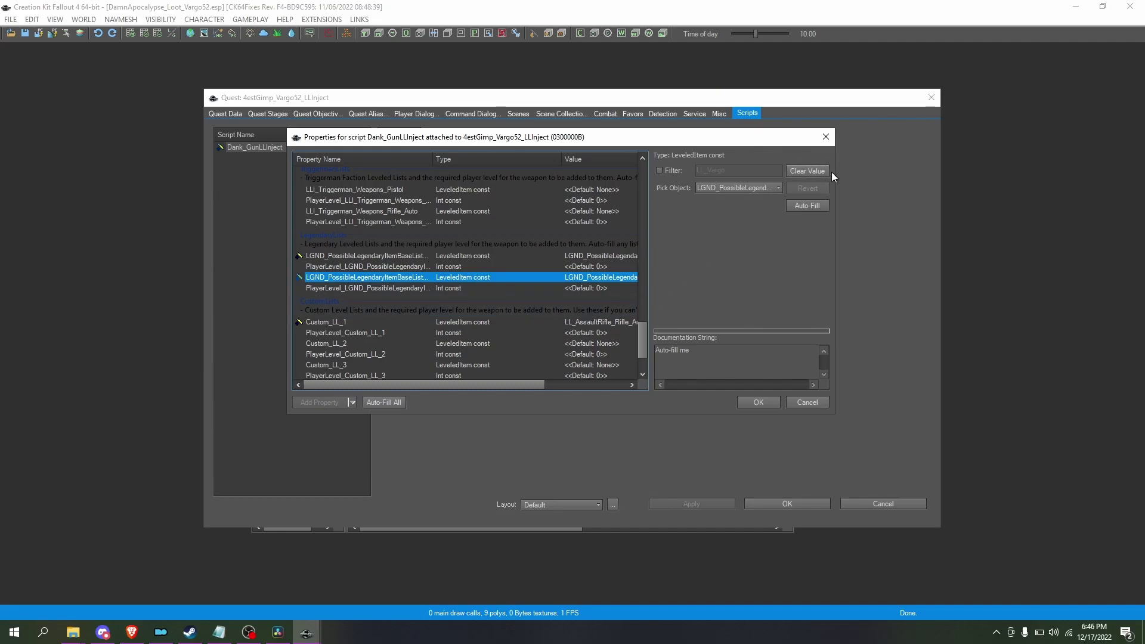
left_click(796, 171)
left_click(757, 402)
left_click(787, 505)
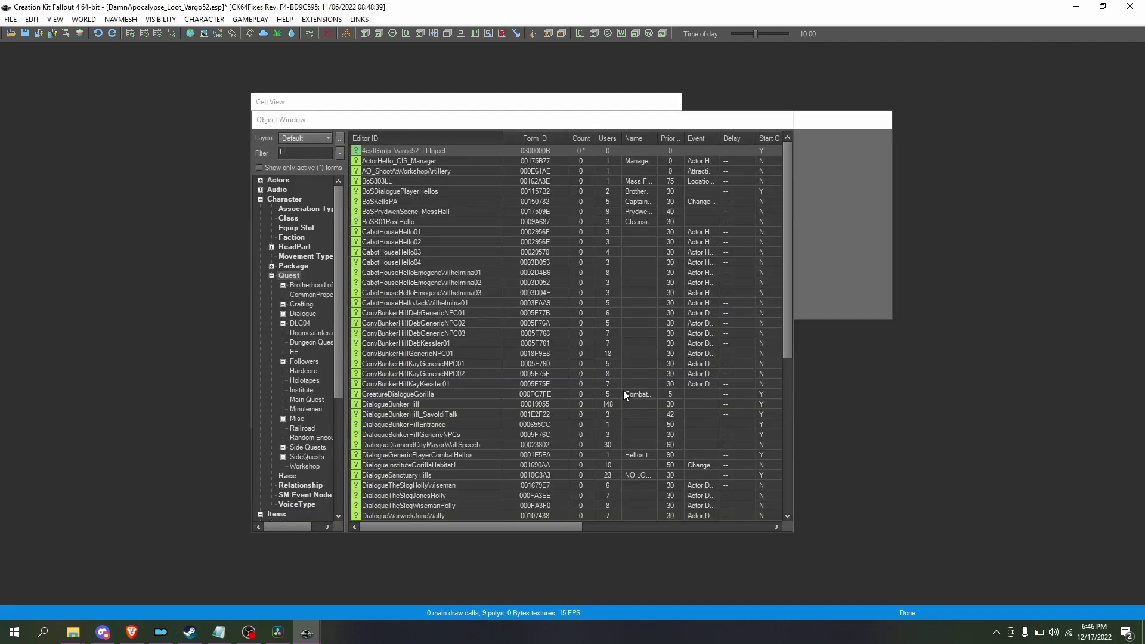
- Save the DamnApocalypse_Loot_Vargo52.esp plugin and close the Creation Kit
left_click(6, 7)
left_click(10, 19)
left_click(24, 40)
left_click(1129, 7)
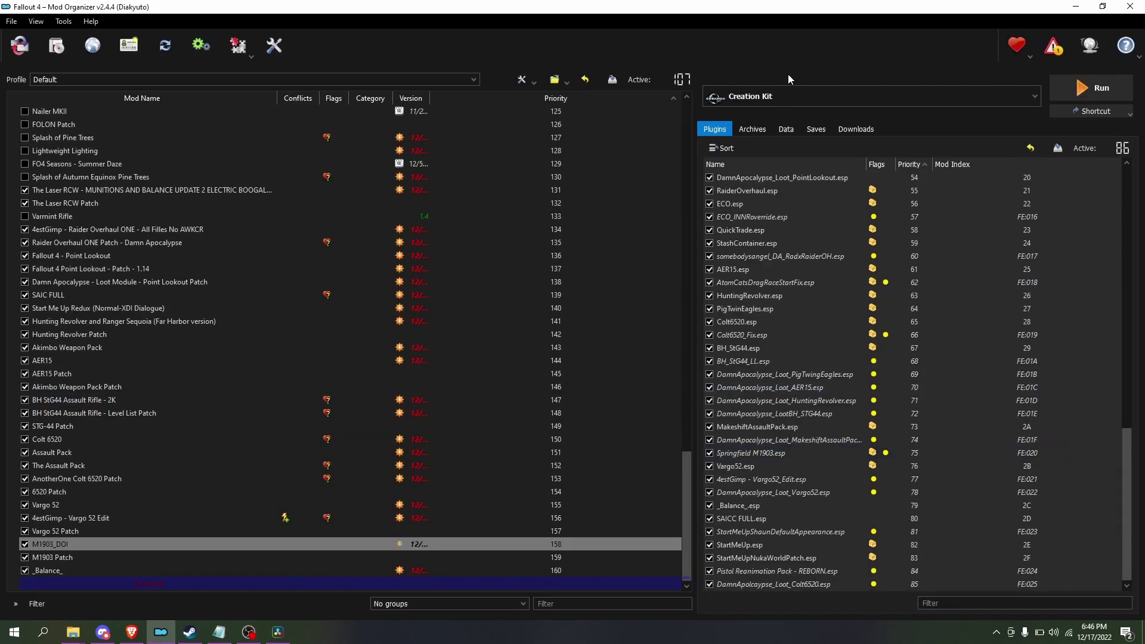
- Relaunch the Creation Kit from Mod Organizer and load Springfield M1903.esp as the active file
left_click(1091, 83)
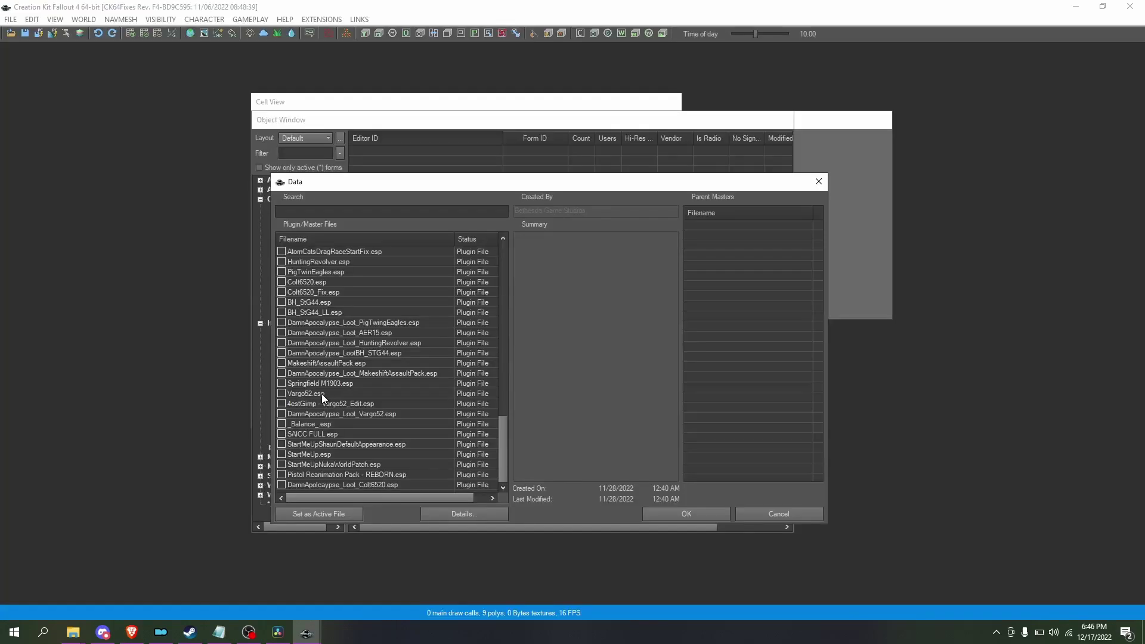
left_click(287, 383)
left_click(328, 515)
left_click(685, 511)
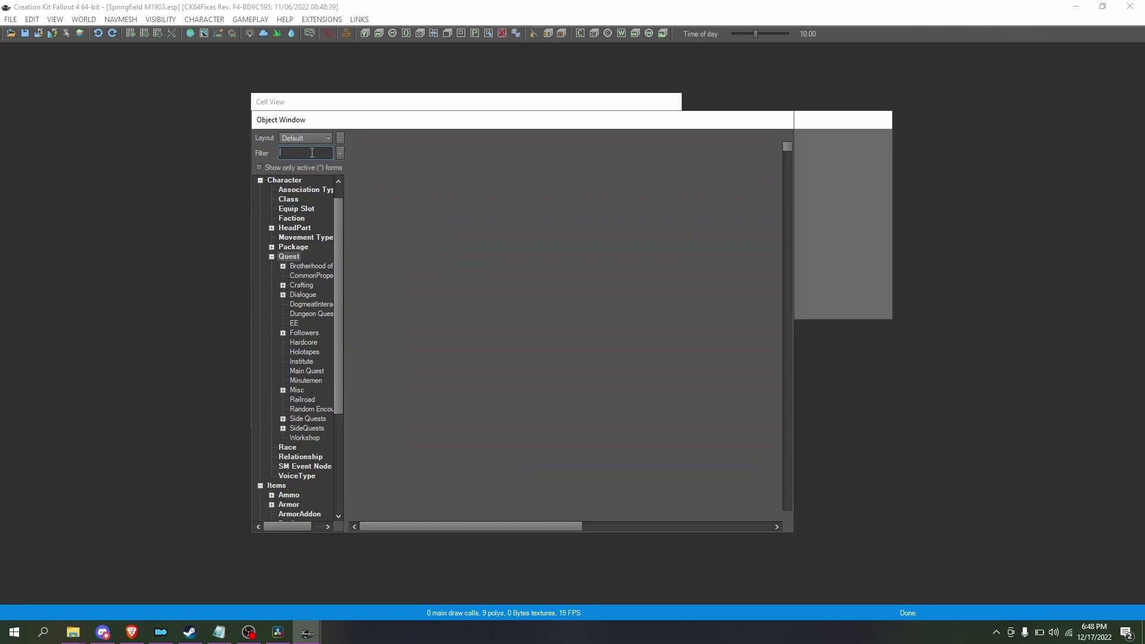
- Open the M1903_LL_Inject quest by filtering for m1903 and replace its MosinLLInject script with Dank_GunLLInject2
type("1903")
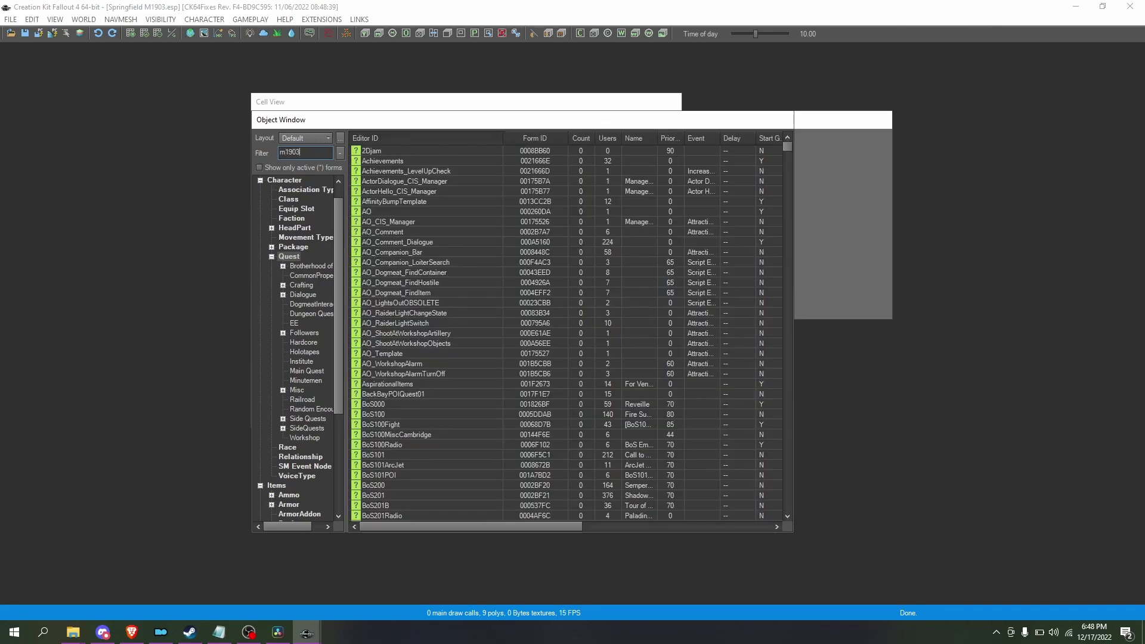
left_click(410, 151)
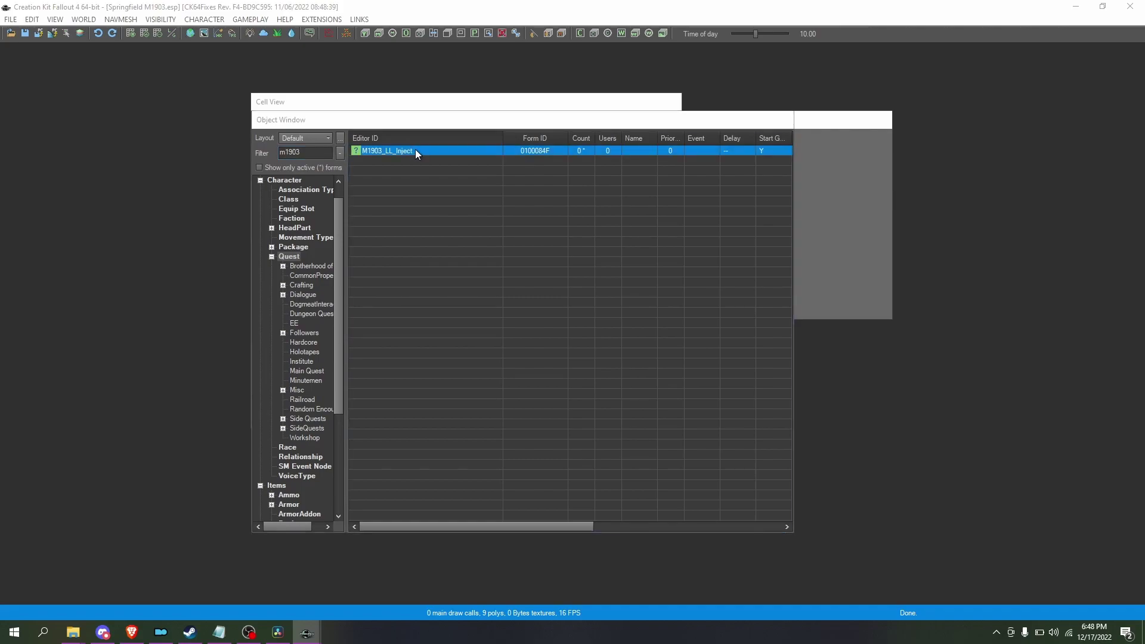
double_click(415, 150)
left_click(257, 149)
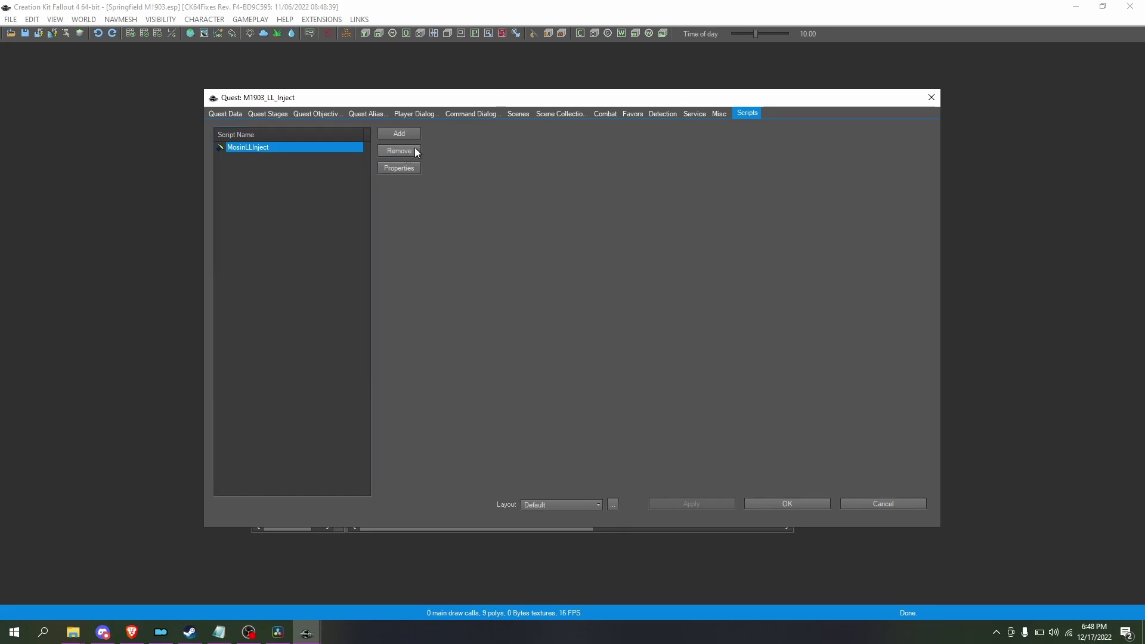
left_click(399, 150)
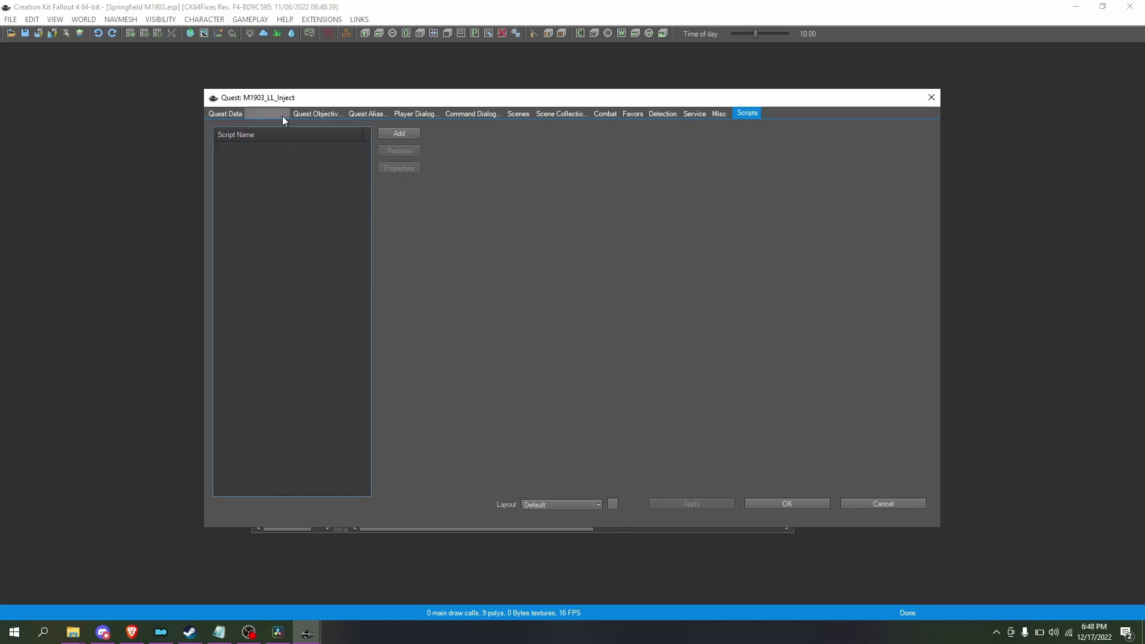
left_click(413, 134)
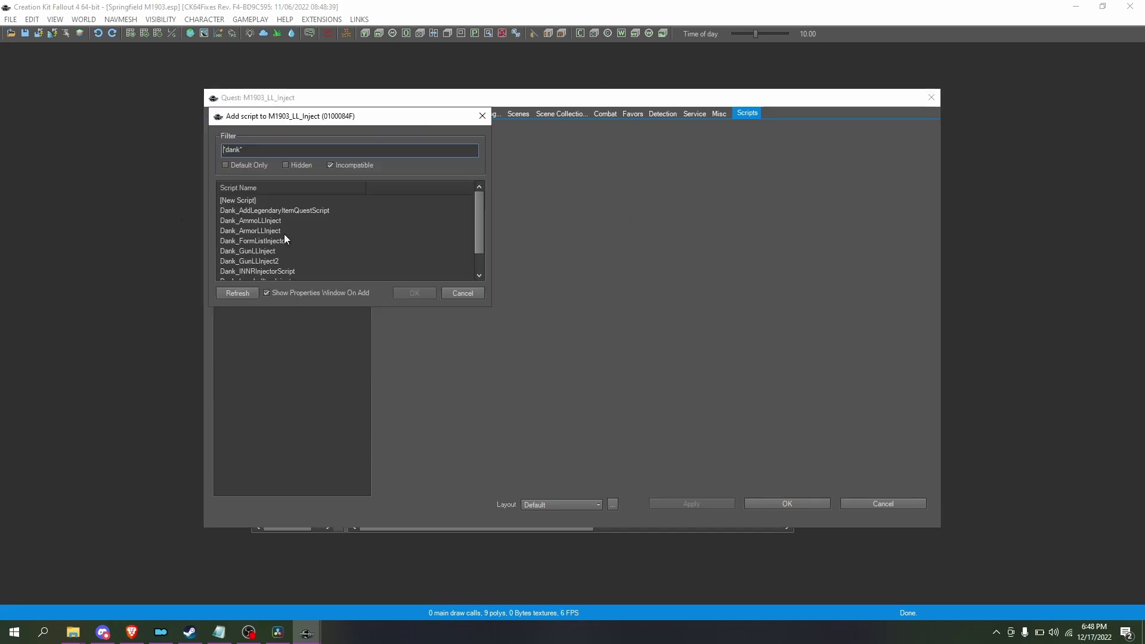
double_click(223, 269)
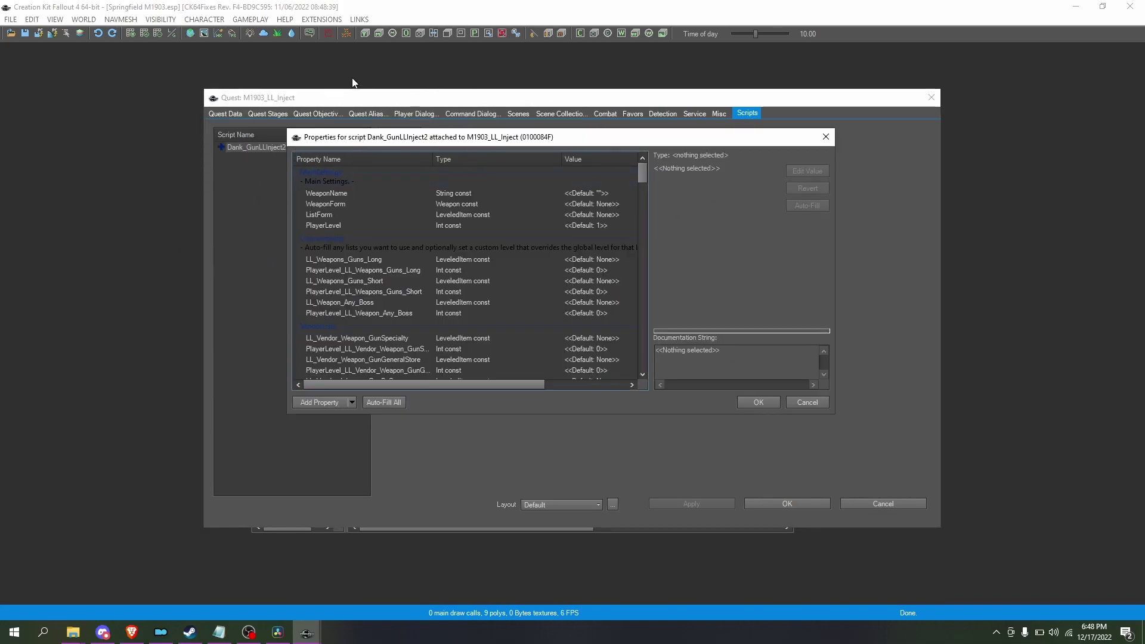
- Set the WeaponName property of the Dank_GunLLInject2 script to Springfield M1903
left_click(516, 192)
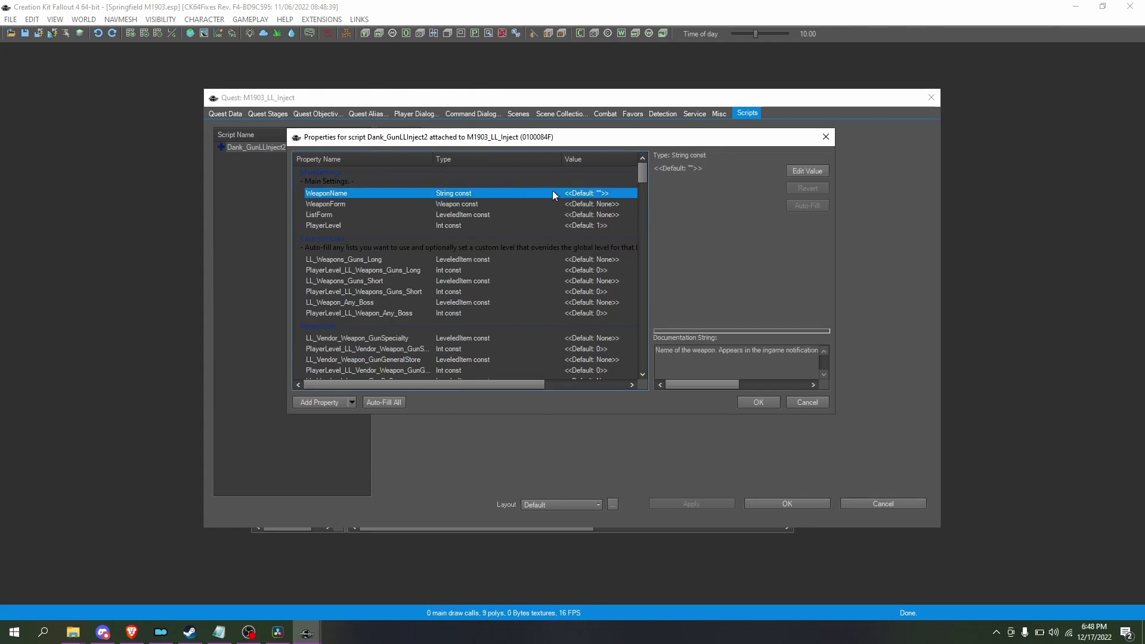
left_click(800, 170)
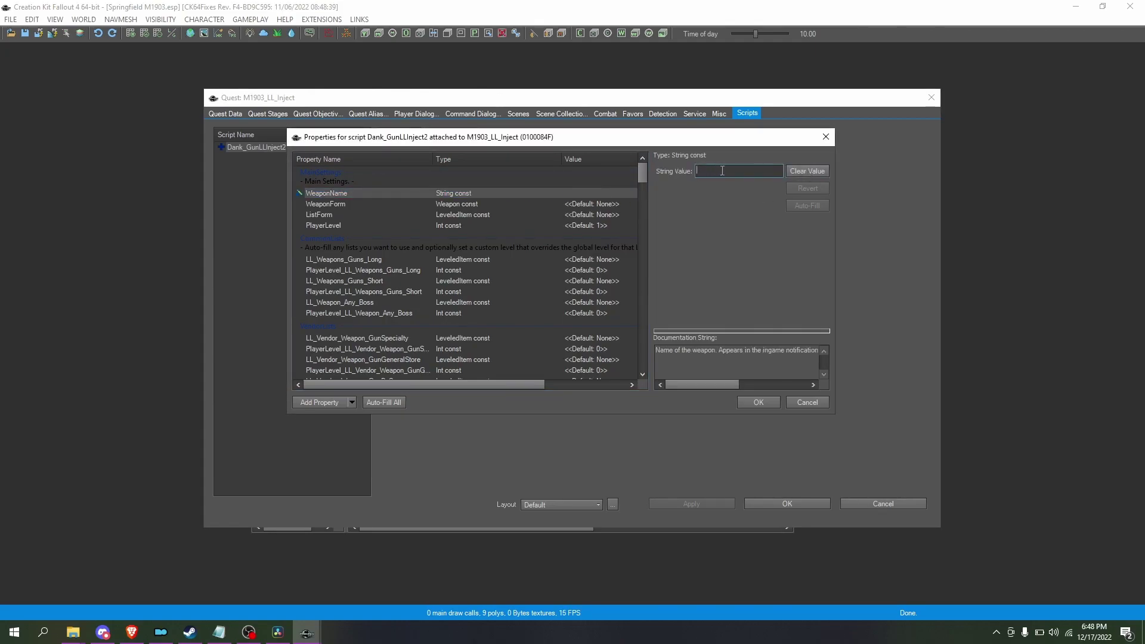
type("Spring")
type("field M1903")
- Set the ListForm property to the LL_M1903 leveled list by filtering the available objects
left_click(519, 203)
left_click(623, 213)
key("Return")
left_click(715, 170)
type("L")
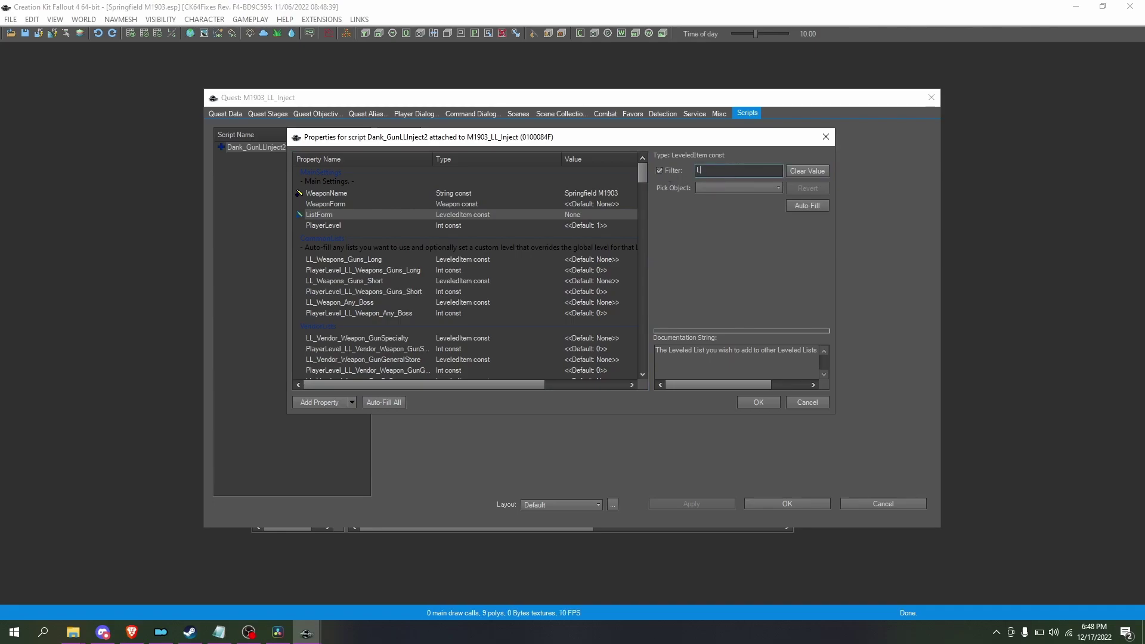
- Switch to the browser and check the Springfield M1903 Nexus page for the spawn level and the weapon images
left_click(122, 636)
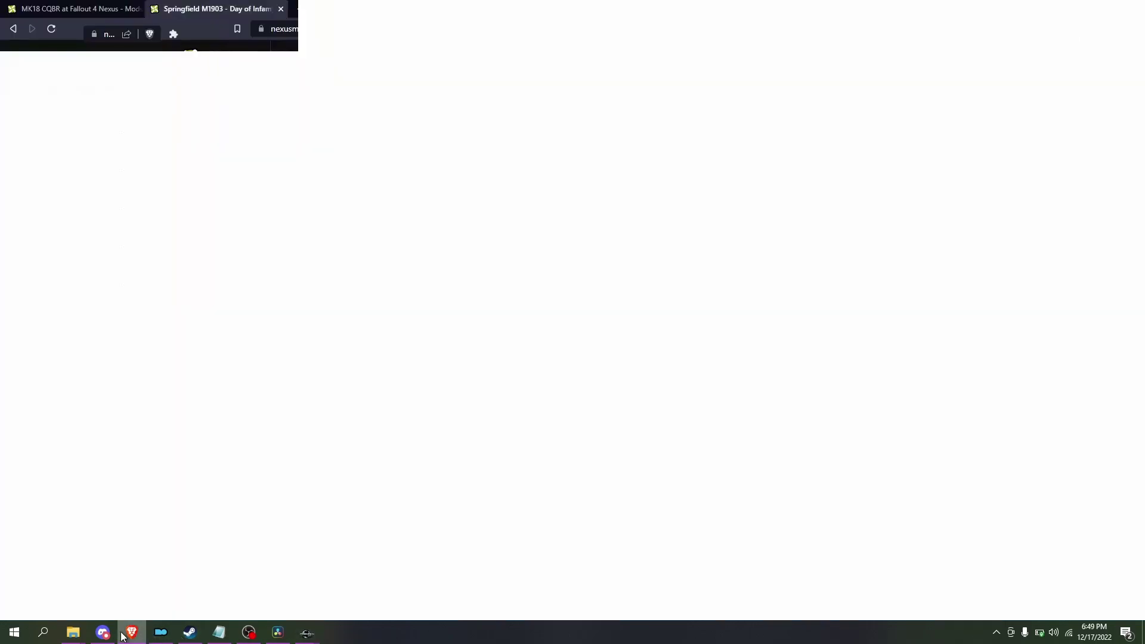
scroll(59, 410, "down", 7)
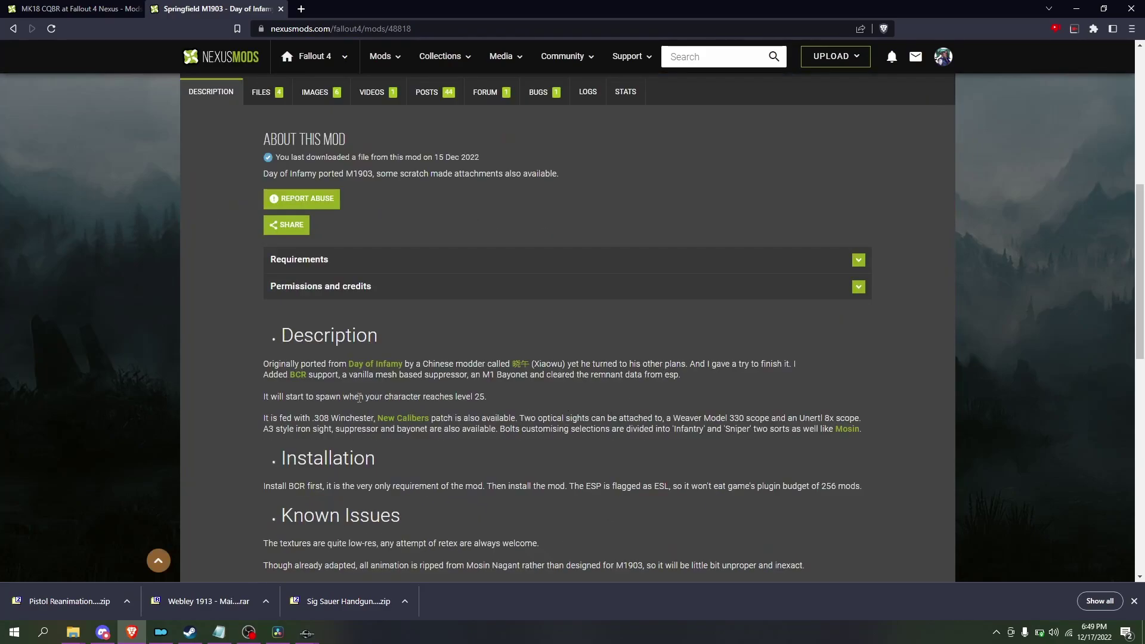
left_click_drag(299, 397, 596, 402)
left_click(451, 397)
double_click(480, 397)
scroll(593, 427, "up", 7)
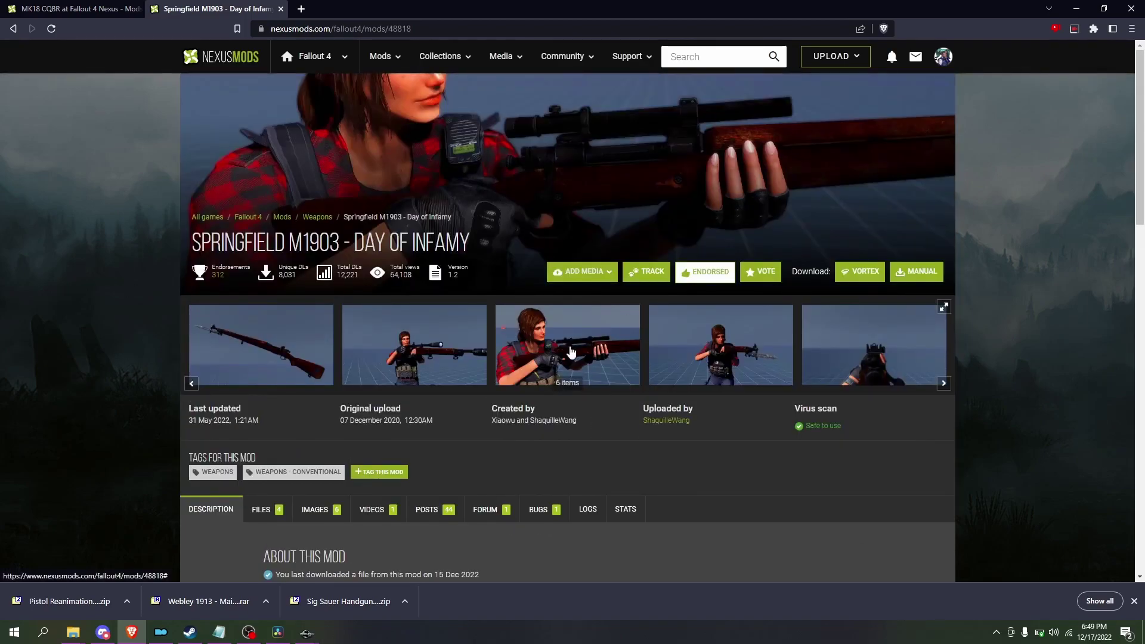
left_click(596, 334)
left_click(1109, 318)
left_click(1108, 318)
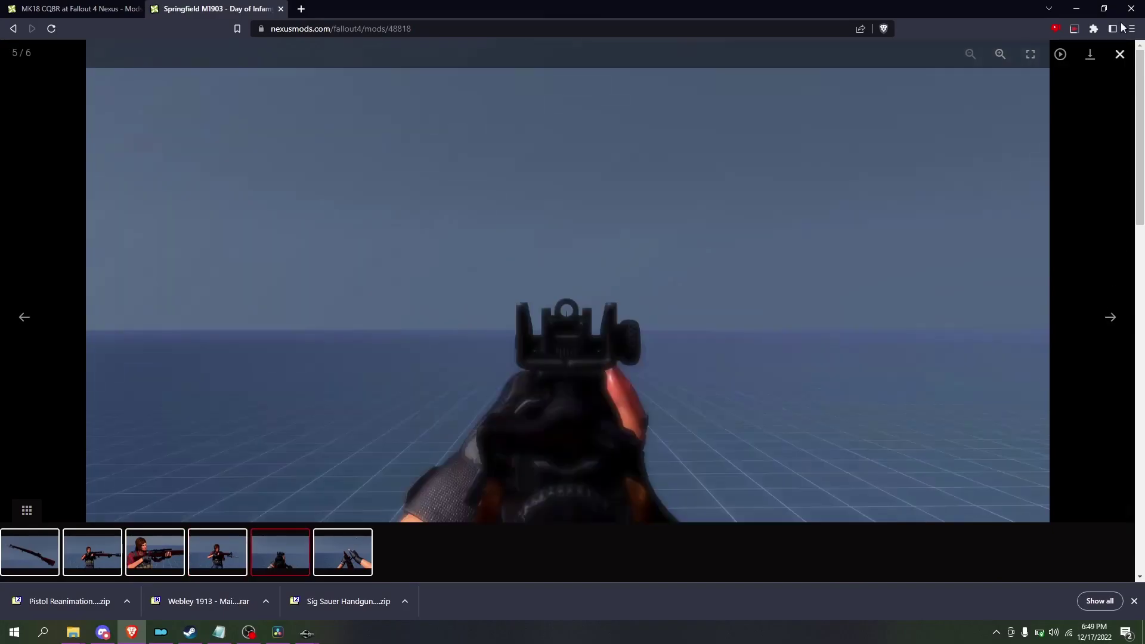
- Return to the Creation Kit, set the PlayerLevel property to 20 and auto-fill LL_Weapons_Guns_Long
left_click(1075, 8)
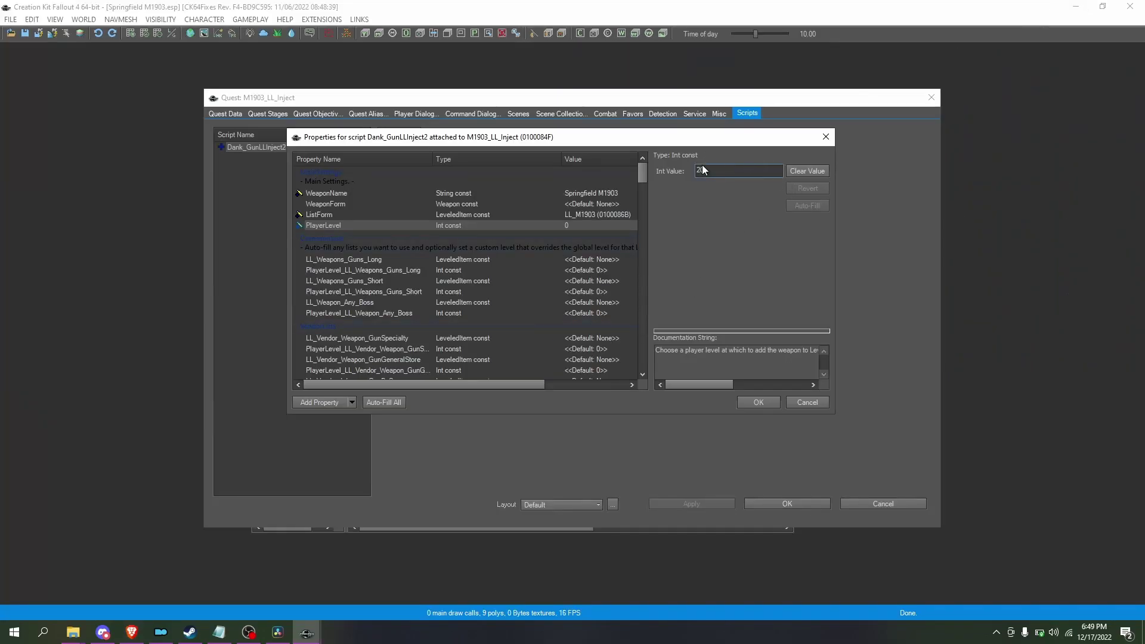
left_click(506, 214)
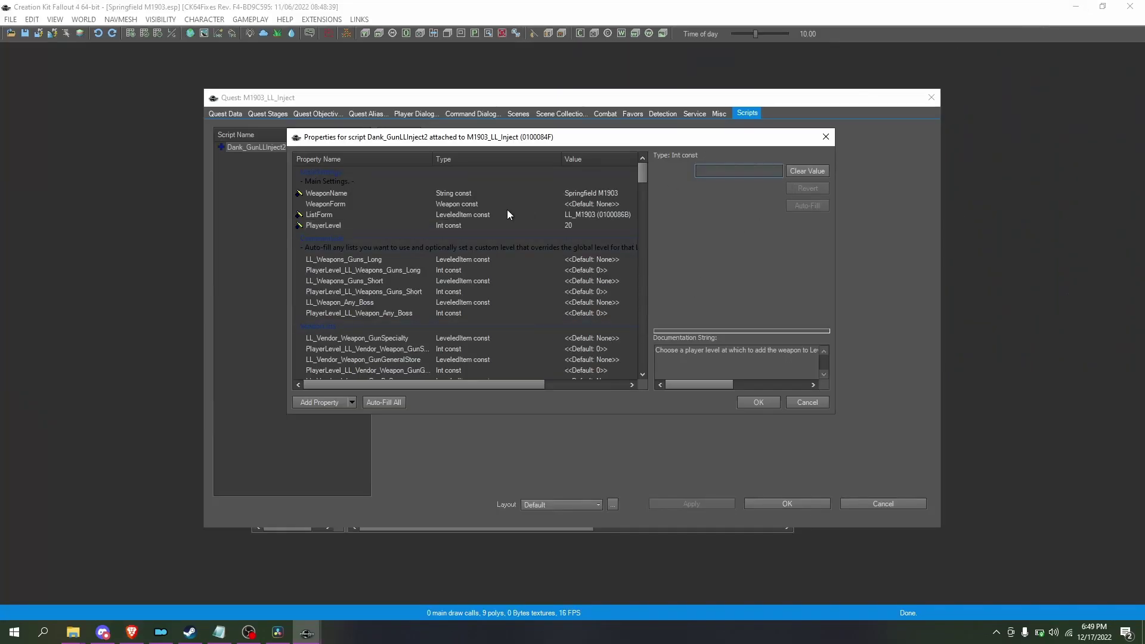
left_click(626, 259)
left_click(815, 204)
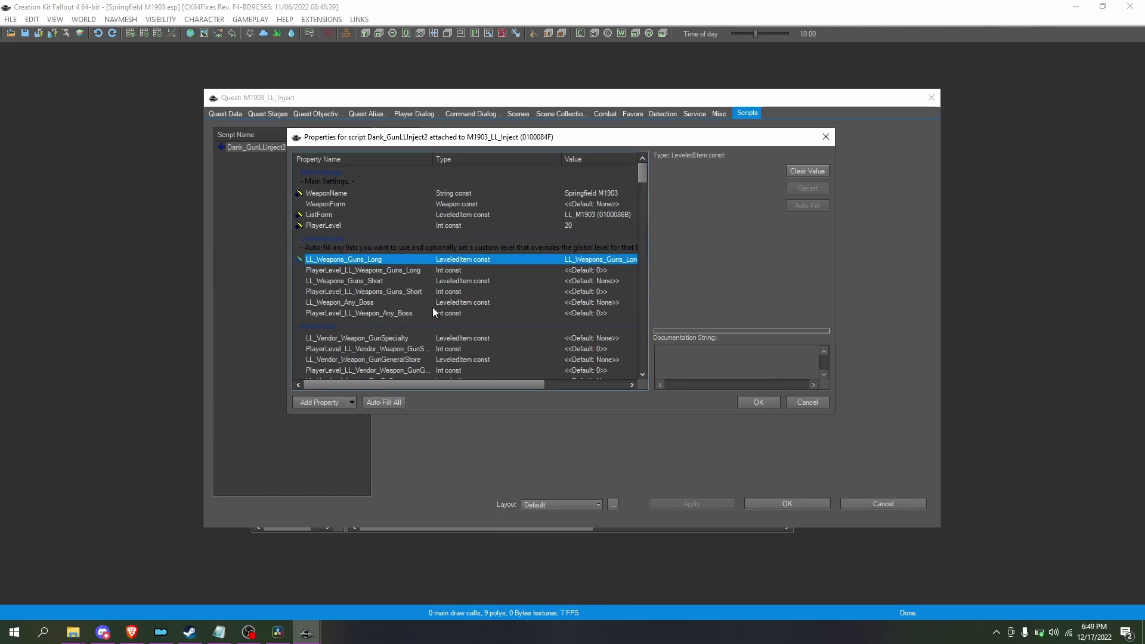
- Auto-fill the LL_Vendor_Weapon_GunGeneralStore property in the vendor lists
scroll(433, 306, "down", 4)
scroll(384, 263, "up", 1)
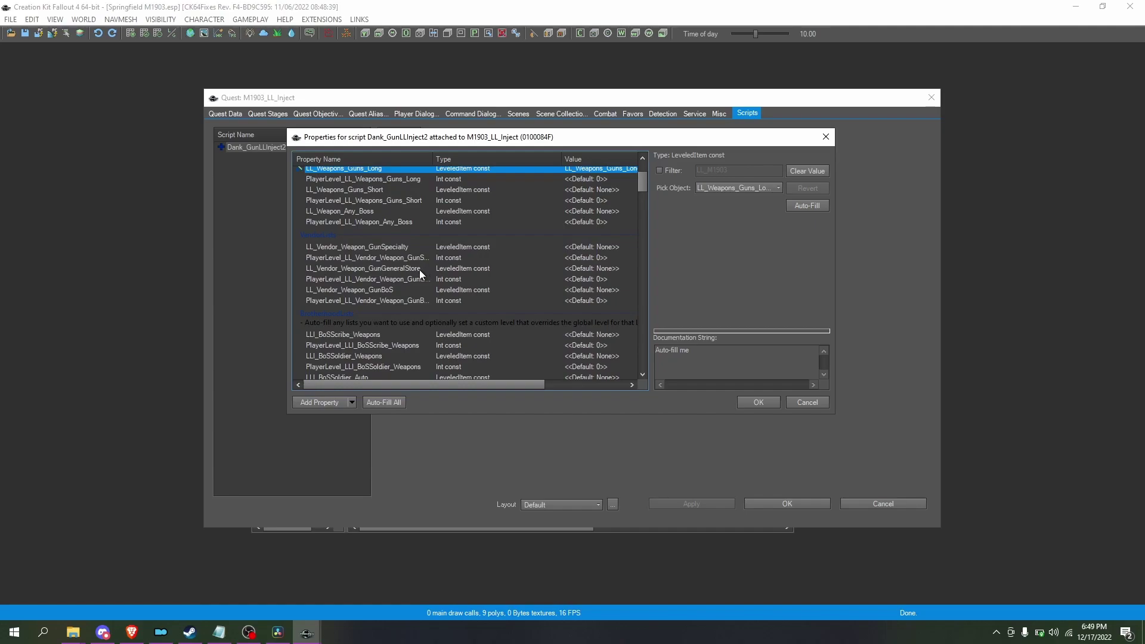
left_click(414, 267)
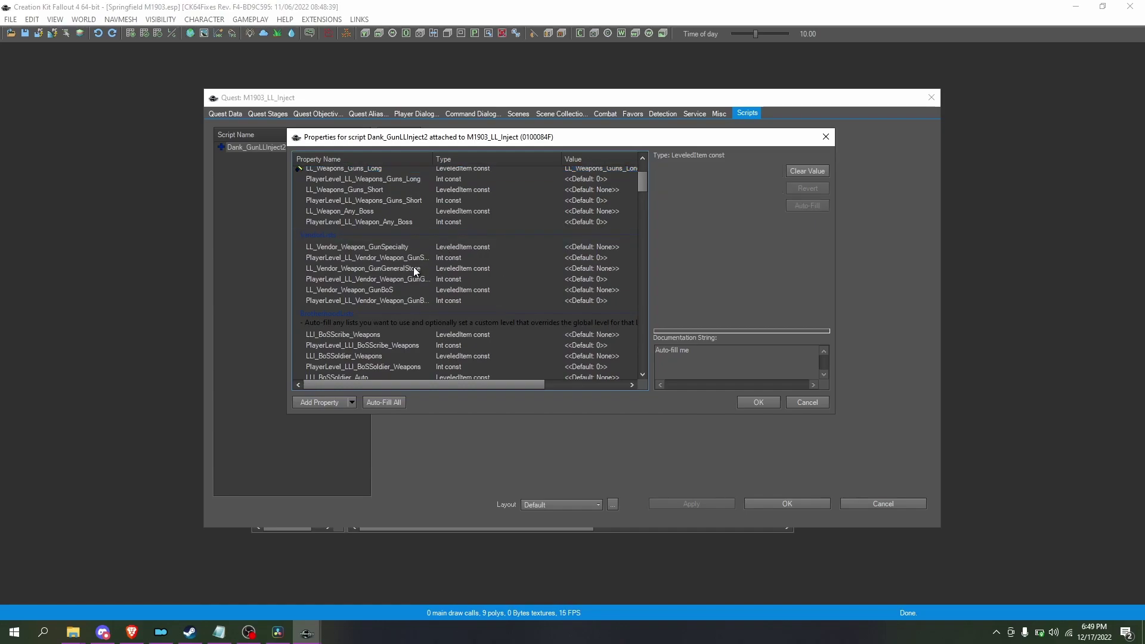
left_click(810, 206)
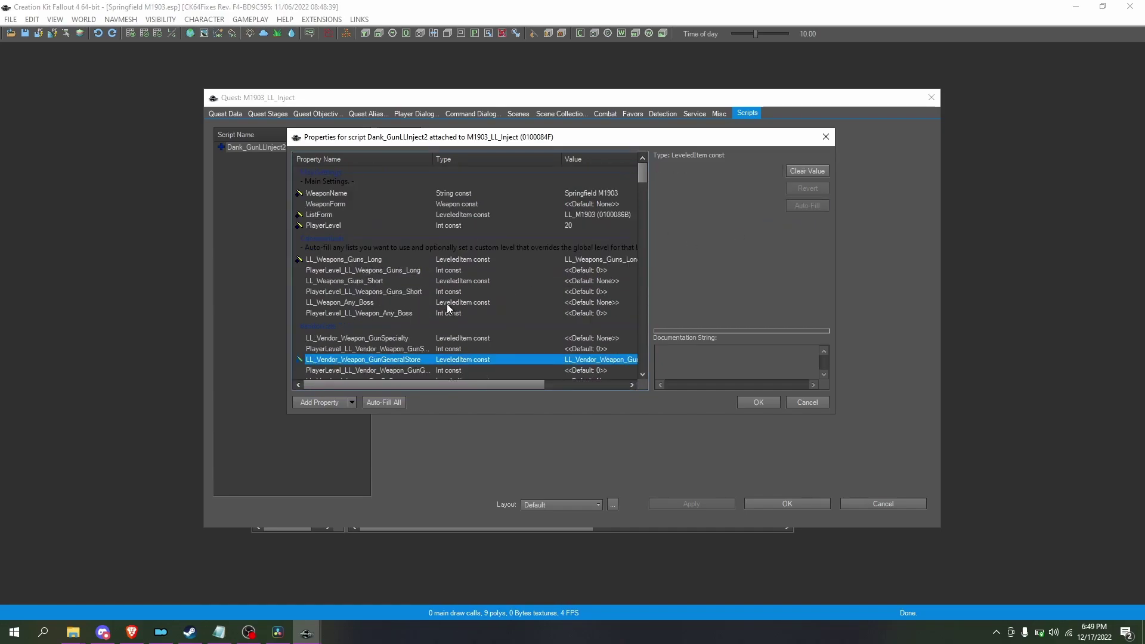
- Auto-fill the LLI_Gunner_Sniper property in the Gunner lists
scroll(446, 303, "down", 5)
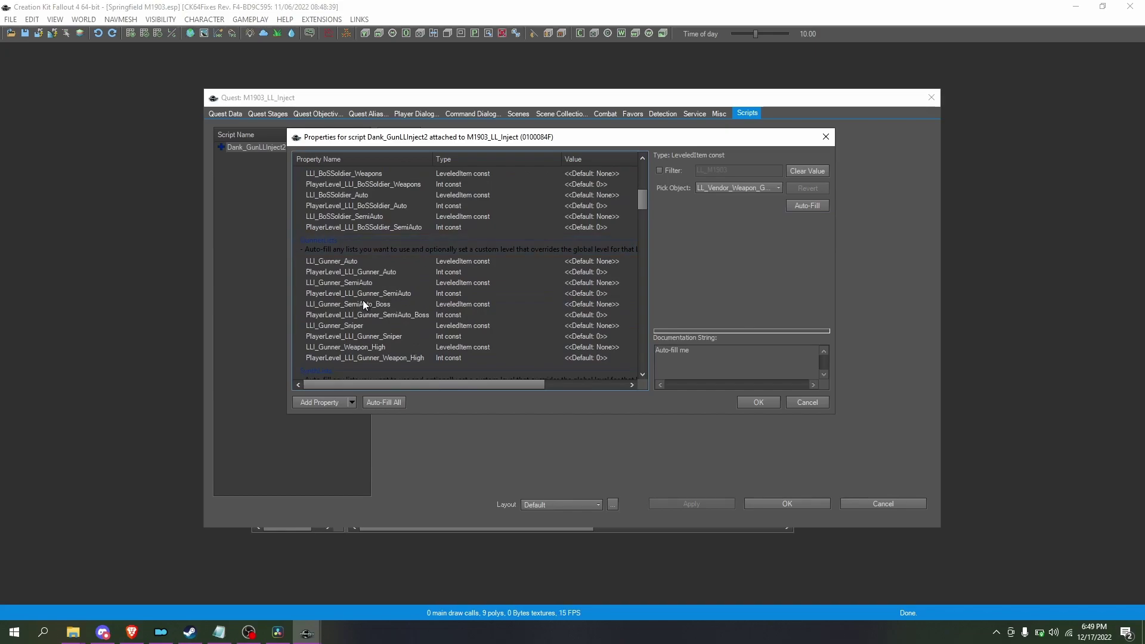
scroll(411, 335, "down", 3)
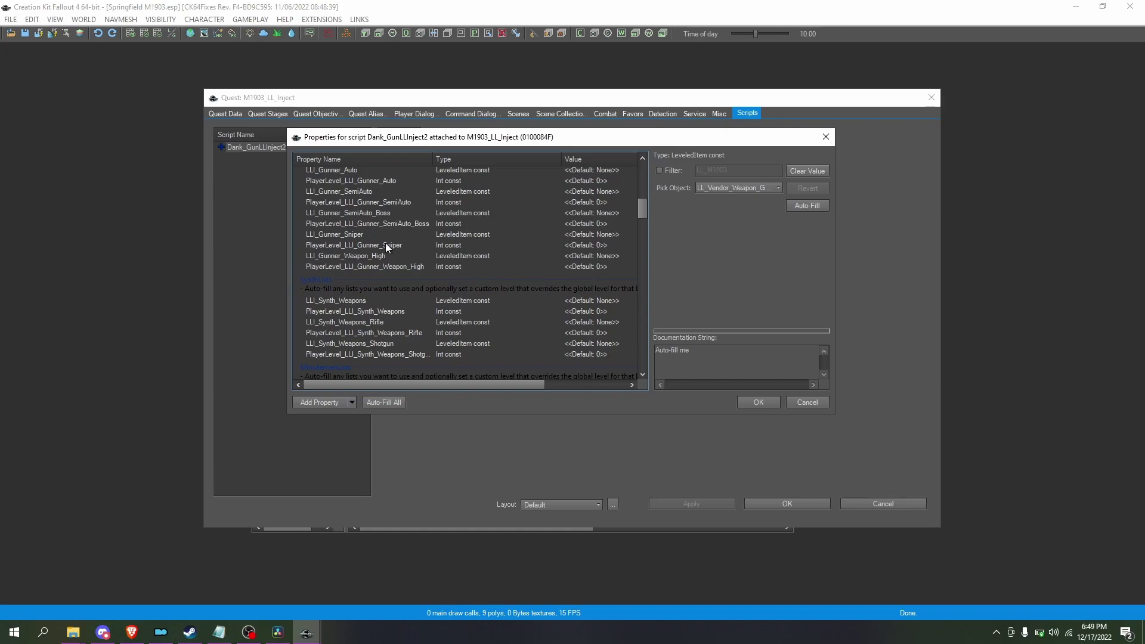
left_click(357, 232)
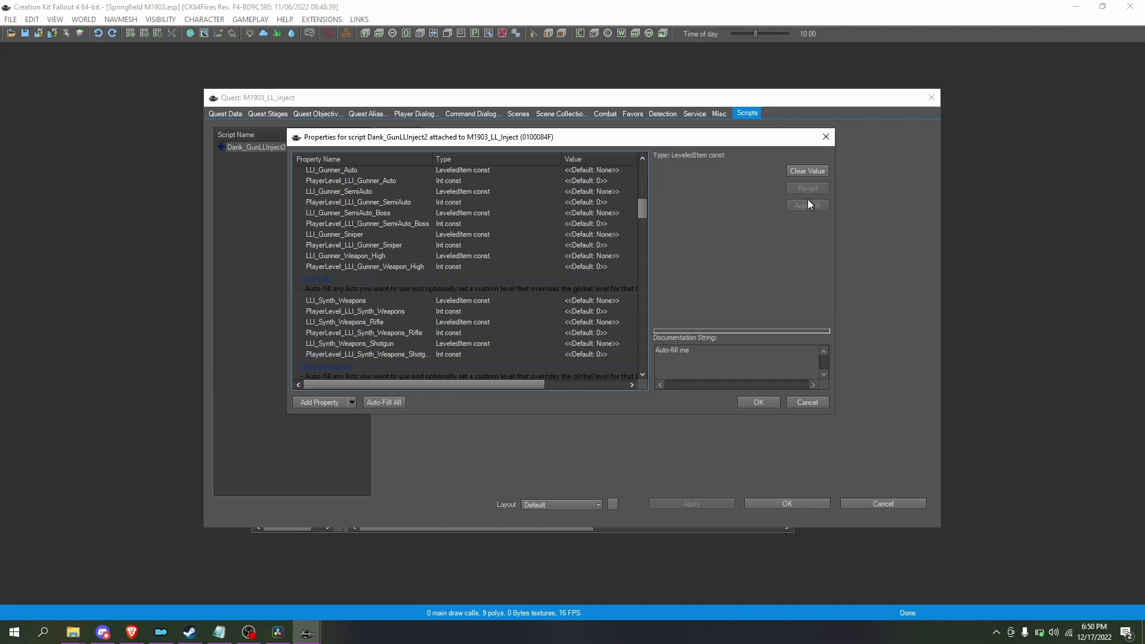
left_click(811, 201)
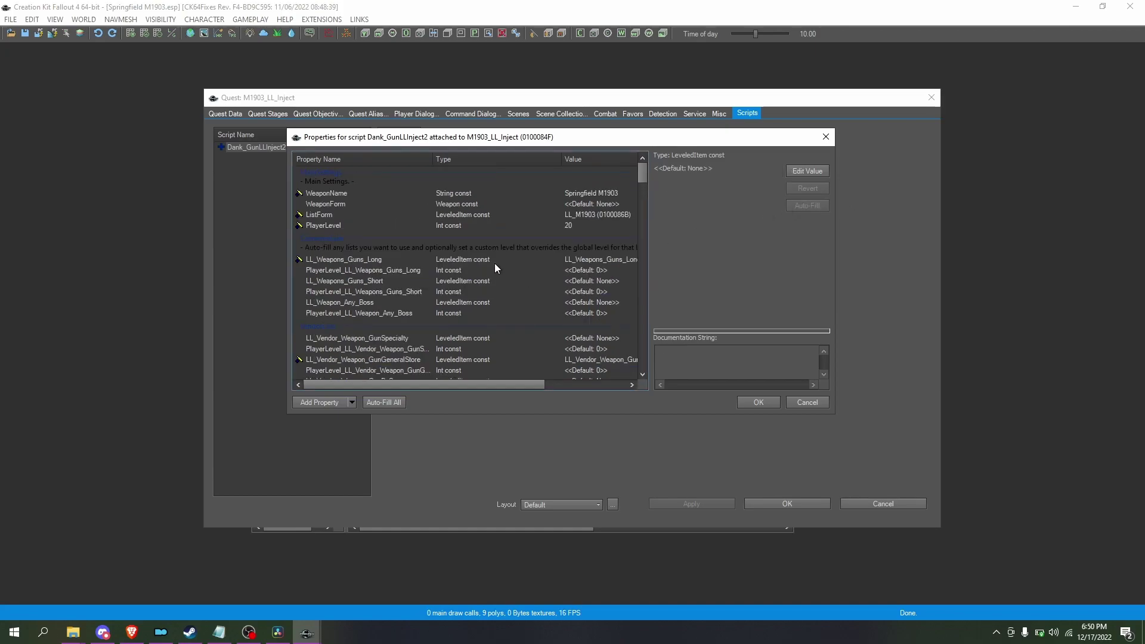
- Auto-fill the LL_Minutemen_Weapons_NonAuto property in the Minutemen lists
scroll(476, 262, "down", 8)
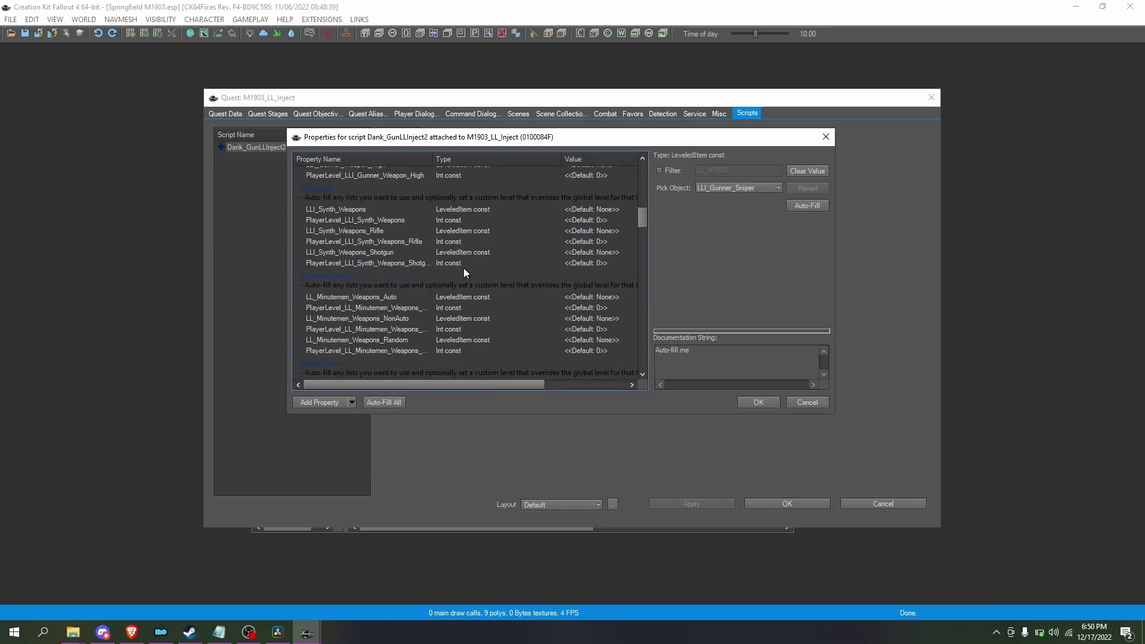
scroll(471, 280, "down", 2)
left_click(414, 258)
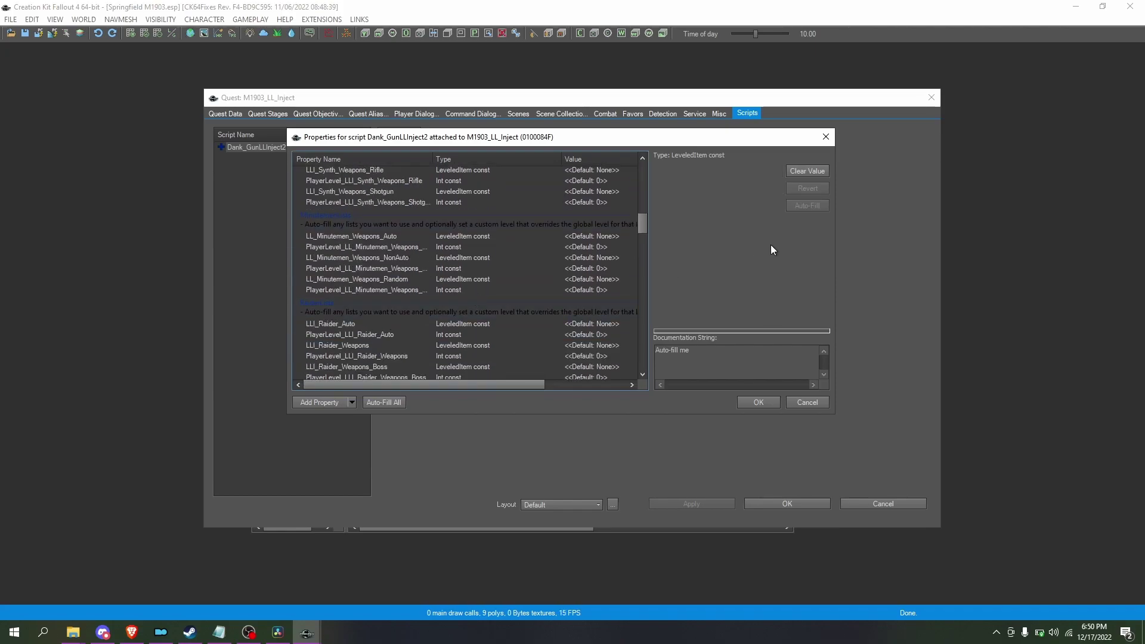
left_click(818, 204)
- Auto-fill the first LGND_PossibleLegendaryItemBaseList property in the legendary lists
scroll(488, 288, "up", 10)
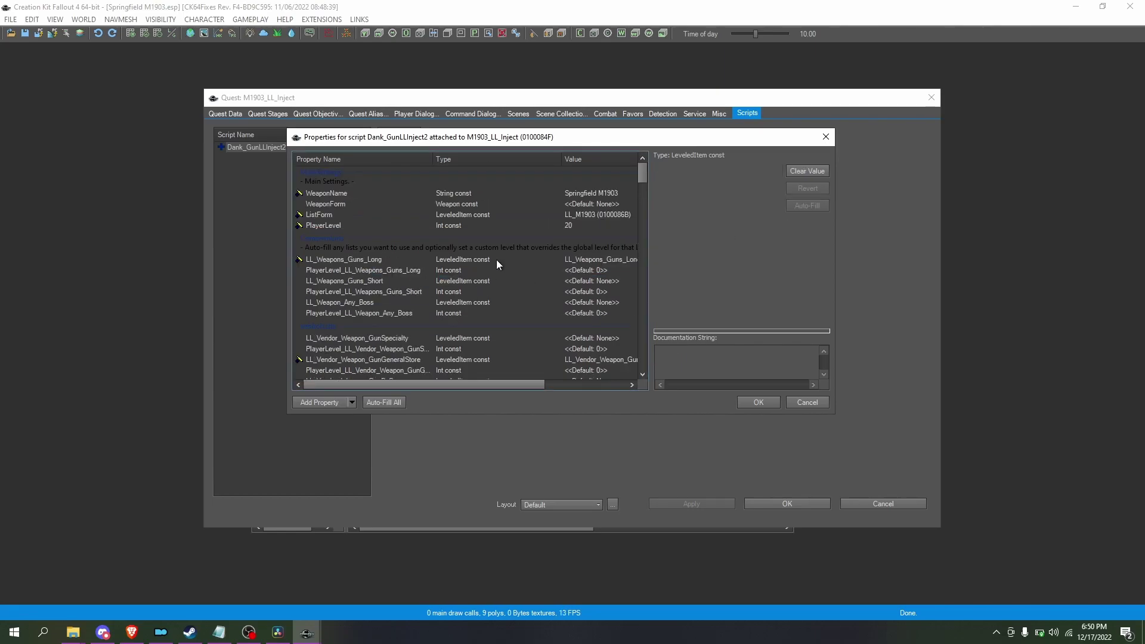
scroll(496, 259, "down", 10)
scroll(492, 260, "down", 4)
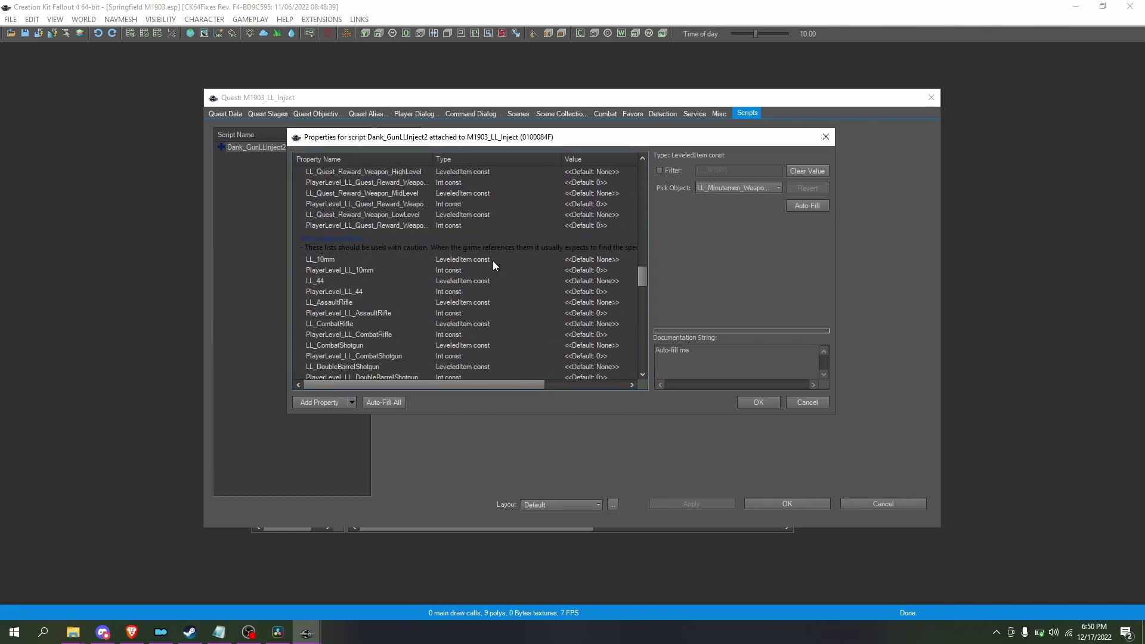
scroll(493, 260, "up", 3)
left_click(426, 252)
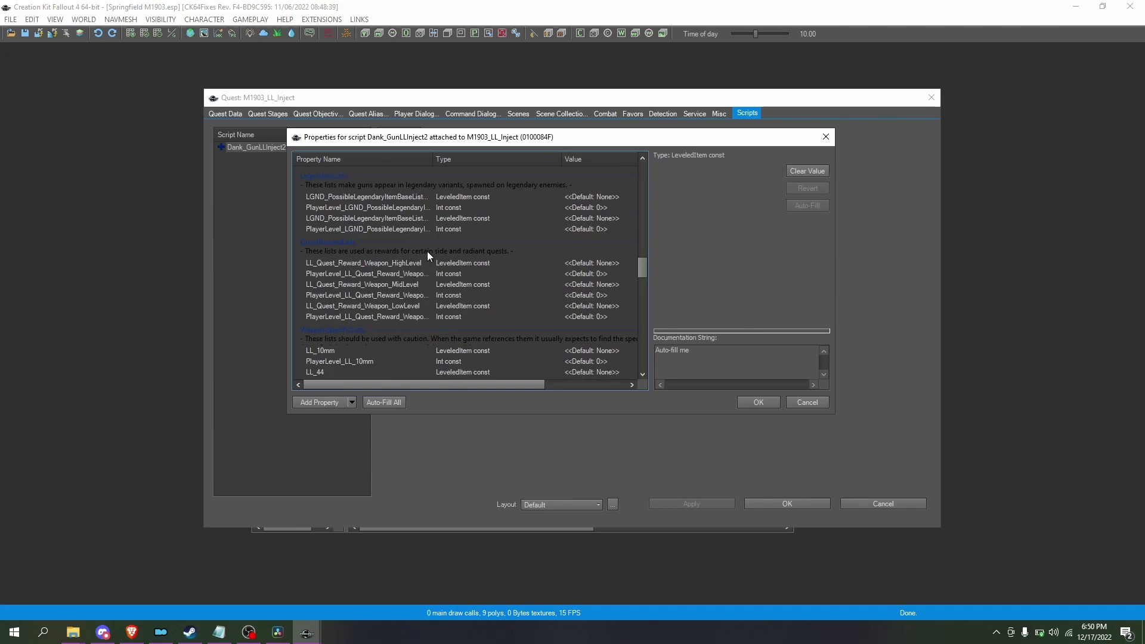
left_click(421, 196)
left_click(810, 207)
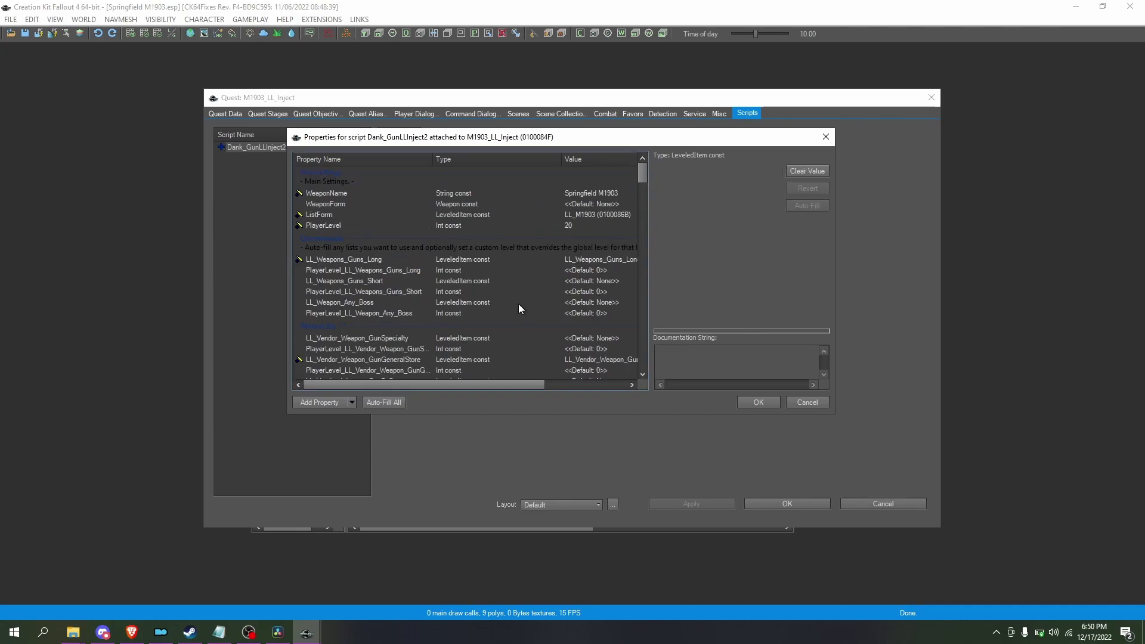
- Review the remaining Raider, Railroad, Supermutant, Triggerman, quest reward and specific-weapon lists for other suitable injection targets
scroll(517, 303, "down", 10)
scroll(515, 301, "down", 5)
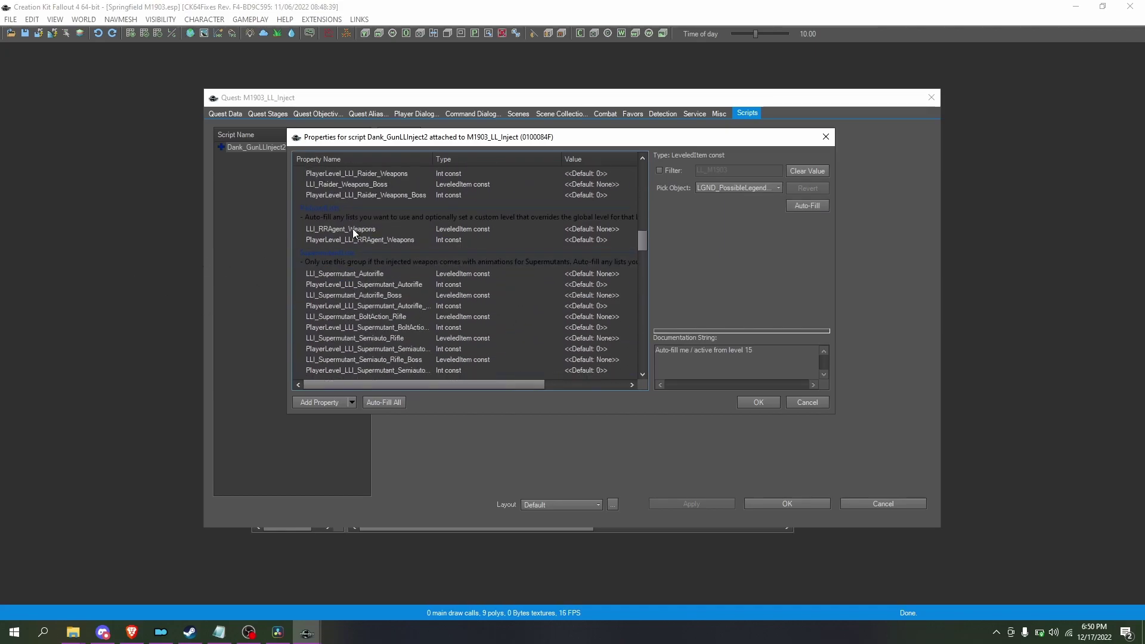
scroll(442, 284, "down", 4)
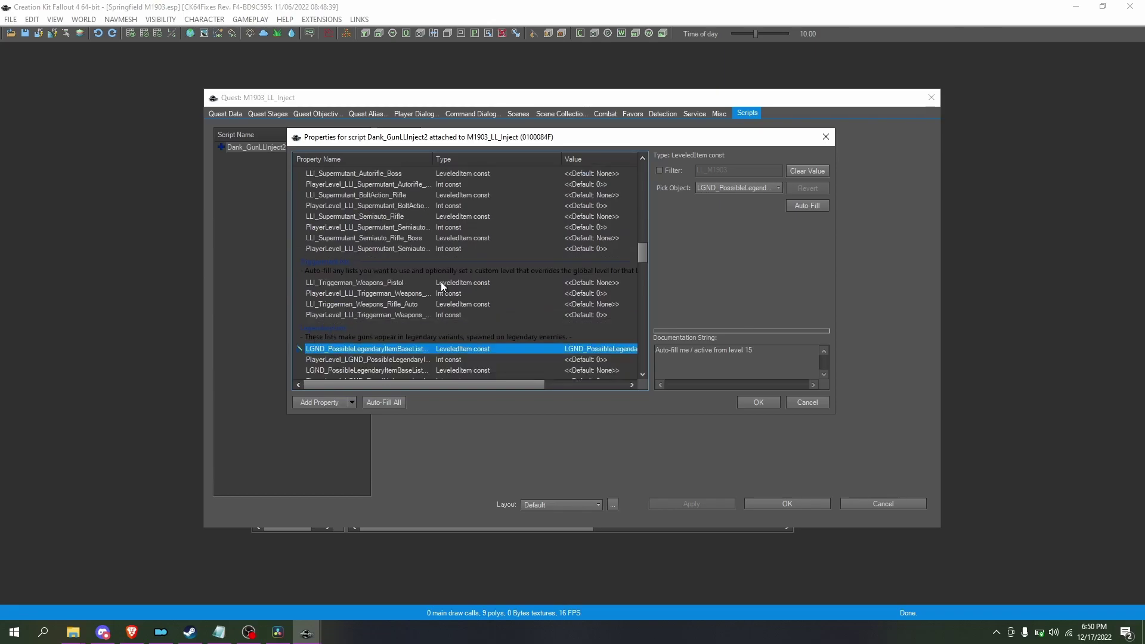
scroll(419, 286, "up", 4)
scroll(425, 309, "down", 4)
left_click(444, 279)
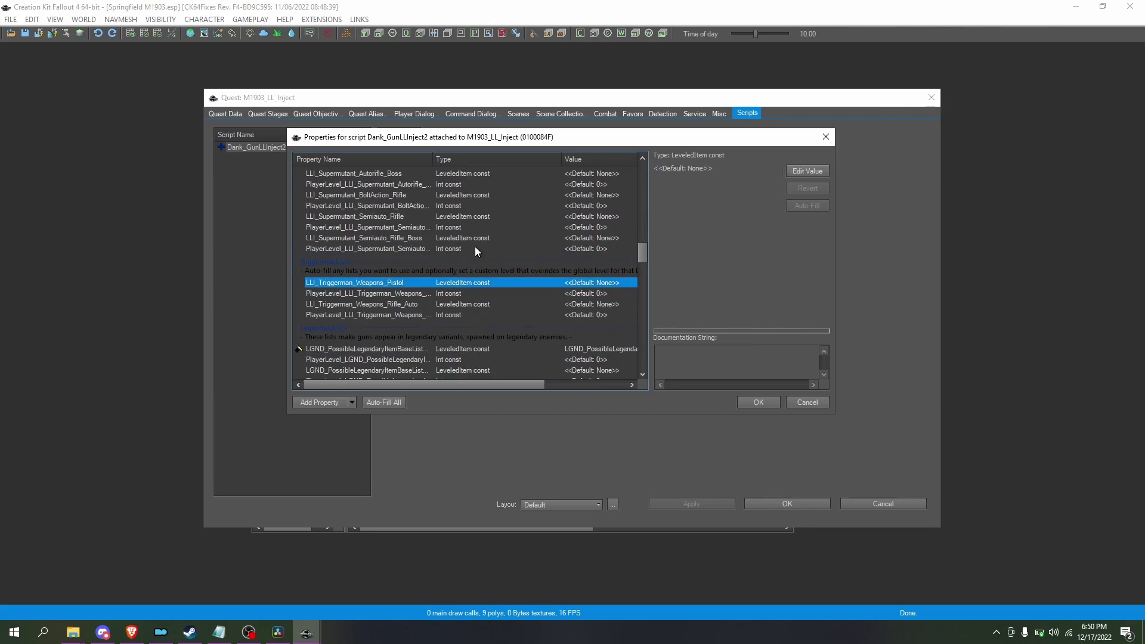
left_click(469, 223)
scroll(469, 224, "down", 3)
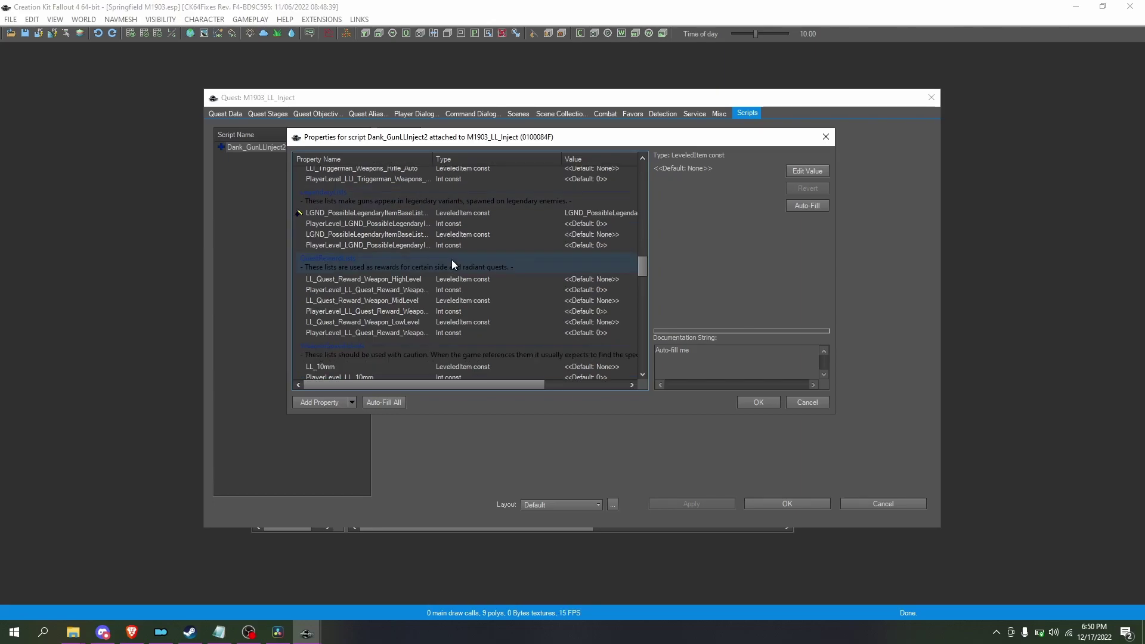
scroll(448, 258, "down", 4)
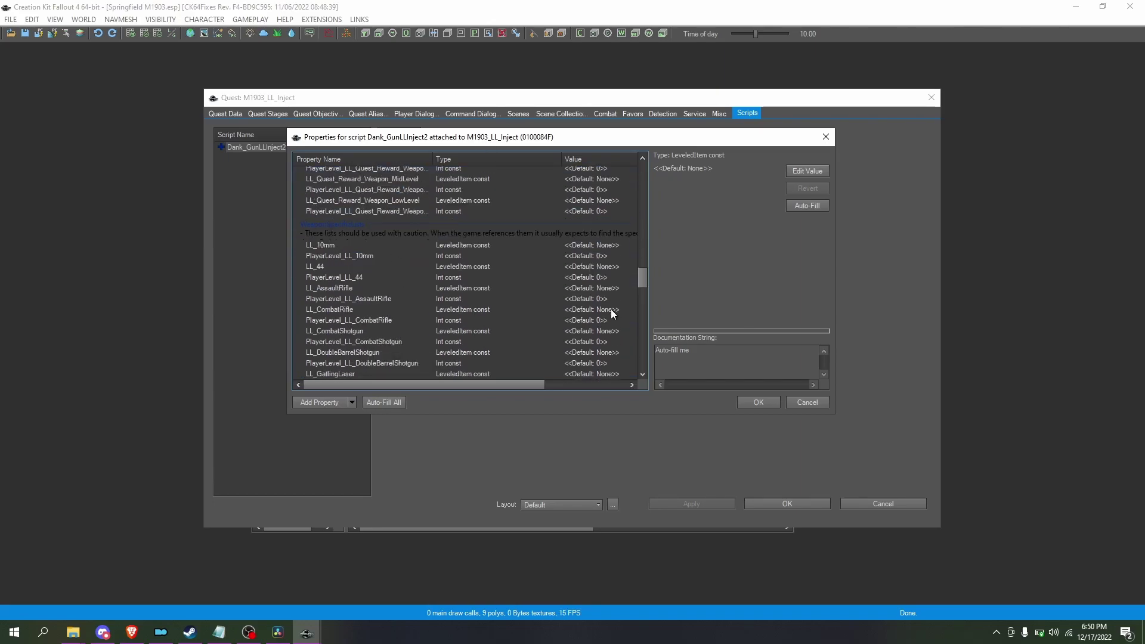
scroll(416, 348, "up", 20)
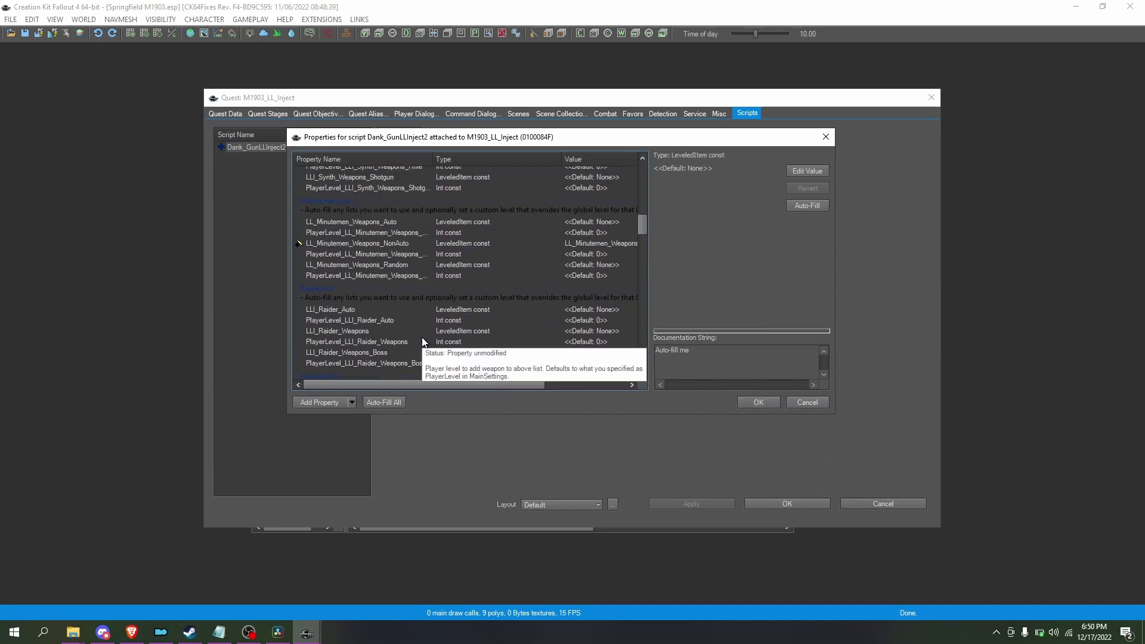
- Auto-fill the LLI_Raider_Weapons_Boss property in the Raider lists and accept the script and quest changes
left_click(381, 361)
left_click(384, 352)
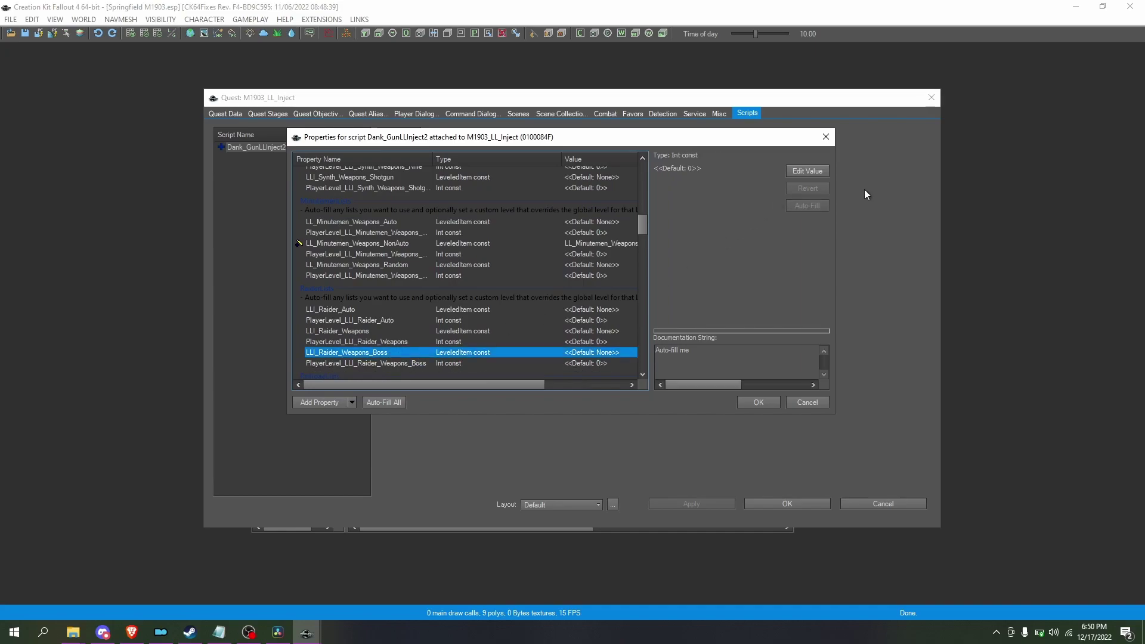
left_click(802, 206)
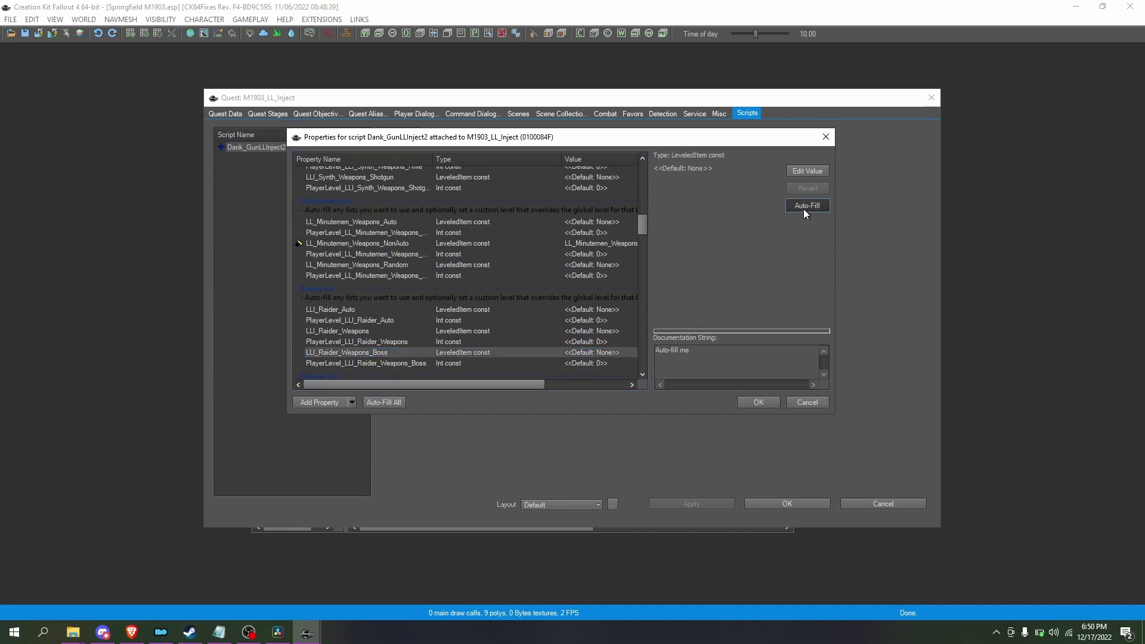
left_click(760, 402)
left_click(781, 503)
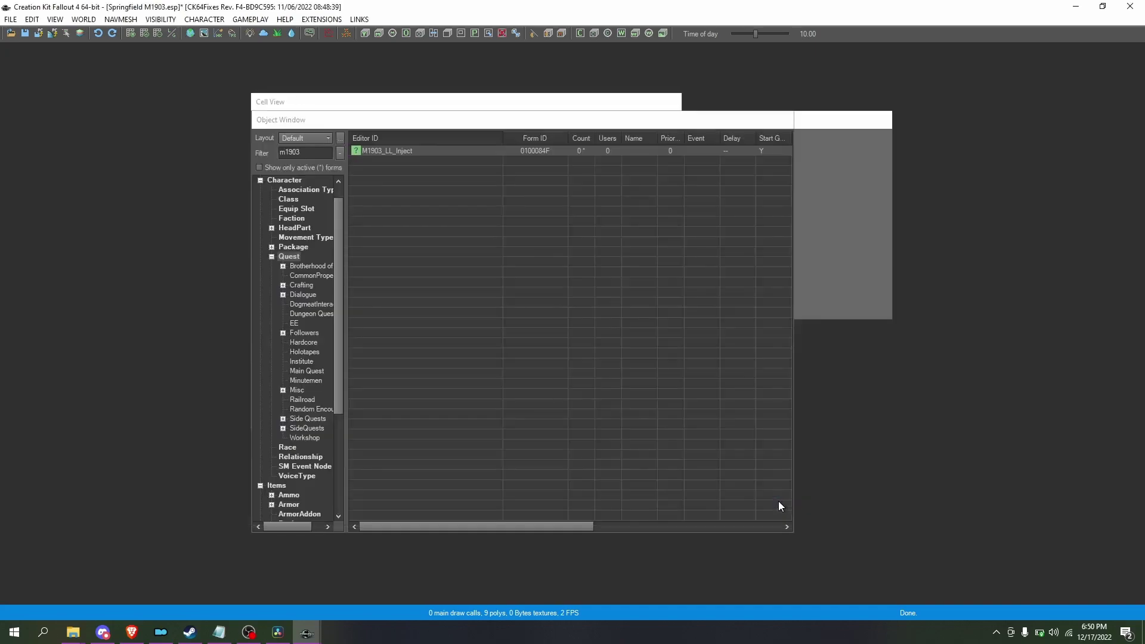
- Save the Springfield M1903 plugin and close Creation Kit
left_click(7, 20)
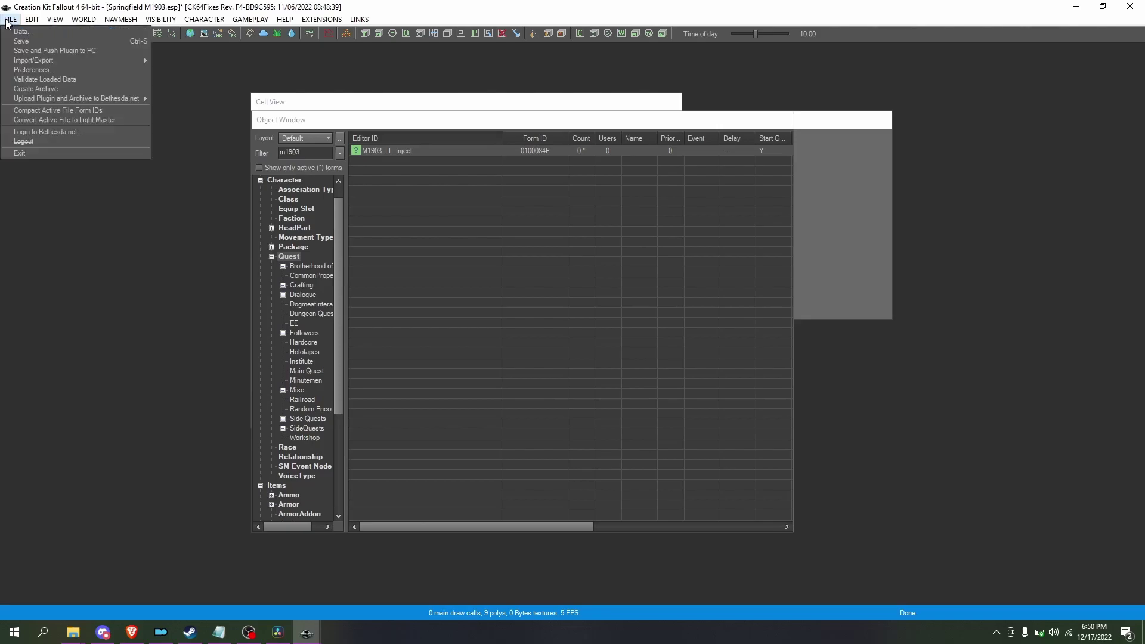
left_click(31, 41)
left_click(1130, 6)
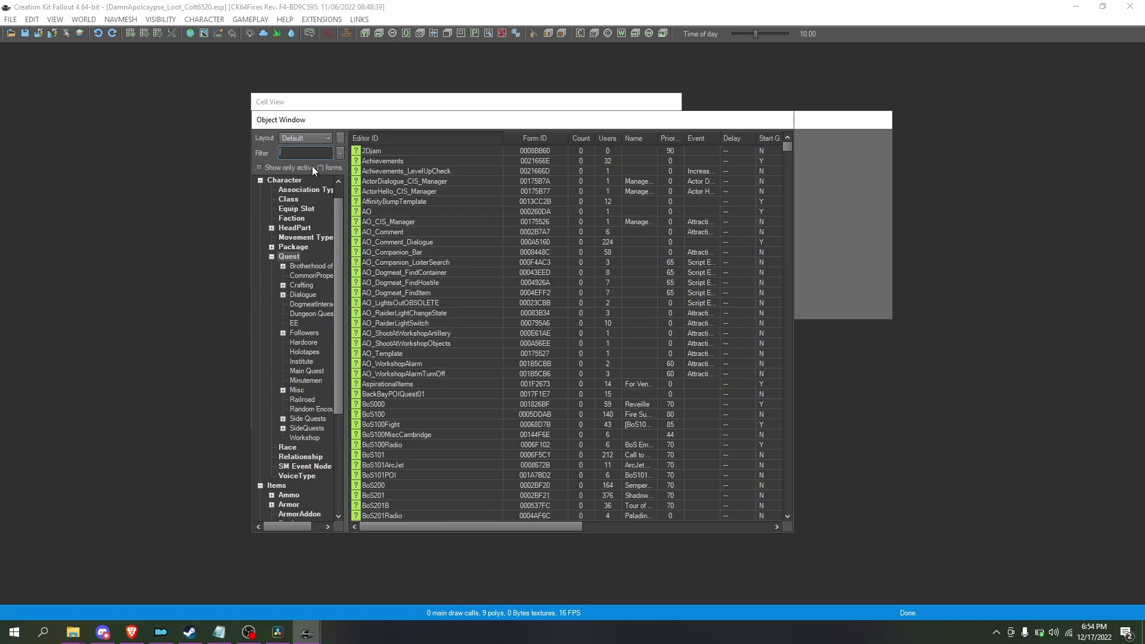
- Filter the quests for 6520, open Colt6520_Quest_Startup and add the Dank_GunLLInject2 script to it
type("6520")
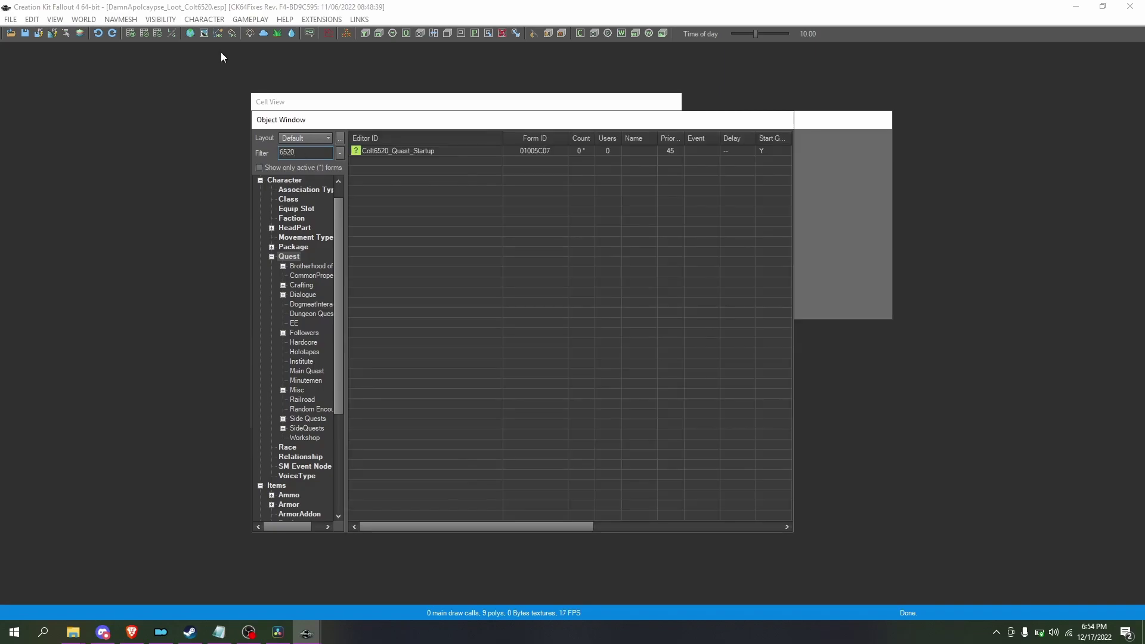
left_click(420, 153)
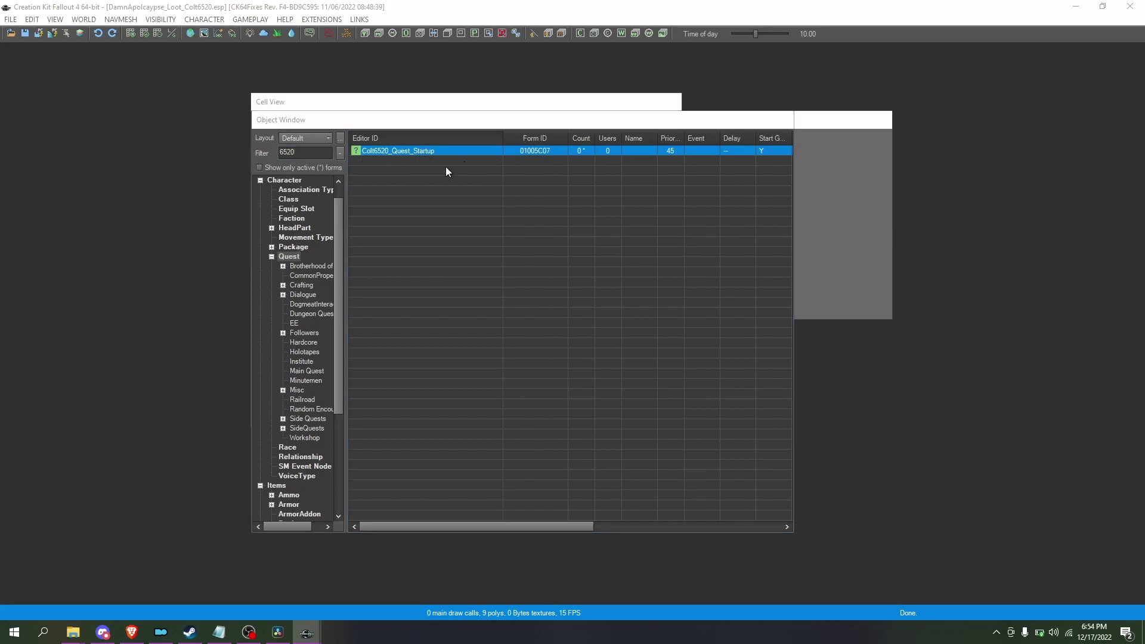
double_click(442, 154)
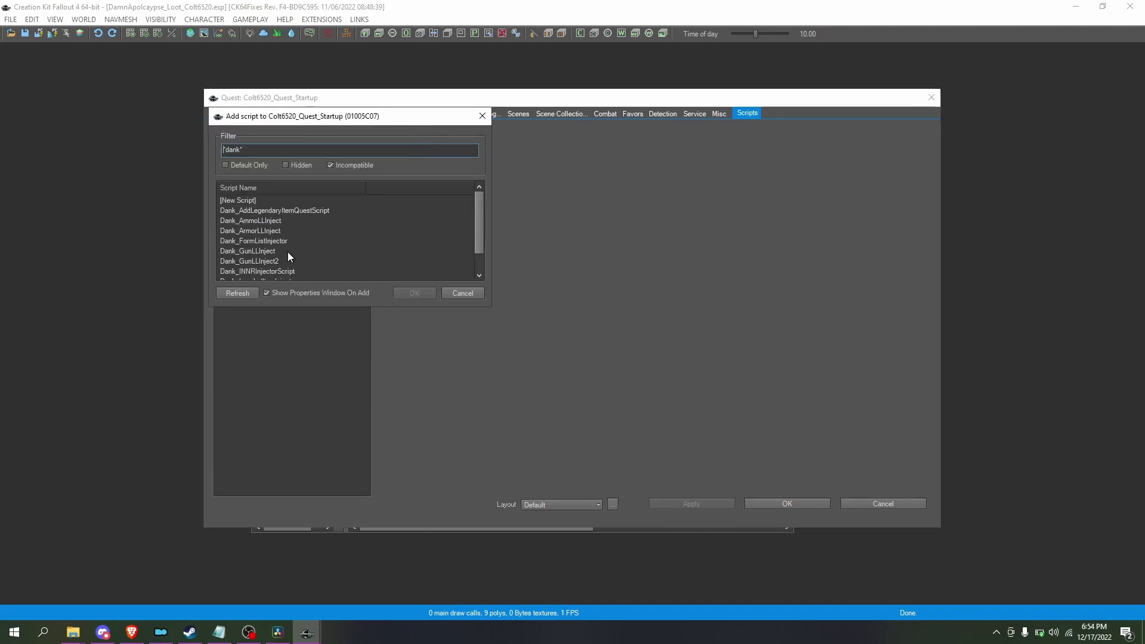
double_click(268, 259)
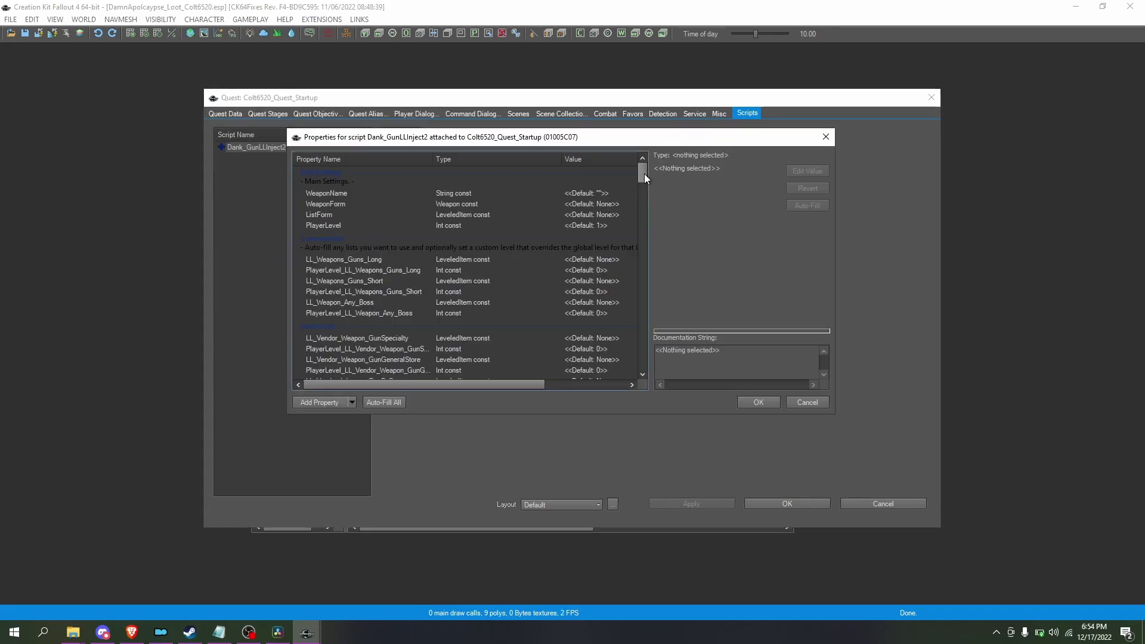
- Set the script's WeaponName property to Colt 6520
left_click(544, 193)
left_click(822, 169)
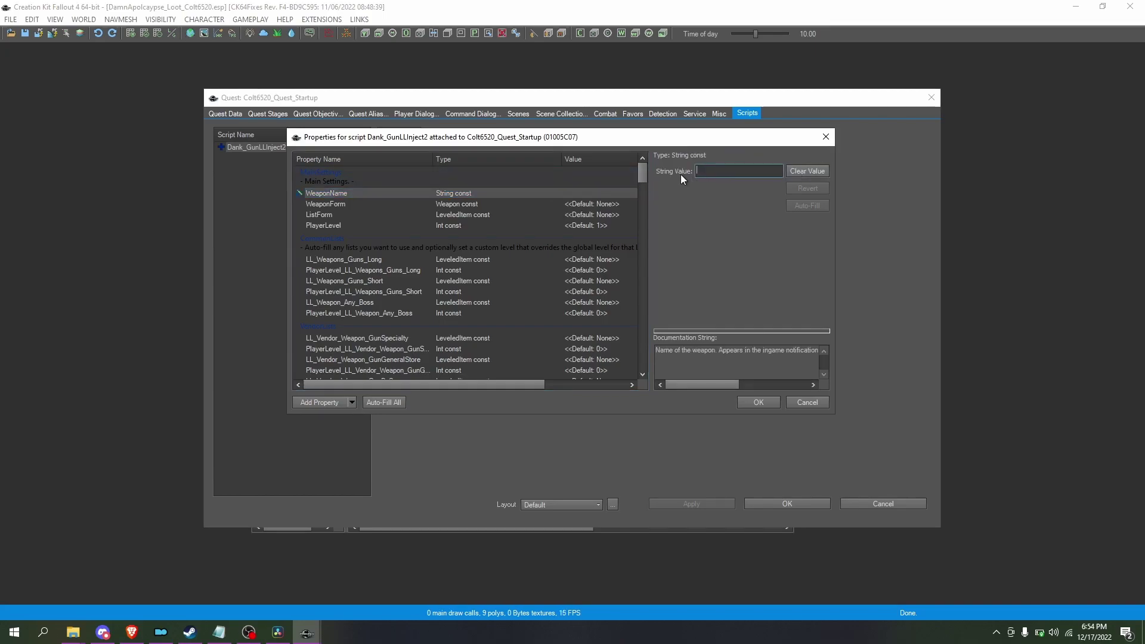
type("Colt 6520")
- Set the ListForm property to the LL_6520 leveled list, filtering the available objects by LL_6520
left_click(473, 214)
left_click(806, 170)
left_click(720, 171)
type("LL5")
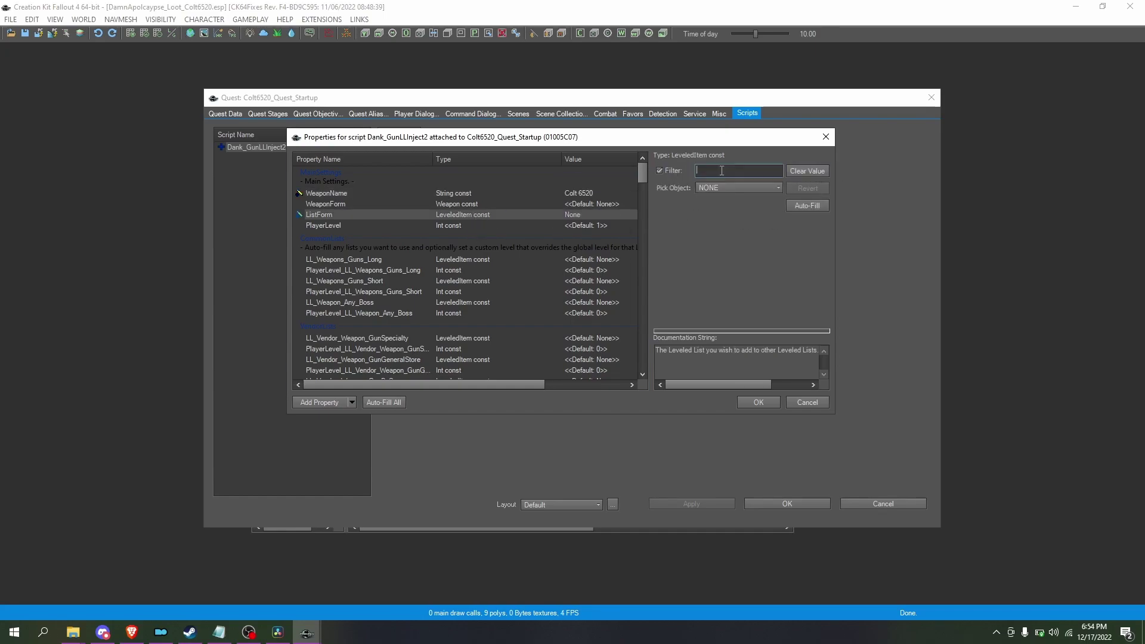
left_click(711, 189)
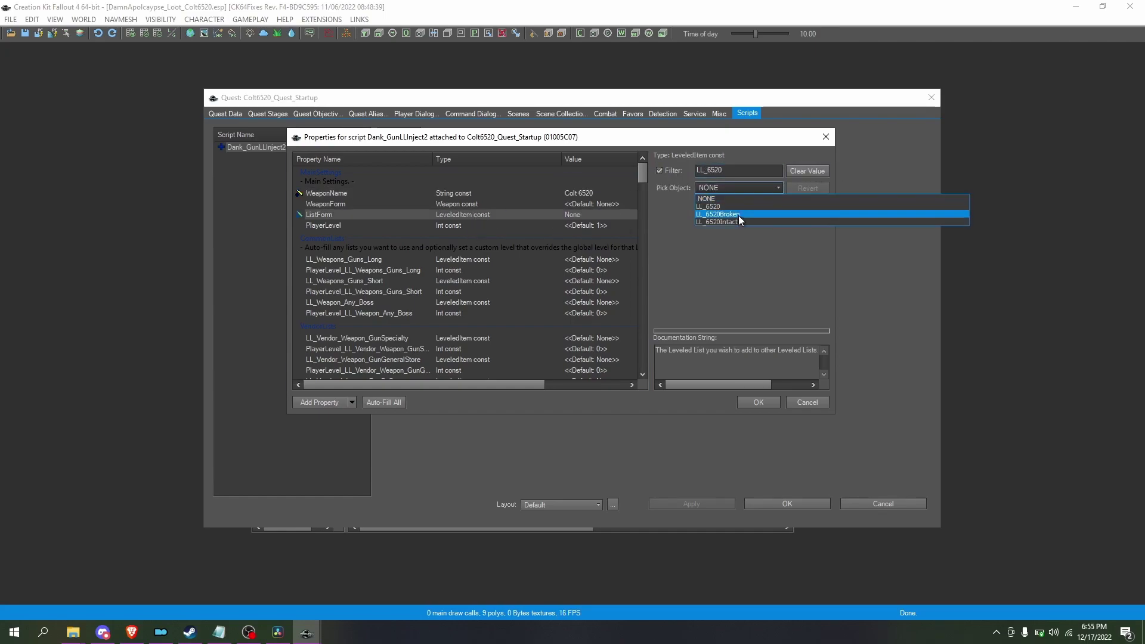
left_click(738, 205)
- Set the PlayerLevel property in the main settings to 5
left_click(580, 224)
type("4")
key("BackSpace")
type("5")
- Auto-fill the LL_Weapons_Guns_Short and LL_Vendor_Weapon_GunGeneralStore properties
left_click(381, 281)
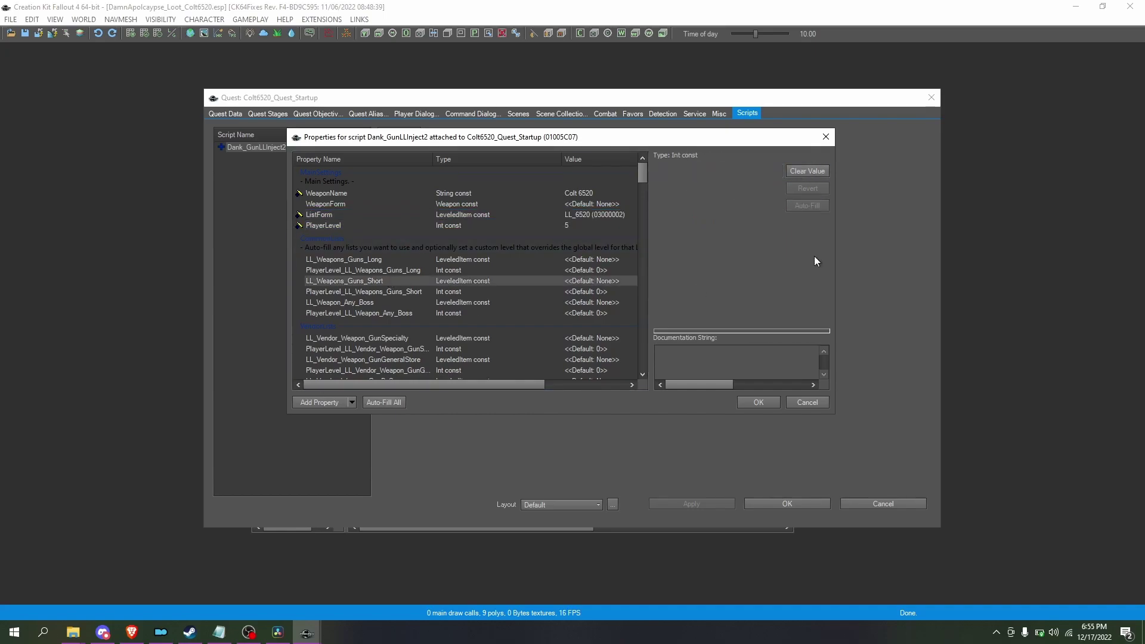
left_click(798, 206)
left_click(408, 359)
left_click(796, 206)
- Auto-fill suitable faction list properties further down the script, including LL_Minutemen_Weapons_NonAuto
scroll(394, 253, "down", 7)
left_click(377, 279)
left_click(795, 206)
scroll(427, 282, "down", 10)
left_click(388, 222)
left_click(801, 205)
scroll(490, 224, "down", 14)
left_click(405, 287)
scroll(458, 334, "down", 20)
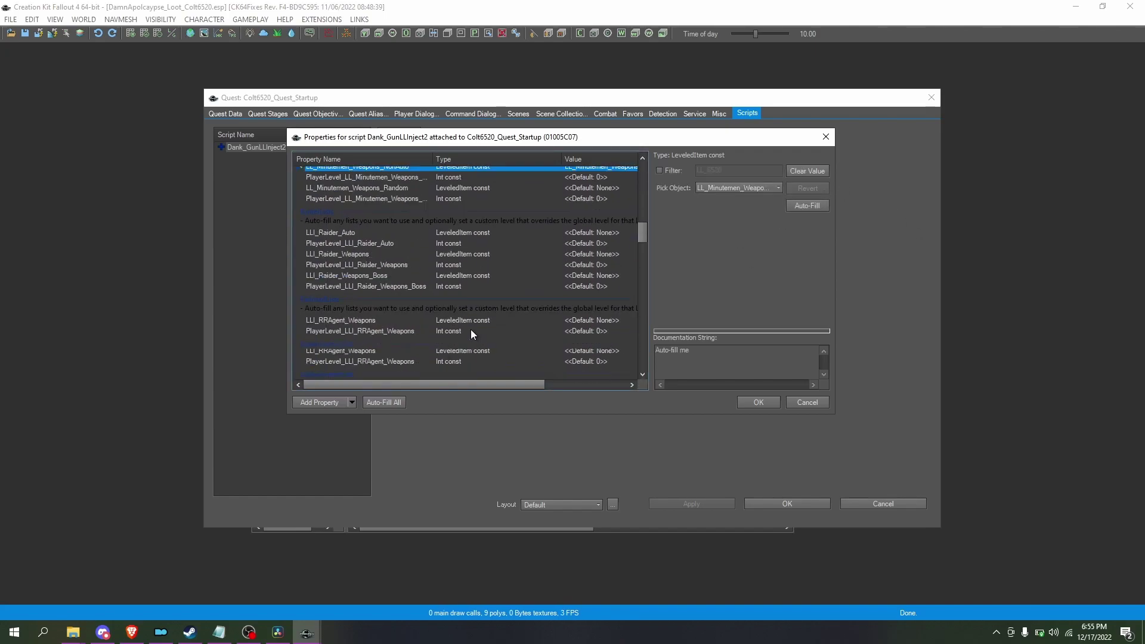
- Auto-fill the second LGND_PossibleLegendaryItemBaseList property in the legendary lists
left_click(460, 320)
left_click(488, 338)
left_click(802, 203)
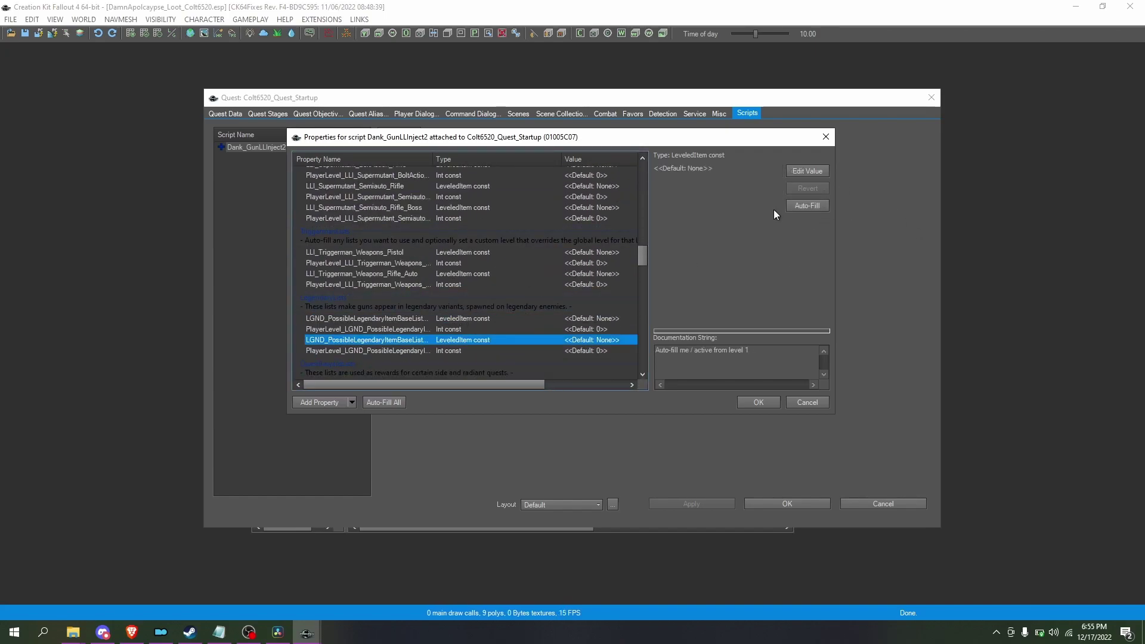
- Auto-fill the LLI_Triggerman_Weapons_Pistol property and check the remaining lists
scroll(539, 288, "down", 20)
left_click(410, 281)
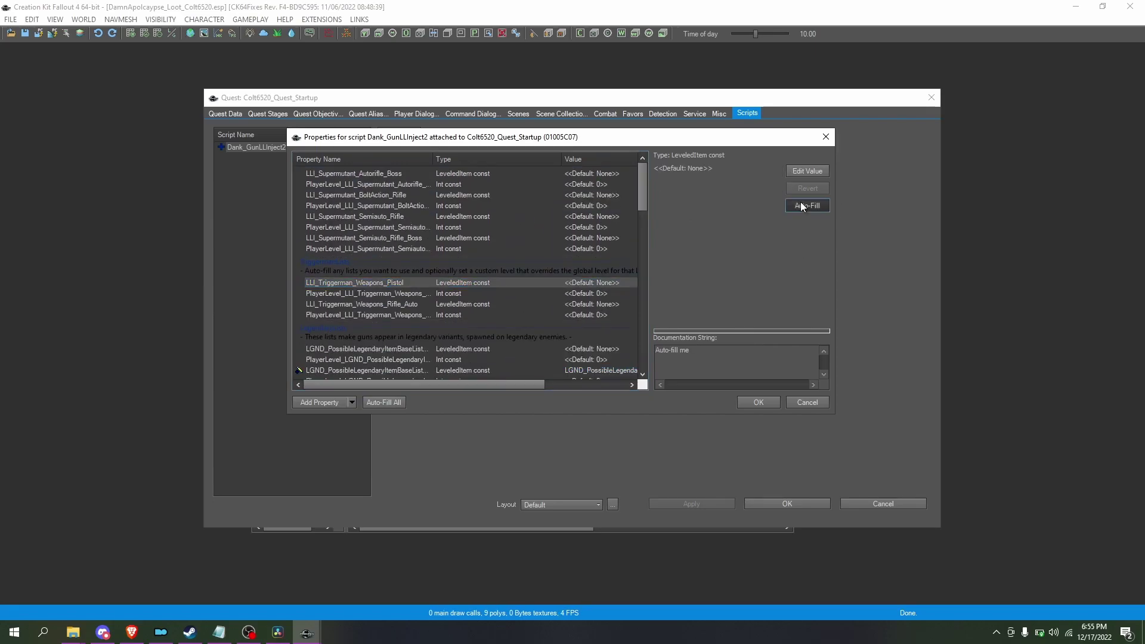
left_click(800, 201)
left_click_drag(642, 173, 617, 359)
- Accept the script and quest changes, then save the DamnApolcaypse_Loot_Colt6520.esp plugin and close Creation Kit
left_click(758, 402)
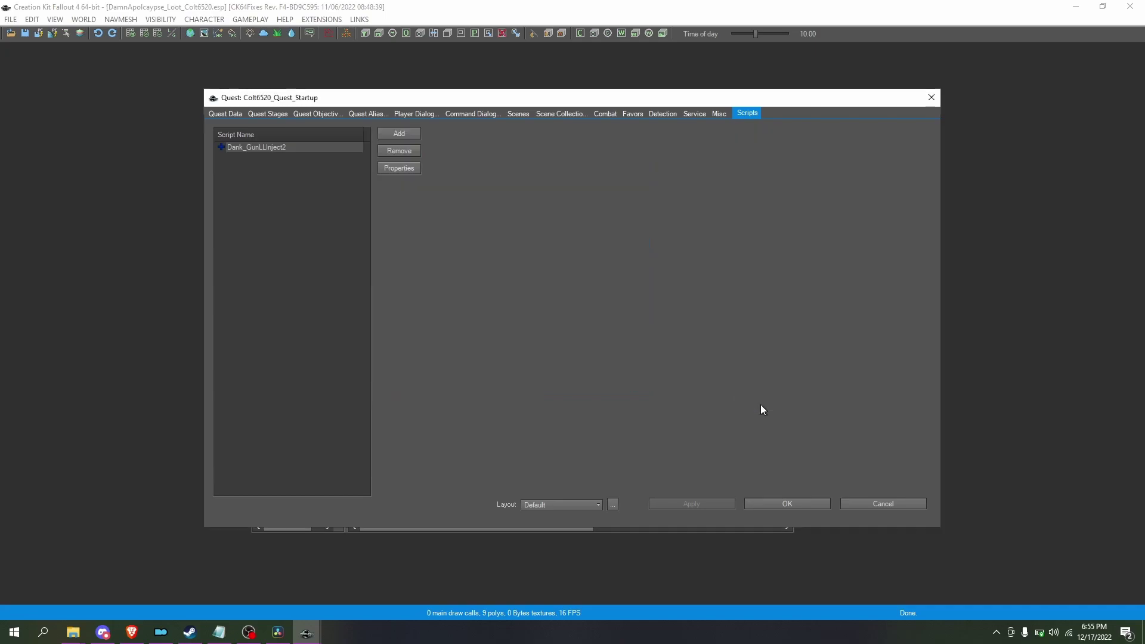
left_click(820, 503)
left_click(25, 34)
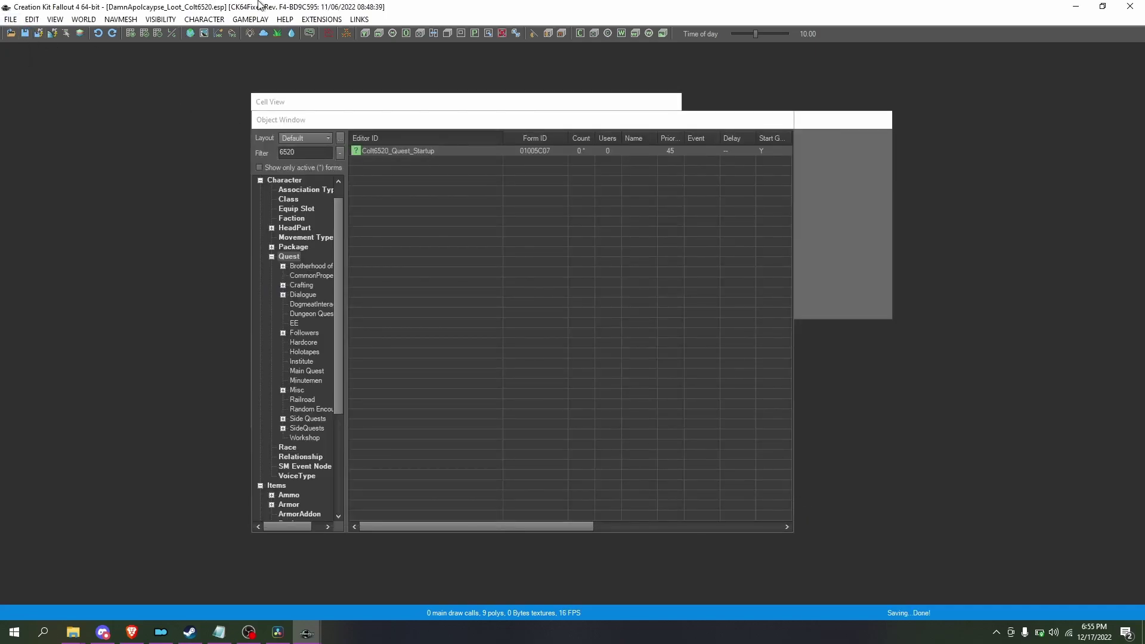
left_click(1136, 5)
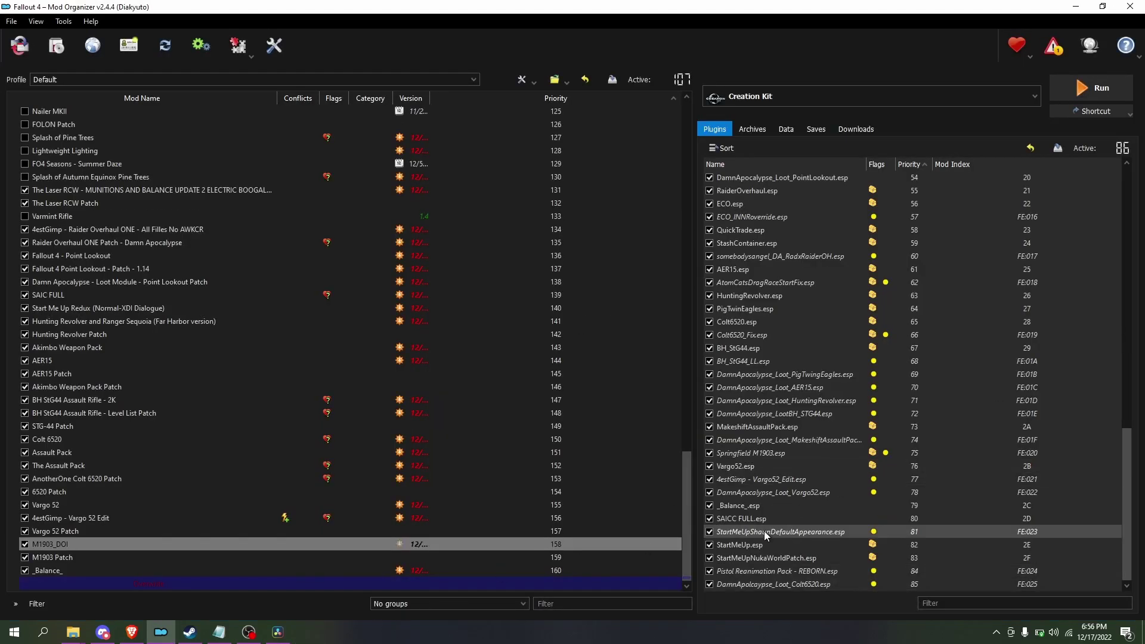
- In Mod Organizer, move Springfield M1903.esp and DamnApocalypse_Loot_Vargo52.esp directly before DamnApolcaypse_Loot_Colt6520.esp in the plugin load order
left_click(834, 492)
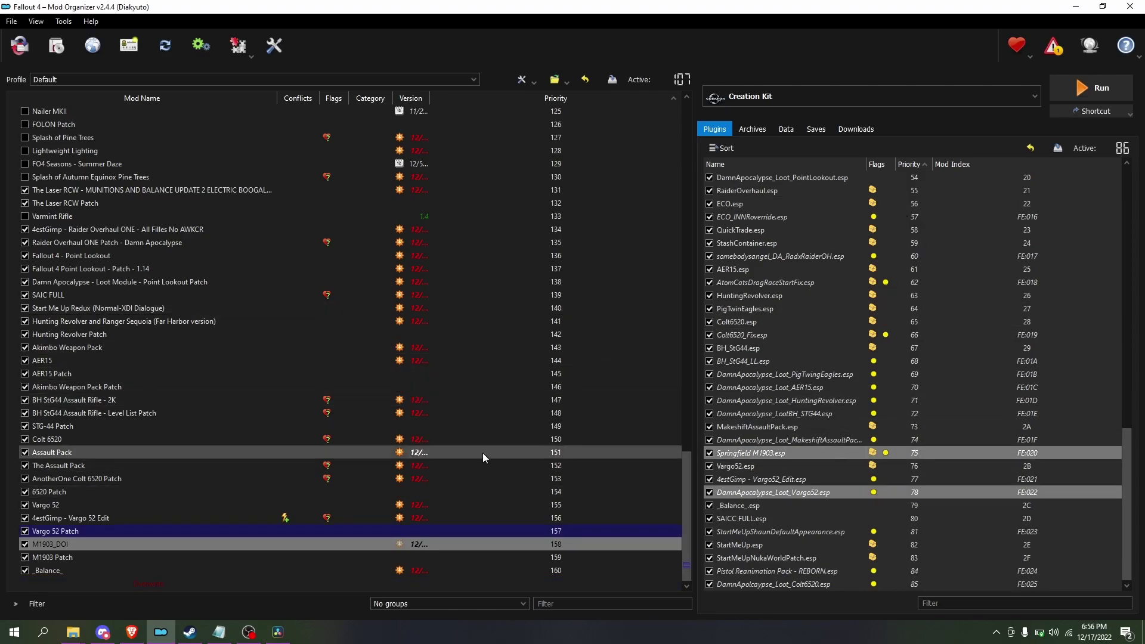
left_click_drag(758, 453, 899, 584)
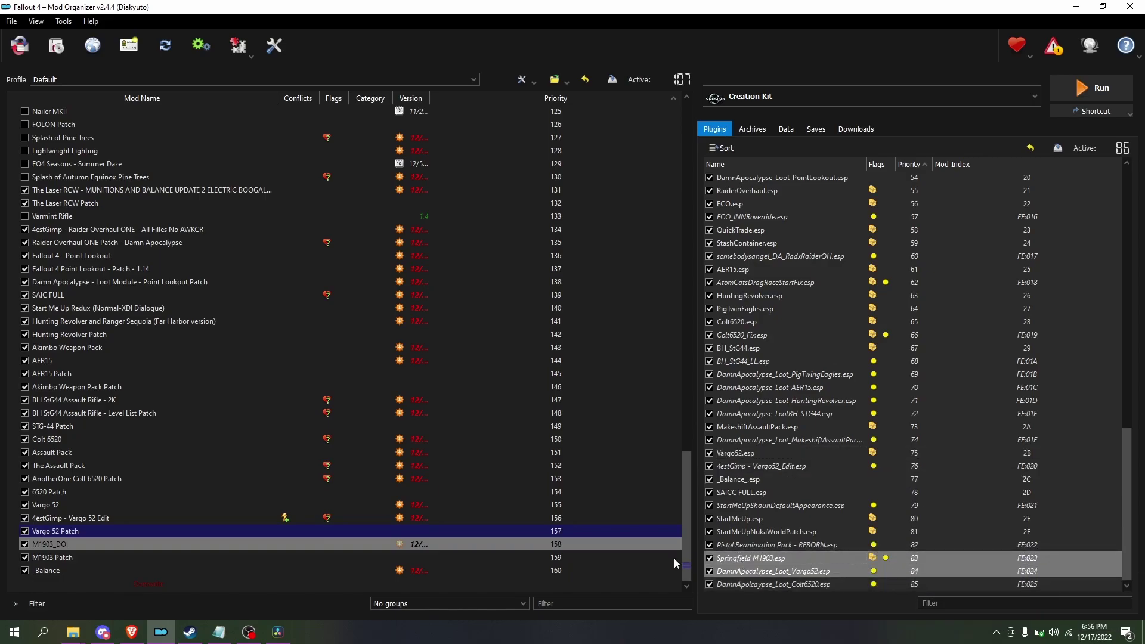
left_click(821, 561)
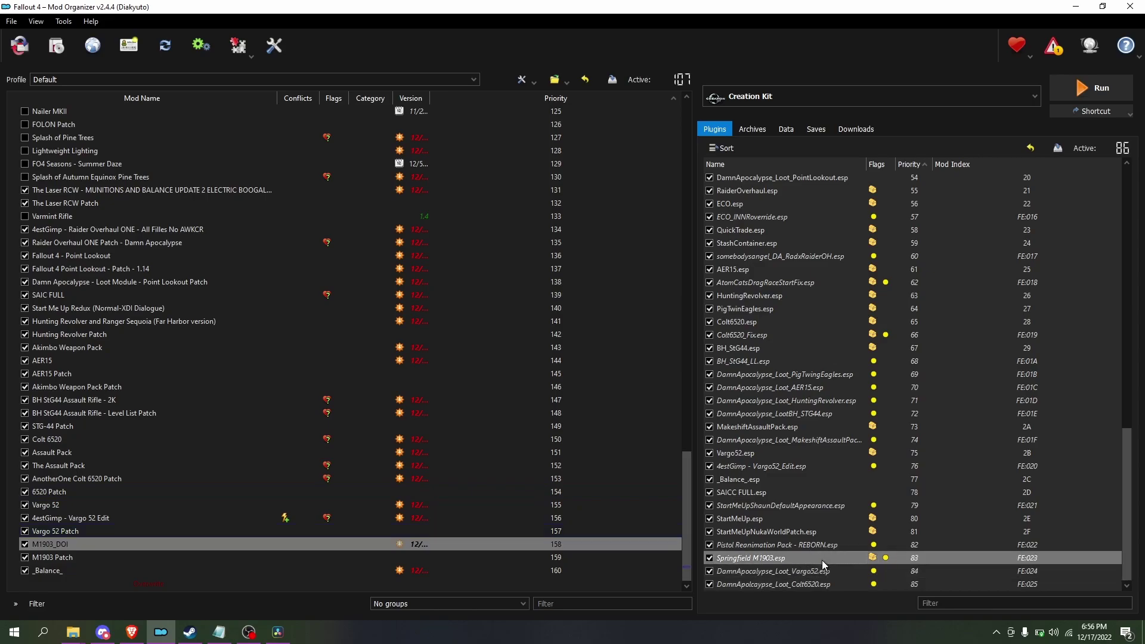
left_click(832, 585)
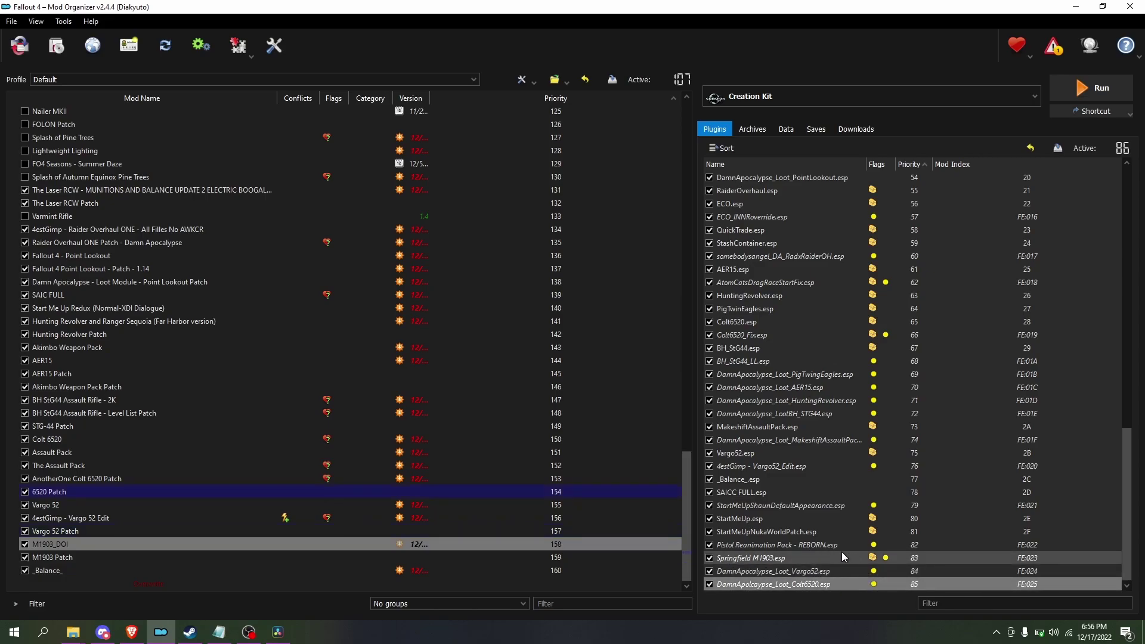
mouse_move(825, 557)
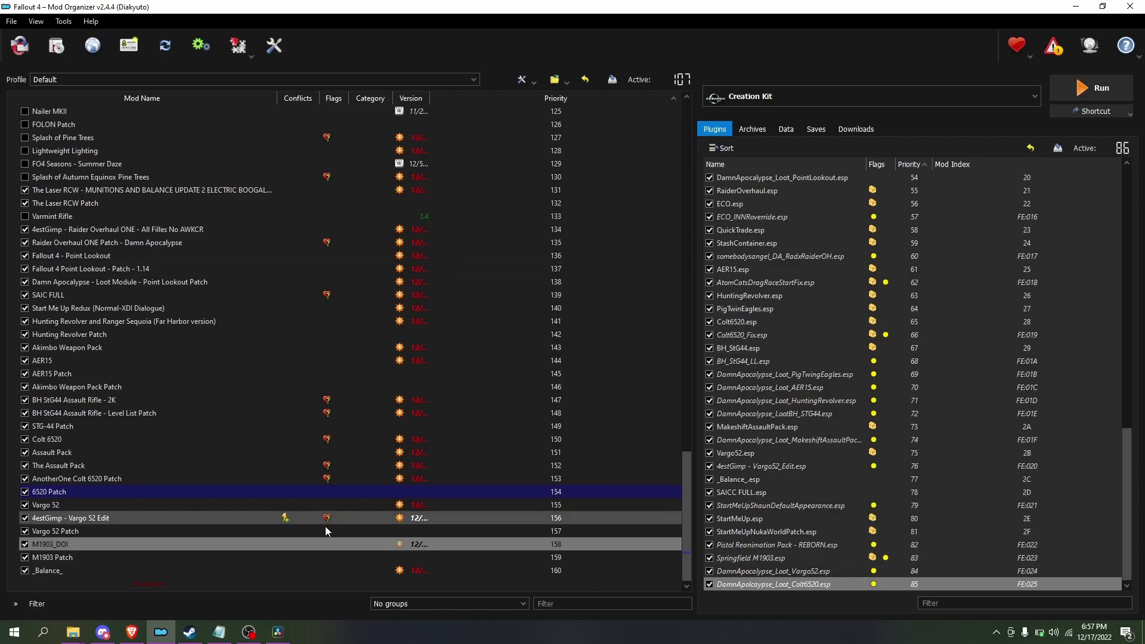
- Switch to the Brave browser, open a new tab and close the MK18 CQBR and Springfield M1903 mod pages
left_click(132, 632)
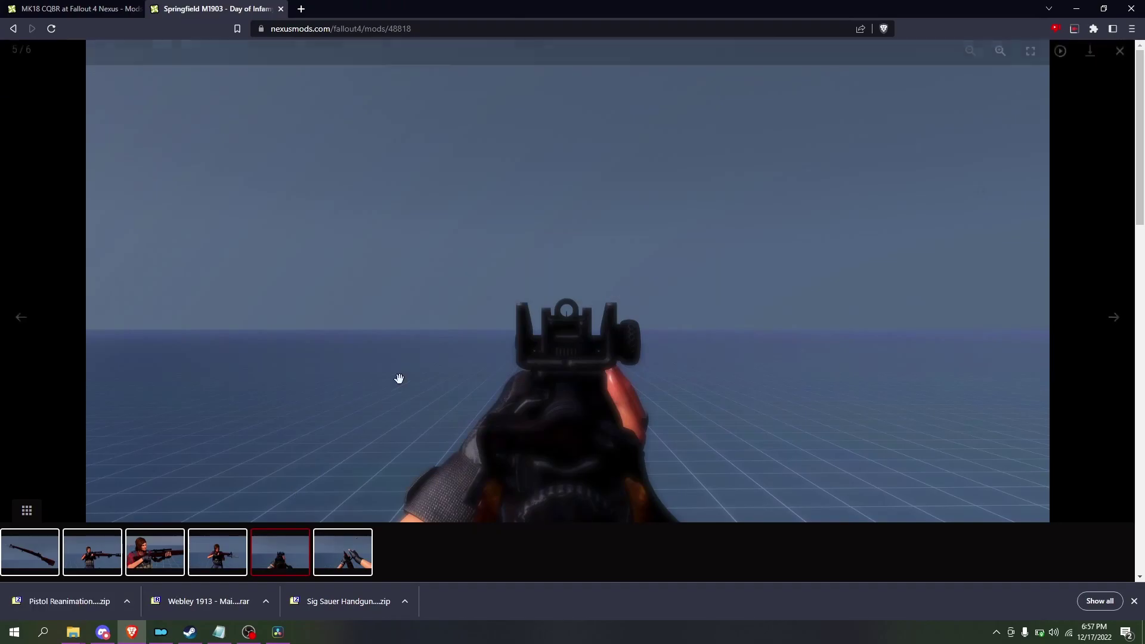
left_click(304, 11)
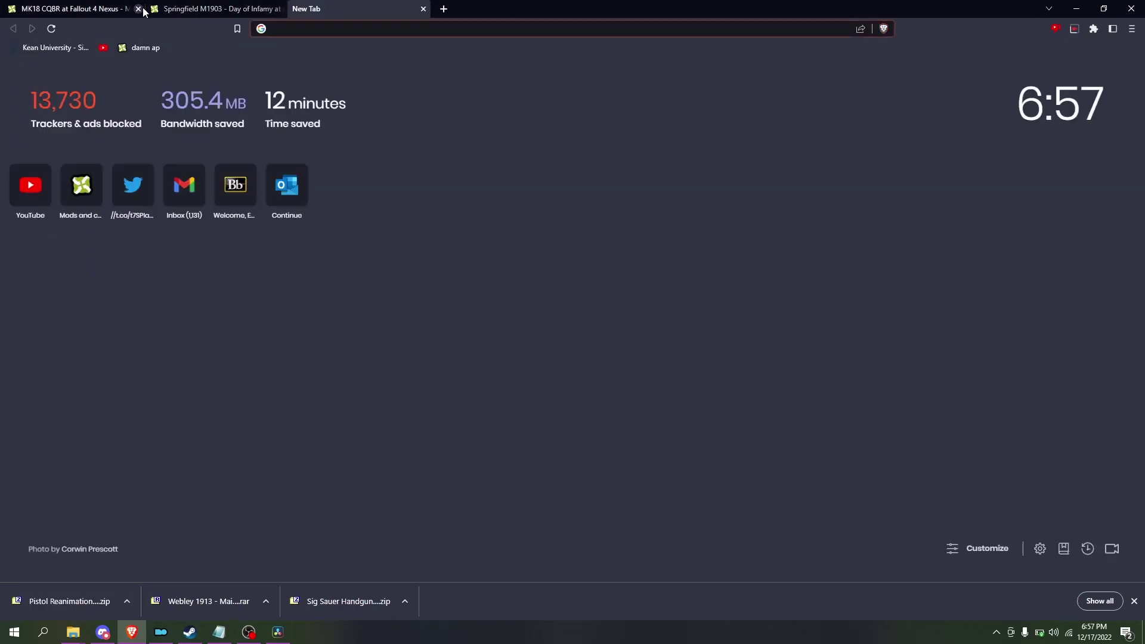
left_click(141, 8)
left_click(141, 9)
left_click(141, 8)
- Open the Nexus Mods page of Silent and Immediate Character Creation (SAICC)
left_click(328, 36)
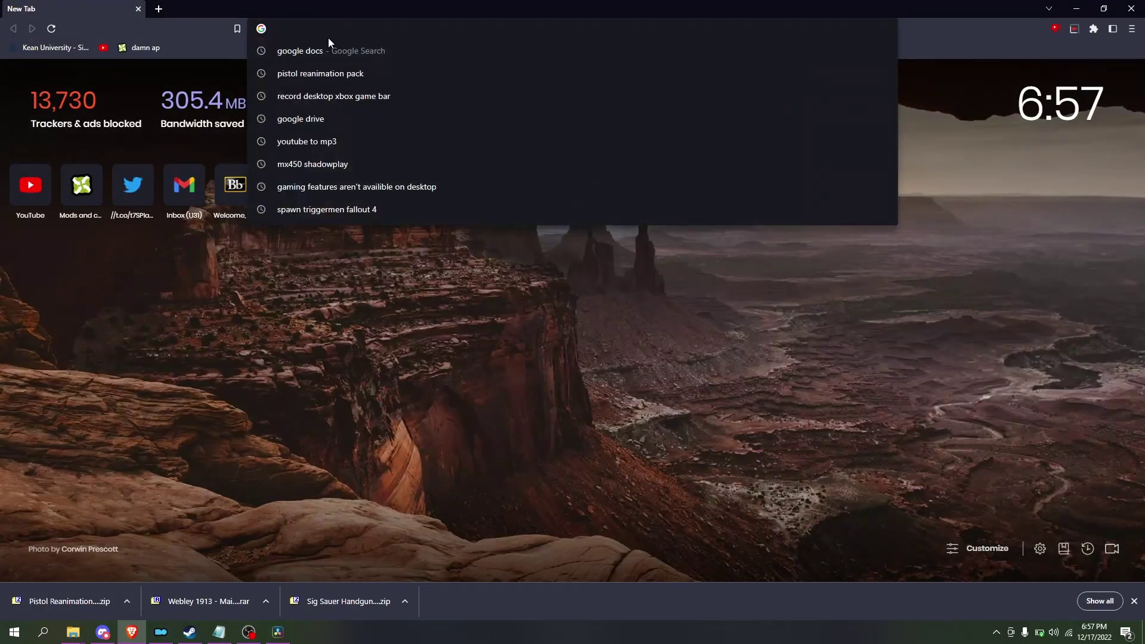
type("saic")
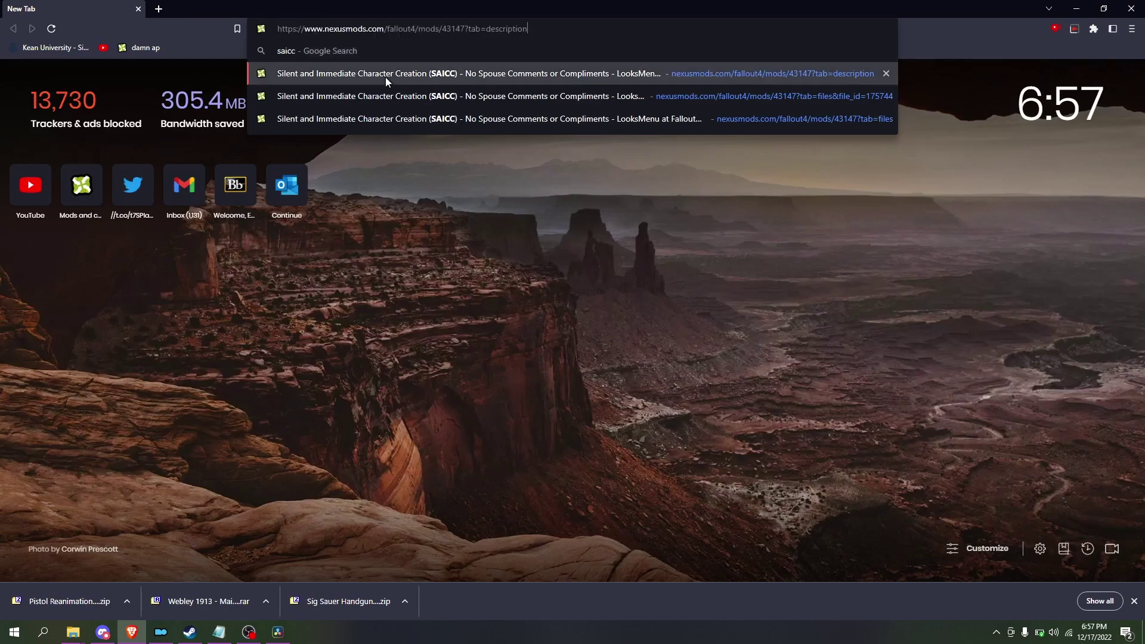
left_click(385, 76)
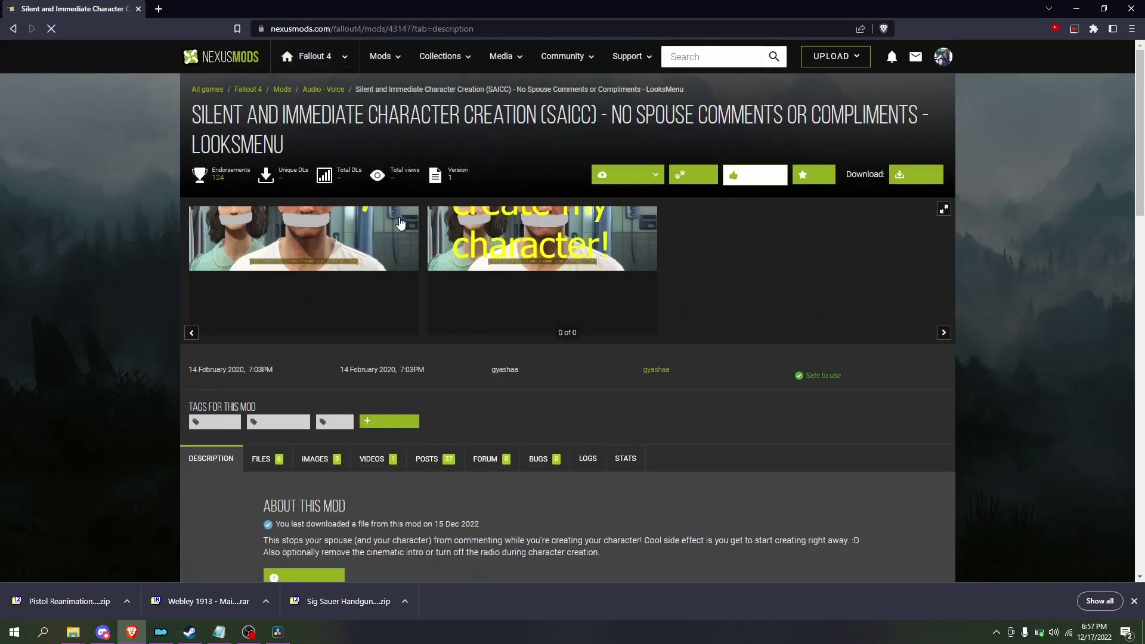
- Open the Start Me Up Redux page on Nexus Mods and read through its description, features and recommended patches
left_click(300, 29)
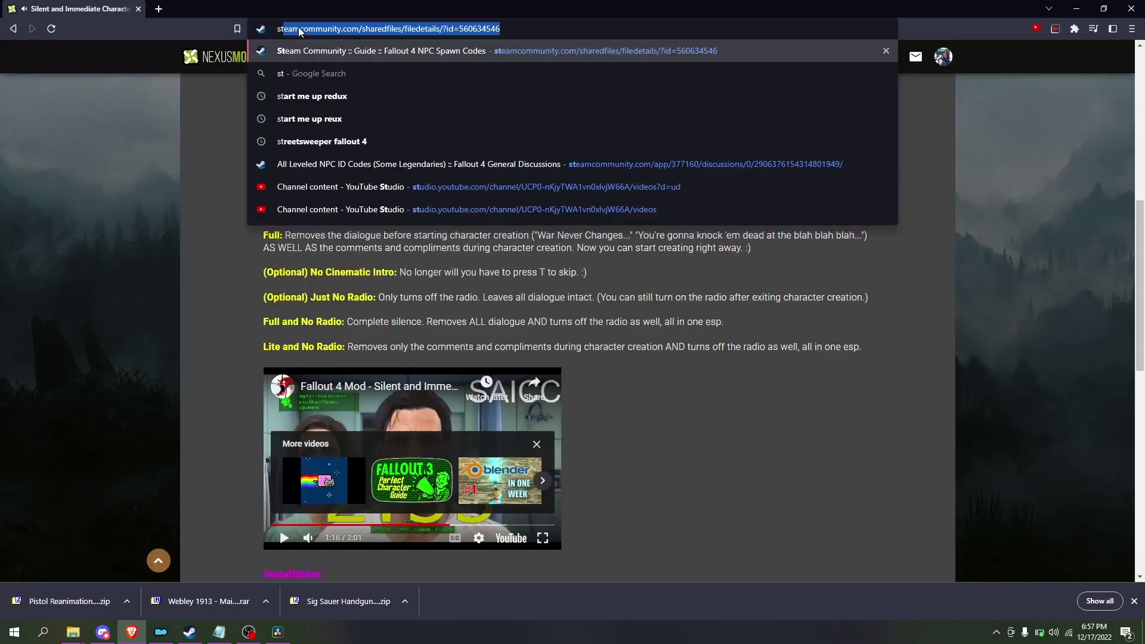
type("start")
left_click(620, 119)
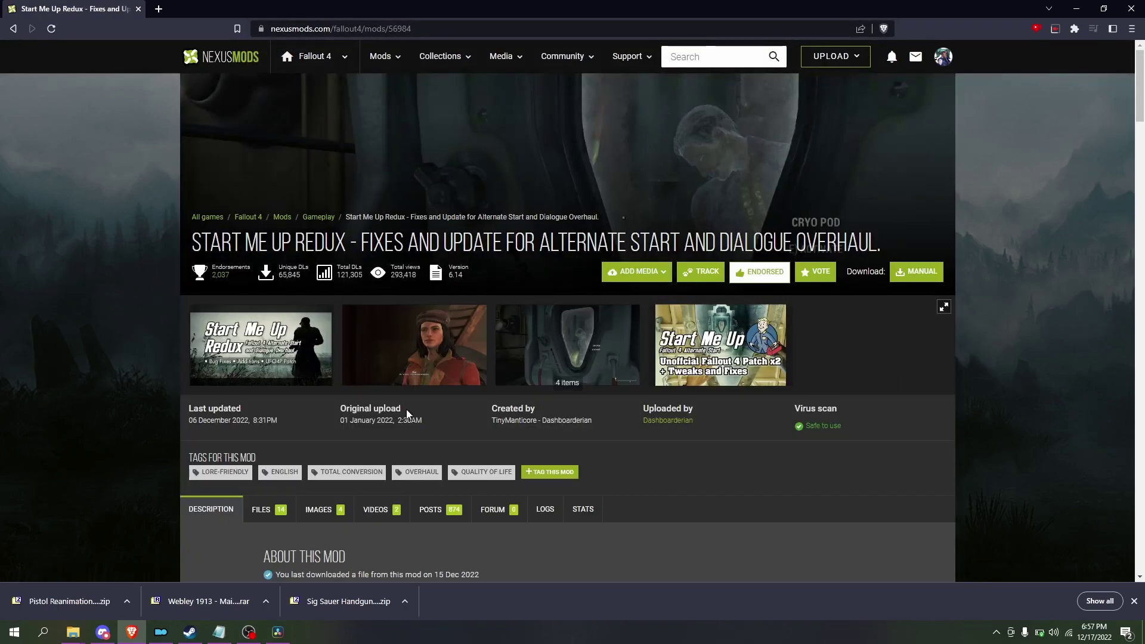
scroll(367, 346, "down", 10)
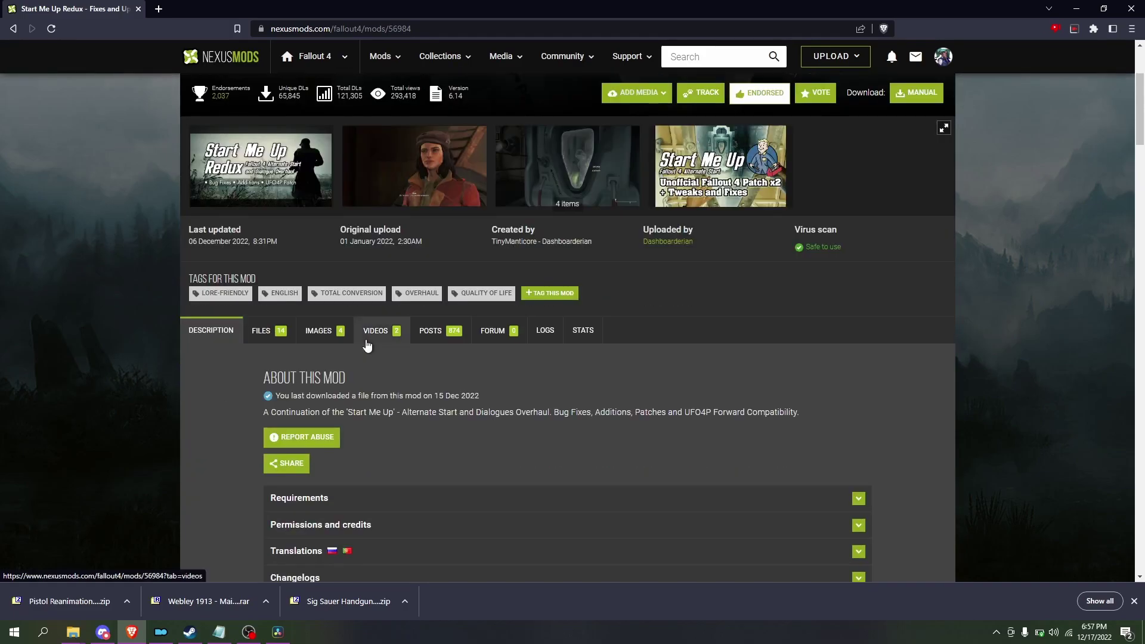
scroll(425, 391, "down", 3)
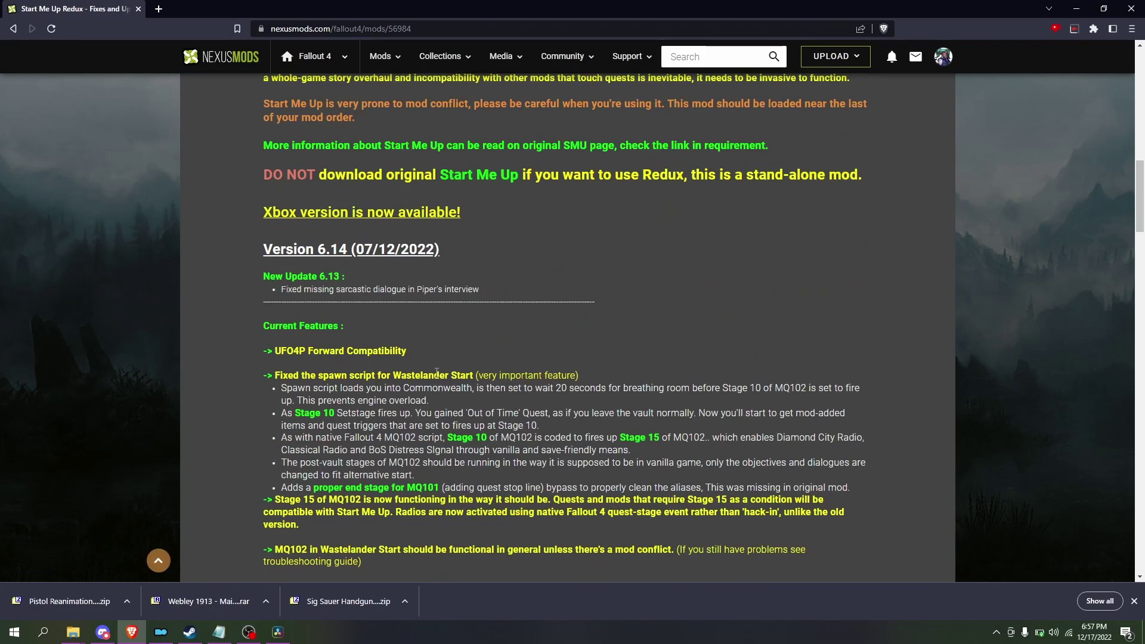
scroll(509, 517, "down", 20)
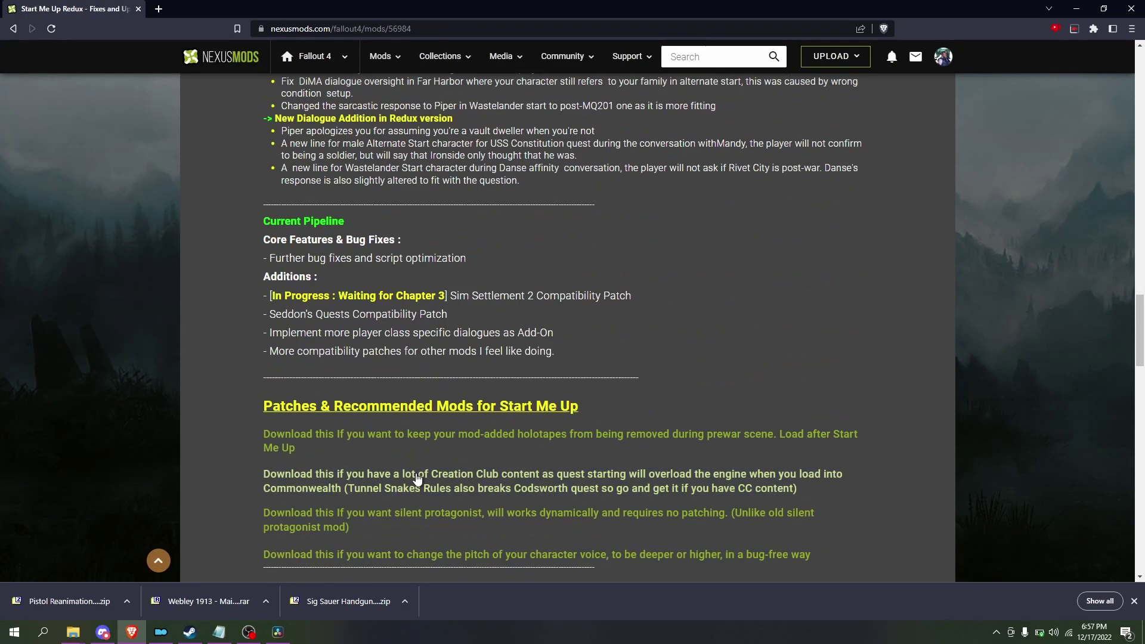
scroll(417, 479, "up", 20)
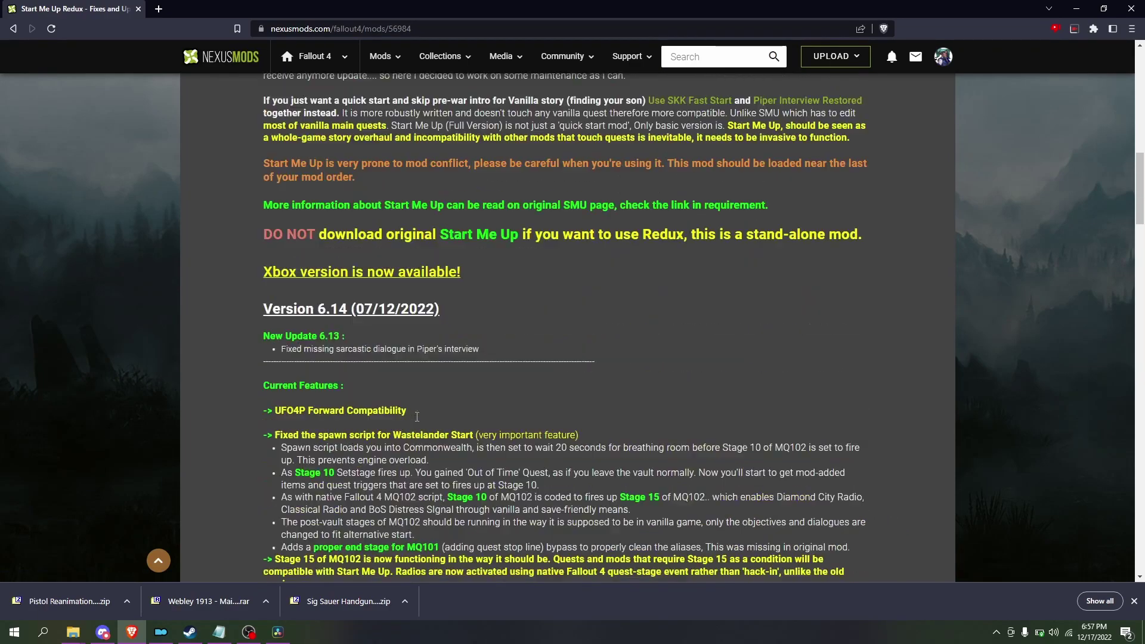
- Open the _Balance_ mod page on Nexus Mods and read through its description of the incapacitation mechanics
scroll(417, 423, "up", 7)
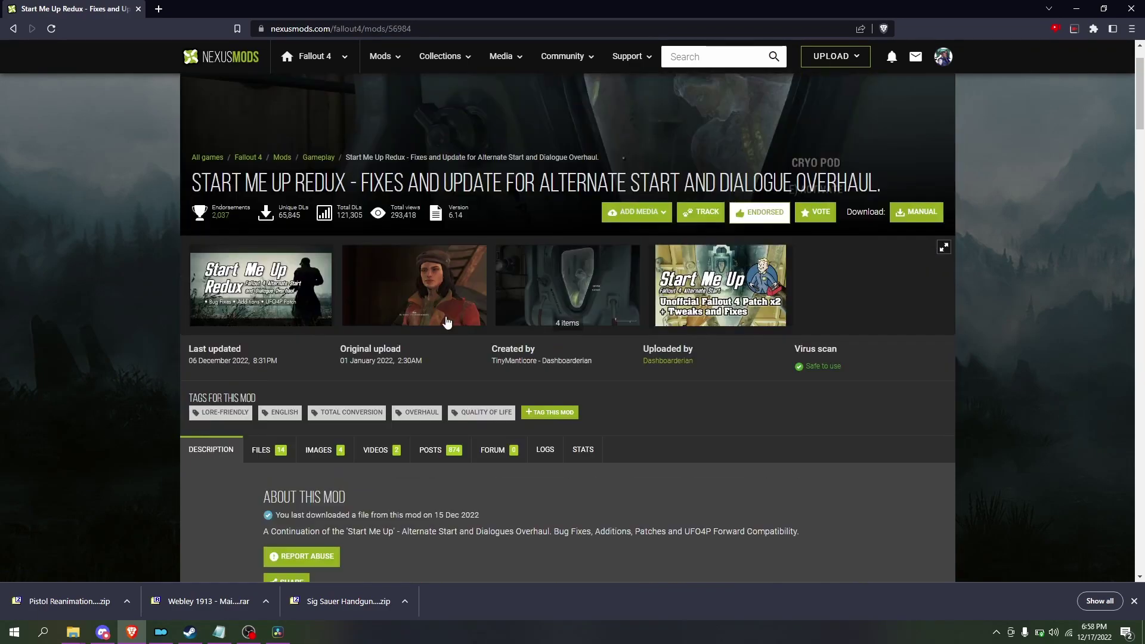
left_click(590, 31)
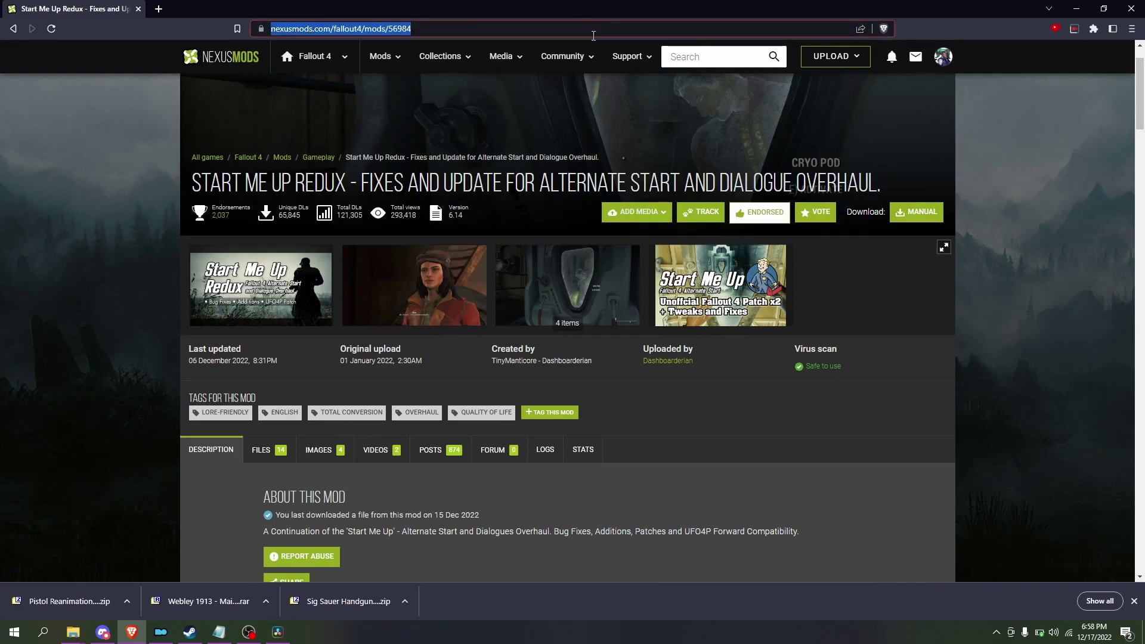
type("balance")
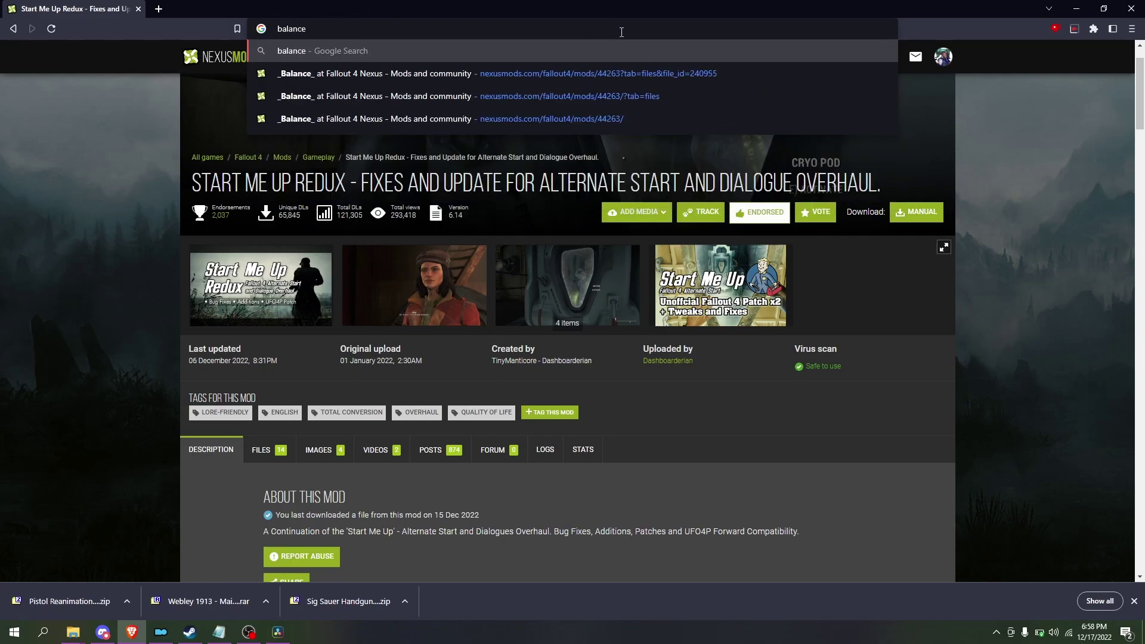
left_click(635, 108)
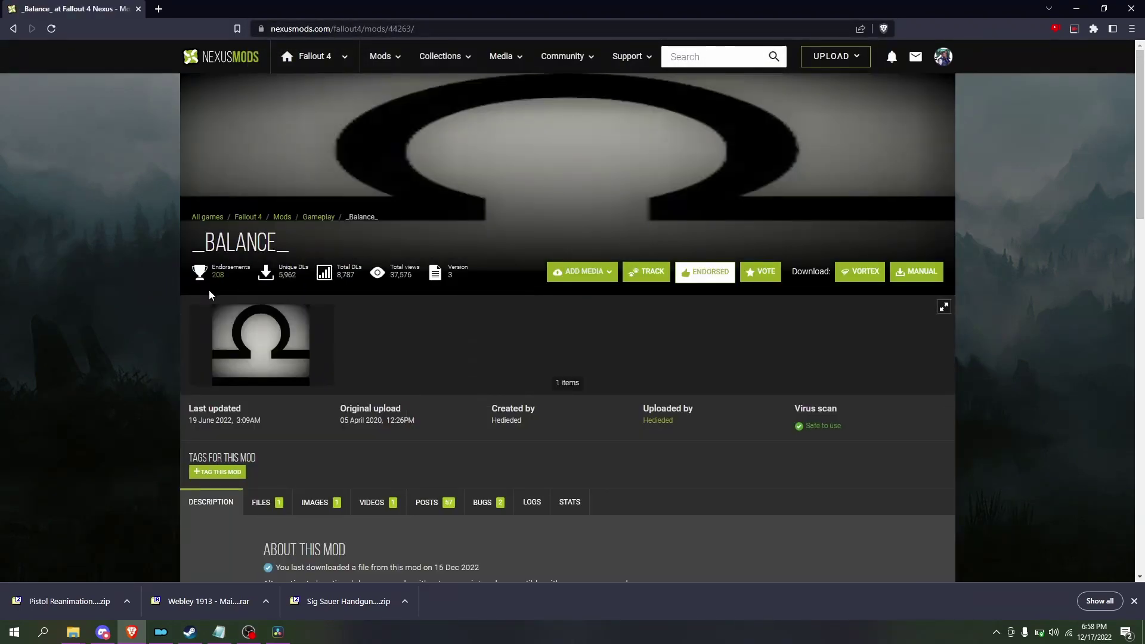
scroll(645, 362, "down", 15)
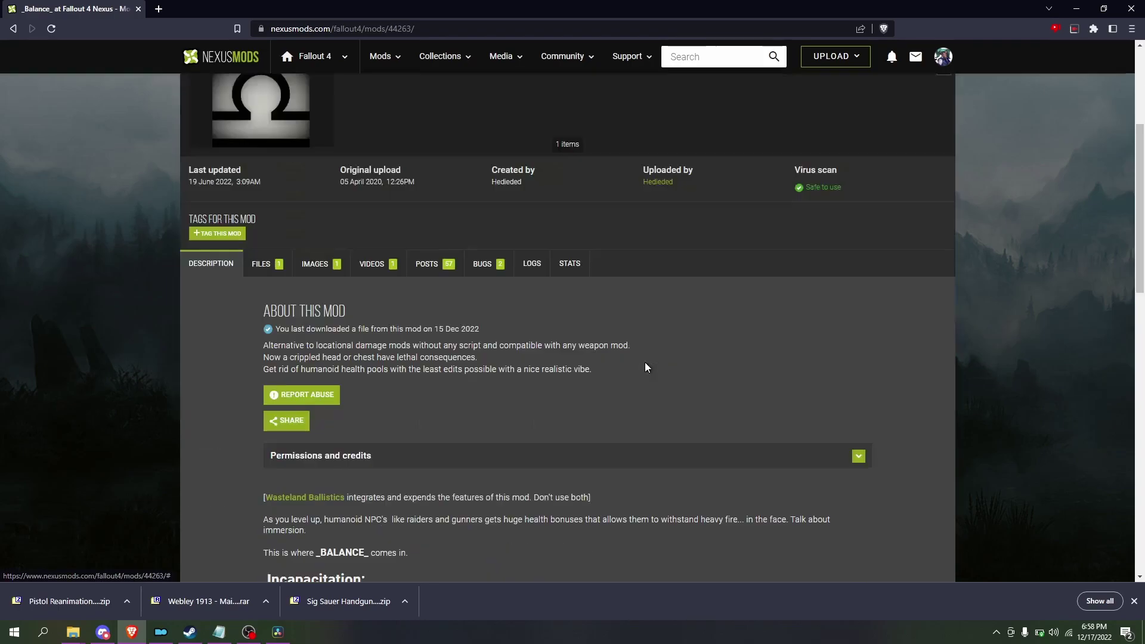
scroll(615, 349, "up", 8)
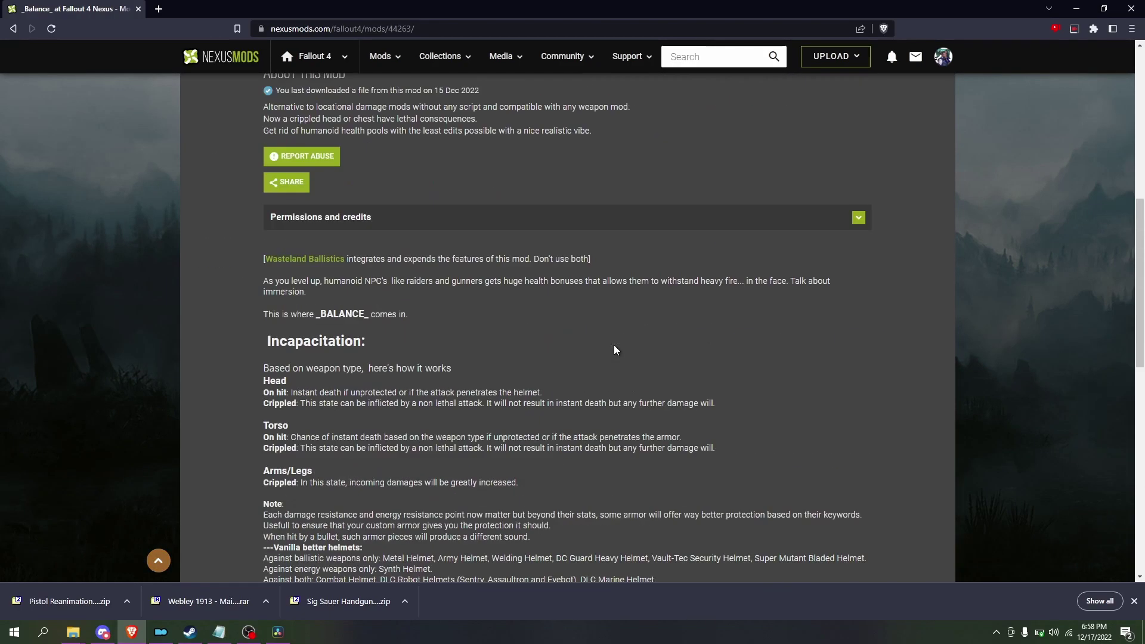
scroll(435, 475, "down", 5)
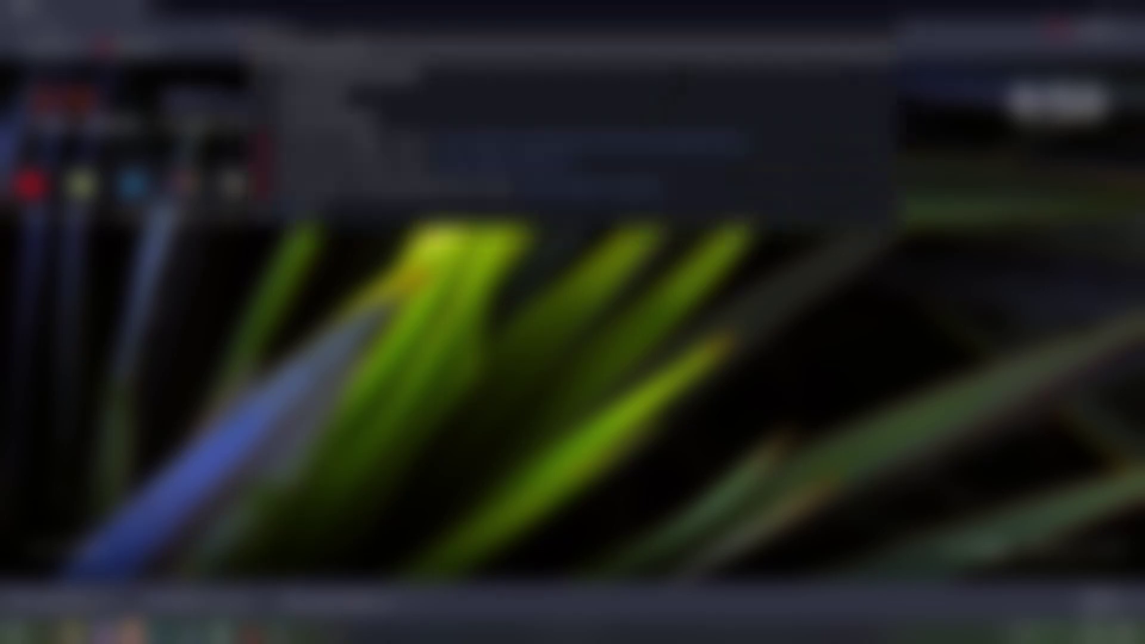
- Open the Simple Wait Anywhere (Lightweight) mod page on Nexus Mods
key("Return")
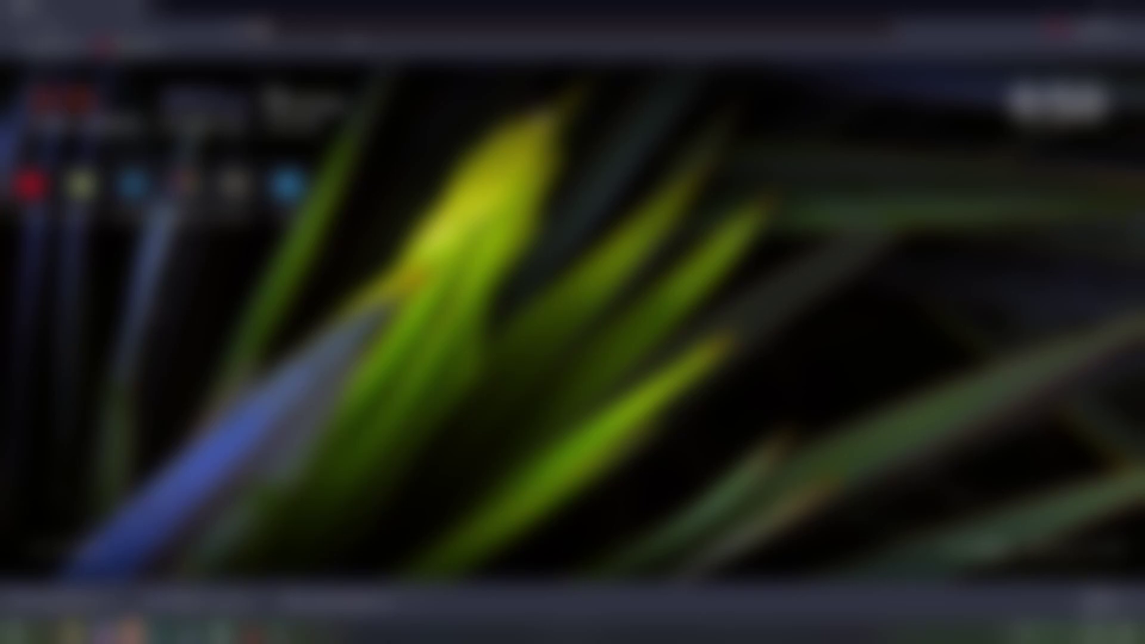
type("...")
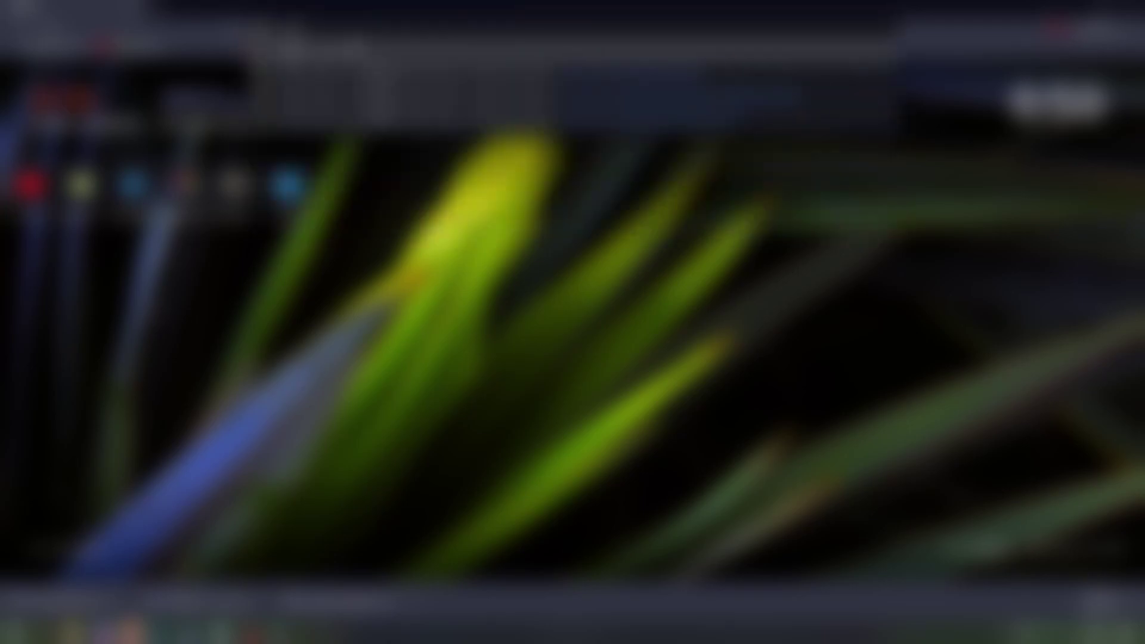
key("Return")
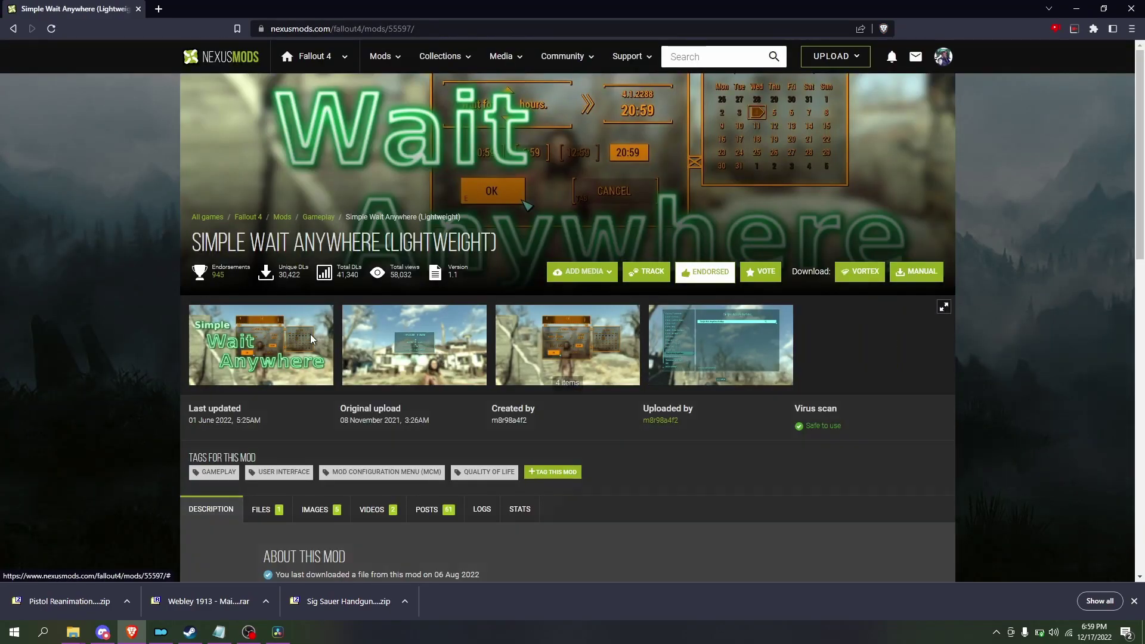
- Look through the image gallery of Simple Wait Anywhere and read the mod's features, installation notes and recommendations
left_click(310, 333)
left_click(1122, 317)
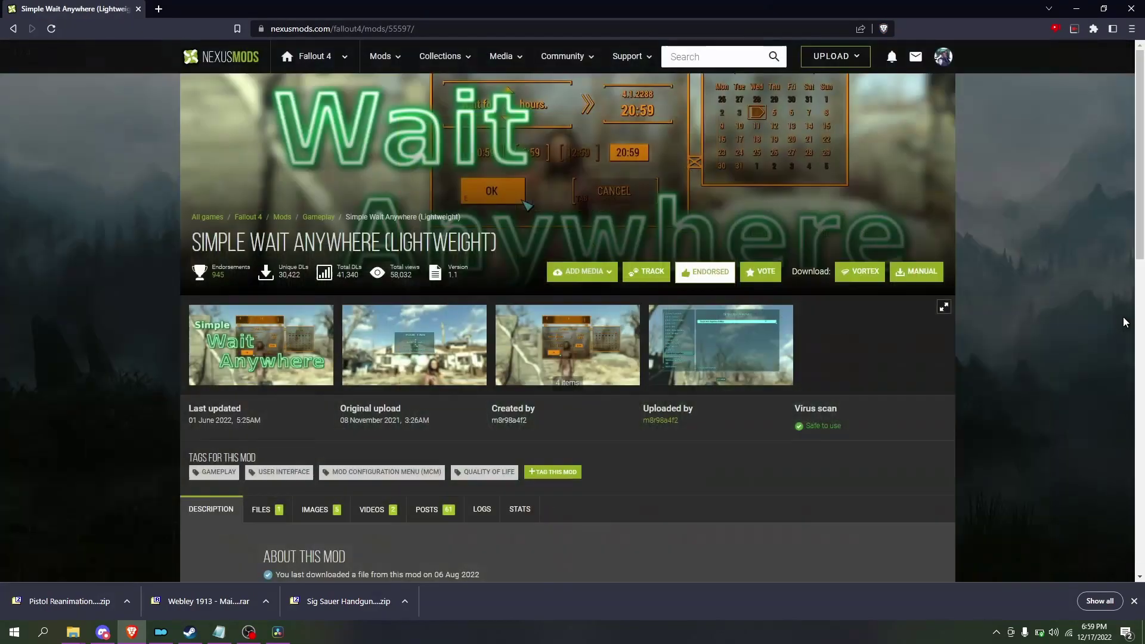
left_click(624, 388)
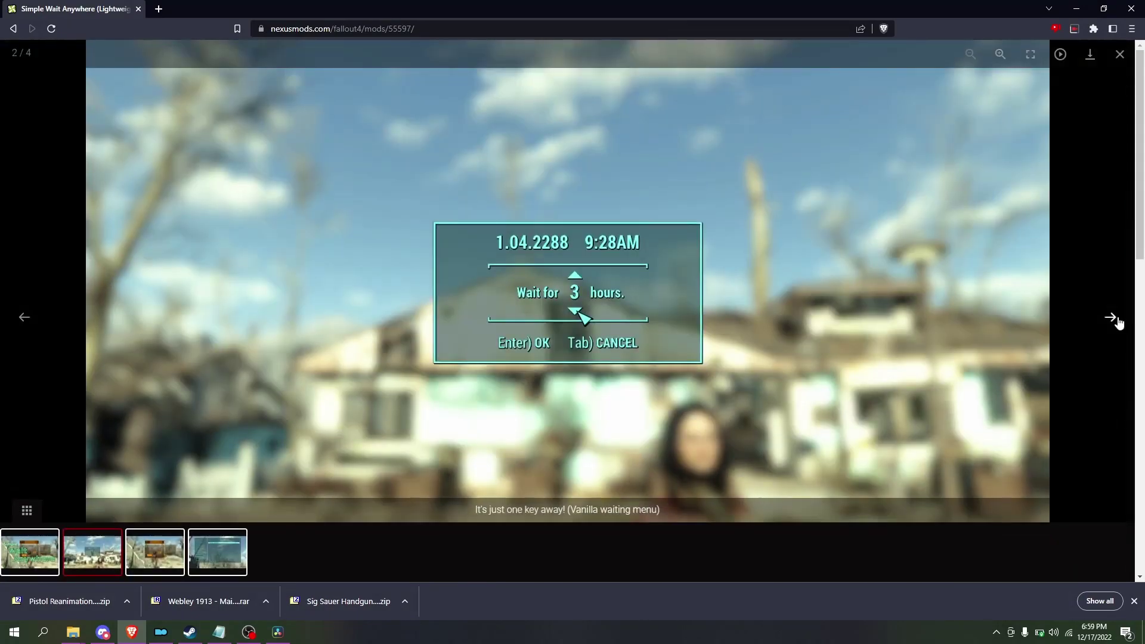
left_click(1112, 318)
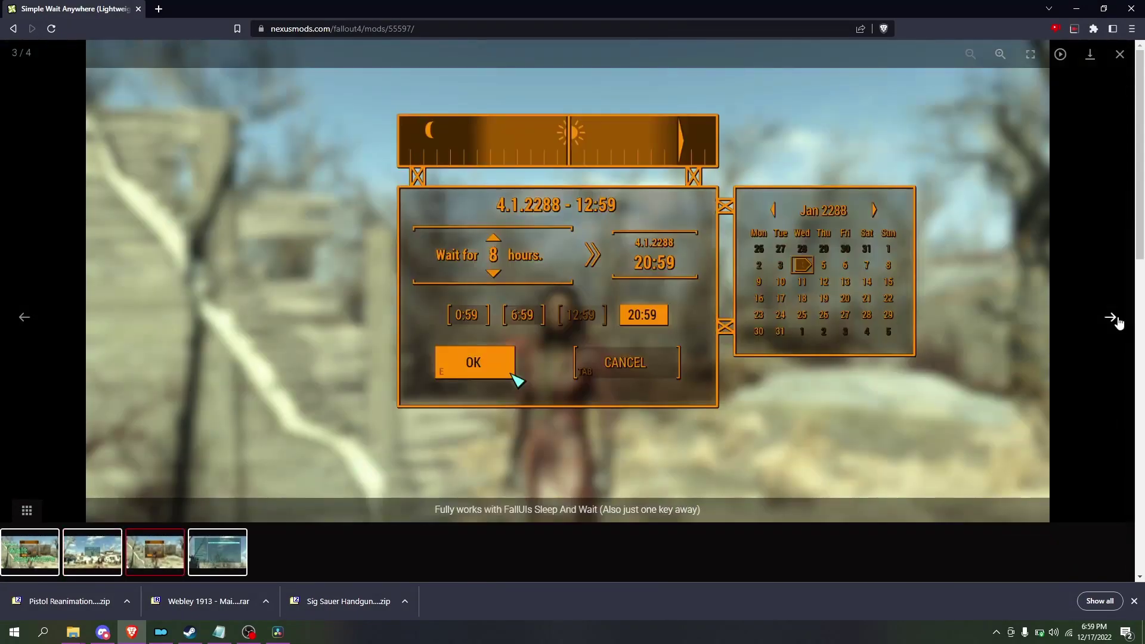
left_click(1110, 319)
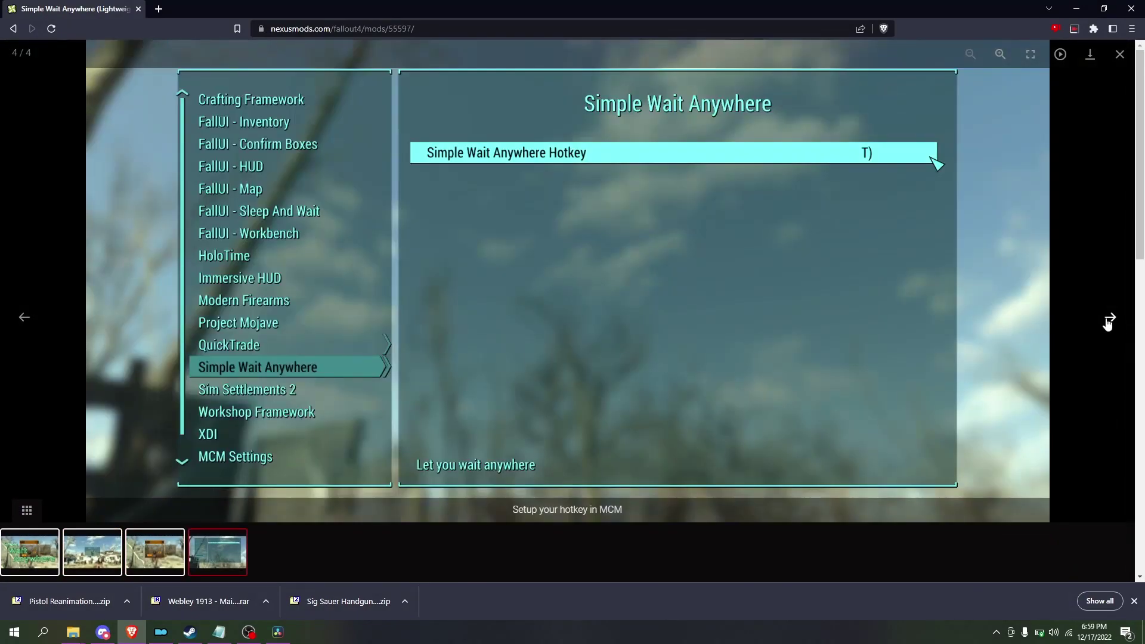
left_click(25, 319)
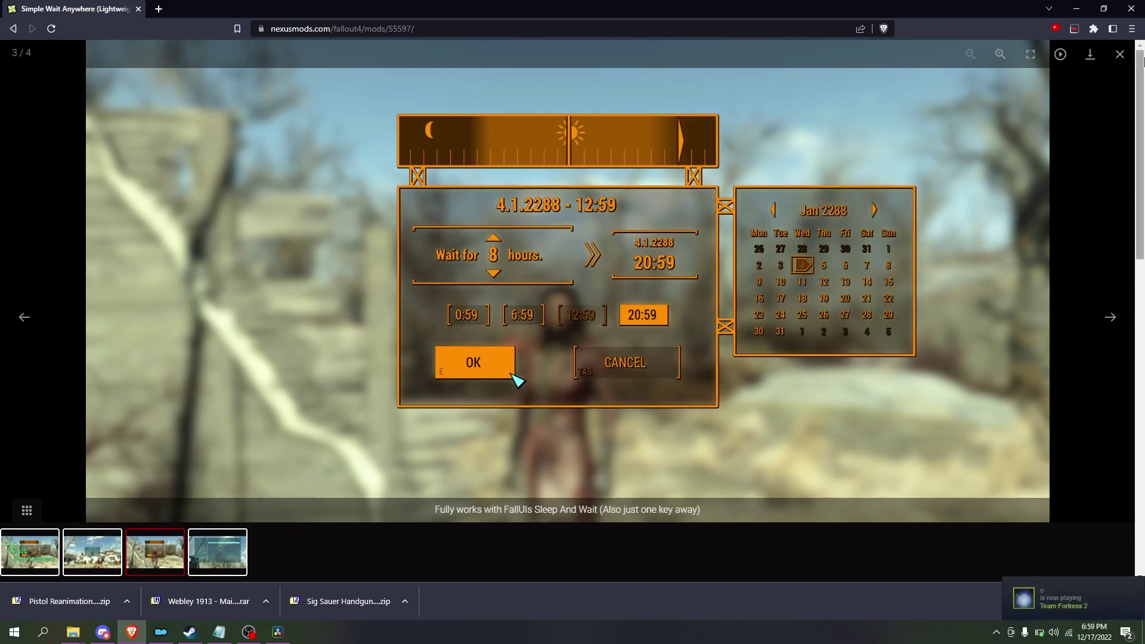
left_click(1120, 55)
scroll(555, 283, "down", 10)
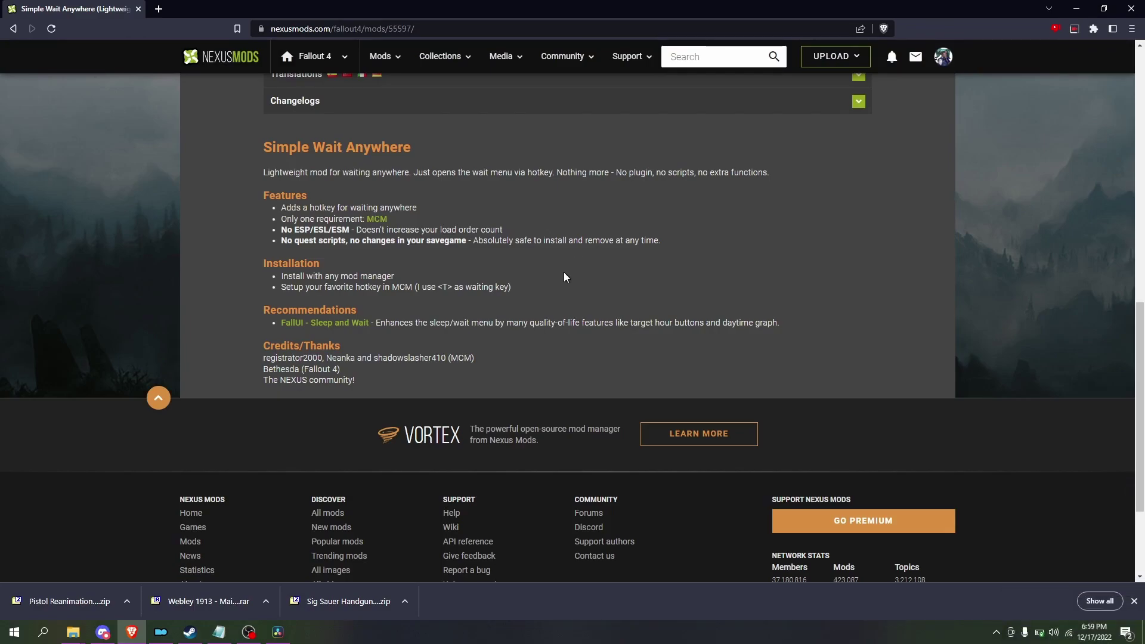
scroll(556, 275, "up", 10)
- Give kudos to the uploader of Simple Wait Anywhere on their profile and return to the mod page
left_click(653, 301)
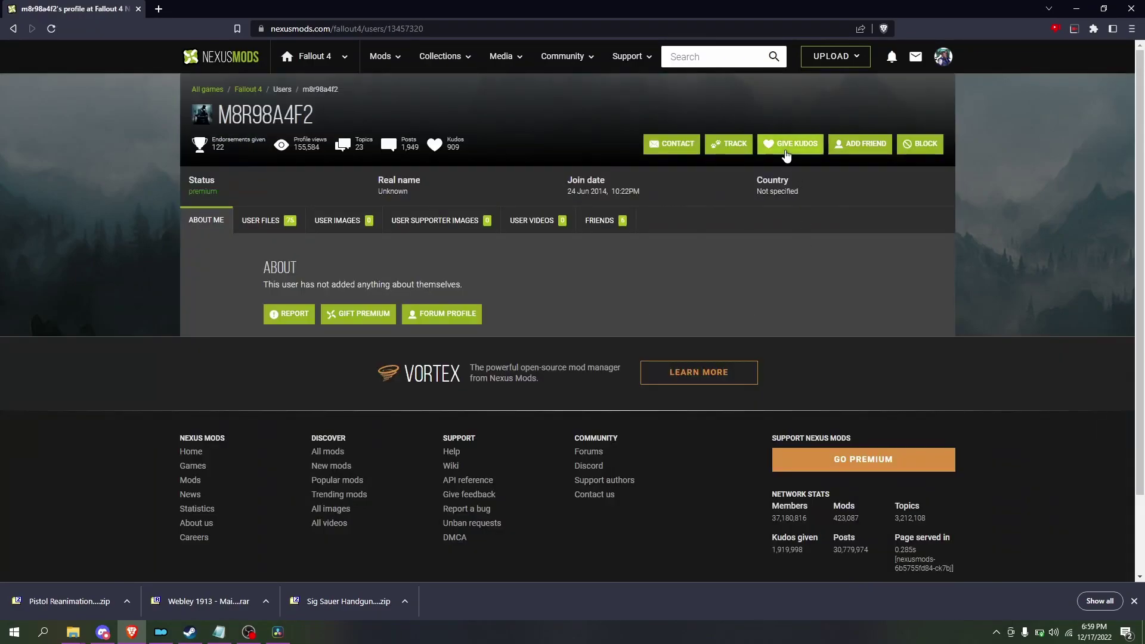
left_click(788, 144)
left_click(765, 291)
key("alt+Left")
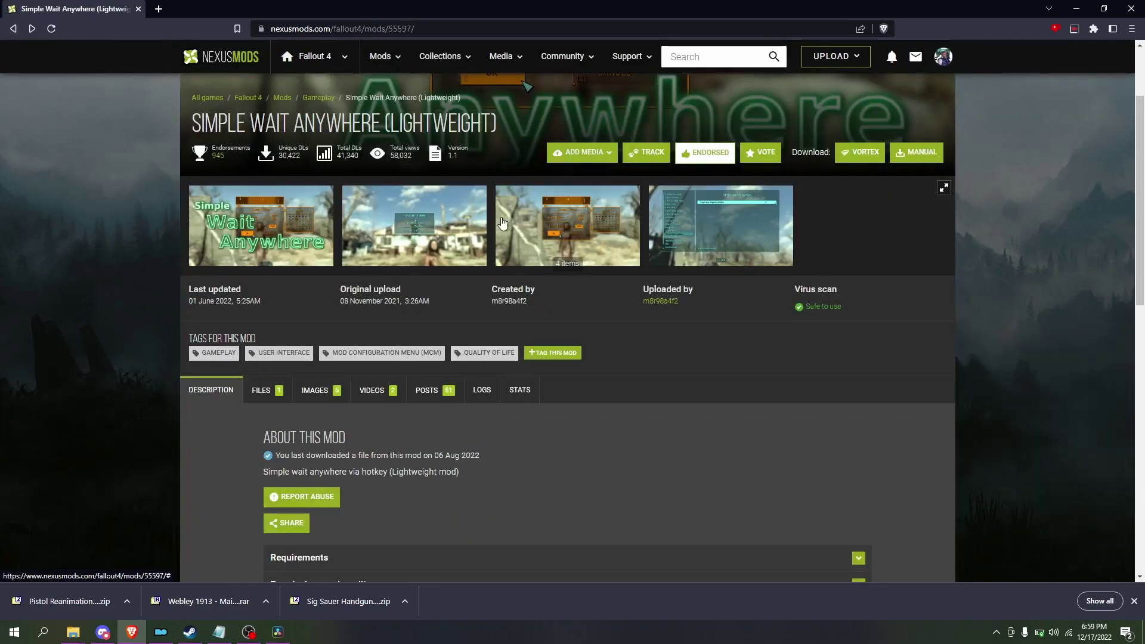
- Check the files of Simple Wait Anywhere and open Damn Apocalypse - MCM Settings Menu from the uploader's list of user files
left_click(262, 390)
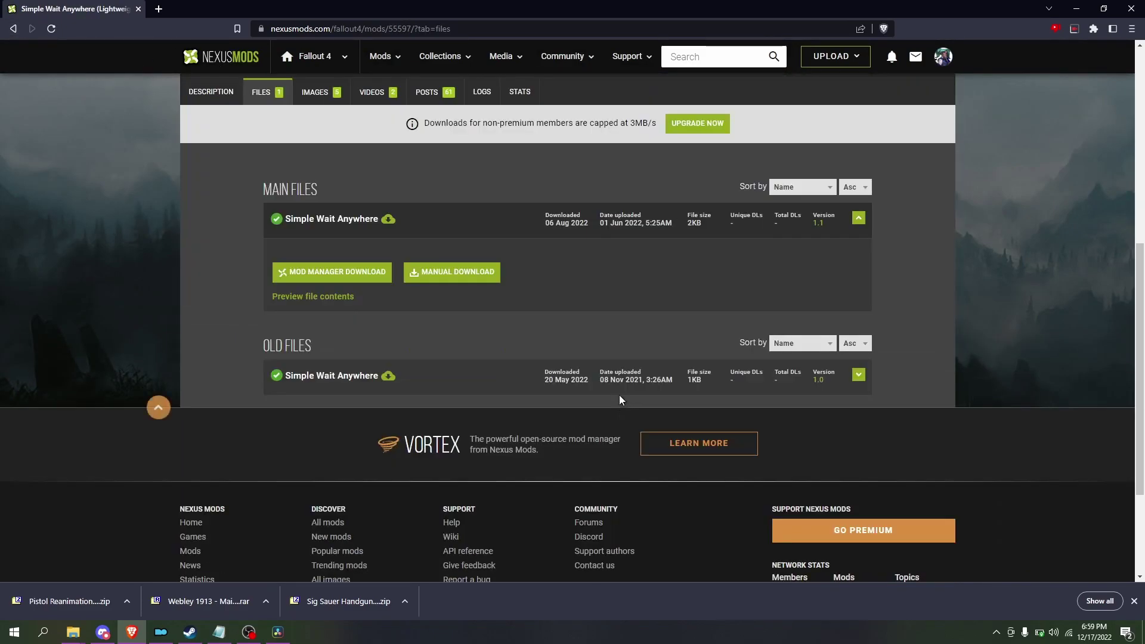
scroll(879, 172, "up", 7)
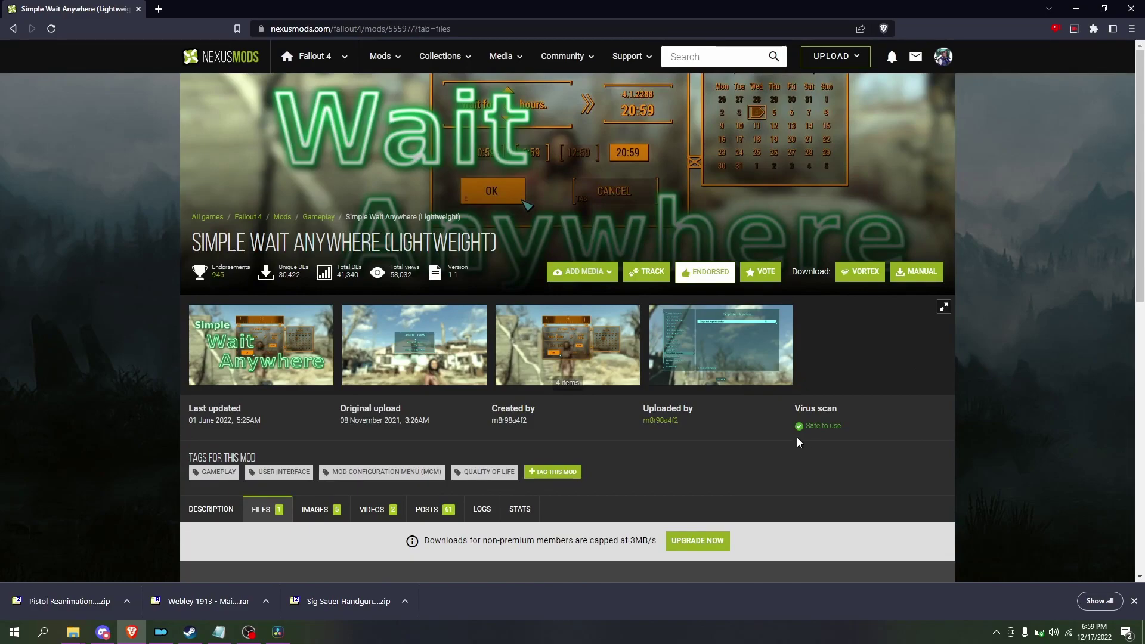
left_click(660, 421)
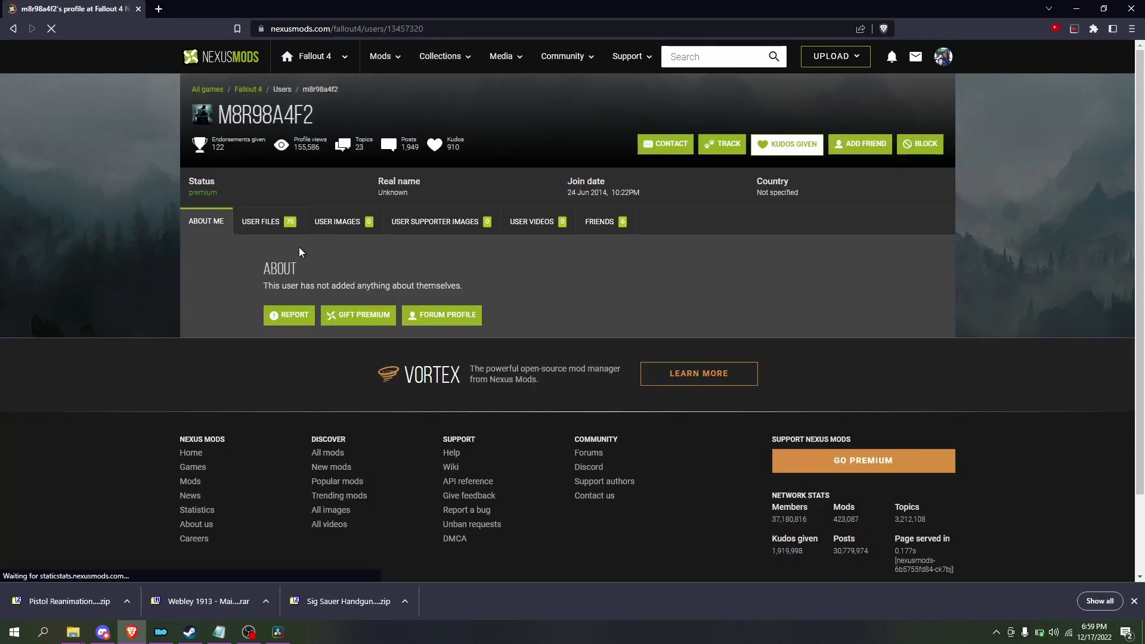
left_click(261, 222)
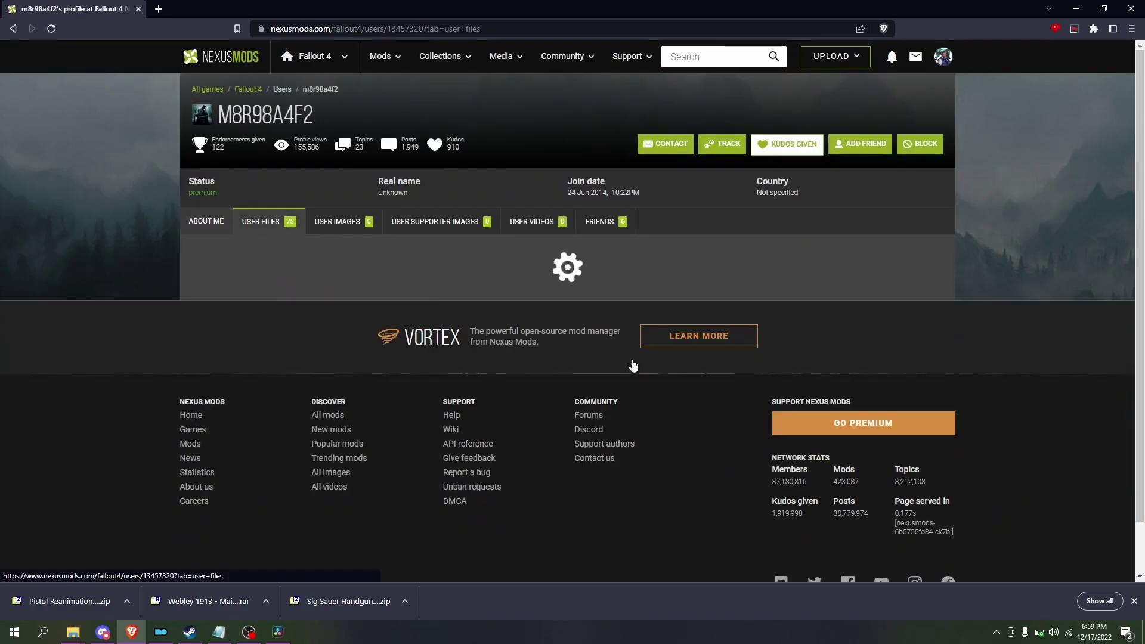
scroll(509, 407, "down", 7)
scroll(509, 407, "down", 5)
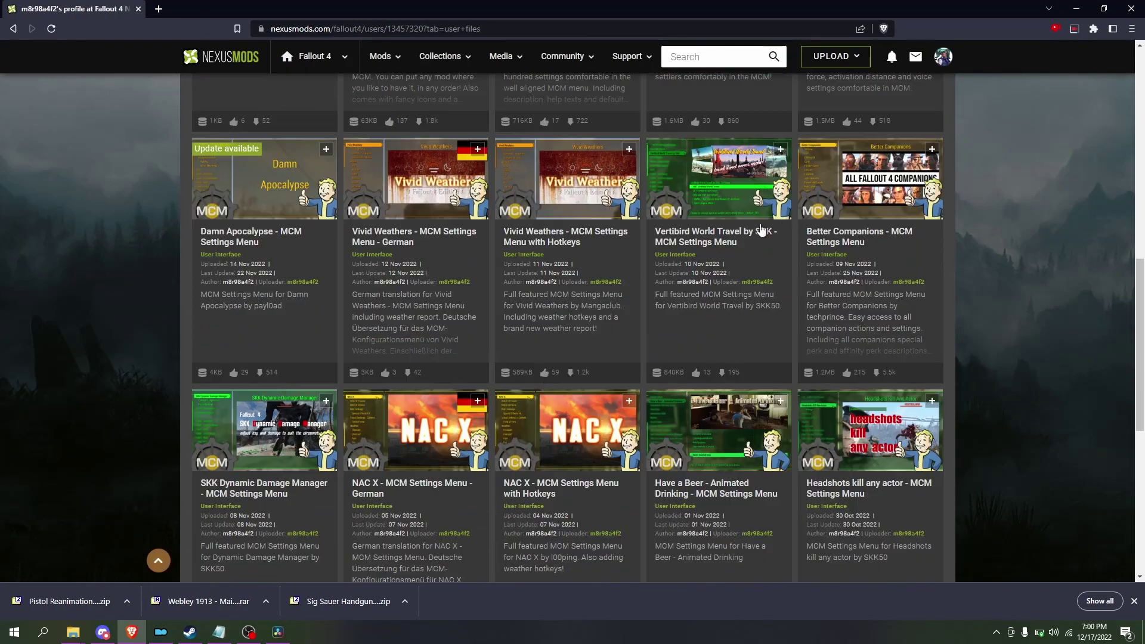
left_click(222, 215)
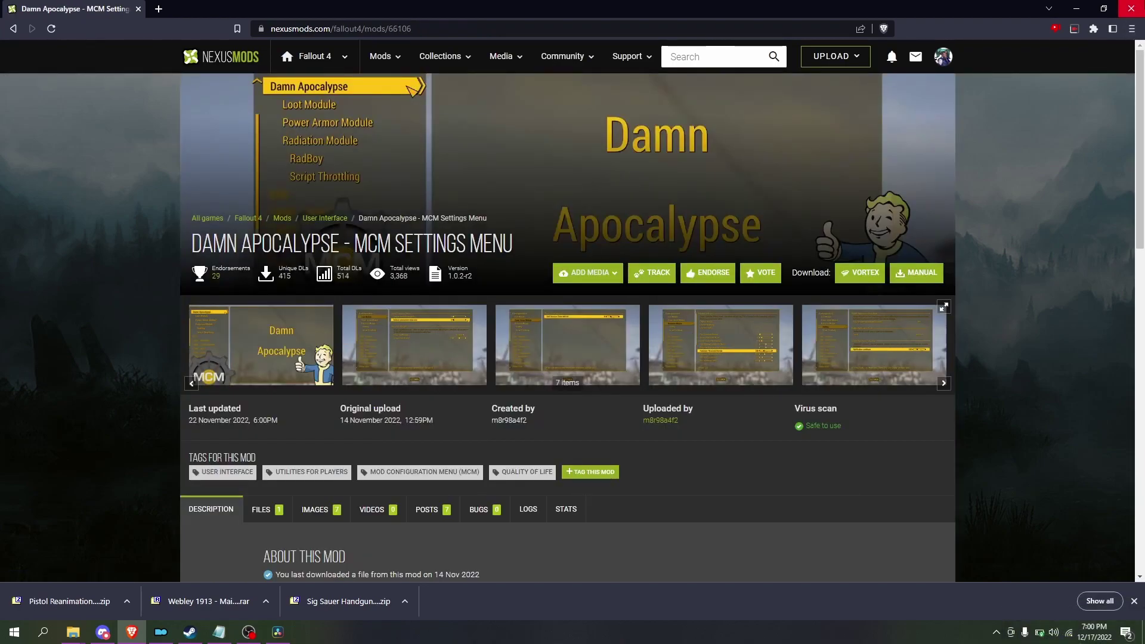
- Close the browser and return to Mod Organizer
left_click(1140, 3)
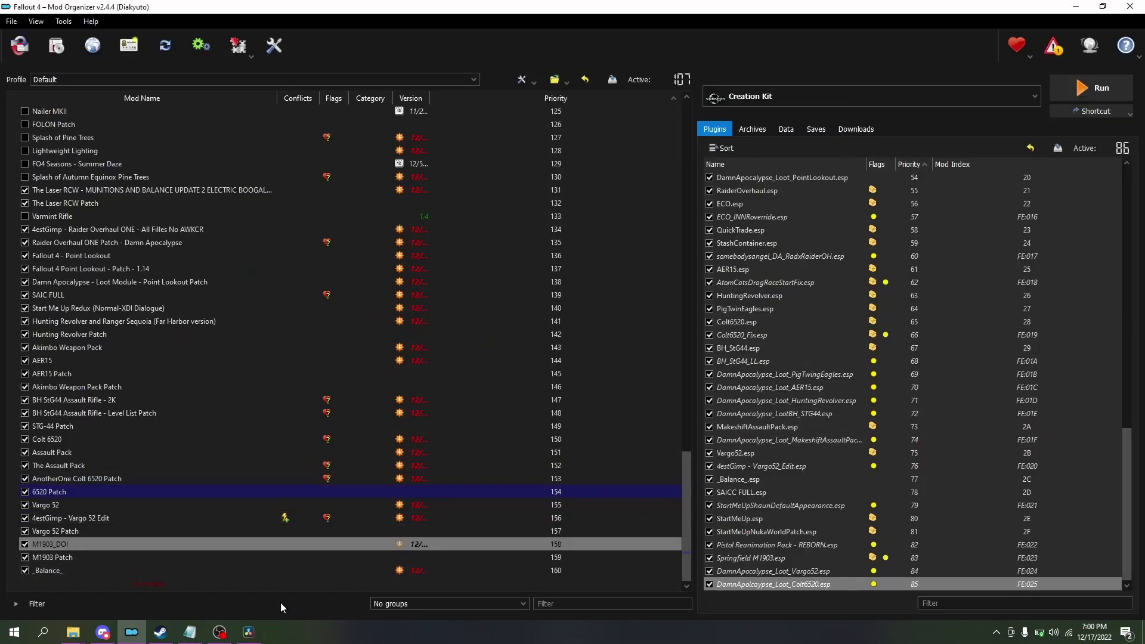
mouse_move(224, 633)
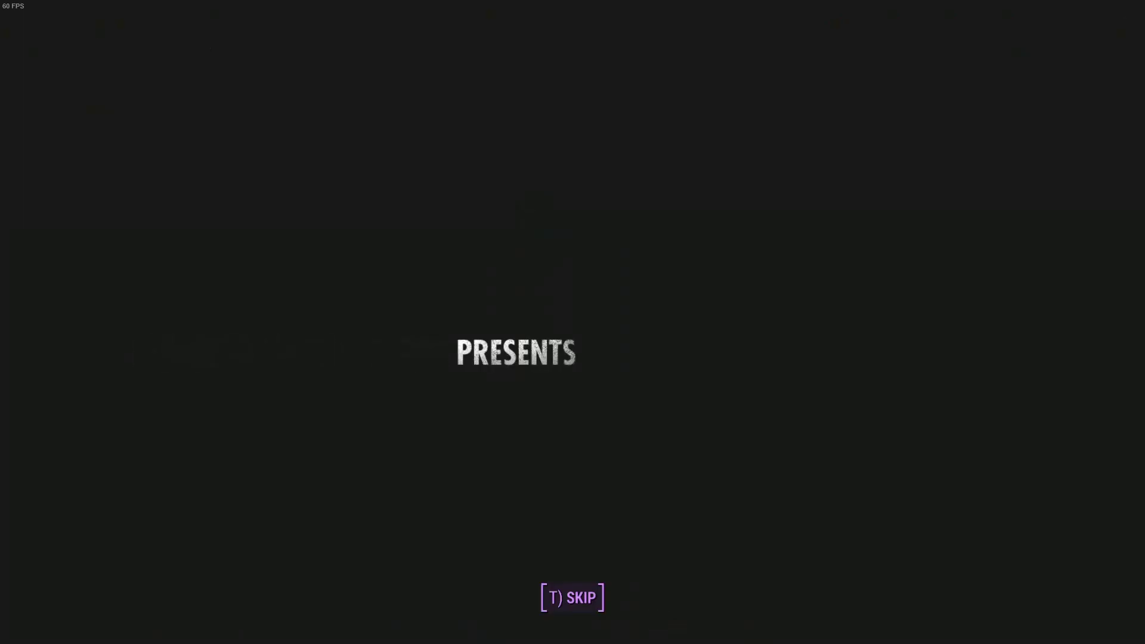
- In Fallout 4, skip the new game's intro, dismiss the Damn Apocalypse Meat Harvesting Manager message and accept the default character appearance
key("t")
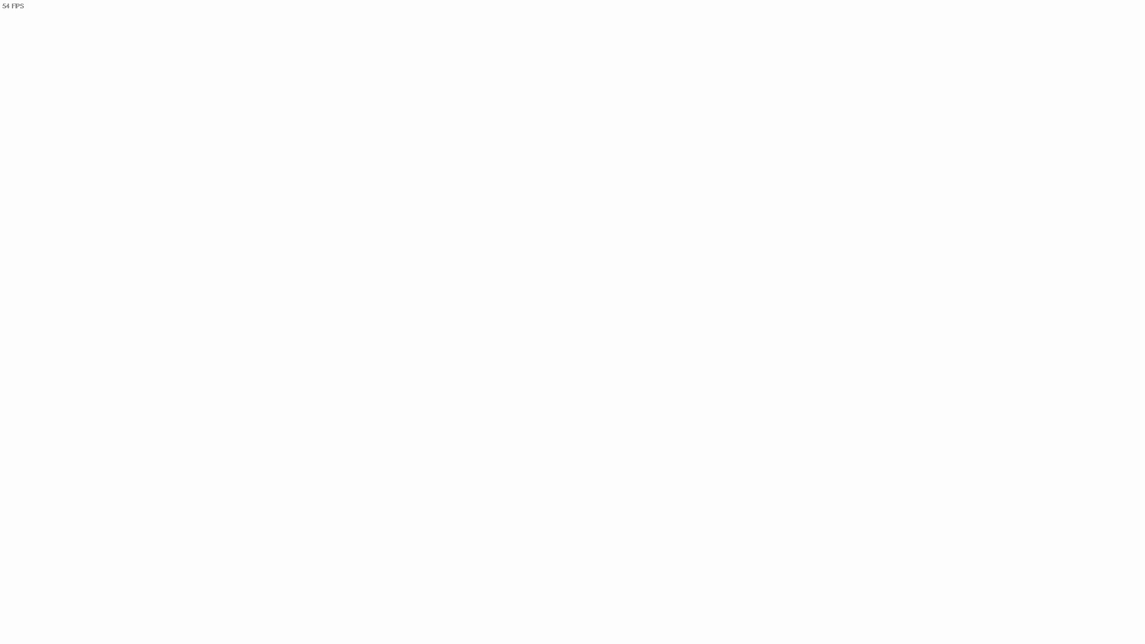
key("Return")
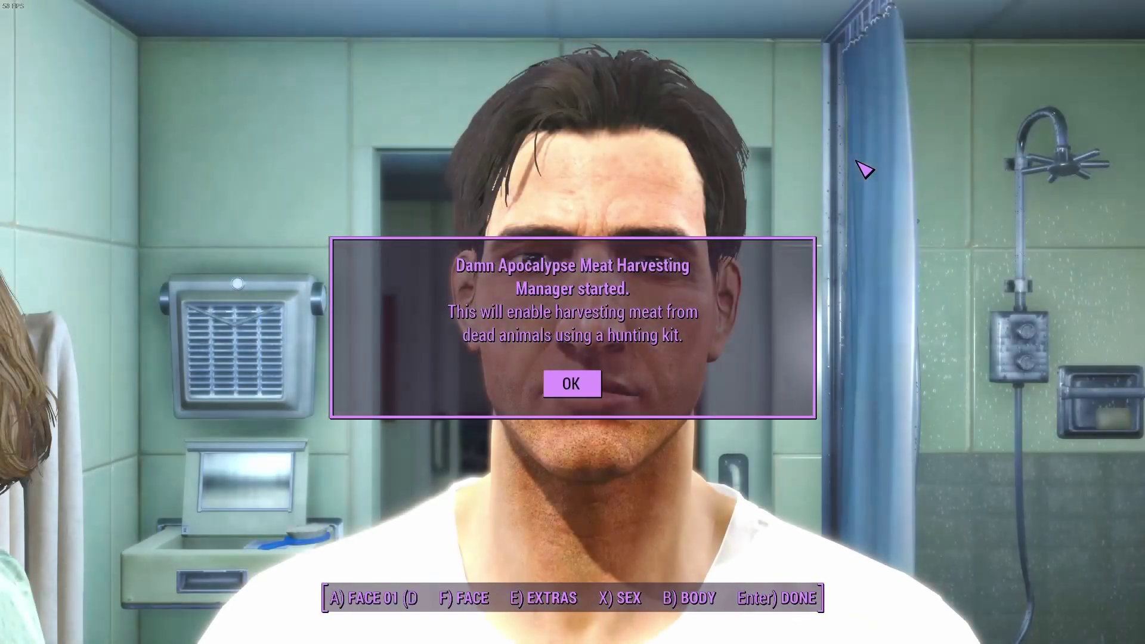
key("Return")
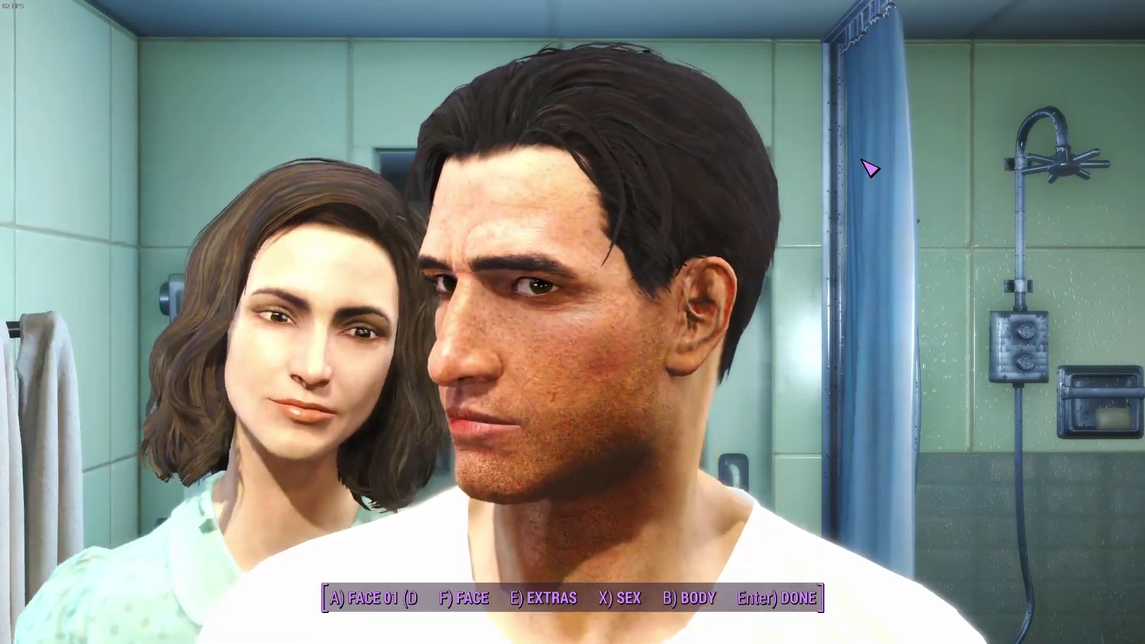
key("Return")
key("Return")
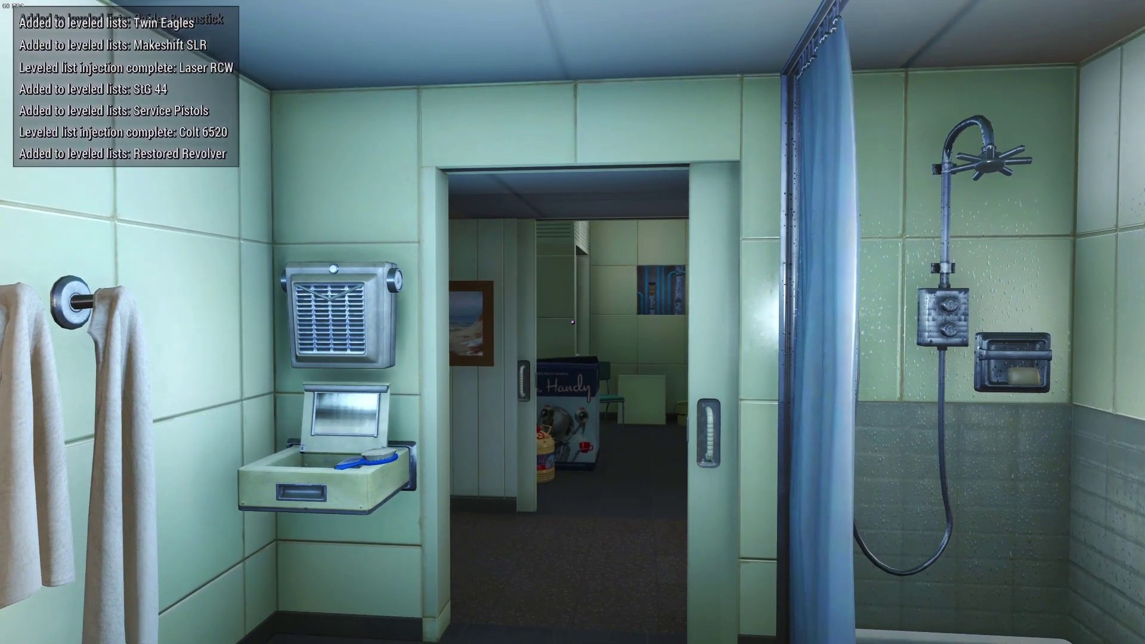
- Walk out of the bathroom, choose "This is only a dream. I need to wake up..." and open "What makes me special?"
key("w")
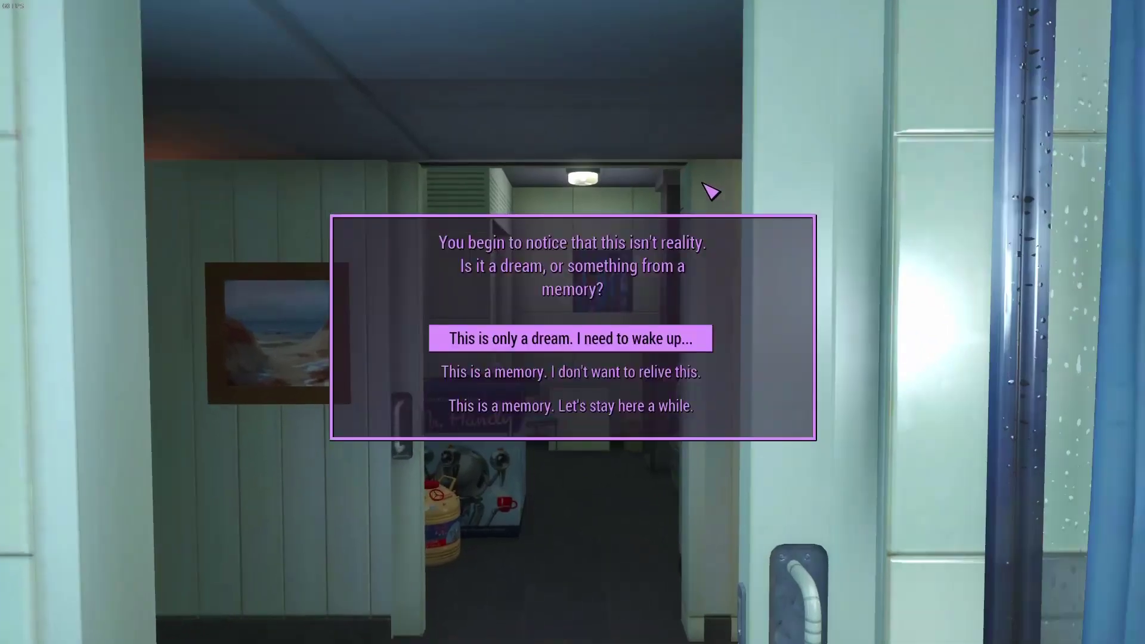
key("Return")
key("Return")
- Raise Strength, Perception, Endurance and Charisma to 3 each in the registration form
key("Down")
key("Down")
key("Right")
key("Right")
key("Up")
key("Right")
key("Right")
key("Down")
key("Down")
key("Right")
key("Right")
key("Down")
key("Right")
key("Right")
key("Down")
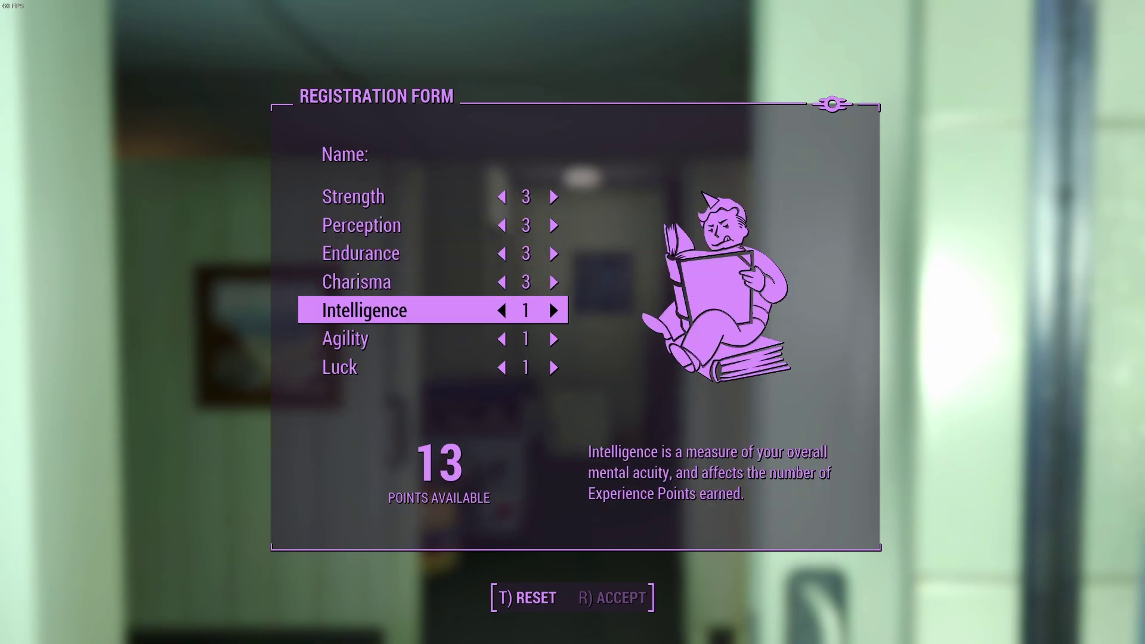
- Raise Intelligence, Agility and Luck to 3 each in the registration form
key("Right")
key("Right")
key("Down")
key("Right")
key("Right")
key("Down")
key("Right")
key("Right")
- Spend the remaining points by raising Perception to 5 and Endurance, Charisma, Intelligence, Agility and Luck to 4 each
key("Up")
key("Up")
key("Up")
key("Up")
key("Up")
key("Right")
key("Right")
key("Down")
key("Right")
key("Down")
key("Down")
key("Down")
key("Right")
key("Down")
key("Right")
key("Up")
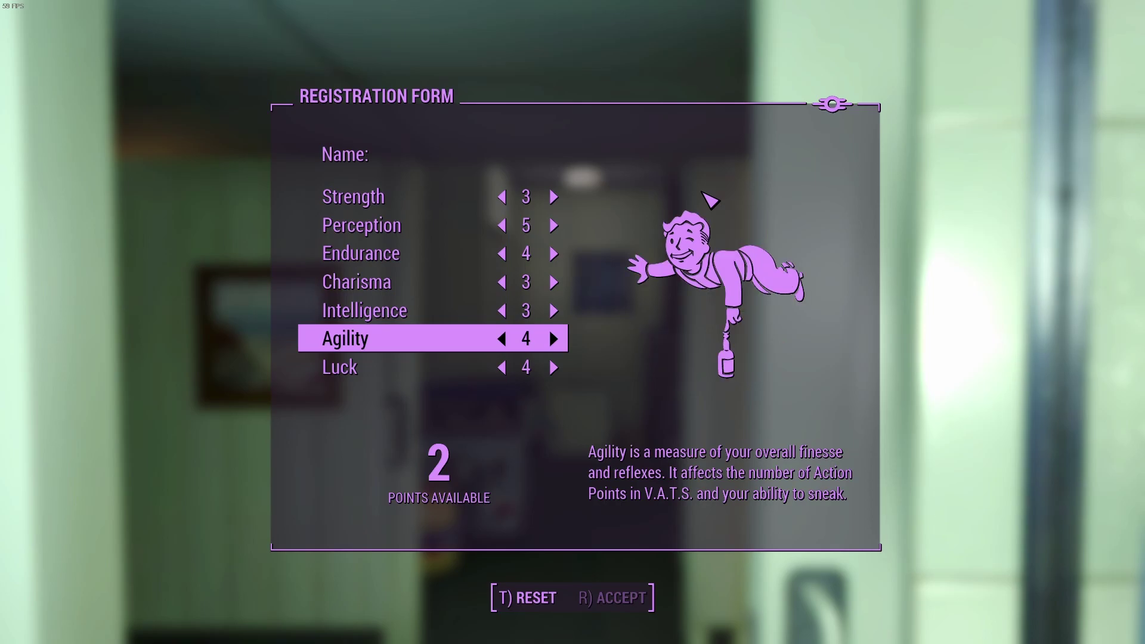
key("Up")
key("Right")
key("Up")
key("Right")
- Enter ads;ijsad as the character's name and accept the registration form
key("Up")
key("Up")
key("Up")
key("Up")
type("adsdjsad")
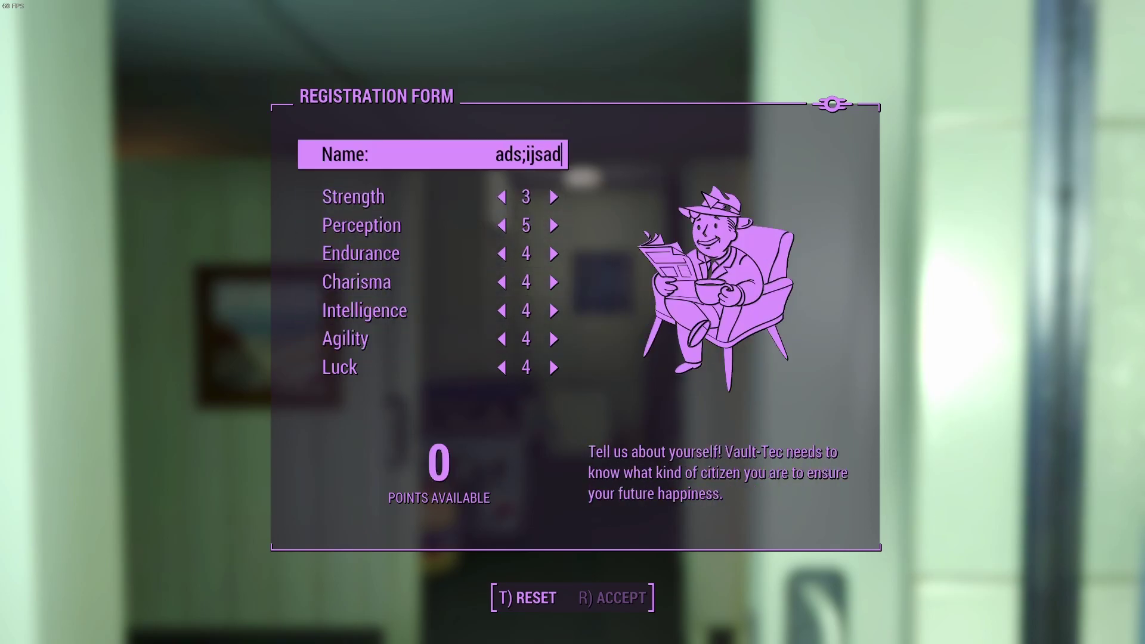
key("Return")
key("r")
key("Down")
key("Return")
key("Return")
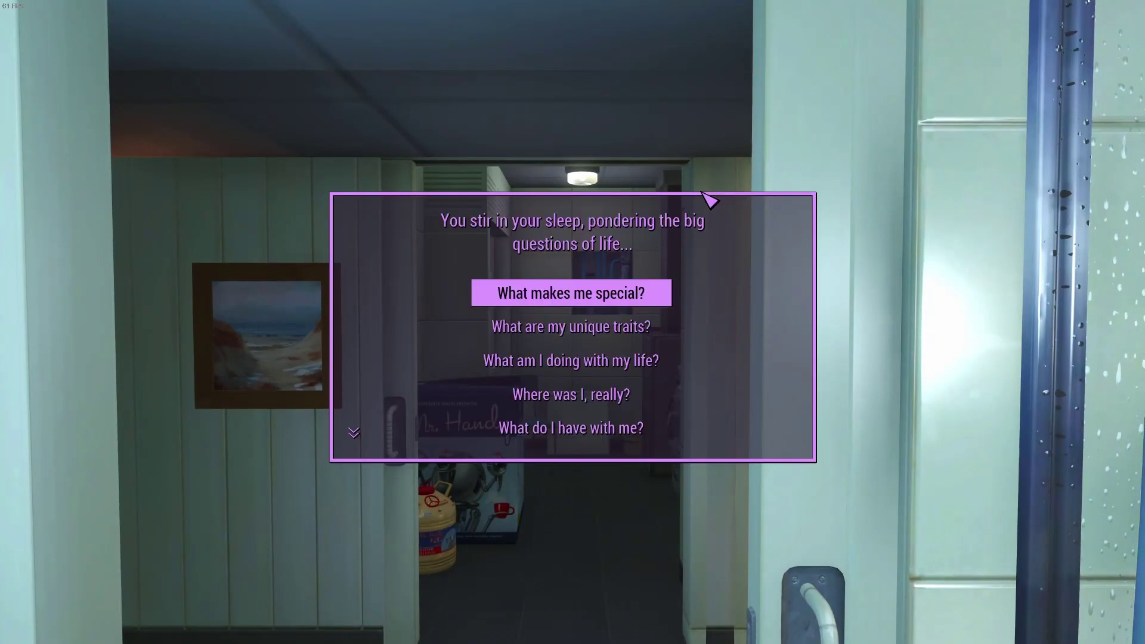
- Reopen the registration form, replace the character's name with radaskjbr and accept the form
key("Return")
key("Return")
key("BackSpace")
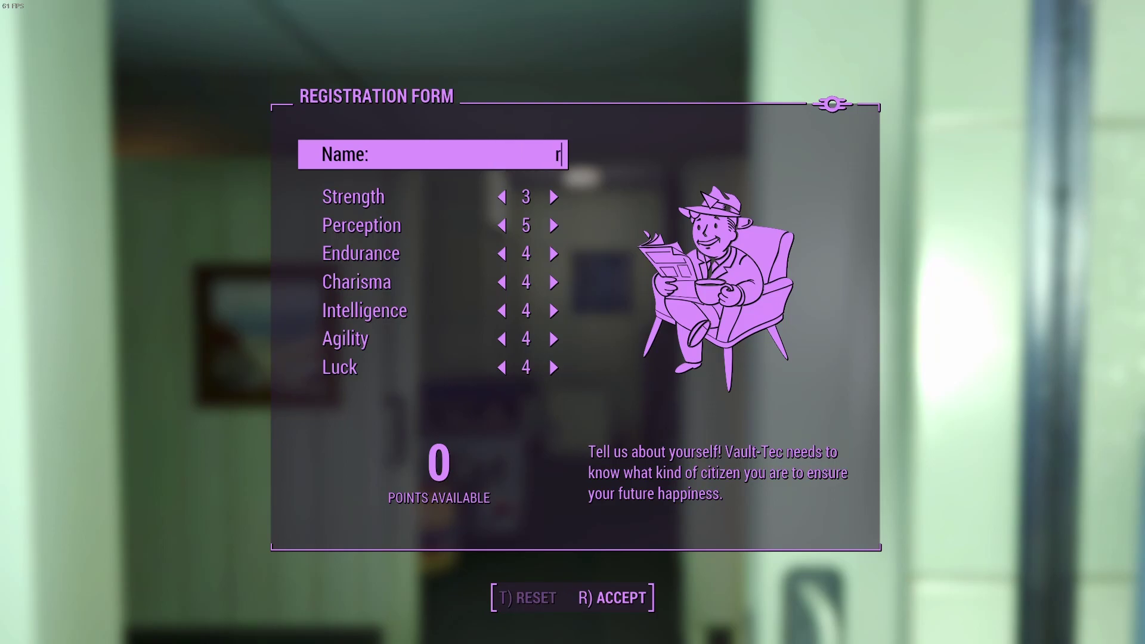
type("radaskjbr")
key("Return")
key("r")
- Answer the question What am I doing with my life? by choosing a background from its list
key("Down")
key("Down")
key("Return")
key("Down")
key("Return")
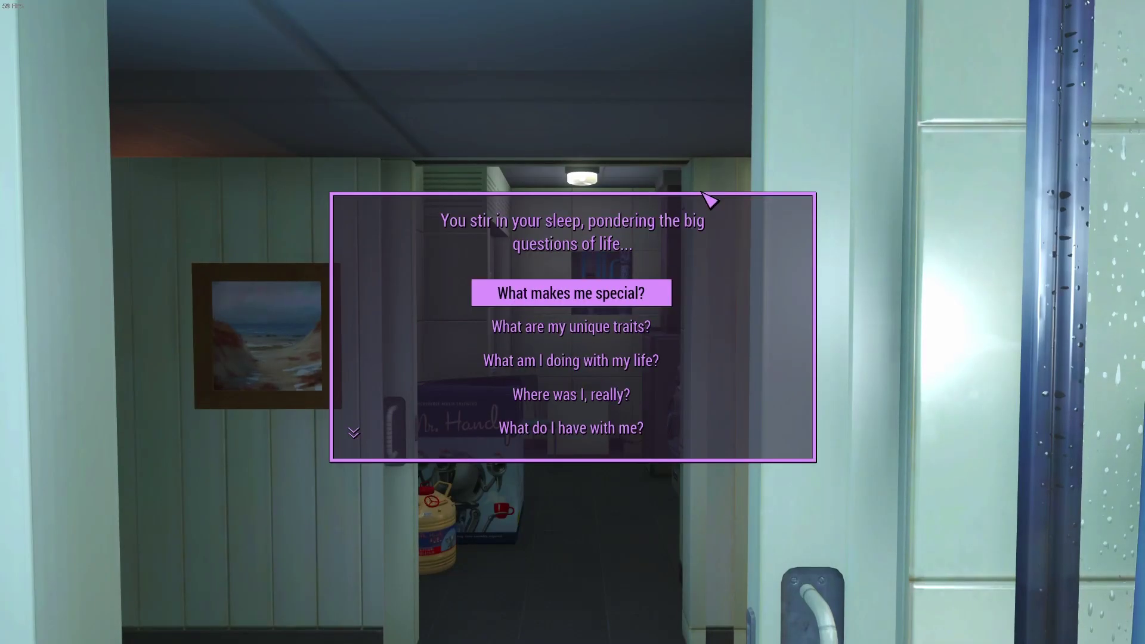
key("Down")
key("Down")
key("Return")
key("Down")
key("Down")
key("Down")
key("Down")
key("Down")
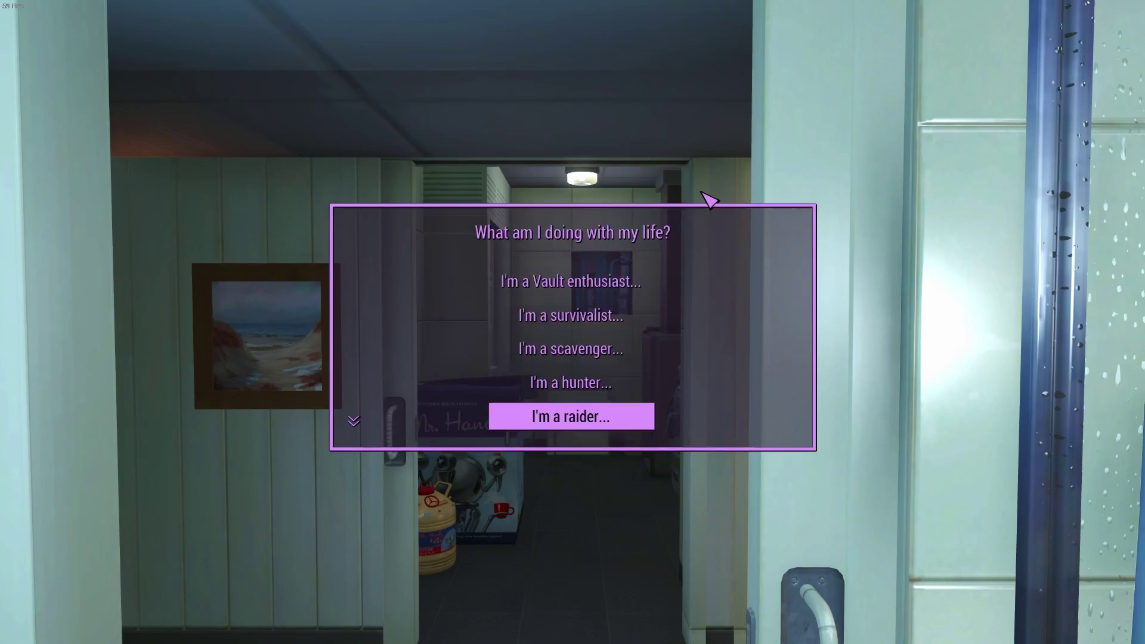
key("Up")
key("Return")
- Open the question Where was I, really? and accept its preselected answer
key("Down")
key("Down")
key("Down")
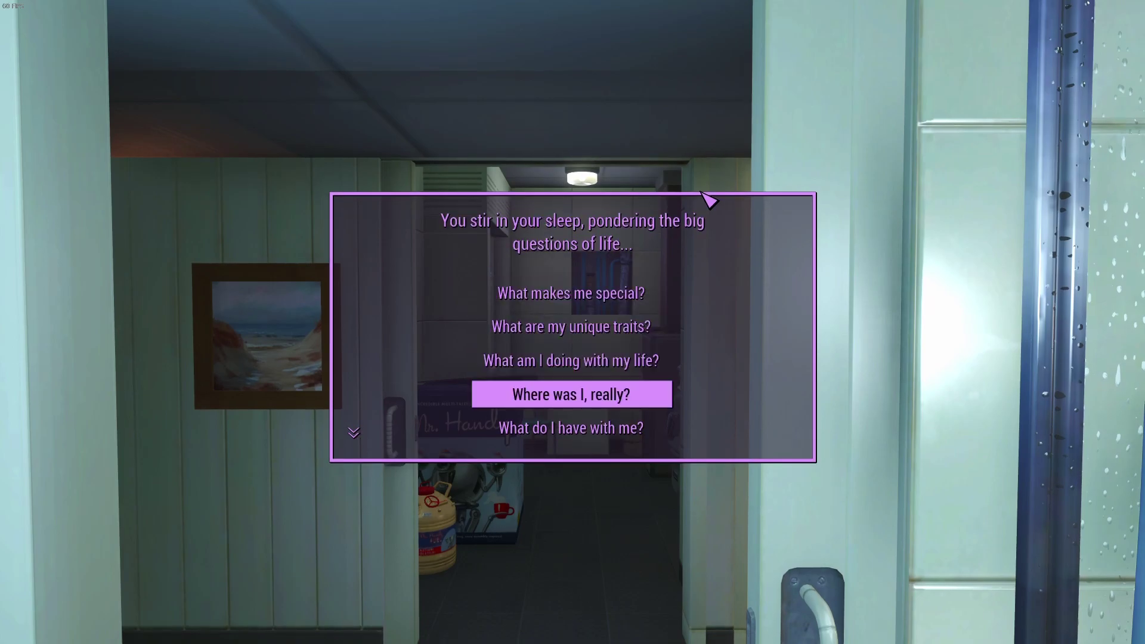
key("Return")
key("Return")
- Open the question What do I have with me? and accept its first answer
key("Down")
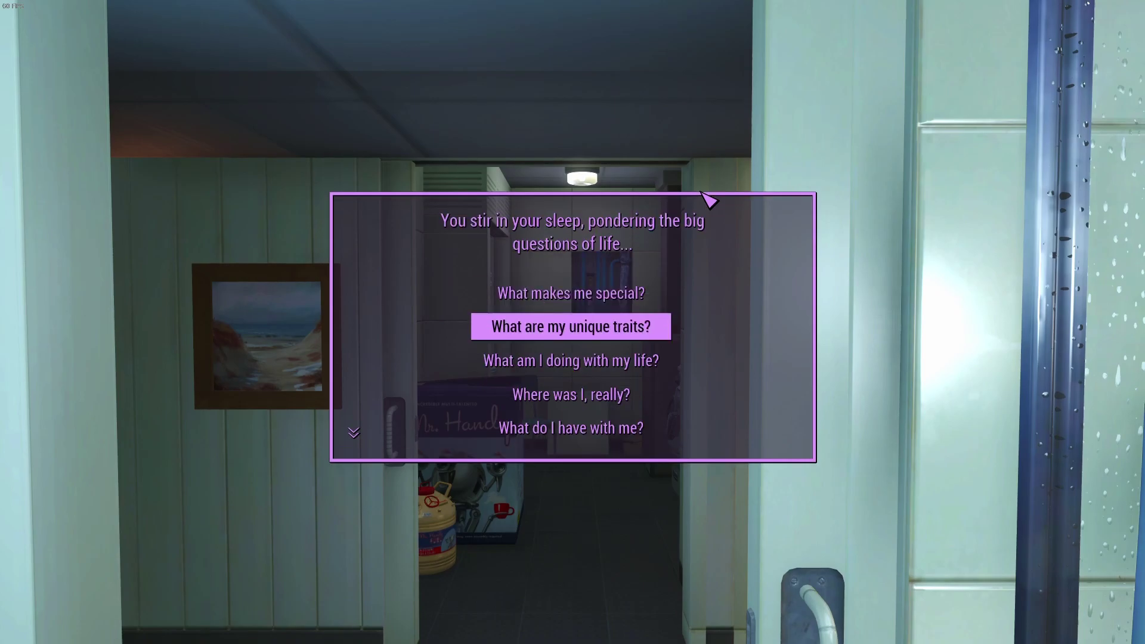
key("Down")
key("Down")
key("Down")
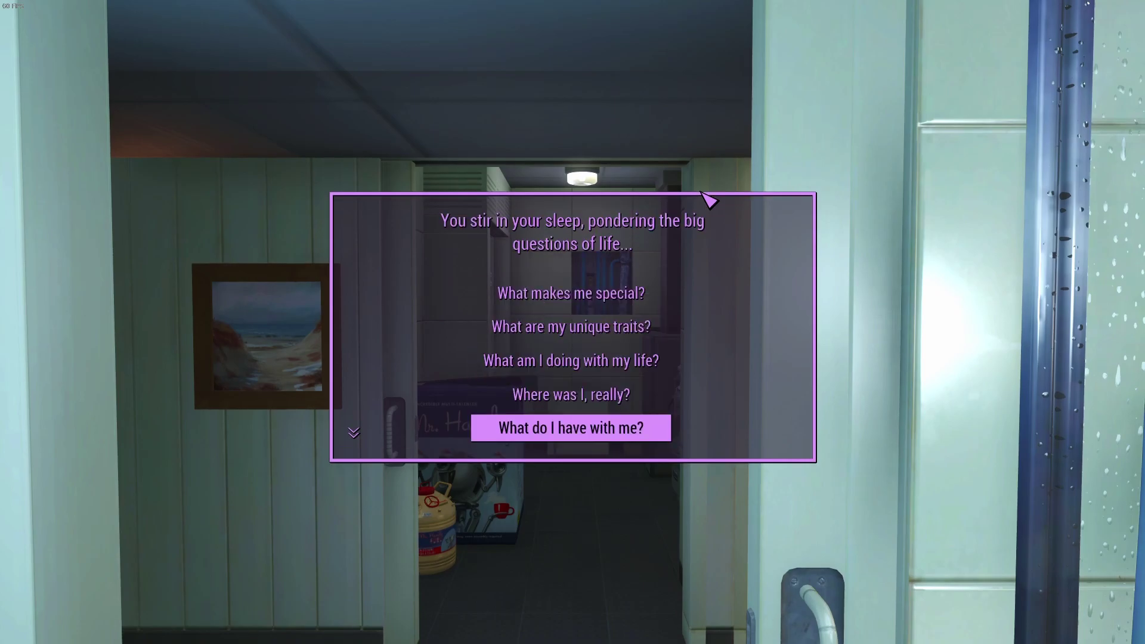
key("Return")
key("Down")
key("Up")
key("Return")
- Open one of the remaining start-up questions further down the list and choose an answer near the end of its options
key("Down")
key("Down")
key("Down")
key("Down")
key("Down")
key("Down")
key("Up")
key("Return")
key("Down")
key("Down")
key("Down")
key("Down")
key("Return")
key("Down")
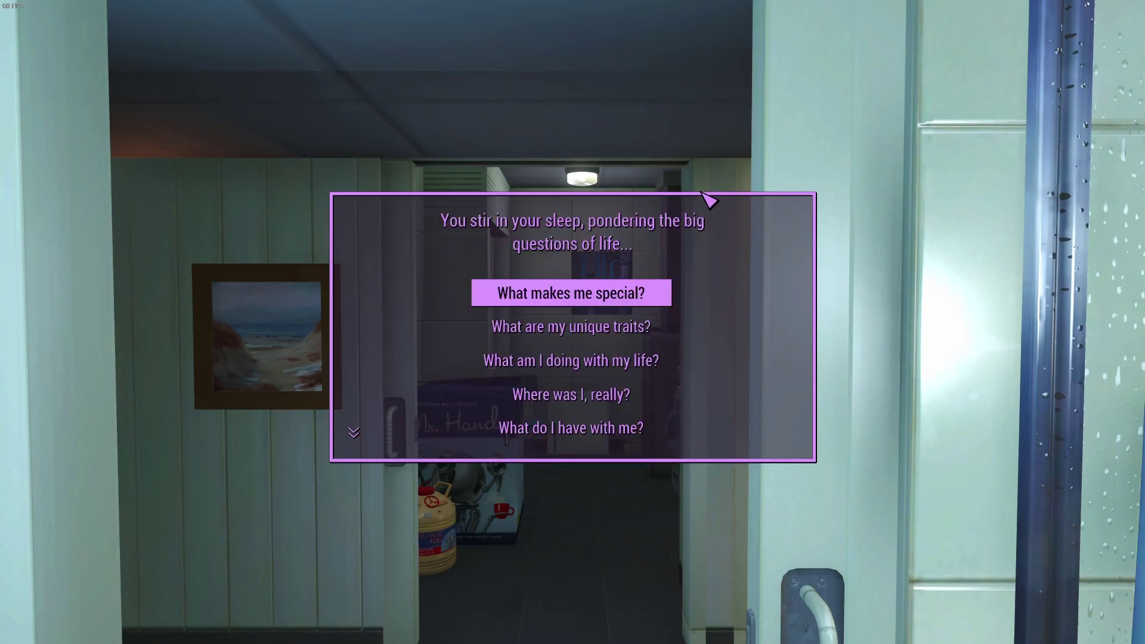
- Choose the wake-up option at the end of the questions and confirm it to start the game
key("Down")
key("Down")
key("Down")
key("Down")
key("Down")
key("Up")
key("Return")
key("Return")
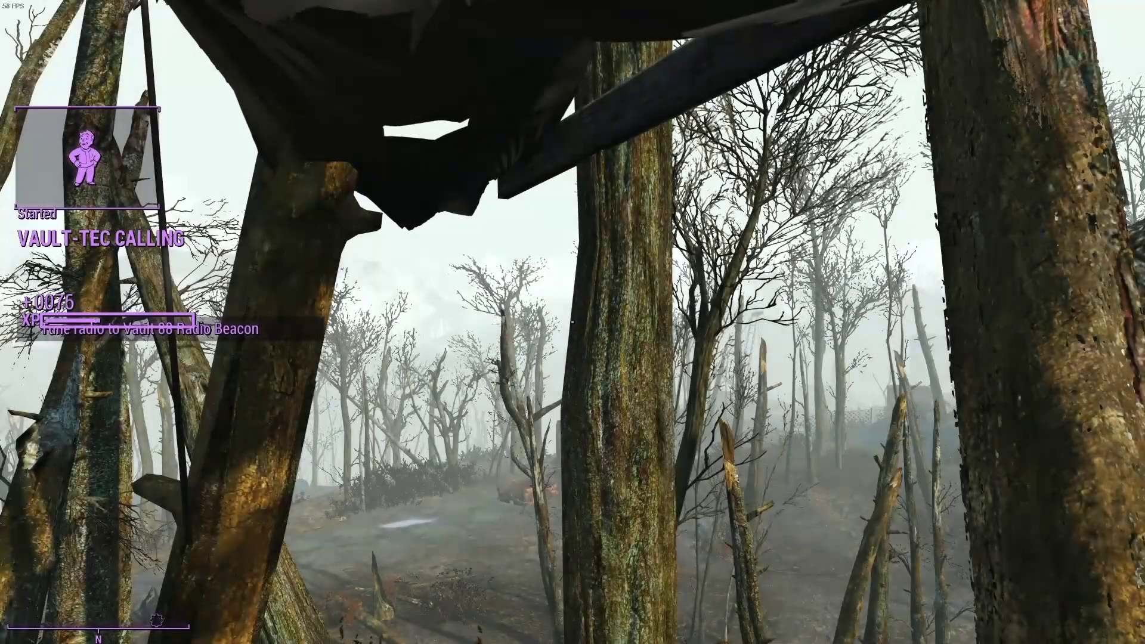
- Acknowledge the AER15 distribution messages and walk on through the woods
key("w")
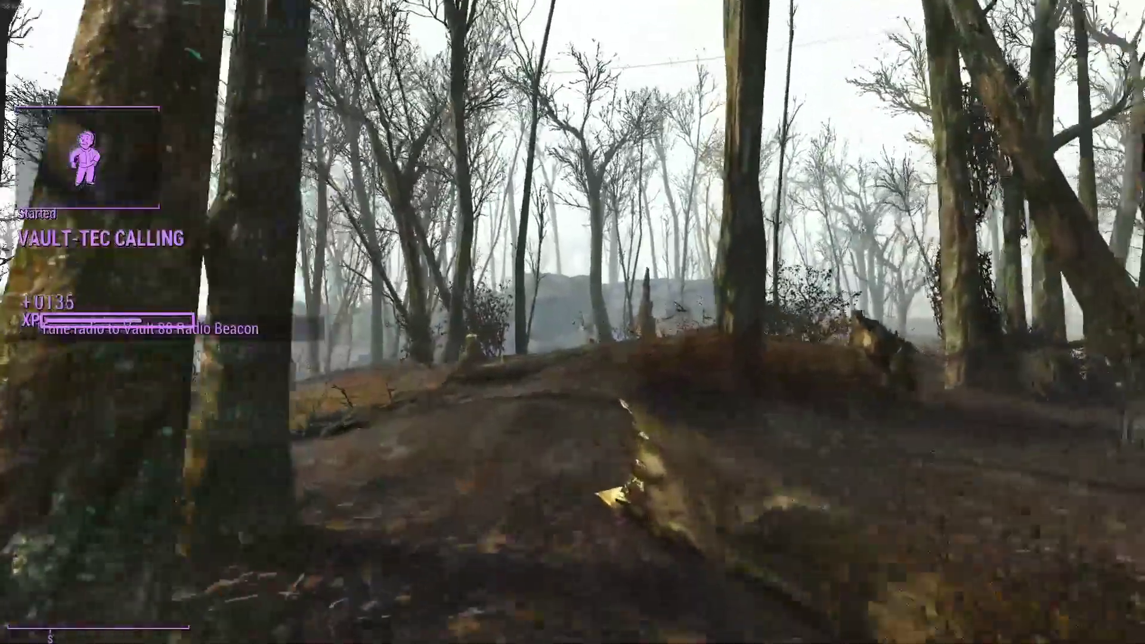
key("Return")
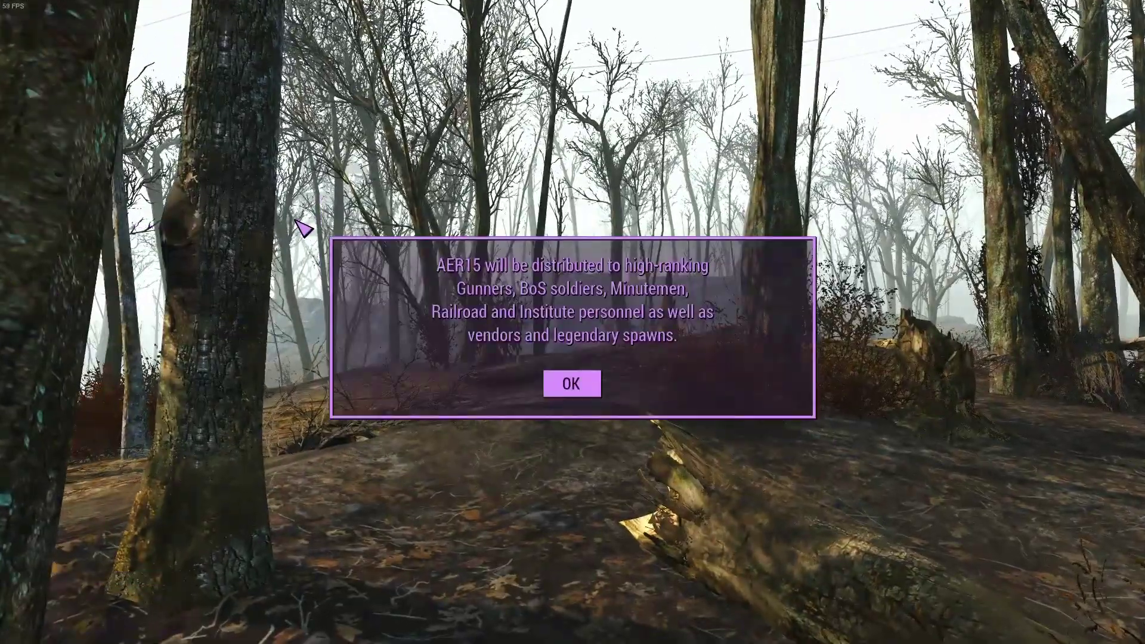
key("Return")
key("w")
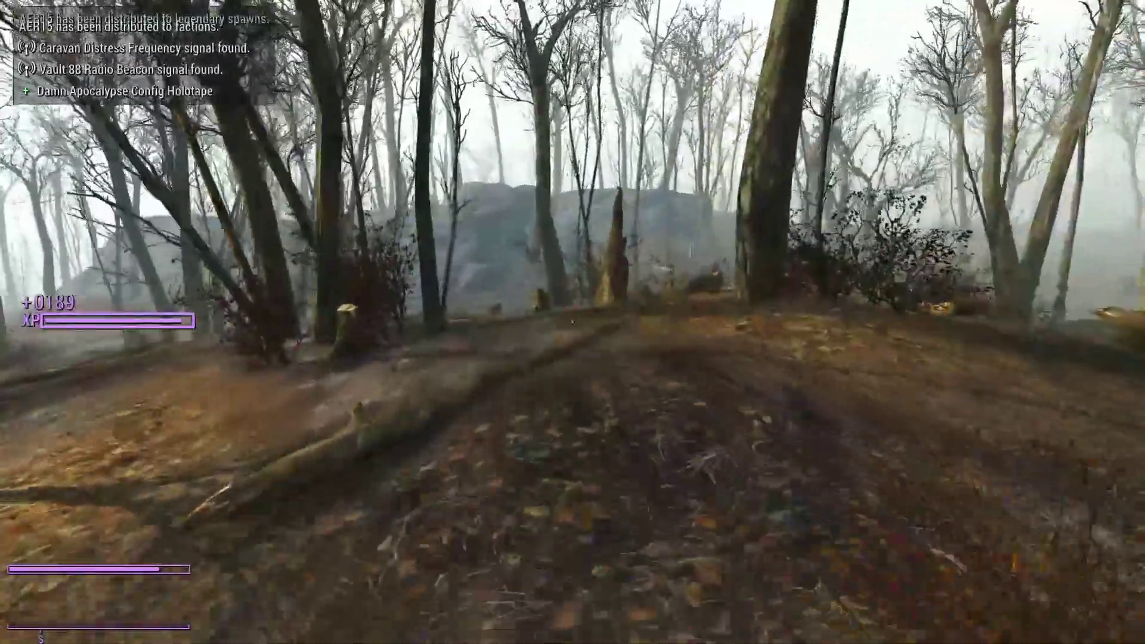
- Assign a hotkey to Simple Wait Anywhere in the mod configuration and return to the game
key("Escape")
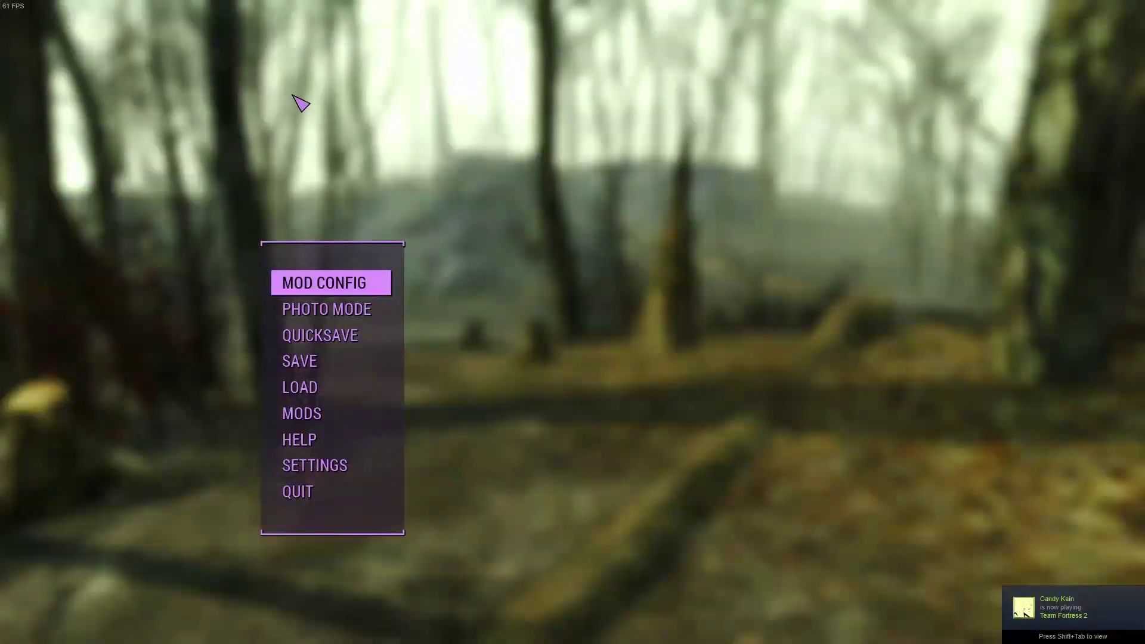
left_click(372, 286)
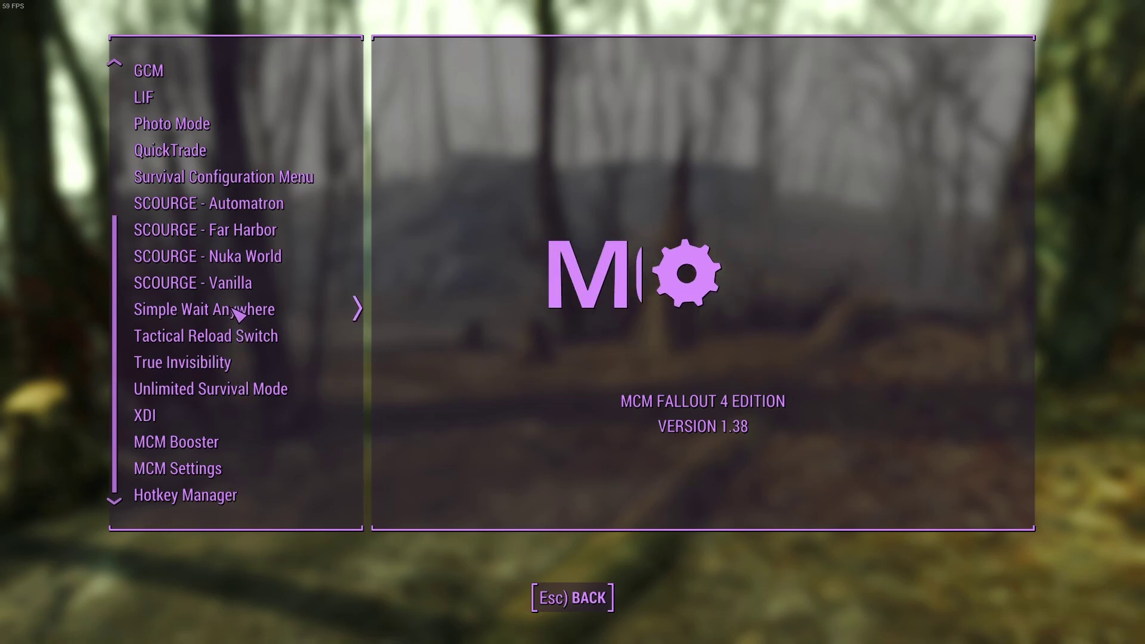
left_click(875, 138)
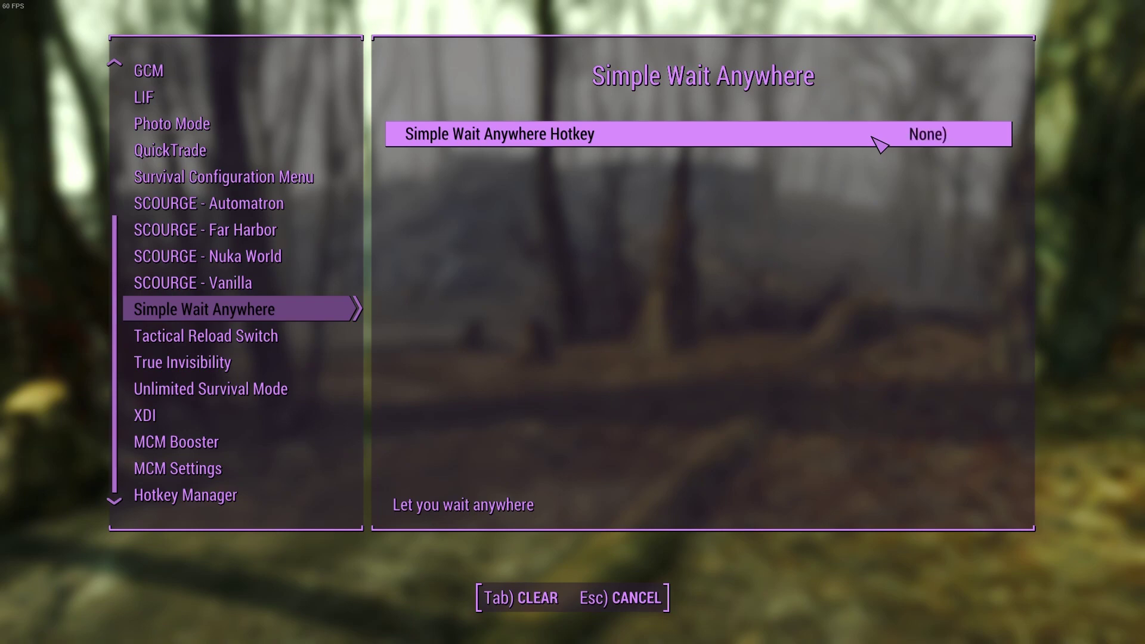
key("Escape")
key("Escape")
key("Escape")
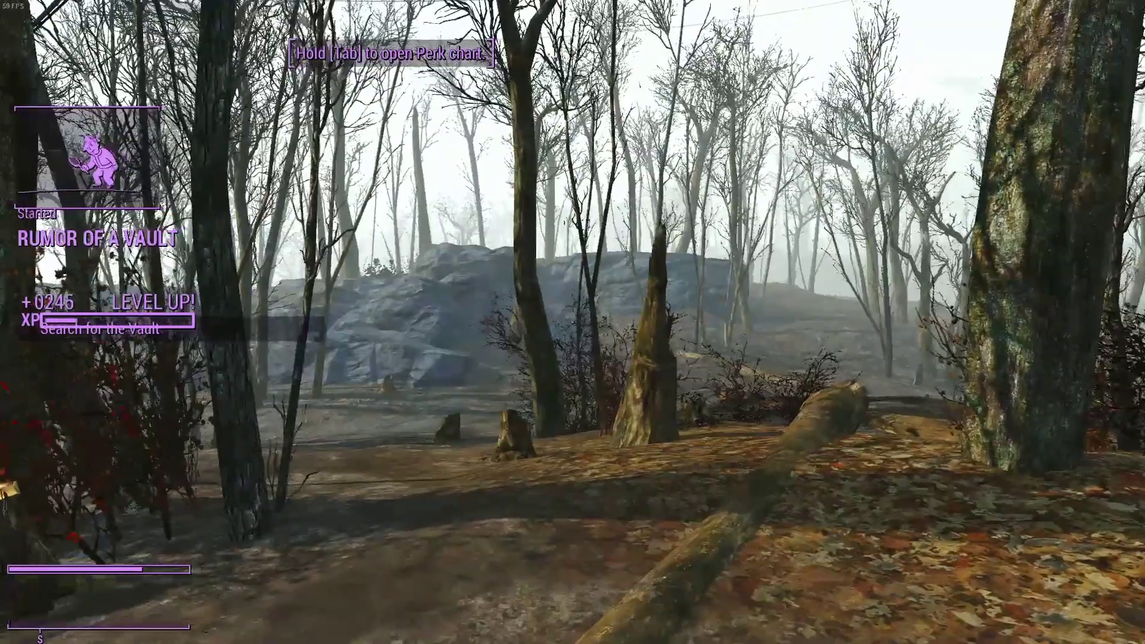
- Walk further through the woods past the rocks towards the leaning fallen trunk
key("w")
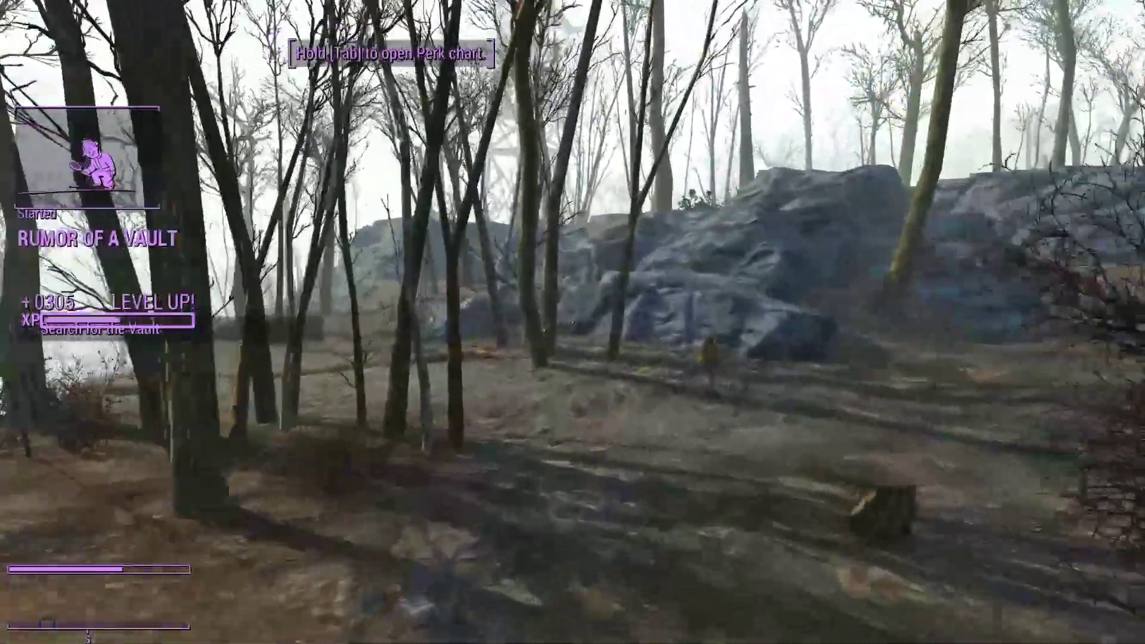
key("w")
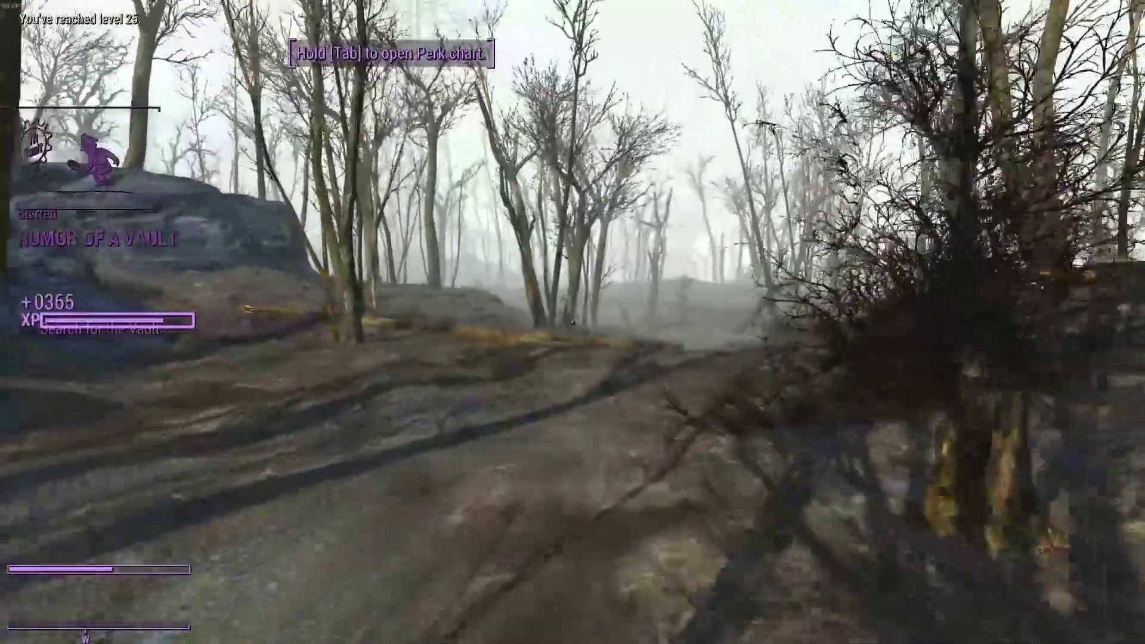
key("w")
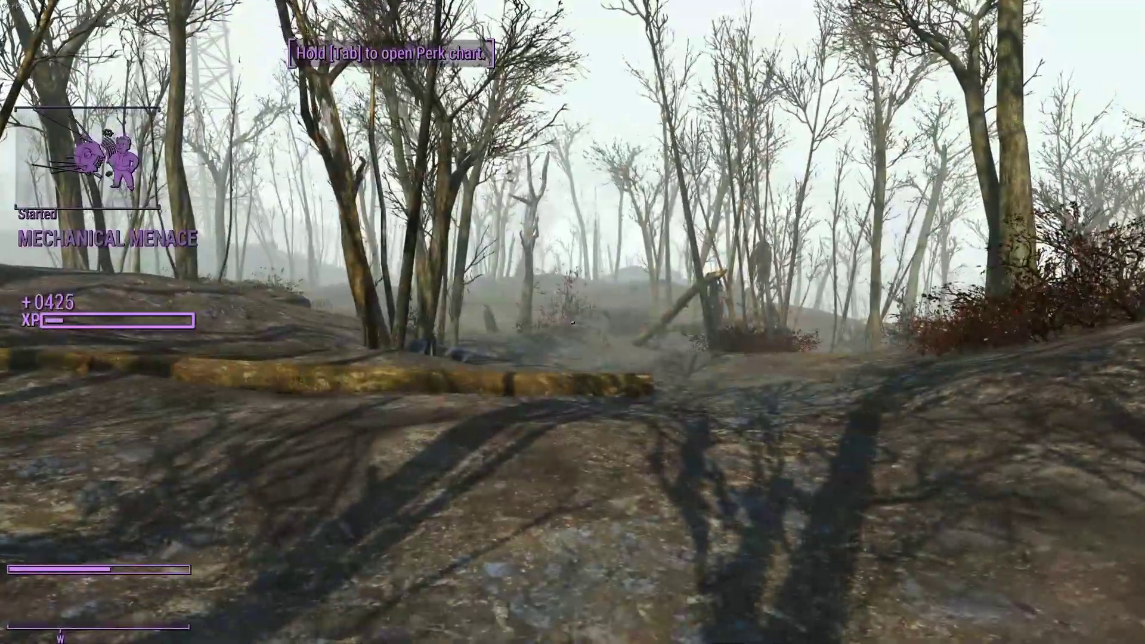
key("Return")
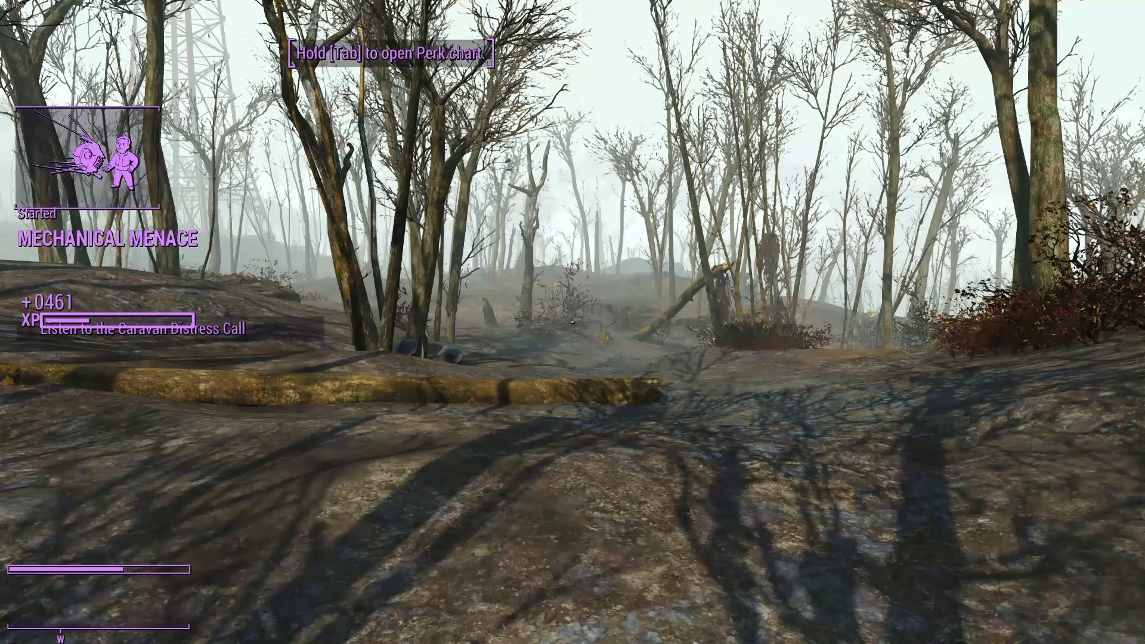
key("Escape")
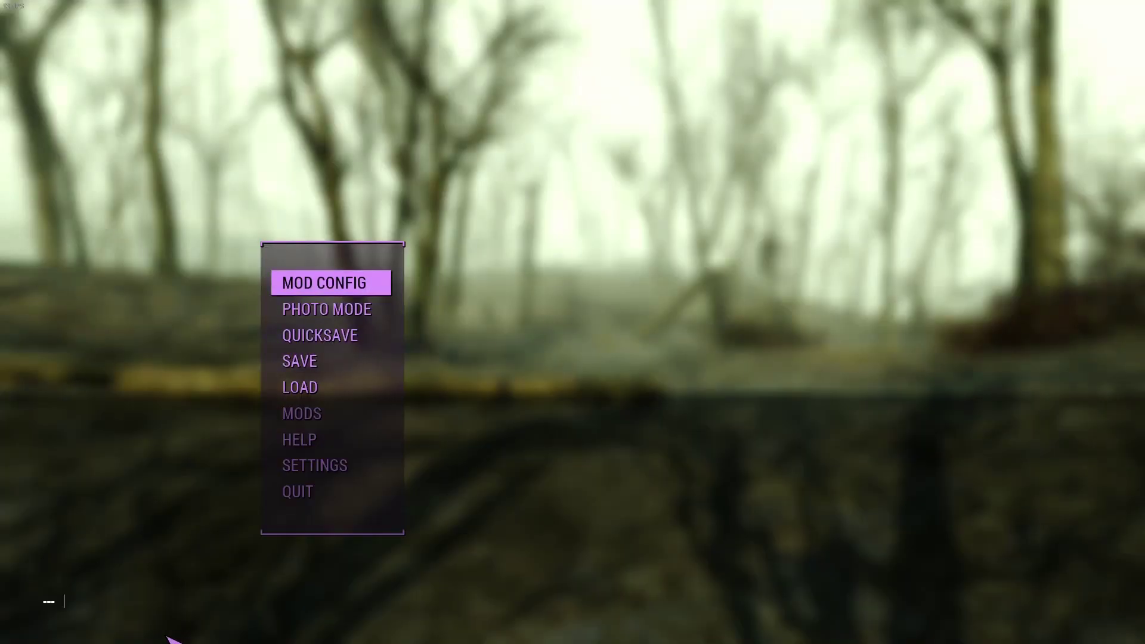
key("Escape")
- Skip the Leveled Item Framework injection of DLC equipment
key("w")
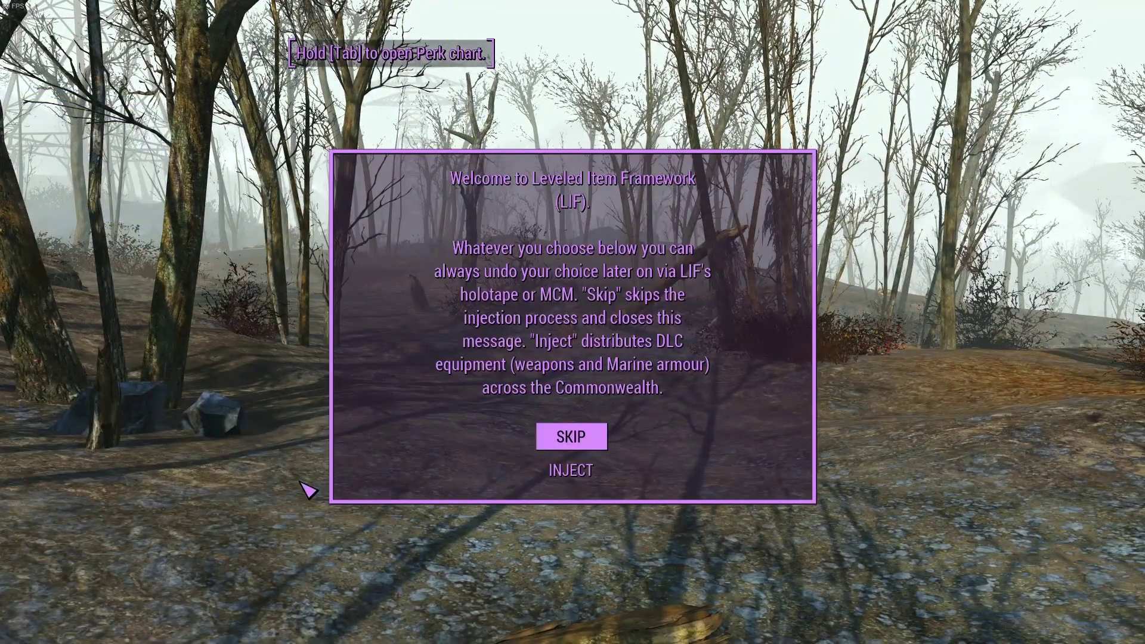
key("Return")
key("Return")
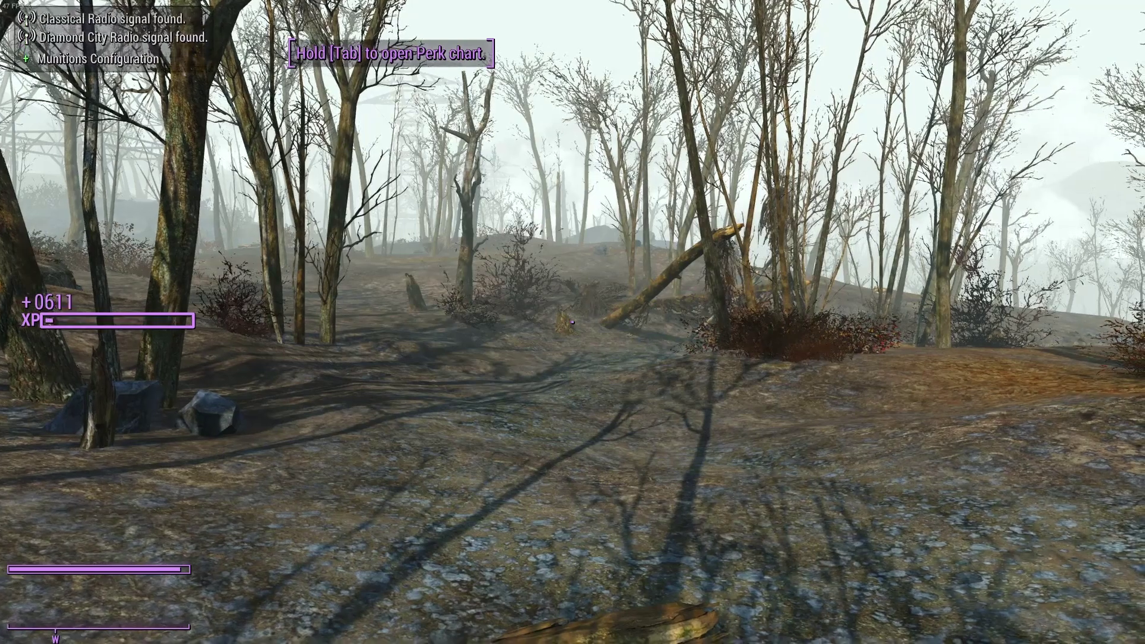
- Open the items of Vargo52.esp from the ESP list and get a Vargo 52 rifle from its weapons
key("Insert")
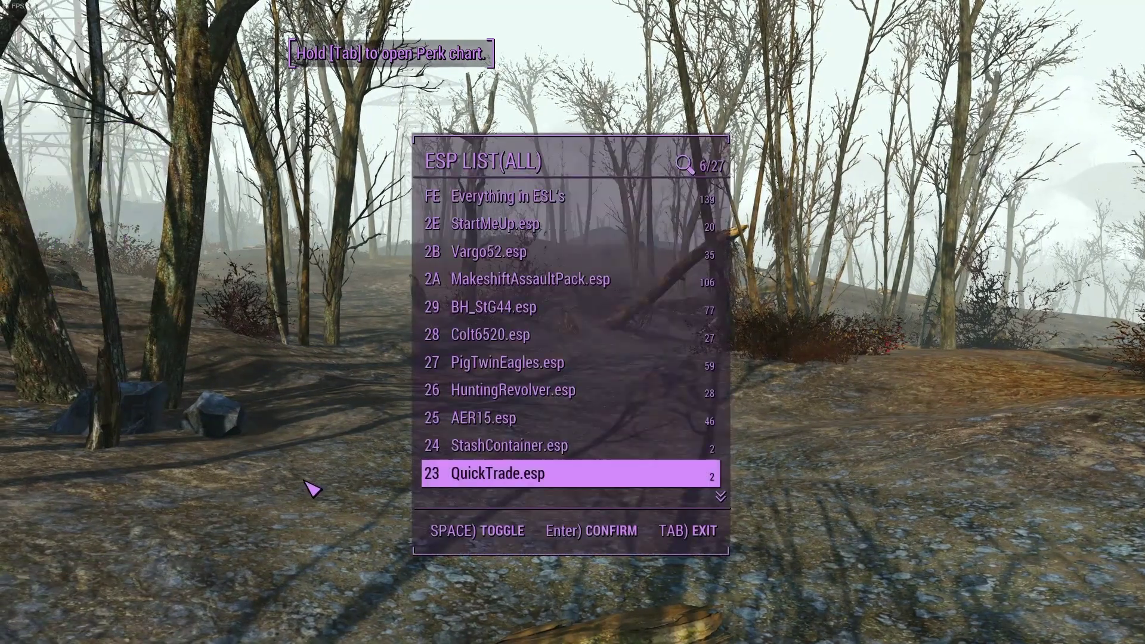
left_click(523, 262)
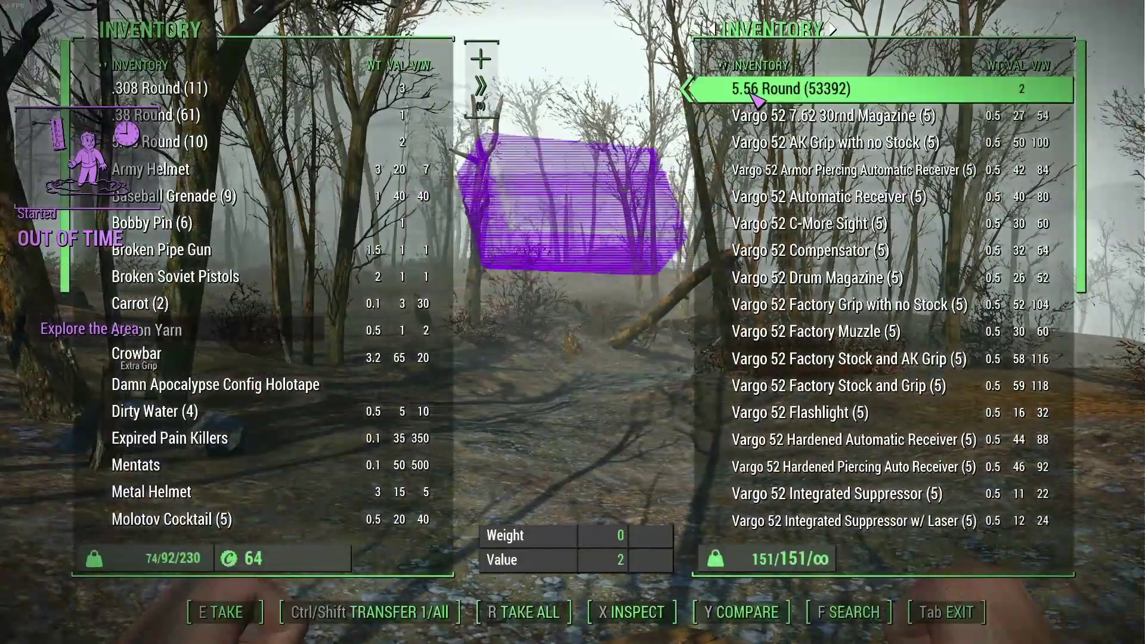
left_click(812, 28)
left_click(720, 30)
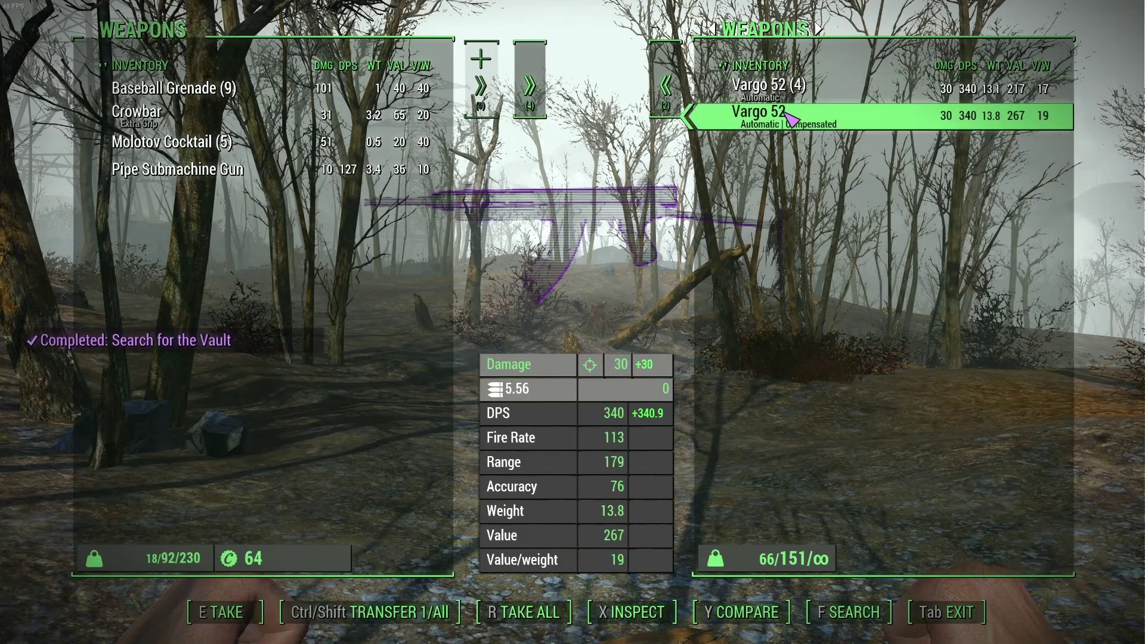
key("Tab")
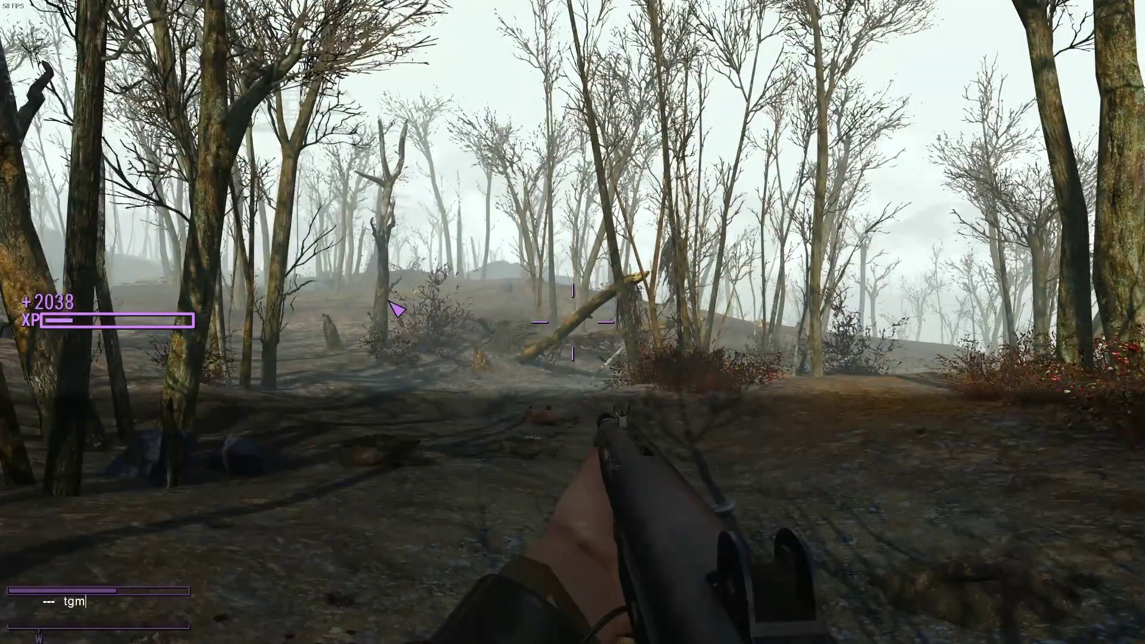
- Enable god mode with the console command tgm
key("Return")
key("grave")
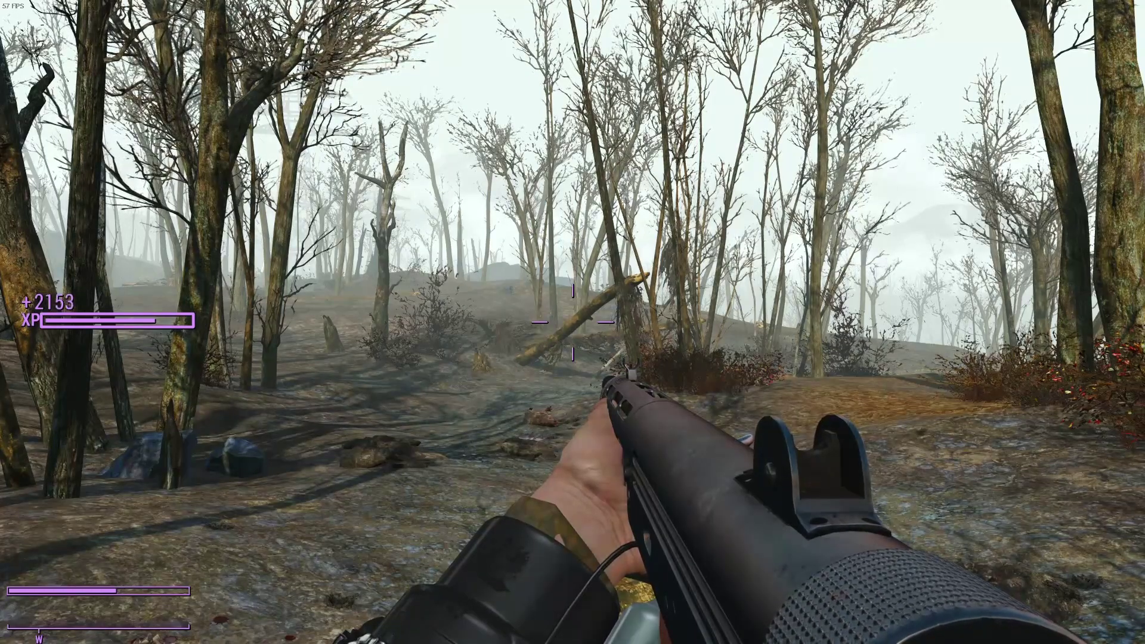
- Bring up the wait dialog with the console command showmenu sleepwaitmenu, close the console and dismiss the dialog
key("grave")
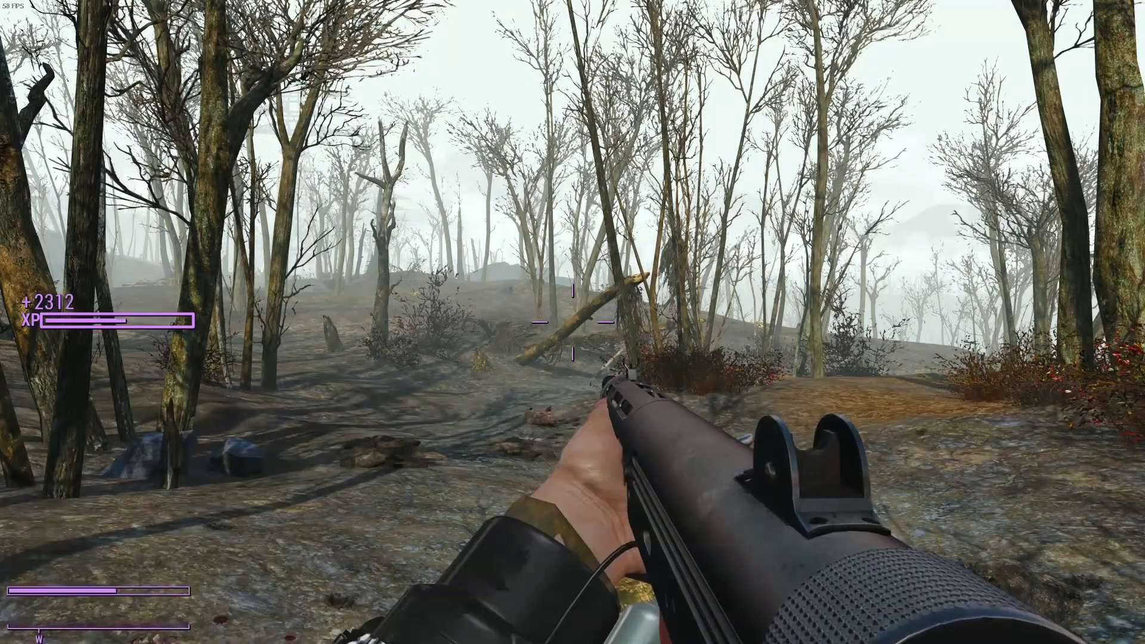
type("showmenu sle")
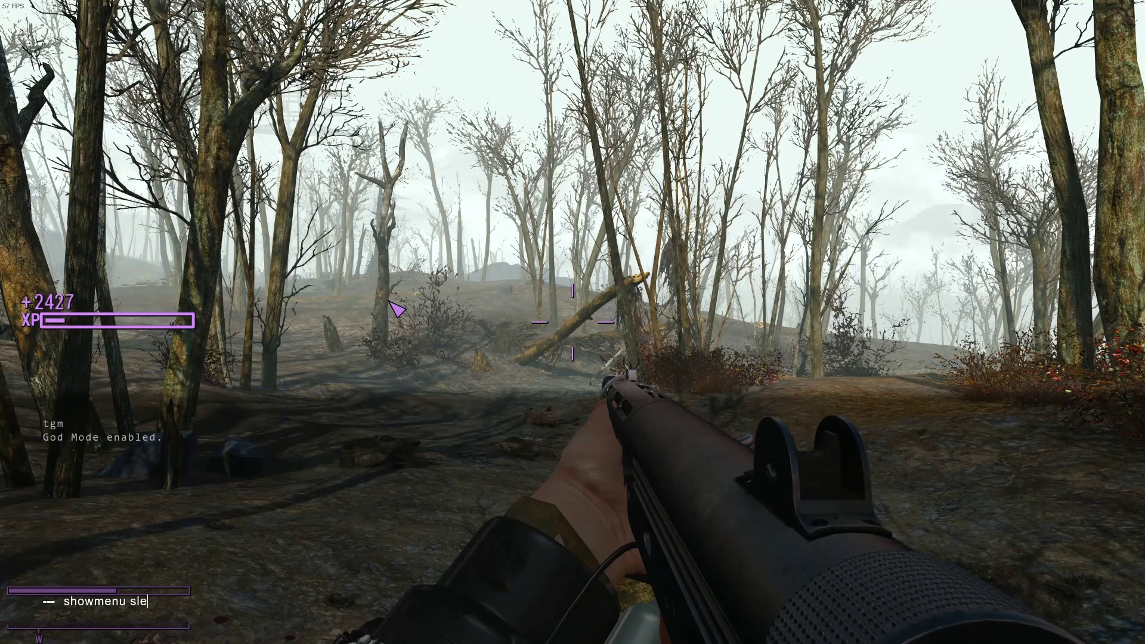
type("epwaitmenu")
key("Return")
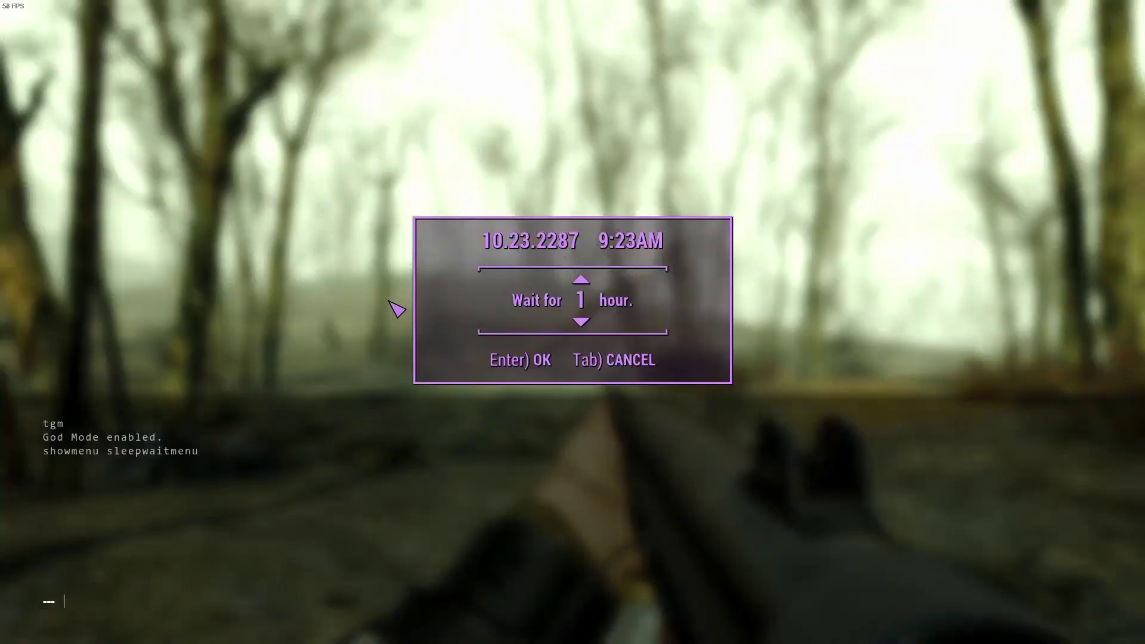
key("grave")
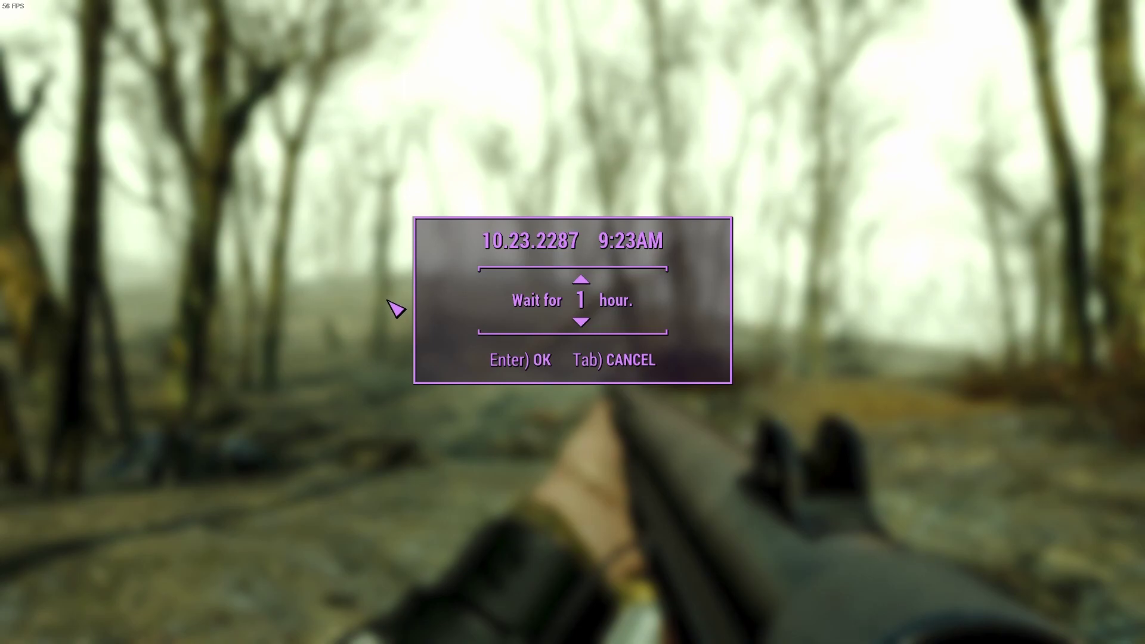
key("grave")
key("grave")
left_click(576, 358)
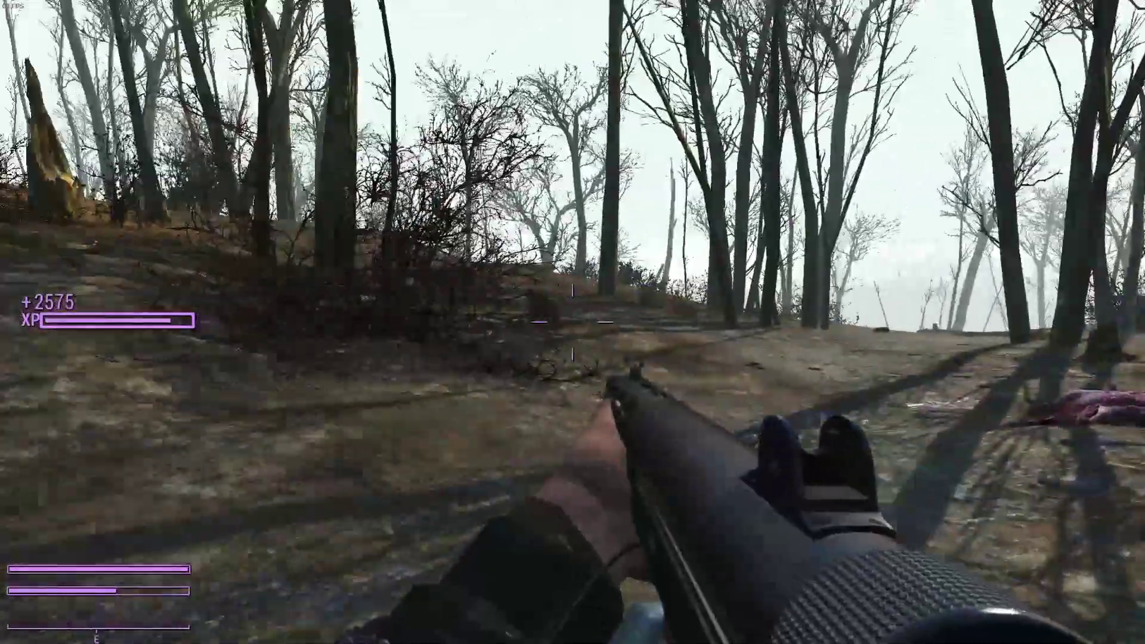
- Test-fire the rifle, bring up the wait dialog directly in the game and cancel it
left_click(572, 322)
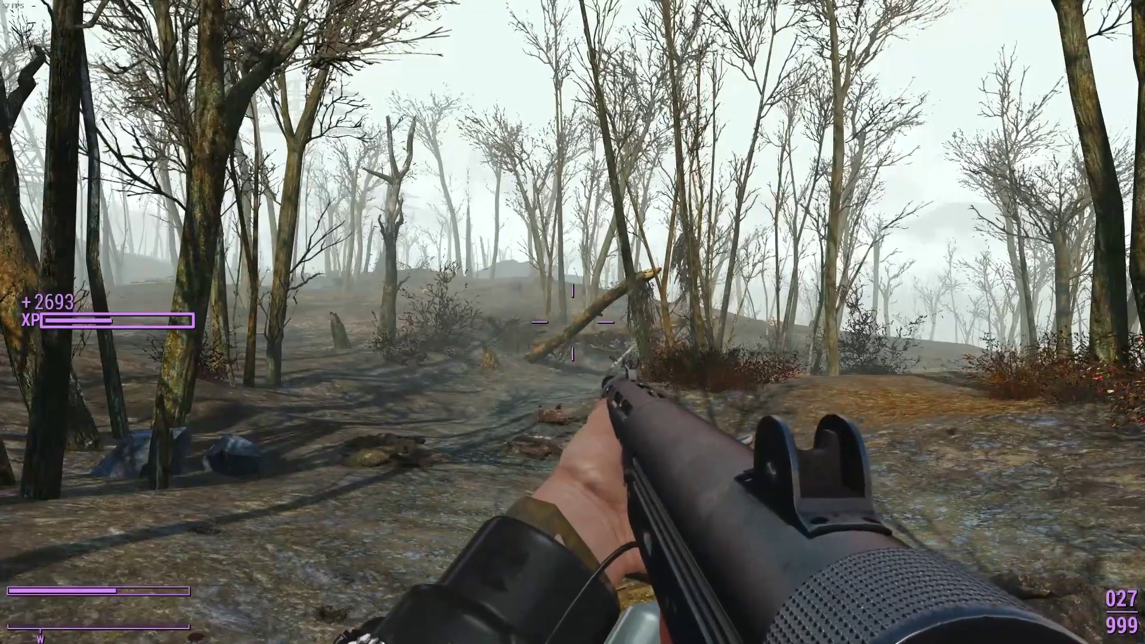
key("t")
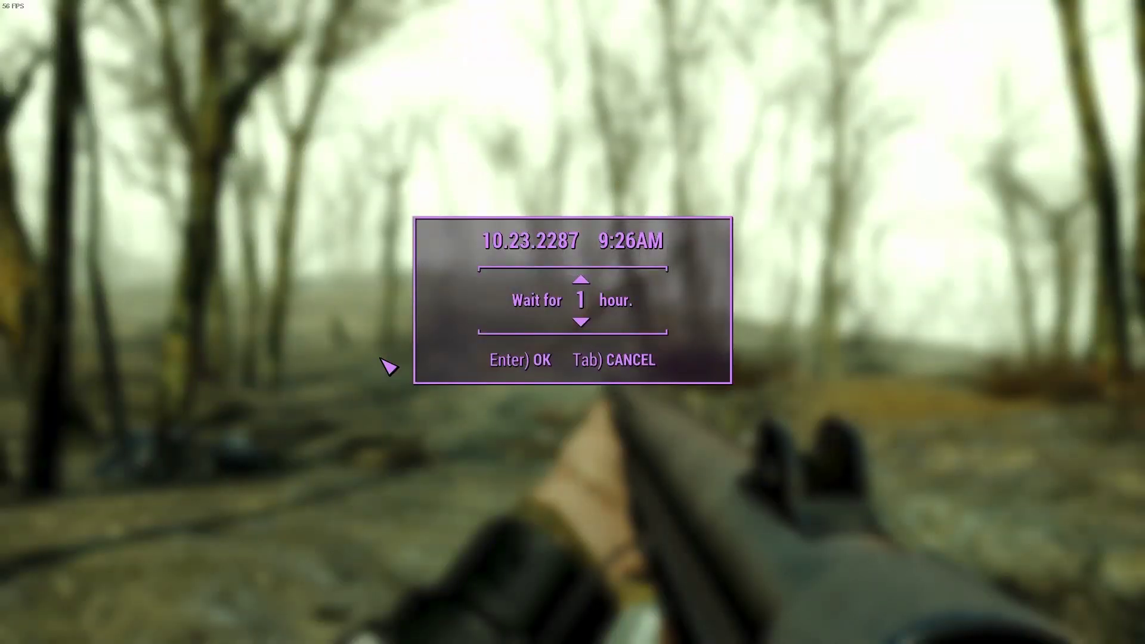
key("Up")
key("grave")
key("grave")
key("Tab")
key("grave")
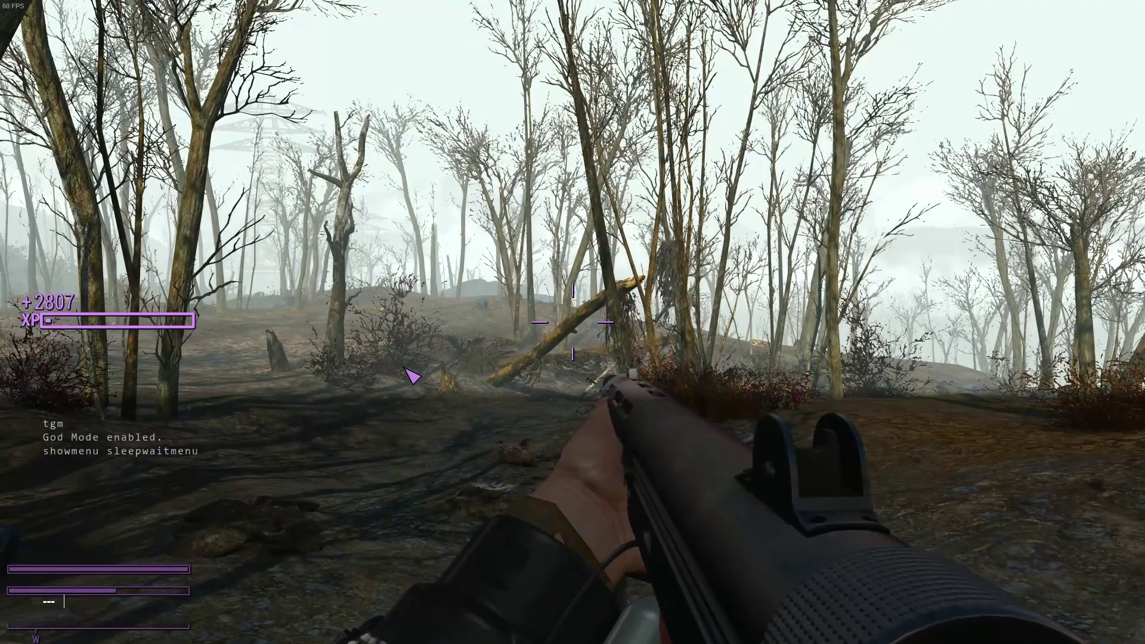
type("player")
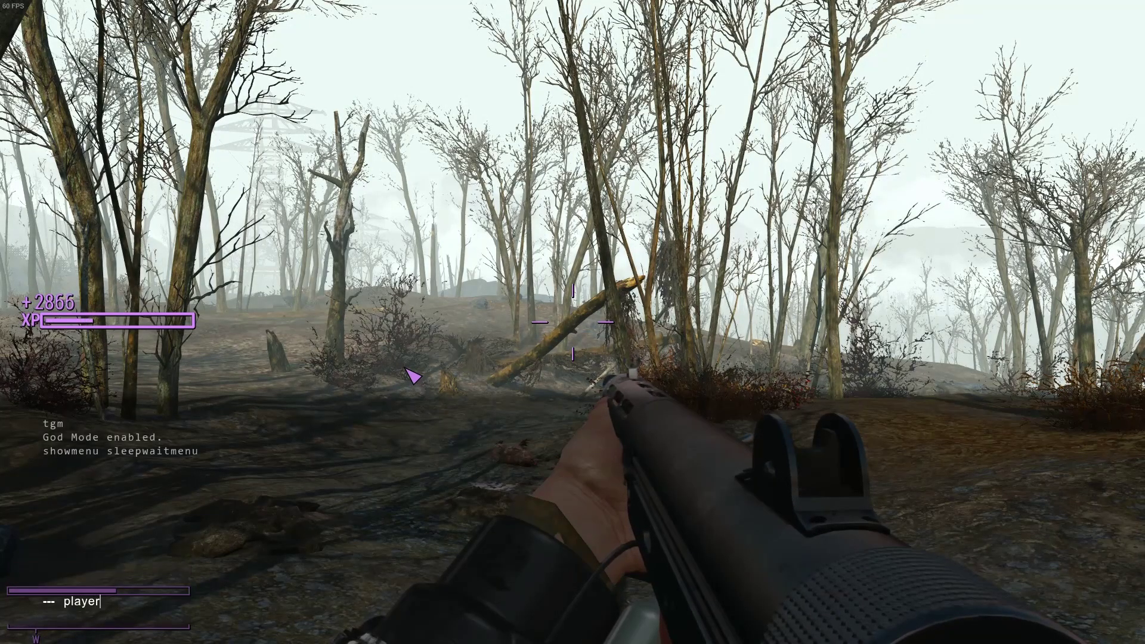
type(".placeatme ")
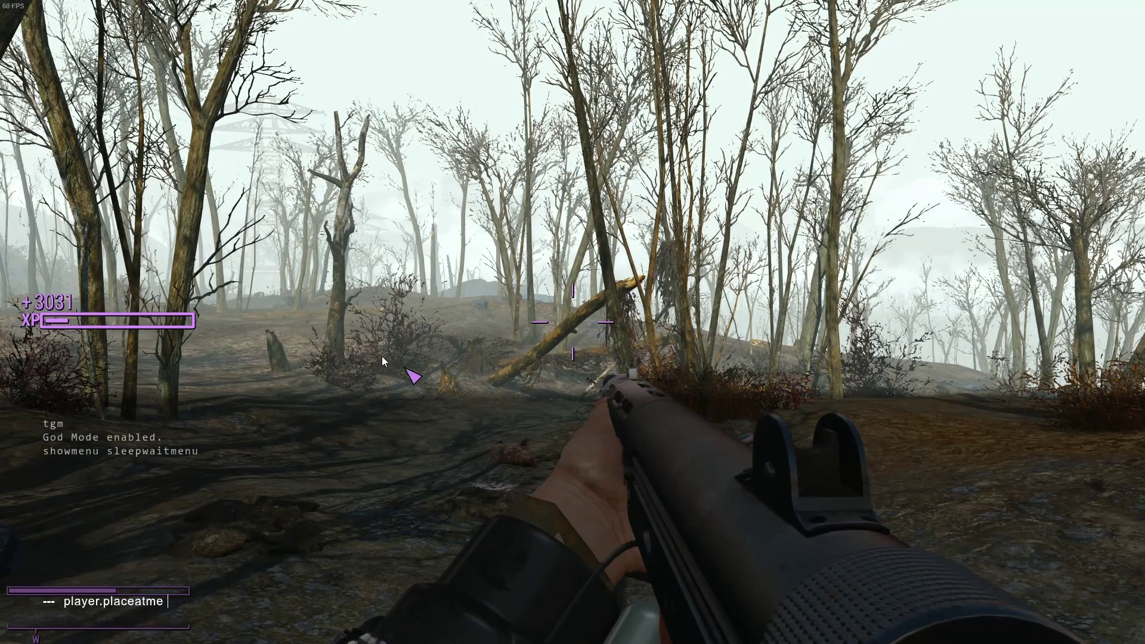
type("00020749")
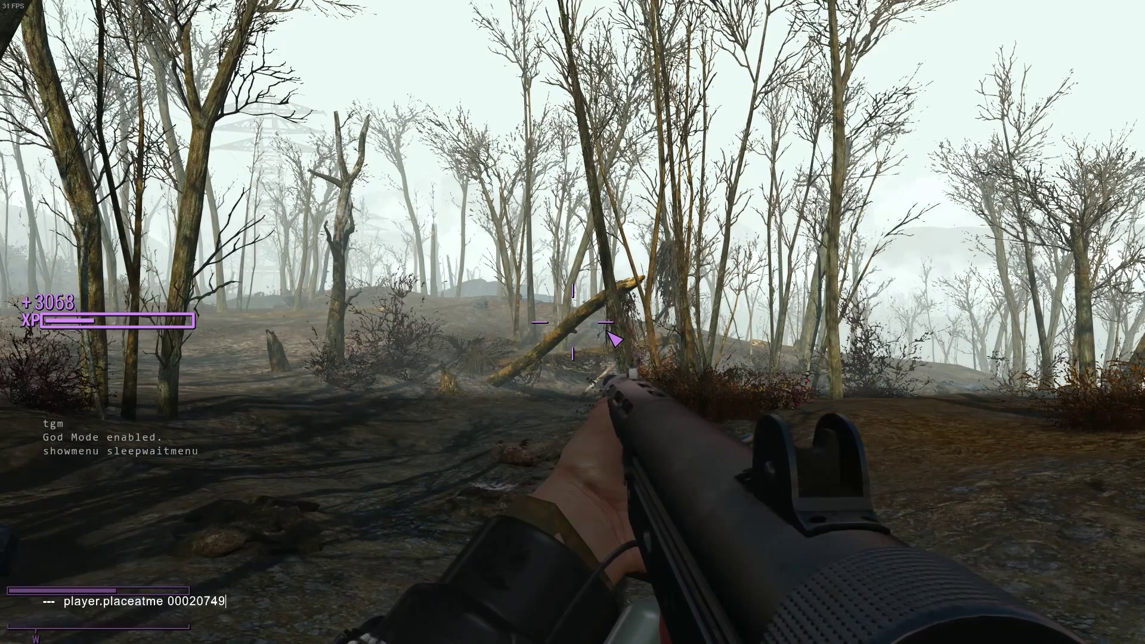
type(" 10")
key("Return")
key("grave")
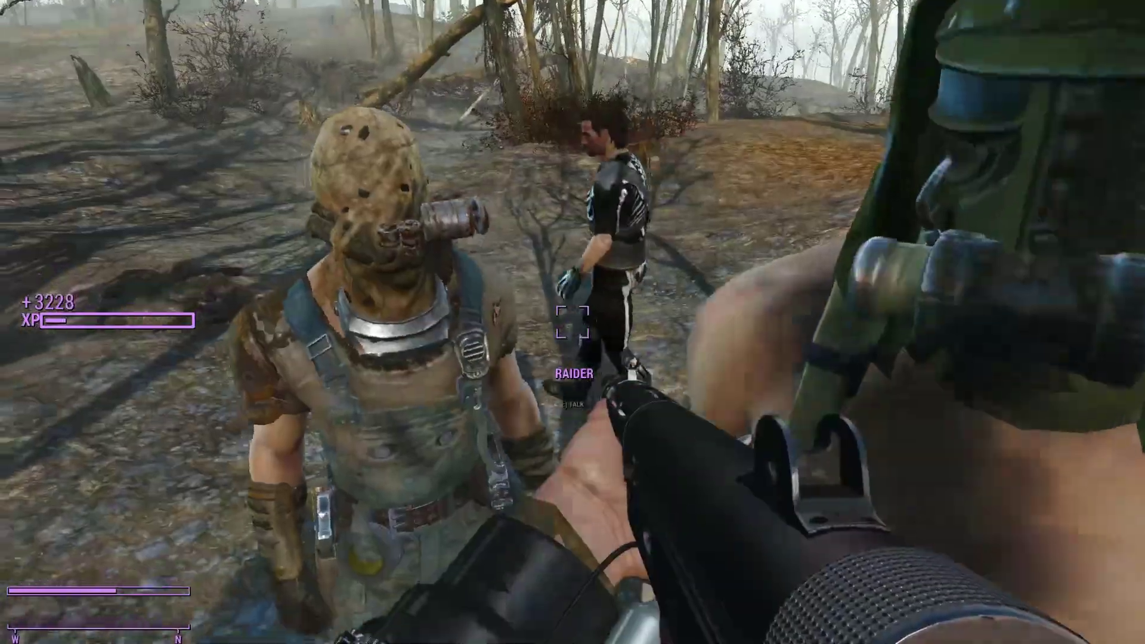
- Shoot a spawned raider with the rifle and kill the rest with the console command killall
left_click(572, 322)
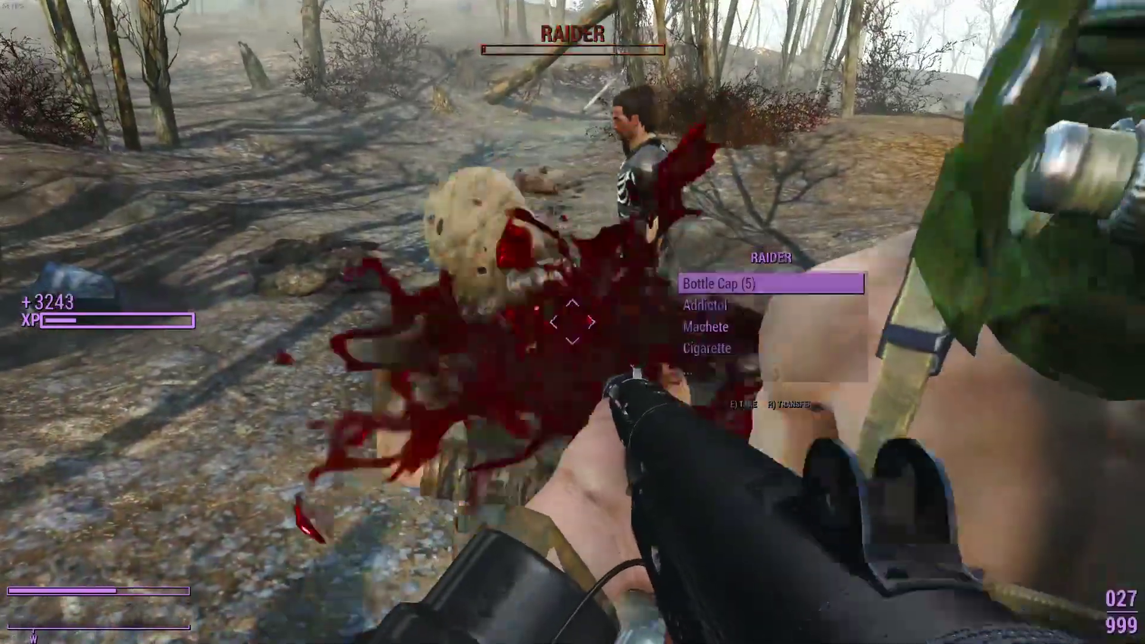
key("grave")
type("killall")
key("Return")
key("grave")
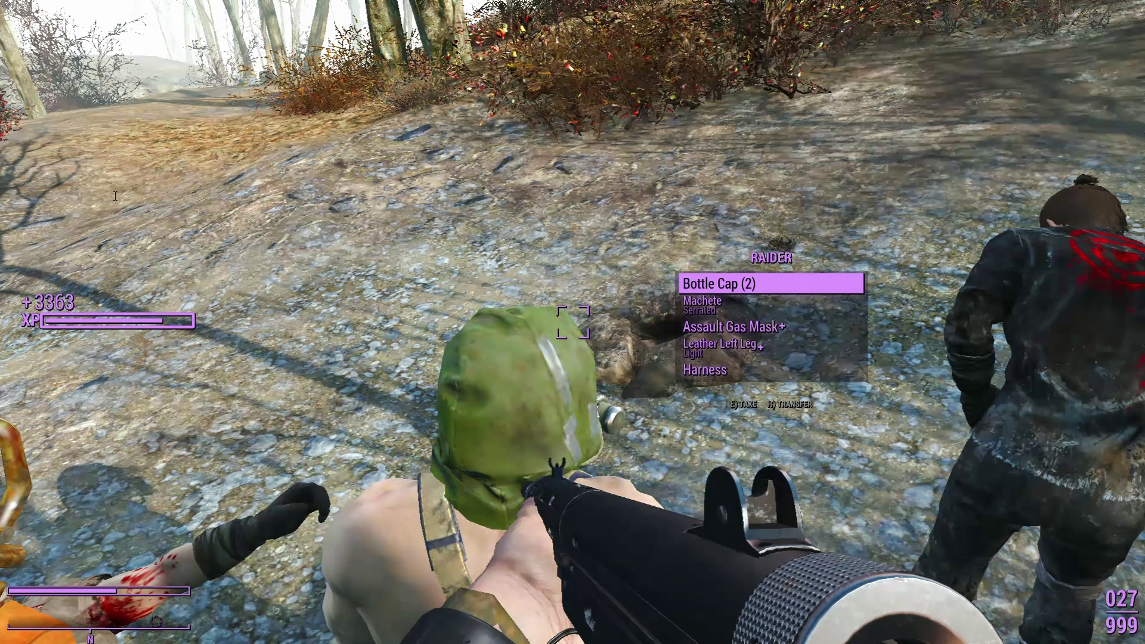
- Recall the player.placeatme command in the console, replace the ID and spawn ten more characters
key("Escape")
key("grave")
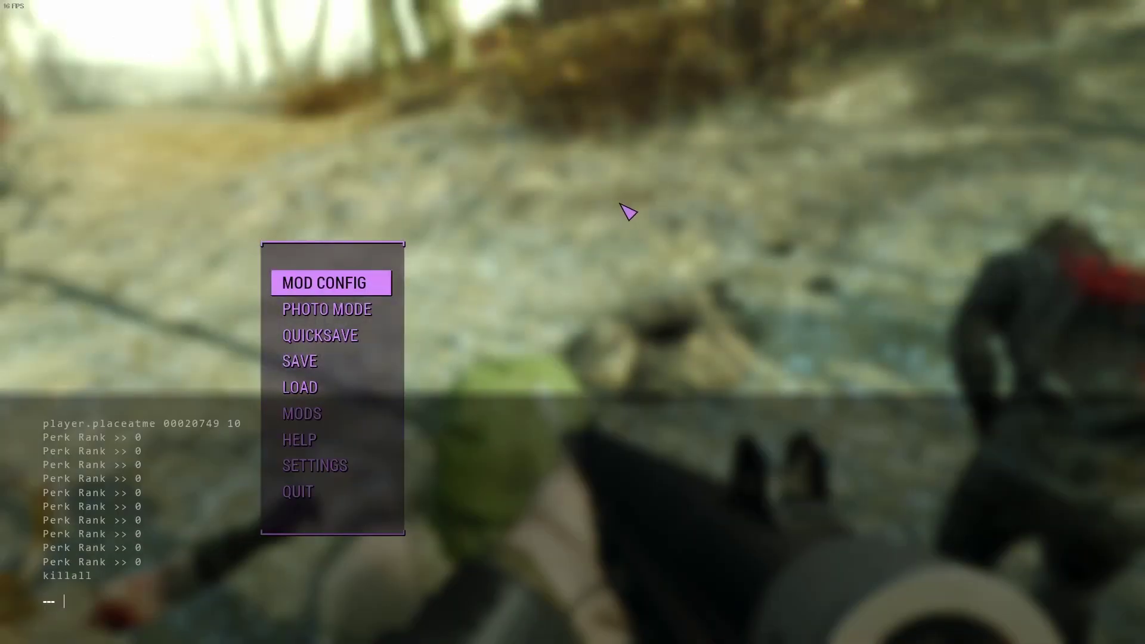
key("grave")
key("Escape")
key("grave")
key("Up")
key("Up")
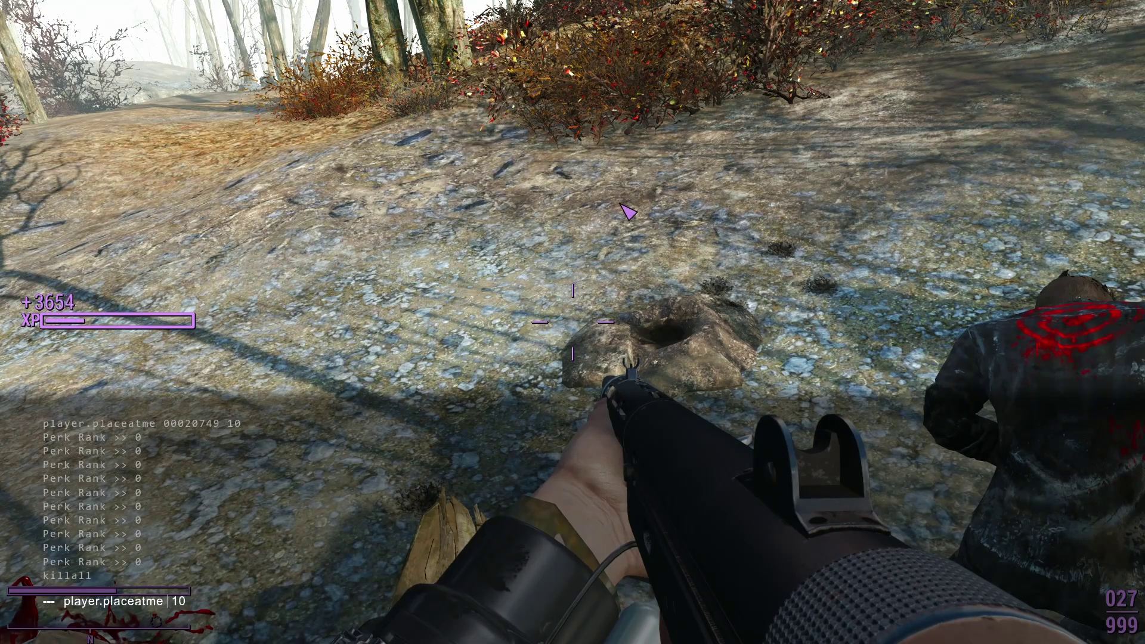
key("Return")
key("grave")
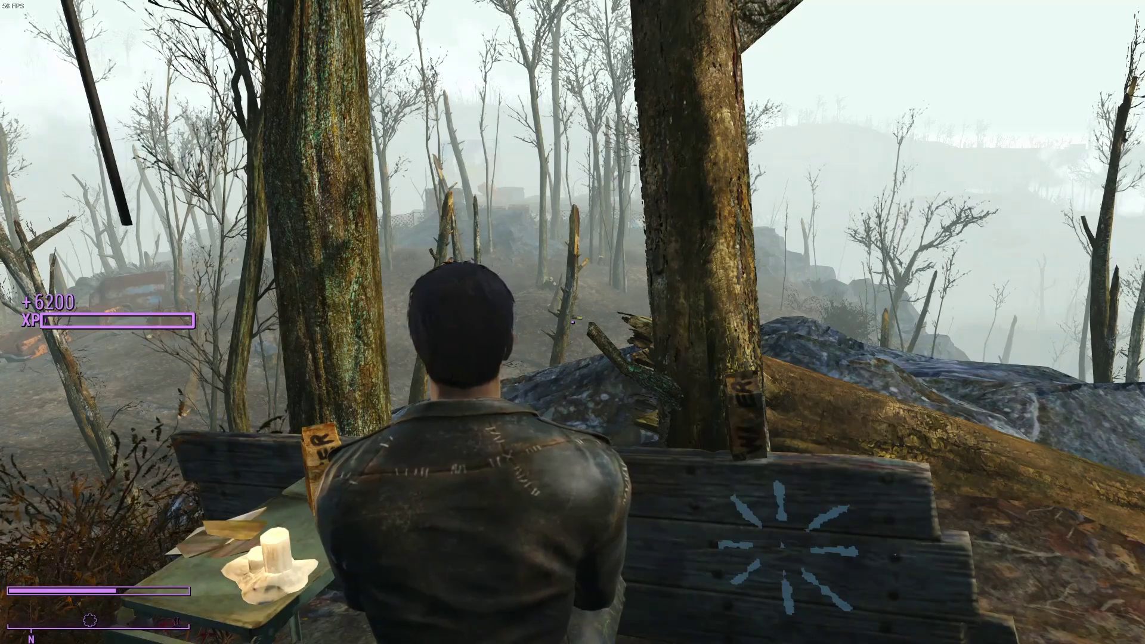
- Reopen the ESP list, look at the container of broken weapons and masks, close it and return to first-person view
key("Tab")
key("Tab")
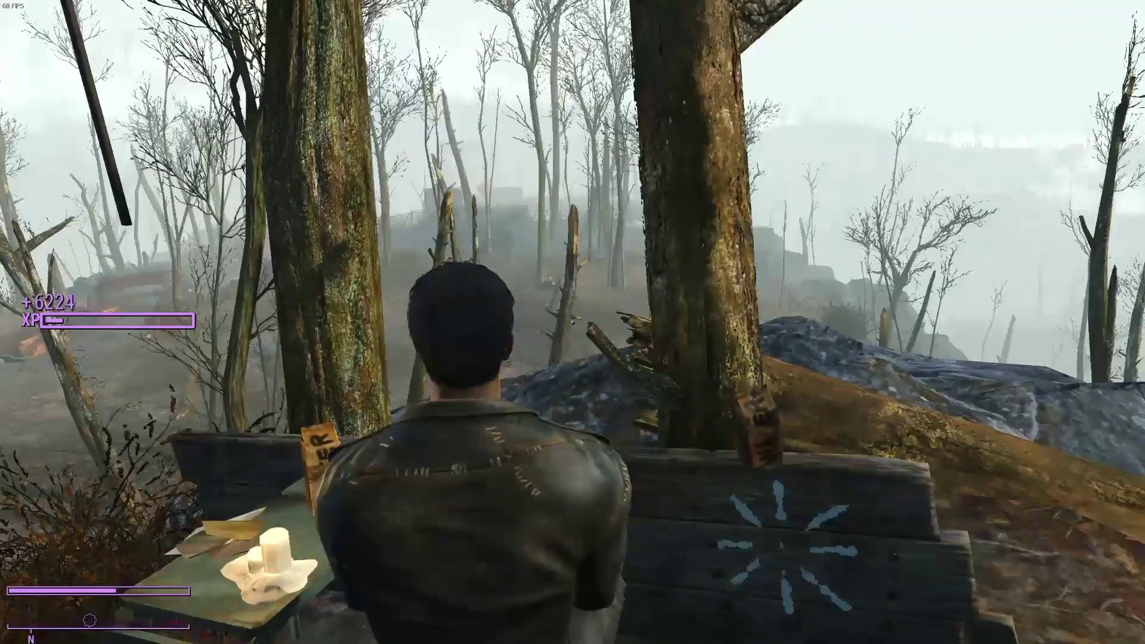
key("Insert")
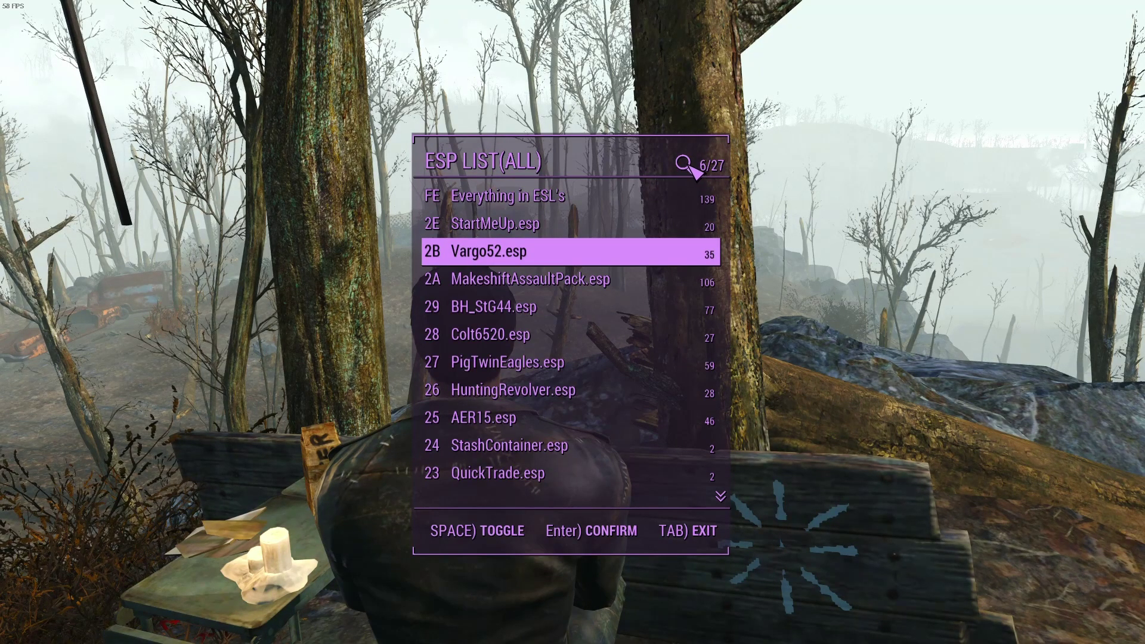
key("Return")
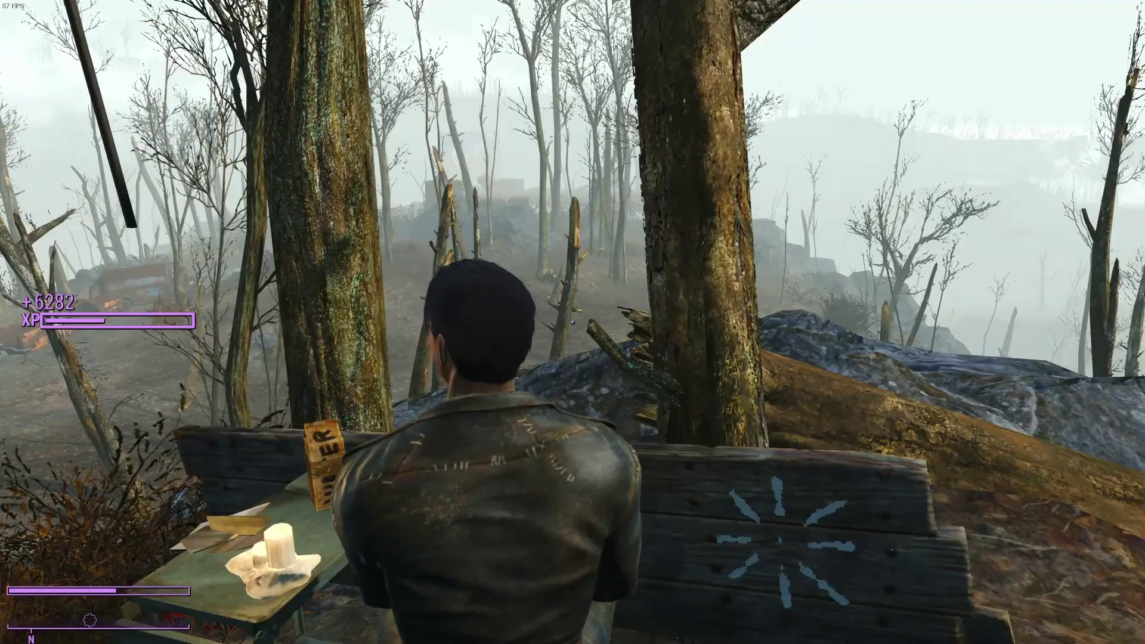
key("Insert")
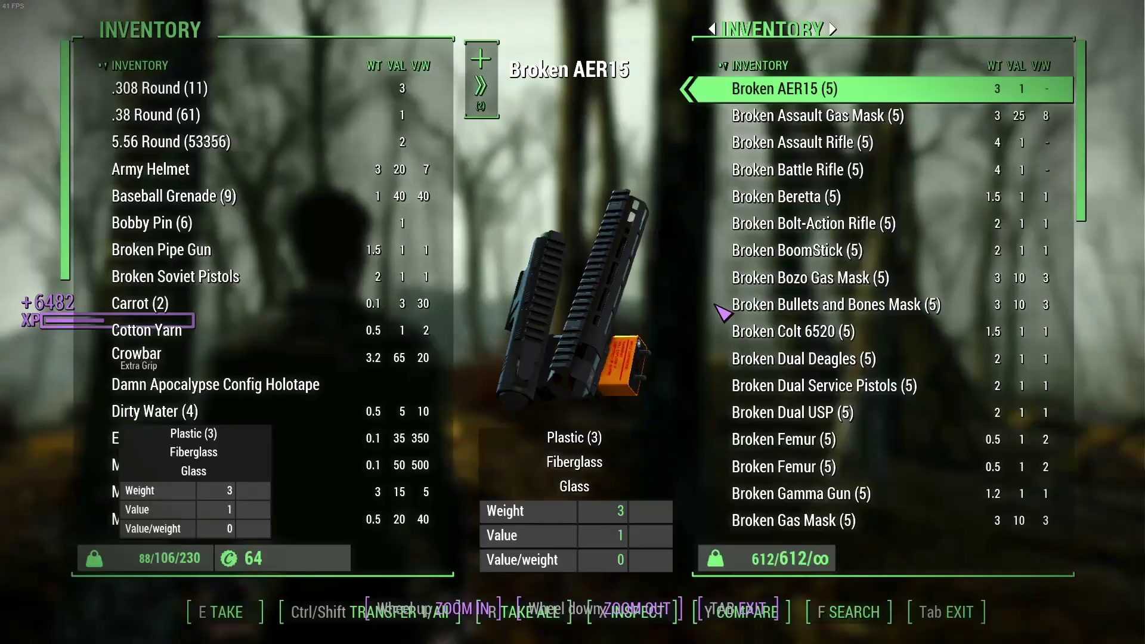
key("Tab")
key("Insert")
key("Return")
key("v")
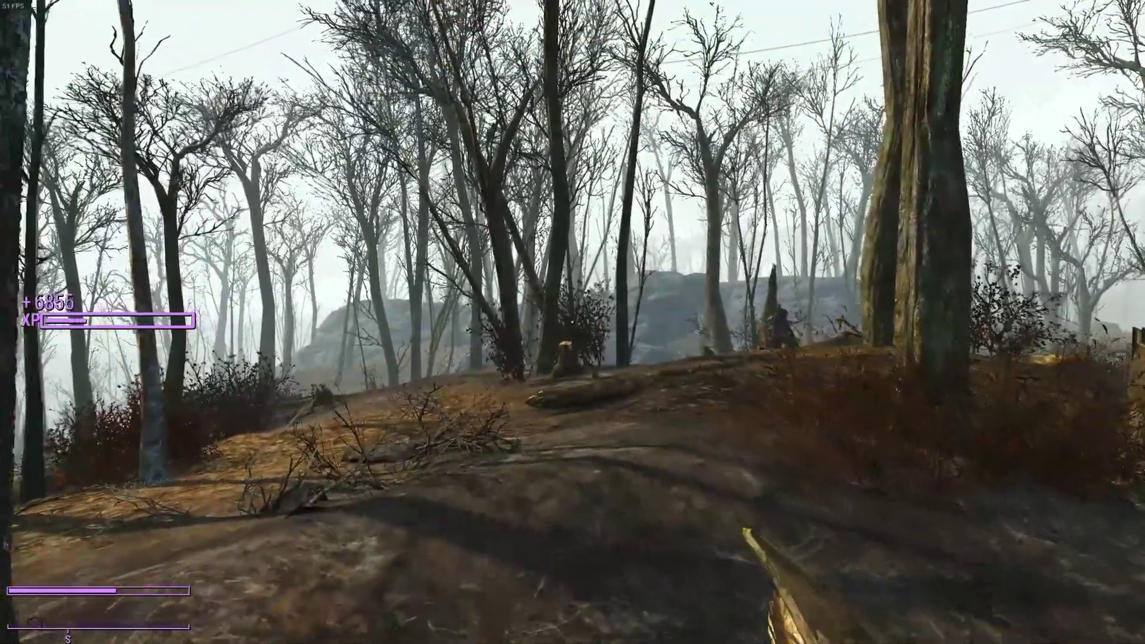
- Walk through the woods to the dead Raider Schizos and inspect the loot each one carries
key("w")
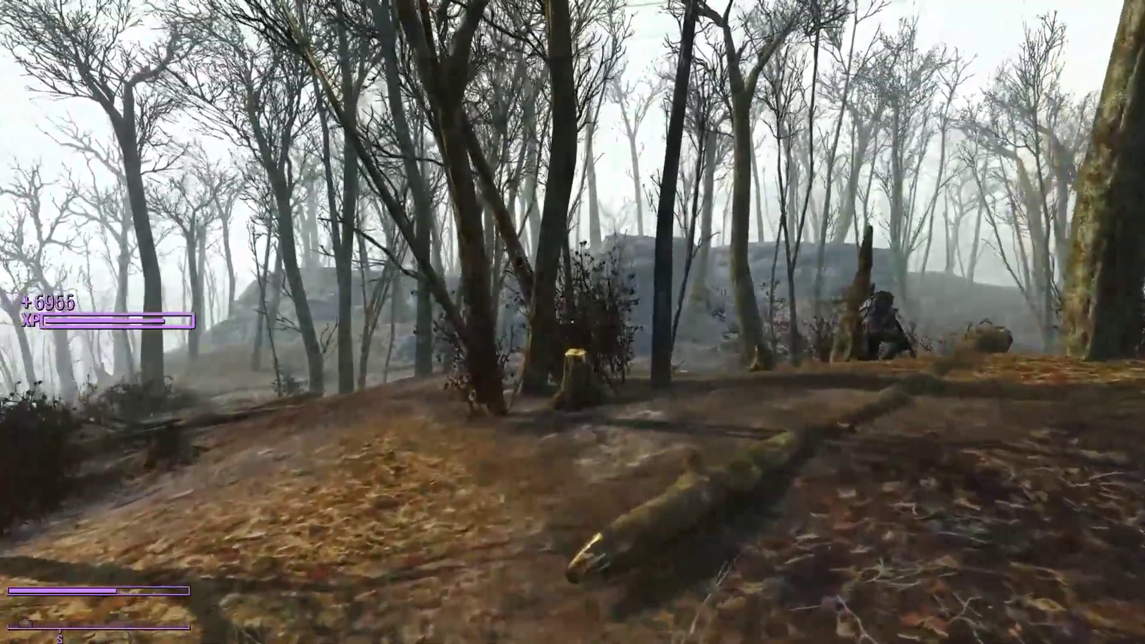
key("w")
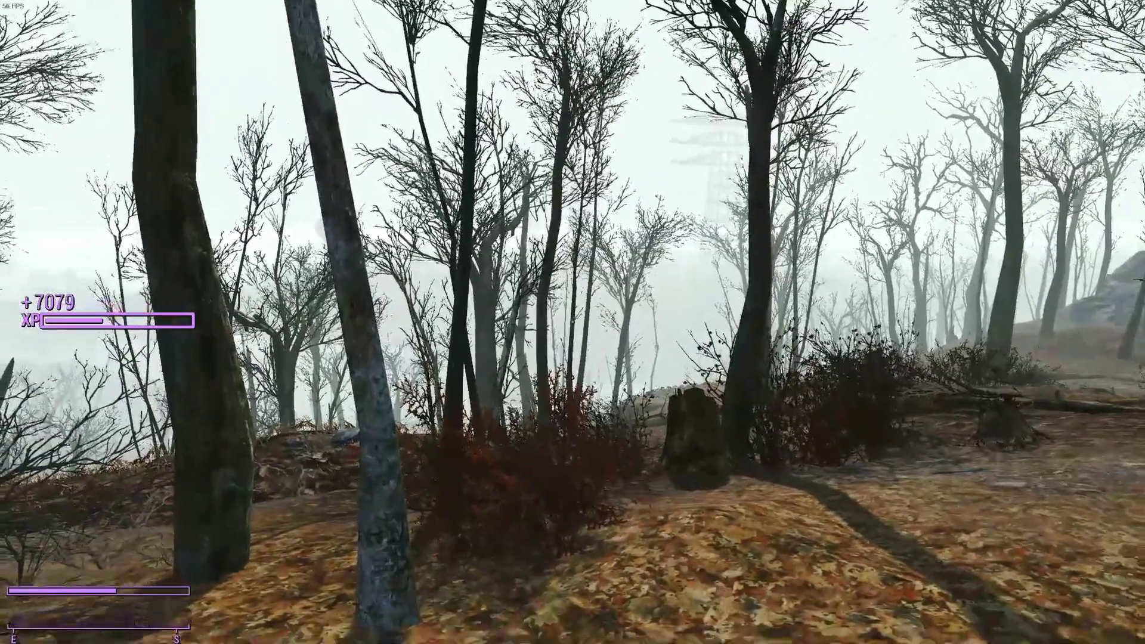
key("w")
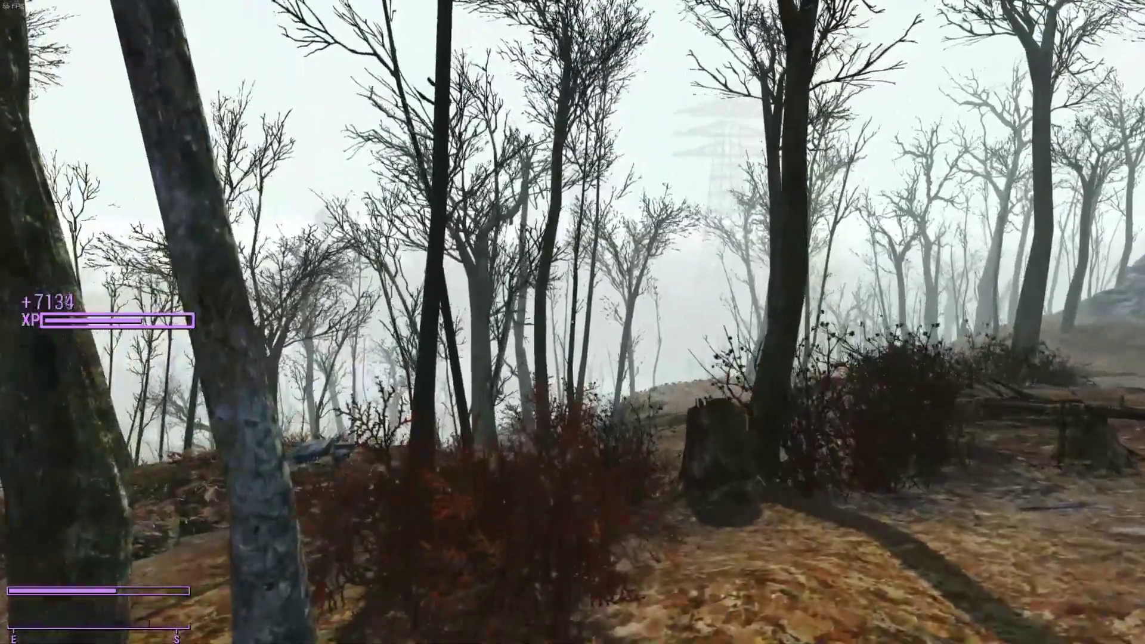
key("d")
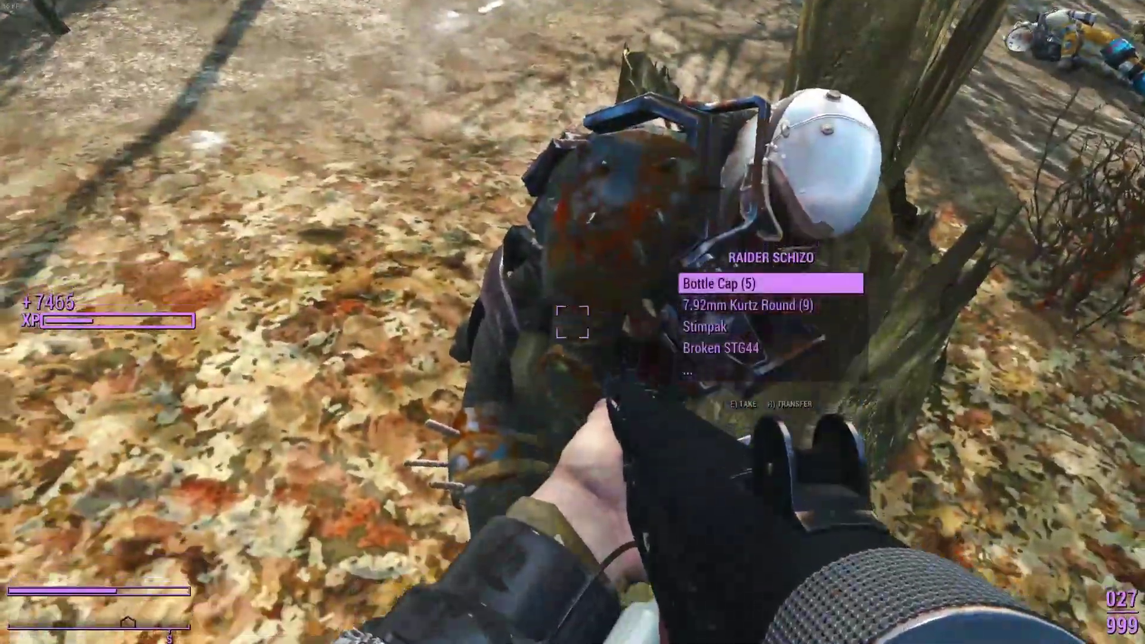
scroll(572, 322, "down", 2)
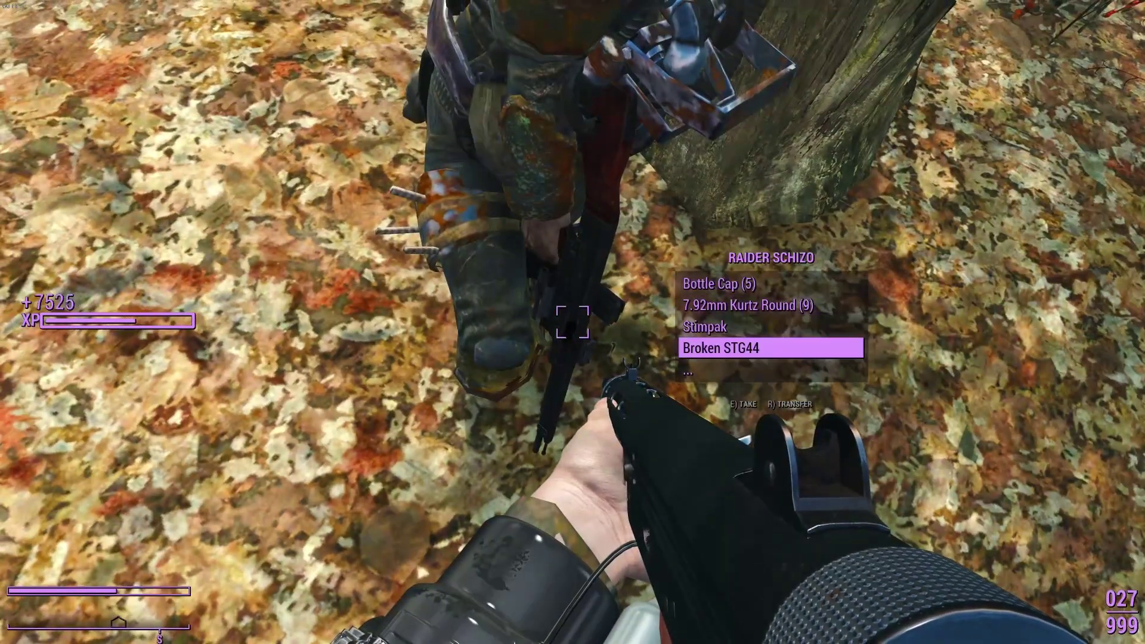
scroll(573, 322, "up", 1)
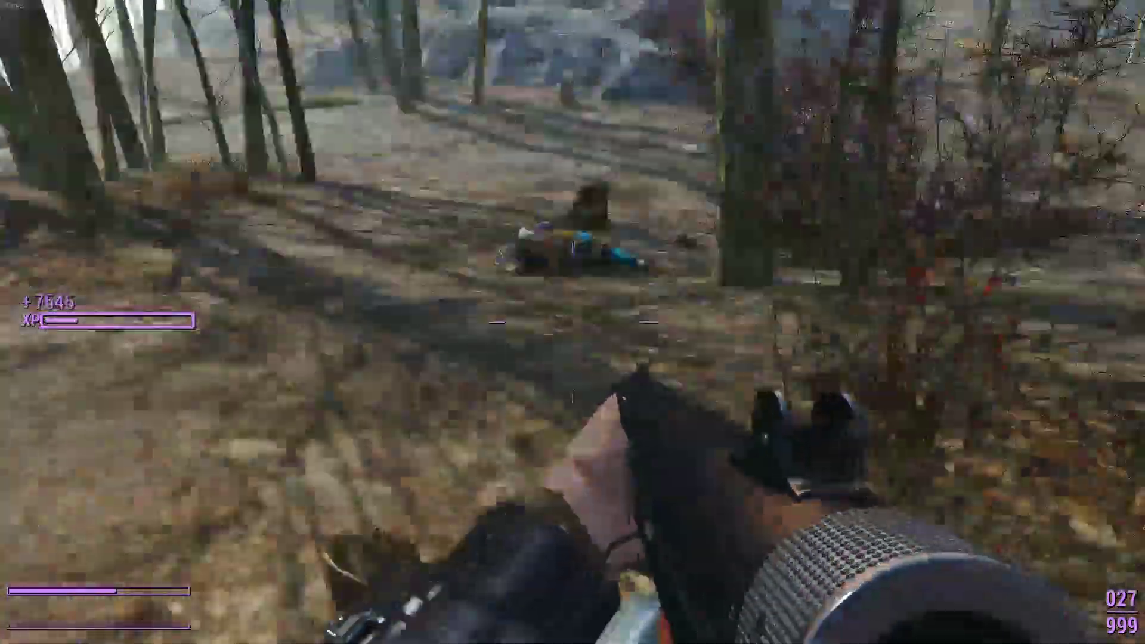
key("w")
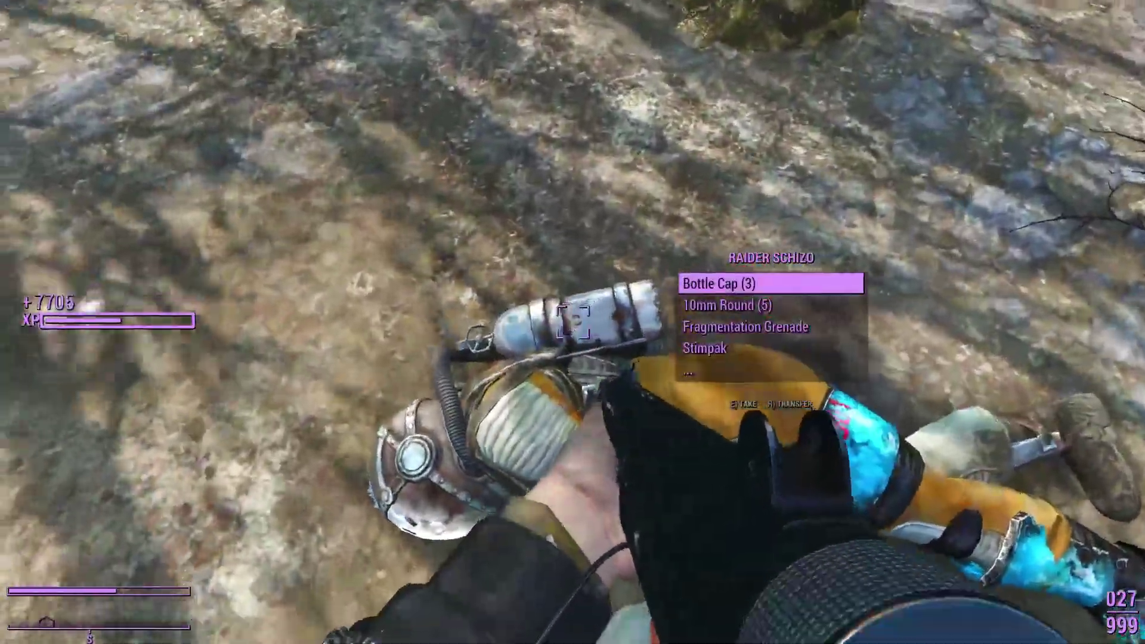
key("r")
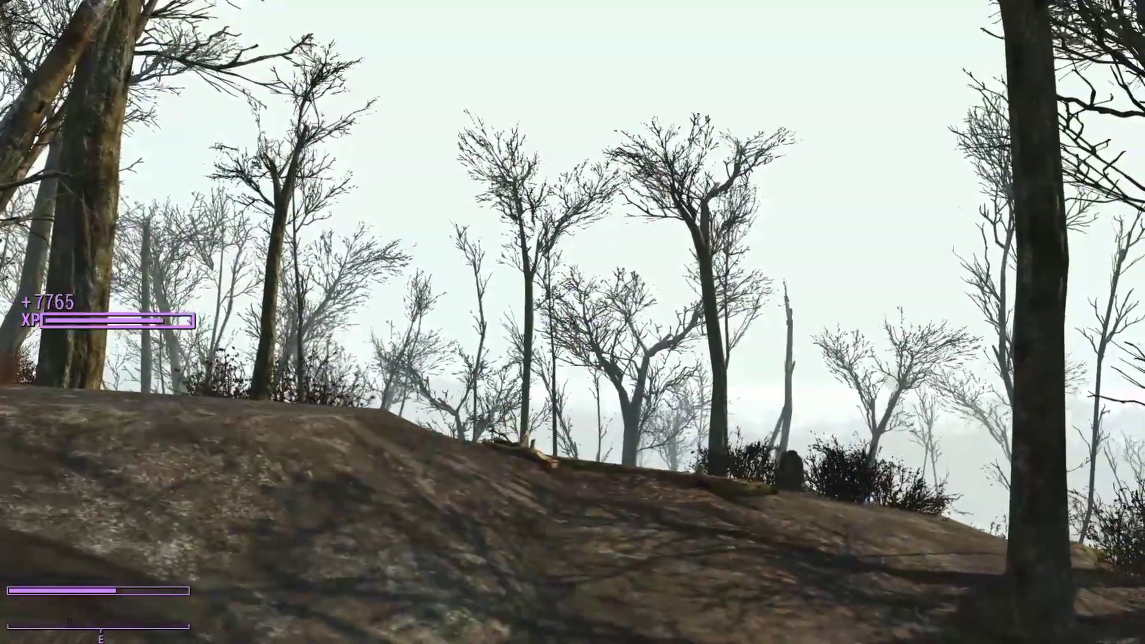
- Explore the woods past the fallen raiders and climb over the large rocks
key("w")
key("w")
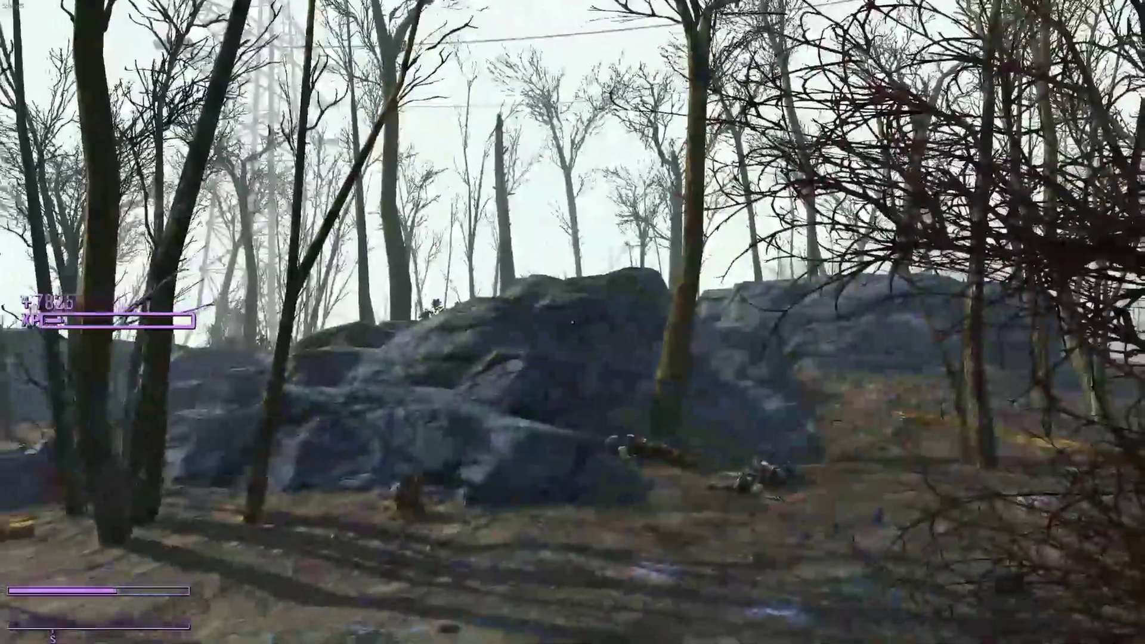
key("w")
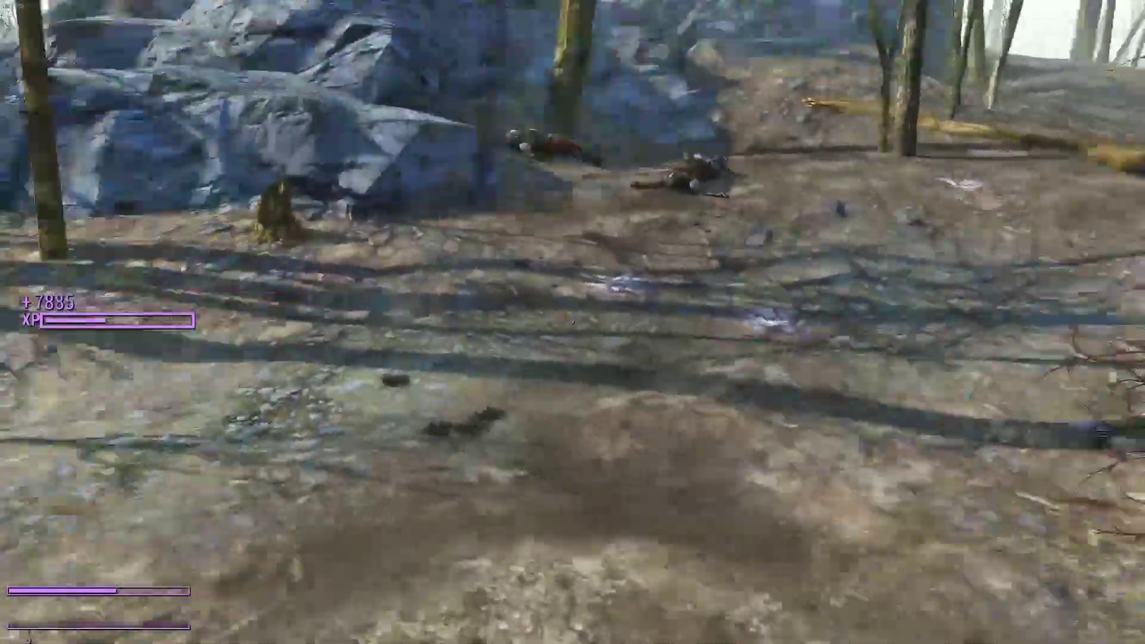
key("s")
key("w")
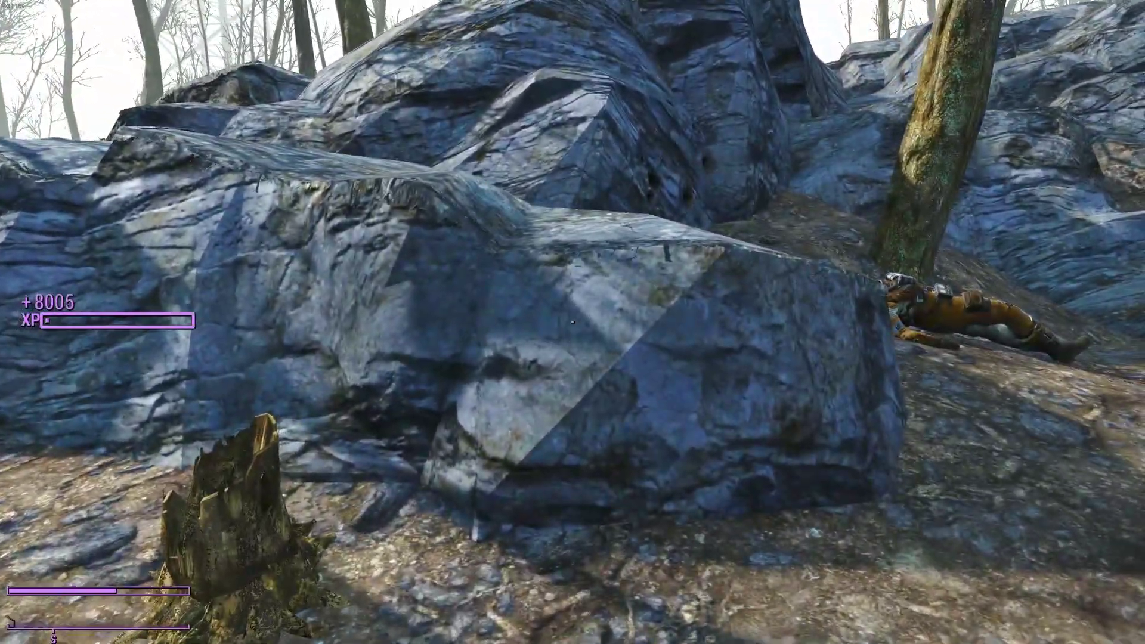
key("w")
key("w")
key("w")
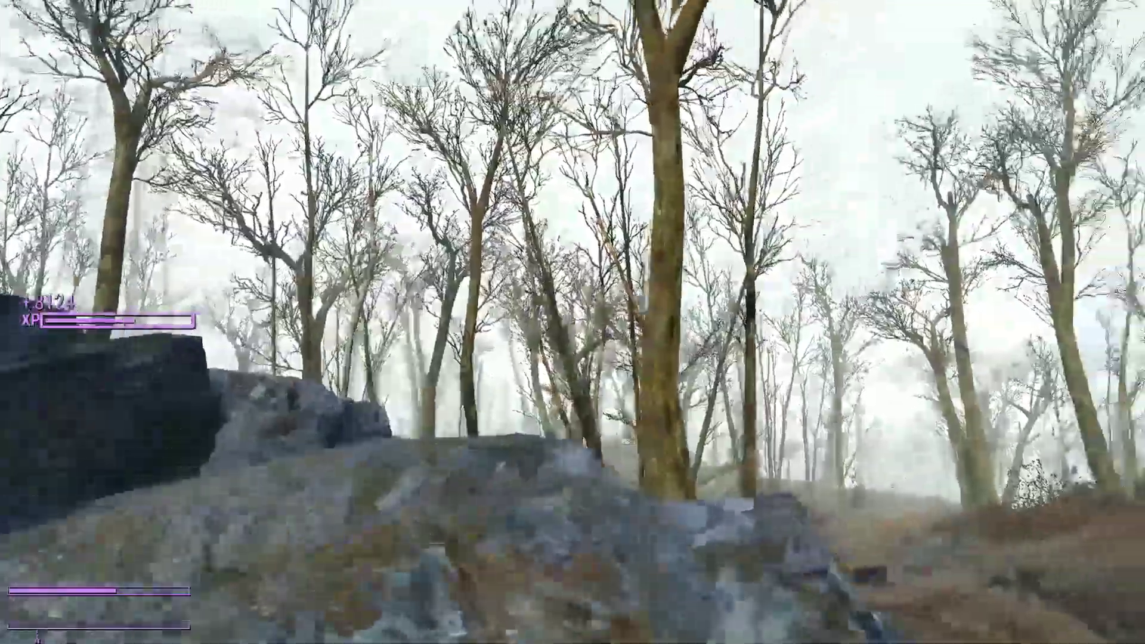
key("w")
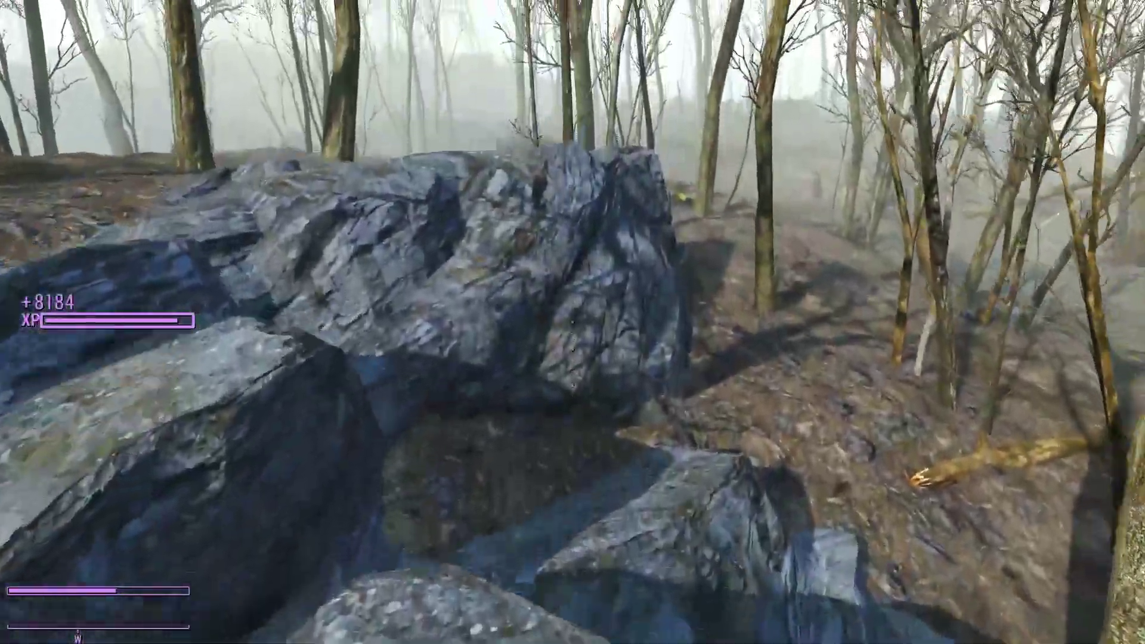